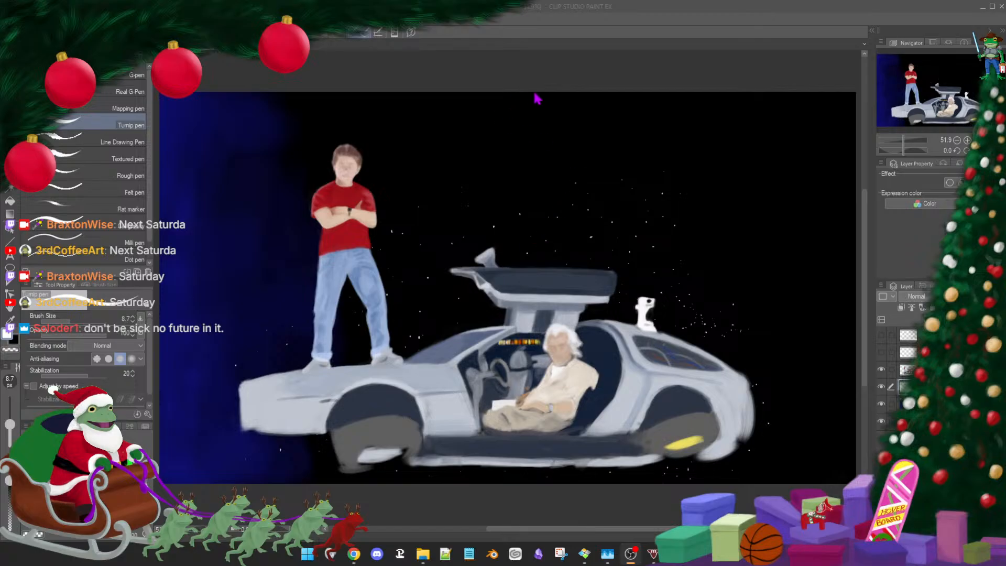
Look over the car, both figures and the surrounding starfield, up close and as a whole
left_click(576, 71)
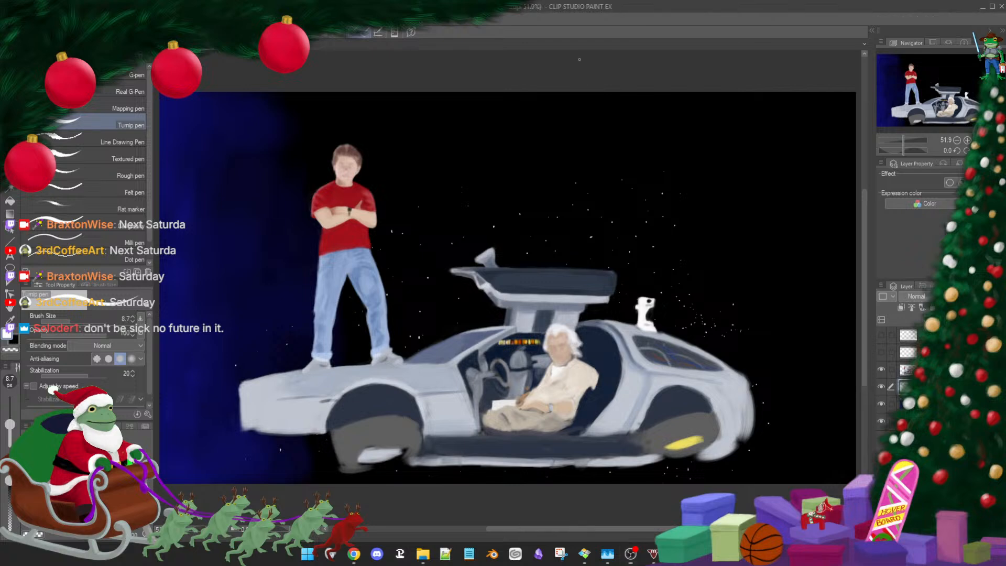
left_click_drag(546, 163, 547, 140)
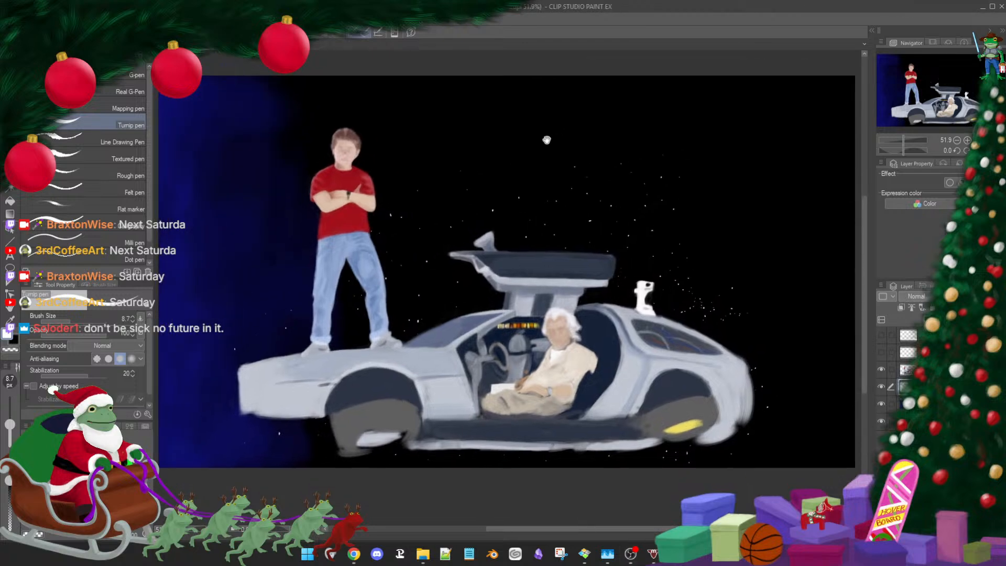
left_click_drag(592, 184, 594, 187)
left_click(594, 187)
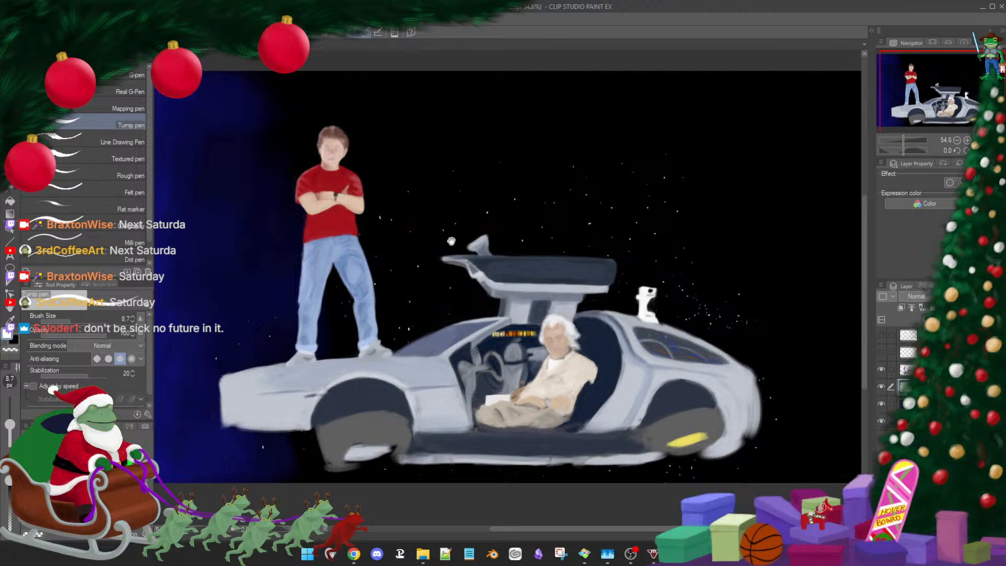
left_click_drag(455, 249, 469, 247)
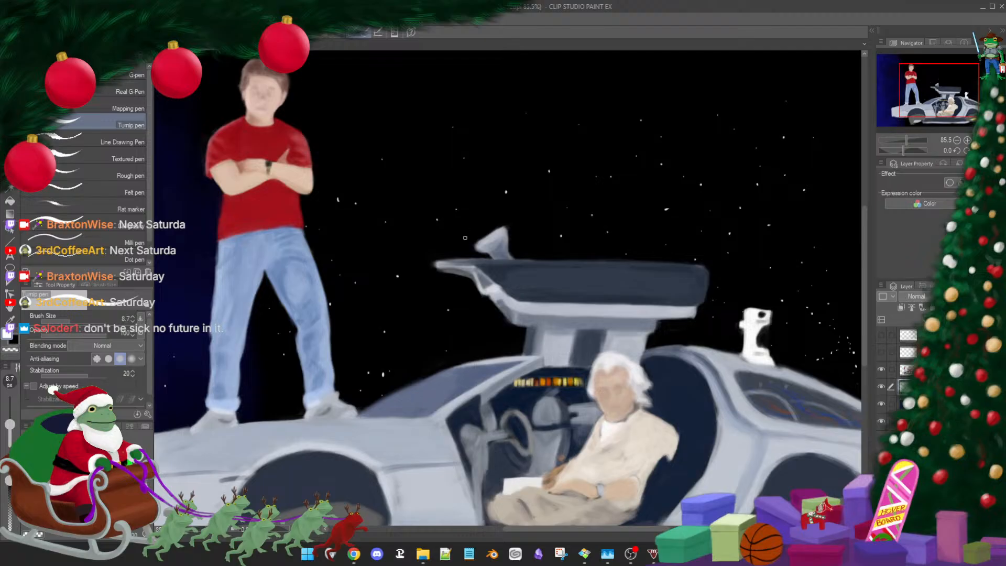
left_click_drag(519, 283, 540, 279)
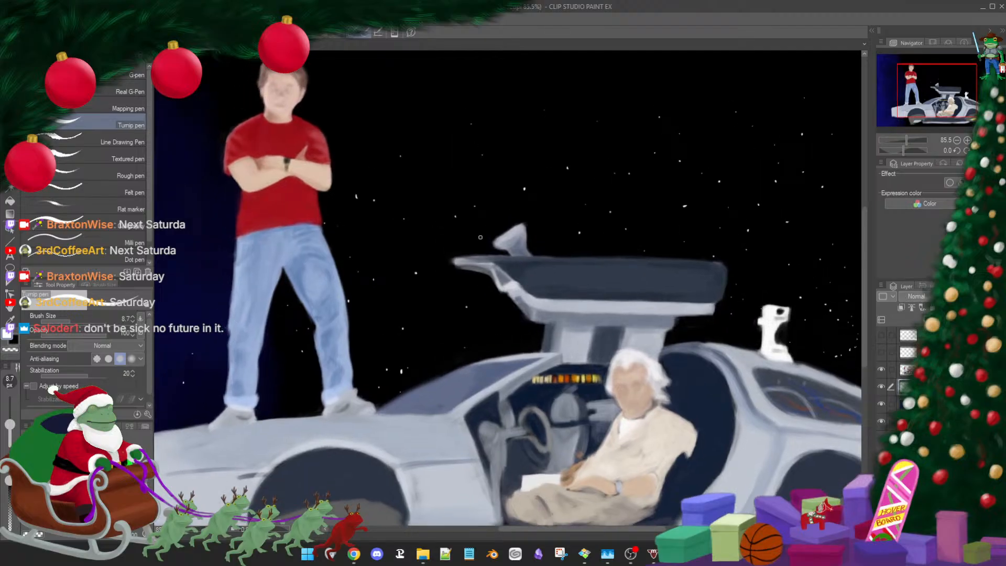
mouse_move(659, 402)
left_mouse_down()
mouse_move(633, 343)
mouse_move(633, 325)
mouse_move(654, 328)
left_mouse_up()
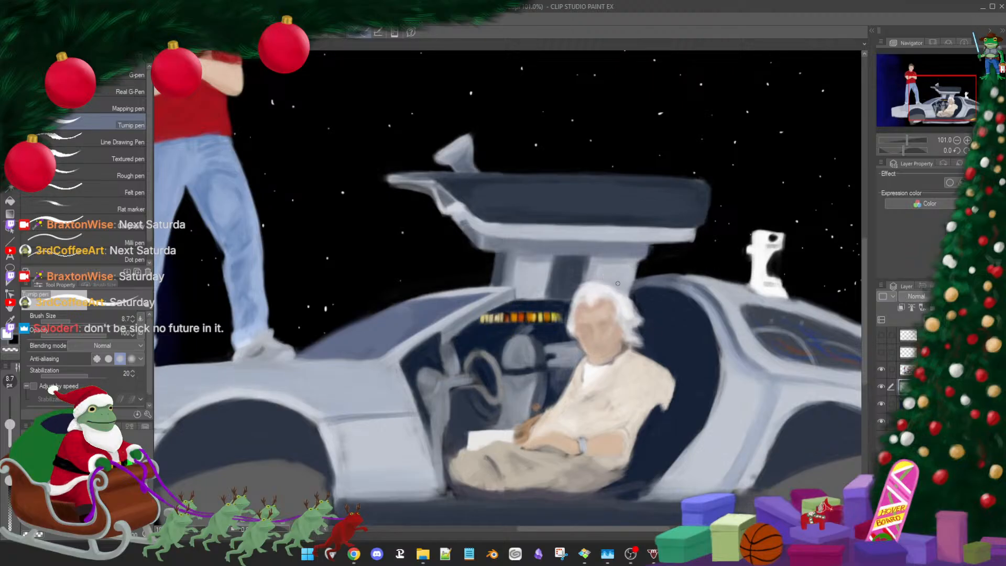
left_click_drag(589, 297, 623, 320)
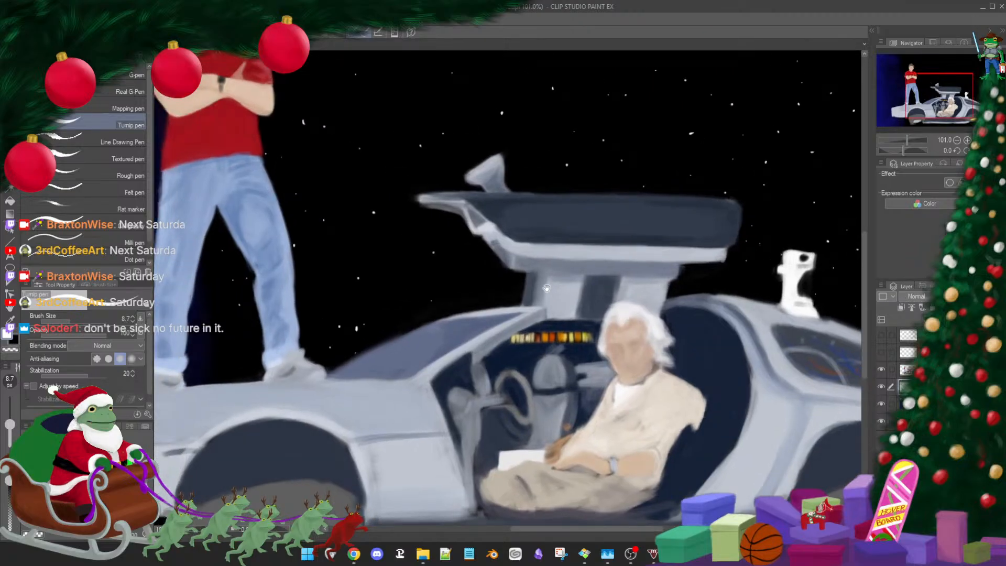
mouse_move(510, 232)
left_mouse_down()
mouse_move(548, 288)
mouse_move(560, 344)
left_mouse_up()
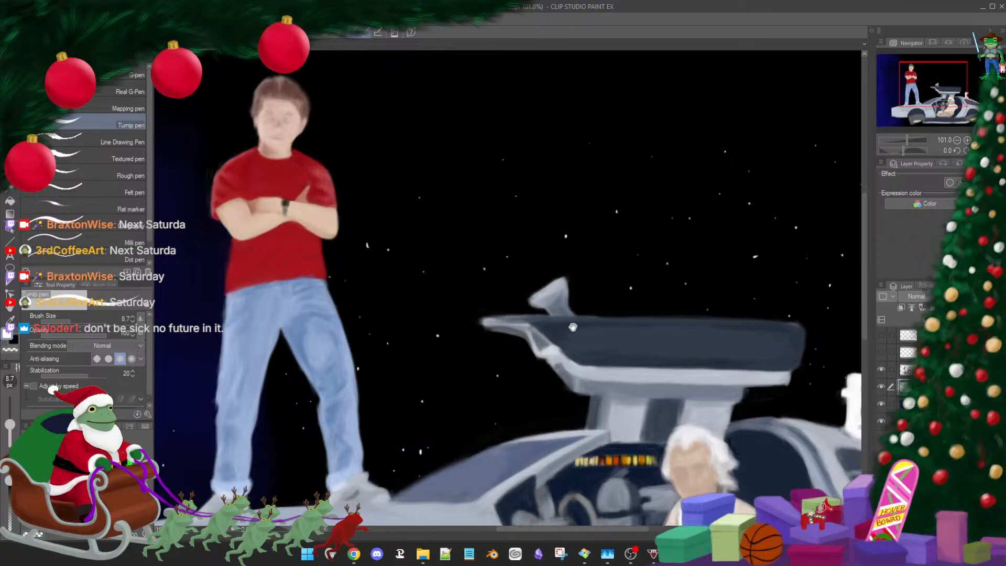
mouse_move(697, 474)
left_mouse_down()
mouse_move(598, 363)
mouse_move(580, 299)
left_mouse_up()
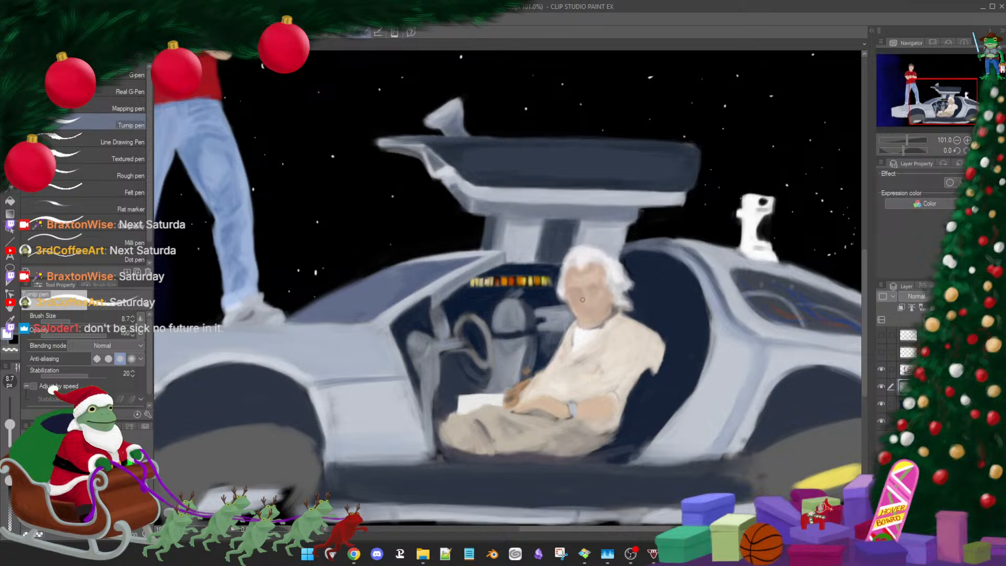
mouse_move(599, 344)
left_mouse_down()
mouse_move(618, 265)
mouse_move(553, 302)
mouse_move(533, 302)
mouse_move(554, 309)
left_mouse_up()
scroll(593, 257, "down", 5)
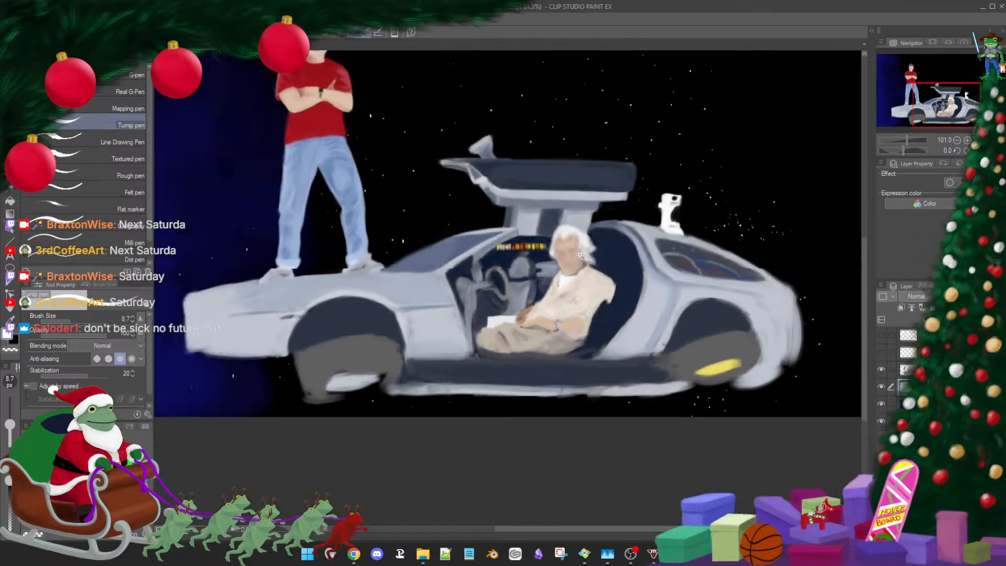
left_click_drag(663, 246, 669, 334)
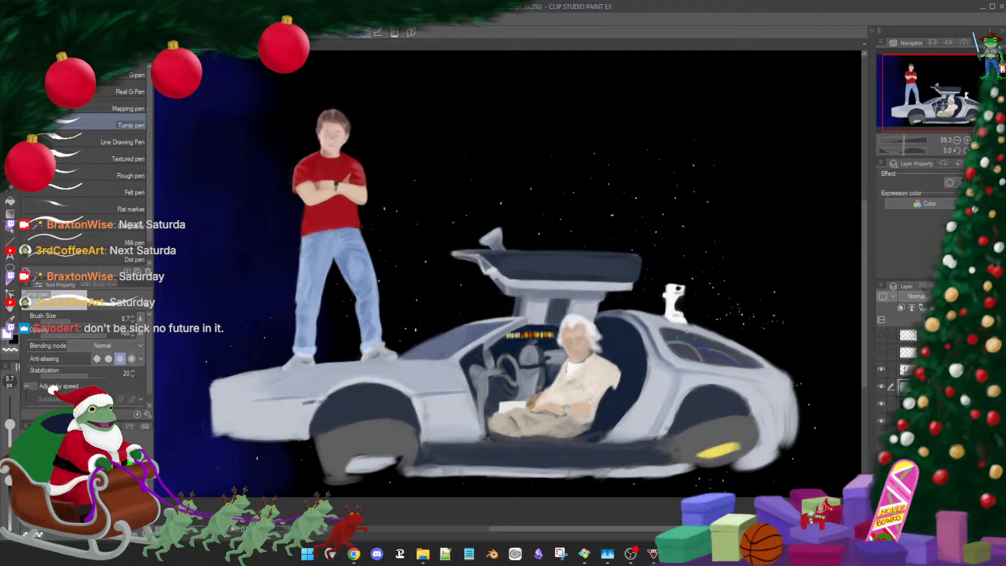
Paint a scatter of tiny white stars with the Turnip pen between the standing figure and the raised car door
left_click_drag(624, 200, 637, 189)
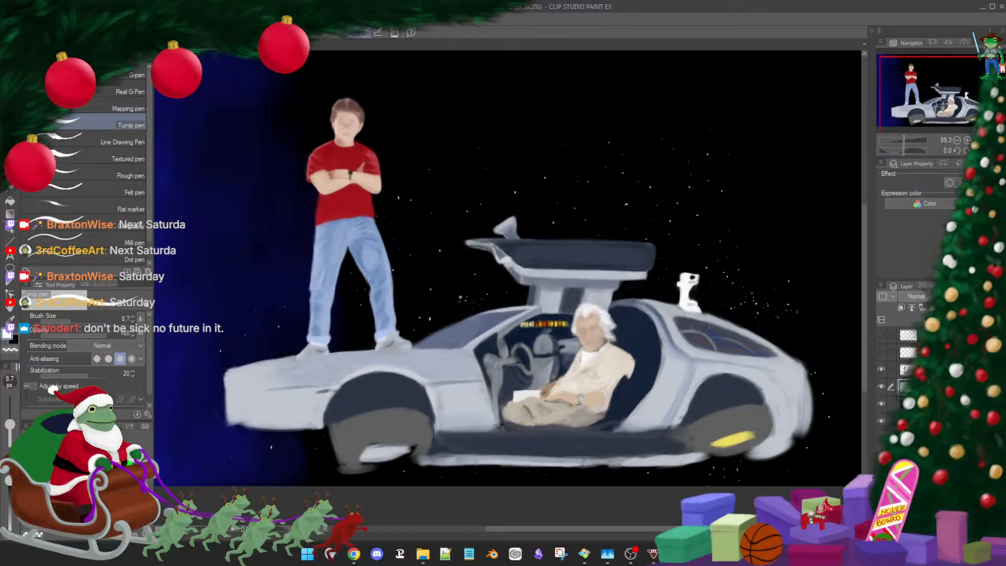
scroll(479, 312, "up", 3)
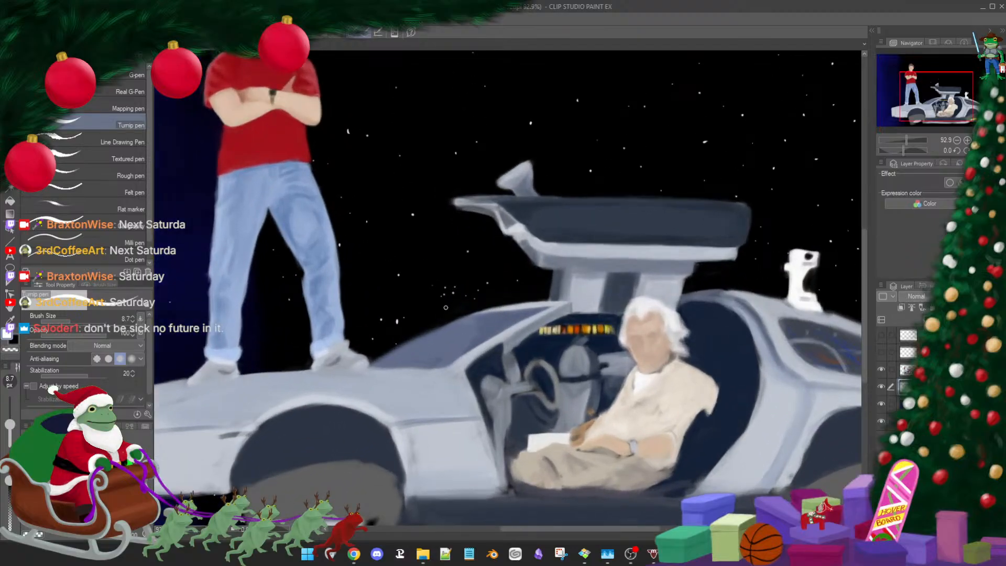
scroll(512, 316, "down", 2)
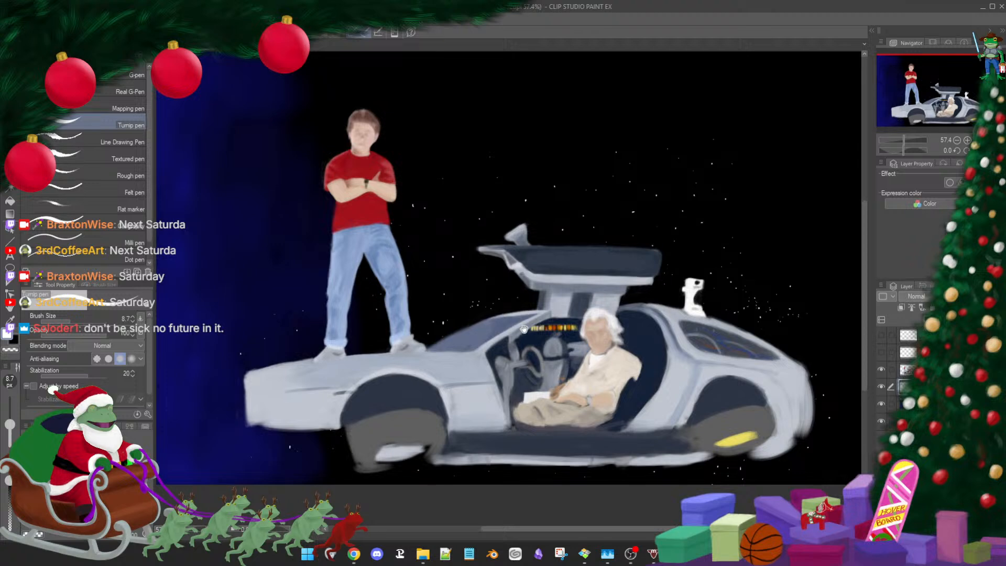
left_click_drag(524, 329, 474, 334)
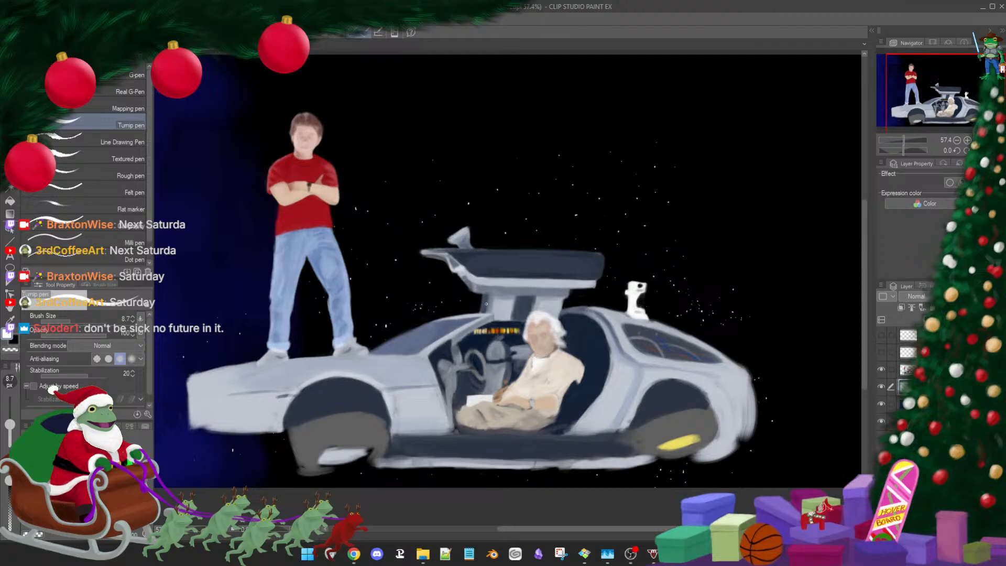
left_click_drag(482, 313, 505, 298)
left_click_drag(505, 338, 525, 347)
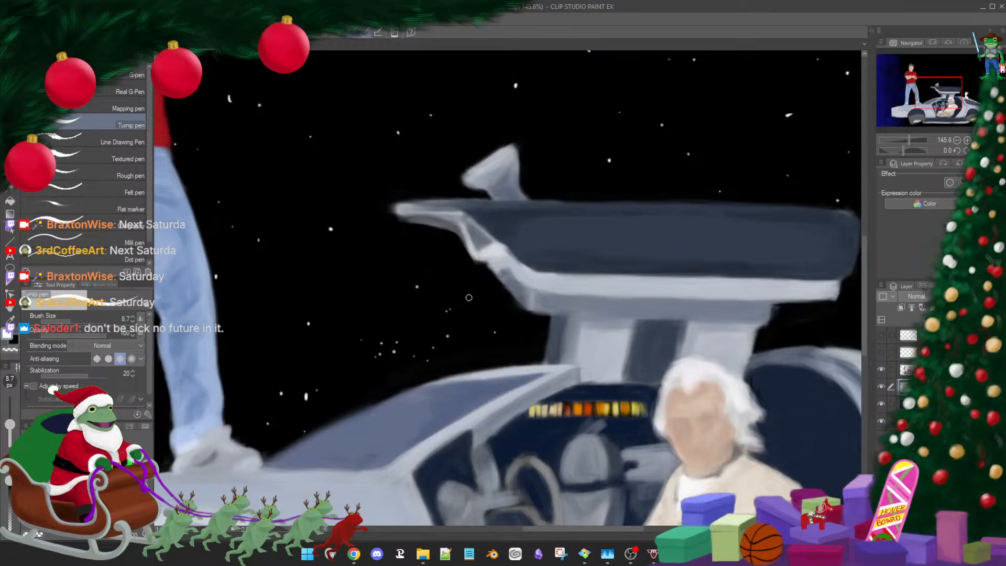
mouse_move(482, 308)
left_mouse_down()
mouse_move(463, 332)
mouse_move(483, 331)
mouse_move(470, 328)
left_mouse_up()
left_click_drag(512, 302, 522, 301, "ctrl")
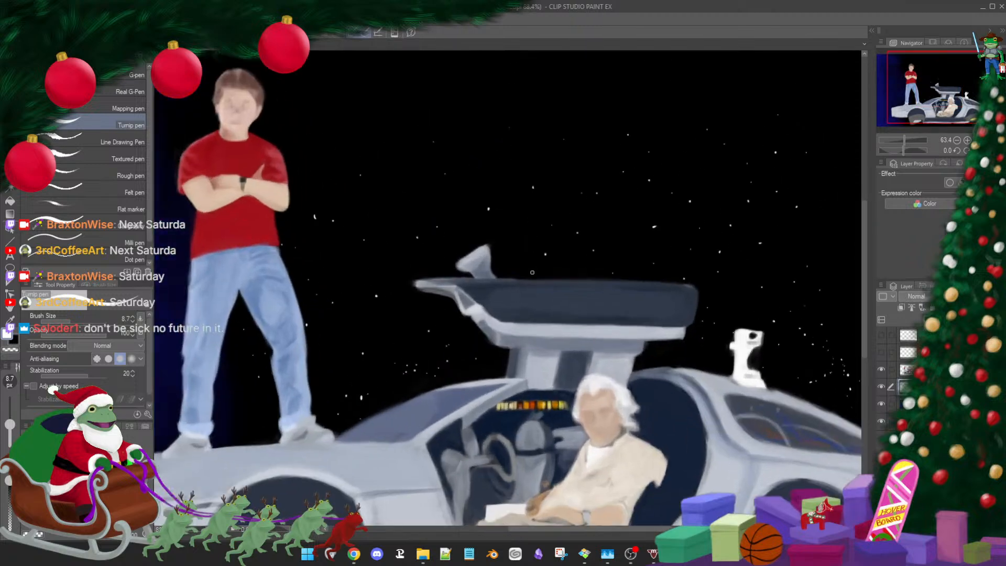
left_click_drag(498, 349, 477, 350, "ctrl")
left_click_drag(492, 310, 525, 257)
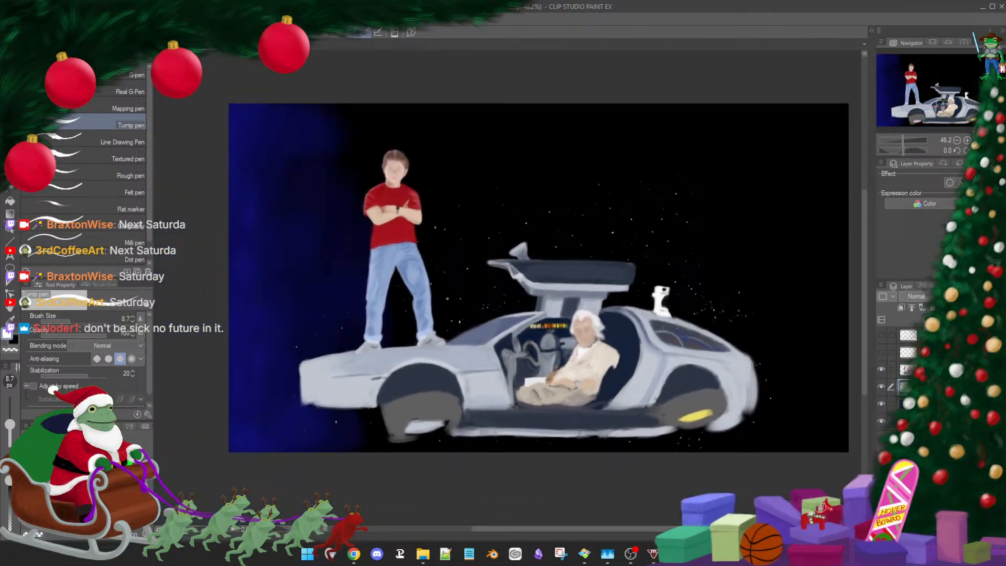
Dot tiny white stars with the Turnip pen along the dark strip beneath the car, between the wheels
mouse_move(374, 344)
left_mouse_down()
mouse_move(391, 329)
mouse_move(384, 336)
left_mouse_up()
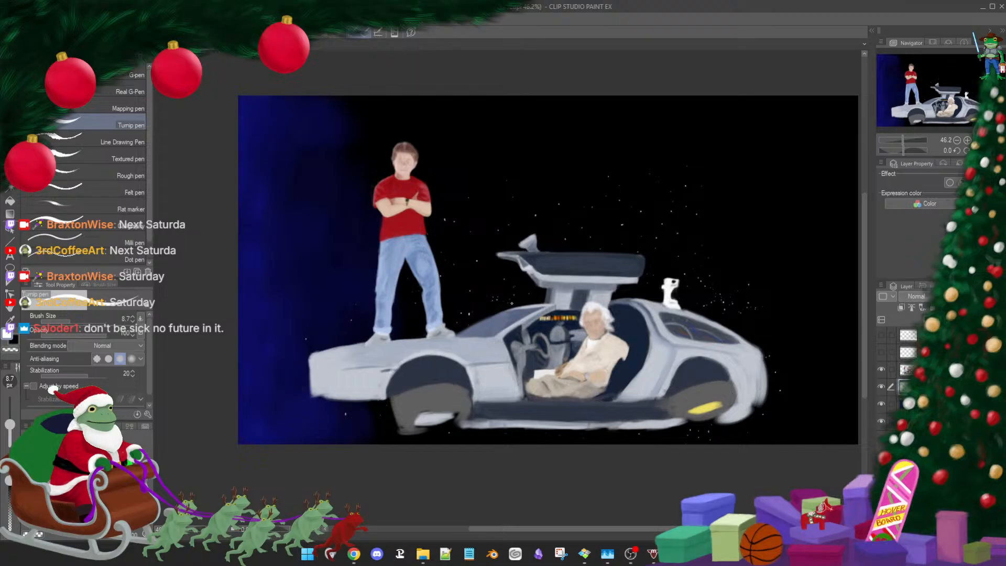
left_click_drag(547, 294, 484, 311)
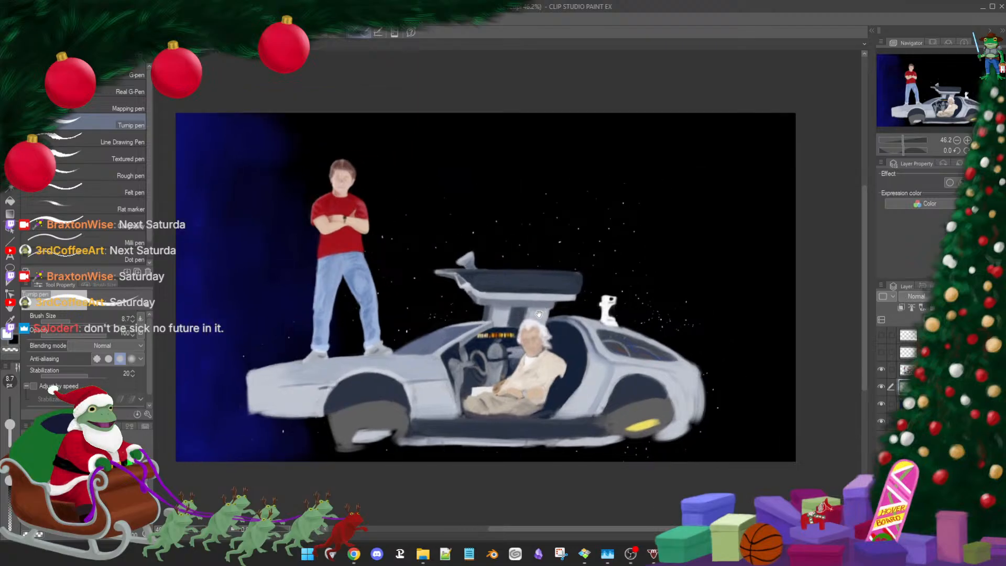
scroll(530, 321, "up", 4)
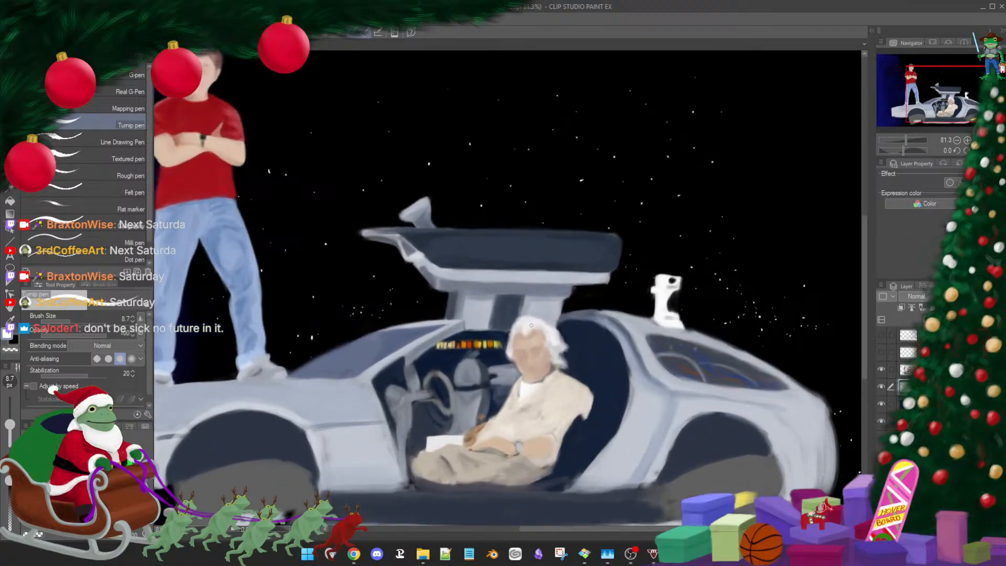
left_click_drag(537, 286, 543, 170)
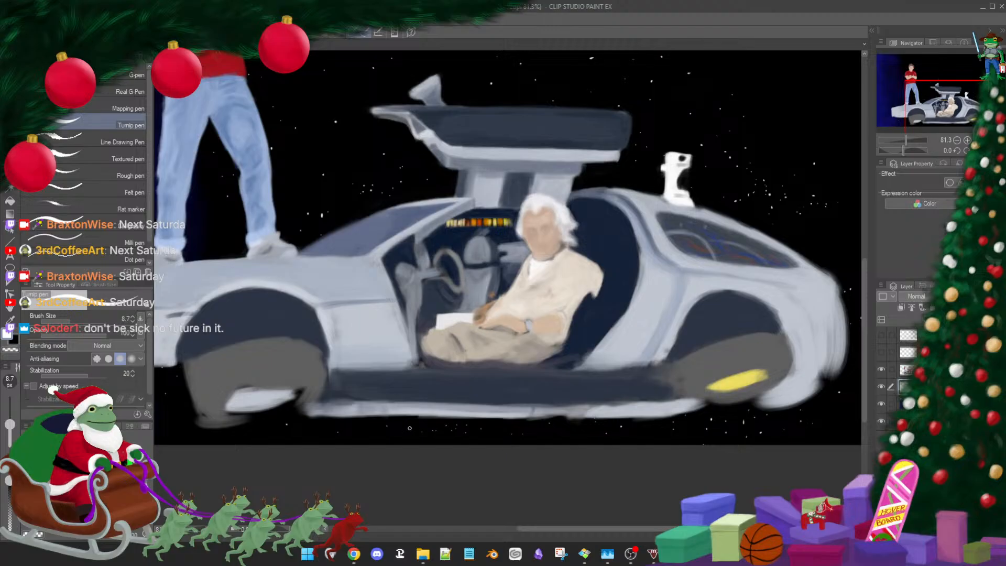
left_click_drag(403, 420, 454, 422)
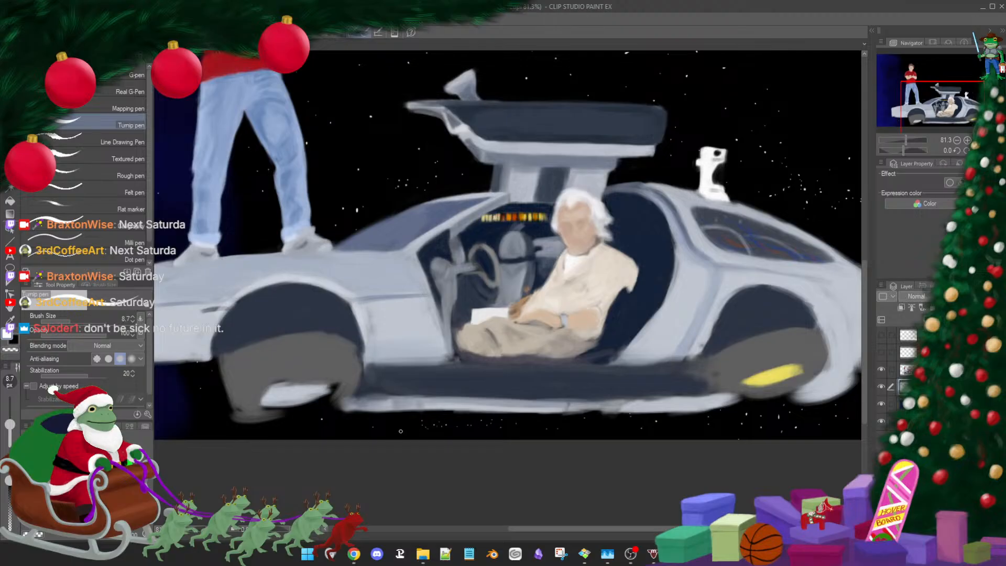
left_click_drag(400, 430, 412, 428)
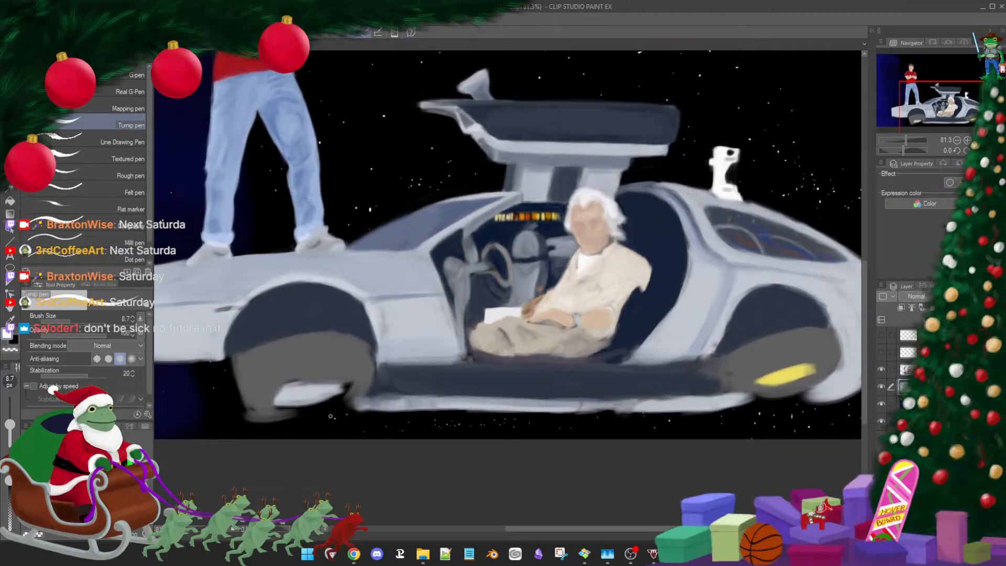
left_click_drag(381, 418, 394, 467)
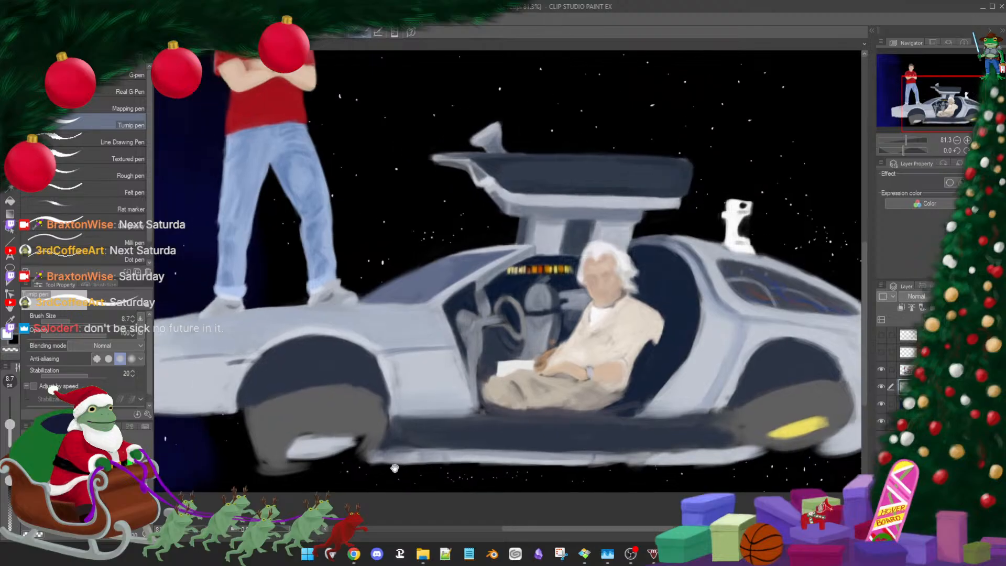
left_click_drag(455, 421, 442, 417)
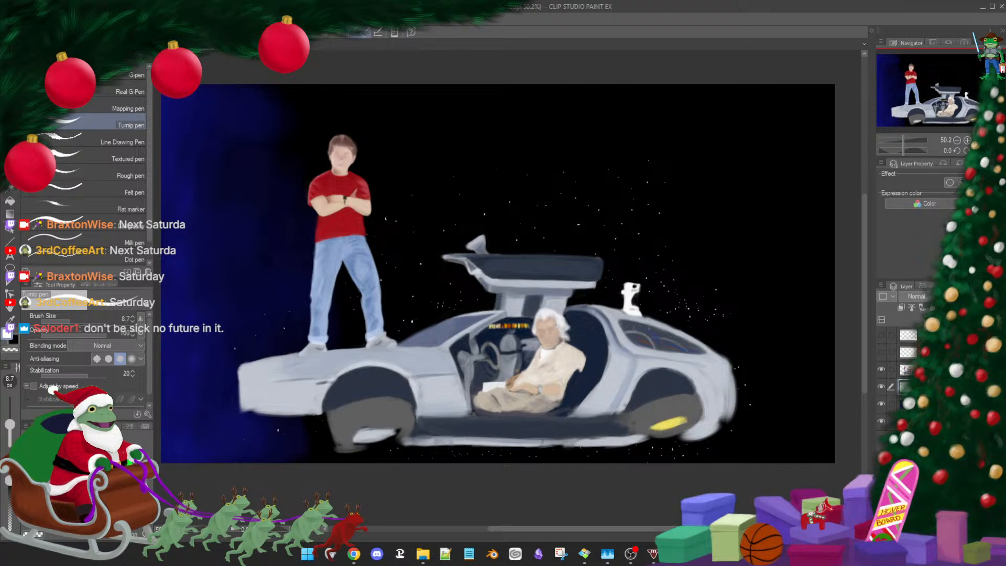
left_click_drag(528, 350, 536, 353)
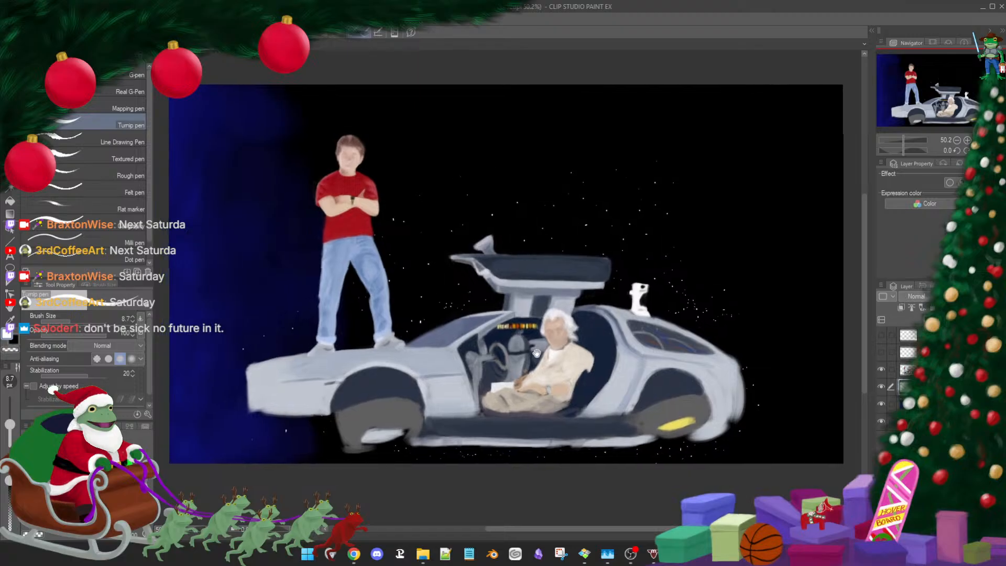
scroll(537, 354, "up", 2)
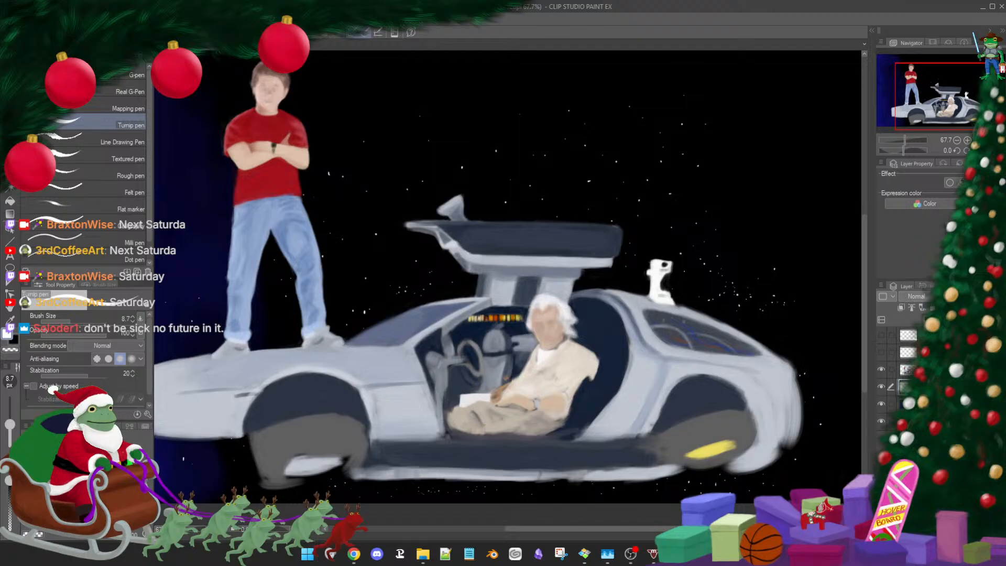
Bring the Honeyview movie still over the canvas and examine its car and figures up close beside the painting
left_click_drag(0, 241, 506, 151)
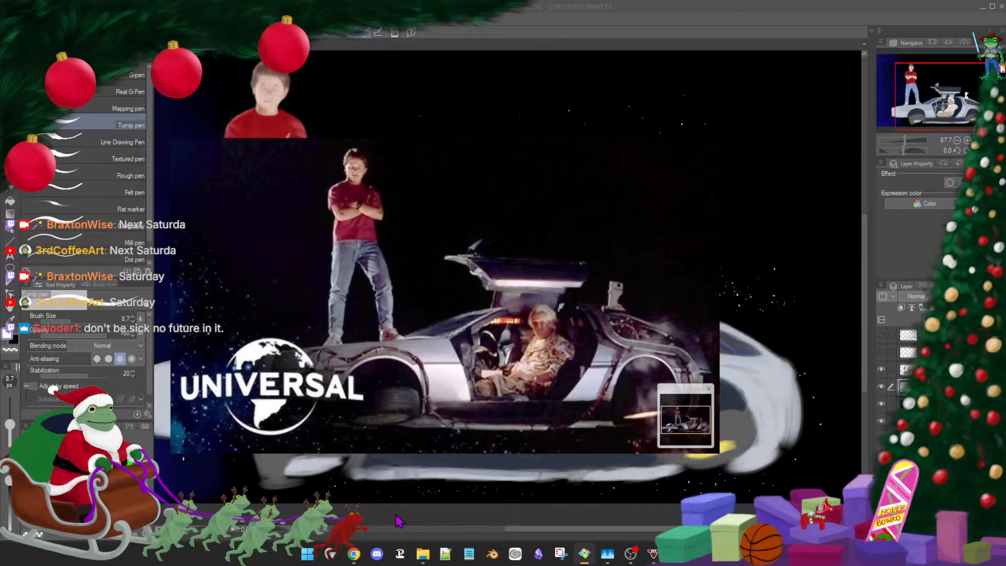
mouse_move(355, 181)
mouse_move(457, 413)
scroll(532, 346, "up", 5)
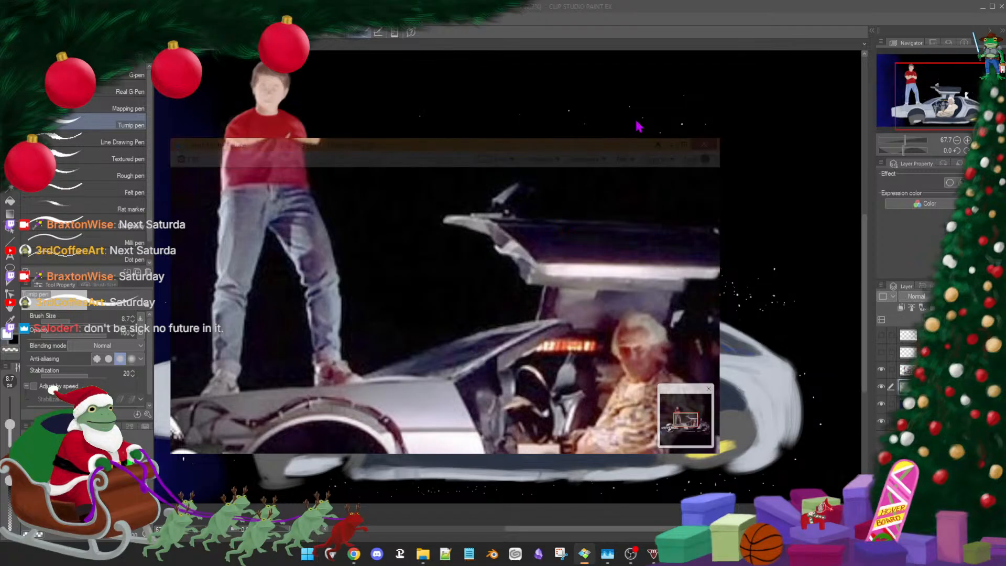
left_click_drag(624, 151, 397, 95)
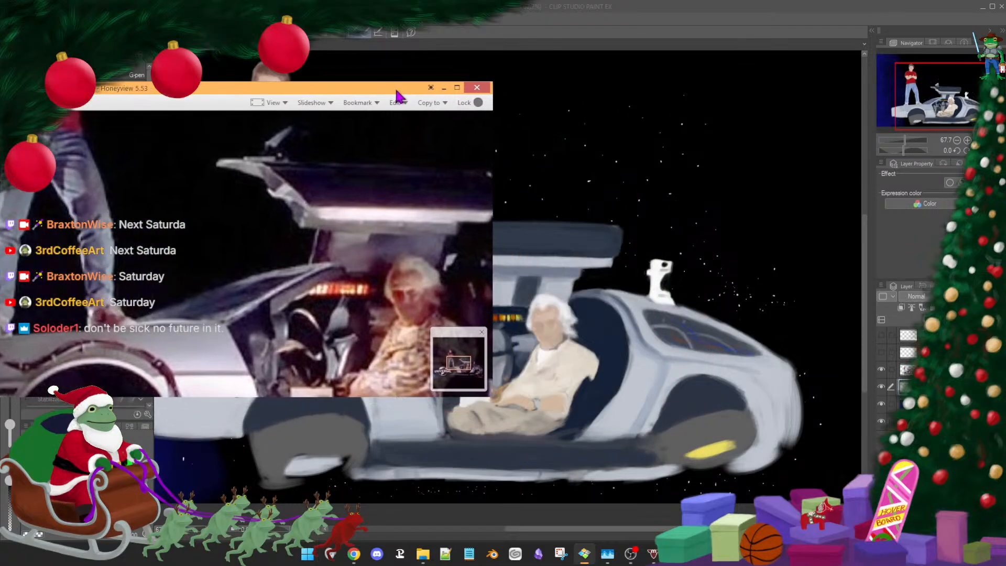
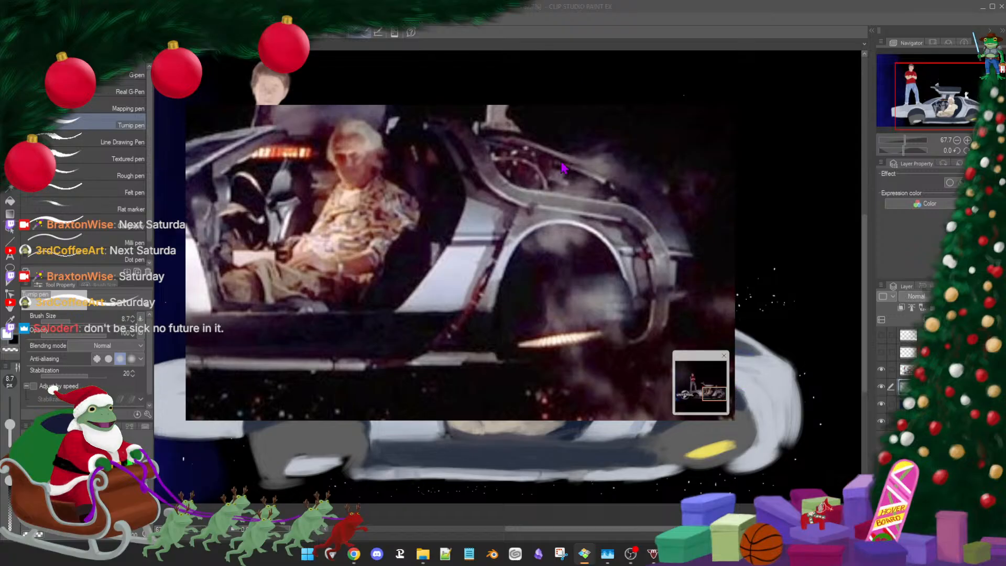
Examine the still's car details, bringing it back over the canvas and moving the silver DeLorean photo clear of it
mouse_move(562, 118)
left_click_drag(561, 116, 0, 174)
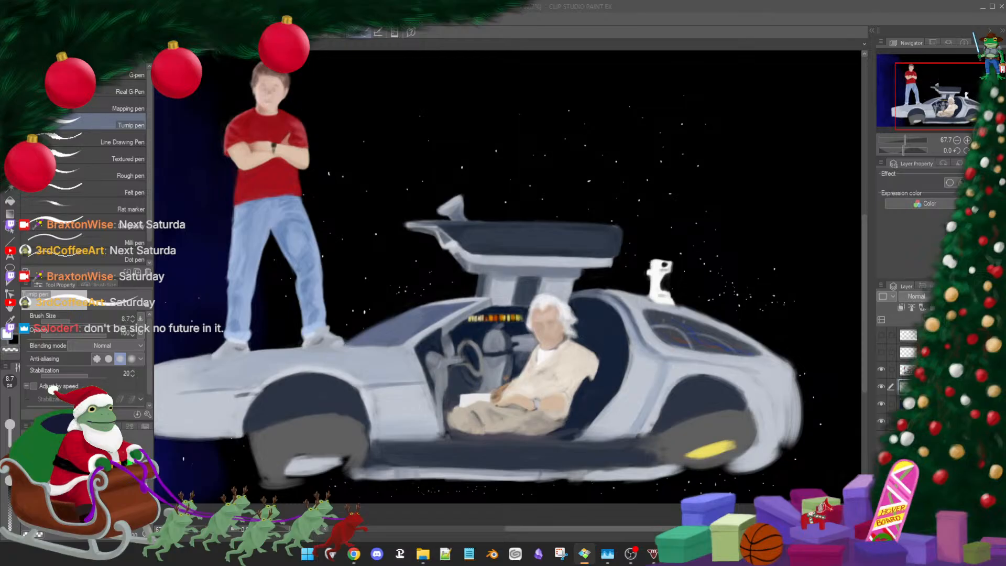
left_click_drag(1, 173, 456, 92)
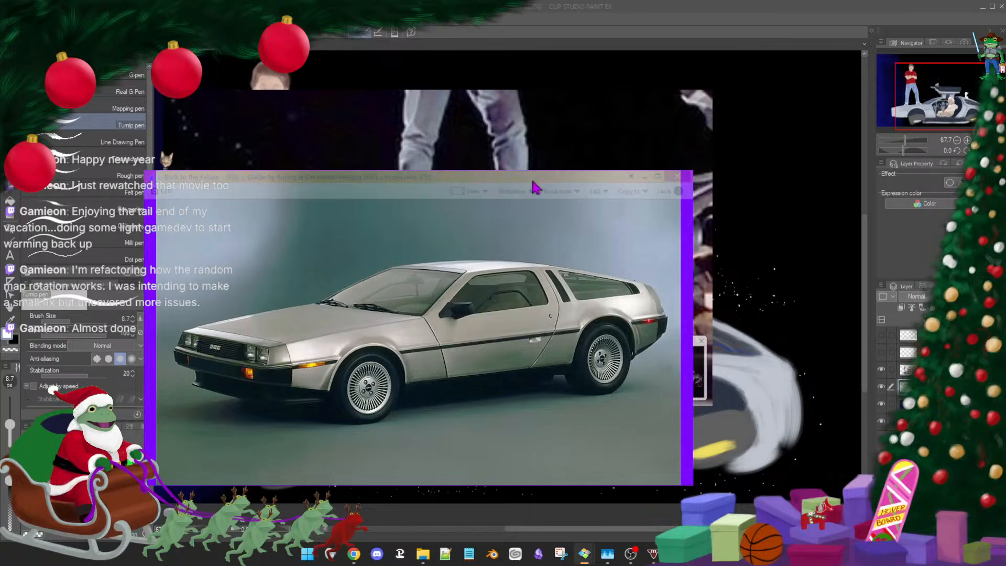
left_click_drag(556, 188, 513, 448)
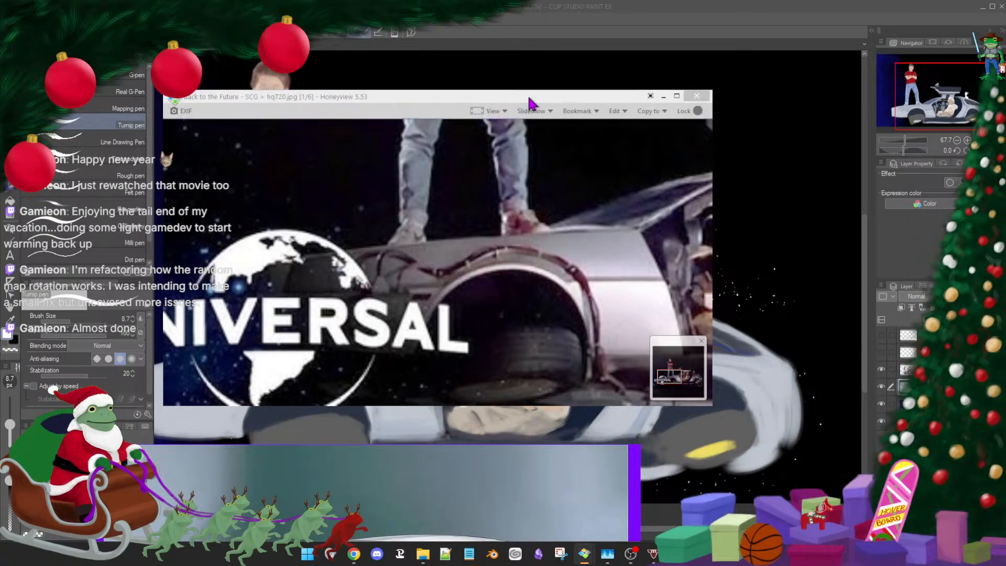
Move the movie still and the silver DeLorean photo off the canvas to check the whole painting
mouse_move(528, 97)
left_mouse_down()
mouse_move(0, 197)
mouse_move(0, 188)
left_mouse_up()
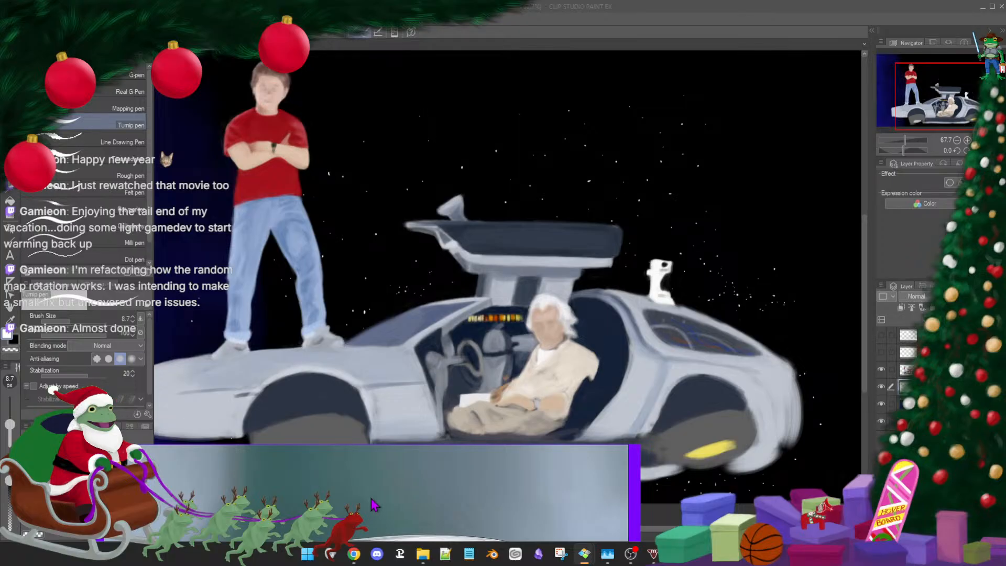
mouse_move(448, 456)
left_click_drag(451, 452, 0, 427)
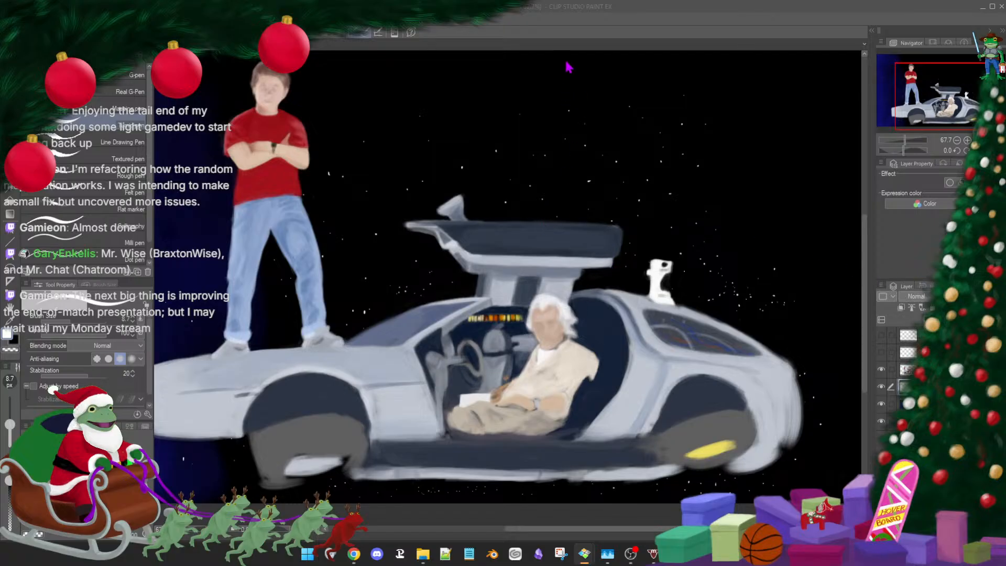
scroll(564, 273, "down", 2)
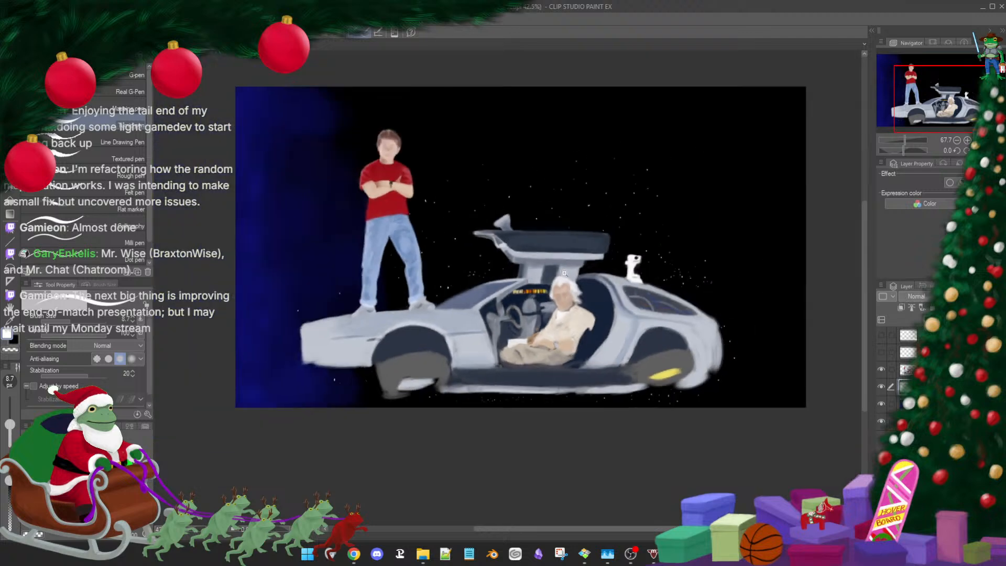
scroll(565, 273, "up", 2)
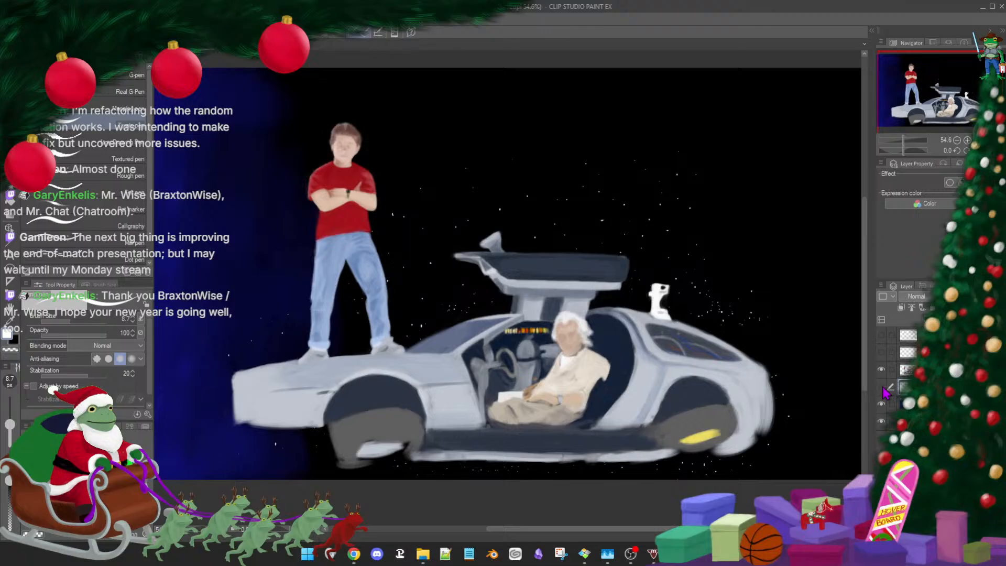
Hide and show the car-and-figures layer repeatedly to examine the starry background on its own
left_click(881, 370)
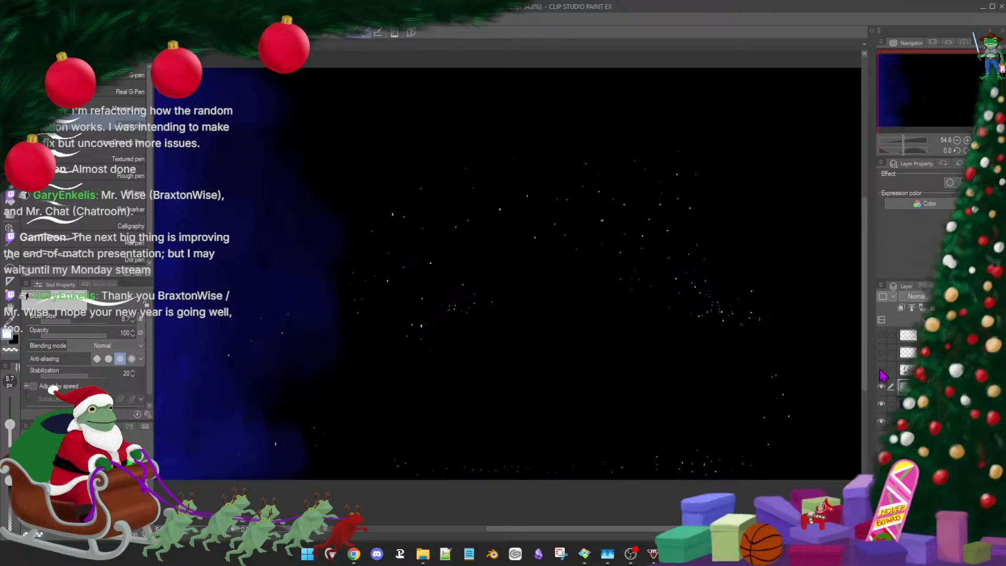
left_click(881, 370)
left_click(881, 370)
left_click(881, 369)
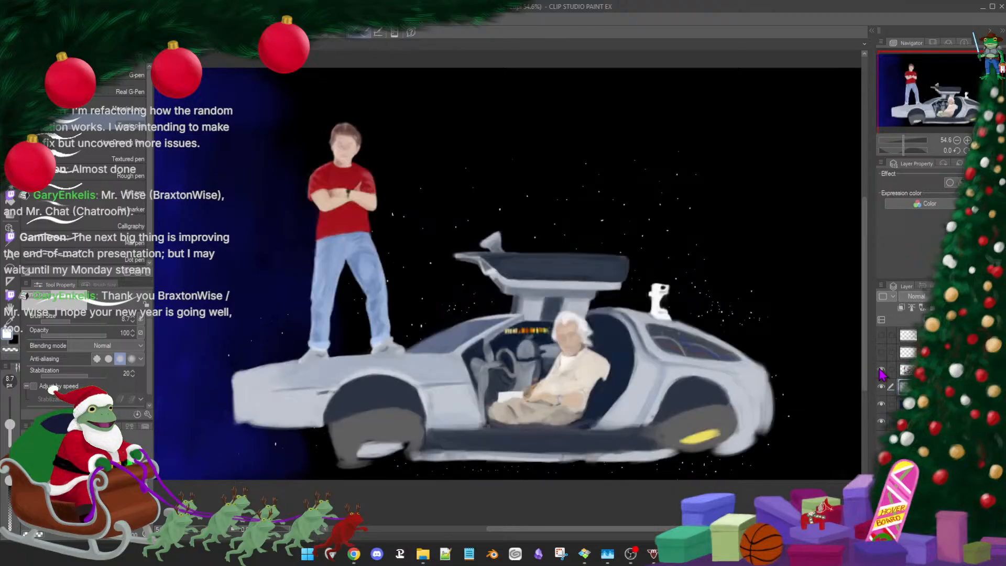
left_click(881, 369)
left_click(881, 370)
Add a new empty layer above the car-and-figures layer and hide the car-and-figures layer
left_click(933, 370)
left_click(926, 320)
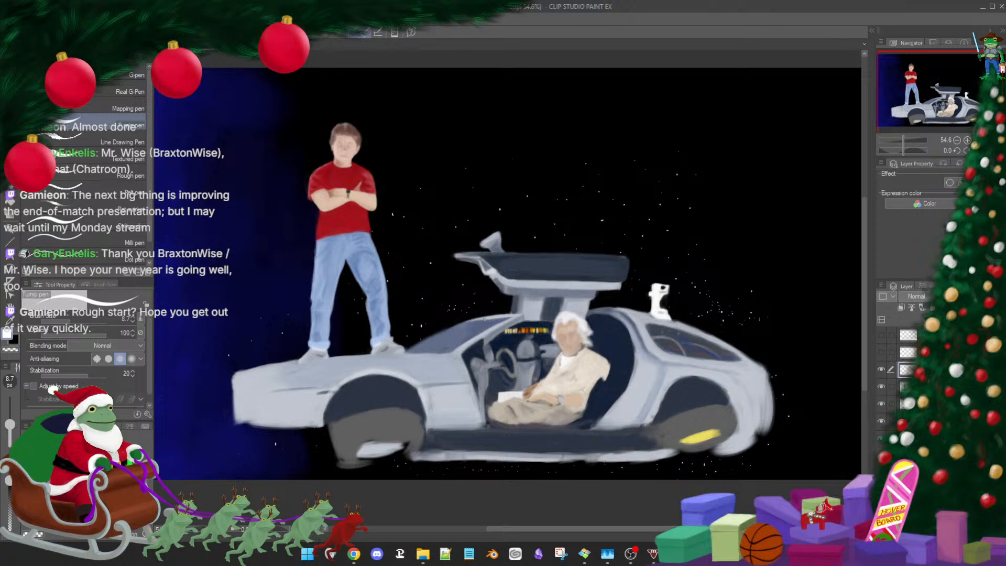
left_click_drag(424, 331, 551, 297)
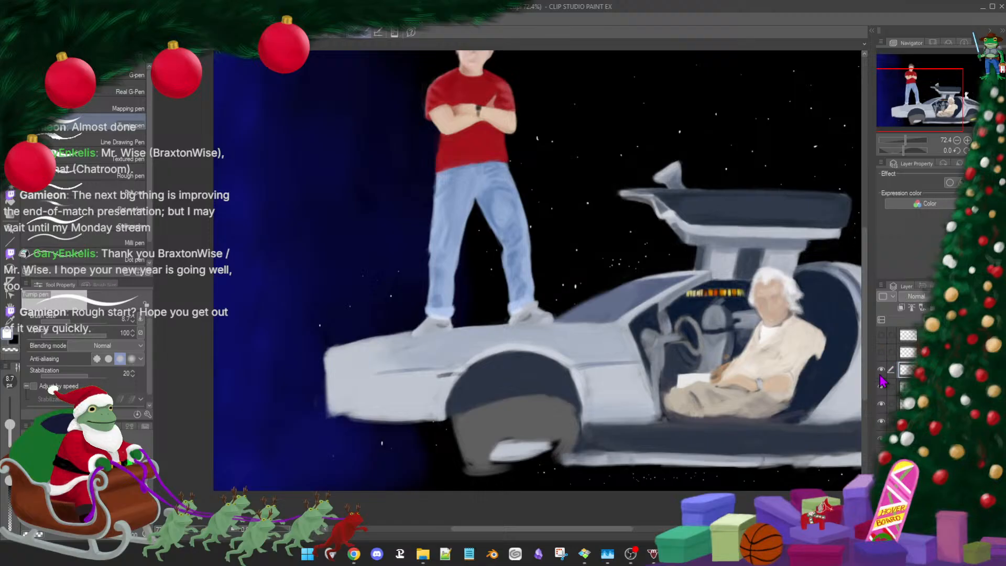
left_click(880, 386)
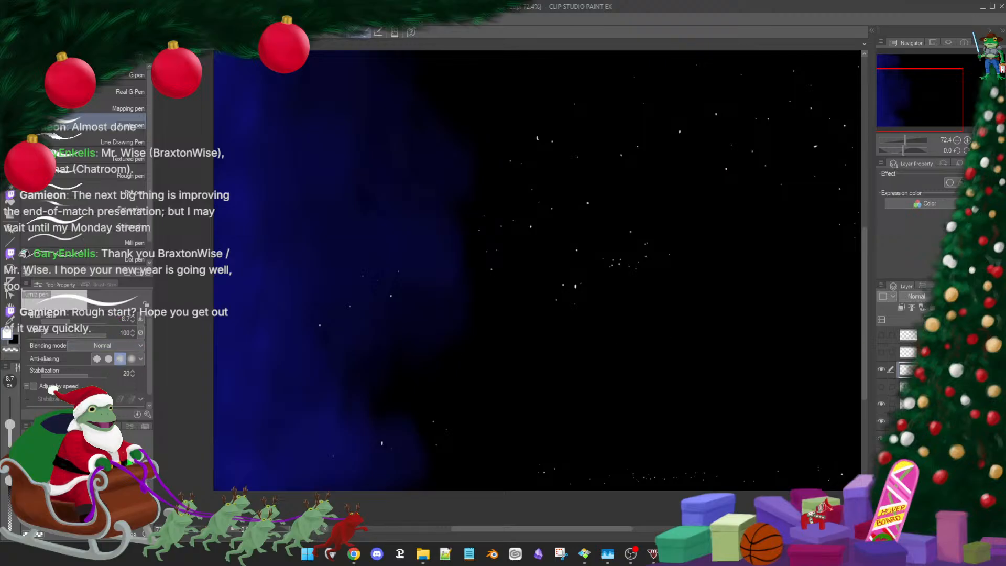
Try white zigzag strokes with the Turnip pen over the blue glow's edge on the new layer, and undo them
mouse_move(383, 335)
left_mouse_down()
mouse_move(435, 302)
mouse_move(417, 354)
left_mouse_up()
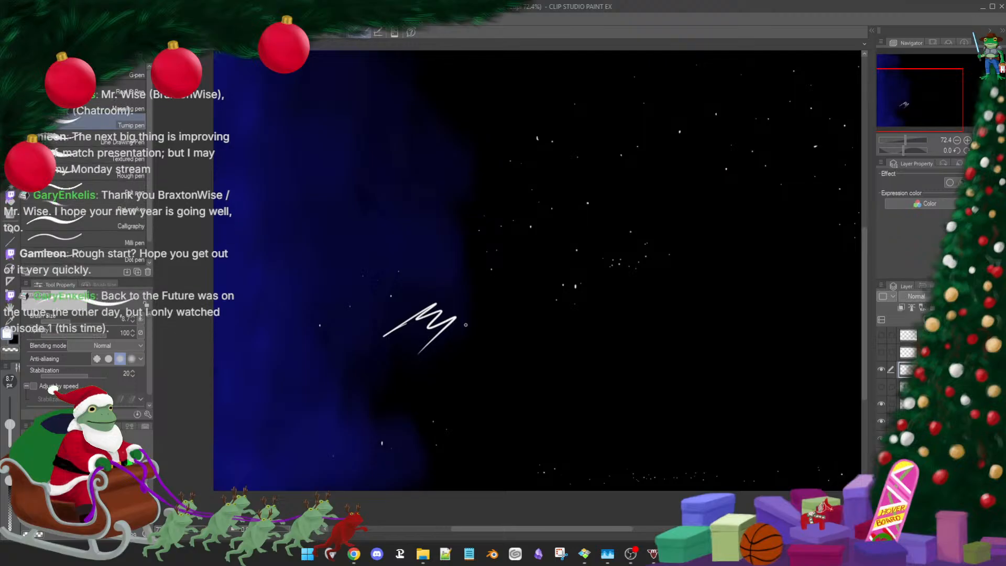
scroll(465, 325, "up", 3)
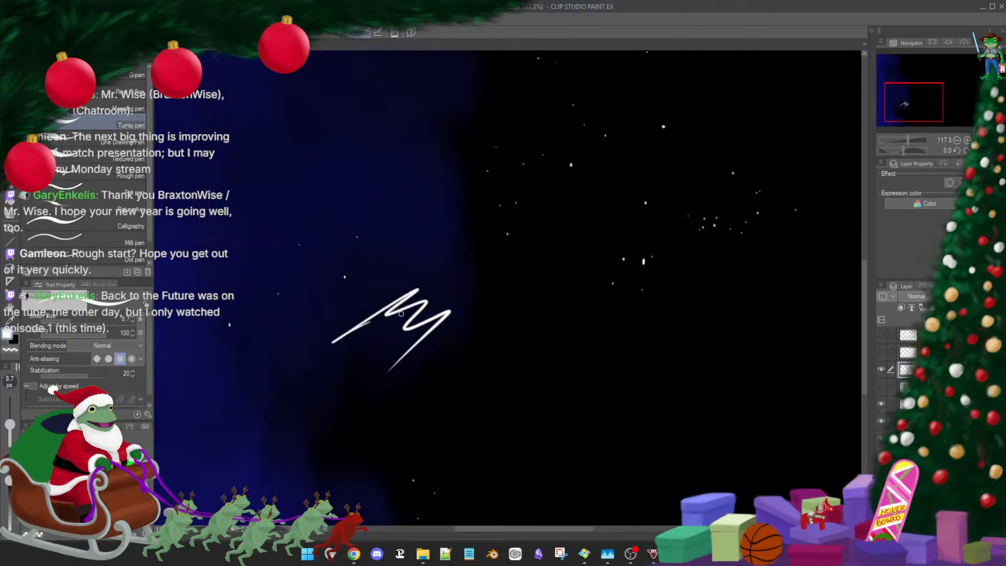
left_click_drag(401, 314, 377, 342)
mouse_move(408, 315)
left_mouse_down()
mouse_move(369, 353)
mouse_move(403, 334)
left_mouse_up()
left_click_drag(412, 322, 406, 339)
key("ctrl+z")
key("ctrl+z")
key("ctrl+z")
key("ctrl+z")
key("ctrl+z")
key("ctrl+z")
key("ctrl+y")
key("ctrl+y")
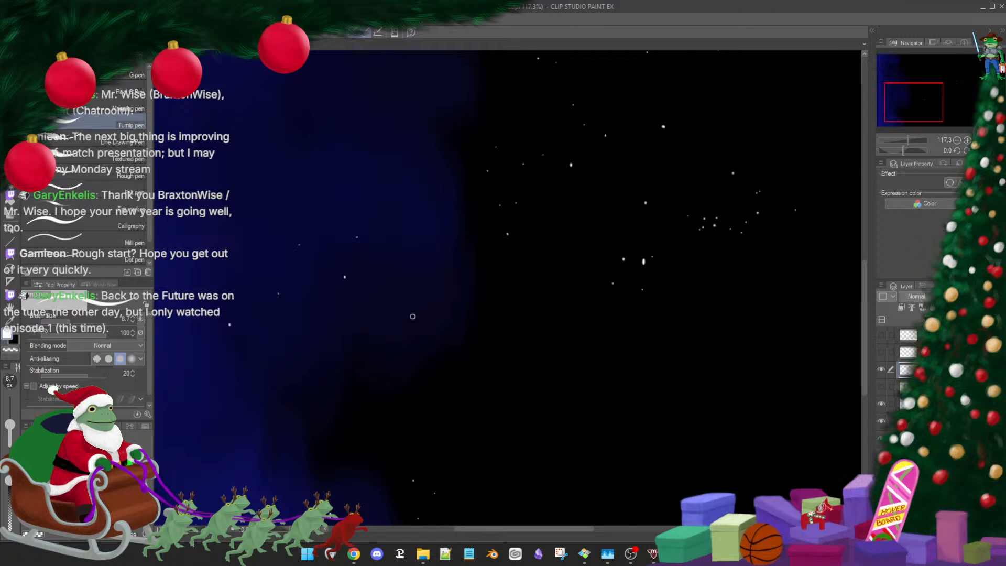
key("ctrl+z")
key("ctrl+z")
scroll(622, 325, "down", 3)
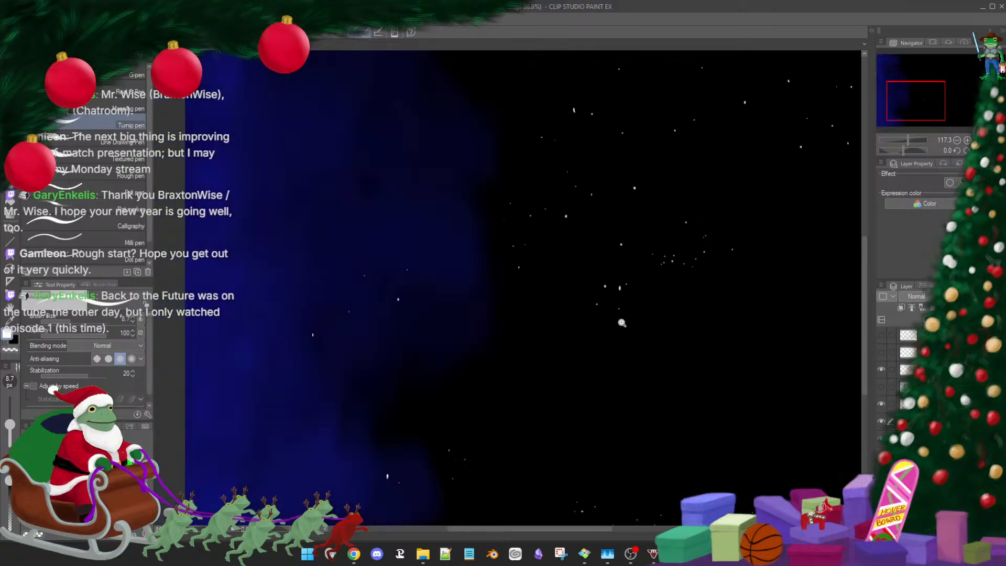
scroll(616, 325, "down", 2)
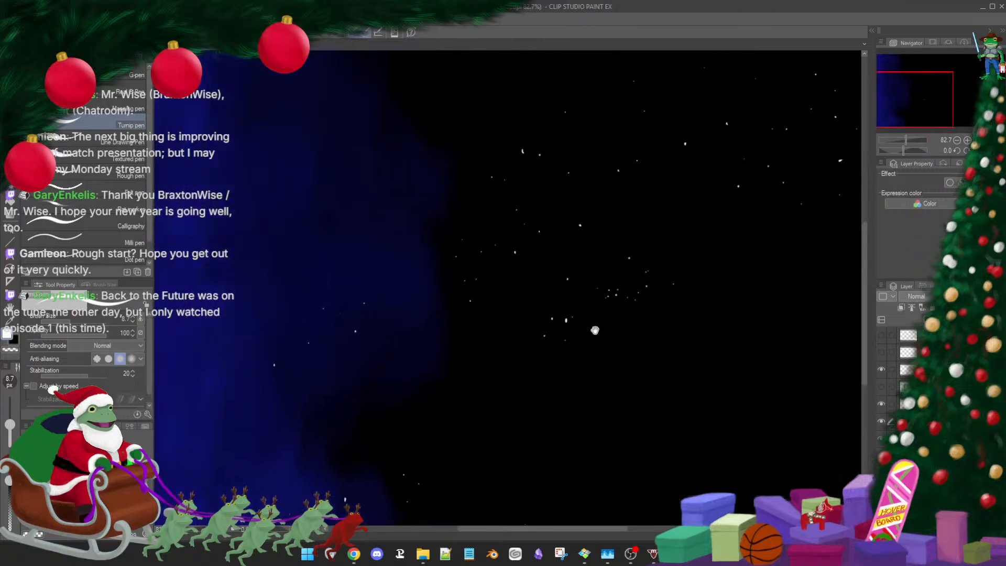
scroll(616, 318, "down", 3)
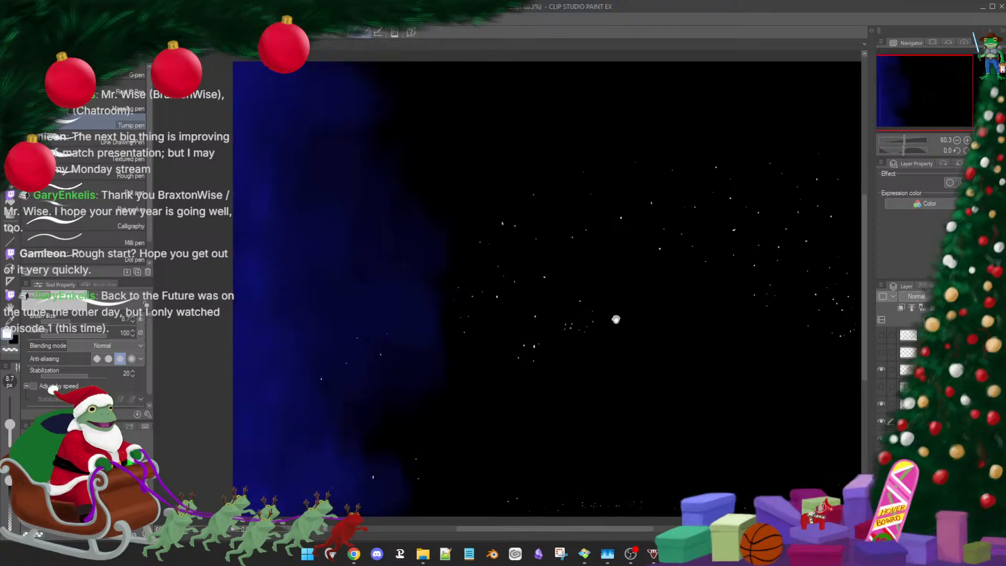
scroll(641, 307, "down", 1)
left_click_drag(654, 294, 595, 312)
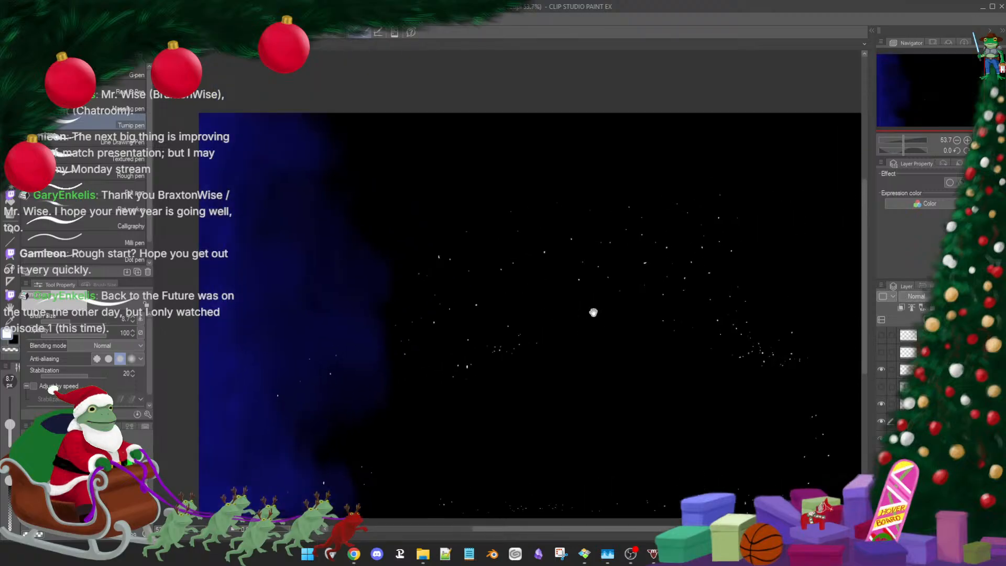
left_click_drag(659, 312, 621, 309)
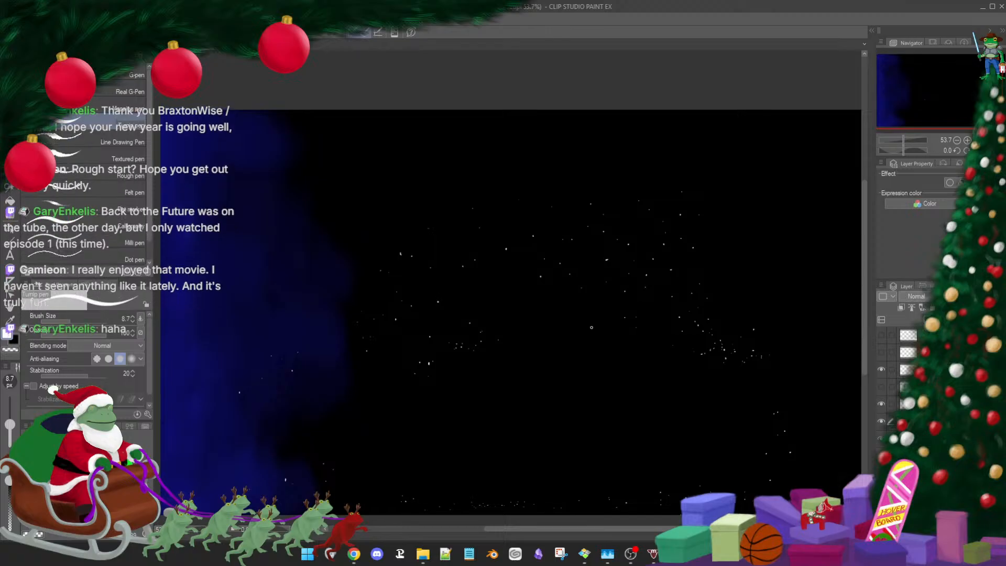
key("space")
left_click_drag(579, 352, 604, 335)
key("ctrl+space")
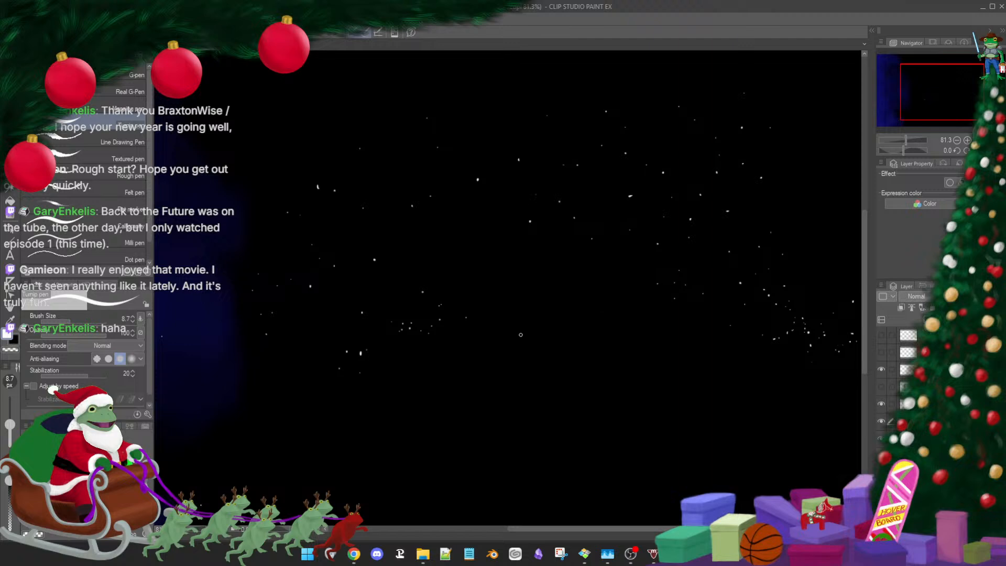
key("ctrl+space")
left_click_drag(549, 334, 559, 353)
key("space")
key("ctrl+space")
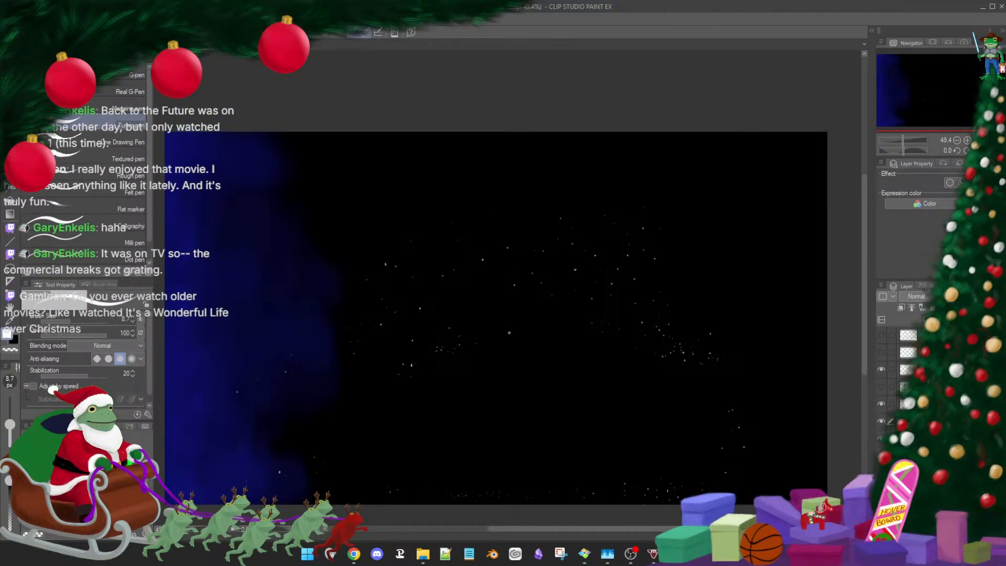
key("ctrl+space")
left_click(504, 338)
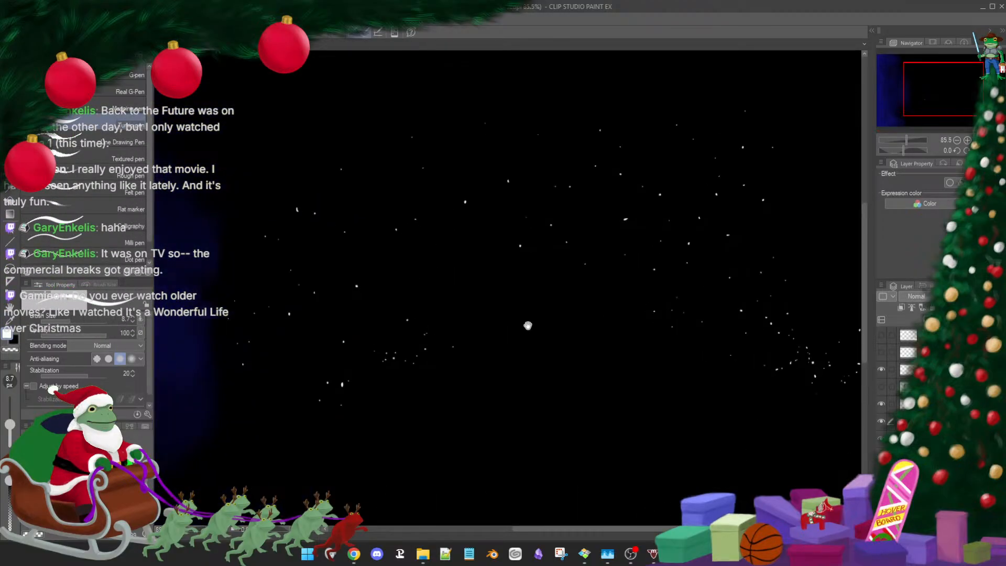
scroll(554, 310, "down", 1)
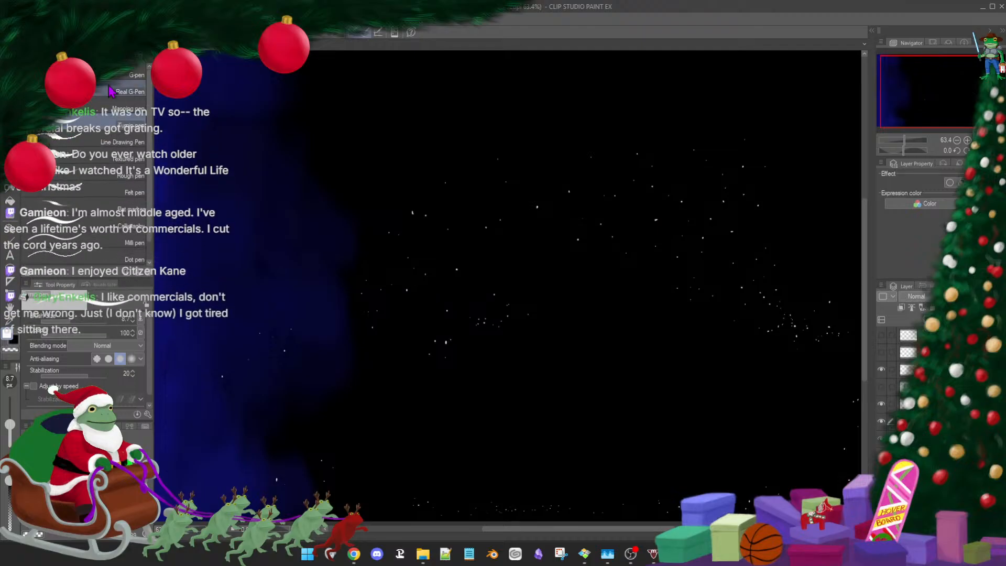
Switch from the Turnip pen to the 3rdCoffee Soft Oil 2 brush
key("b")
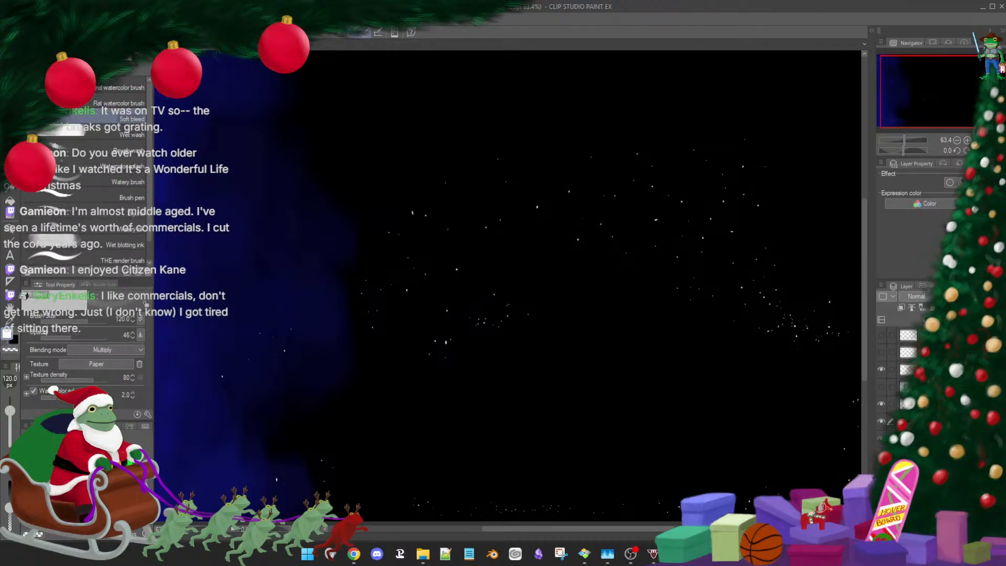
key("b")
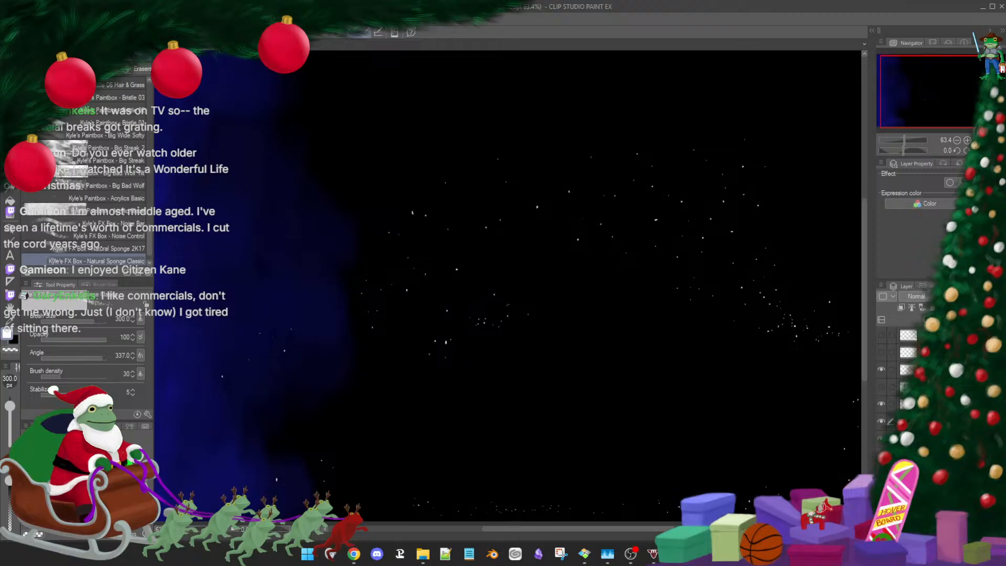
key("b")
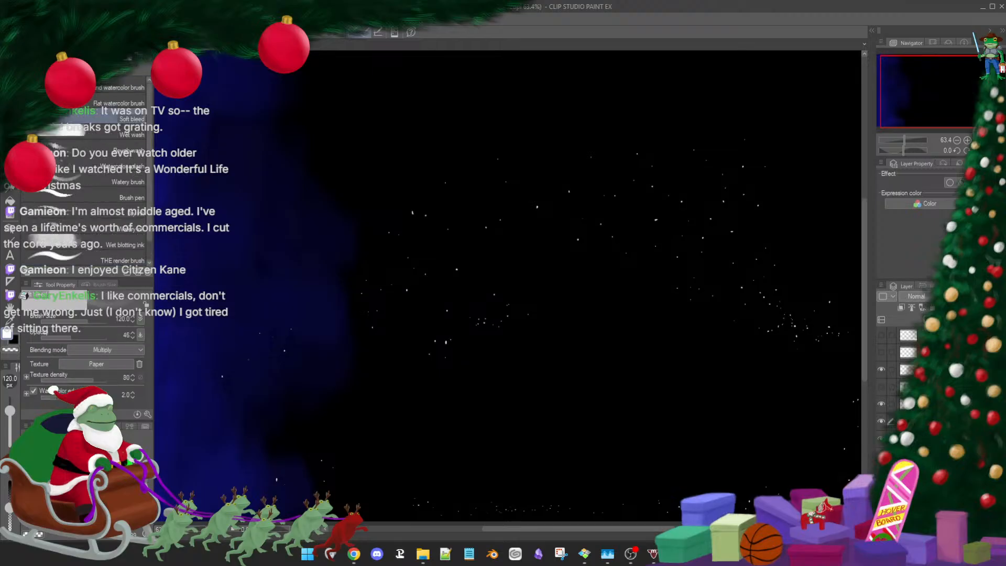
key("b")
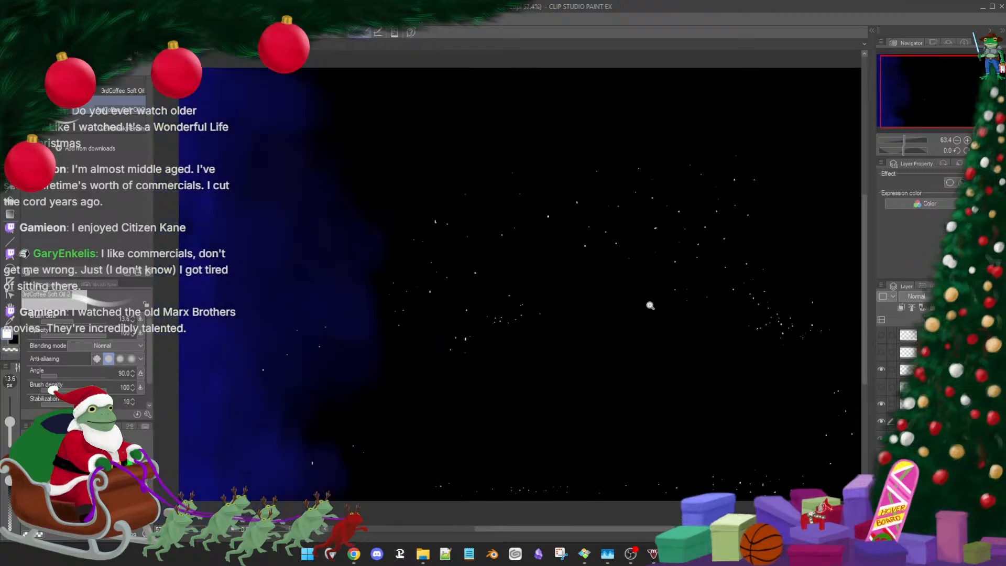
Try a short slanted white stroke with the soft oil brush in the black area among the stars, and undo it
scroll(654, 301, "down", 2)
scroll(655, 296, "down", 3)
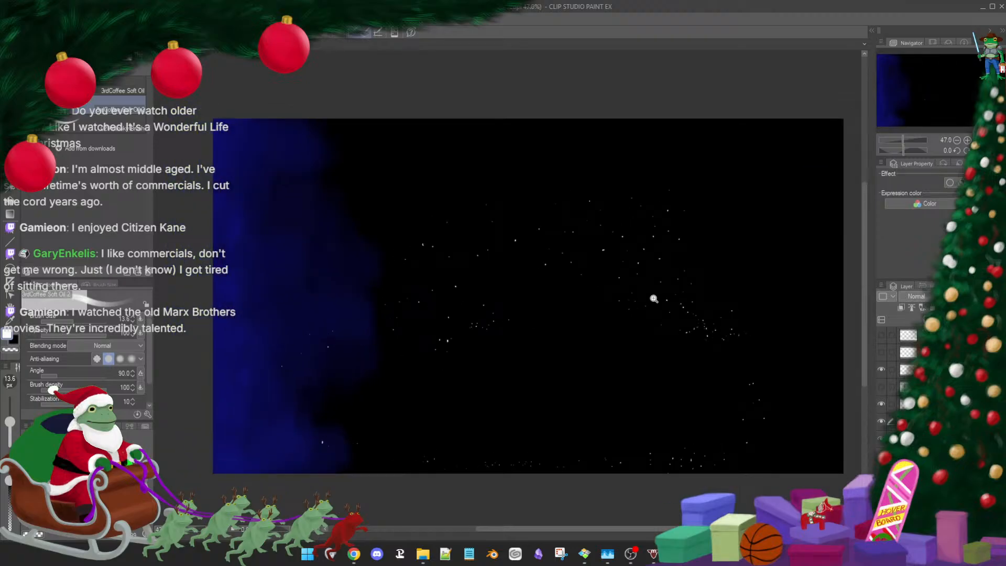
scroll(654, 298, "up", 1)
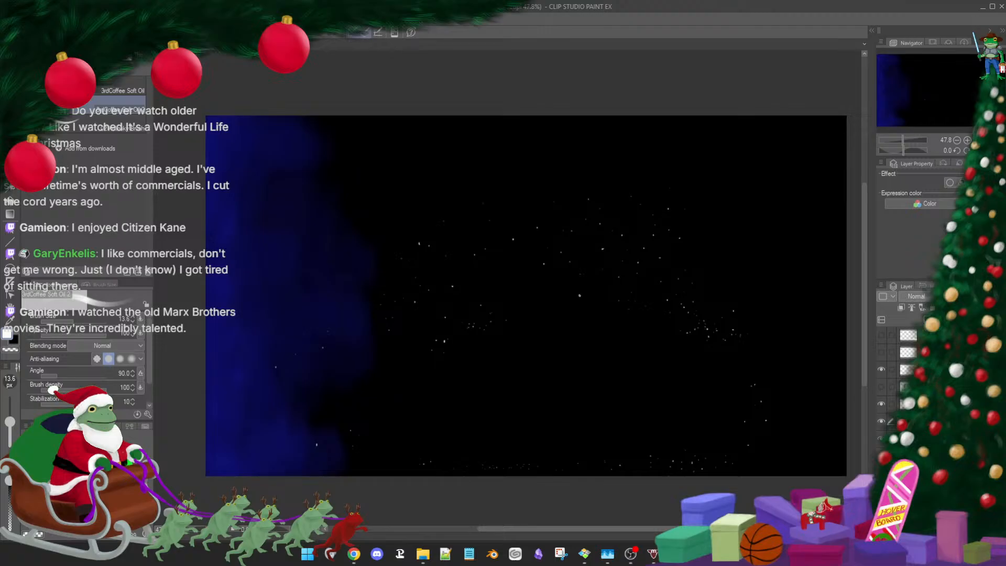
left_click_drag(618, 298, 567, 303)
left_click(582, 309)
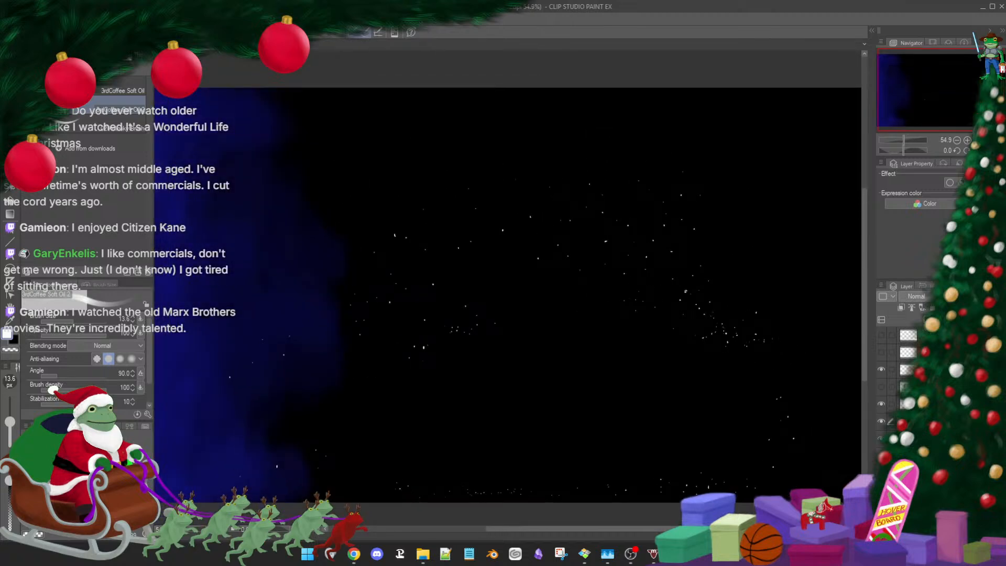
mouse_move(677, 313)
left_mouse_down()
mouse_move(639, 328)
mouse_move(630, 319)
mouse_move(658, 314)
left_mouse_up()
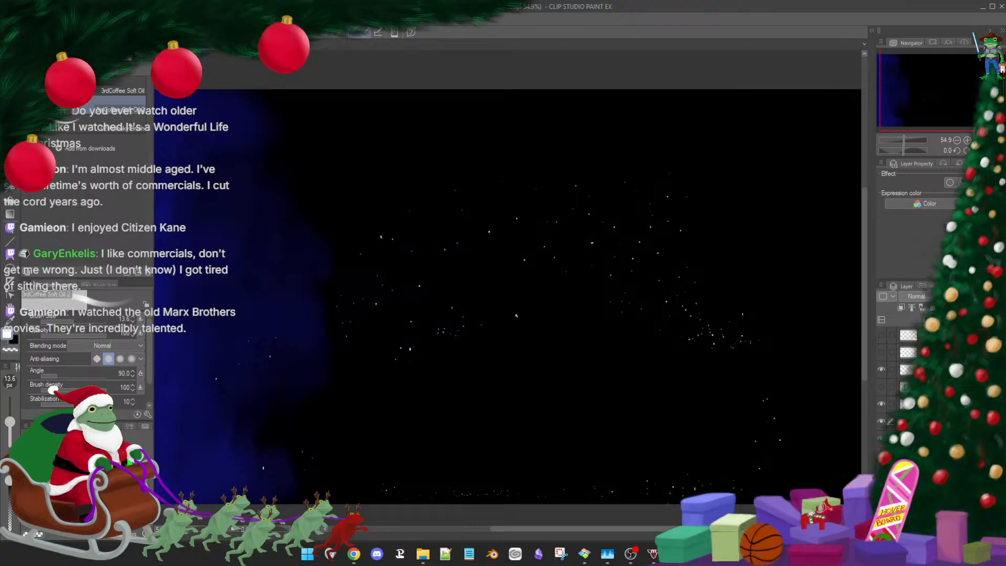
left_click_drag(519, 310, 493, 359)
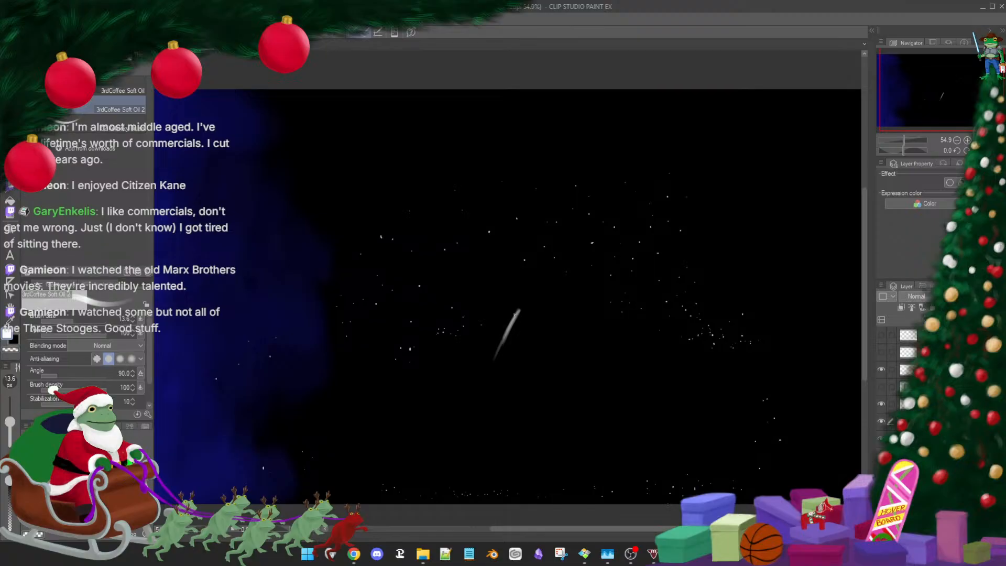
key("ctrl+z")
key("ctrl+y")
key("ctrl+z")
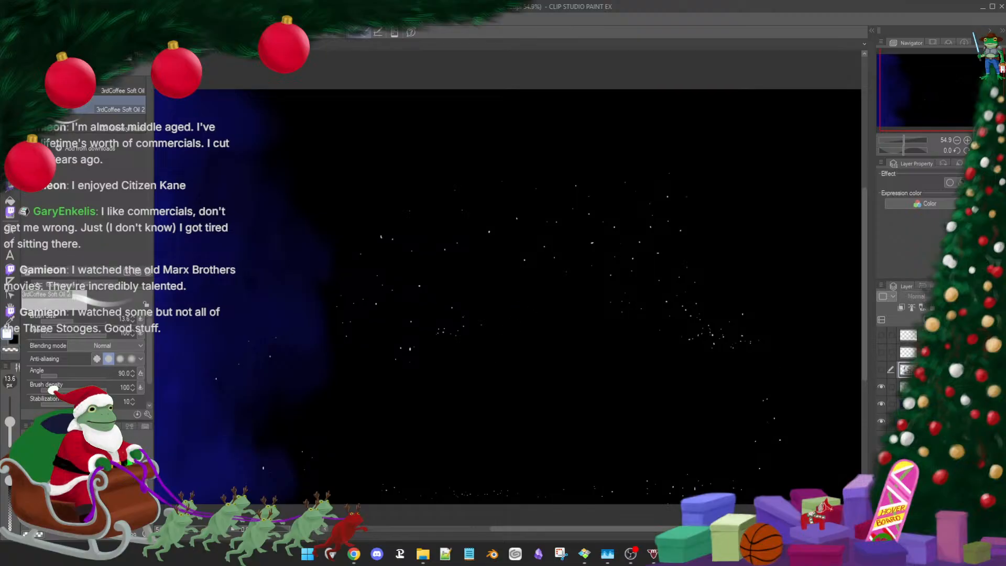
key("ctrl+y")
left_click(935, 421)
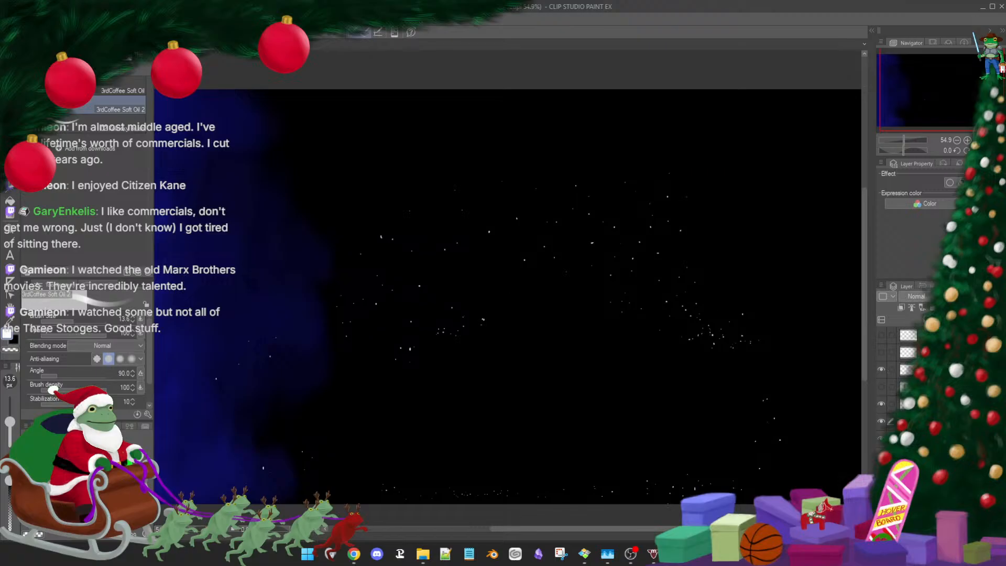
key("ctrl+z")
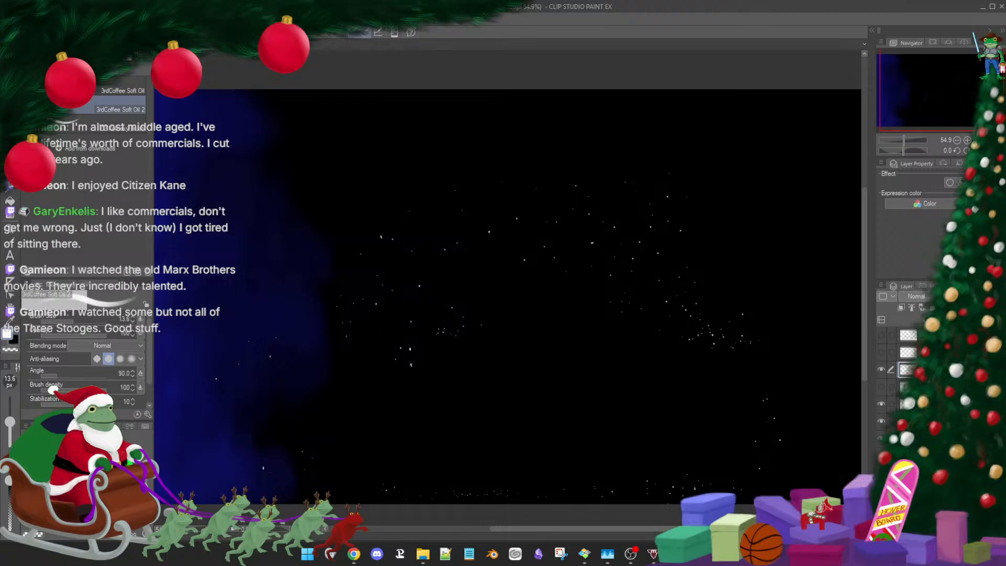
Try white slanted zigzag strokes with the soft oil brush in the black area among the stars, and undo them
mouse_move(403, 384)
left_mouse_down()
mouse_move(473, 324)
mouse_move(418, 379)
left_mouse_up()
mouse_move(460, 338)
left_mouse_down()
mouse_move(493, 364)
mouse_move(502, 318)
mouse_move(516, 318)
mouse_move(517, 332)
left_mouse_up()
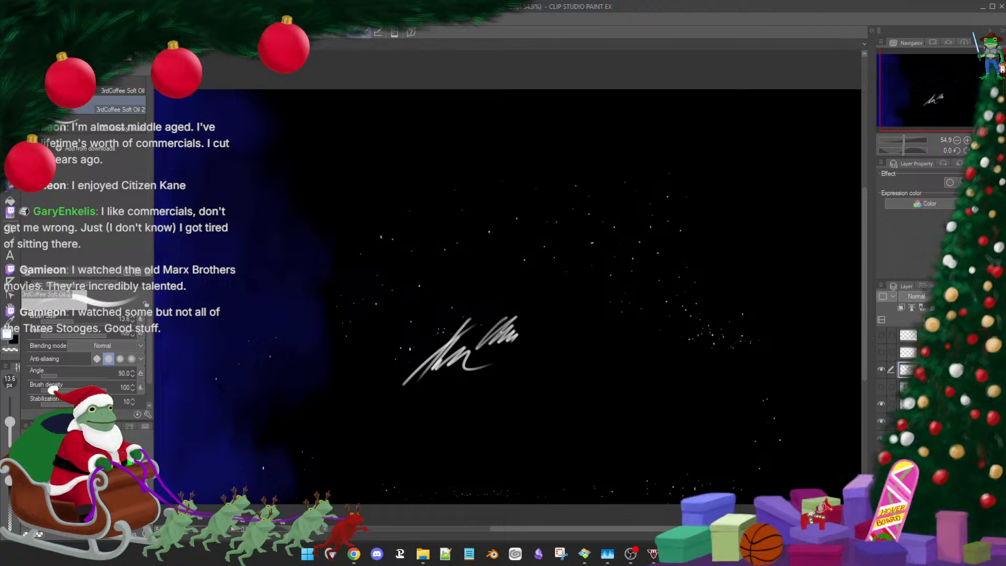
key("ctrl+z")
key("ctrl+z")
key("ctrl+z")
key("ctrl+z")
key("ctrl+z")
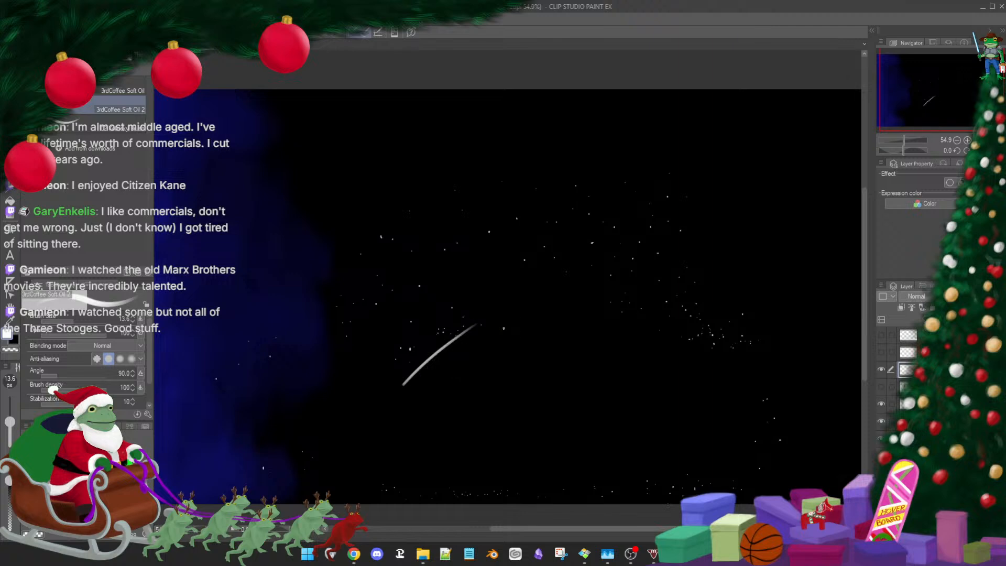
key("ctrl+z")
Sketch a white four-sided cup body with a slanted top edge in the black area among the stars
scroll(493, 320, "up", 2)
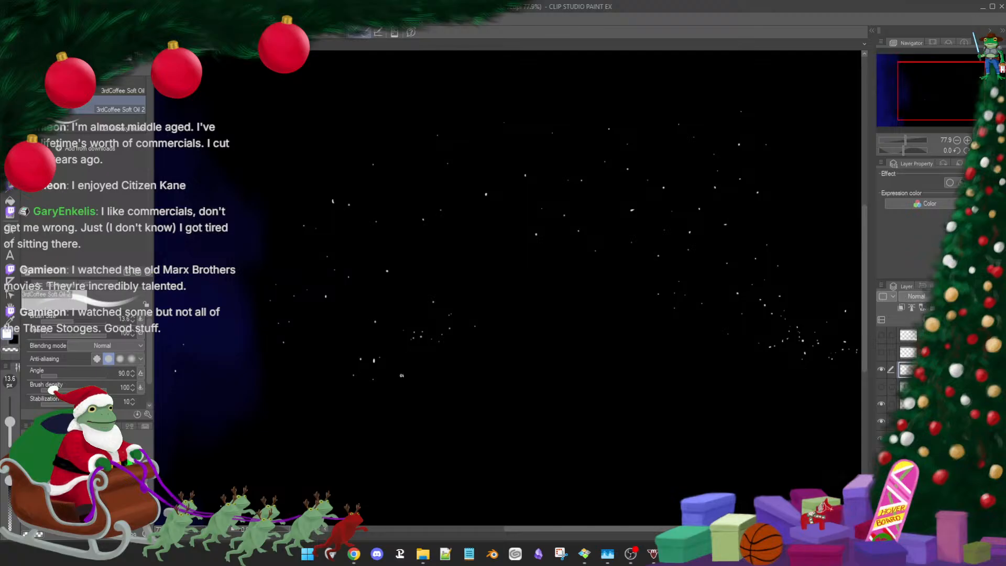
left_click_drag(401, 309, 402, 385)
left_click_drag(401, 298, 447, 296)
mouse_move(424, 295)
left_mouse_down()
mouse_move(487, 279)
mouse_move(467, 284)
left_mouse_up()
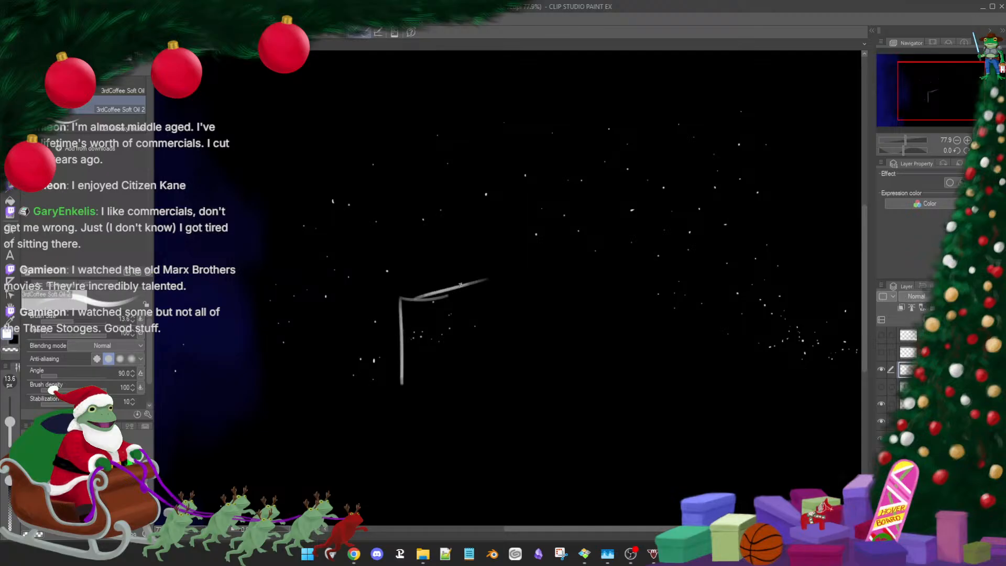
mouse_move(393, 305)
left_mouse_down()
mouse_move(484, 282)
mouse_move(470, 389)
left_mouse_up()
left_click_drag(469, 333, 467, 365)
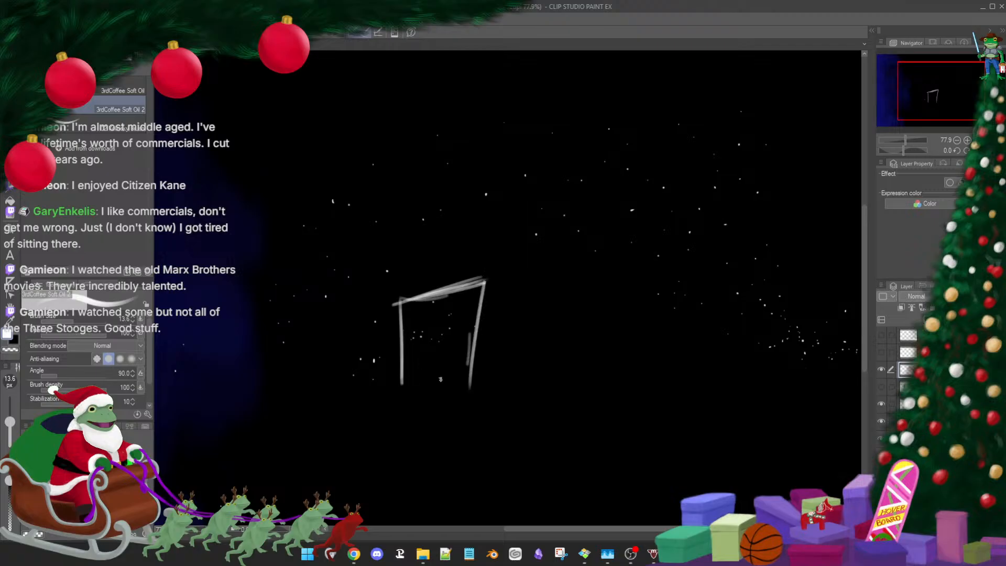
left_click_drag(378, 389, 452, 383)
left_click_drag(401, 387, 457, 383)
Switch to the 3rdCoffee Soft Eraser and set its brush size to about 33.7 px
key("e")
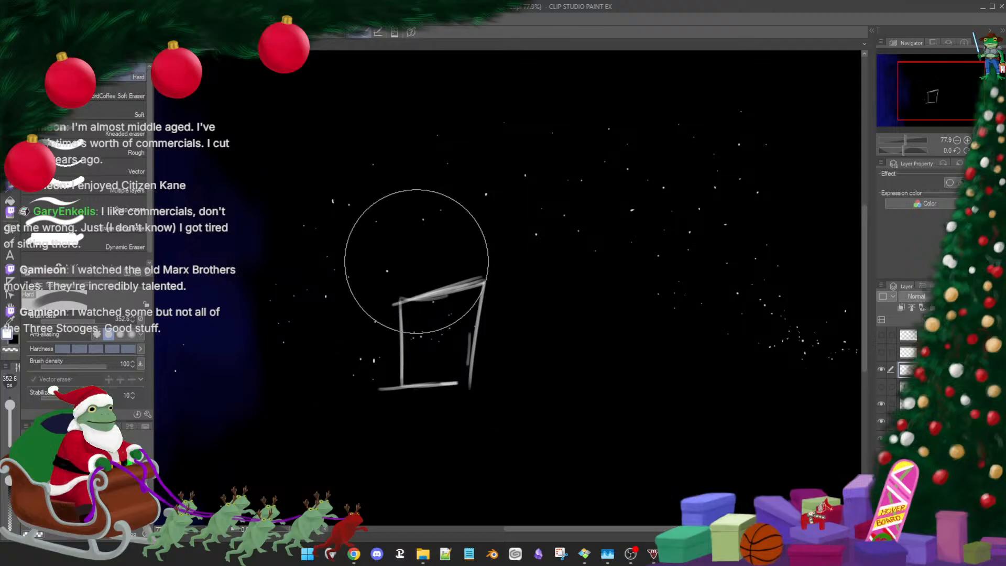
left_click_drag(10, 405, 10, 423)
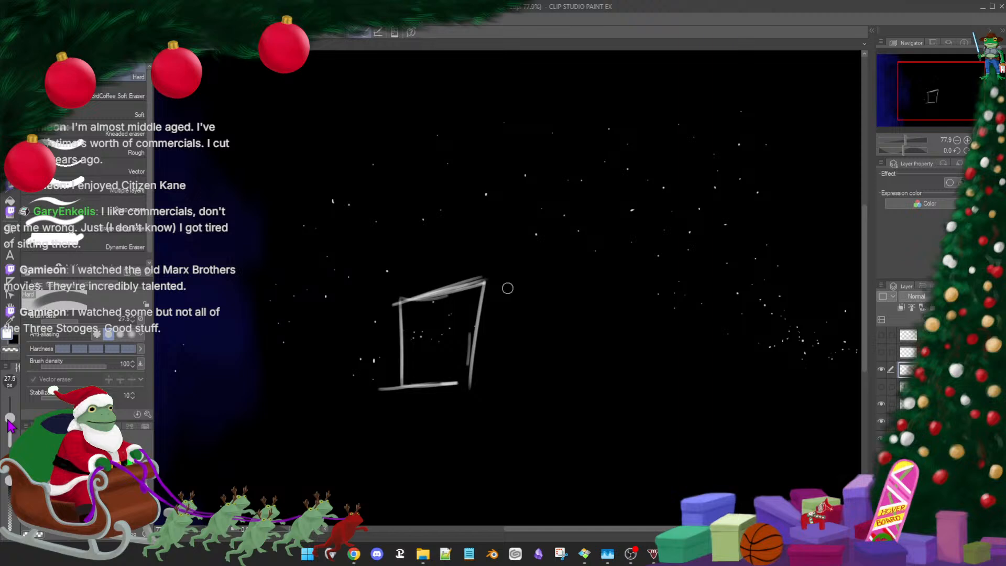
left_click(118, 96)
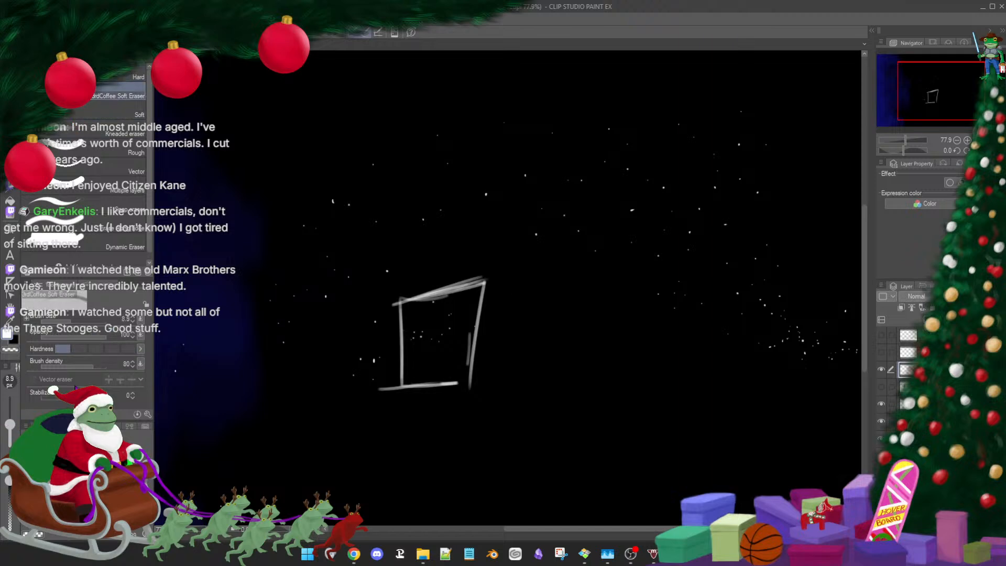
left_click_drag(10, 425, 10, 418)
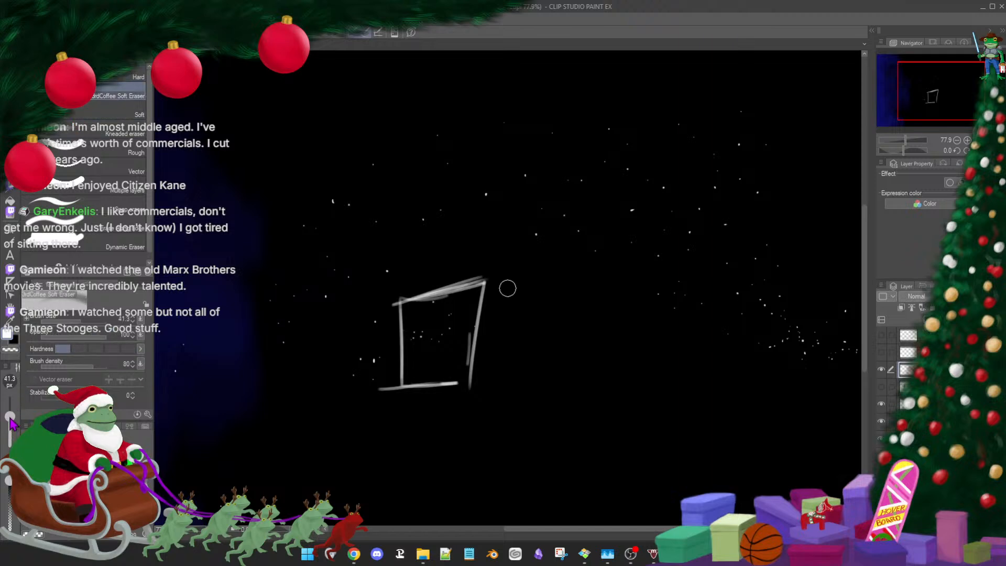
Raise the pen pressure curve in the soft eraser's opacity dynamics so that light pressure erases more strongly
key("b")
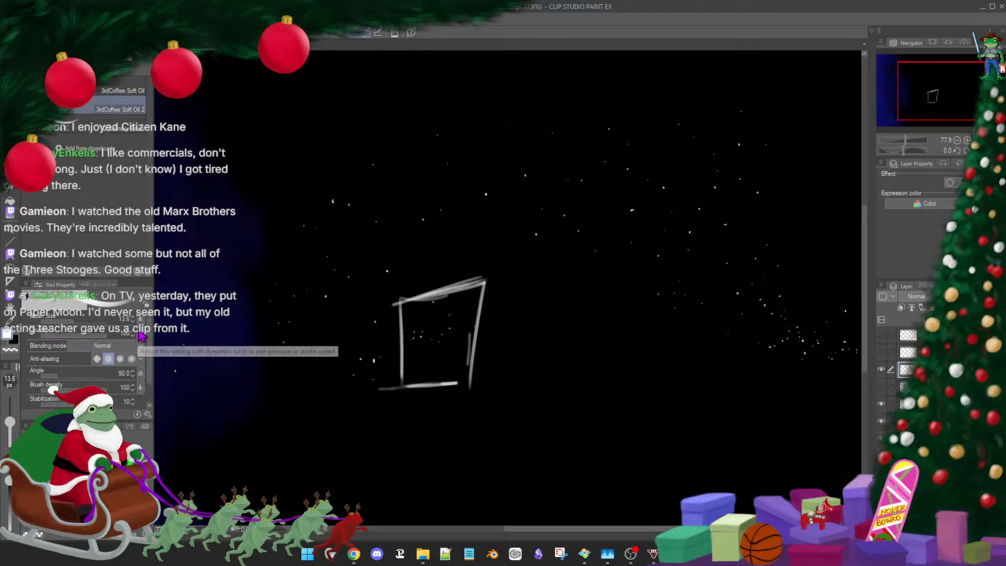
key("e")
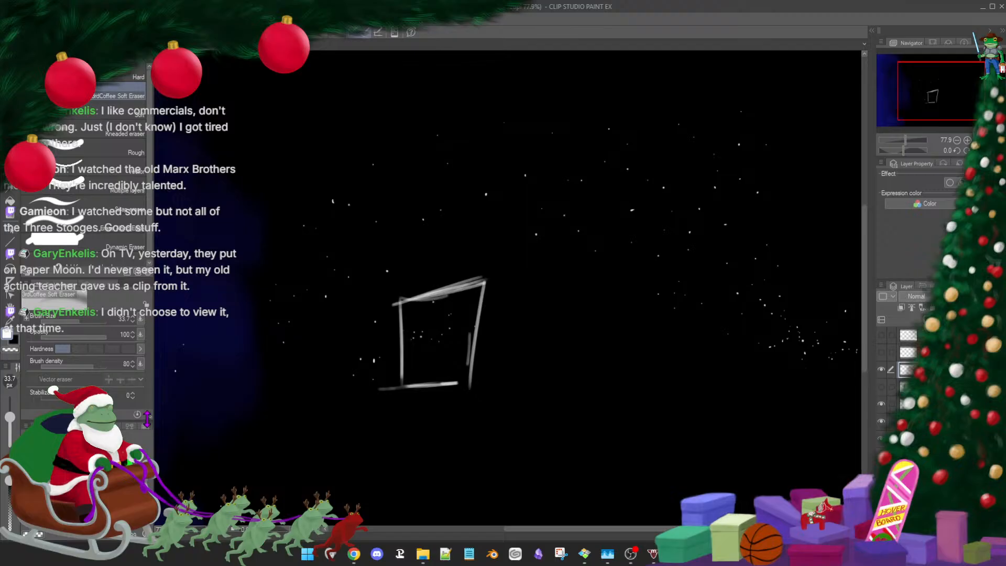
left_click(147, 415)
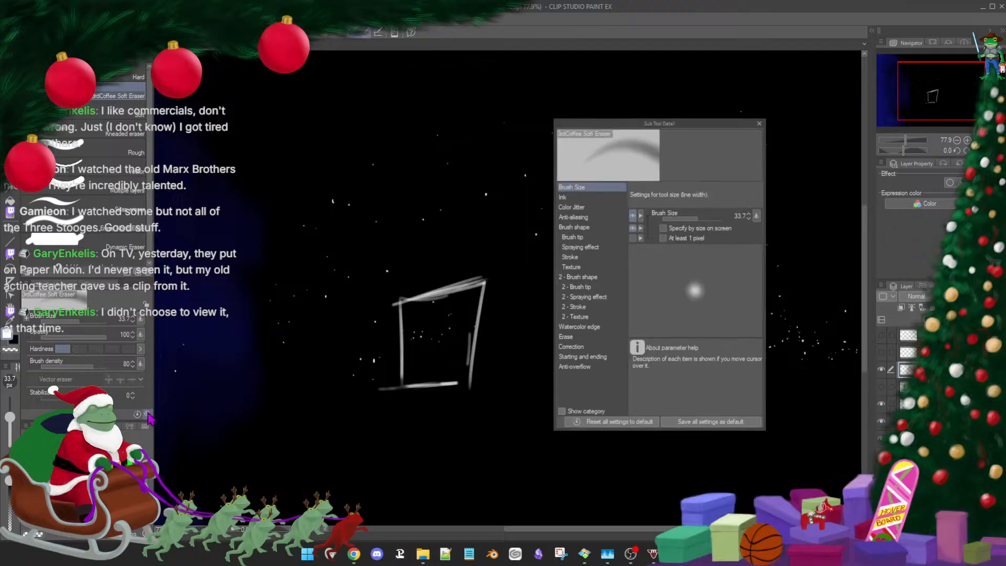
left_click(759, 124)
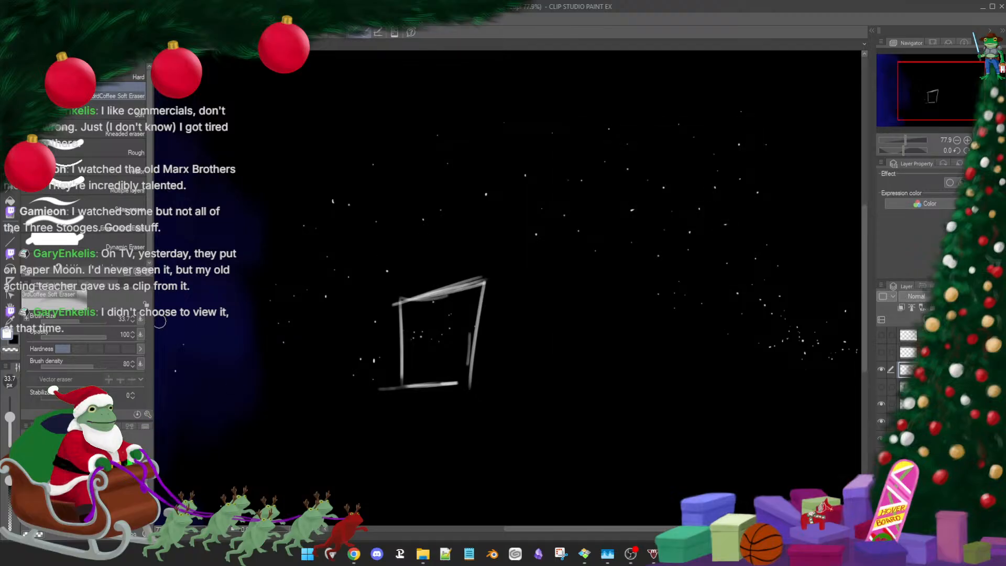
left_click(140, 334)
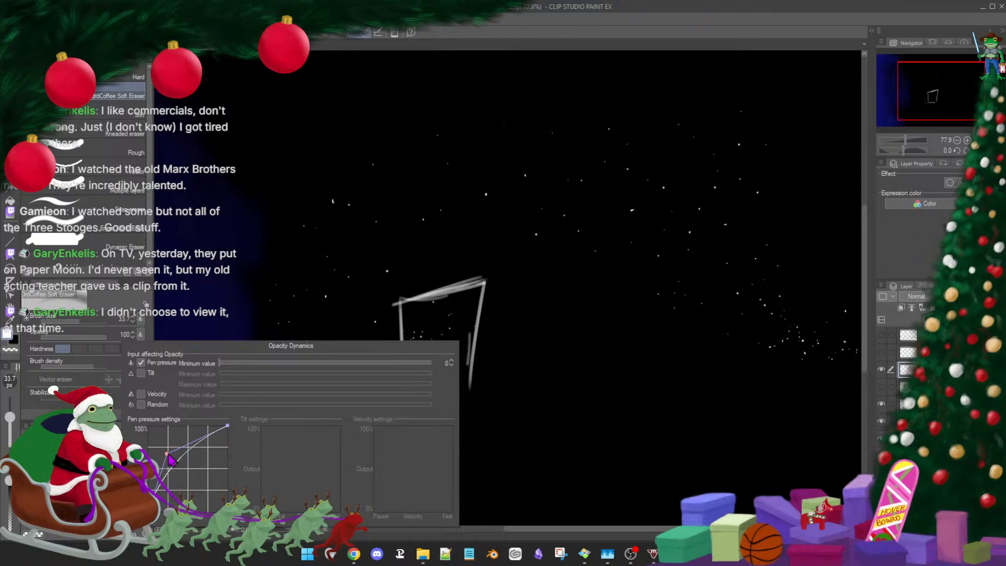
mouse_move(168, 457)
left_mouse_down()
mouse_move(187, 479)
mouse_move(159, 446)
left_mouse_up()
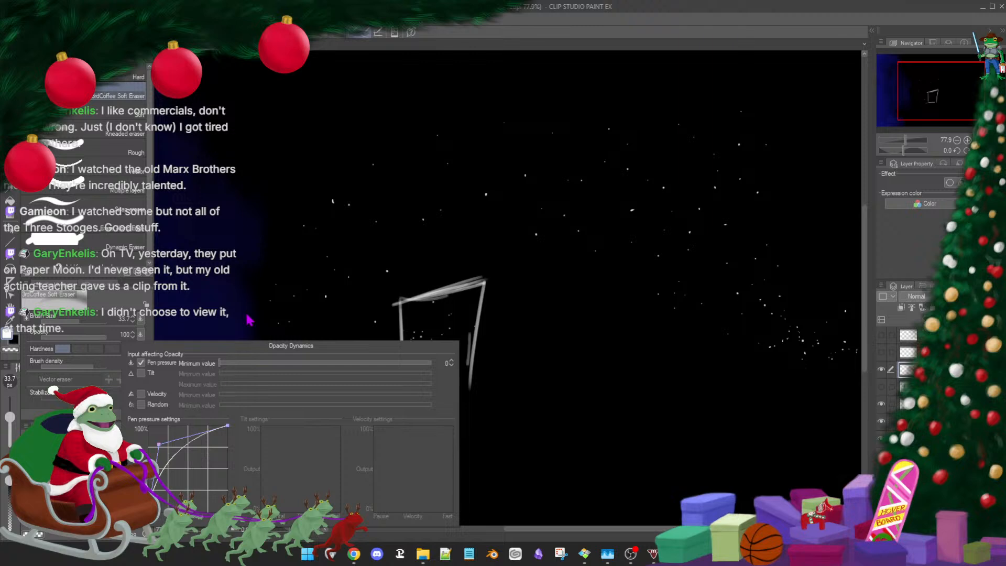
left_click(245, 288)
Soften the overshooting end of the cup's base line and the doubled lines of its top edge with the soft eraser
key("b")
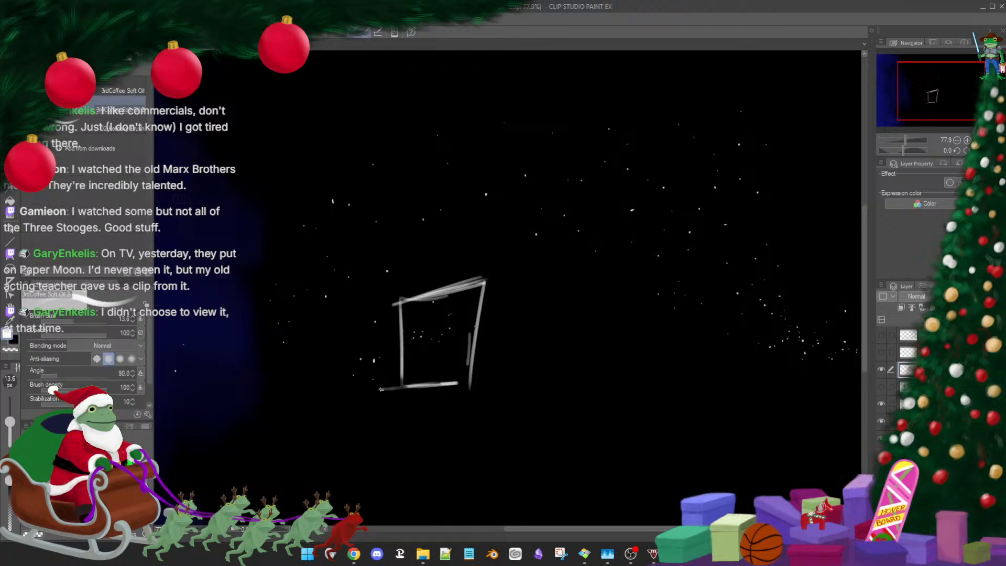
key("e")
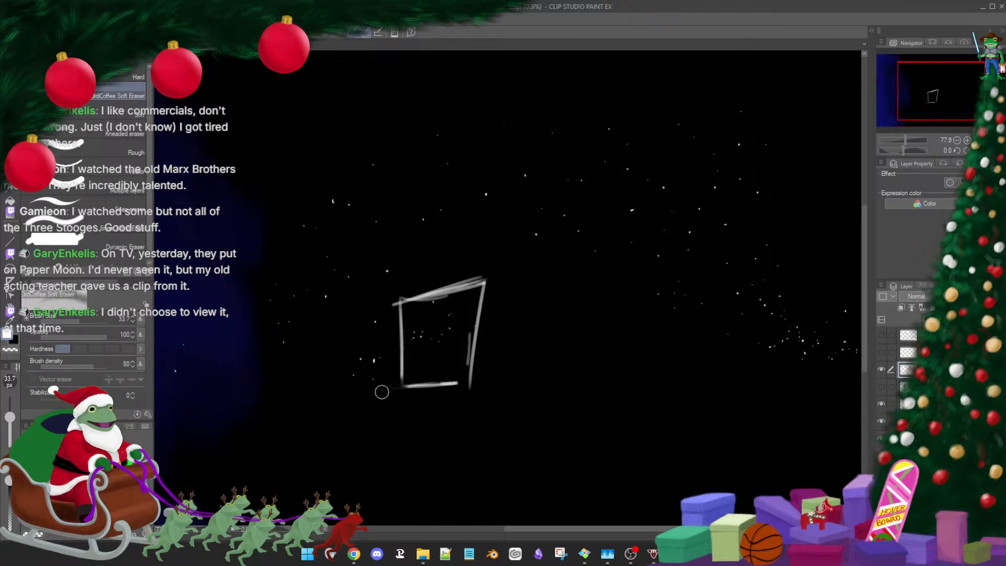
mouse_move(434, 304)
left_mouse_down()
mouse_move(417, 308)
mouse_move(471, 290)
left_mouse_up()
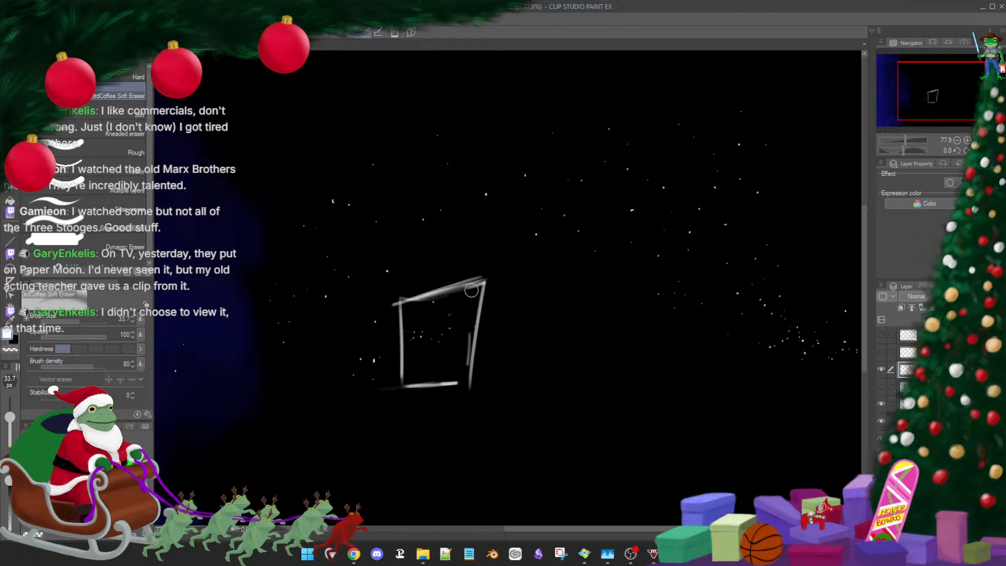
Redraw the cup's sides as bold white lines tapering toward the base, and sketch an angular handle on its right side
key("b")
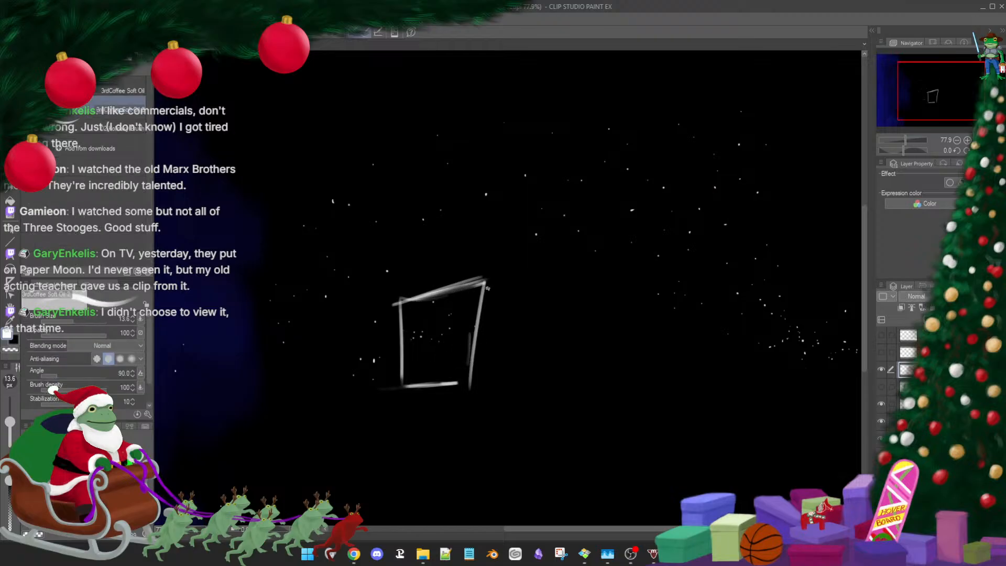
left_click_drag(414, 341, 421, 362)
left_click_drag(395, 295, 410, 376)
left_click_drag(394, 299, 411, 384)
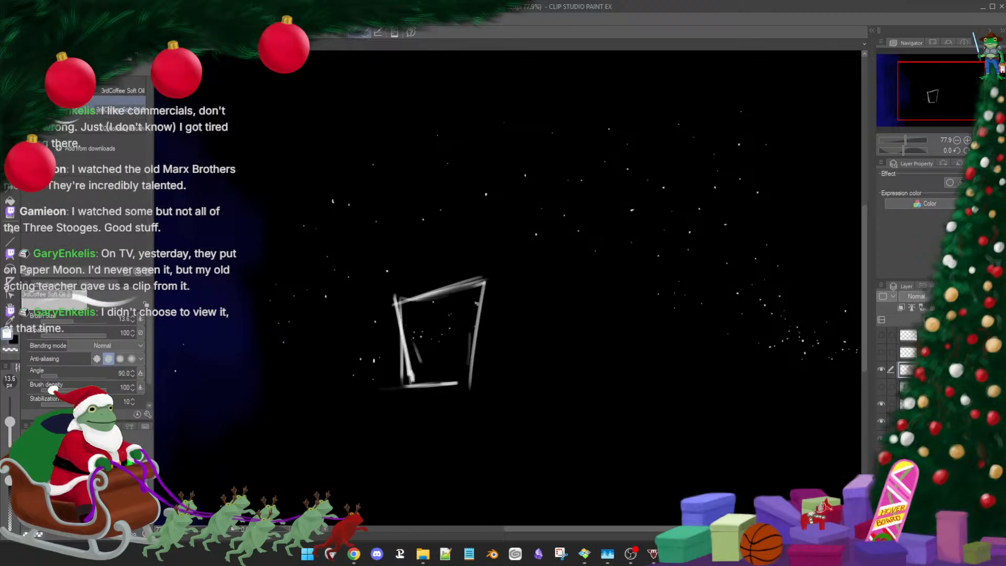
left_click_drag(483, 273, 463, 379)
left_click_drag(478, 309, 461, 381)
left_click_drag(487, 276, 461, 387)
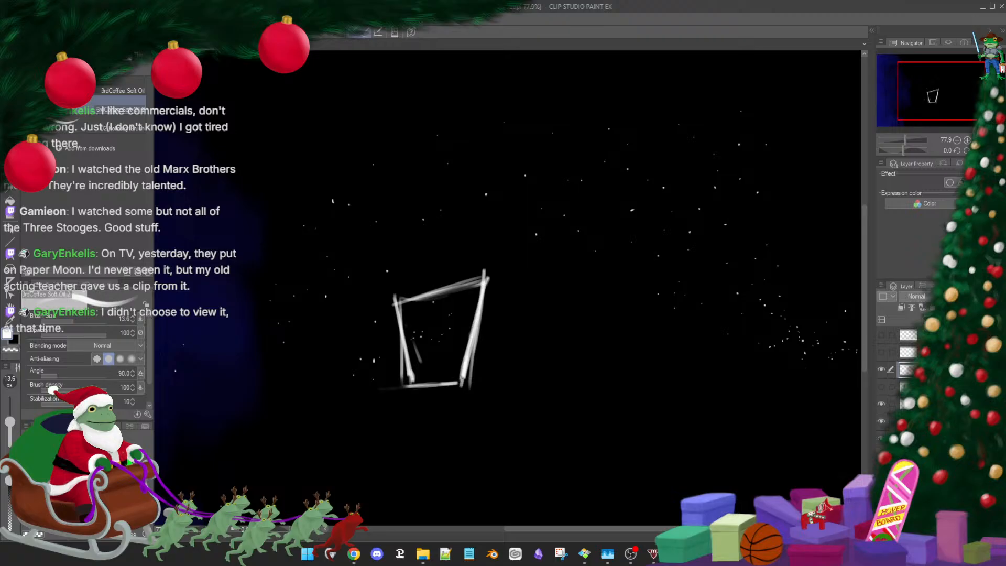
mouse_move(490, 305)
left_mouse_down()
mouse_move(534, 281)
mouse_move(534, 307)
mouse_move(529, 279)
mouse_move(503, 296)
mouse_move(529, 278)
left_mouse_up()
mouse_move(489, 303)
left_mouse_down()
mouse_move(527, 278)
mouse_move(514, 278)
mouse_move(526, 299)
mouse_move(475, 362)
left_mouse_up()
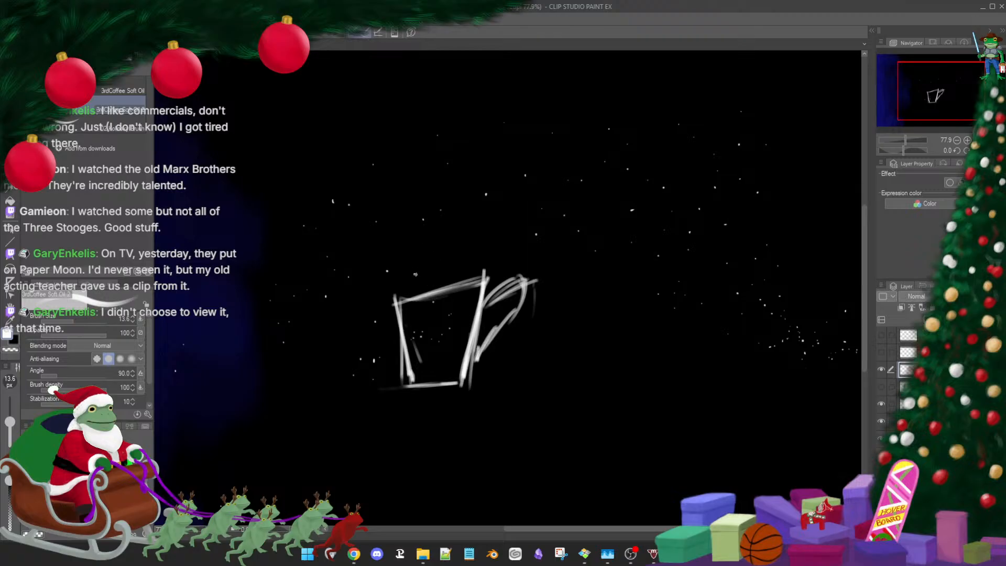
Sketch a tall hat with a slanted crown and a wide brim just above the cup
mouse_move(435, 250)
left_mouse_down()
mouse_move(406, 260)
mouse_move(424, 217)
mouse_move(424, 268)
left_mouse_up()
left_click_drag(423, 218, 423, 252)
left_click_drag(424, 249, 391, 261)
mouse_move(389, 276)
left_mouse_down()
mouse_move(345, 263)
mouse_move(374, 268)
left_mouse_up()
left_click_drag(340, 274, 419, 259)
mouse_move(371, 267)
left_mouse_down()
mouse_move(393, 267)
mouse_move(372, 282)
left_mouse_up()
left_click_drag(378, 277, 435, 266)
left_click_drag(417, 251, 434, 266)
left_click_drag(406, 220, 421, 255)
mouse_move(410, 235)
left_mouse_down()
mouse_move(438, 252)
mouse_move(449, 212)
left_mouse_up()
mouse_move(440, 260)
left_mouse_down()
mouse_move(450, 208)
mouse_move(420, 259)
mouse_move(458, 197)
left_mouse_up()
left_click_drag(409, 223, 449, 187)
left_click_drag(438, 259, 482, 250)
left_click_drag(377, 268, 487, 251)
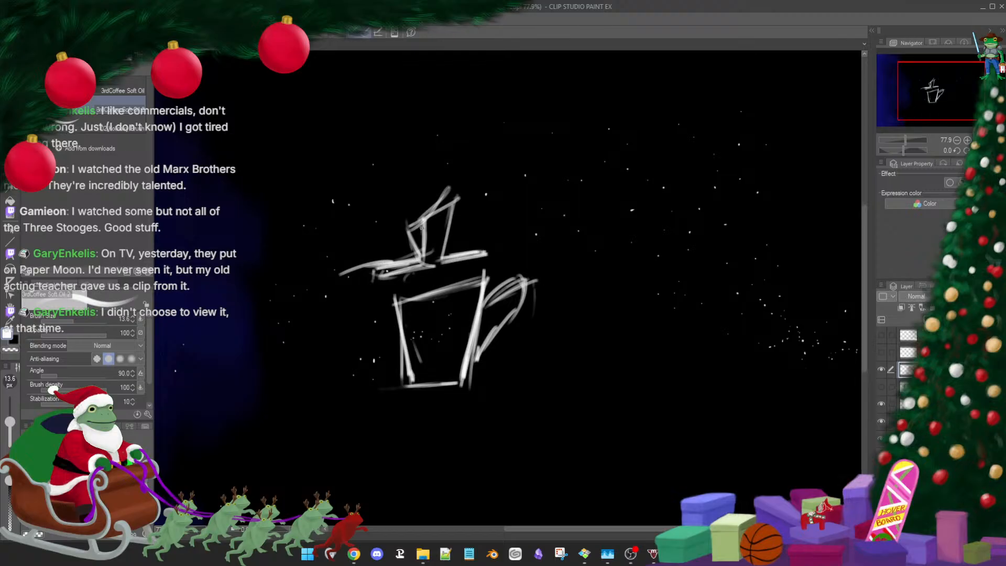
Soften the stray lines on the hat's crown and around its brim with the soft eraser
key("e")
mouse_move(425, 223)
left_mouse_down()
mouse_move(424, 253)
mouse_move(423, 244)
left_mouse_up()
mouse_move(451, 182)
left_mouse_down()
mouse_move(429, 211)
mouse_move(460, 212)
left_mouse_up()
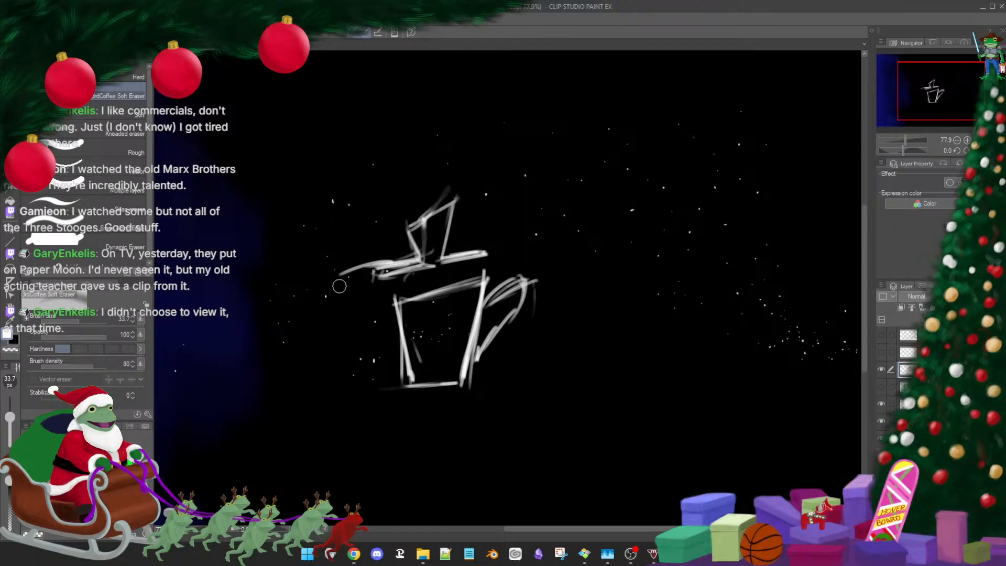
mouse_move(339, 284)
left_mouse_down()
mouse_move(363, 265)
mouse_move(416, 273)
mouse_move(408, 300)
left_mouse_up()
Draw a small face with two round eyes between the hat and the cup, and strengthen the cup's outline
key("b")
mouse_move(455, 258)
left_mouse_down()
mouse_move(458, 282)
mouse_move(426, 270)
mouse_move(414, 283)
mouse_move(445, 270)
left_mouse_up()
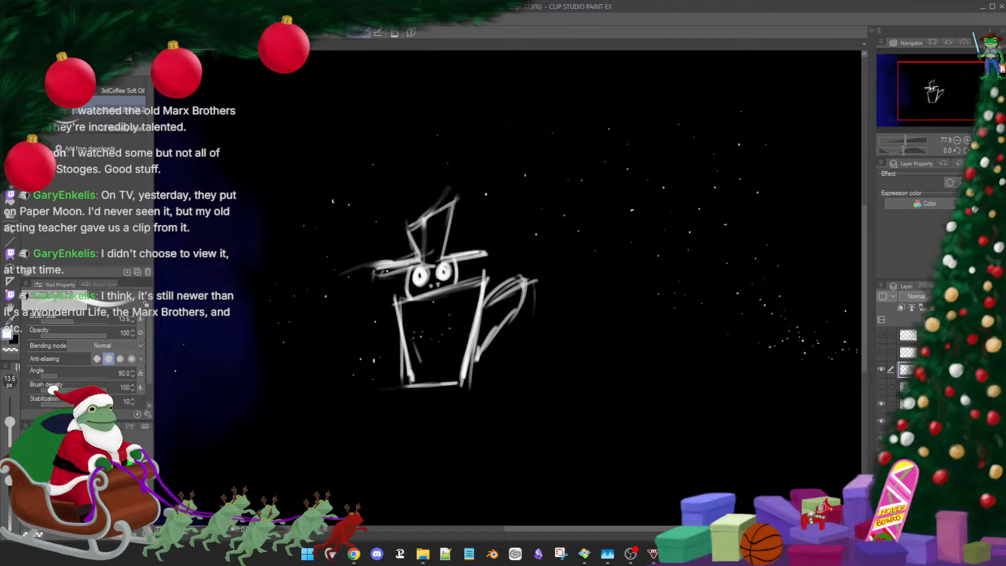
left_click_drag(404, 328, 411, 391)
mouse_move(474, 302)
left_mouse_down()
mouse_move(459, 387)
mouse_move(471, 386)
left_mouse_up()
key("e")
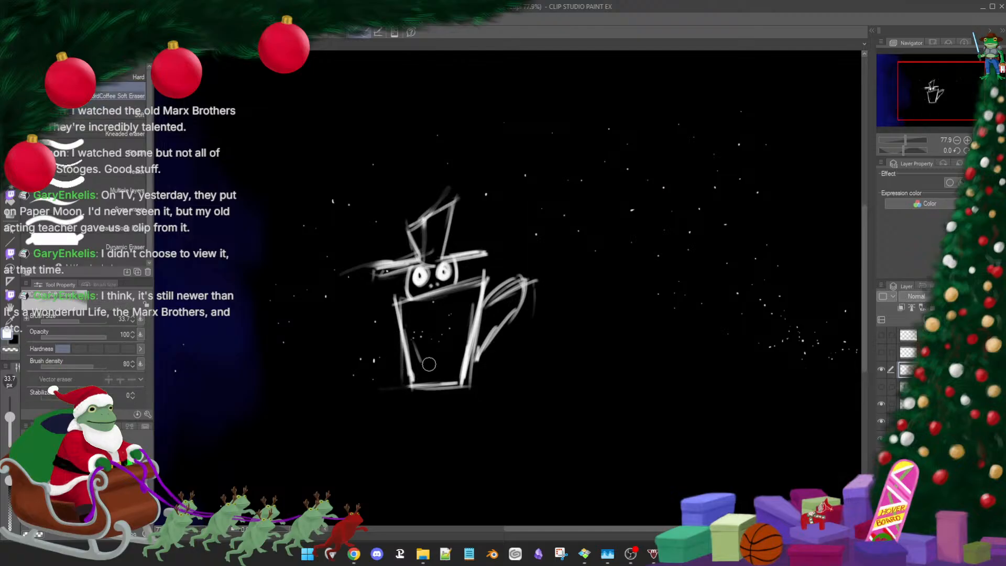
Redraw the cup's handle with bolder white strokes, alternating between the soft oil brush and the soft eraser
key("b")
mouse_move(514, 274)
left_mouse_down()
mouse_move(487, 303)
mouse_move(519, 277)
mouse_move(516, 293)
mouse_move(527, 268)
mouse_move(522, 293)
mouse_move(521, 264)
mouse_move(531, 303)
mouse_move(533, 280)
mouse_move(487, 350)
left_mouse_up()
key("e")
key("b")
left_click_drag(518, 301, 483, 350)
mouse_move(524, 302)
left_mouse_down()
mouse_move(479, 353)
mouse_move(497, 340)
left_mouse_up()
key("e")
key("b")
key("e")
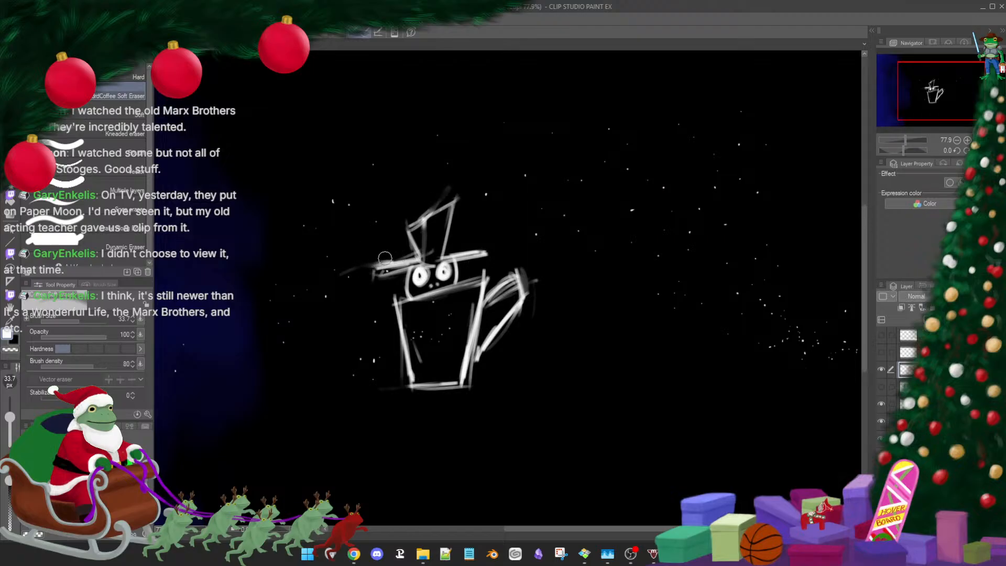
key("b")
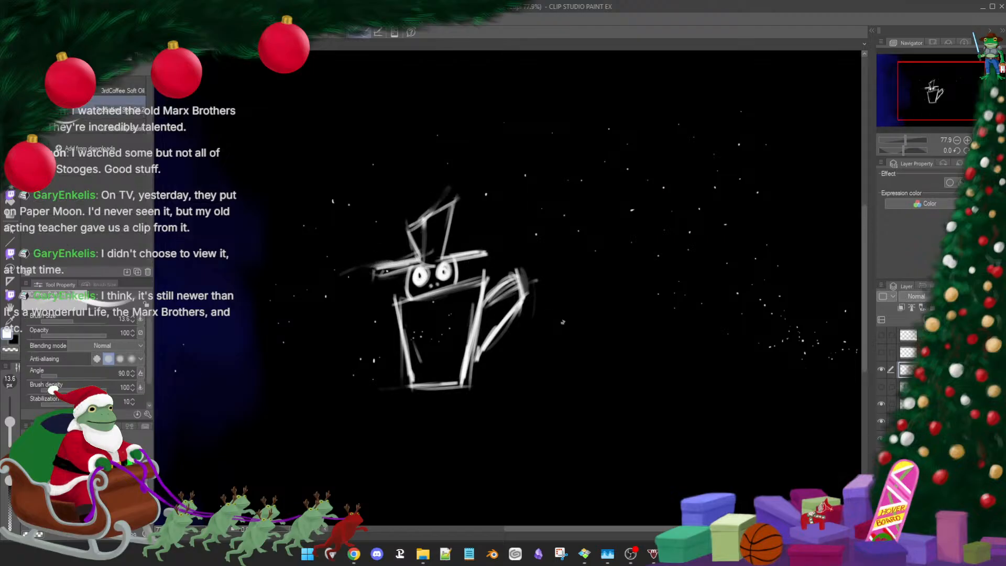
Show the car-and-figures layer again beneath the cup character sketch
scroll(560, 331, "down", 2)
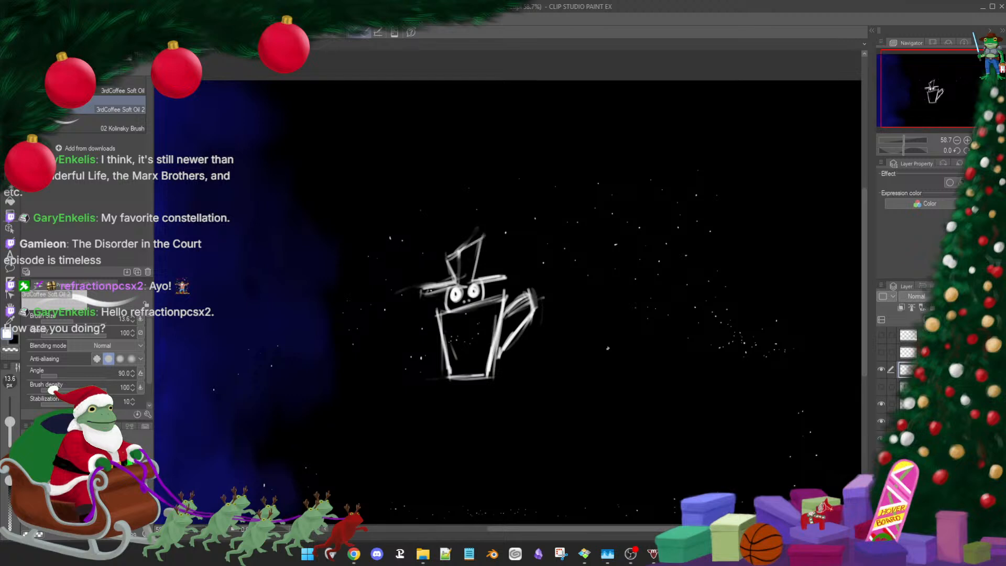
left_click(881, 386)
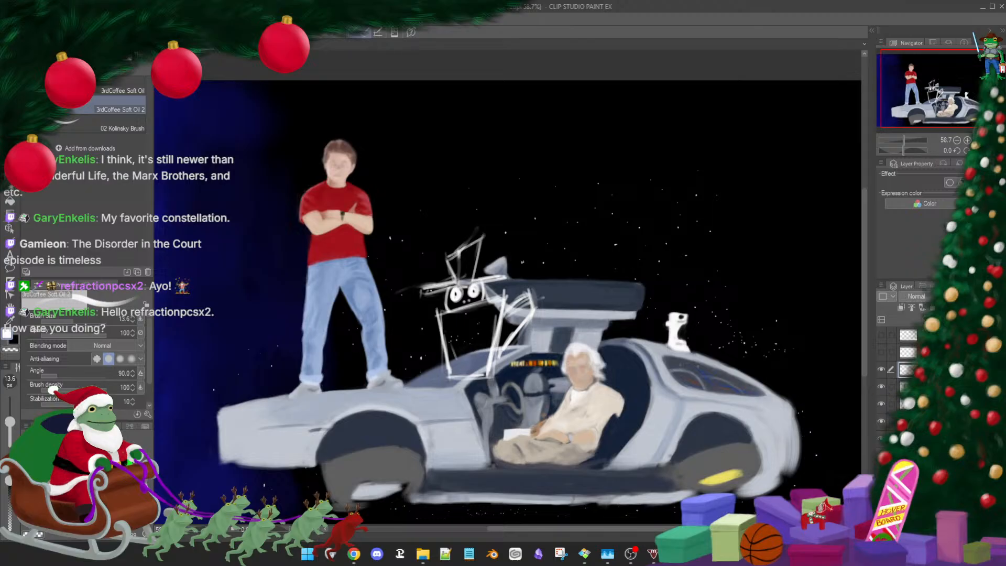
scroll(458, 335, "down", 2)
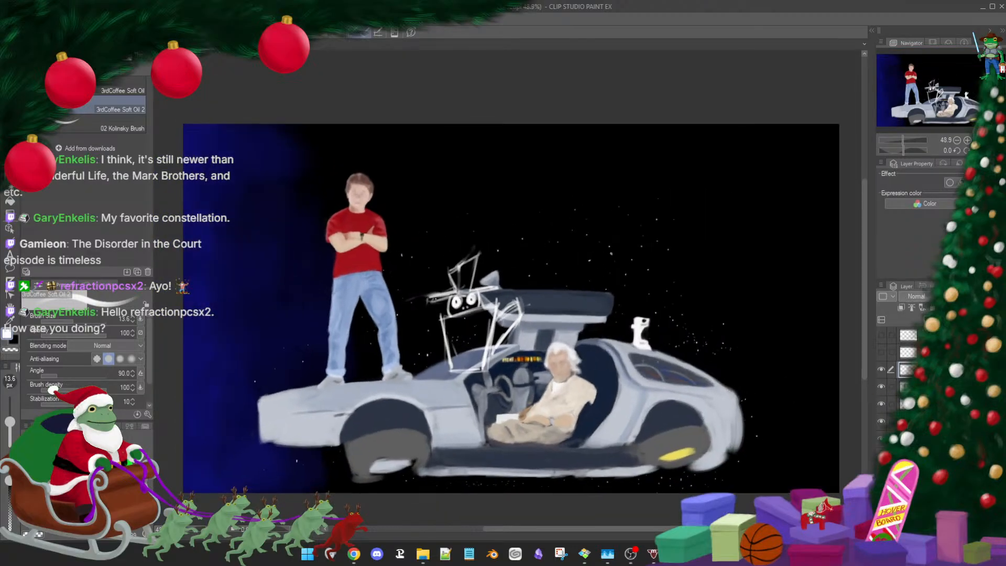
Lasso the hatted cup character and move it to the lower-left corner of the canvas, over the DeLorean's nose
key("m")
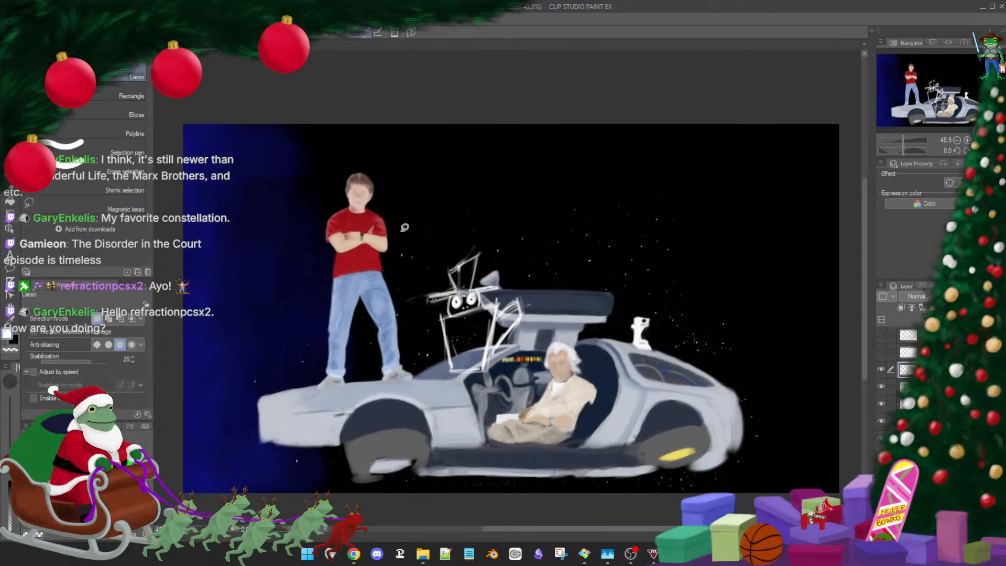
mouse_move(455, 246)
left_mouse_down()
mouse_move(393, 313)
mouse_move(389, 367)
mouse_move(429, 401)
mouse_move(553, 357)
mouse_move(559, 304)
mouse_move(502, 234)
mouse_move(437, 257)
left_mouse_up()
key("b")
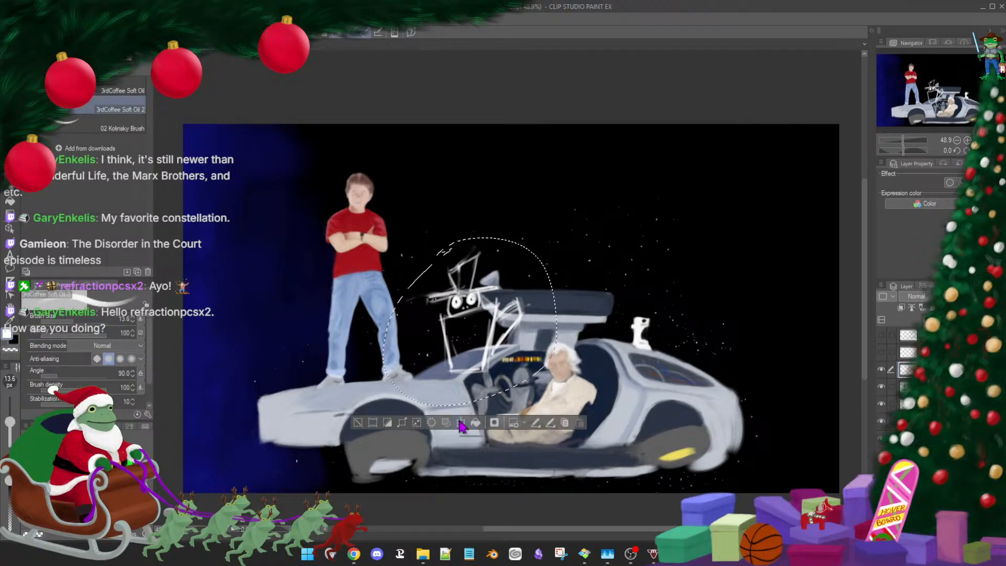
left_click(519, 422)
mouse_move(502, 358)
left_mouse_down()
mouse_move(326, 402)
mouse_move(294, 433)
mouse_move(283, 473)
left_mouse_up()
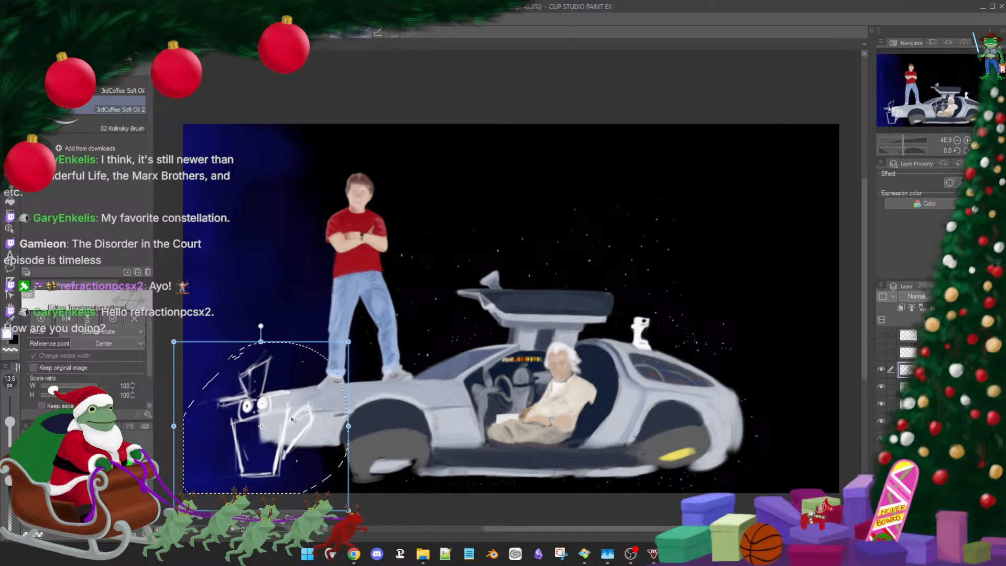
left_click_drag(294, 420, 283, 422)
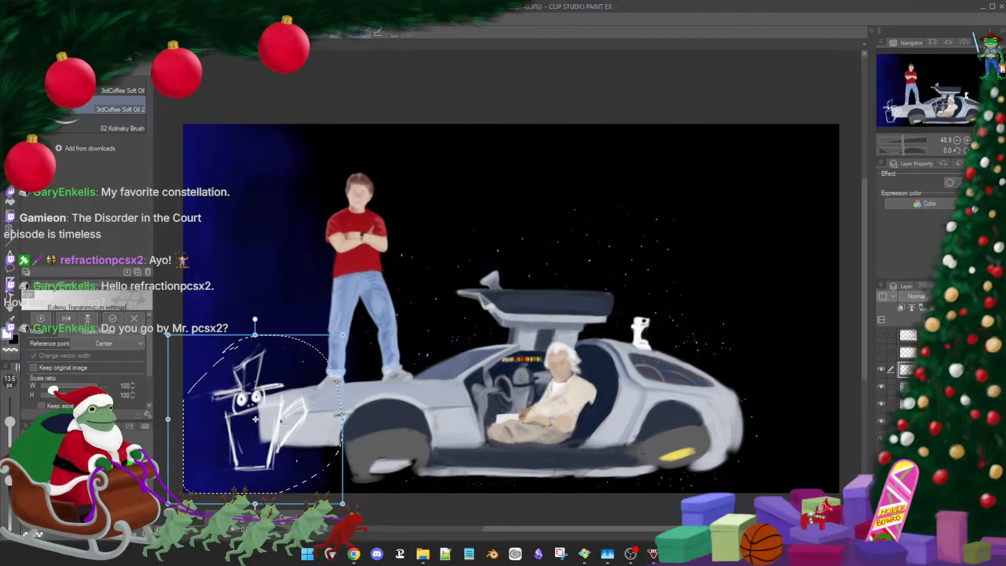
mouse_move(283, 422)
left_mouse_down()
mouse_move(275, 425)
mouse_move(291, 415)
mouse_move(270, 426)
left_mouse_up()
left_click_drag(268, 427, 274, 430)
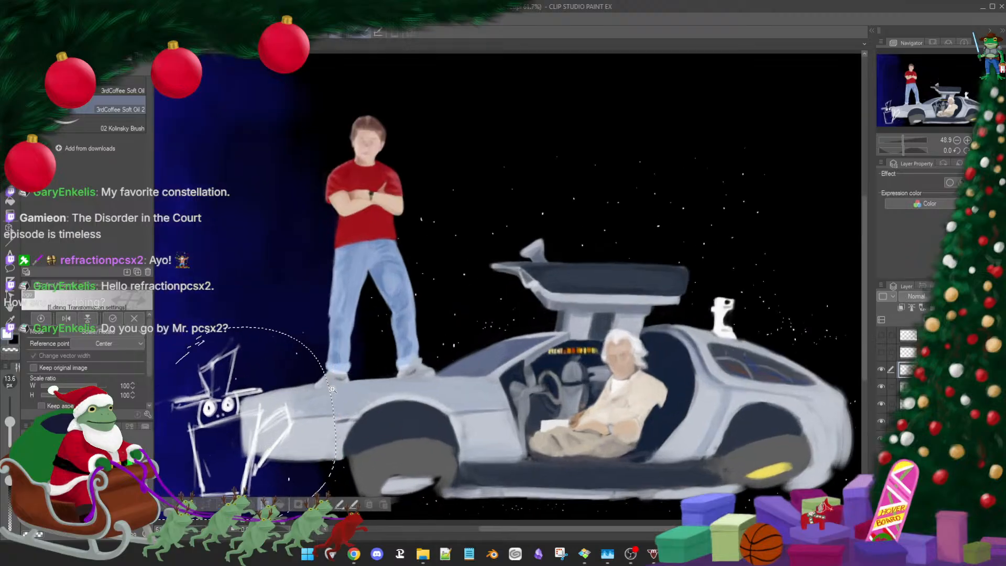
scroll(325, 394, "up", 2)
left_click_drag(325, 394, 357, 333)
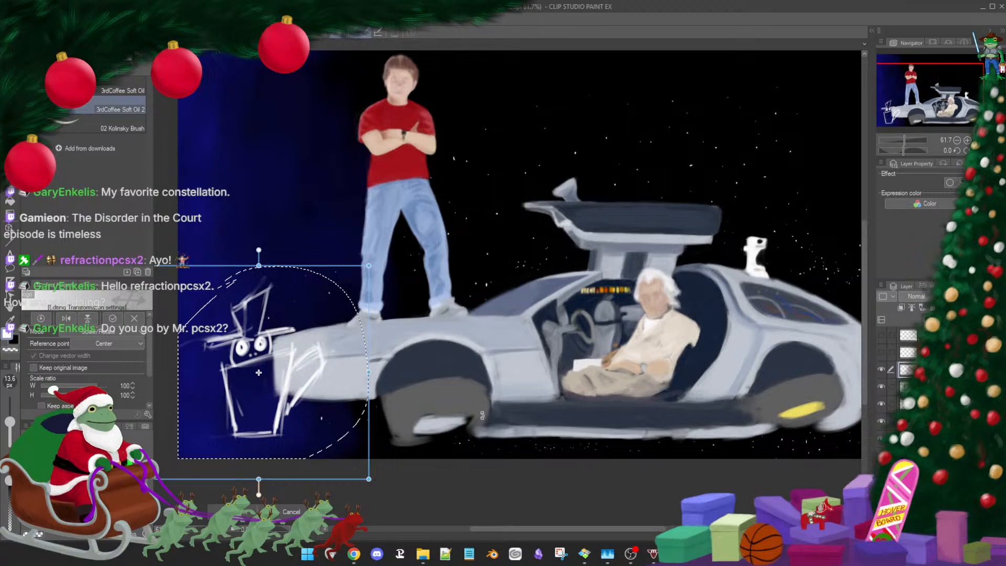
left_click(234, 511)
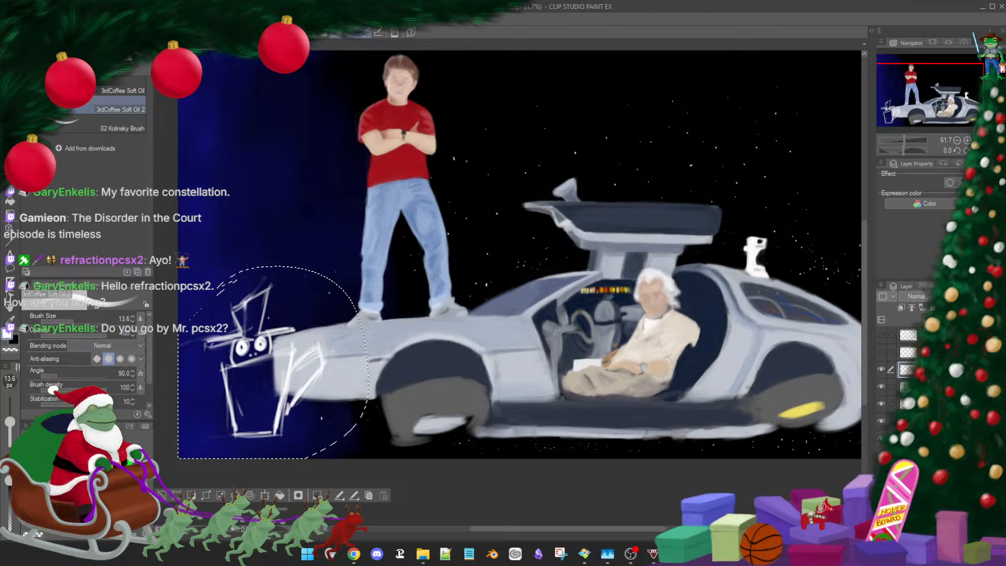
Bring the DeLorean reference photo in Honeyview over the canvas, compare it with the painting, and return to Clip Studio Paint
left_click_drag(0, 149, 508, 126)
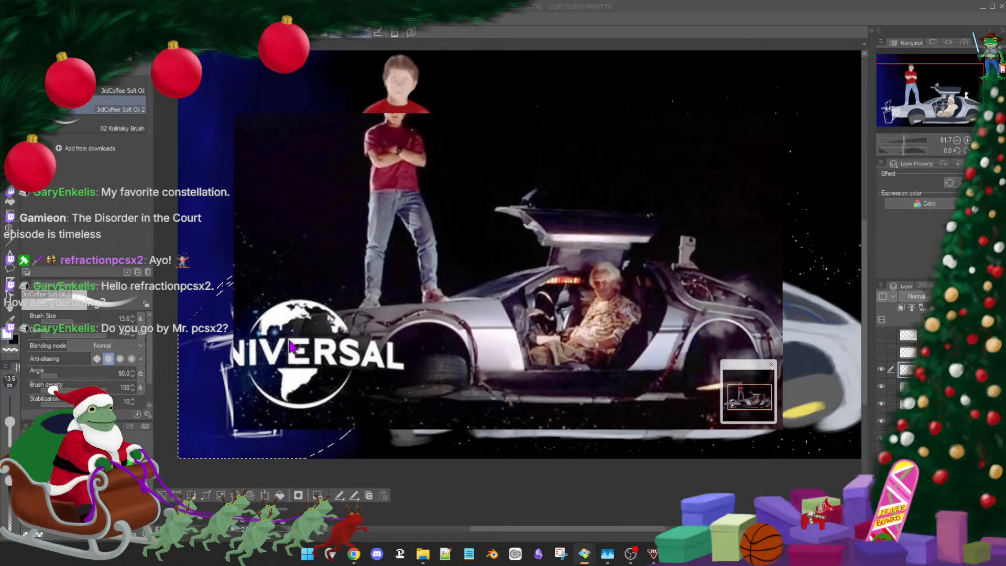
mouse_move(667, 164)
mouse_move(675, 128)
left_mouse_down()
mouse_move(712, 105)
mouse_move(788, 89)
left_mouse_up()
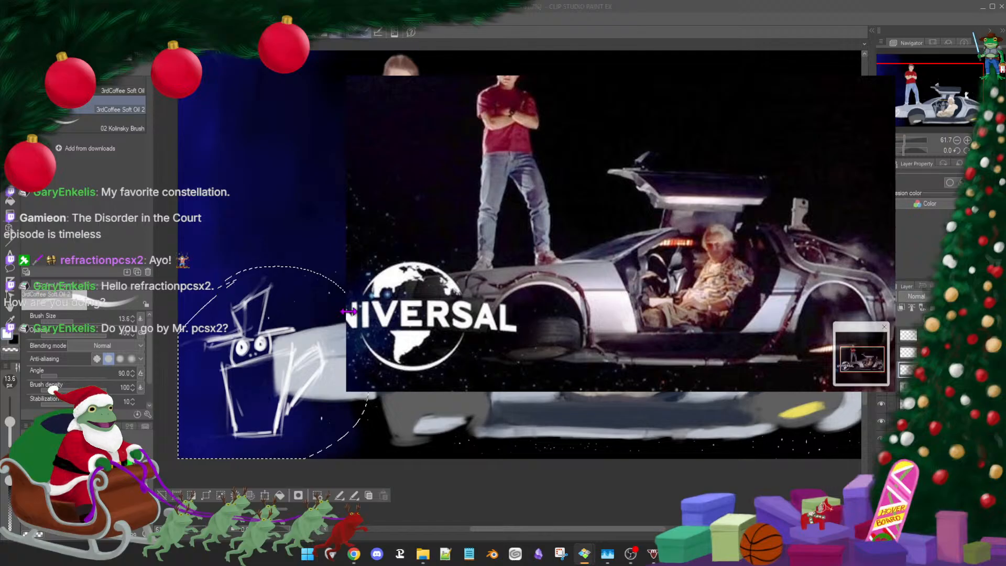
mouse_move(818, 97)
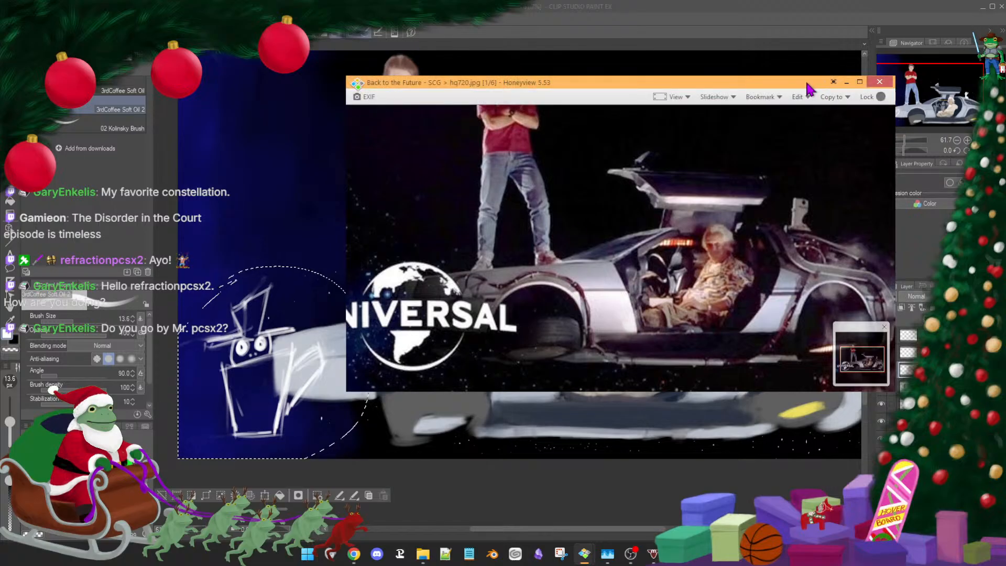
left_click_drag(808, 84, 0, 186)
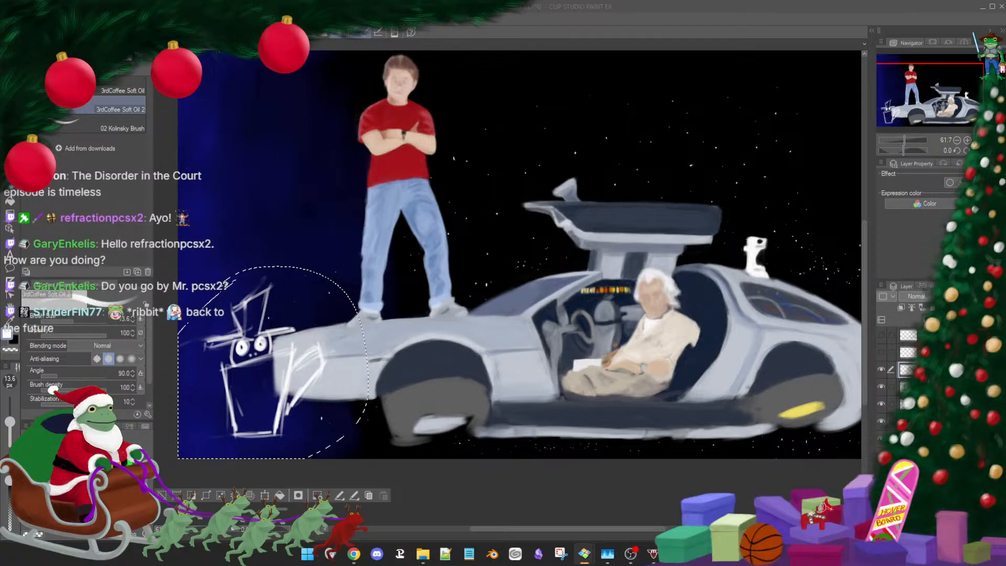
key("alt+Tab")
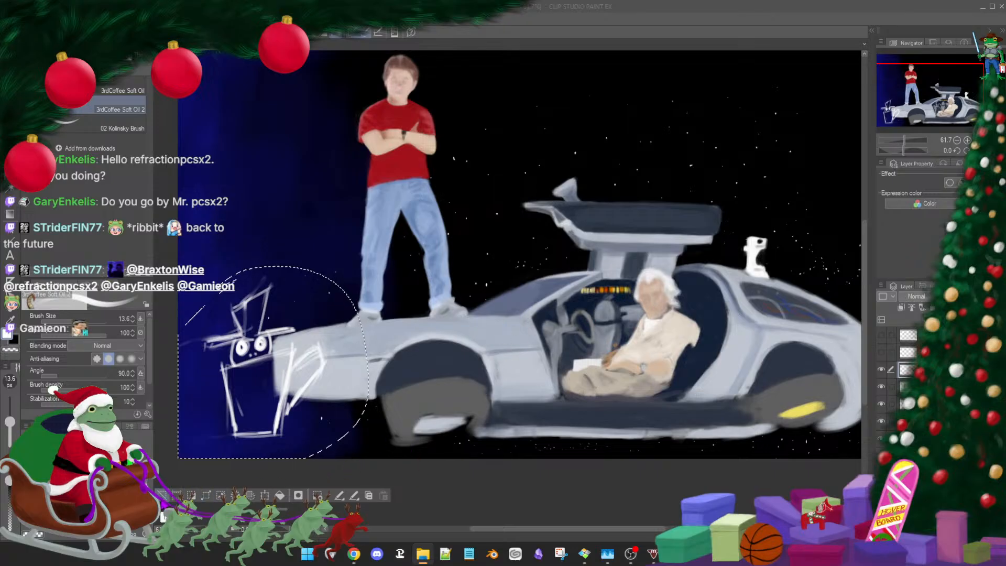
Clear the selection and thicken the cup's left side with white soft oil strokes
key("ctrl+d")
scroll(342, 339, "up", 5)
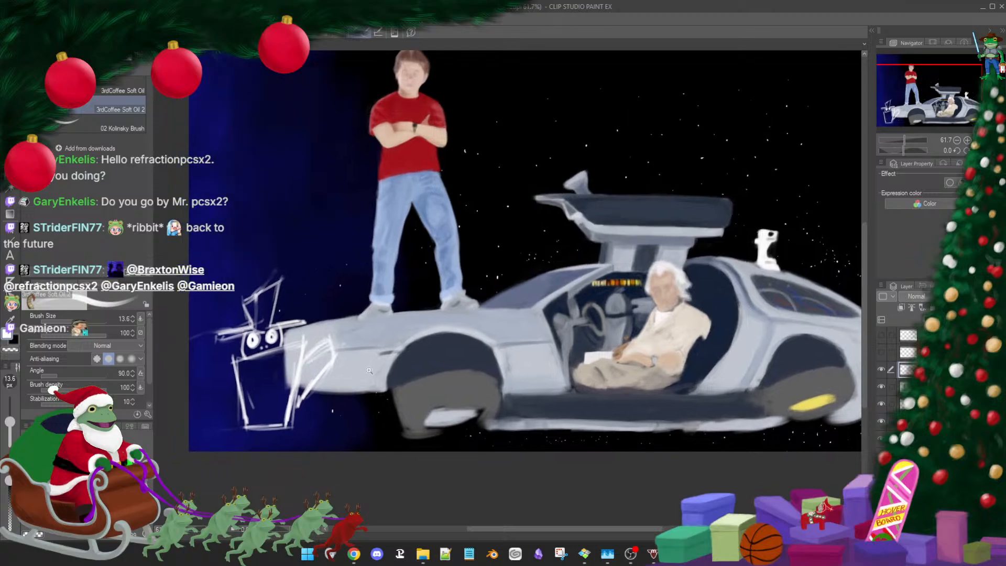
left_click_drag(342, 340, 520, 329)
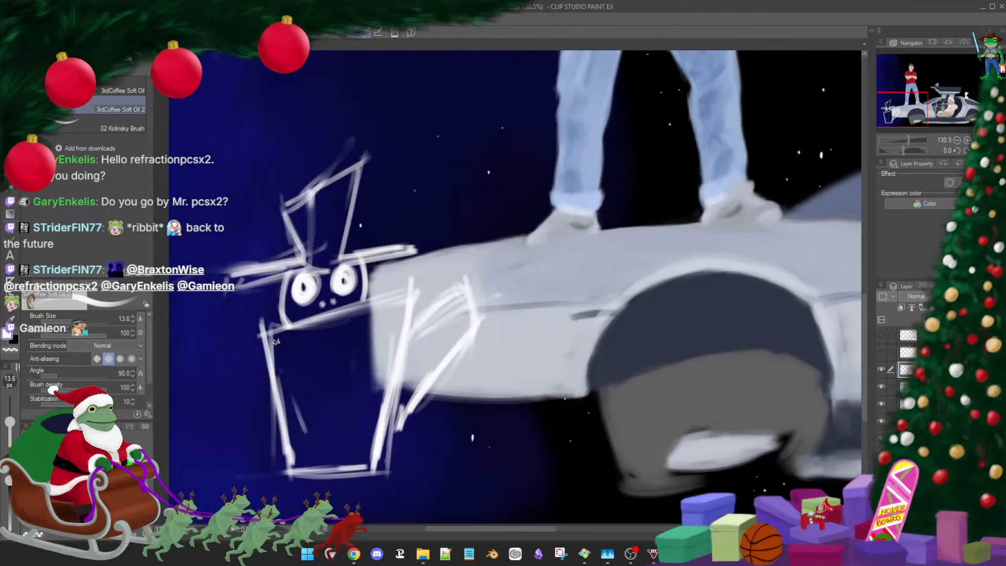
left_click_drag(272, 372, 279, 399)
left_click_drag(262, 339, 284, 417)
left_click_drag(268, 361, 291, 447)
left_click_drag(274, 394, 290, 457)
Thicken the cup's slanted rim with repeated white strokes from its left corner to its right corner
left_click_drag(264, 335, 364, 303)
left_click_drag(282, 327, 387, 297)
left_click_drag(263, 331, 387, 293)
left_click_drag(293, 324, 405, 289)
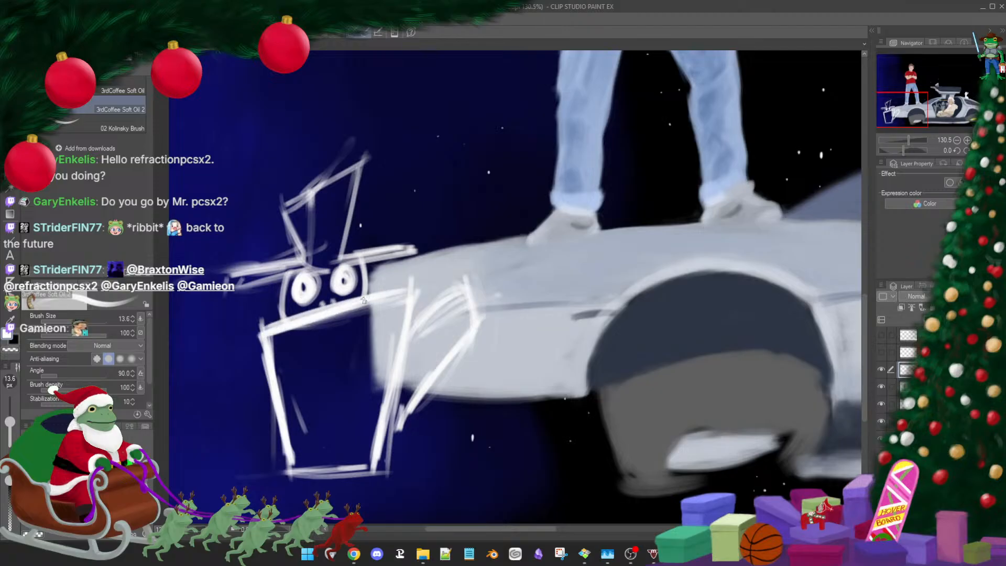
left_click_drag(327, 309, 415, 284)
mouse_move(359, 302)
left_mouse_down()
mouse_move(382, 295)
mouse_move(305, 320)
mouse_move(426, 281)
left_mouse_up()
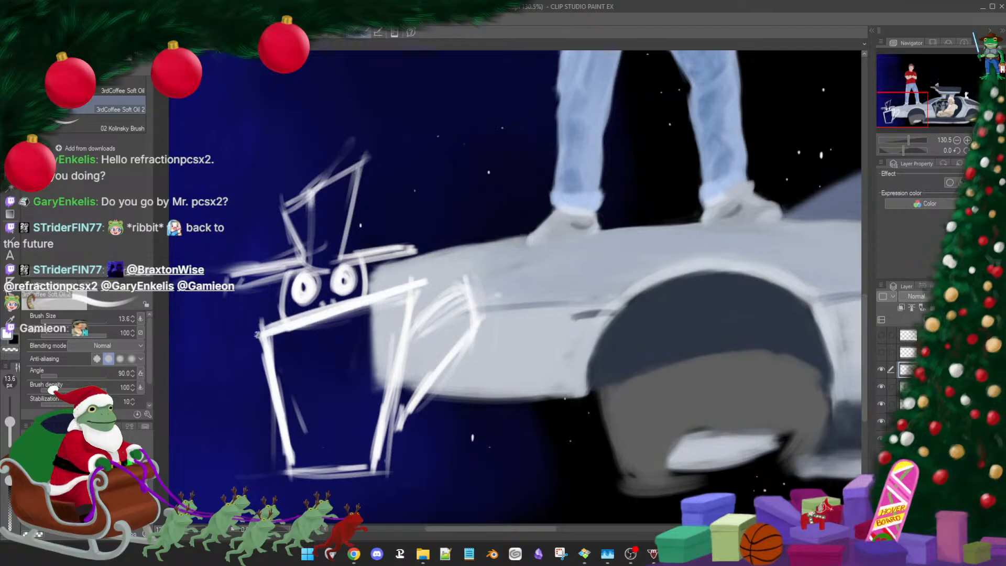
Strengthen the cup's right side, lower-left edge and base, and add a stroke to the handle's upper edge
mouse_move(258, 334)
left_mouse_down()
mouse_move(427, 282)
mouse_move(402, 378)
left_mouse_up()
left_click_drag(410, 304, 379, 454)
left_click_drag(272, 377, 289, 464)
mouse_move(272, 401)
left_mouse_down()
mouse_move(282, 432)
mouse_move(314, 472)
mouse_move(333, 478)
mouse_move(298, 472)
mouse_move(370, 465)
mouse_move(307, 472)
mouse_move(340, 473)
left_mouse_up()
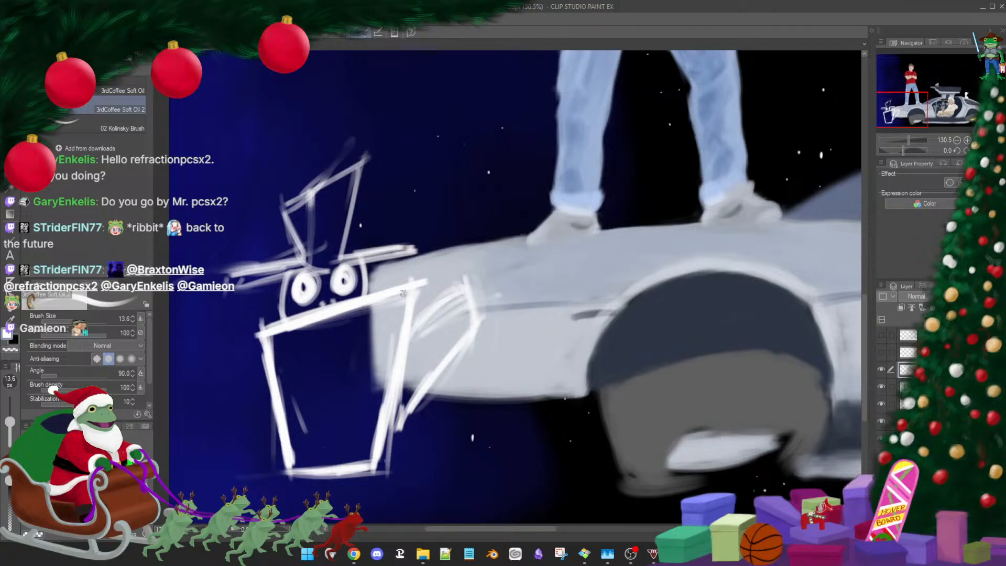
left_click_drag(414, 294, 407, 338)
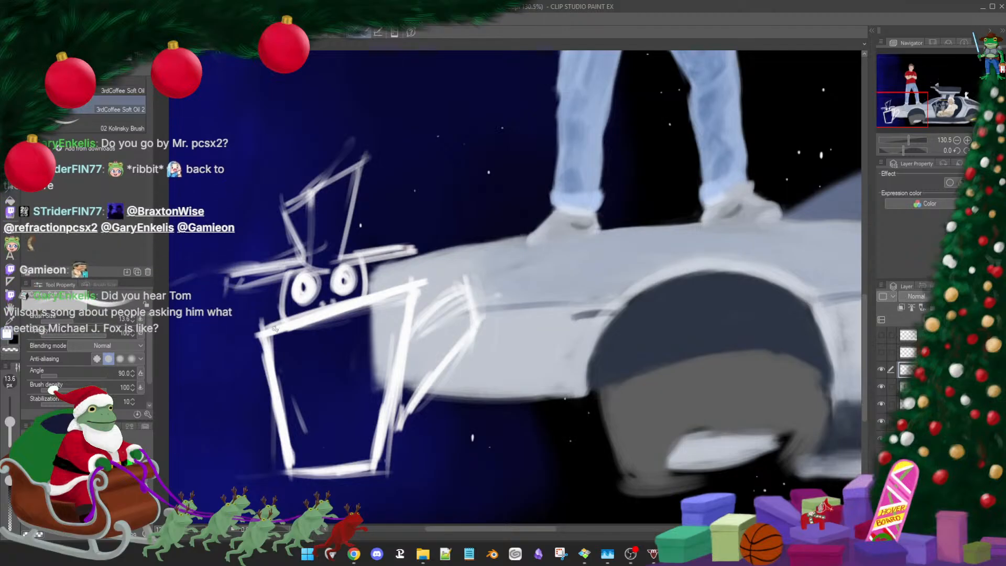
mouse_move(389, 294)
left_mouse_down()
mouse_move(332, 315)
mouse_move(374, 305)
mouse_move(401, 358)
mouse_move(389, 409)
left_mouse_up()
left_click_drag(391, 376, 380, 435)
mouse_move(278, 337)
left_mouse_down()
mouse_move(266, 345)
mouse_move(273, 403)
mouse_move(298, 460)
mouse_move(285, 468)
mouse_move(345, 470)
left_mouse_up()
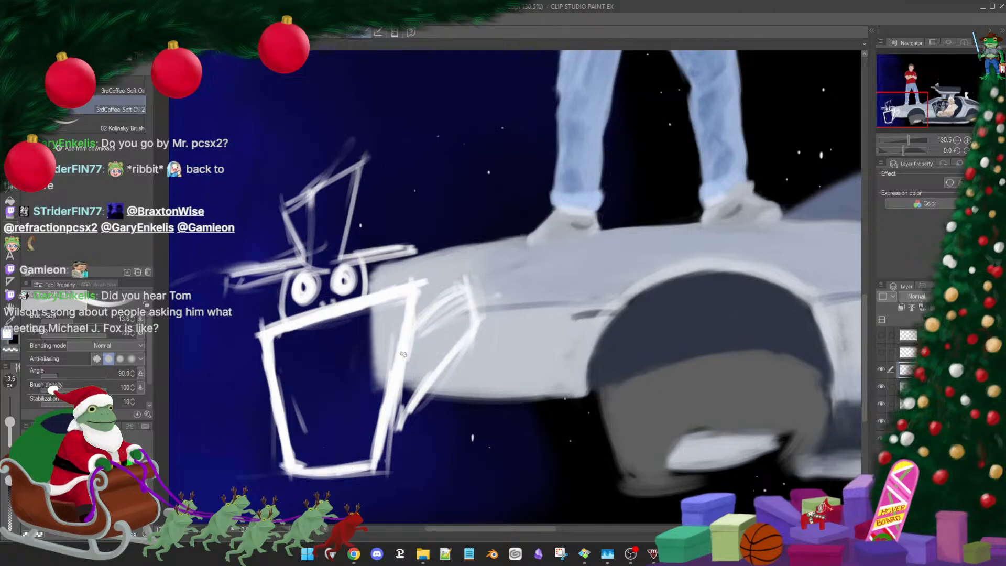
left_click_drag(413, 330, 467, 295)
Erase the rim's overshoot and the stray sketch lines in and around the hat's crown and brim with the soft eraser
key("e")
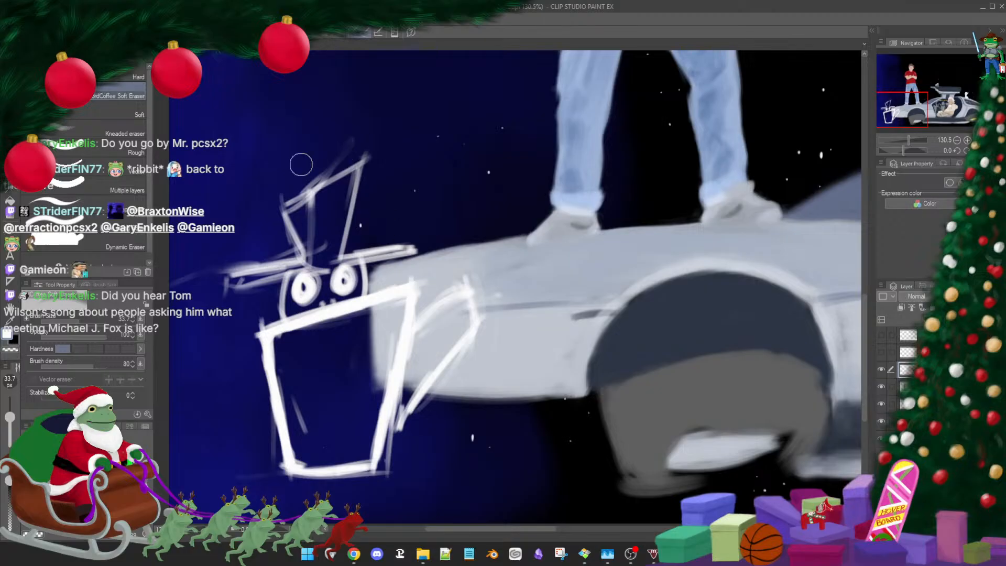
key("b")
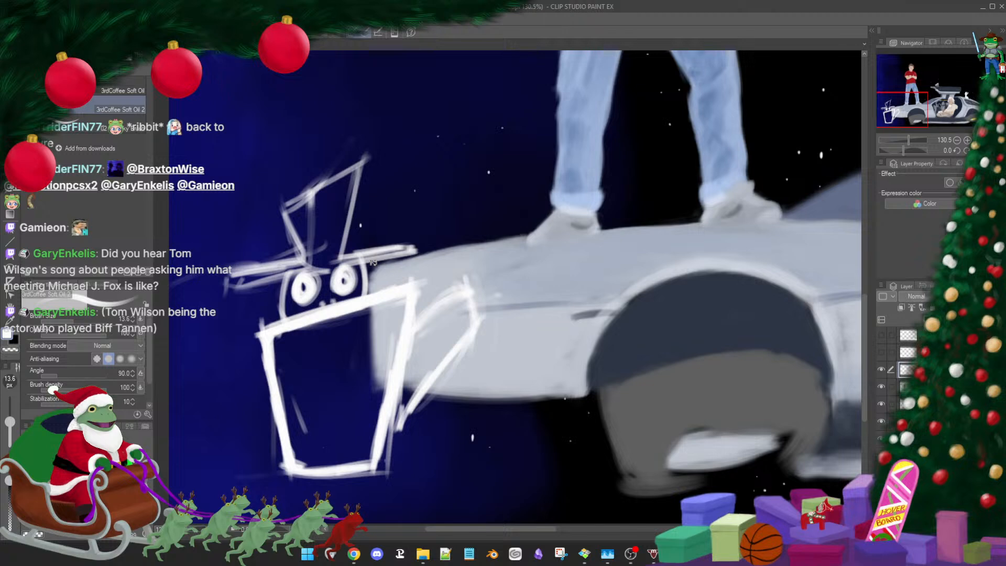
key("e")
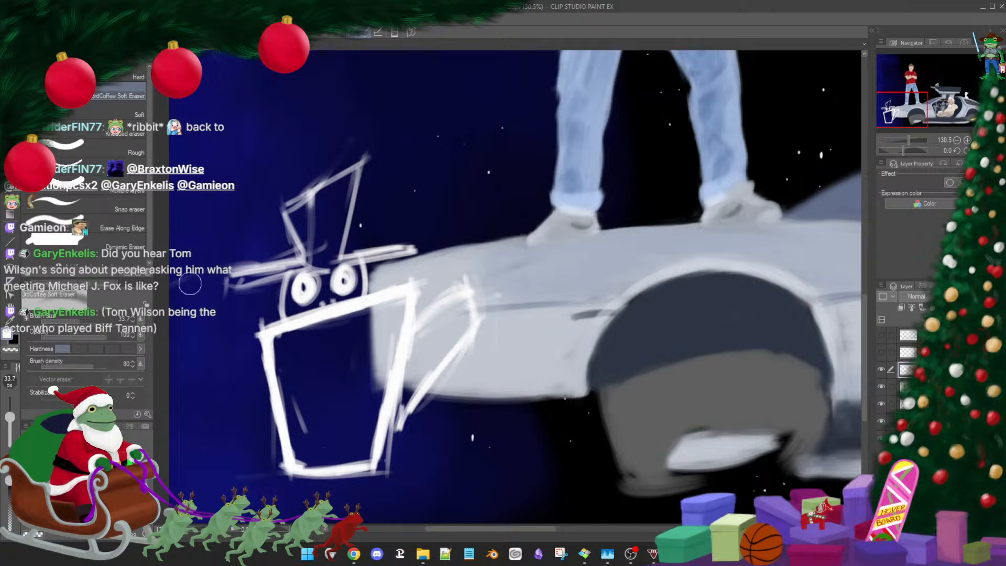
key("b")
left_click_drag(206, 276, 312, 307)
key("e")
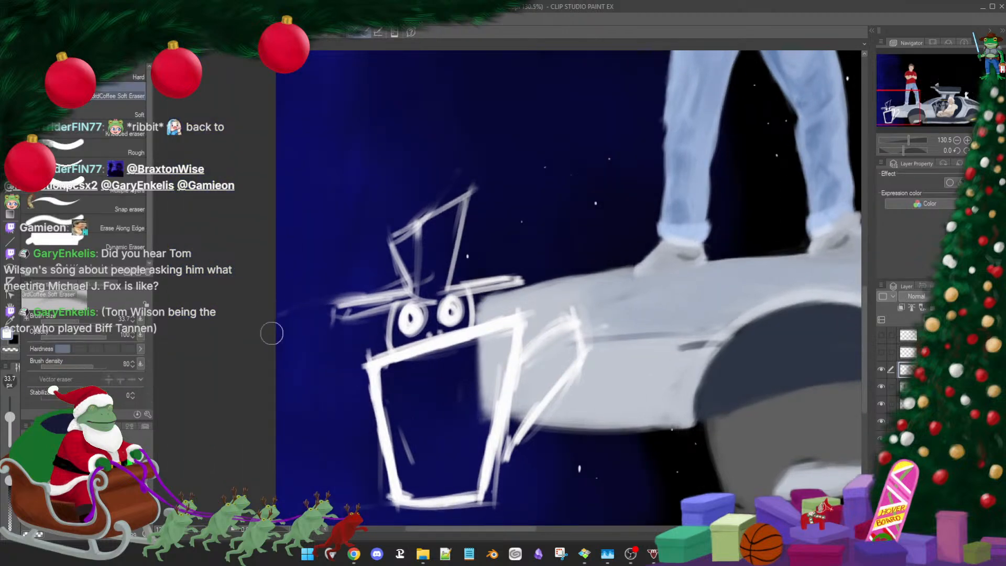
mouse_move(390, 286)
left_mouse_down()
mouse_move(438, 256)
mouse_move(421, 240)
mouse_move(398, 251)
left_mouse_up()
left_click_drag(446, 189, 471, 193)
mouse_move(337, 293)
left_mouse_down()
mouse_move(374, 285)
mouse_move(336, 317)
mouse_move(354, 327)
mouse_move(323, 328)
mouse_move(360, 318)
left_mouse_up()
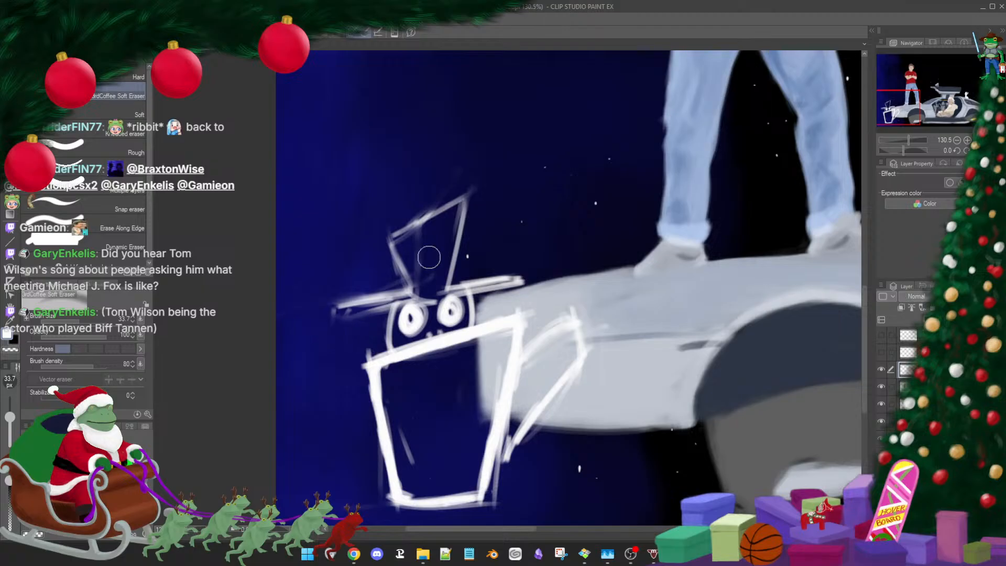
left_click_drag(482, 184, 469, 190)
mouse_move(419, 262)
left_mouse_down()
mouse_move(388, 265)
mouse_move(395, 273)
mouse_move(333, 304)
left_mouse_up()
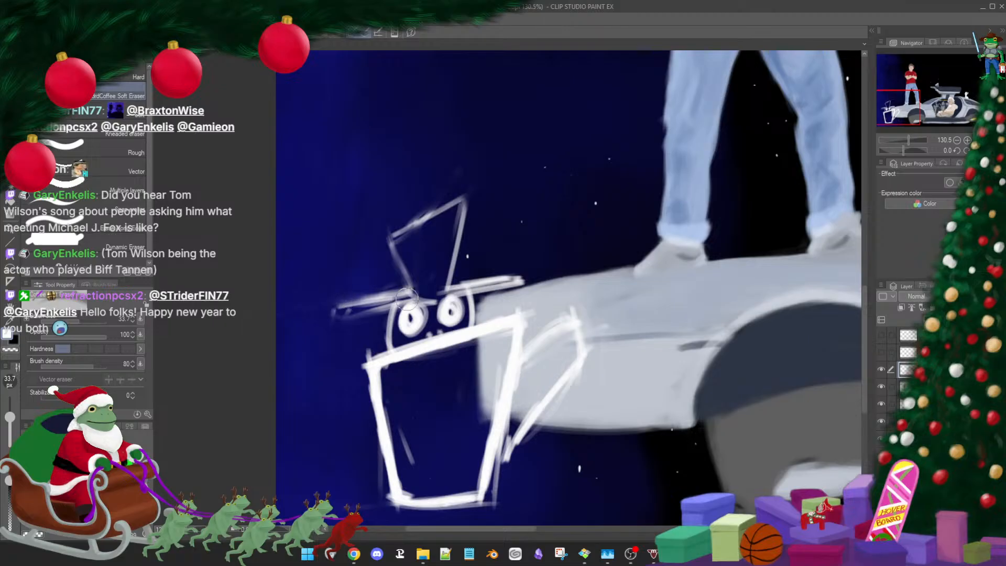
Erase the crossing lines at the crown's base between the eyes, using the soft eraser and a 16.5 px hard eraser
key("p")
key("e")
mouse_move(435, 302)
left_mouse_down()
mouse_move(419, 286)
mouse_move(426, 315)
left_mouse_up()
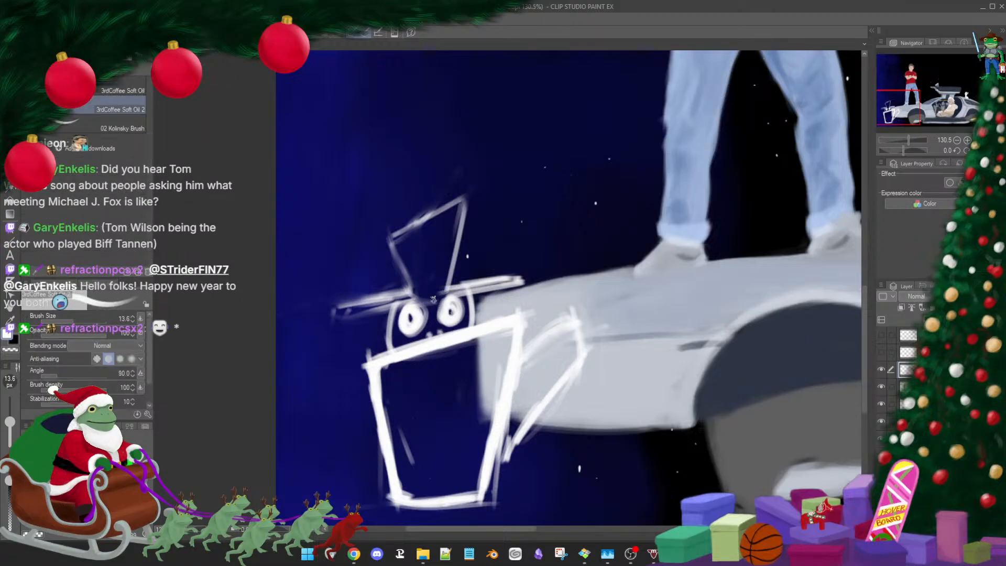
key("b")
key("e")
left_click(122, 76)
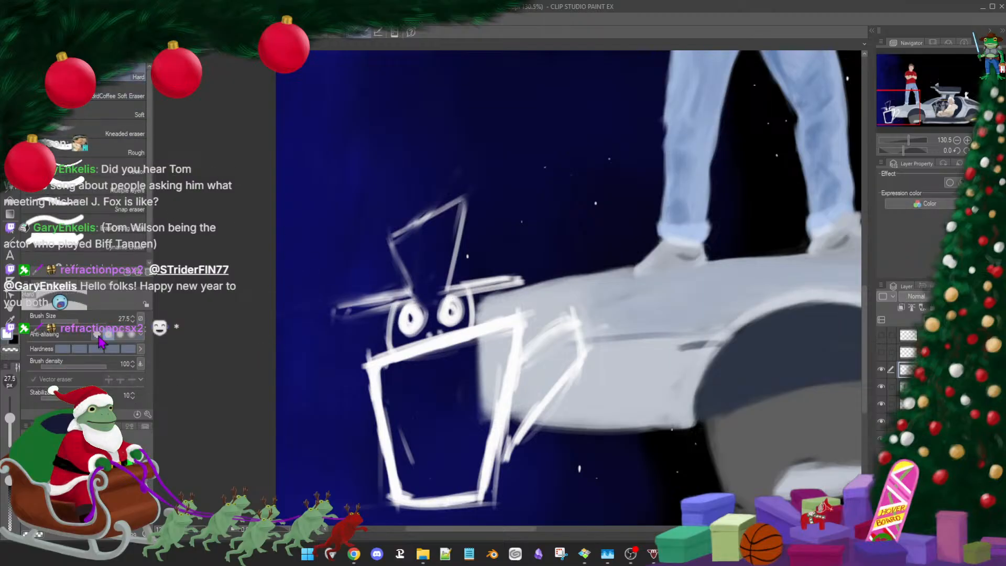
left_click_drag(10, 417, 8, 424)
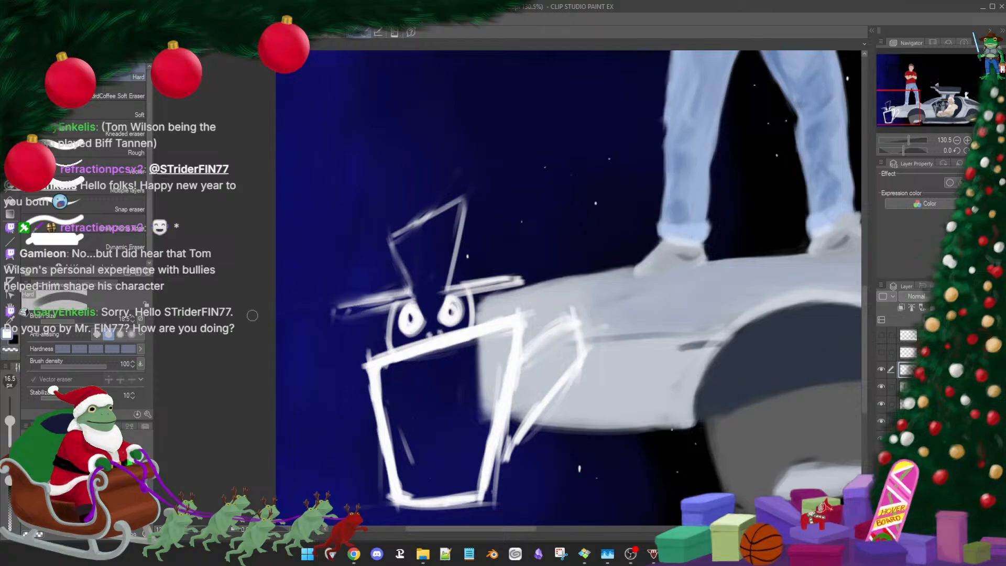
key("b")
key("e")
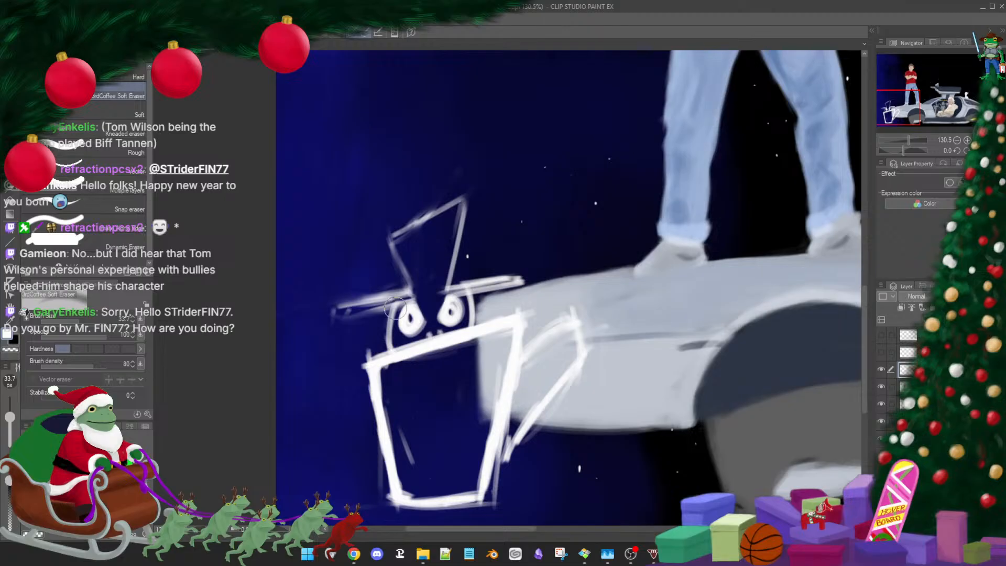
Reduce the soft oil brush to 9.1 px and redraw the top and both sides of the hat's crown in clean white lines
key("b")
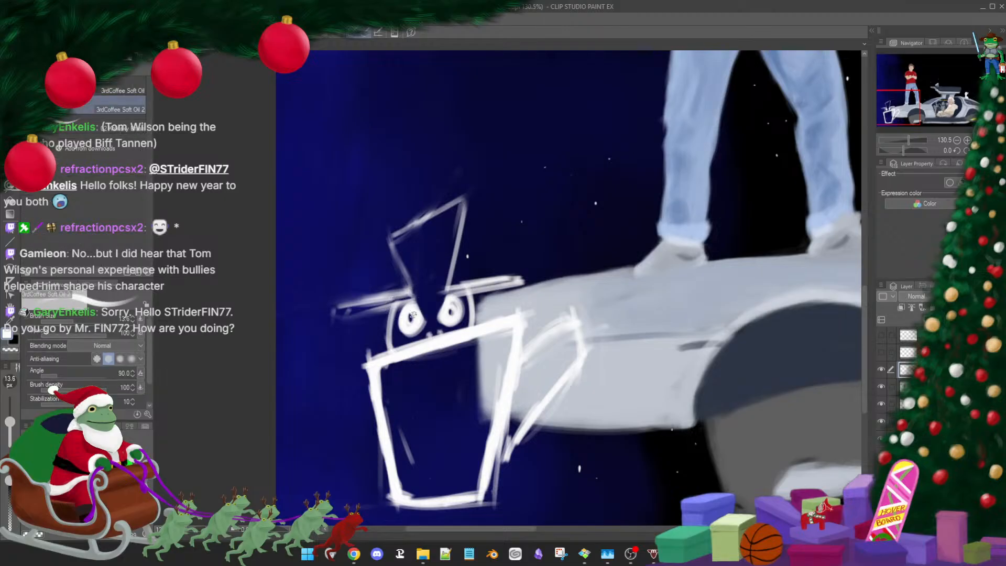
key("bracketleft")
key("bracketleft")
key("bracketleft")
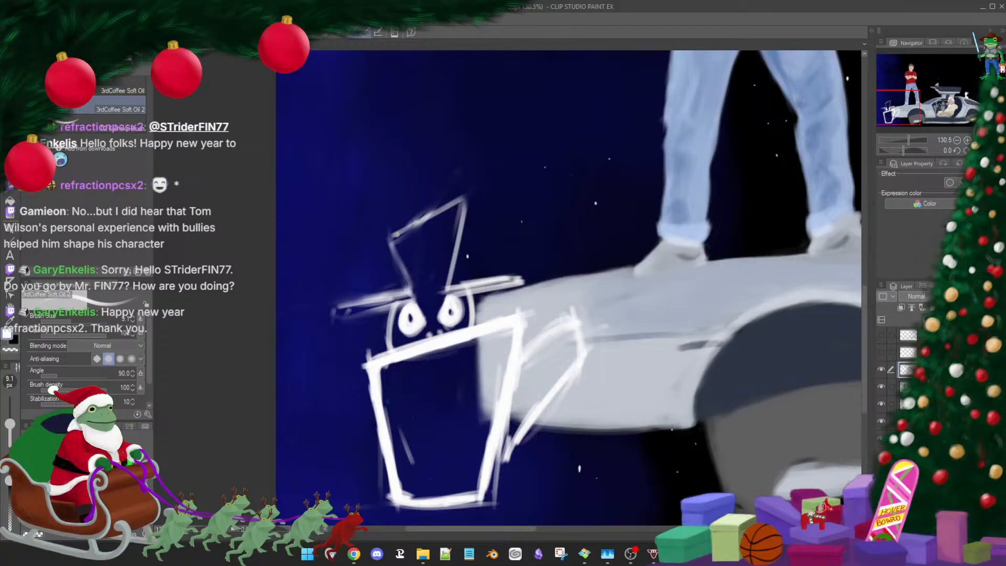
mouse_move(395, 234)
left_mouse_down()
mouse_move(458, 200)
mouse_move(388, 236)
mouse_move(461, 200)
left_mouse_up()
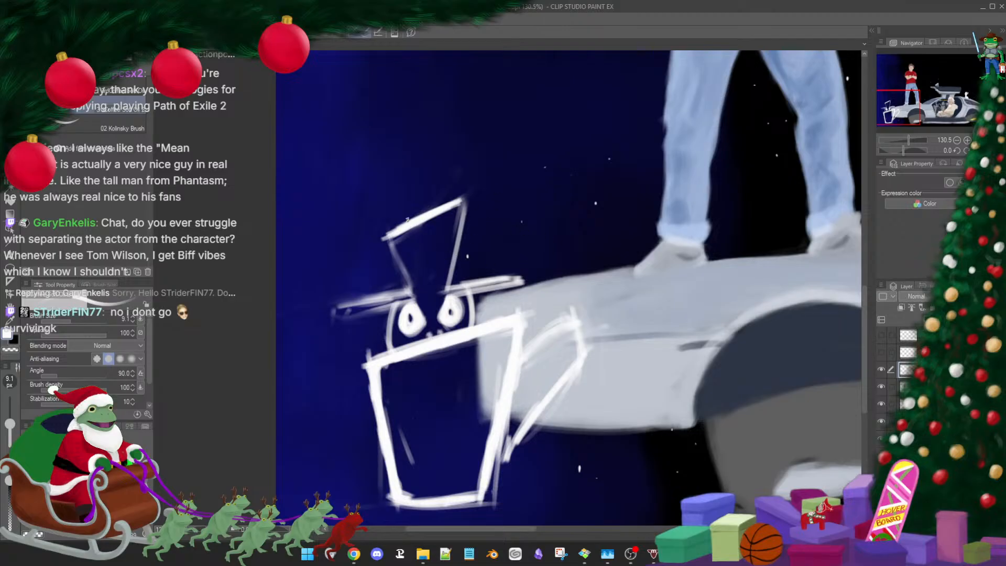
key("e")
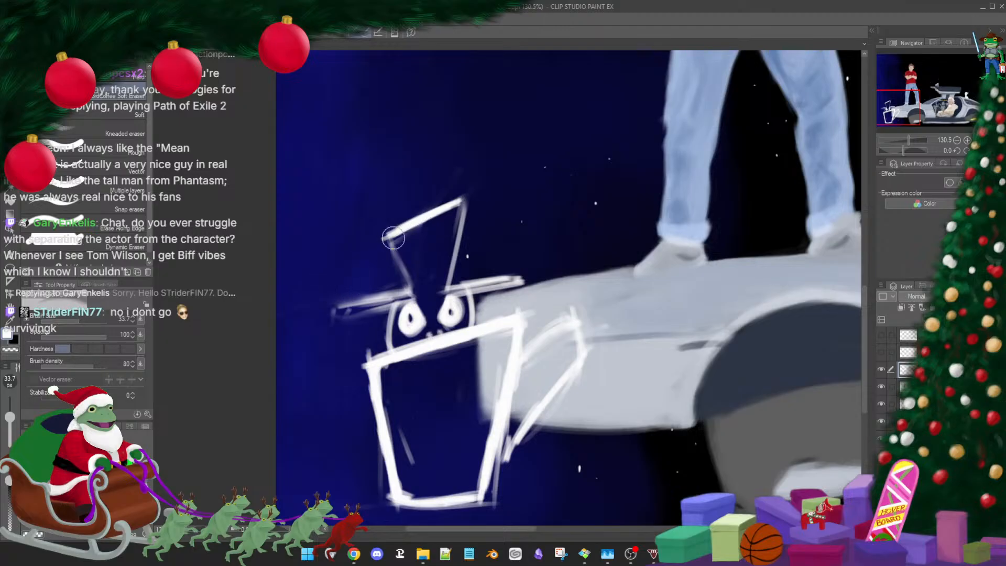
key("b")
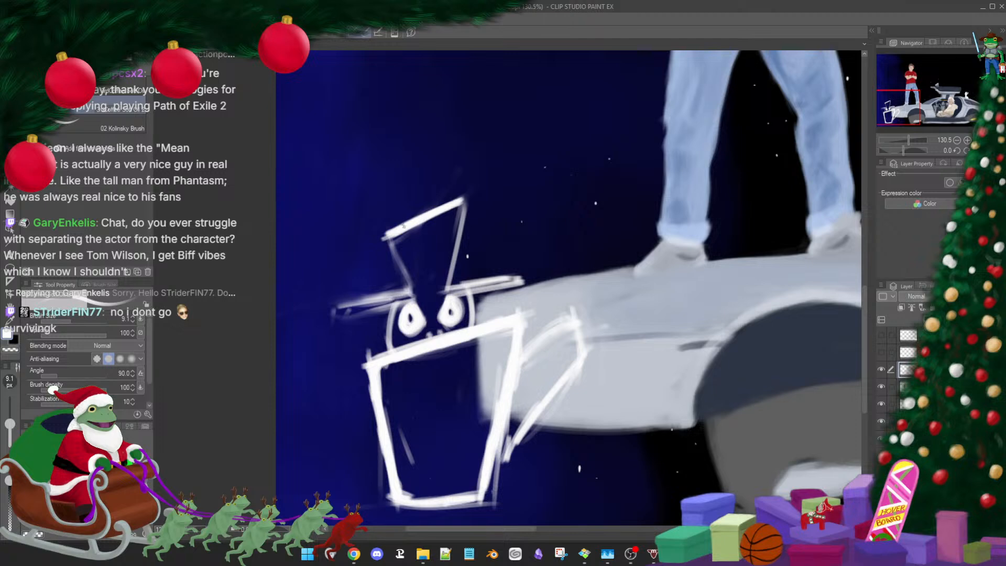
mouse_move(389, 238)
left_mouse_down()
mouse_move(411, 290)
mouse_move(404, 280)
left_mouse_up()
left_click_drag(462, 201, 446, 286)
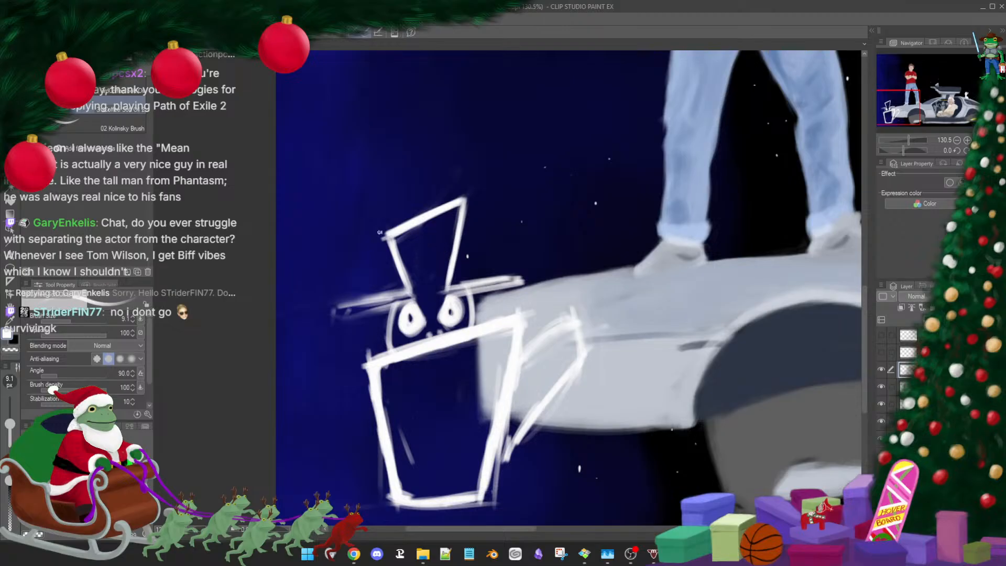
Reduce the soft eraser to 8.1 px, trim the hat brim's rough edges and redraw the brim's left part in white
key("e")
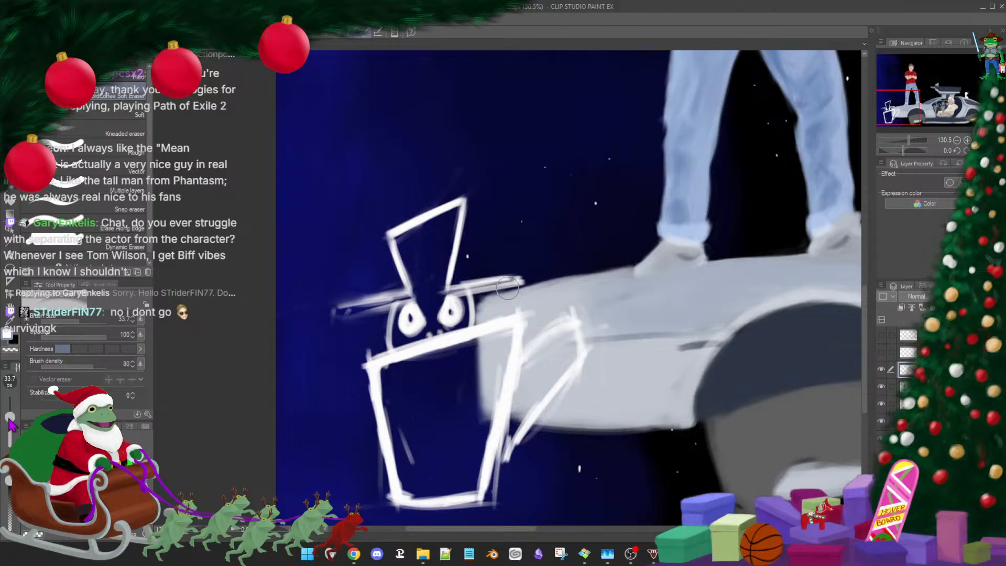
left_click_drag(10, 418, 9, 422)
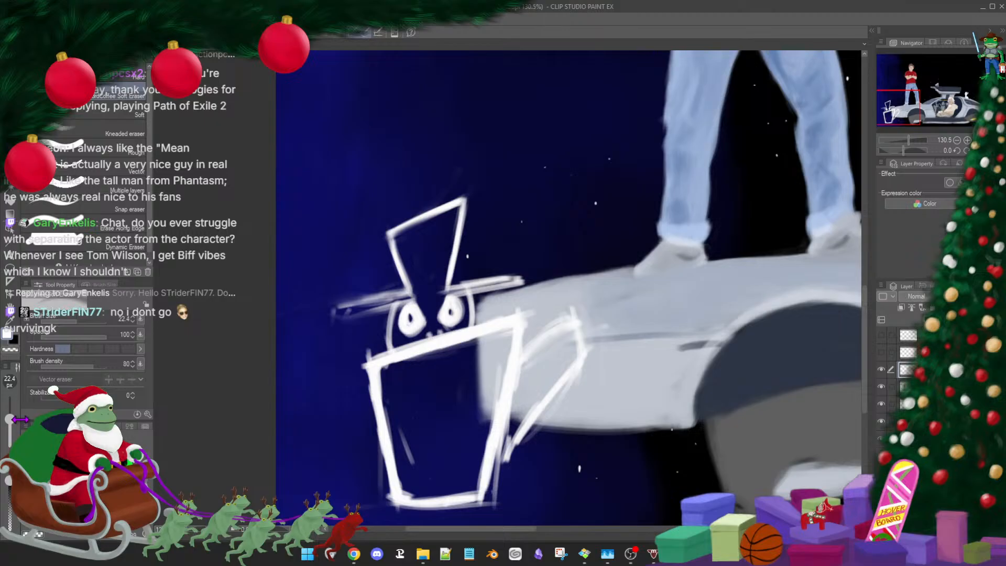
left_click_drag(19, 419, 10, 422)
left_click_drag(11, 420, 11, 423)
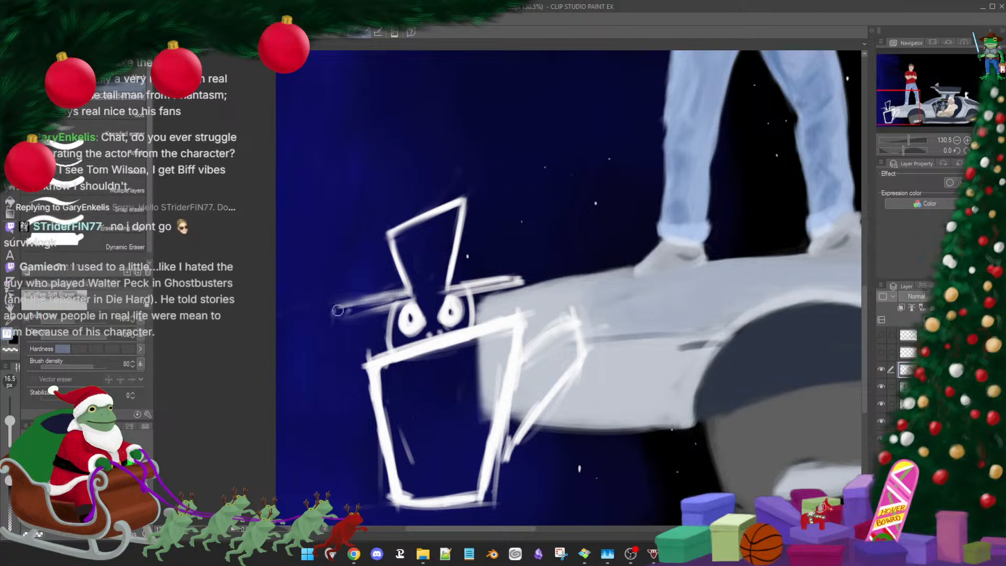
left_click_drag(9, 424, 10, 427)
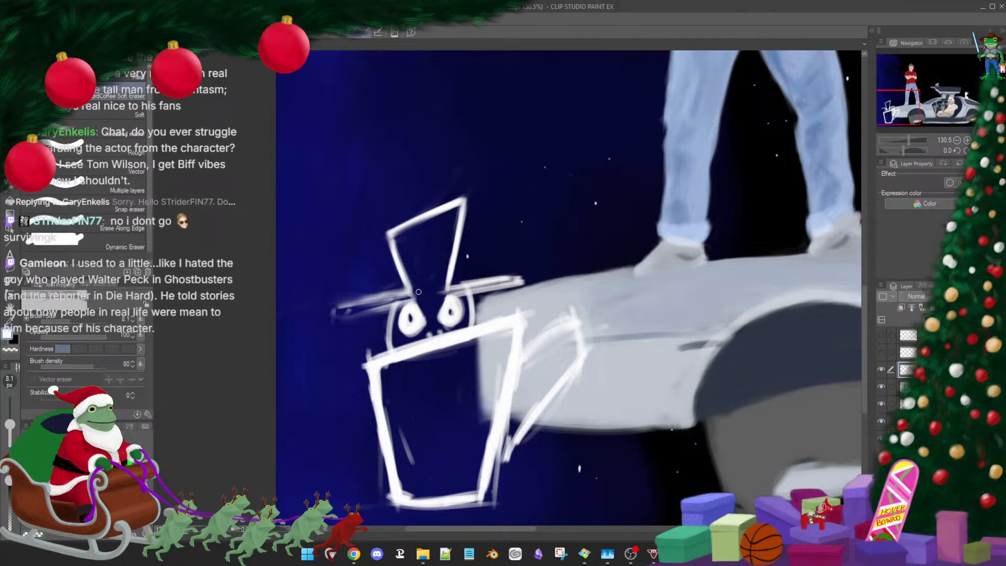
left_click_drag(357, 309, 509, 280)
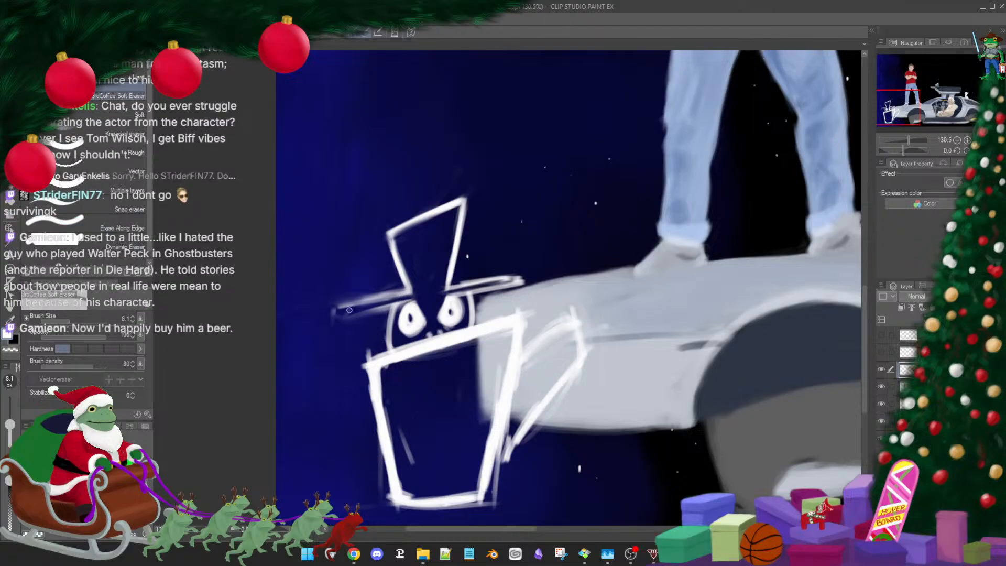
key("b")
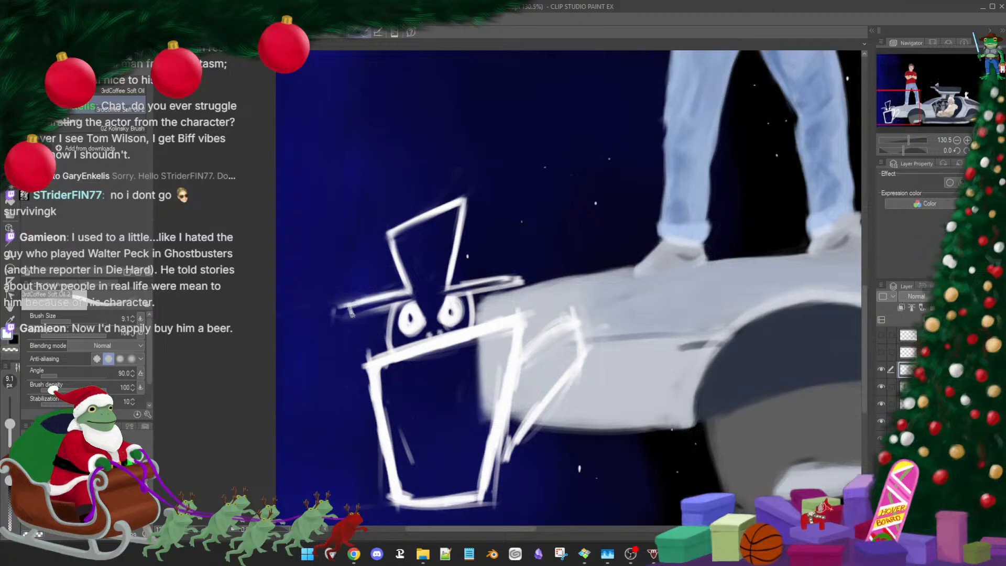
key("e")
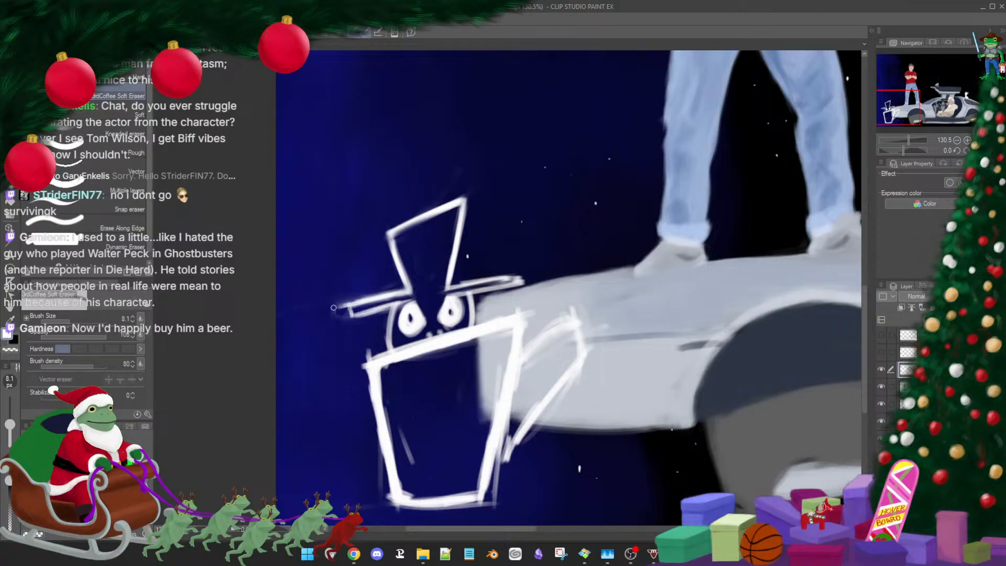
Enlarge the soft eraser to 30.4 px and erase the stray sketch lines beyond the brim, inside the cup and around its sides and handle
left_click_drag(10, 424, 10, 417)
key("b")
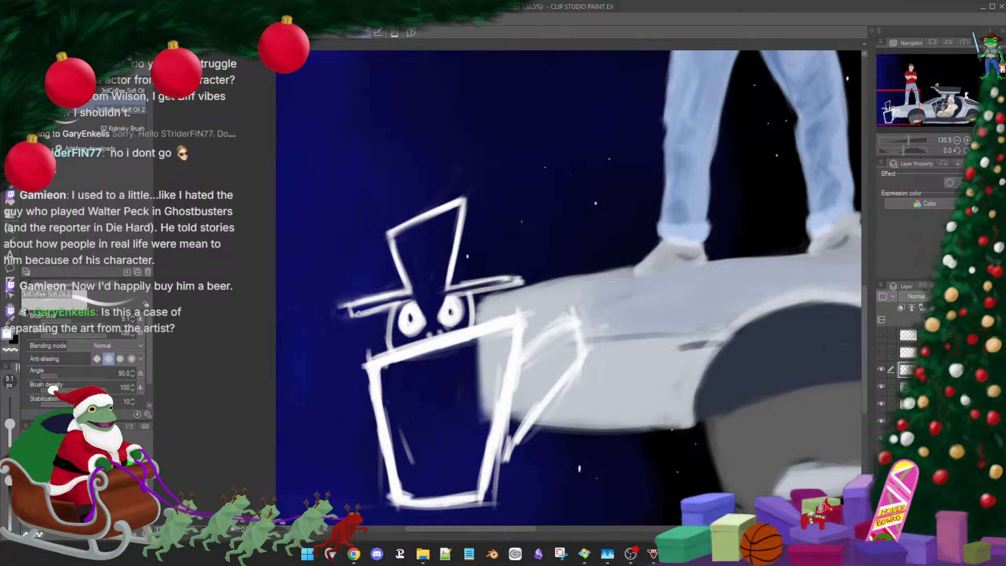
key("e")
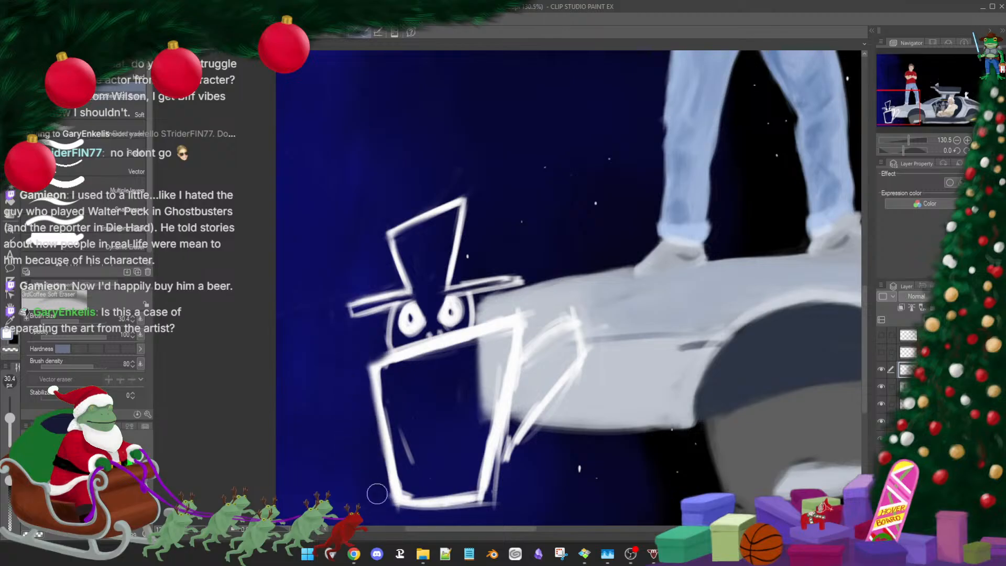
mouse_move(406, 419)
left_mouse_down()
mouse_move(417, 470)
mouse_move(403, 420)
mouse_move(415, 461)
left_mouse_up()
mouse_move(388, 374)
left_mouse_down()
mouse_move(507, 334)
mouse_move(535, 309)
mouse_move(515, 307)
mouse_move(532, 312)
mouse_move(529, 326)
mouse_move(583, 304)
mouse_move(608, 335)
mouse_move(593, 343)
mouse_move(545, 443)
left_mouse_up()
left_click_drag(588, 363, 478, 514)
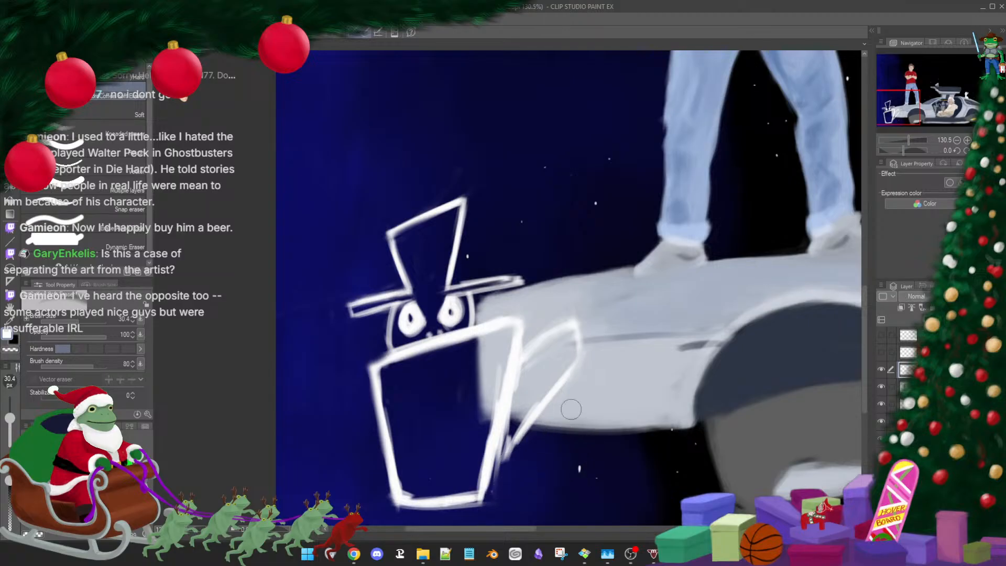
left_click_drag(529, 368, 518, 396)
mouse_move(526, 359)
left_mouse_down()
mouse_move(504, 454)
mouse_move(509, 435)
left_mouse_up()
key("b")
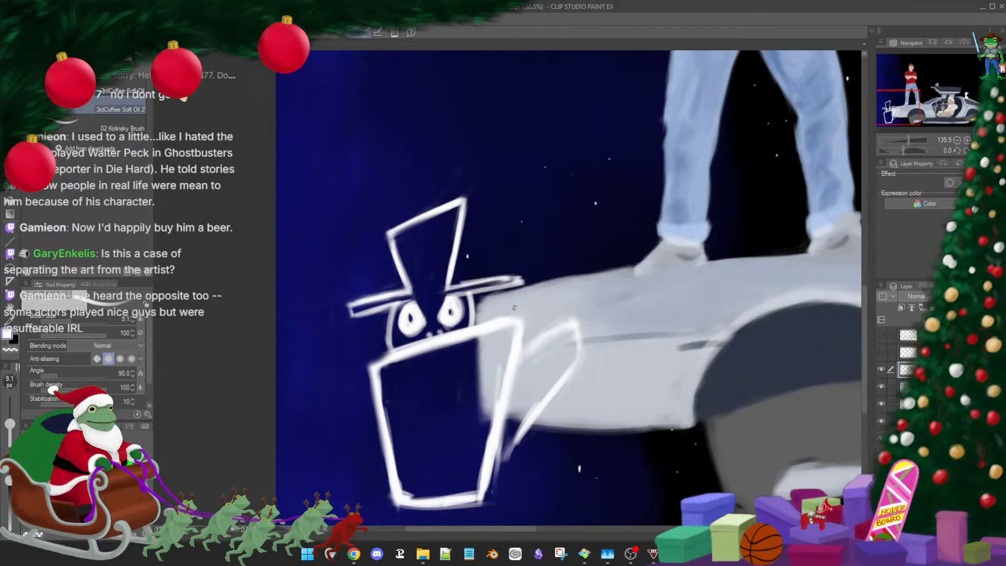
key("e")
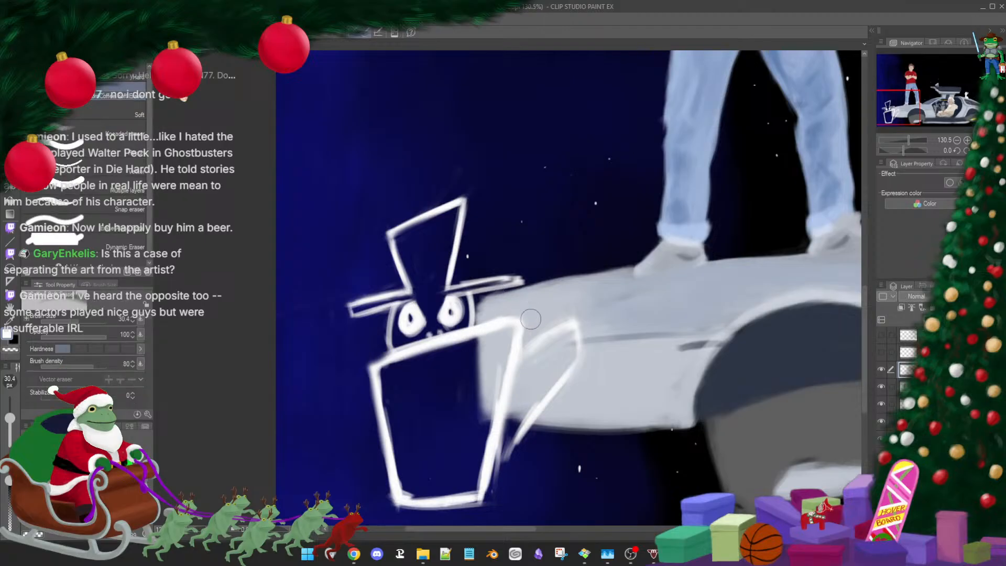
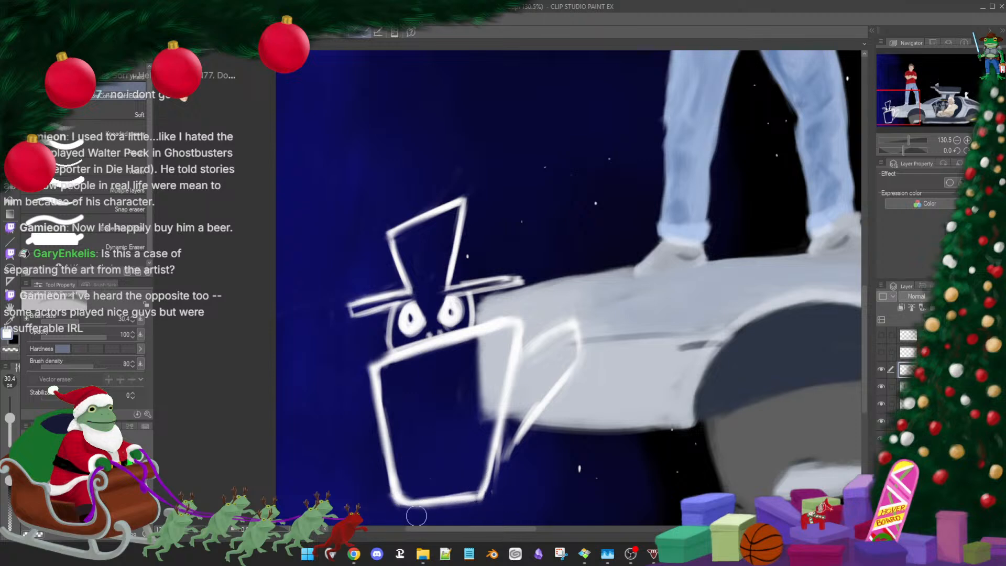
Go over the cup's left side, base and the handle's upper edge in white with the 9.1 px soft oil brush
key("b")
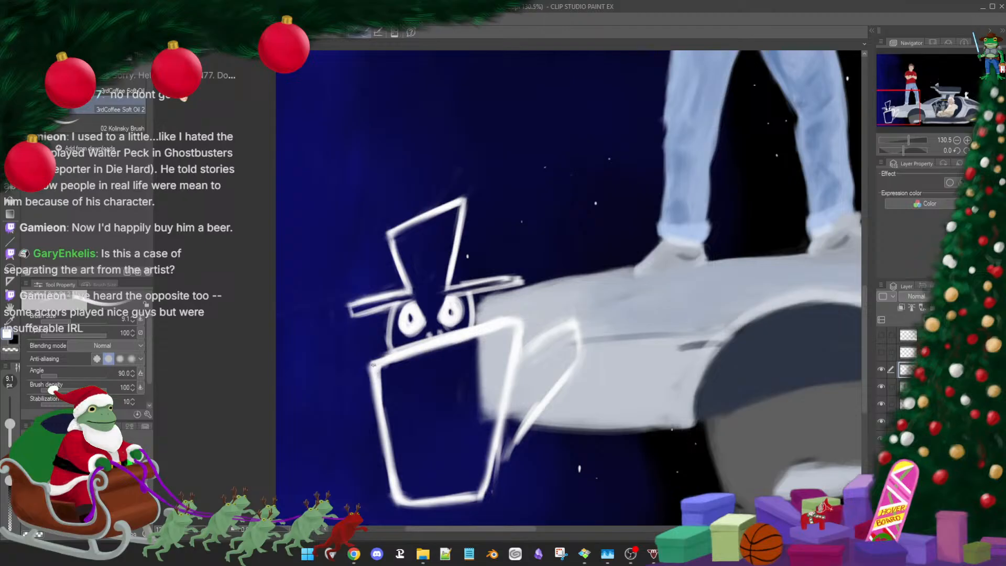
left_click_drag(373, 365, 392, 448)
left_click_drag(401, 499, 452, 496)
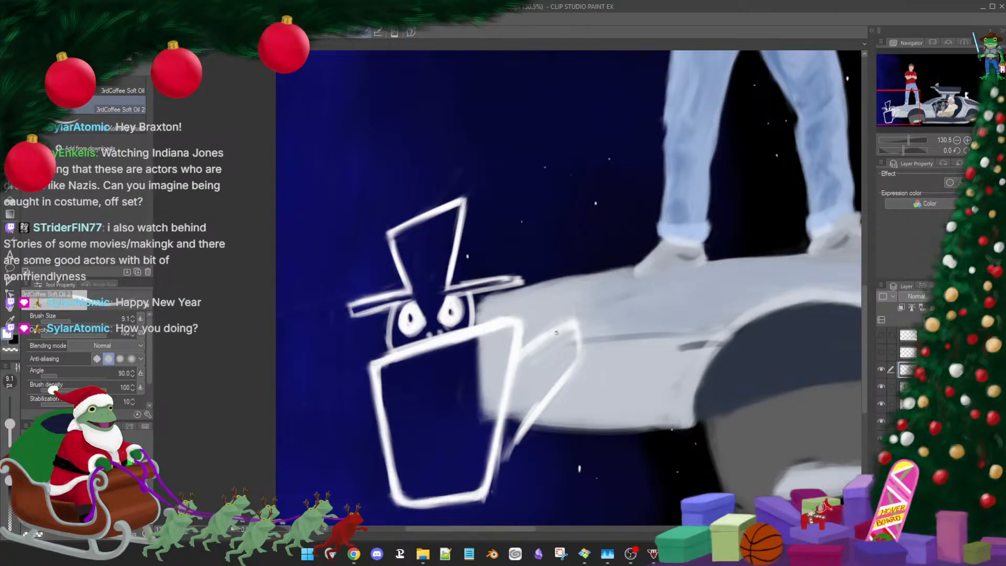
Erase the rough lower tail of the handle and the leftover marks beside the cup's lower-right side with the soft eraser
key("e")
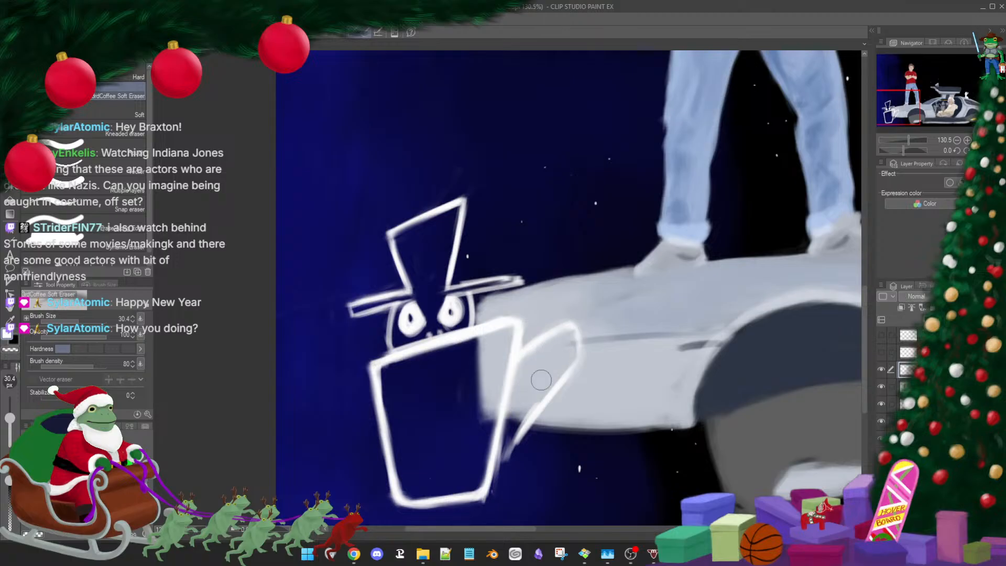
mouse_move(542, 385)
left_mouse_down()
mouse_move(508, 445)
mouse_move(501, 484)
mouse_move(517, 421)
mouse_move(496, 494)
mouse_move(510, 418)
mouse_move(483, 517)
left_mouse_up()
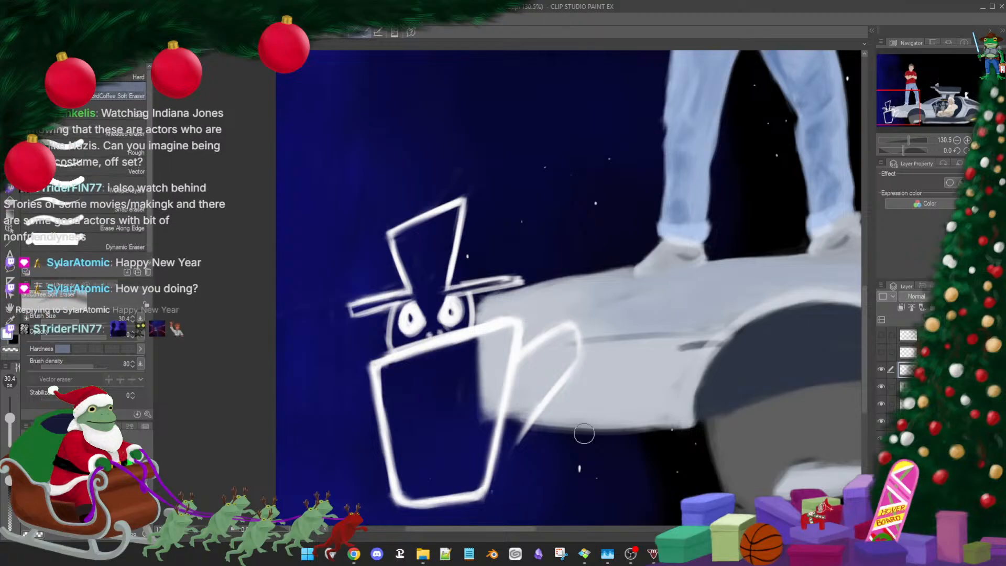
key("b")
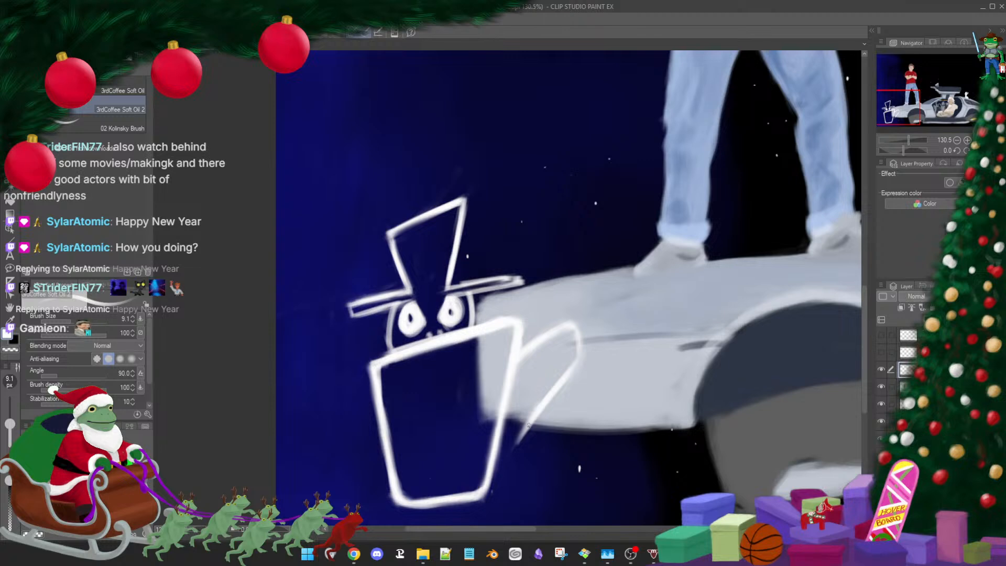
key("e")
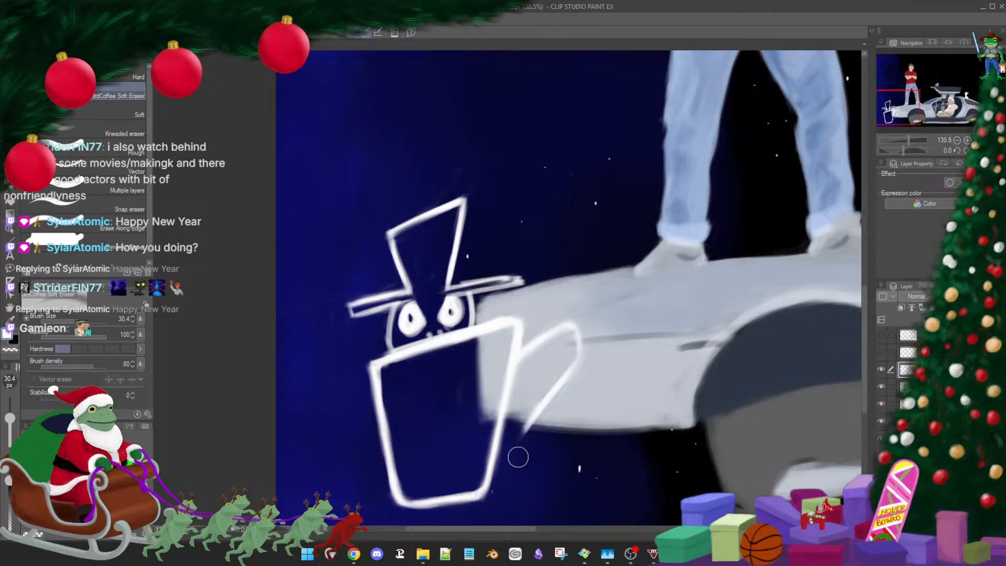
key("b")
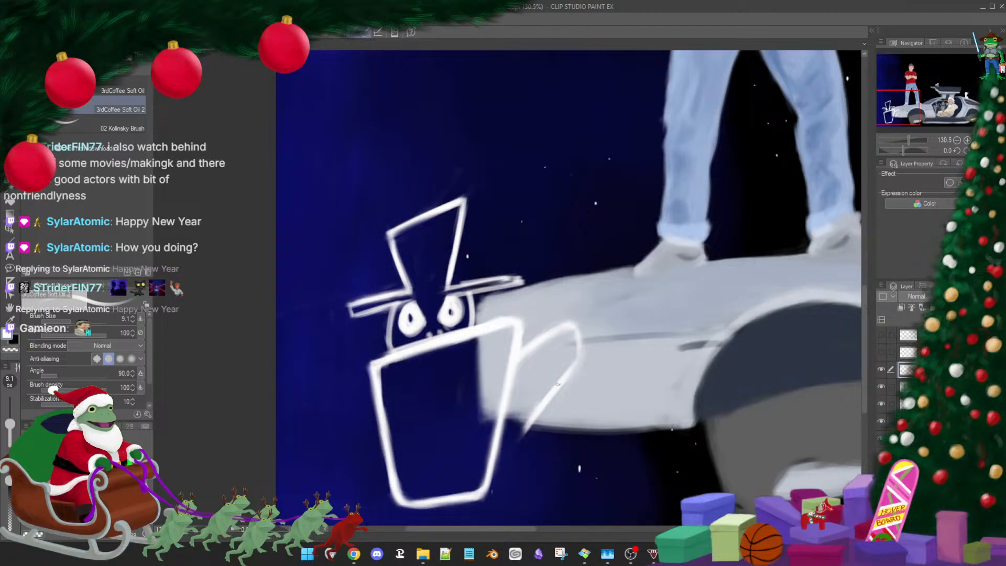
key("e")
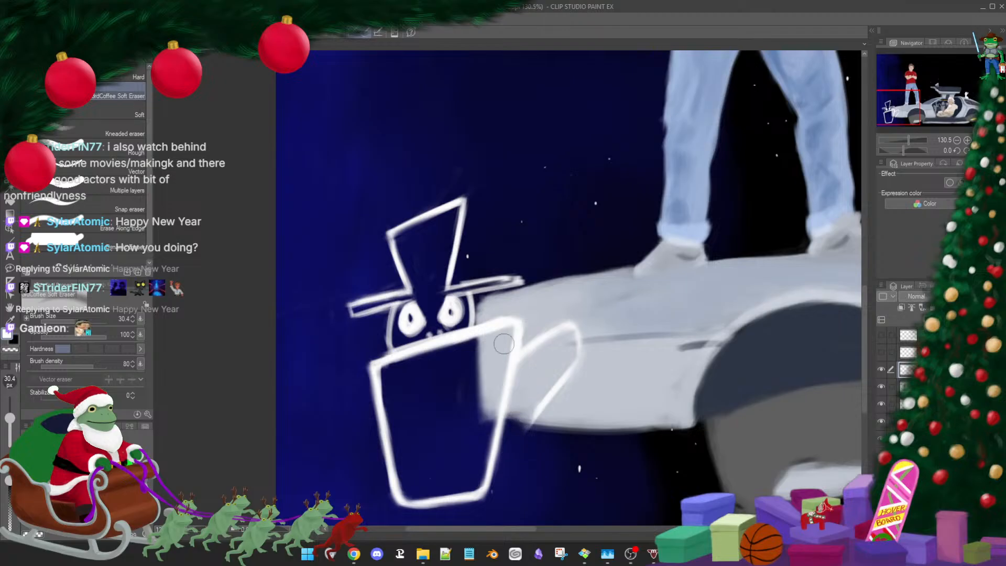
Reinforce the cup's rim, lower-right side and base with white 9.1 px brush strokes
key("b")
left_click_drag(380, 360, 449, 341)
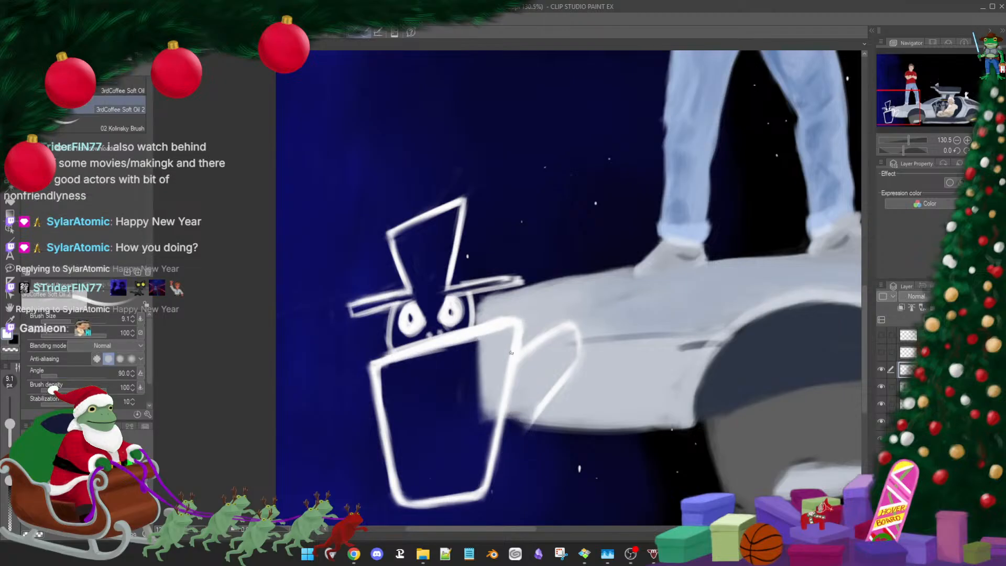
left_click_drag(499, 410, 493, 466)
left_click_drag(399, 504, 450, 500)
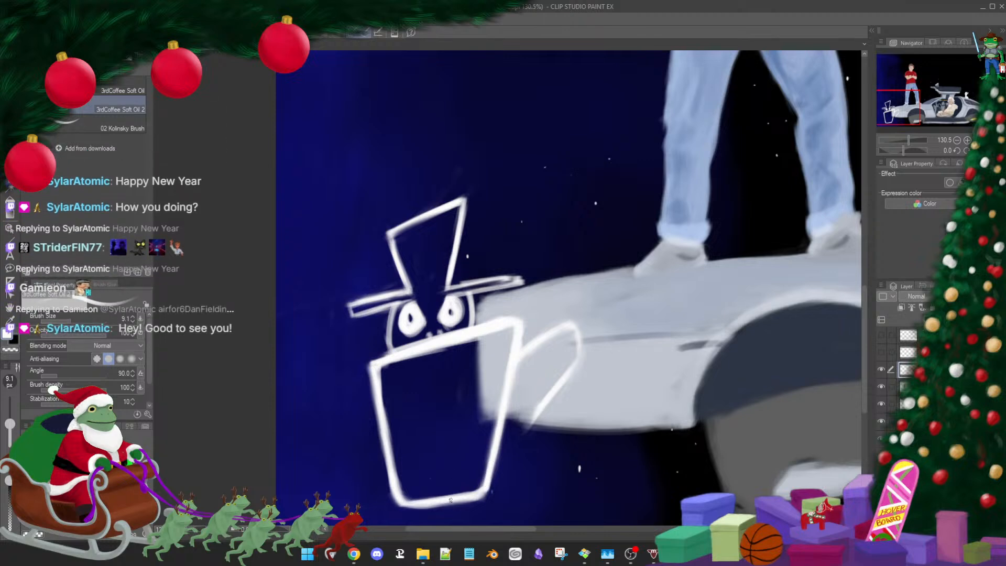
Enlarge the soft oil brush to 19 px and thicken the handle's upper curve and lower edge in white
scroll(468, 379, "down", 3)
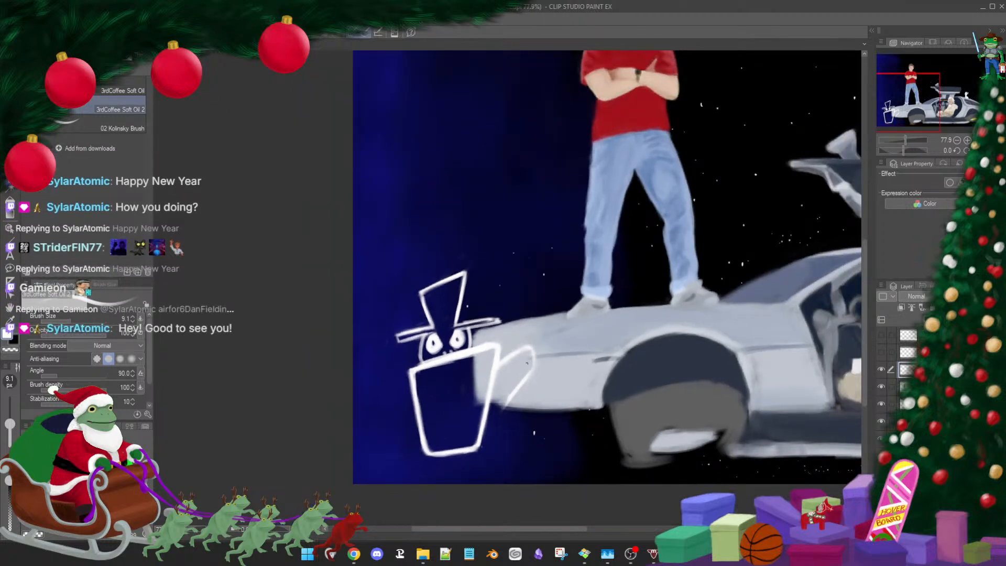
left_click_drag(526, 352, 512, 360)
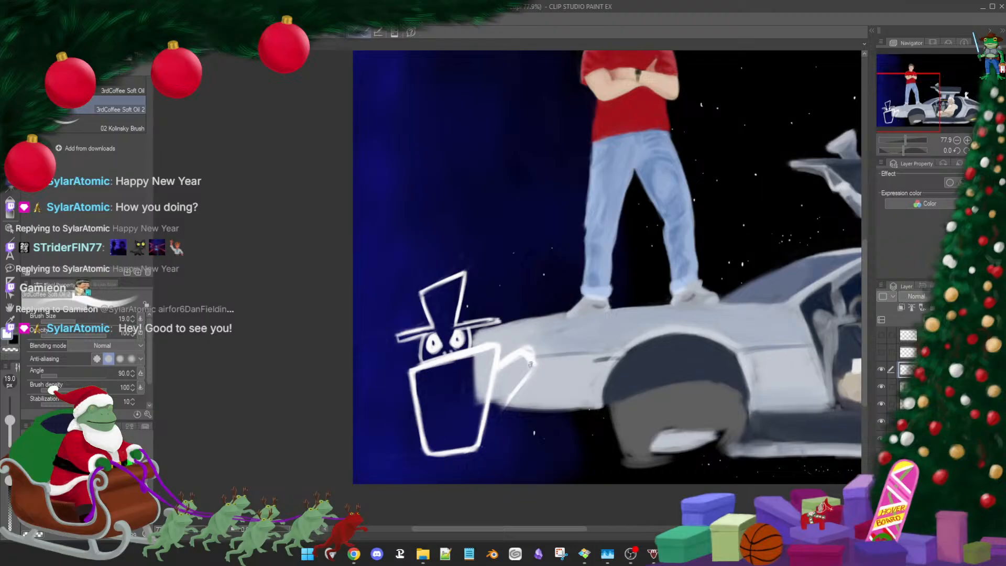
left_click_drag(531, 365, 492, 423)
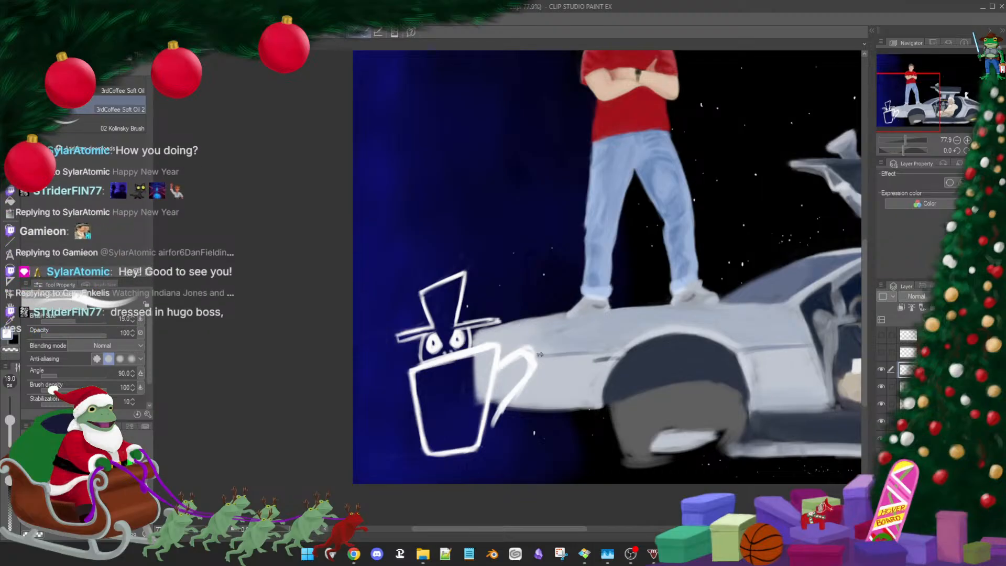
Thin the handle's lower edge with the soft eraser, extend it toward the cup and erase the excess at its lower end
key("e")
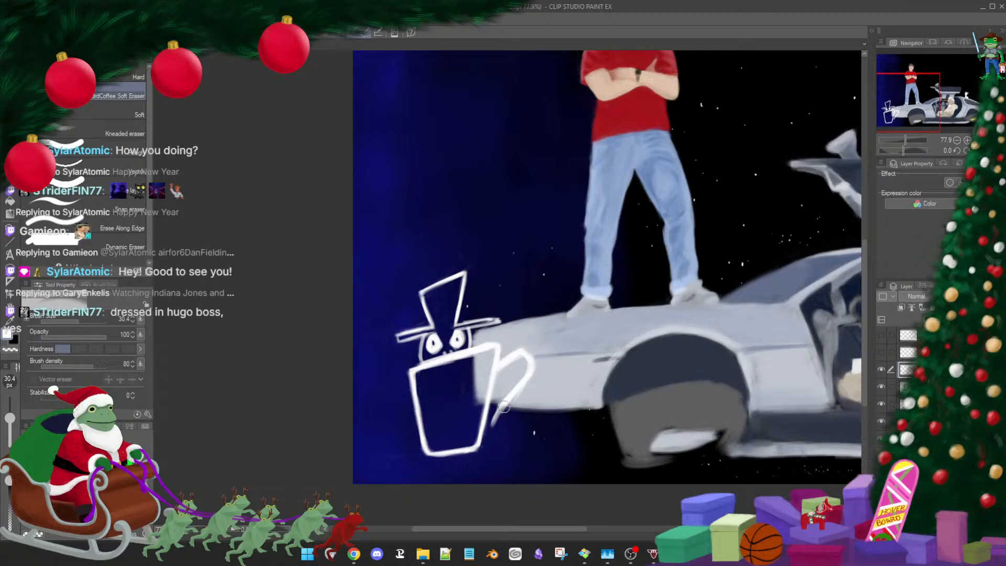
key("b")
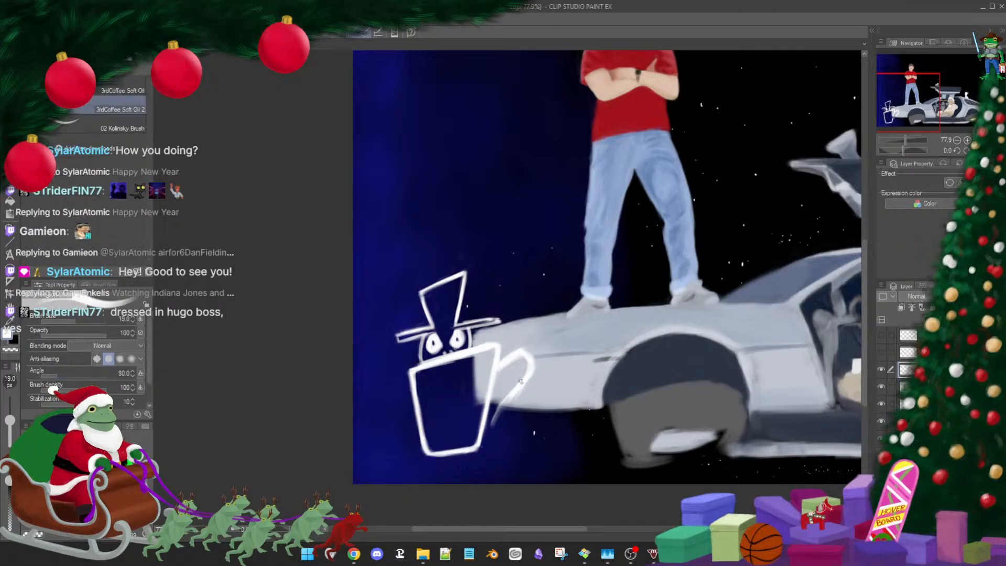
left_click_drag(520, 381, 486, 436)
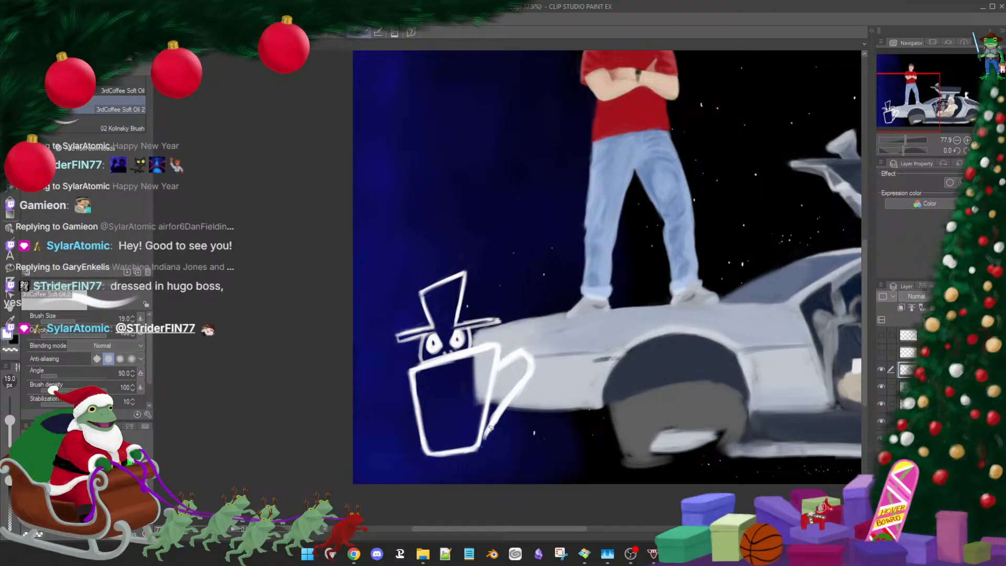
key("e")
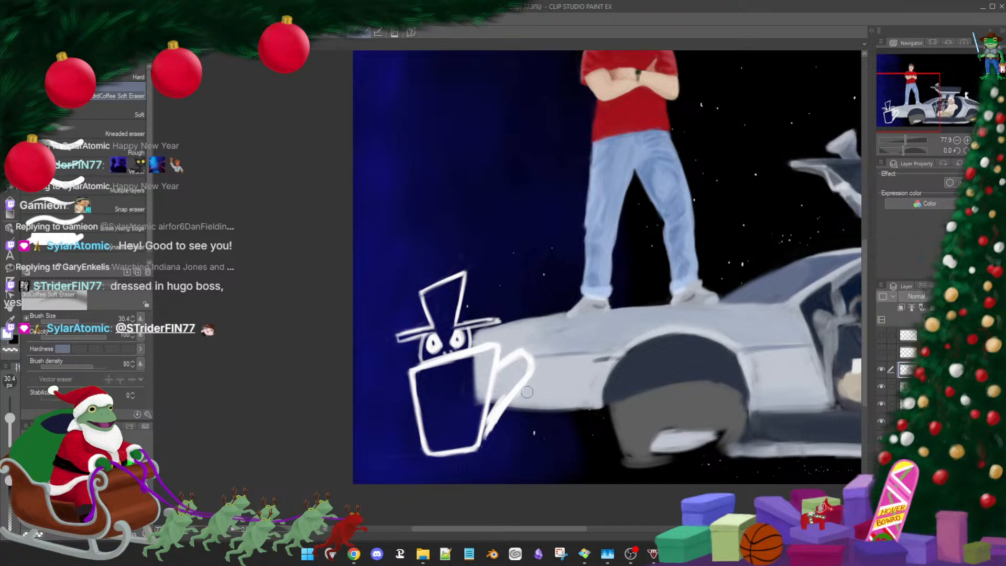
mouse_move(491, 426)
left_mouse_down()
mouse_move(501, 396)
mouse_move(484, 444)
mouse_move(497, 391)
mouse_move(486, 445)
left_mouse_up()
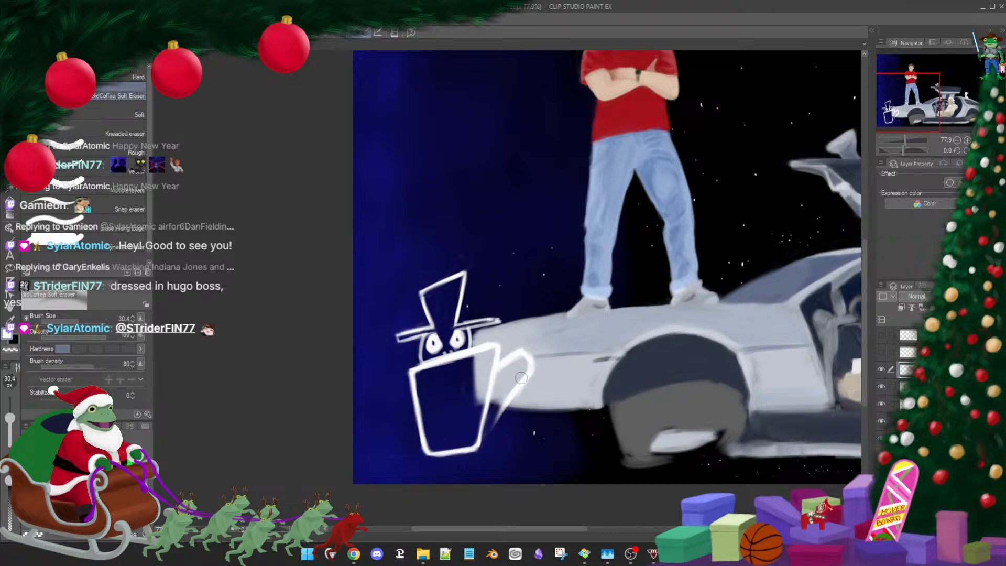
Redraw the handle's lower end to meet the cup's right side and erase the roughness along its outer edge
key("b")
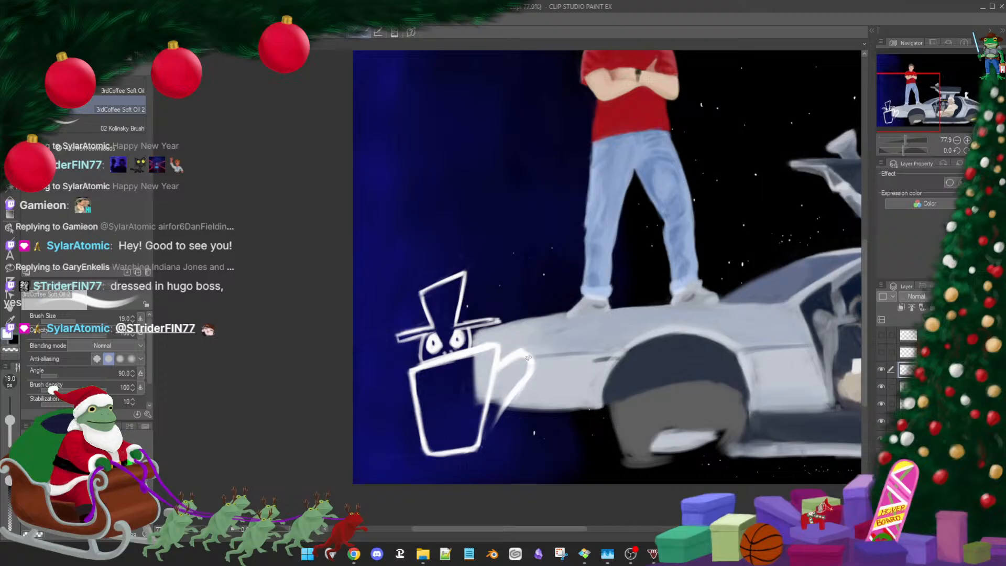
left_click_drag(513, 388, 507, 400)
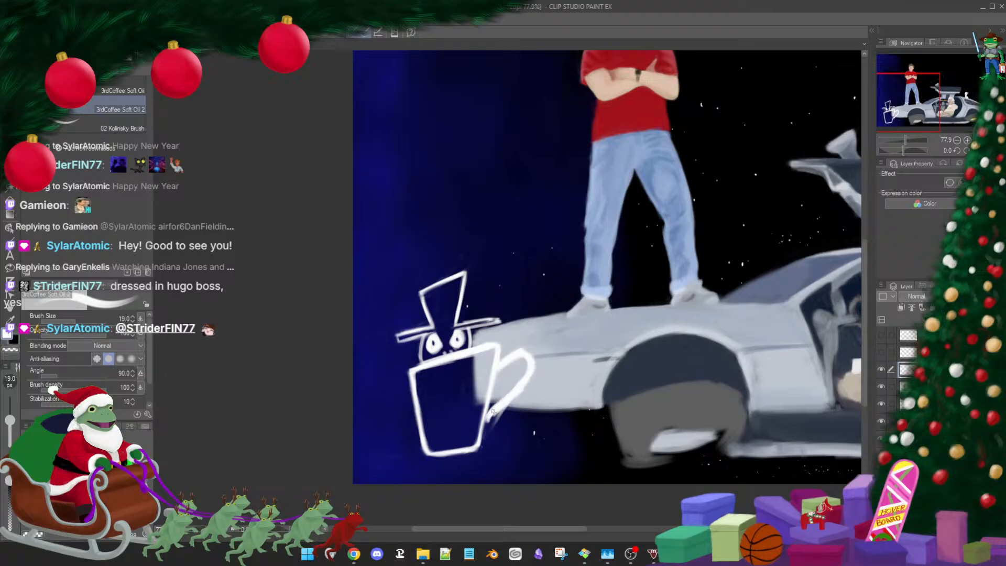
key("e")
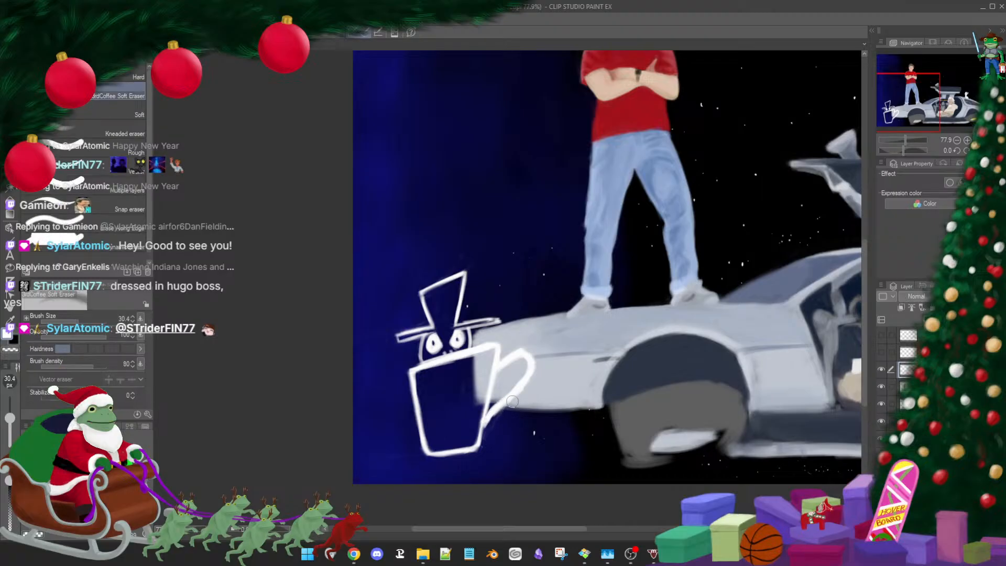
mouse_move(512, 401)
left_mouse_down()
mouse_move(527, 388)
mouse_move(493, 423)
left_mouse_up()
scroll(511, 379, "up", 5)
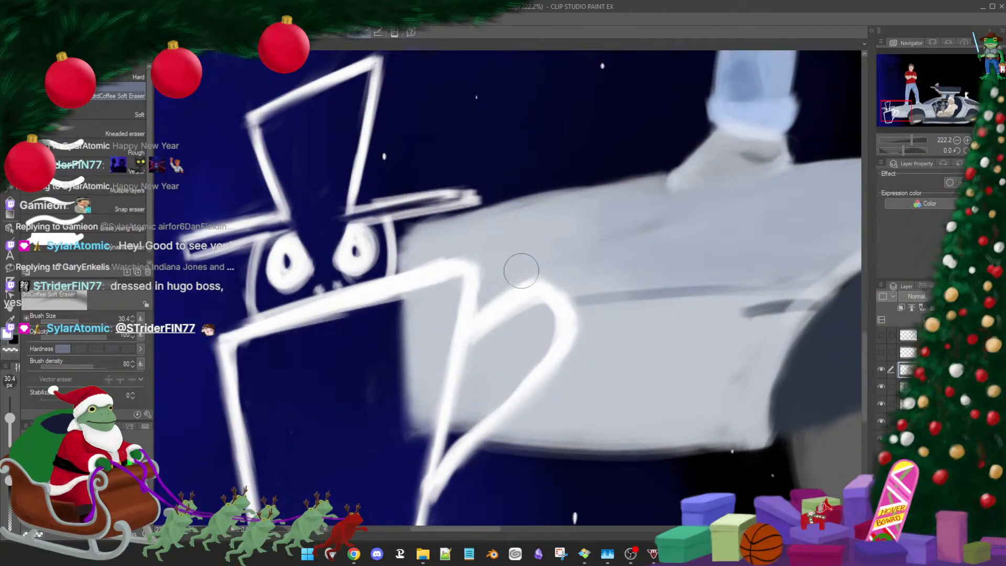
Touch up the handle's upper inner edge and its lower joint with the cup using the soft oil brush at 12.8 px
key("b")
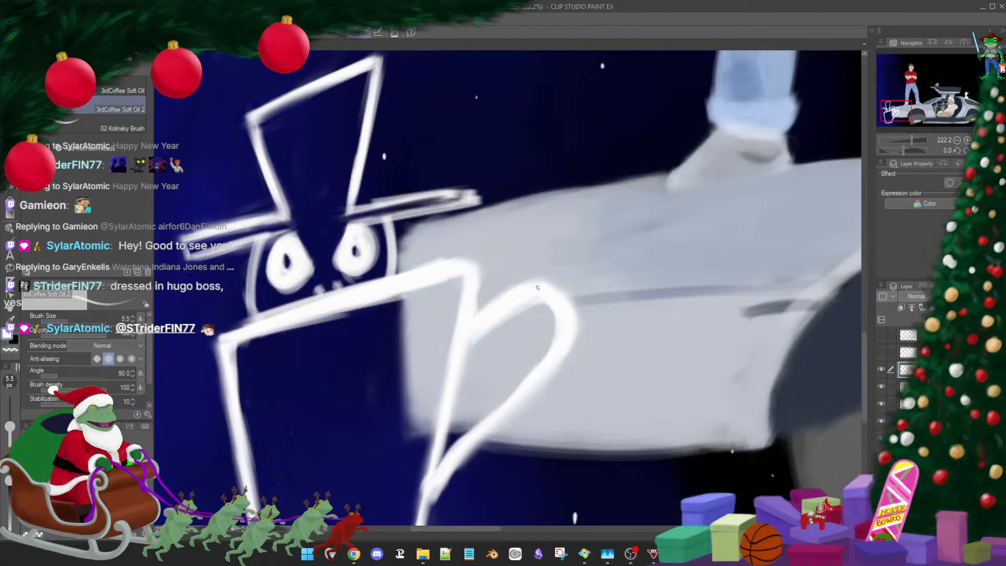
mouse_move(529, 293)
left_mouse_down()
mouse_move(538, 301)
mouse_move(482, 333)
left_mouse_up()
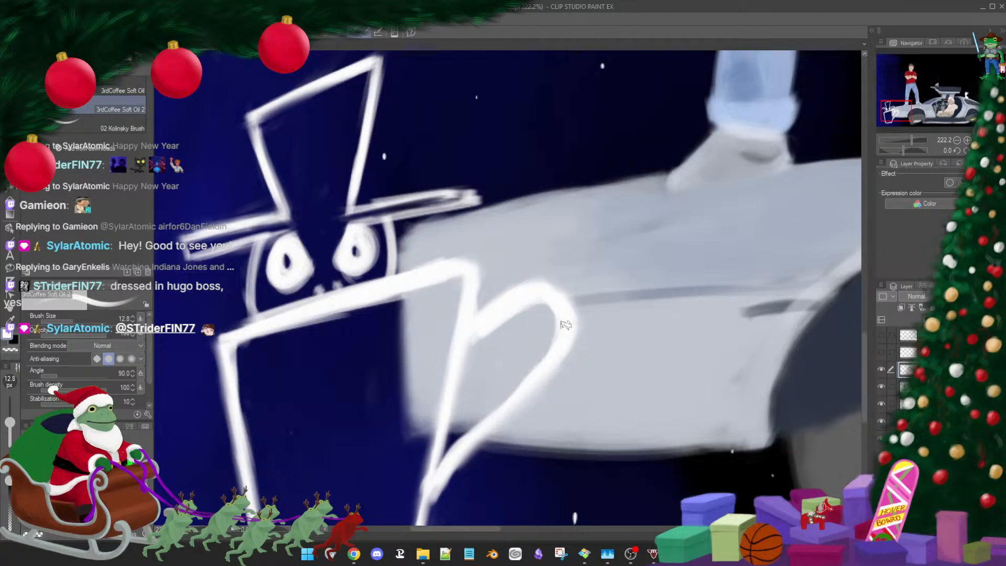
scroll(565, 324, "down", 3)
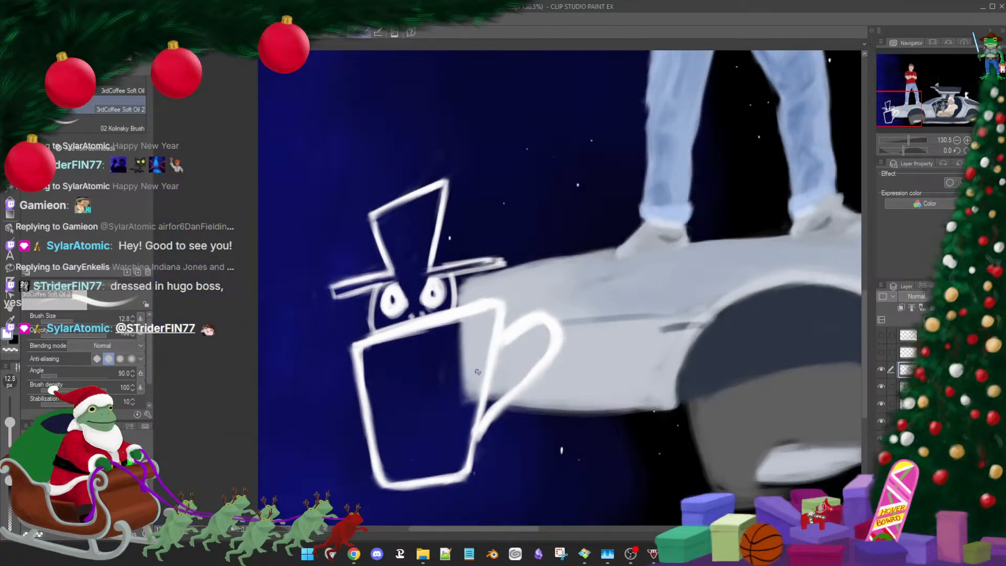
mouse_move(482, 402)
left_mouse_down()
mouse_move(469, 454)
mouse_move(483, 397)
mouse_move(475, 432)
left_mouse_up()
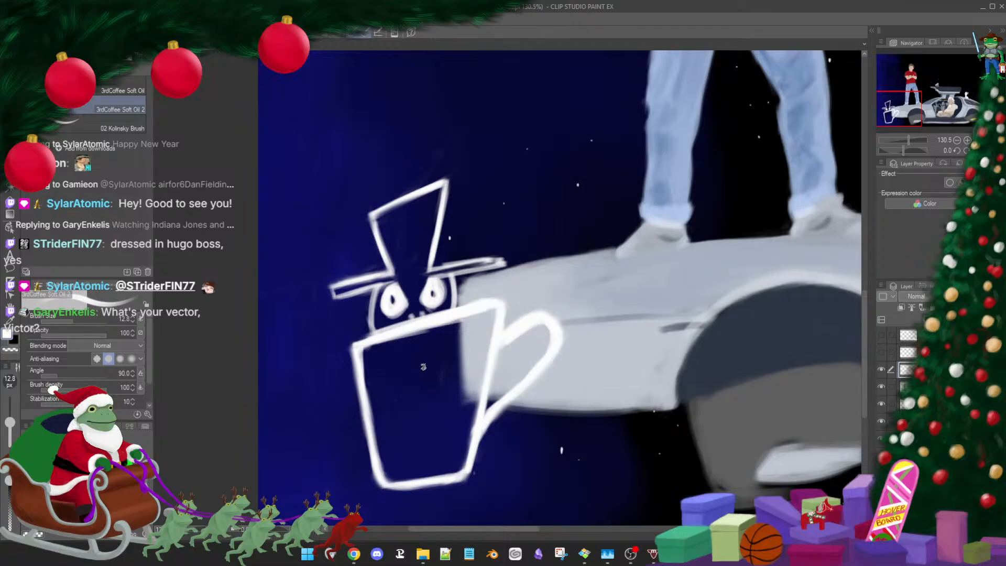
Paint a large white numeral 3 on the front of the cup with 12.8 px brush strokes
mouse_move(416, 362)
left_mouse_down()
mouse_move(459, 348)
mouse_move(436, 388)
mouse_move(464, 386)
mouse_move(474, 409)
mouse_move(453, 435)
left_mouse_up()
mouse_move(389, 413)
left_mouse_down()
mouse_move(427, 458)
mouse_move(442, 446)
mouse_move(407, 435)
mouse_move(428, 453)
left_mouse_up()
mouse_move(389, 421)
left_mouse_down()
mouse_move(431, 453)
mouse_move(450, 446)
mouse_move(473, 393)
left_mouse_up()
left_click_drag(429, 457, 469, 404)
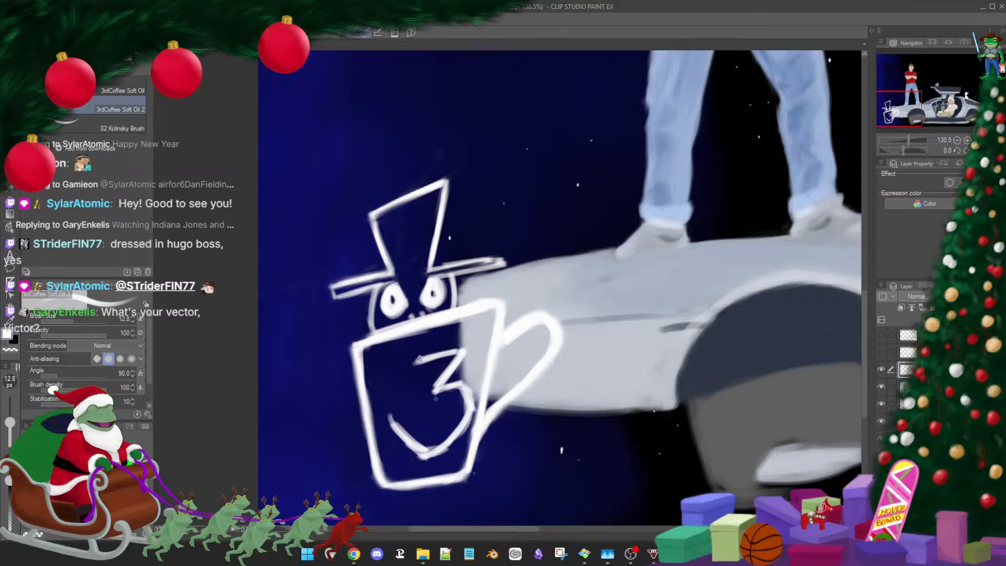
left_click_drag(419, 358, 463, 352)
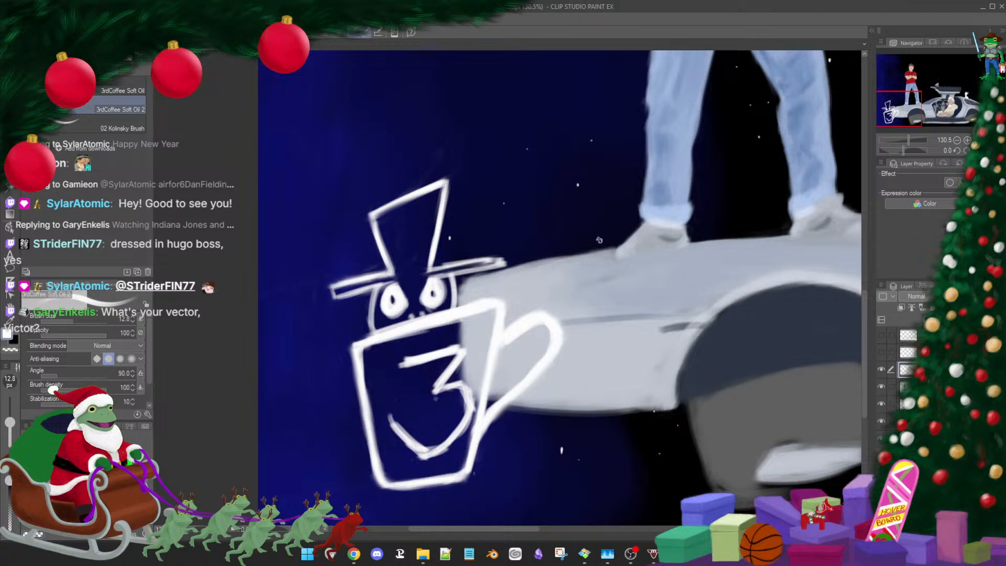
left_click_drag(401, 363, 456, 349)
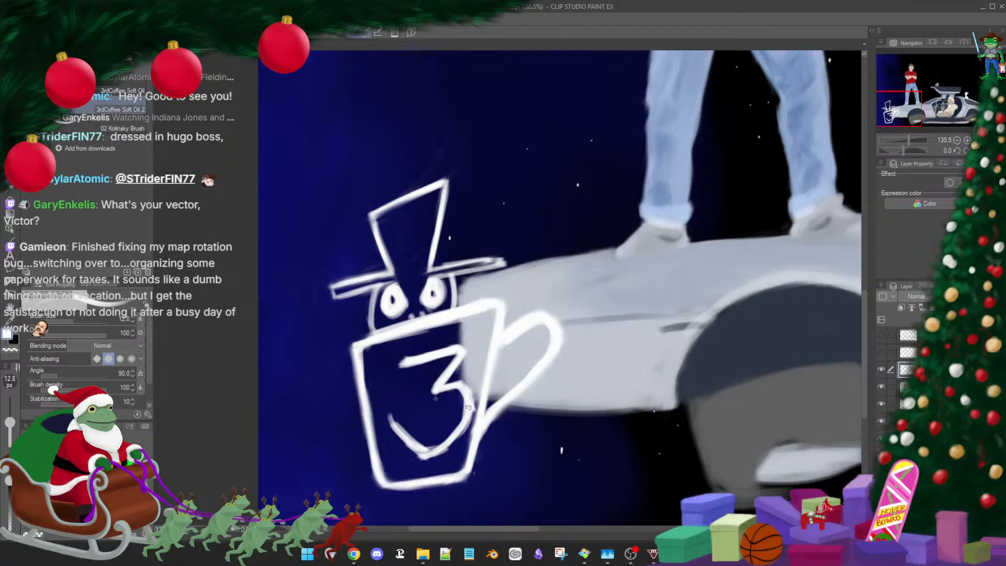
mouse_move(390, 421)
left_mouse_down()
mouse_move(422, 452)
mouse_move(449, 444)
left_mouse_up()
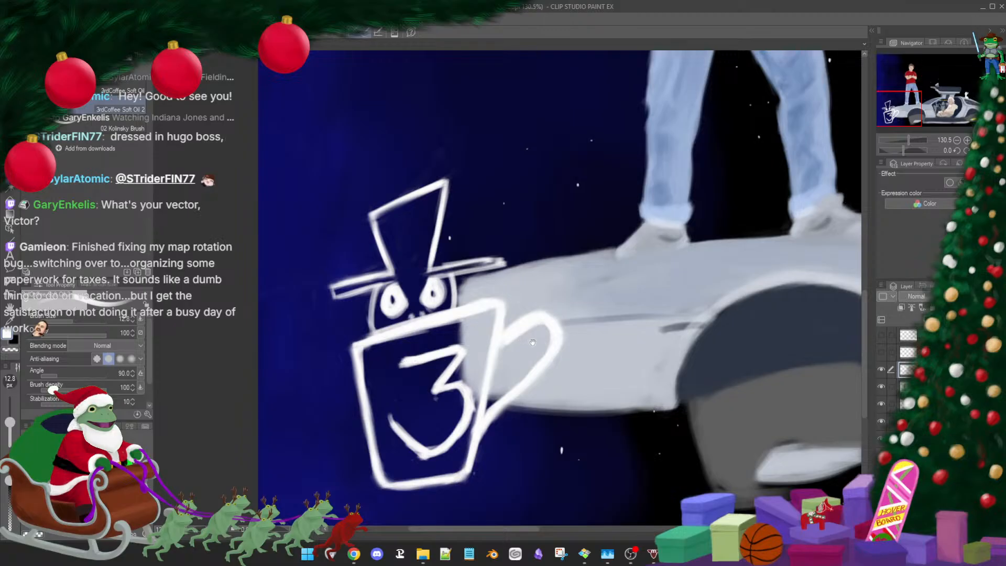
Examine how the cup character with its numeral reads up close and within the whole composition
left_click_drag(597, 321, 567, 336)
scroll(567, 336, "down", 5)
scroll(576, 340, "up", 5)
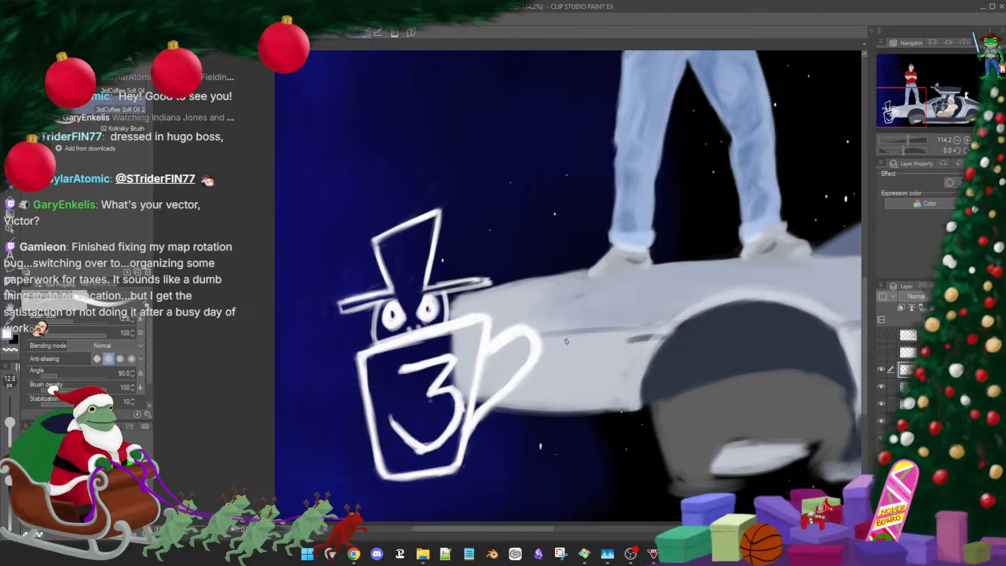
key("alt+Tab")
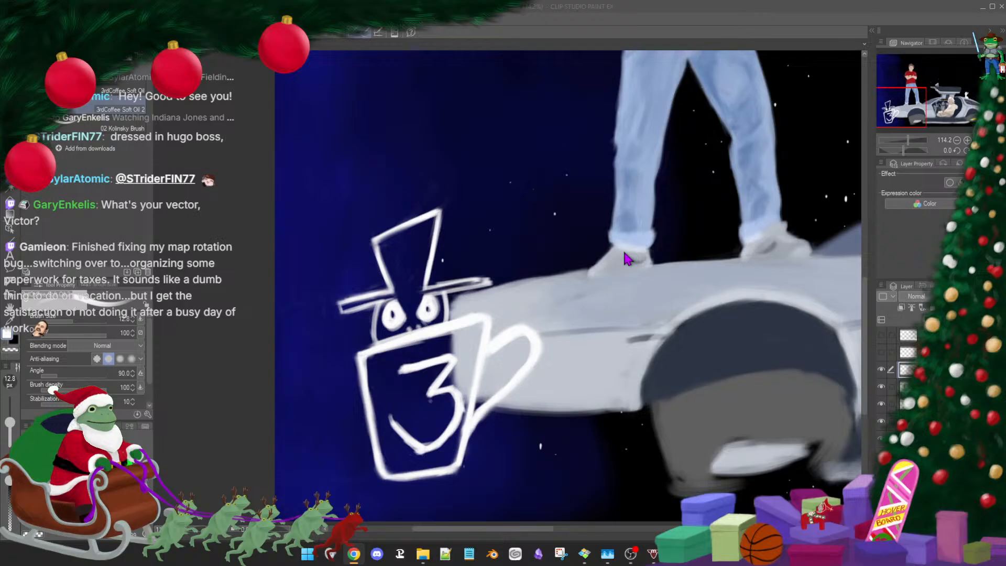
left_click(246, 330)
scroll(513, 339, "down", 3)
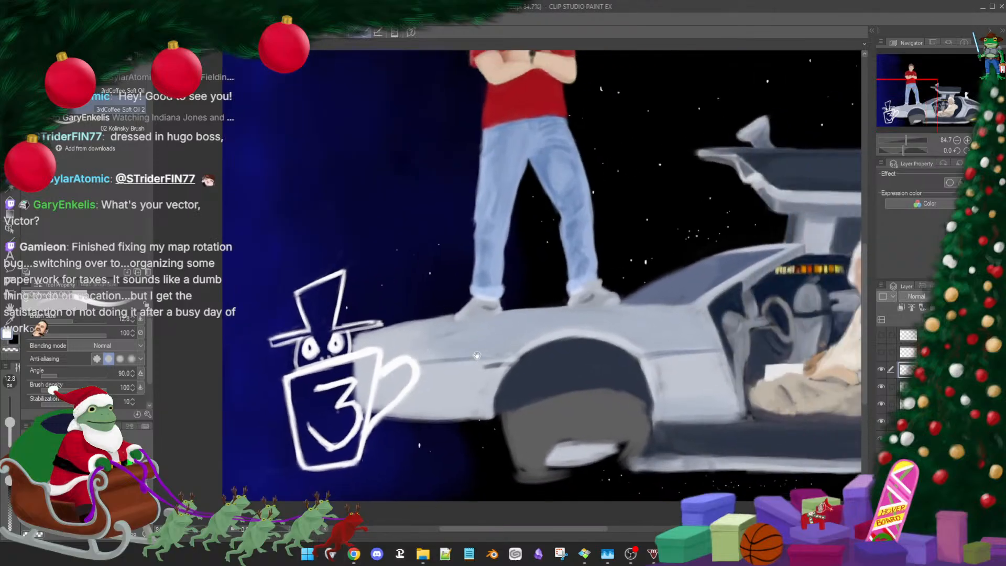
scroll(600, 324, "down", 4)
scroll(598, 327, "down", 3)
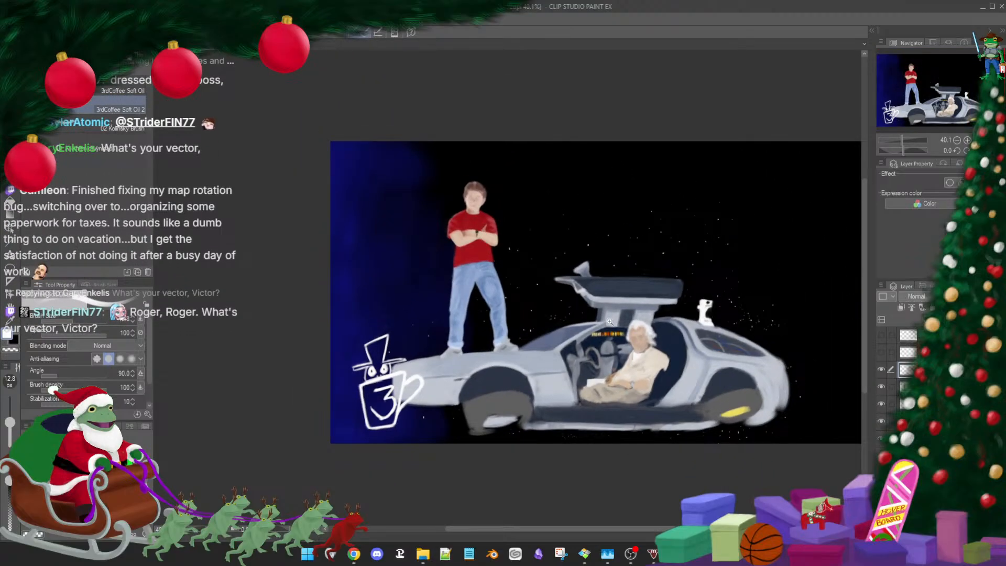
scroll(609, 319, "down", 1)
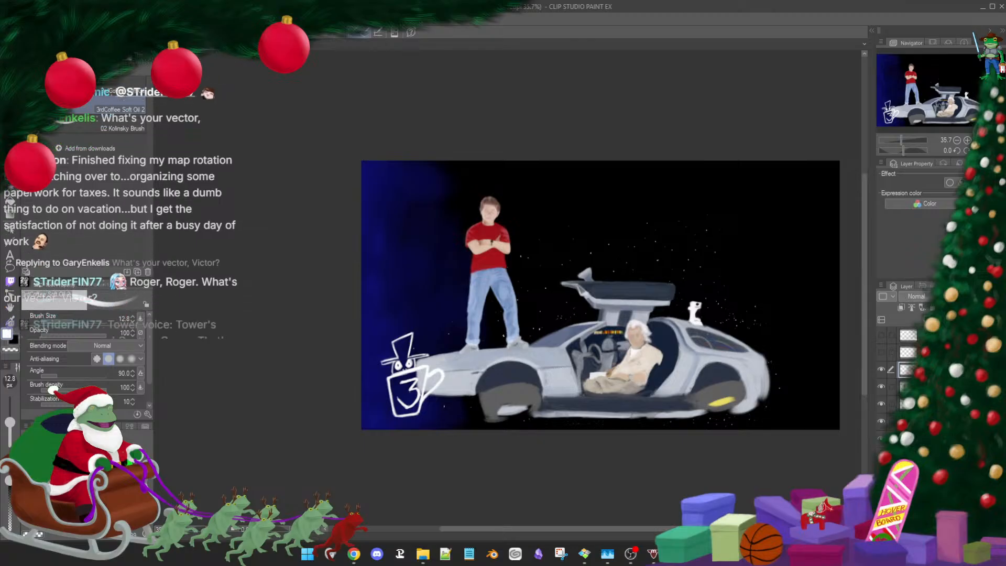
scroll(487, 346, "up", 2)
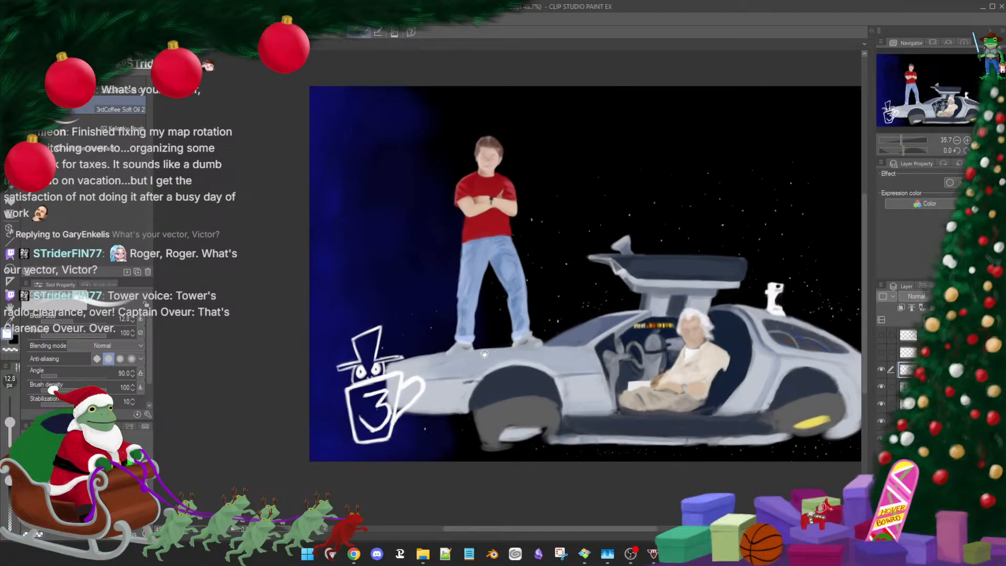
scroll(422, 394, "up", 2)
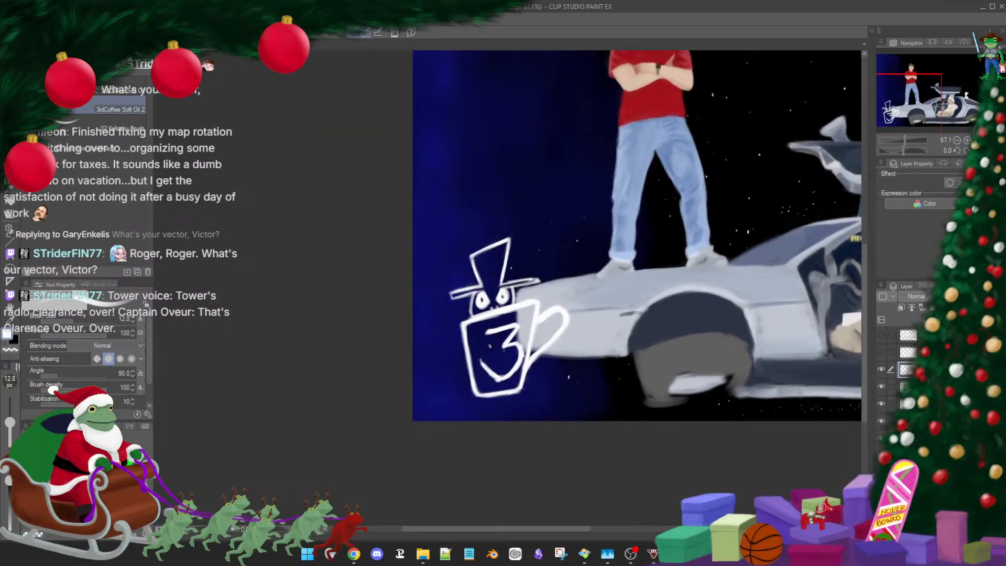
scroll(549, 341, "up", 4)
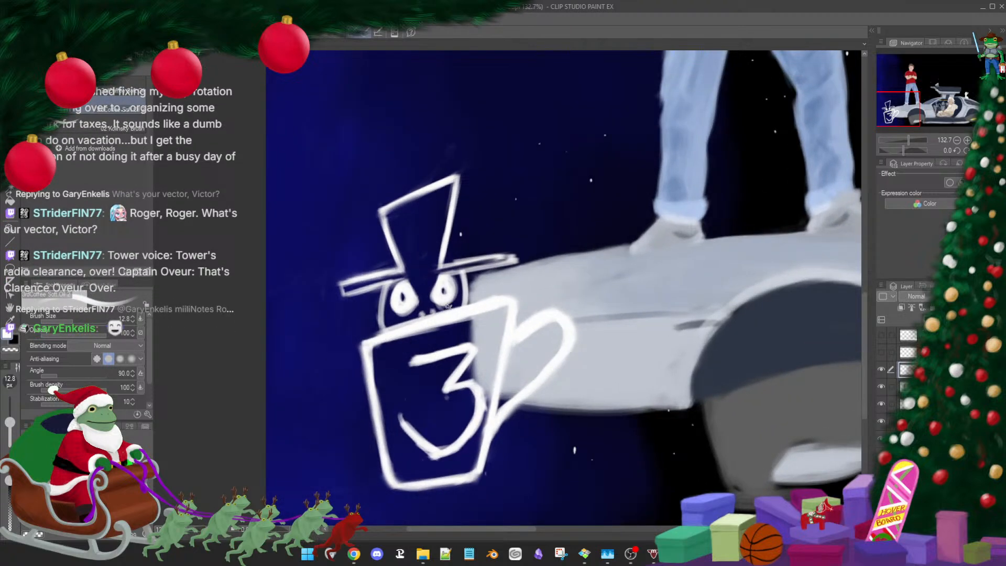
Enlarge the soft oil brush to 22.3 px and thicken the cup's outline and the handle's outer edge in white
mouse_move(400, 336)
left_mouse_down()
mouse_move(478, 306)
mouse_move(469, 313)
mouse_move(516, 323)
mouse_move(516, 299)
mouse_move(499, 341)
mouse_move(504, 307)
mouse_move(474, 469)
left_mouse_up()
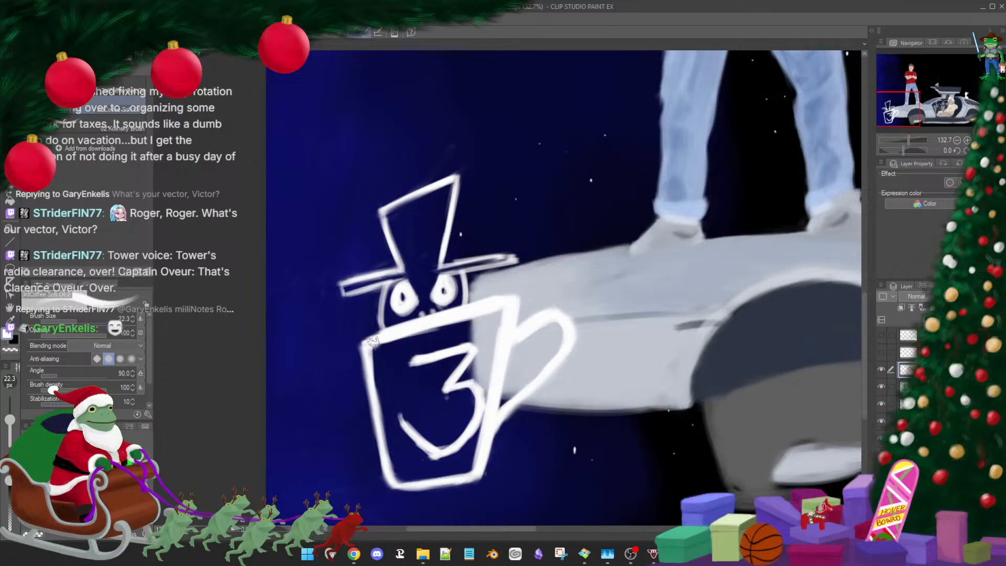
mouse_move(372, 356)
left_mouse_down()
mouse_move(397, 495)
mouse_move(512, 454)
mouse_move(478, 508)
mouse_move(506, 446)
left_mouse_up()
key("e")
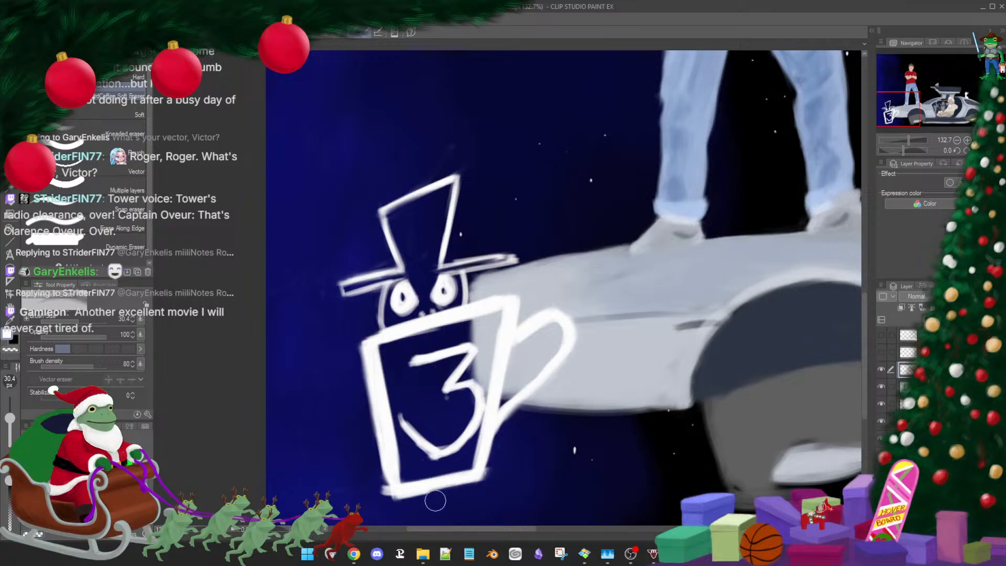
key("b")
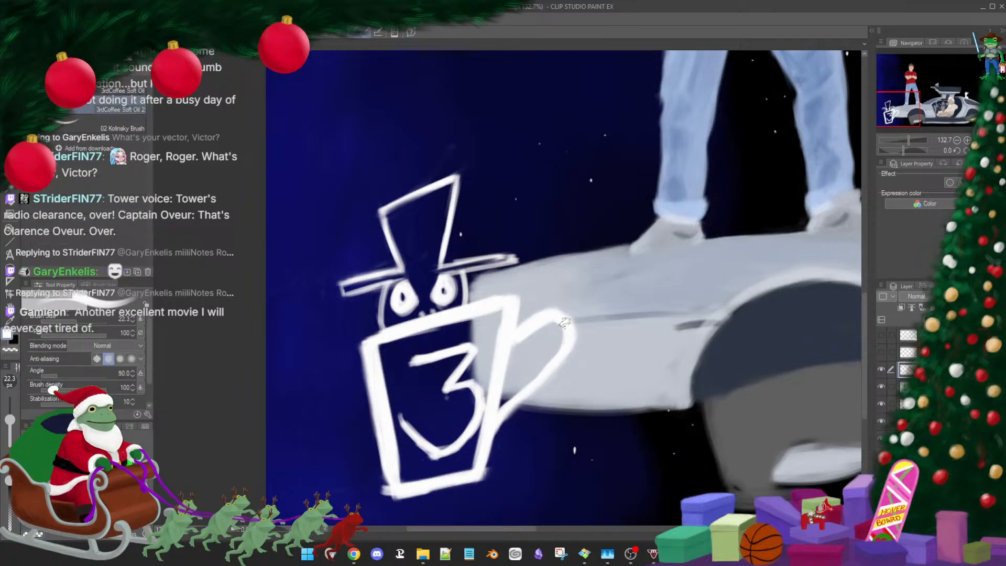
left_click_drag(581, 338, 497, 422)
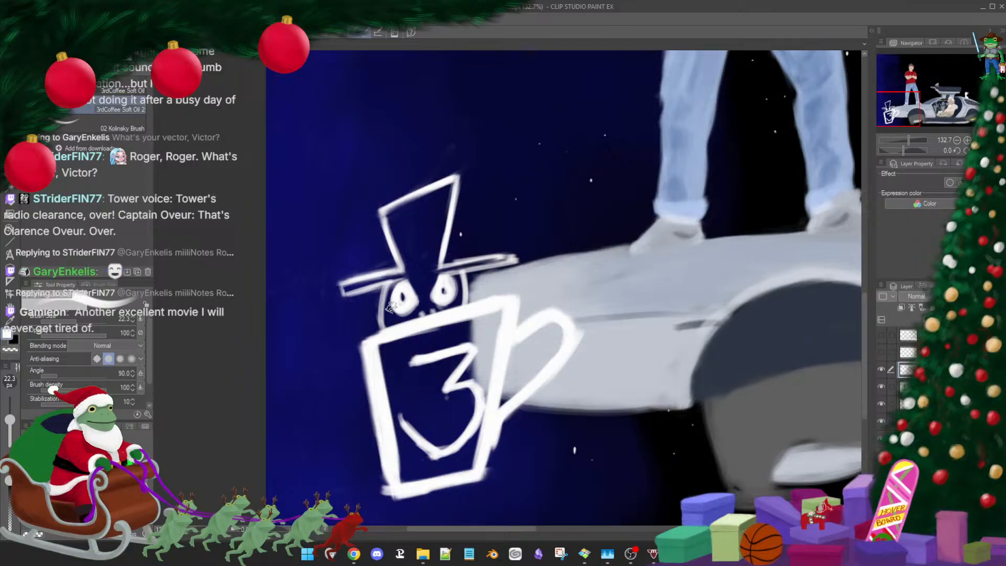
Reduce the brush to 16.1 px, thicken and widen the hat's brim on both sides, and trim its right tip with the soft eraser
key("bracketleft")
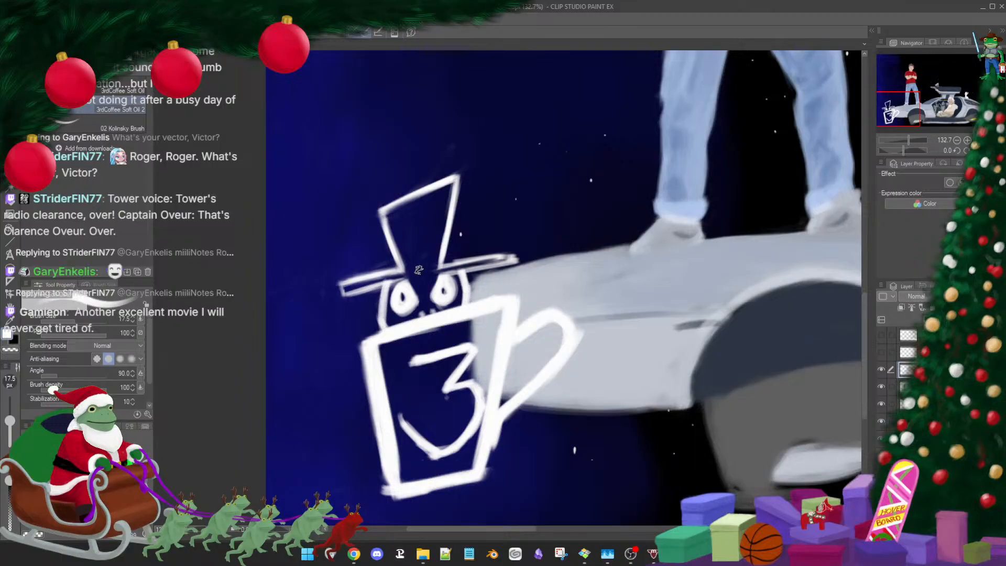
key("bracketright")
key("bracketleft")
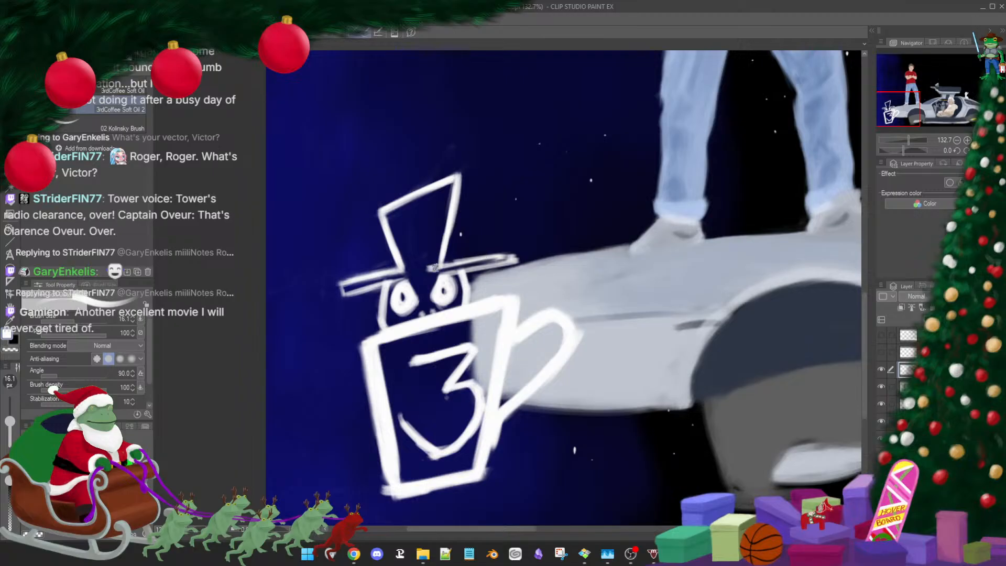
left_click_drag(431, 268, 530, 244)
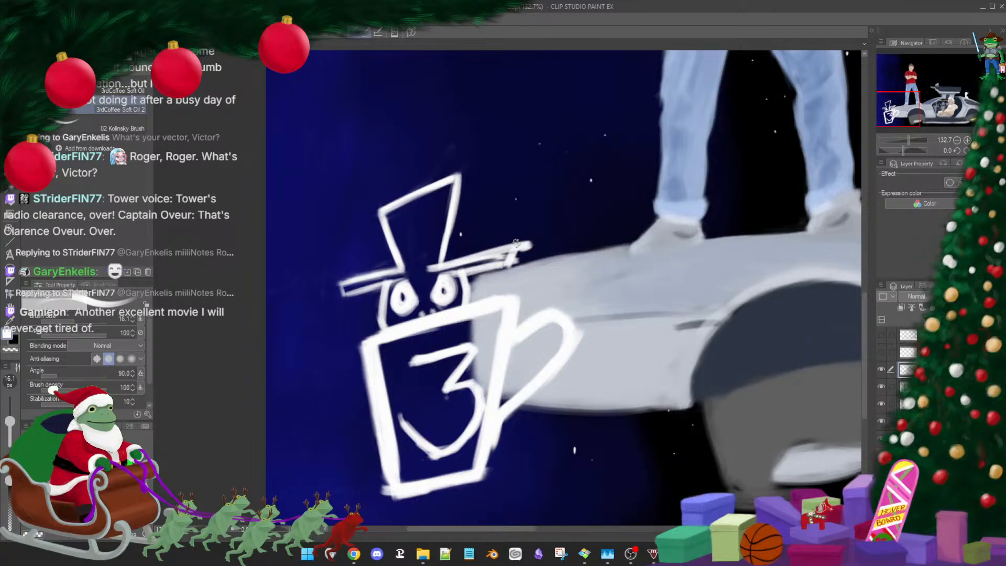
left_click_drag(331, 286, 389, 270)
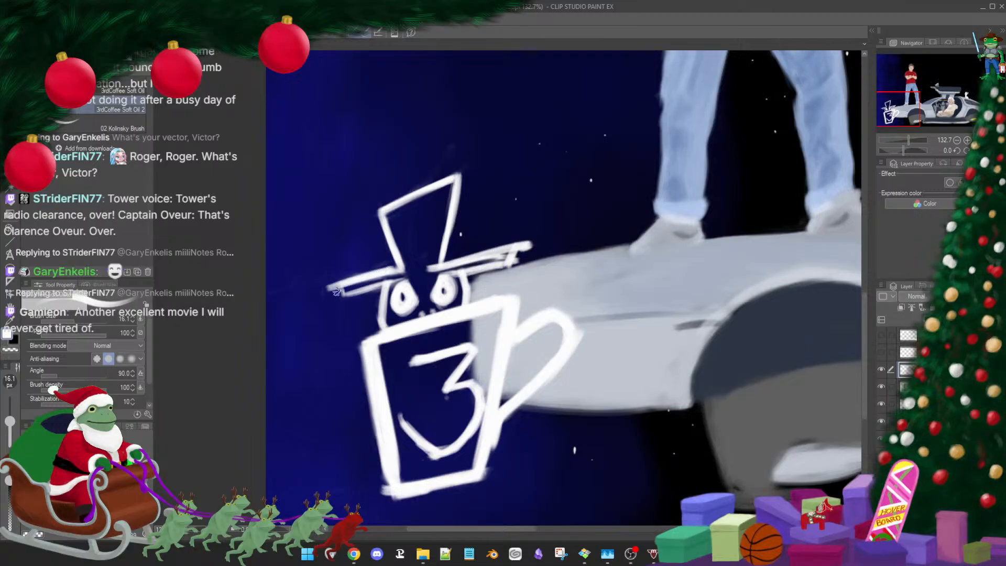
mouse_move(333, 284)
left_mouse_down()
mouse_move(329, 294)
mouse_move(385, 278)
left_mouse_up()
key("e")
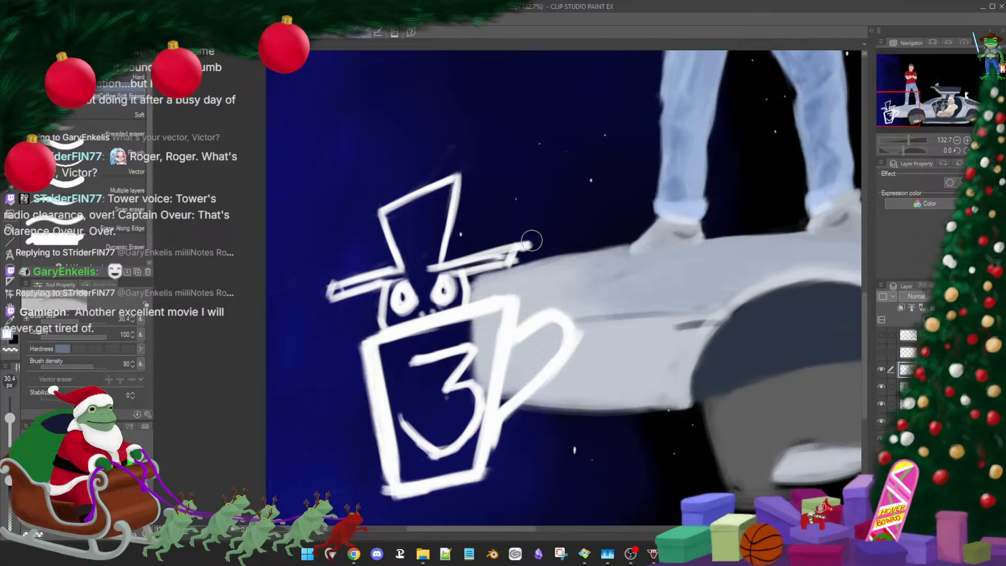
left_click_drag(529, 227, 522, 260)
key("b")
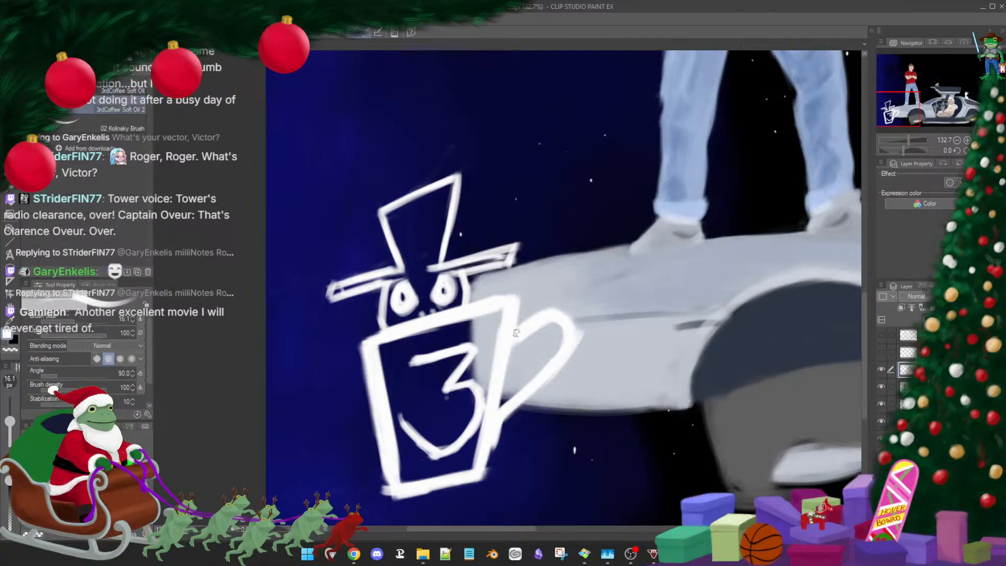
Review the whole painting at several magnifications, checking the cup, both figures, the car and the starry background
scroll(550, 362, "down", 3)
scroll(604, 371, "up", 3)
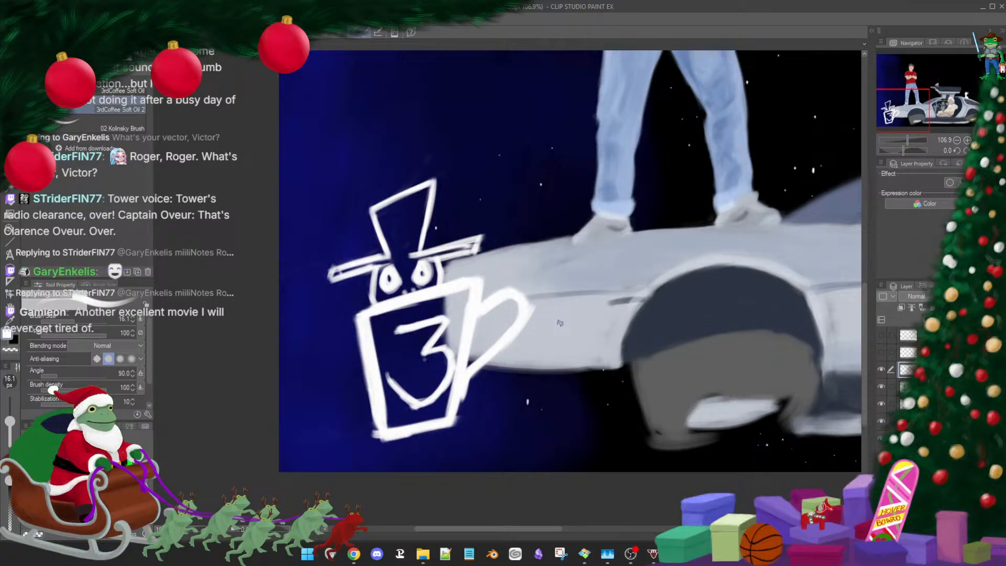
scroll(589, 306, "down", 2)
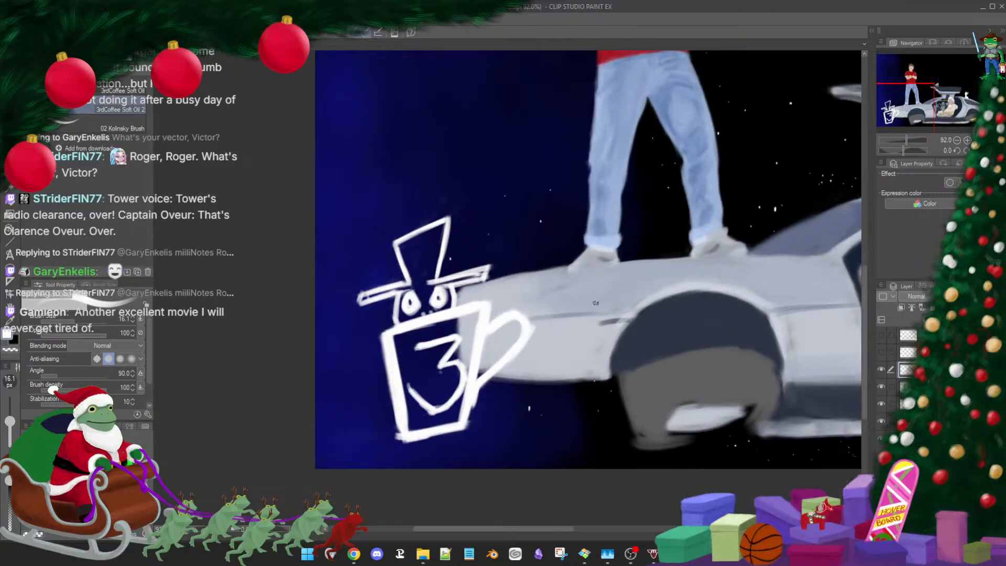
scroll(572, 315, "down", 4)
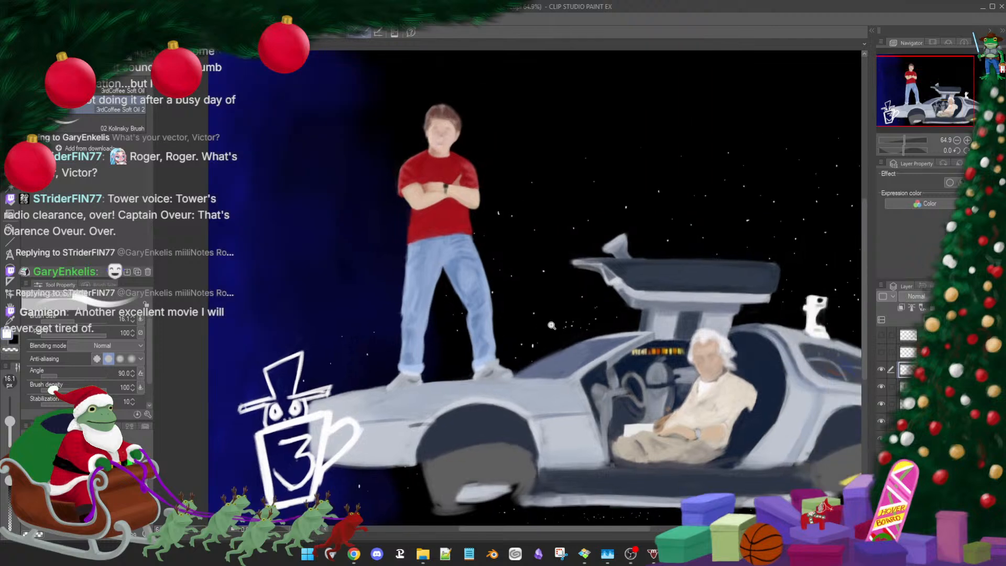
scroll(554, 327, "up", 3)
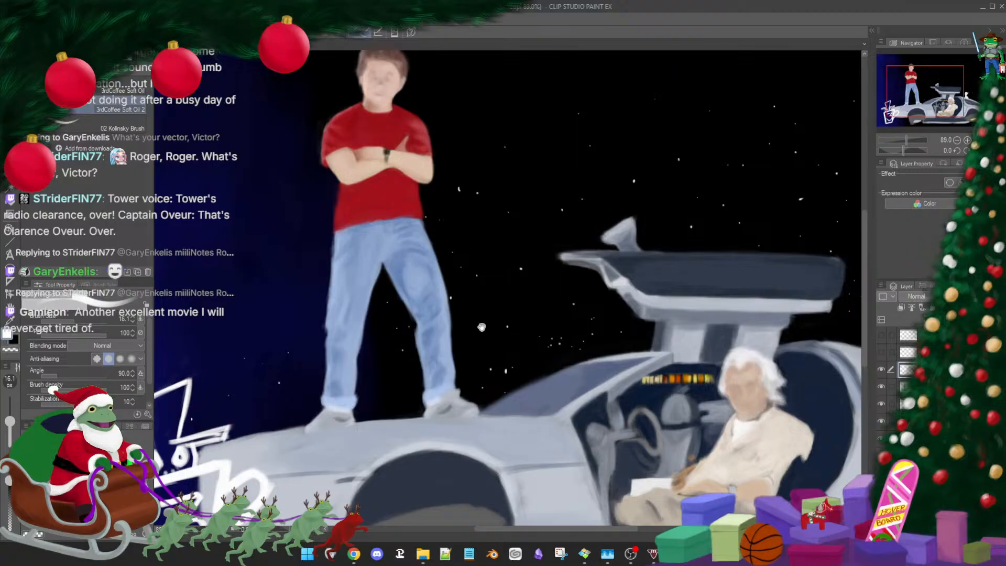
scroll(482, 331, "down", 2)
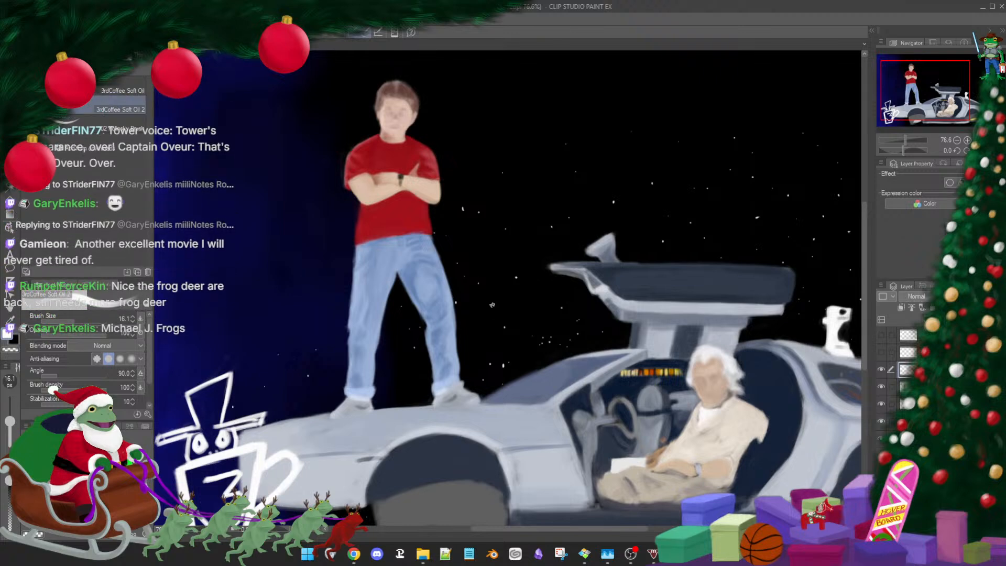
scroll(509, 327, "down", 2)
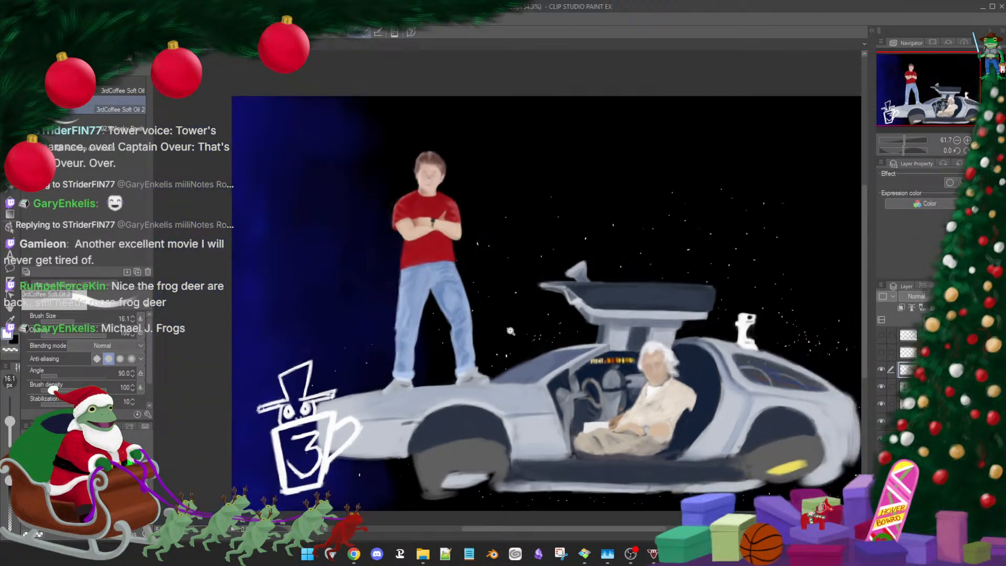
left_click_drag(511, 331, 539, 310)
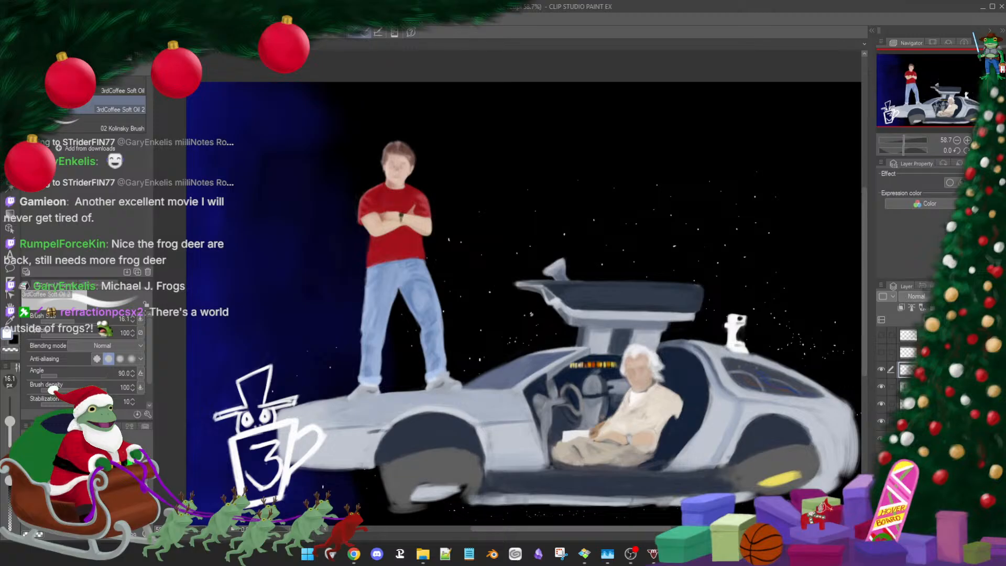
scroll(484, 318, "up", 2)
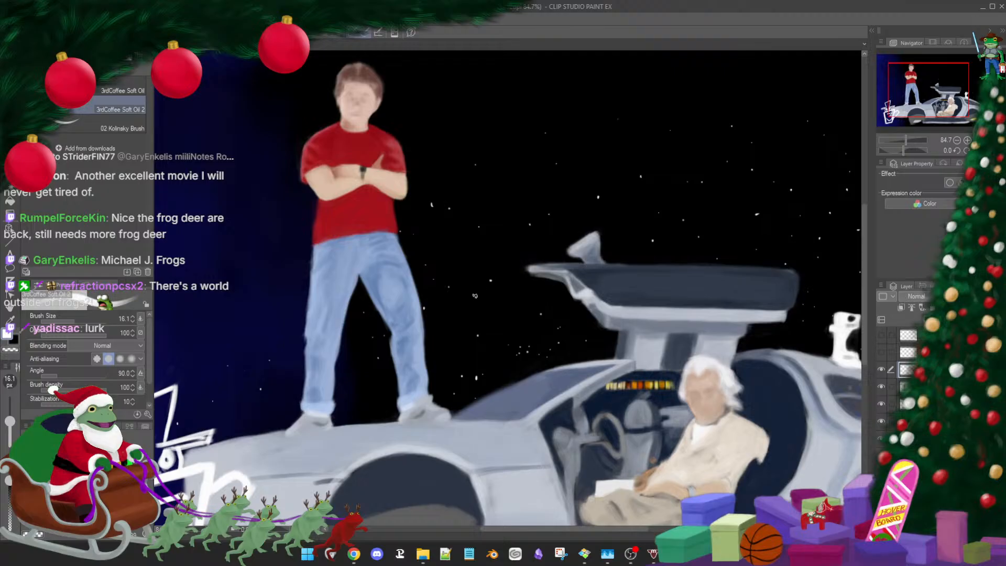
left_click_drag(477, 307, 485, 292)
scroll(486, 291, "up", 1)
scroll(485, 293, "down", 2)
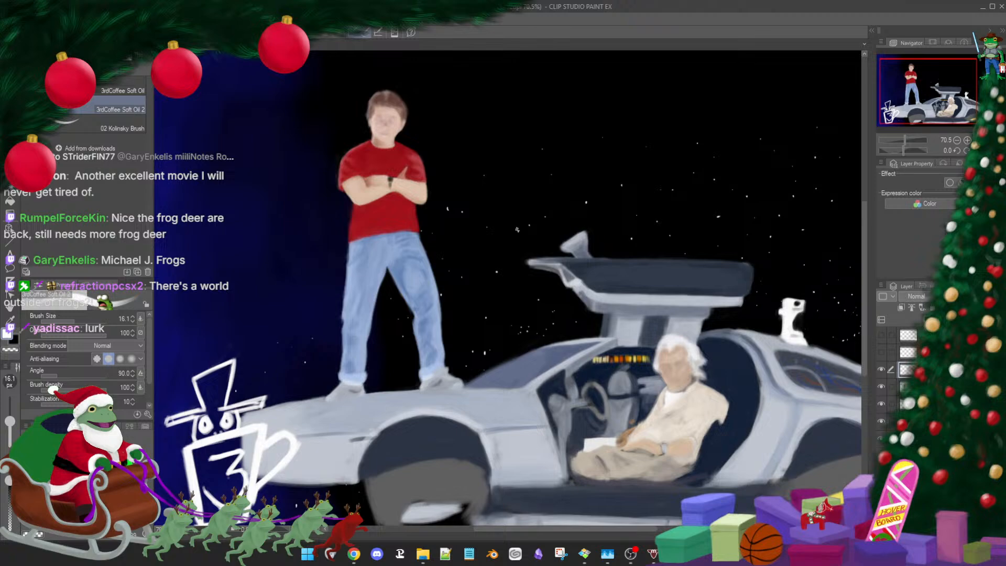
left_click_drag(557, 298, 550, 300)
left_click(551, 302, "ctrl")
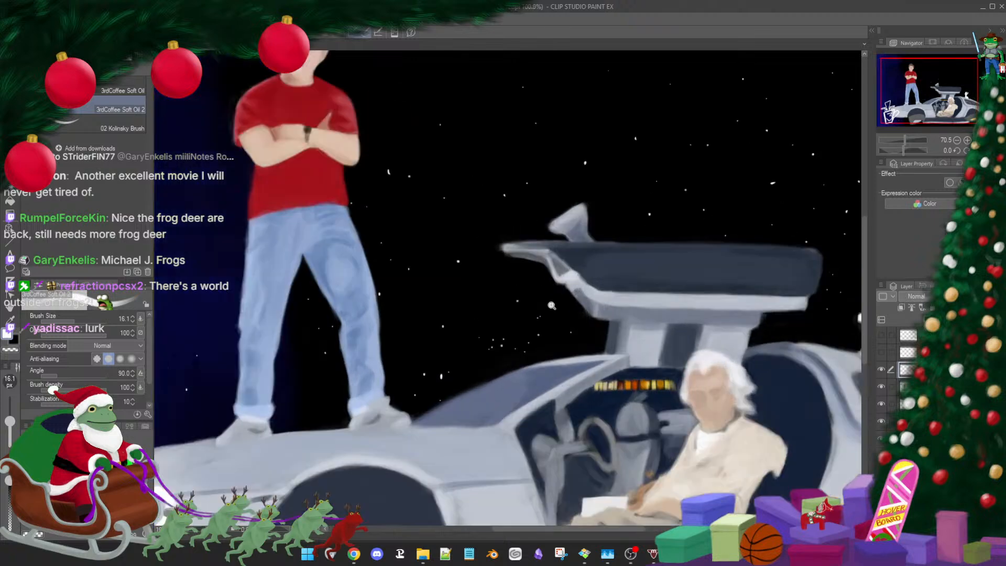
key("ctrl+0")
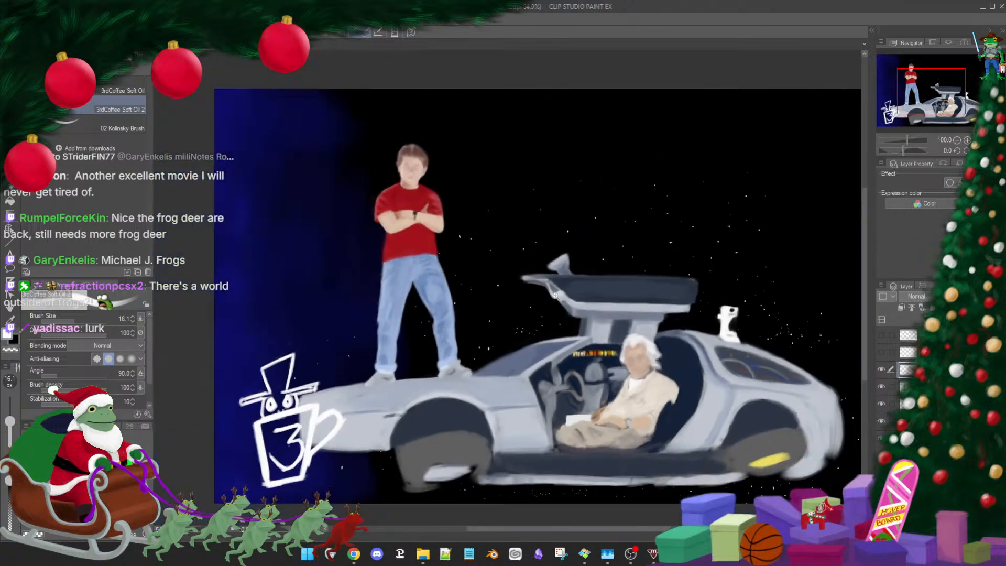
left_click_drag(601, 312, 558, 296)
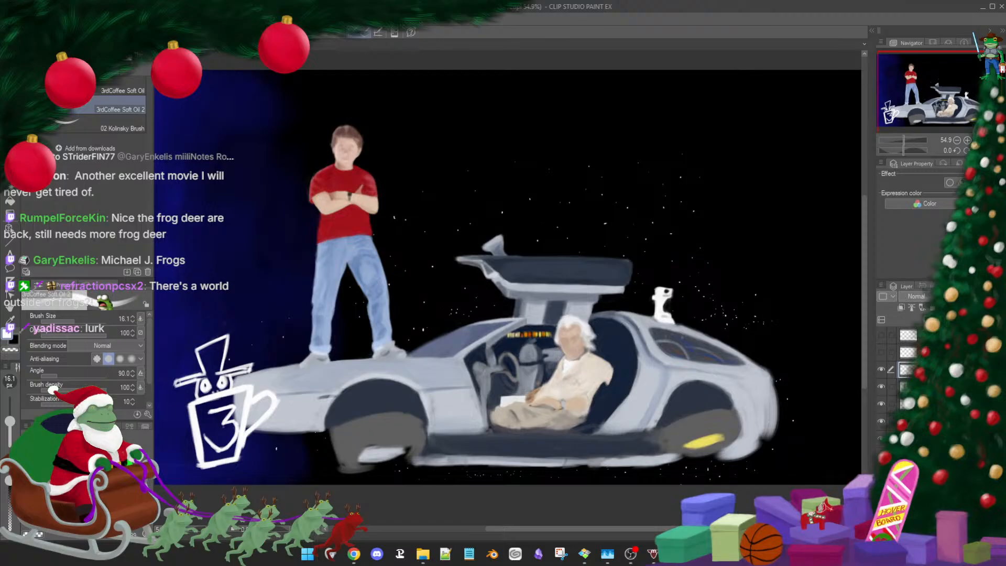
Switch to the car's layer, sample the pale grey of the bodywork and enlarge the soft oil brush to 30.8 px
left_click(935, 387)
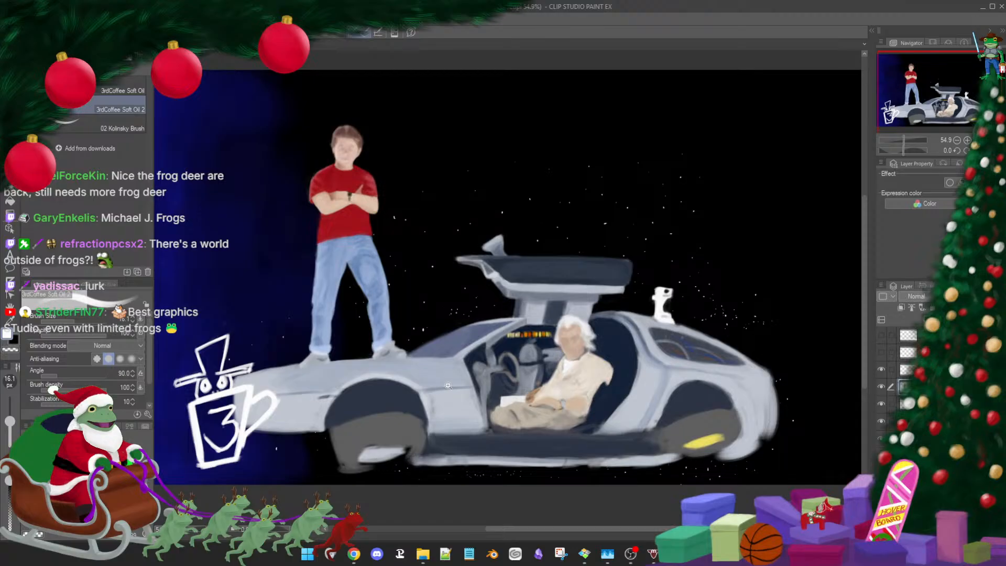
scroll(446, 388, "up", 3)
left_click_drag(407, 360, 487, 373)
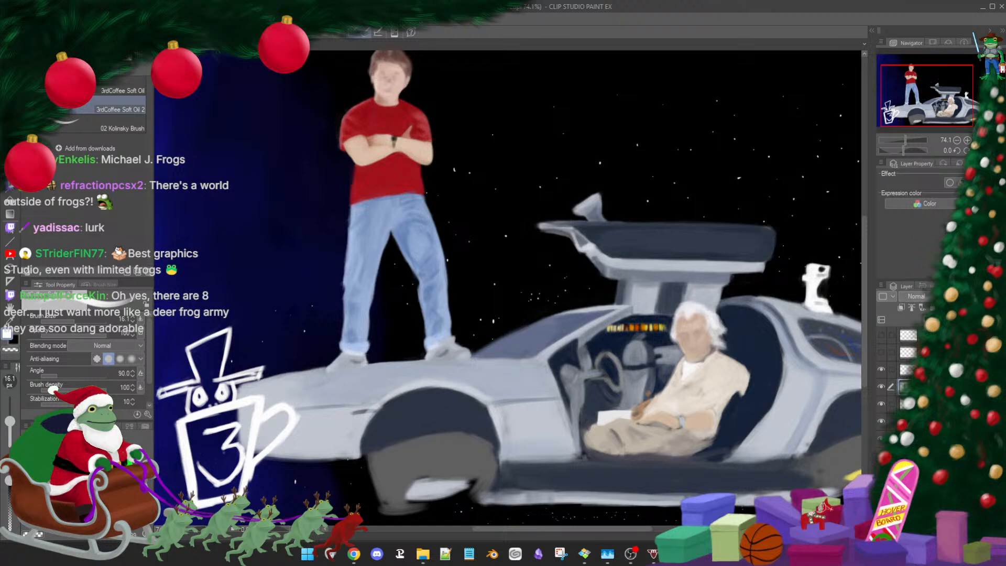
left_click(529, 415, "alt")
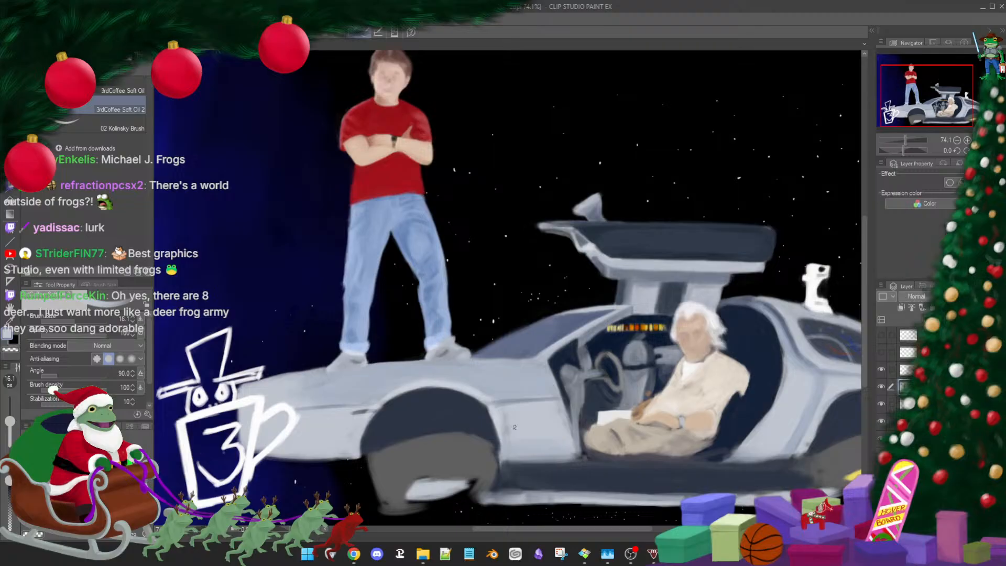
left_click_drag(520, 432, 526, 432)
scroll(636, 349, "down", 2)
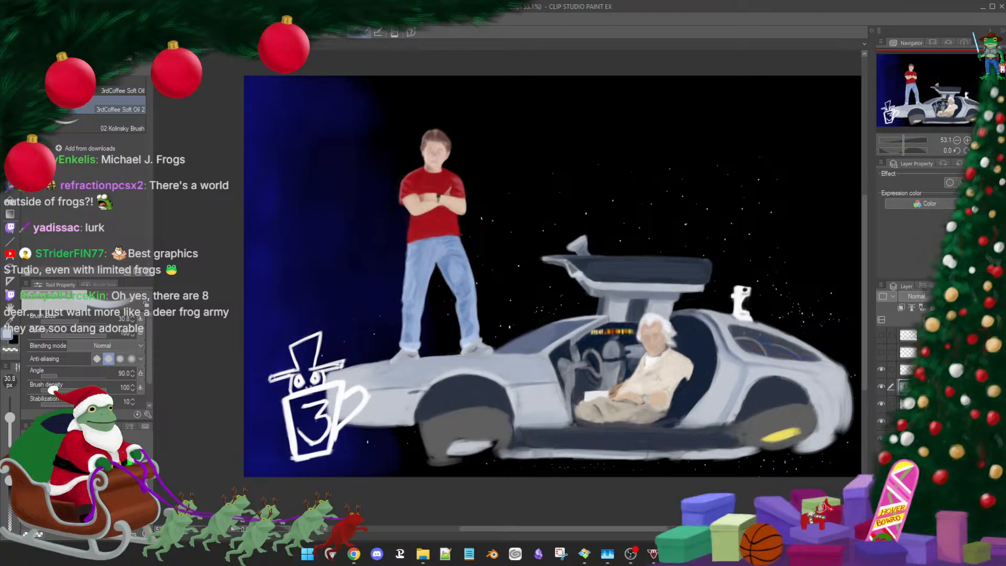
Lasso the cup character on its own layer, scale it to 133% width and 120% height, shift it toward the canvas edge and deselect
left_click(926, 369)
key("b")
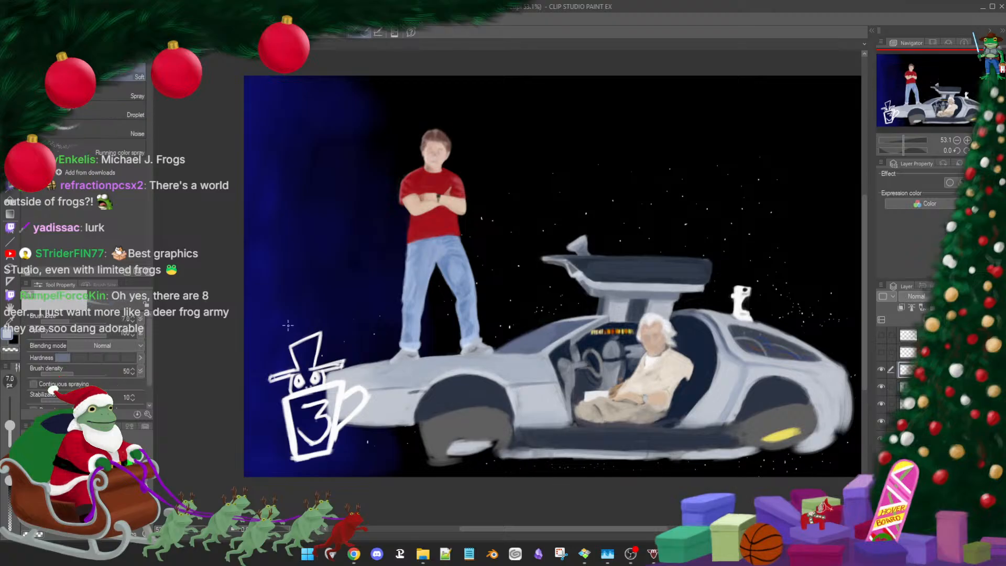
key("m")
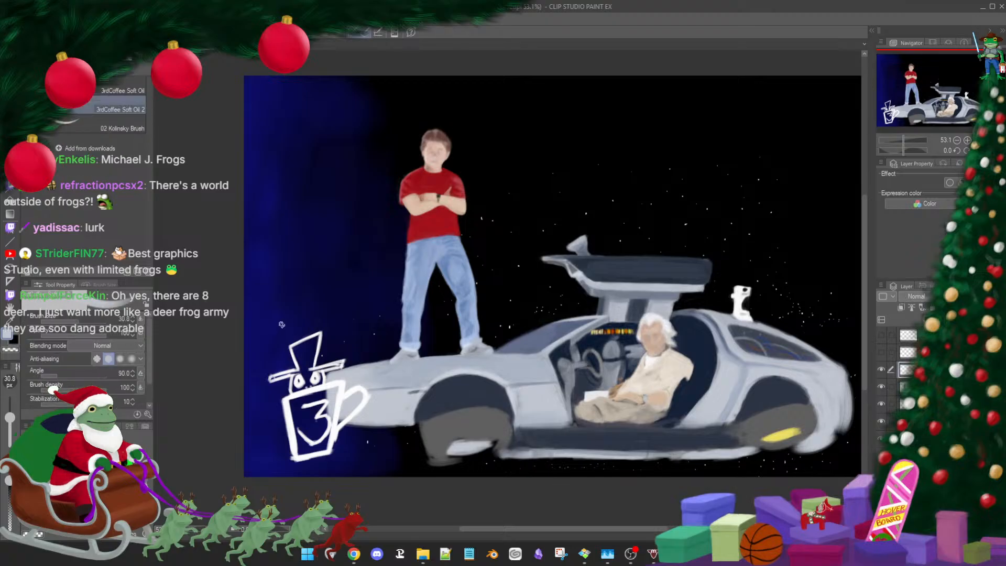
mouse_move(285, 320)
left_mouse_down()
mouse_move(246, 424)
mouse_move(380, 458)
mouse_move(371, 335)
mouse_move(289, 342)
left_mouse_up()
key("b")
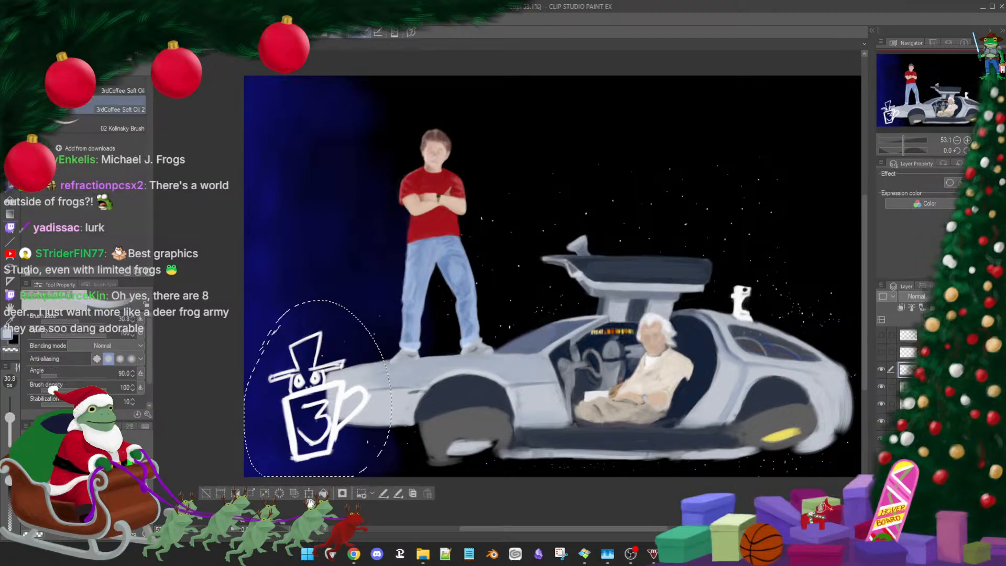
key("ctrl+t")
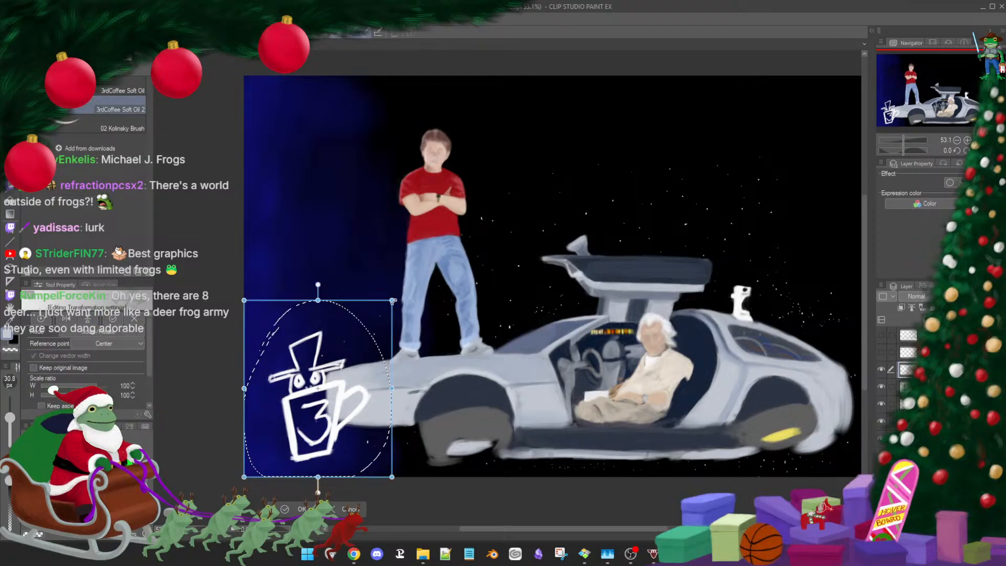
mouse_move(392, 300)
left_mouse_down()
mouse_move(450, 278)
mouse_move(441, 266)
left_mouse_up()
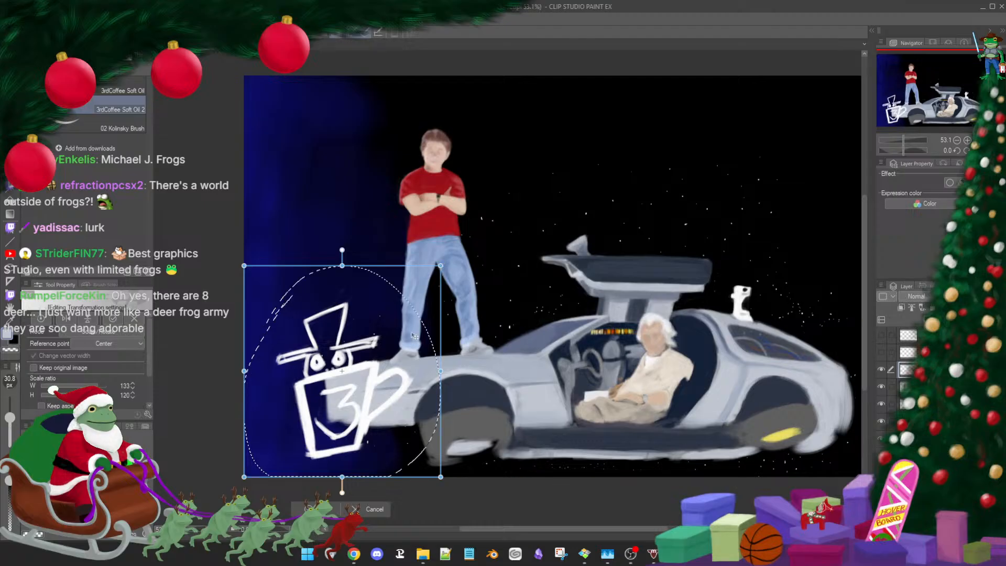
mouse_move(379, 411)
left_mouse_down()
mouse_move(365, 406)
mouse_move(352, 425)
mouse_move(357, 404)
left_mouse_up()
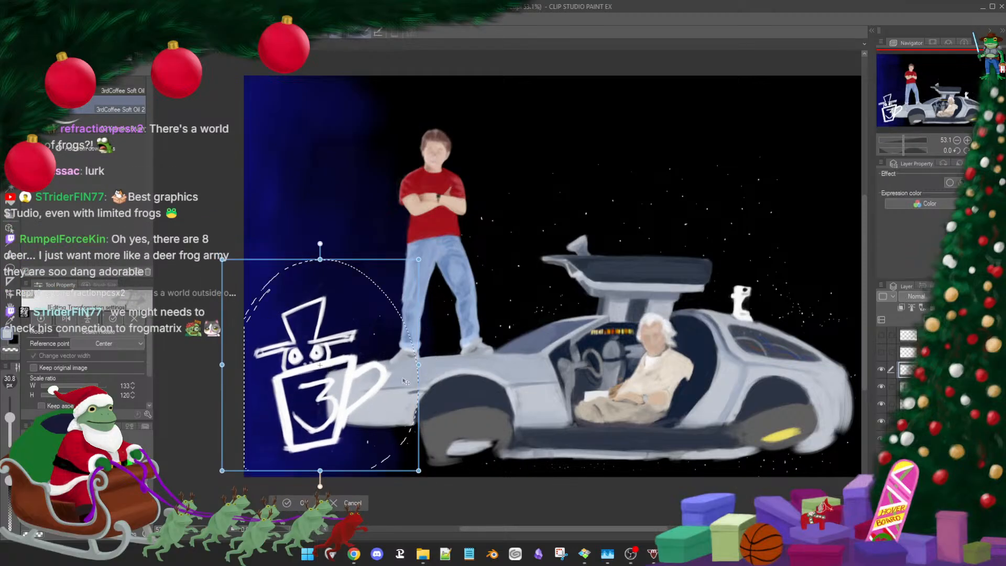
key("Return")
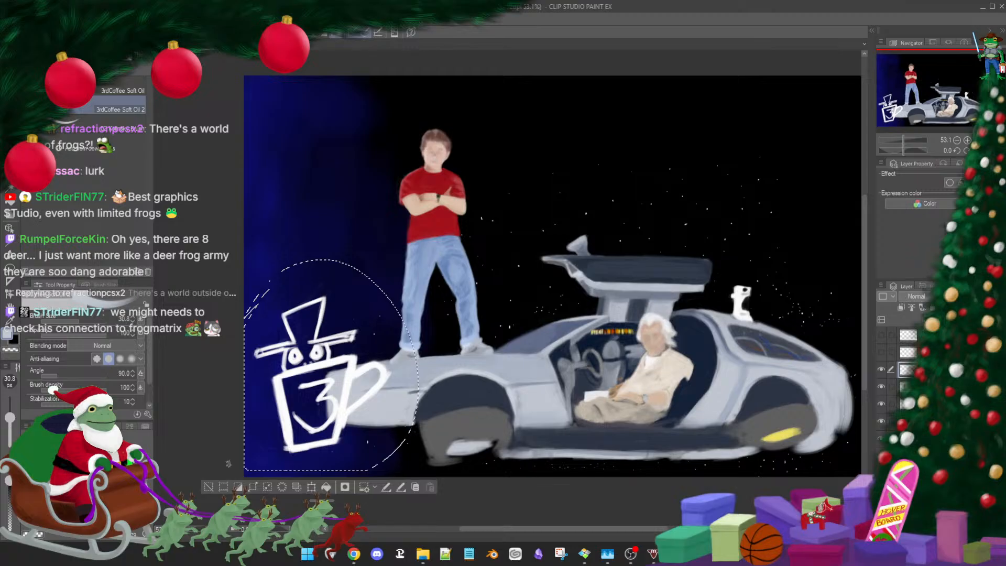
left_click(209, 486)
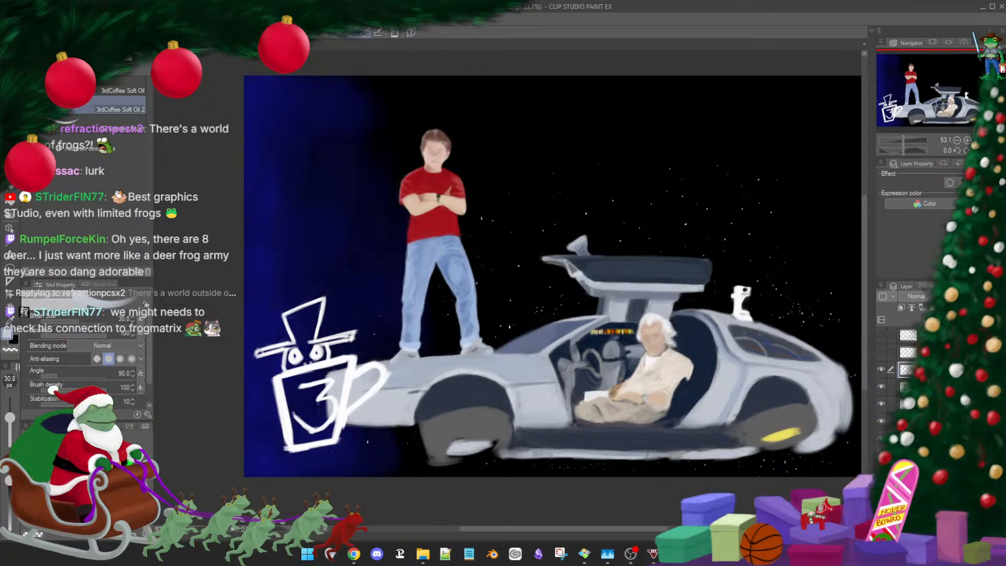
Return to the car's layer, reduce the soft oil brush to 18 px and choose a dark red paint colour
left_click(928, 386)
mouse_move(513, 363)
left_mouse_down()
mouse_move(530, 357)
mouse_move(519, 361)
left_mouse_up()
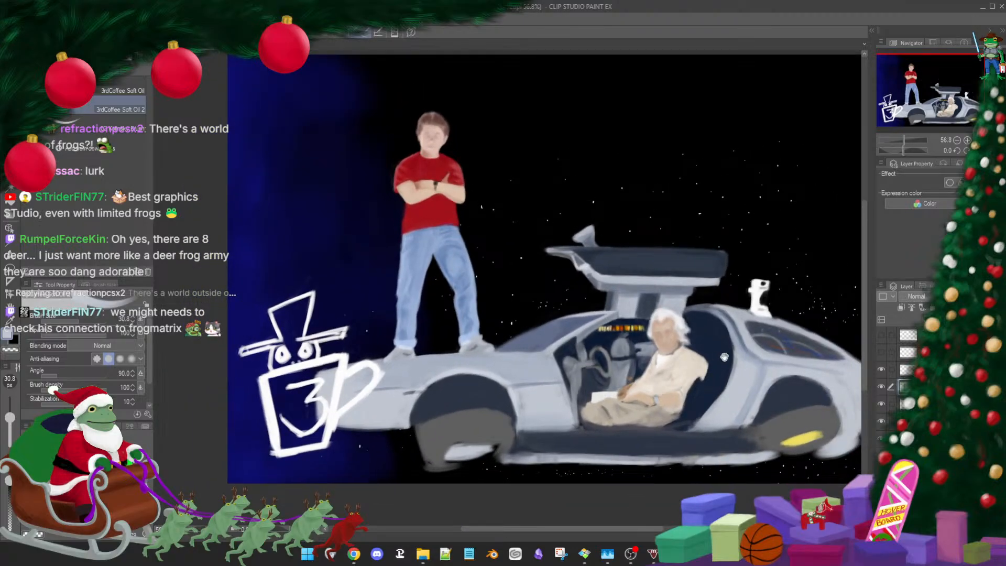
left_click_drag(728, 356, 631, 329)
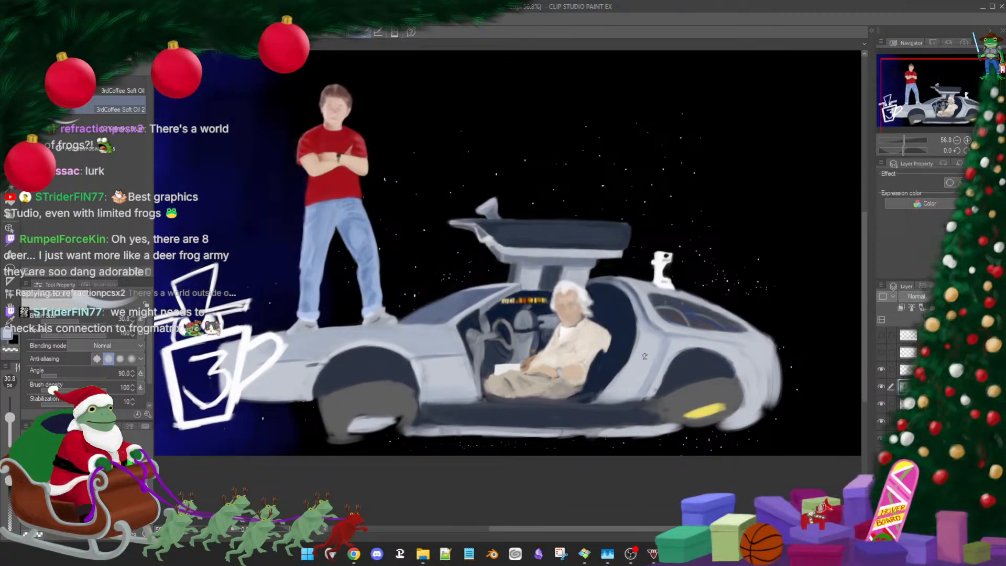
key("[")
key("[")
left_click_drag(615, 362, 614, 362)
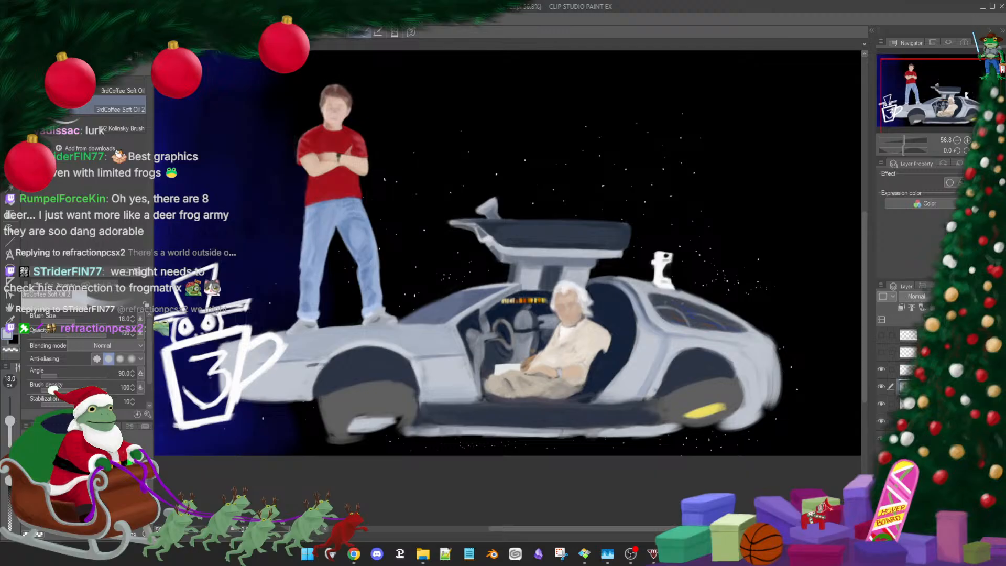
left_click(99, 471)
left_click(102, 474)
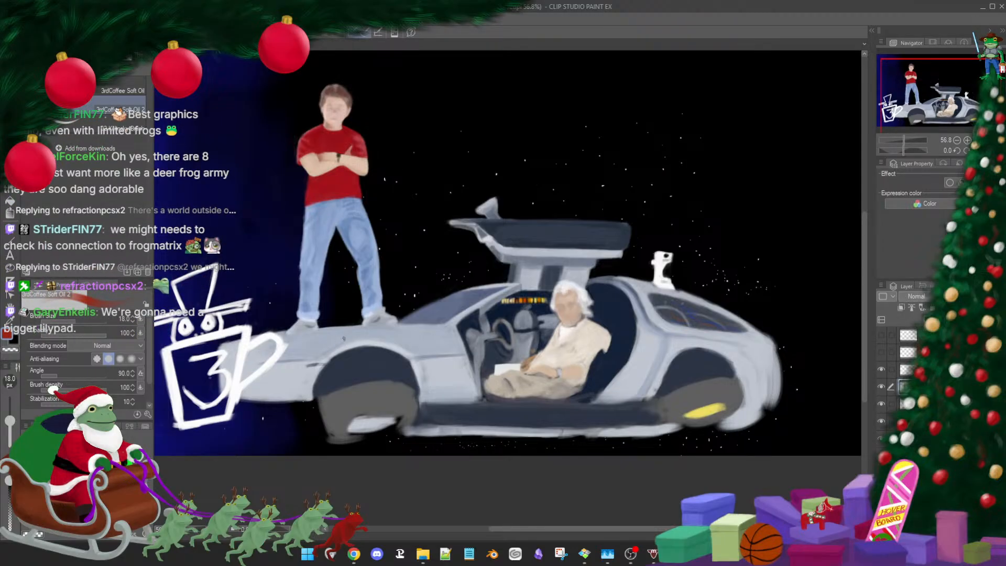
left_click_drag(338, 342, 364, 335)
left_click_drag(395, 339, 407, 344)
scroll(399, 342, "up", 3)
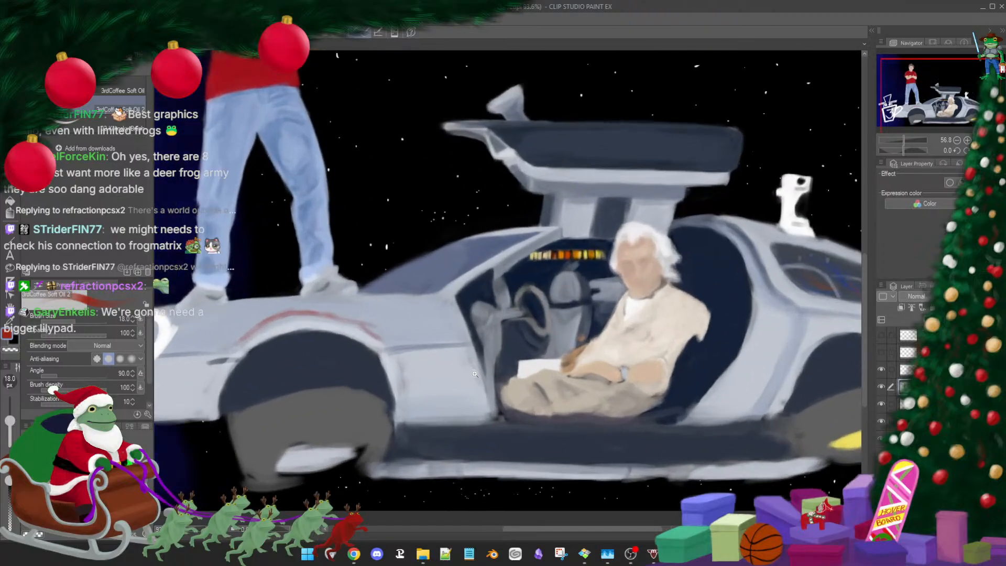
left_click_drag(401, 419, 539, 454)
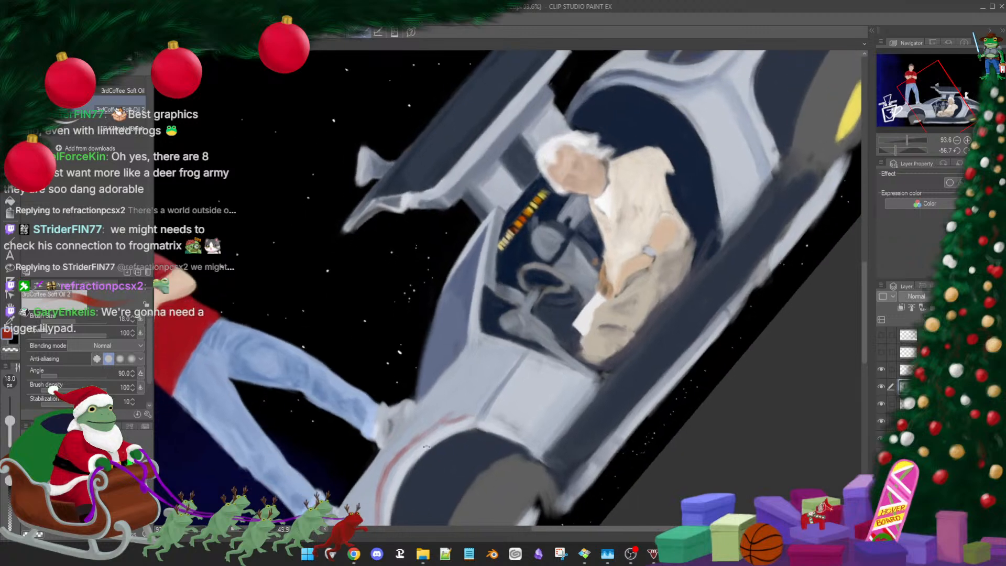
mouse_move(432, 439)
left_mouse_down()
mouse_move(454, 404)
mouse_move(418, 427)
left_mouse_up()
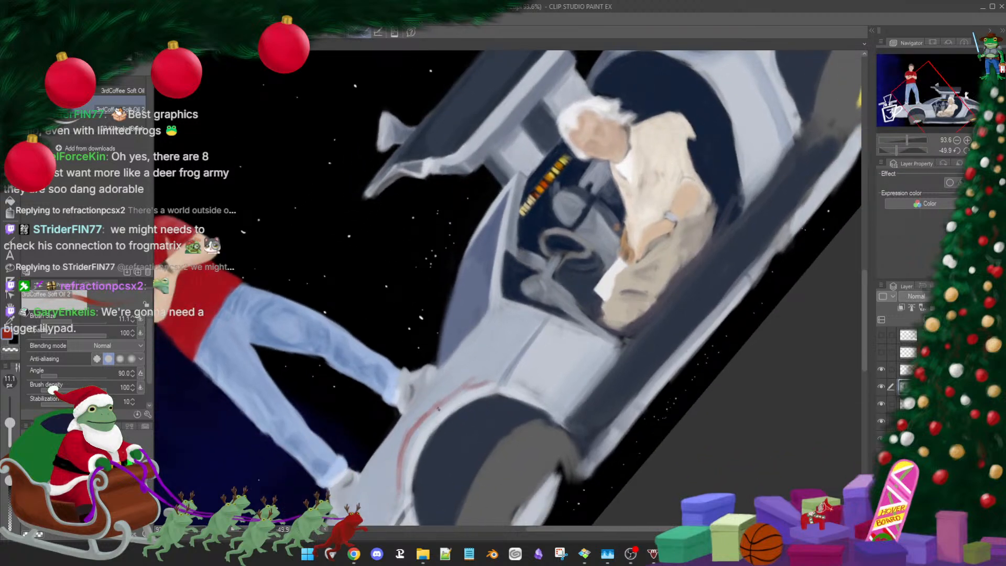
left_click_drag(491, 382, 407, 439)
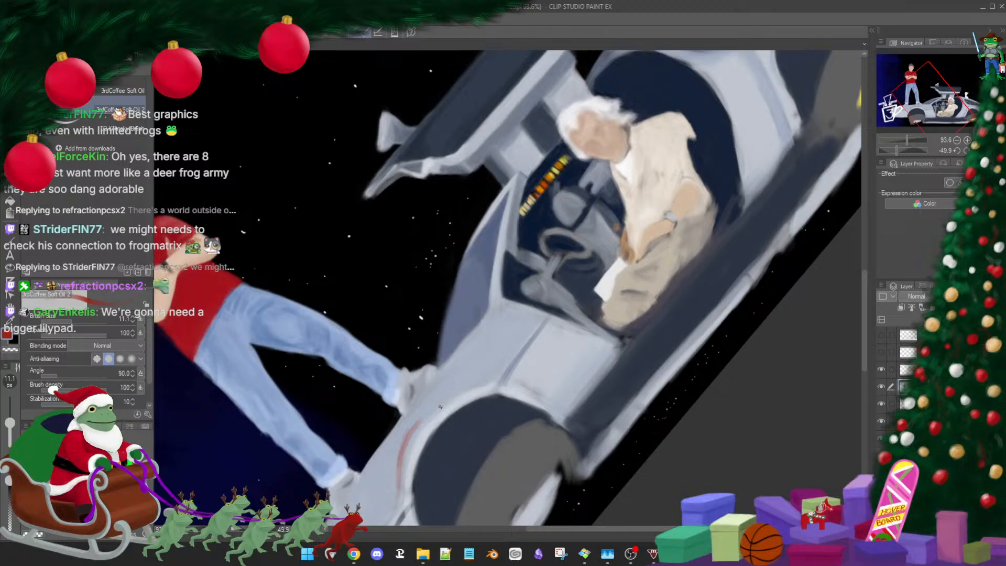
key("ctrl+z")
key("ctrl+z")
key("ctrl+z")
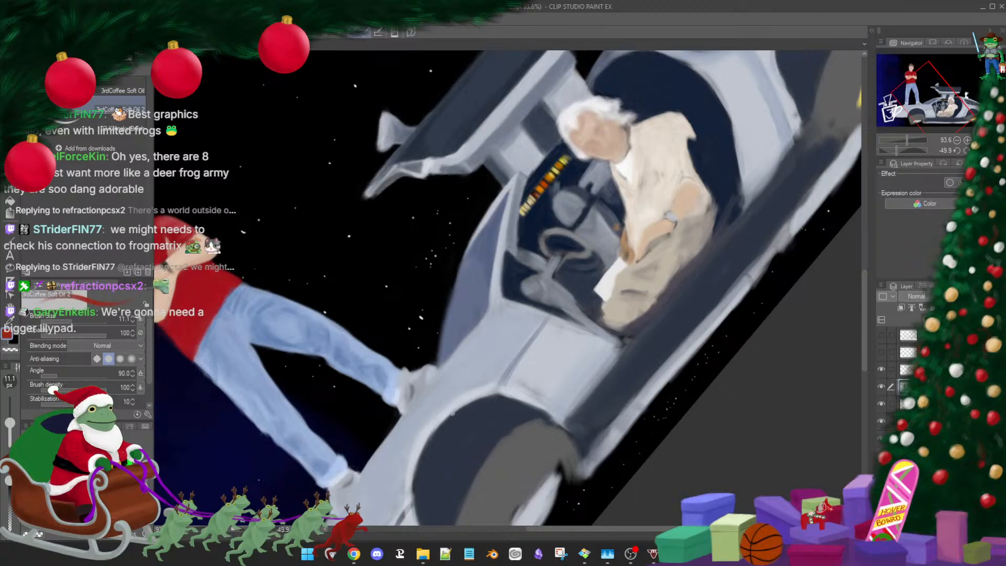
Paint a thin red cable curving down the car's front fender behind the front wheel arch to the sill
left_click_drag(444, 416, 436, 364)
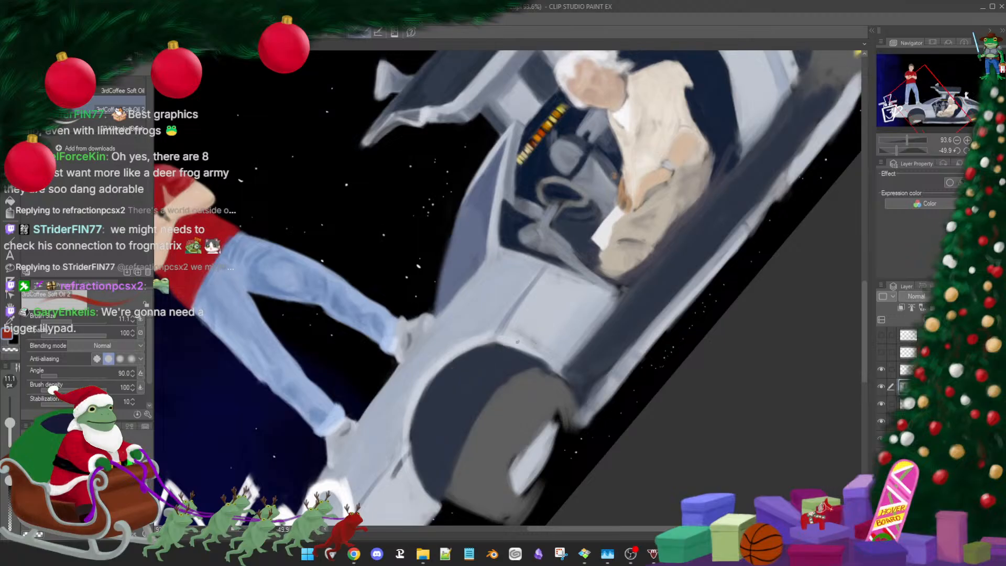
left_click_drag(470, 323, 516, 325)
left_click_drag(623, 378, 510, 419)
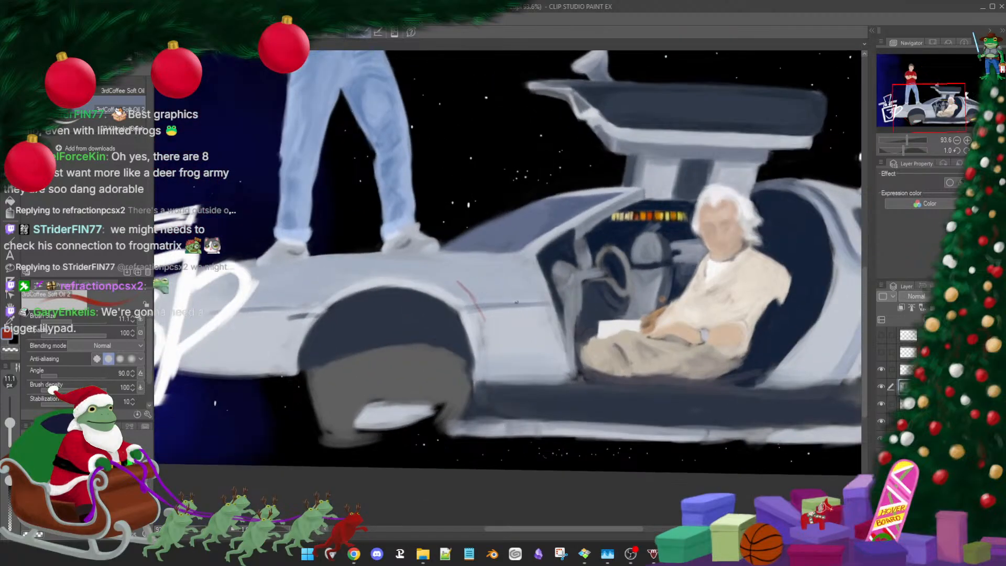
left_click_drag(474, 295, 484, 321)
left_click_drag(460, 285, 480, 310)
left_click_drag(486, 340, 489, 373)
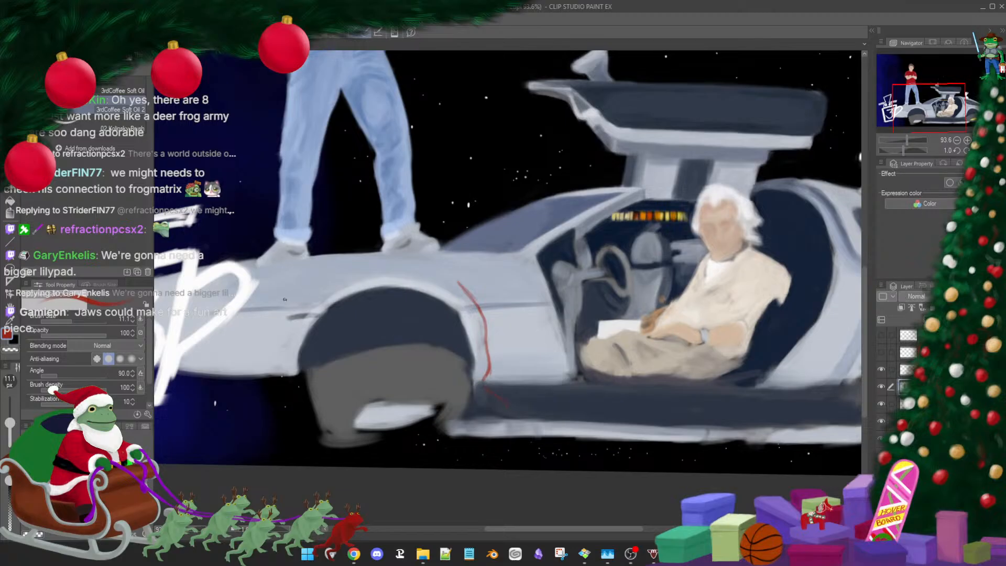
Extend the red cable over the top of the front wheel arch and along the fender toward the car's nose
mouse_move(300, 300)
left_mouse_down()
mouse_move(386, 269)
mouse_move(460, 283)
left_mouse_up()
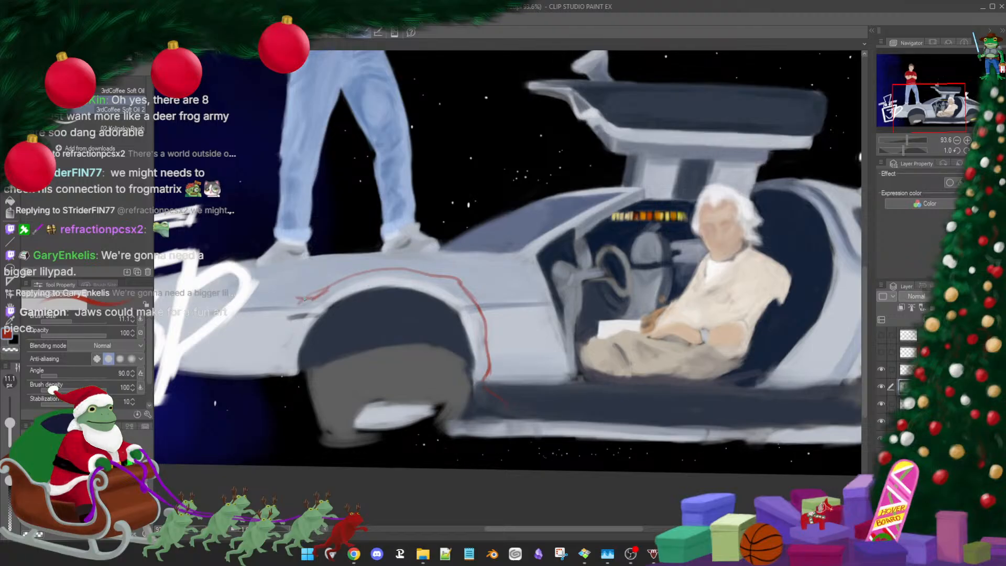
mouse_move(295, 297)
left_mouse_down()
mouse_move(246, 283)
mouse_move(209, 302)
left_mouse_up()
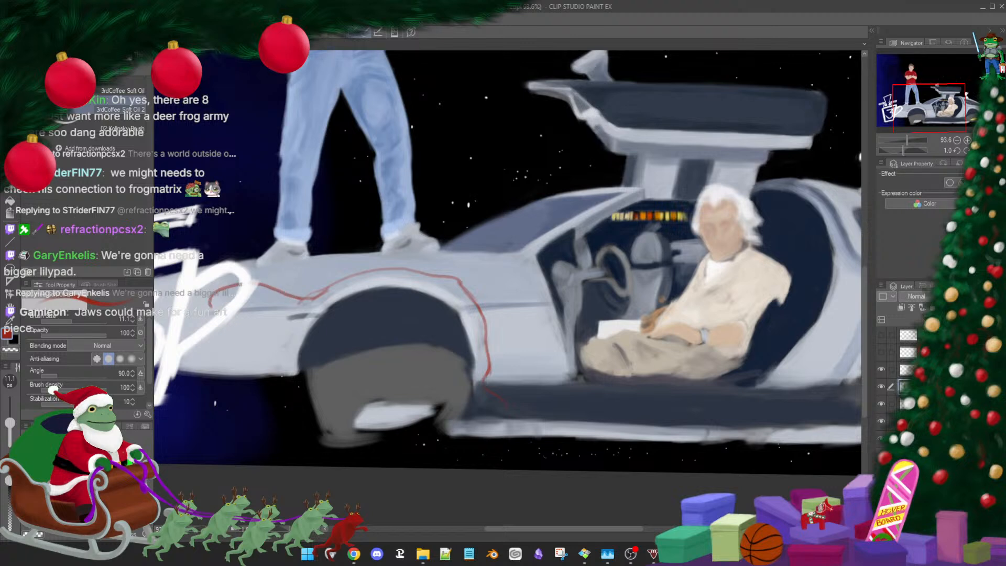
left_click_drag(245, 282, 185, 298)
Paint a dark blue cable and a whitish one alongside the red cable, following it over the wheel arch and down to the sill
left_click_drag(338, 350, 347, 321)
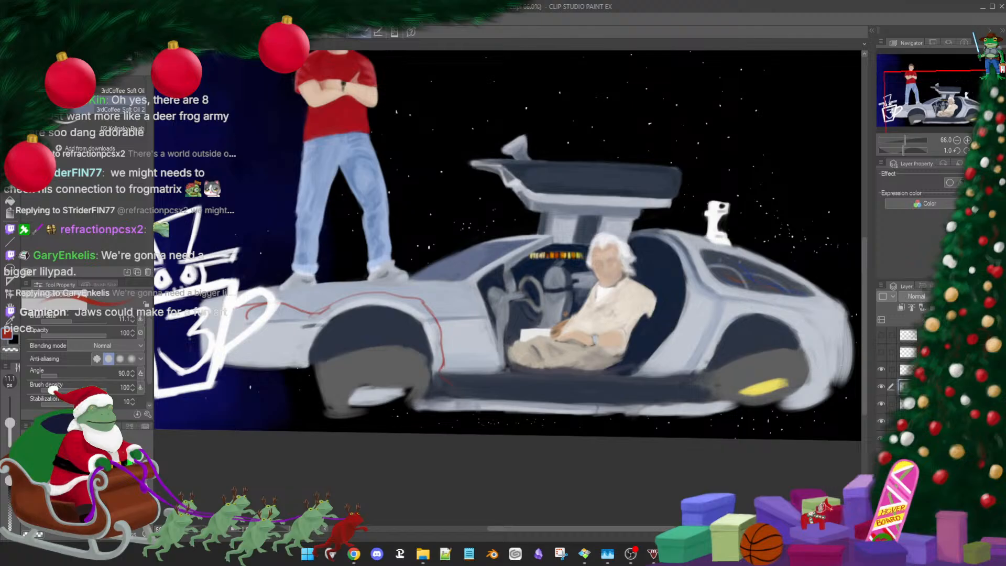
left_click(47, 501)
left_click_drag(281, 306, 306, 314)
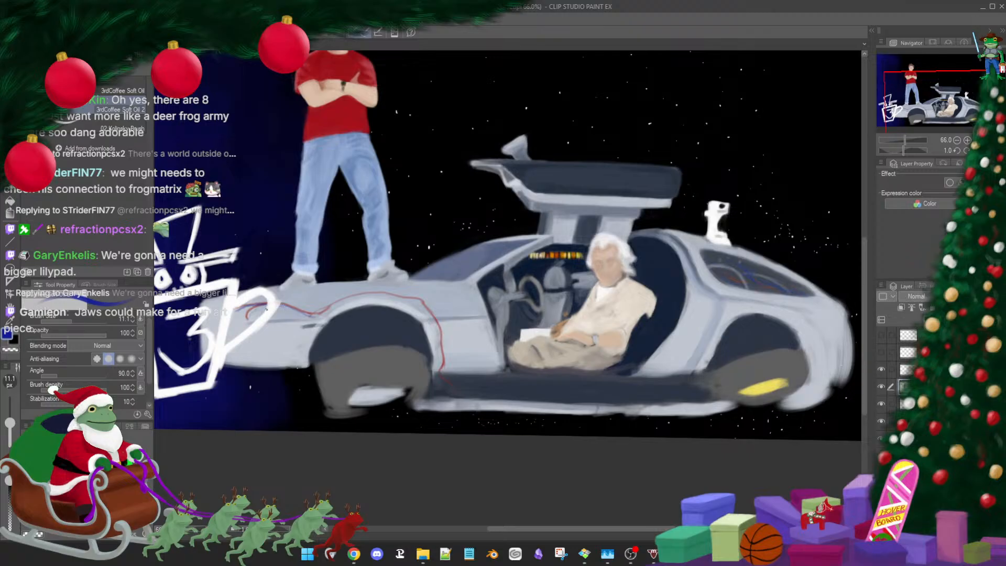
mouse_move(261, 306)
left_mouse_down()
mouse_move(310, 315)
mouse_move(361, 295)
mouse_move(422, 294)
left_mouse_up()
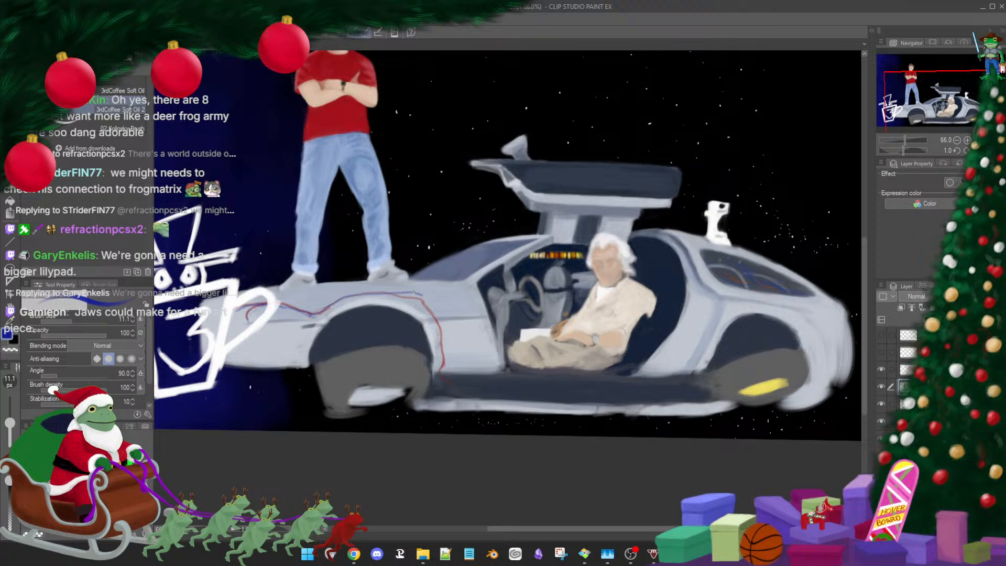
key("ctrl+z")
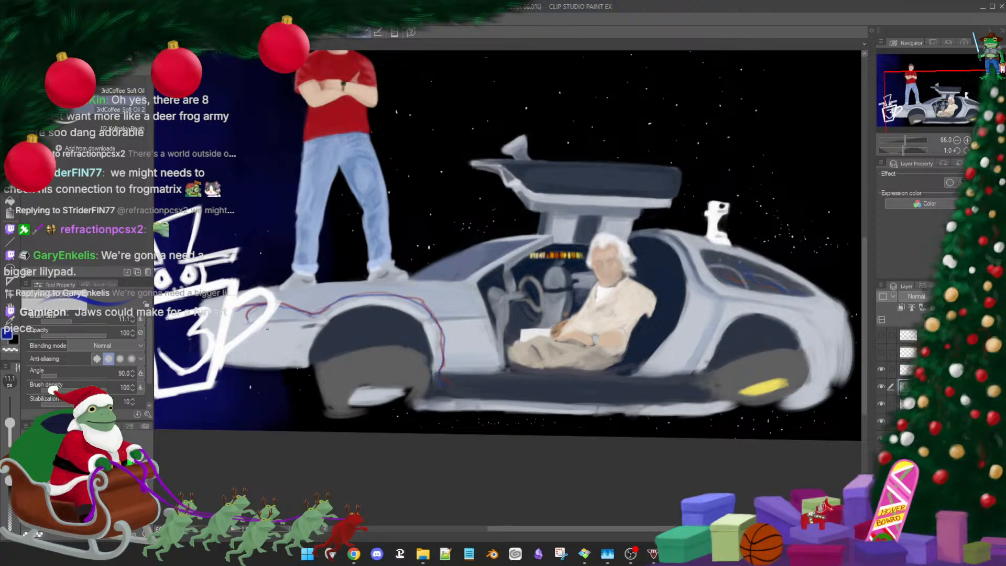
left_click(457, 346, "alt")
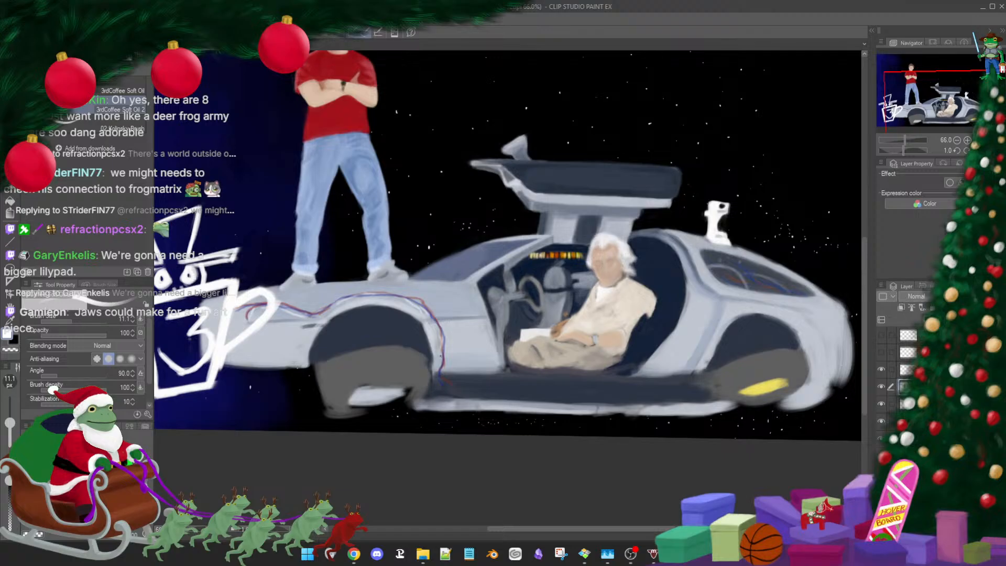
left_click_drag(443, 373, 461, 393)
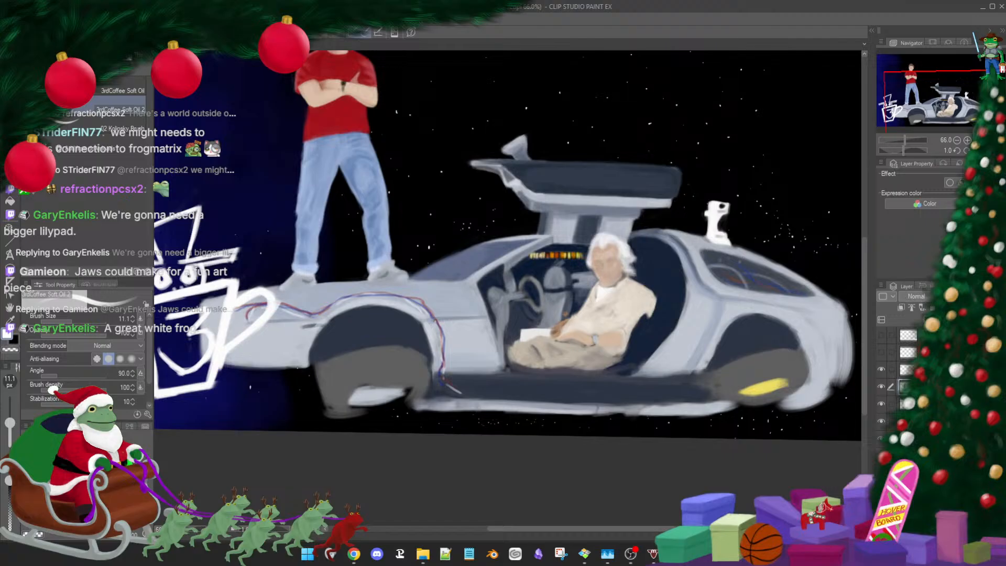
Undo all the whitish, dark blue and red cable strokes painted over the front wheel arch and fender
key("ctrl+z")
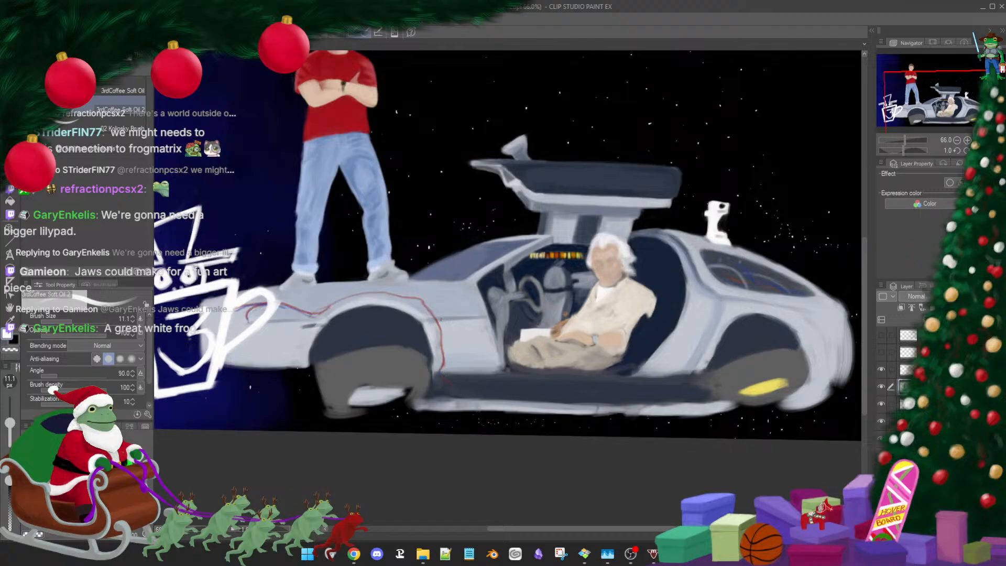
key("ctrl+z")
key("ctrl+z")
key("ctrl+z")
key("ctrl+z")
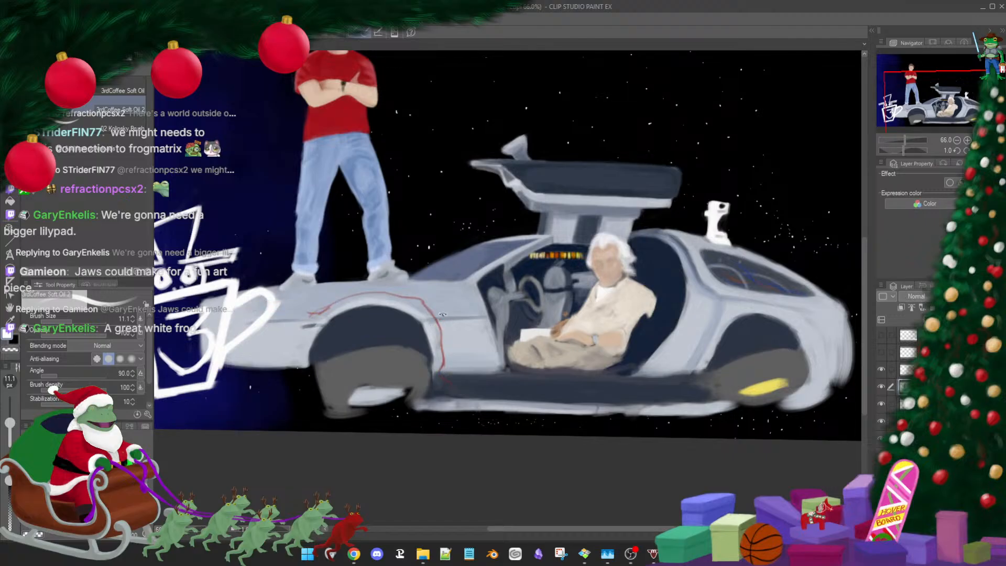
key("ctrl+z")
key("ctrl+z")
key("ctrl+z")
key("ctrl+z")
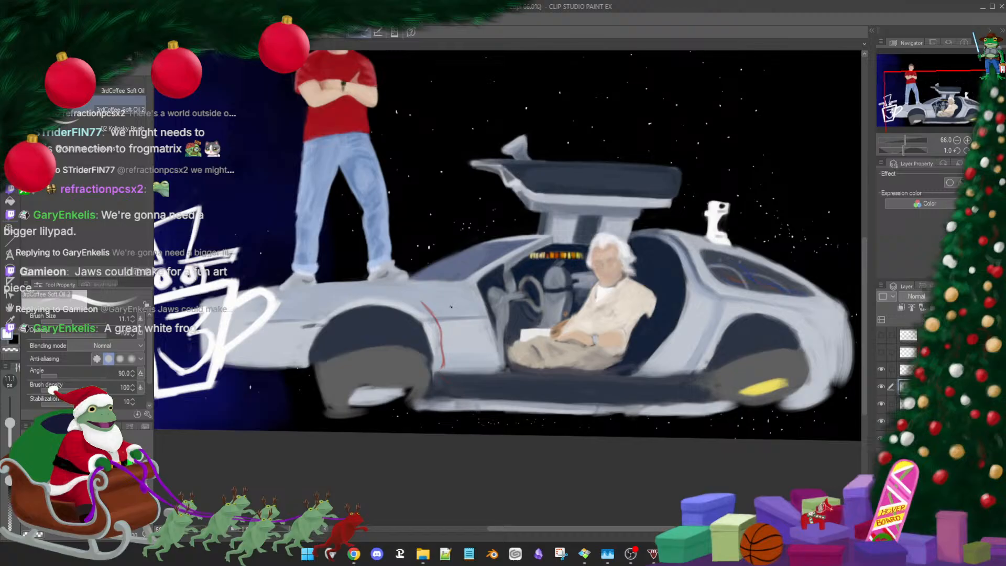
key("ctrl+z")
key("ctrl+z")
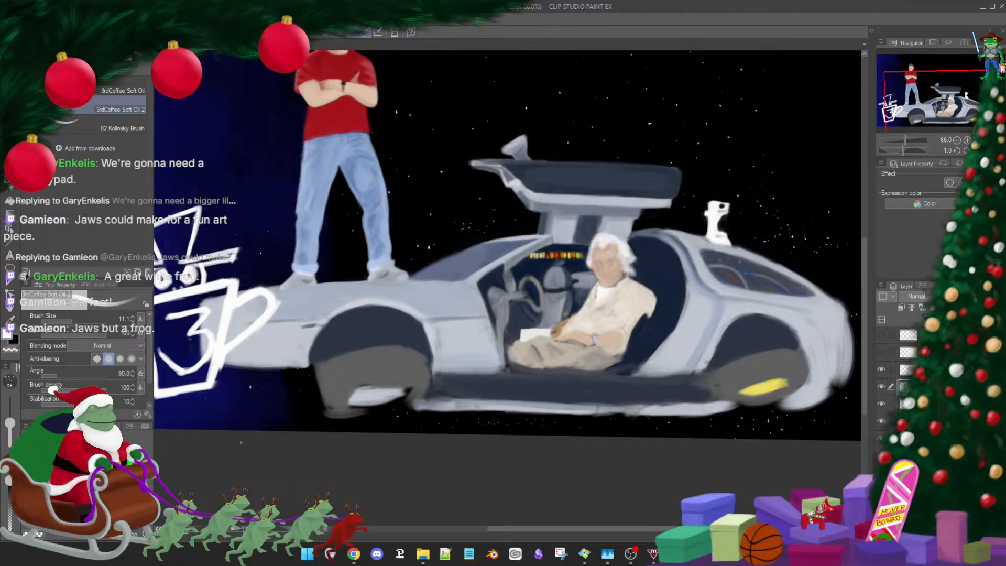
left_click_drag(547, 303, 537, 314)
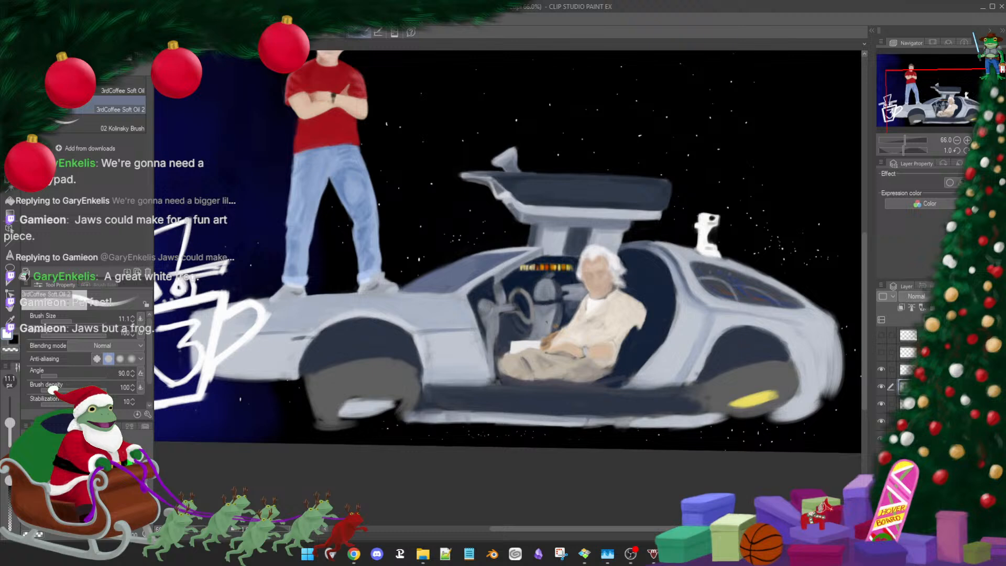
scroll(546, 320, "down", 2)
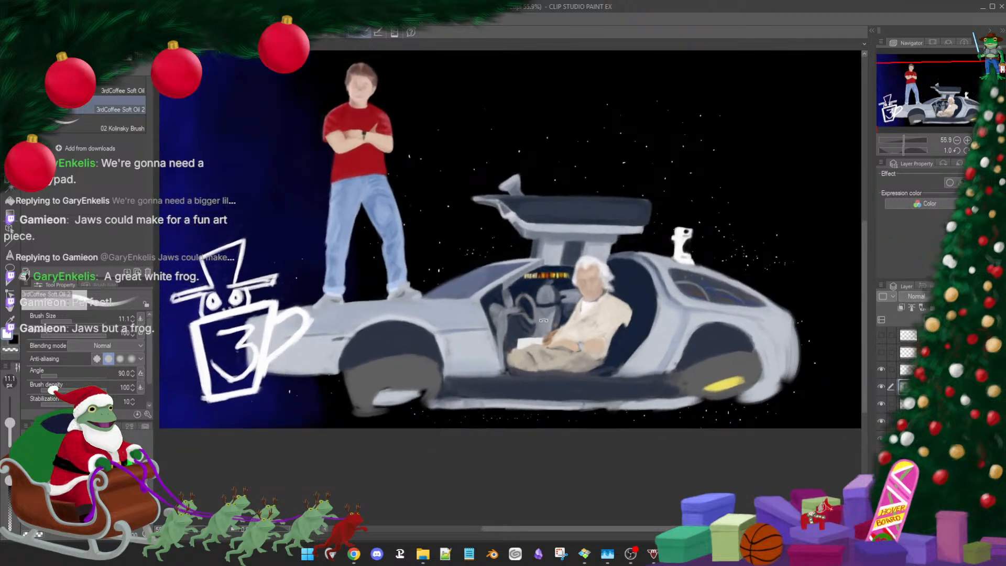
scroll(544, 320, "down", 1)
left_click_drag(548, 271, 539, 324)
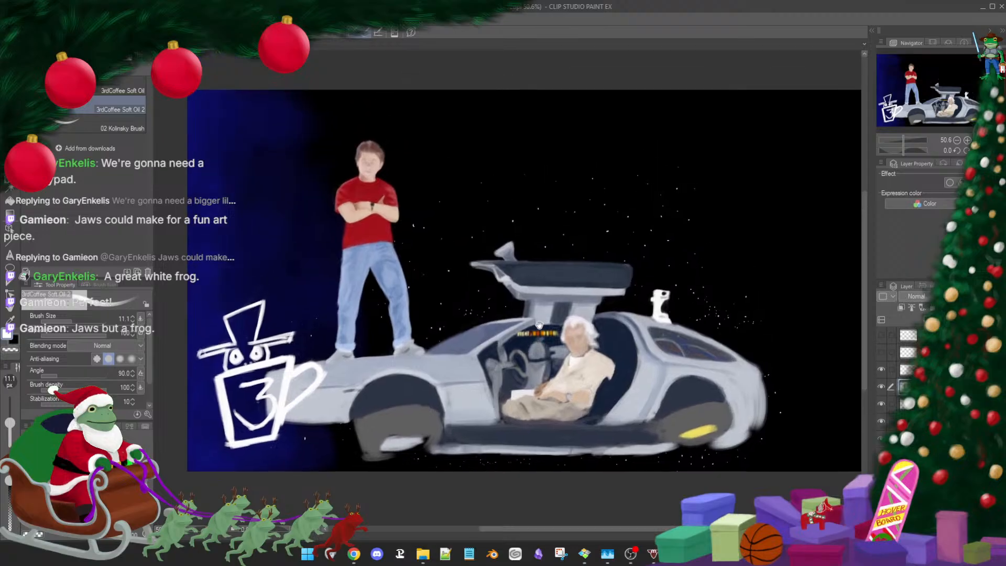
scroll(539, 324, "up", 2)
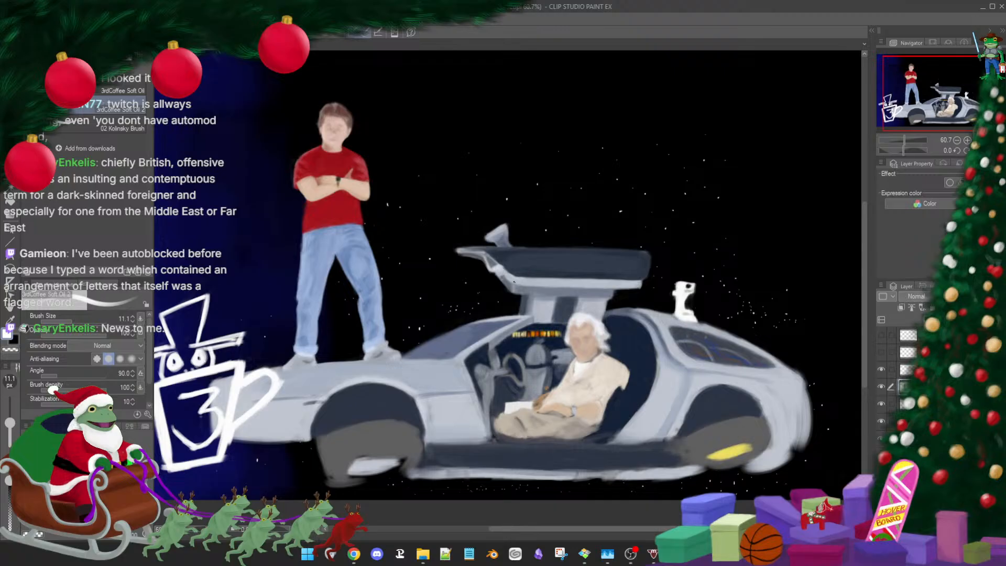
Sample the light grey of the bodywork and touch up the front upper edge of the car's front wheel arch
mouse_move(544, 303)
left_mouse_down()
mouse_move(560, 309)
mouse_move(545, 313)
left_mouse_up()
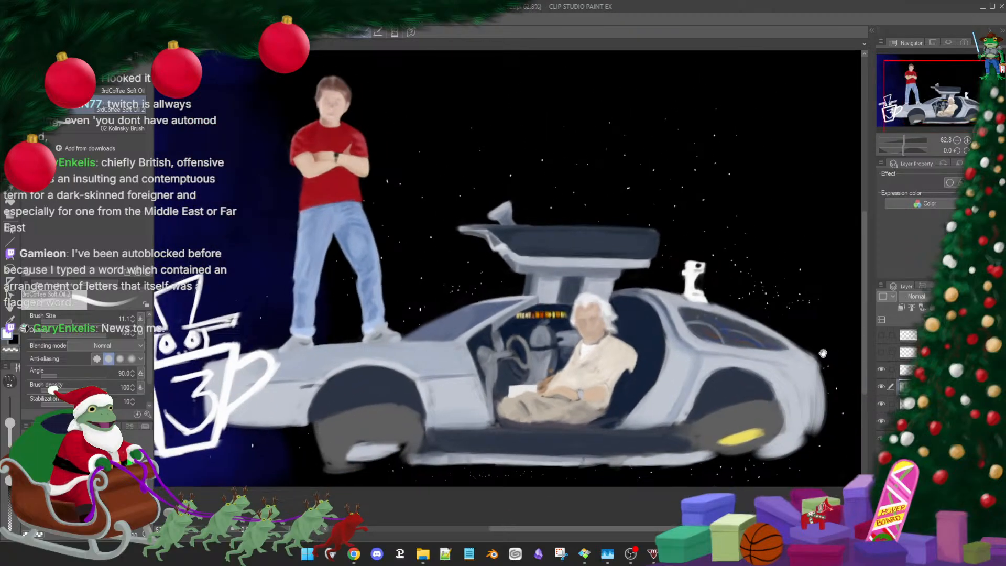
left_click_drag(570, 353, 580, 351)
left_click_drag(497, 371, 546, 370)
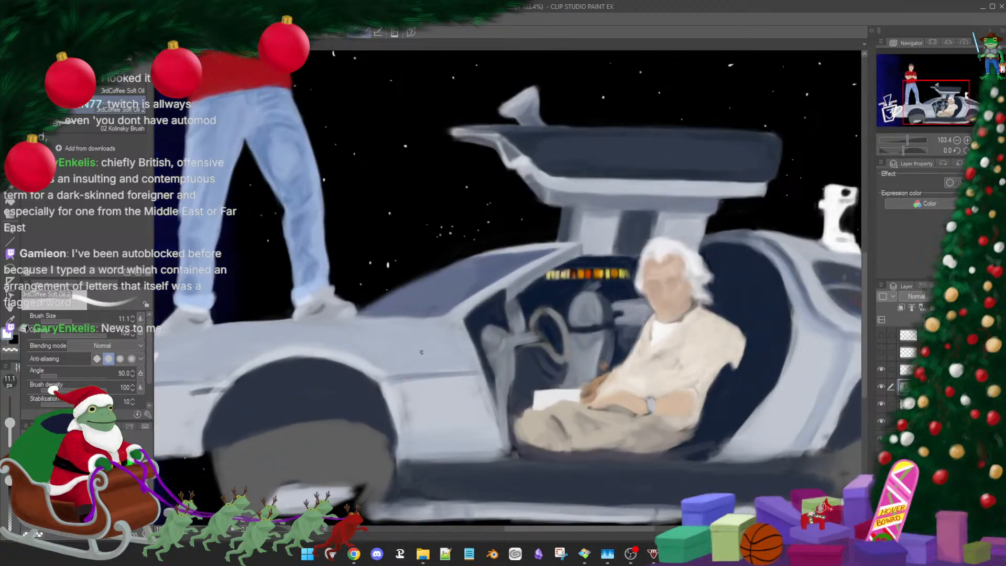
left_click_drag(407, 360, 455, 357)
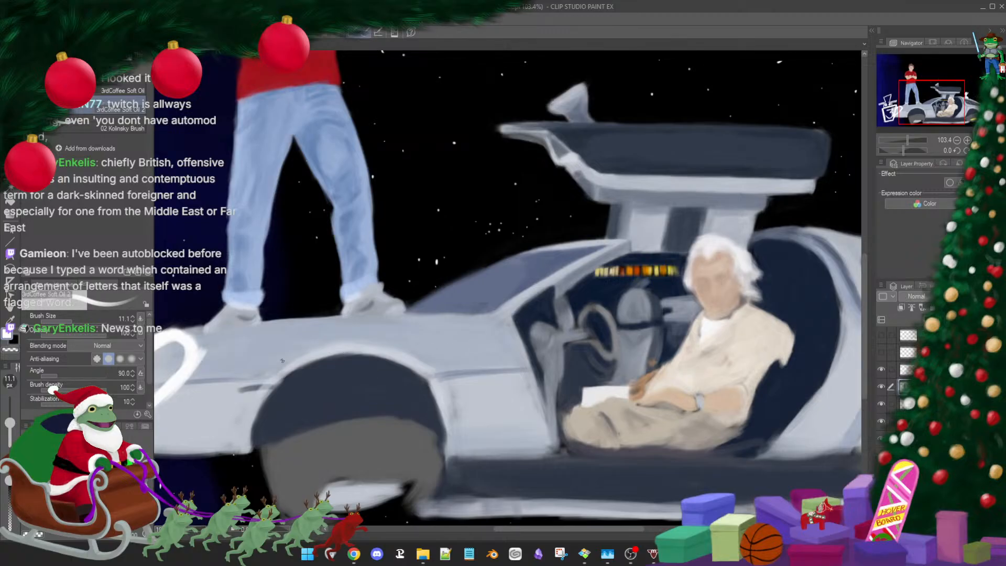
left_click(307, 361, "alt")
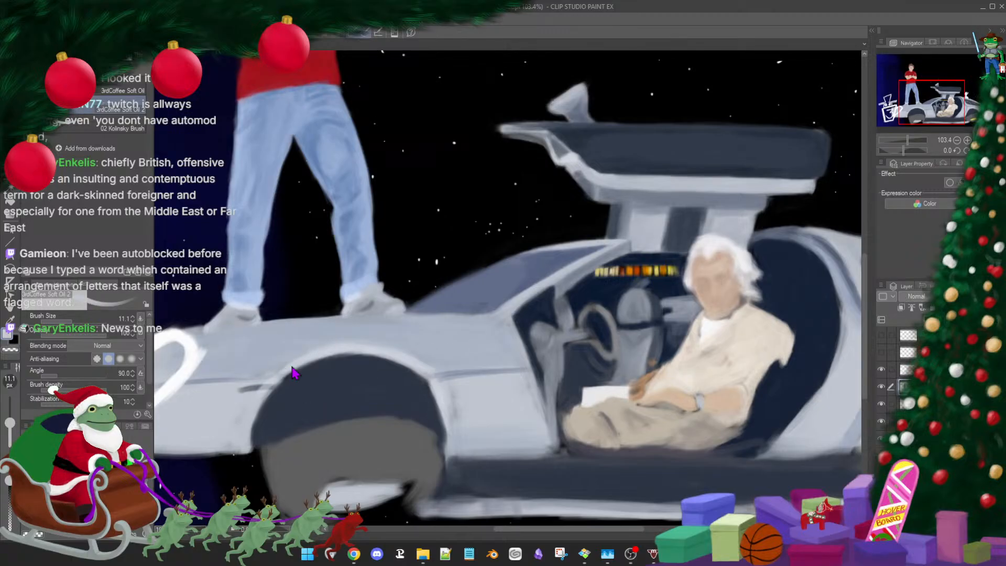
left_click_drag(294, 372, 298, 362)
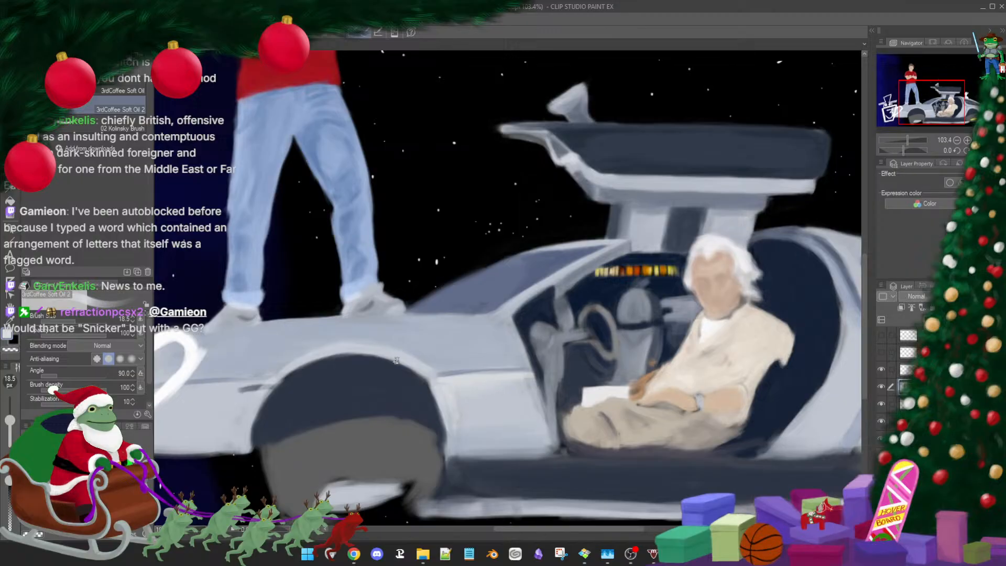
Refine the light rim along the front wheel arch's forward edge at 13.7 px and touch up the adjoining fender in its own grey
left_click_drag(367, 418, 453, 469)
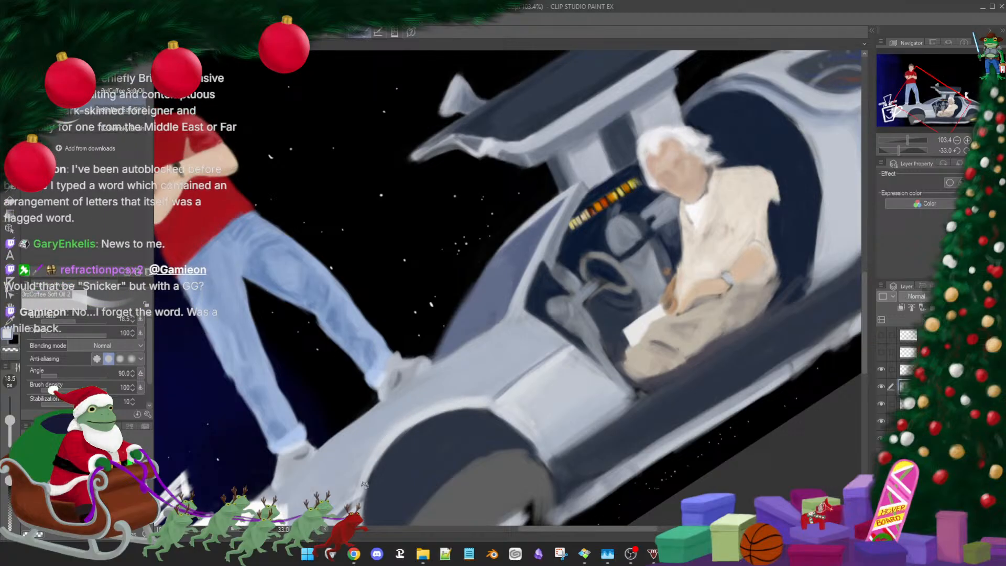
left_click_drag(388, 457, 411, 324)
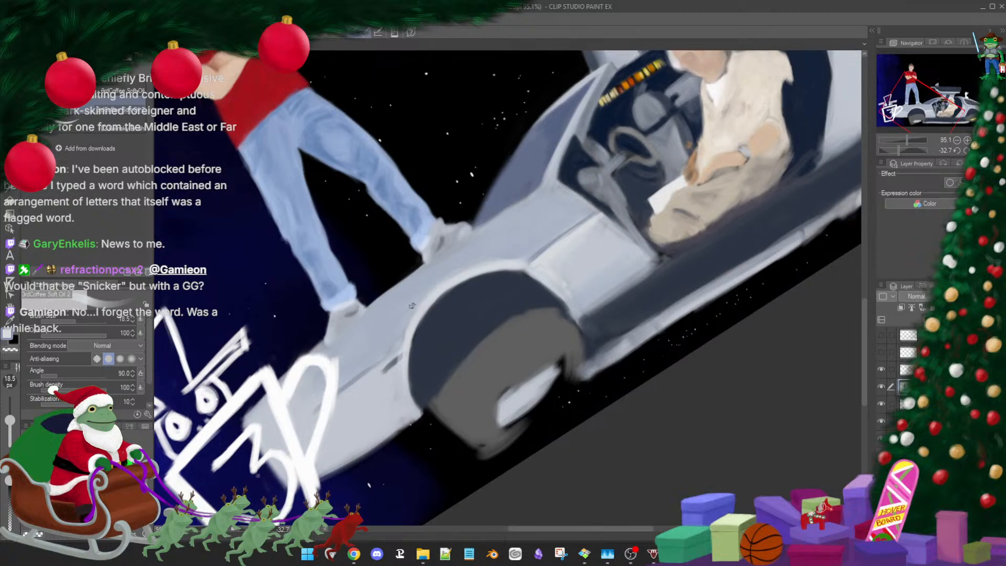
left_click(442, 317)
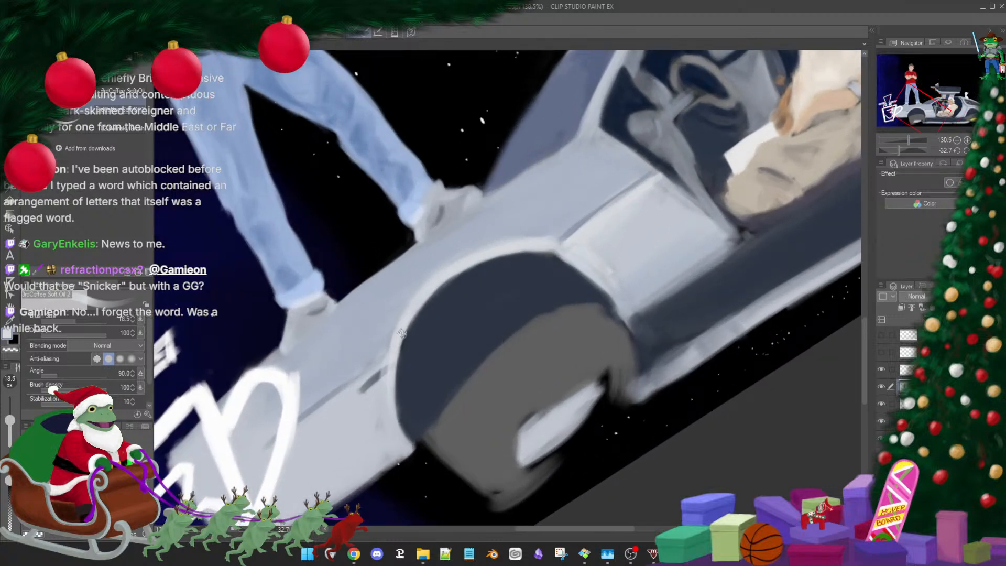
key("[")
left_click_drag(392, 354, 400, 437)
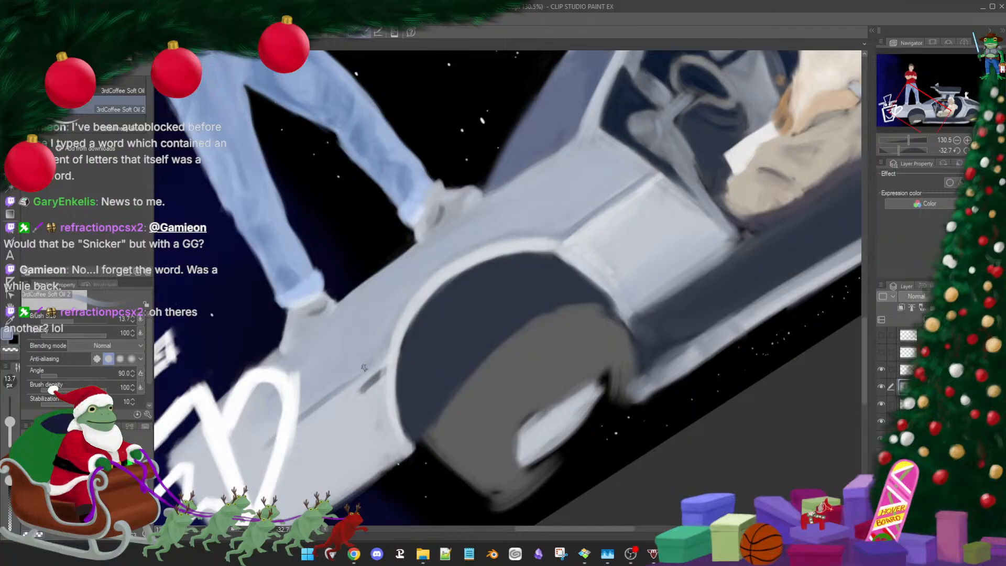
left_click(381, 349, "alt")
left_click_drag(377, 342, 393, 335)
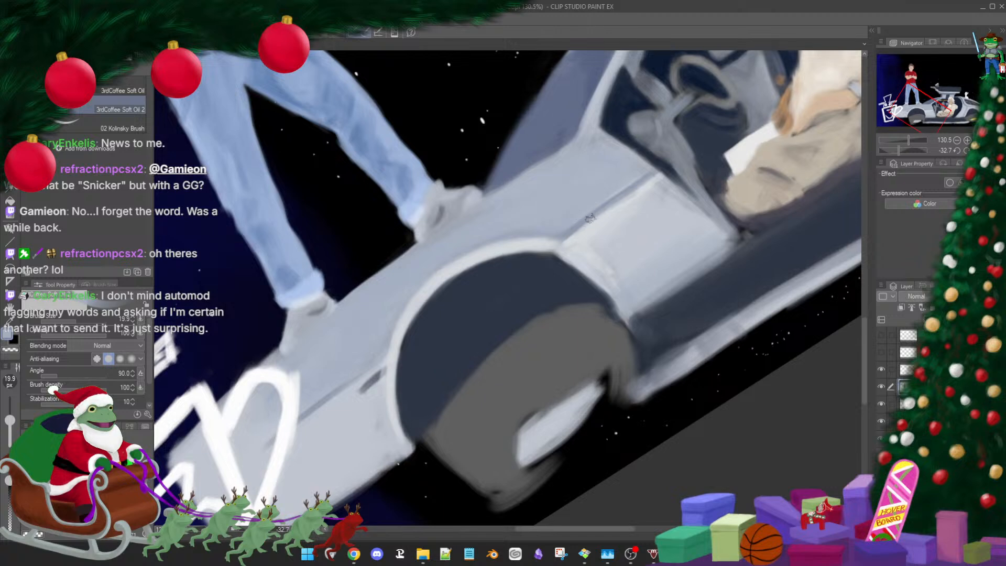
Straighten the rotated canvas and refine the light rim along the wheel arch's upper front, setting the soft oil brush to 16.5 px
key("bracketleft")
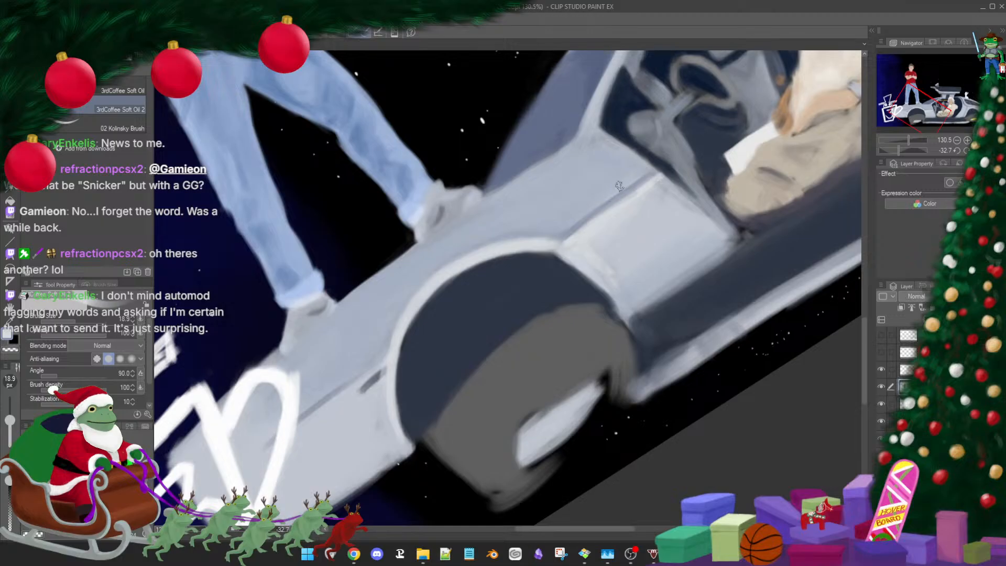
key("bracketright")
key("asciicircum")
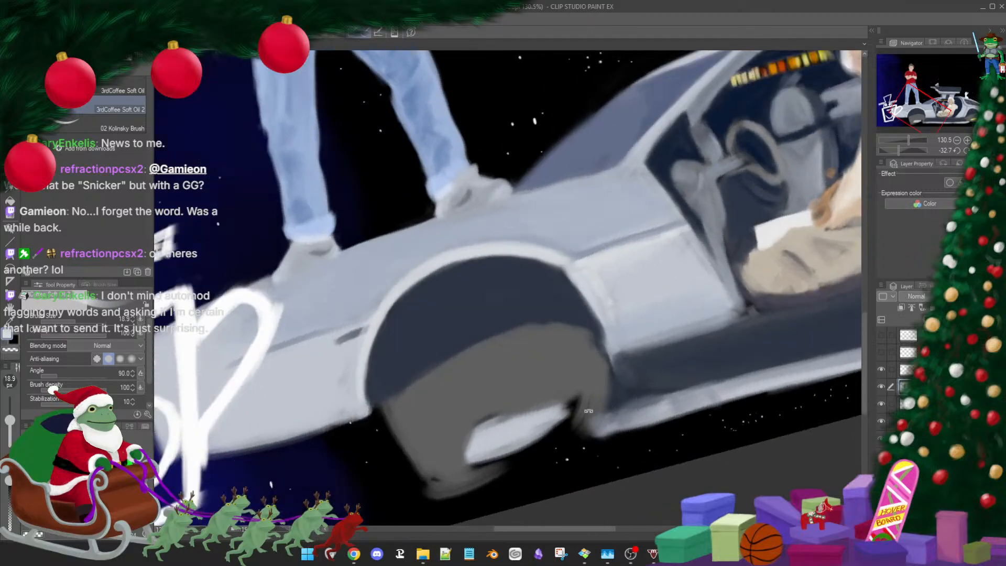
key("asciicircum")
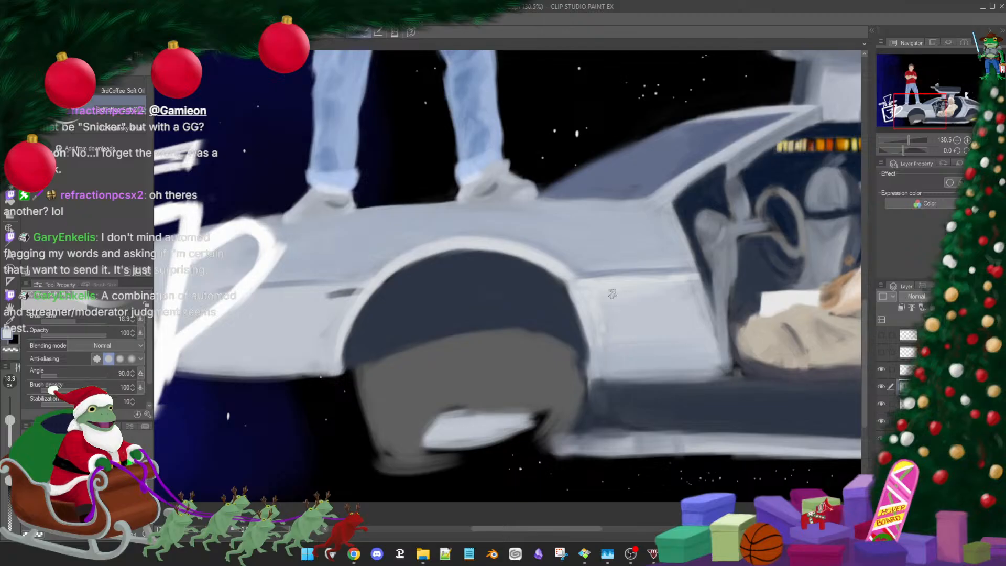
scroll(559, 315, "down", 2)
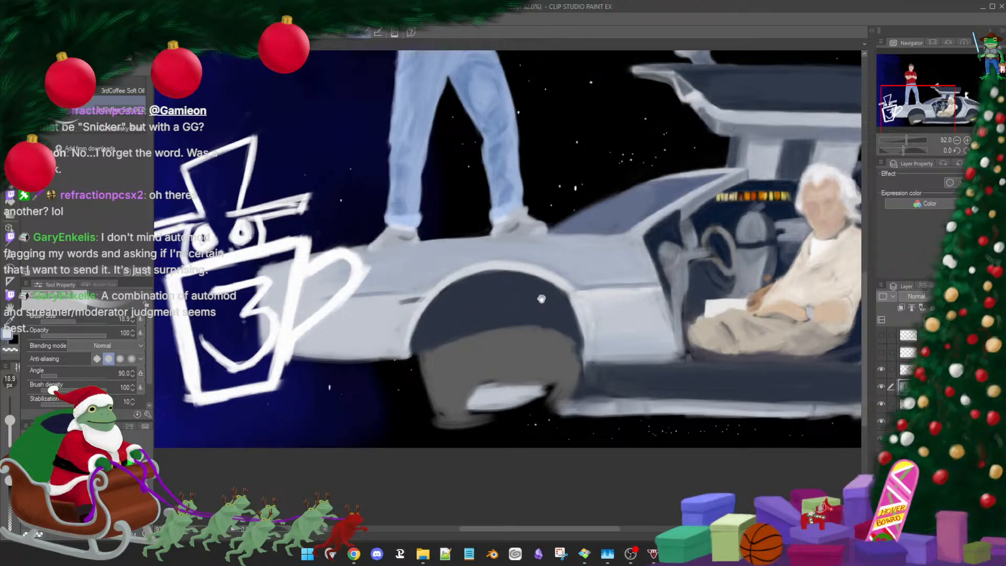
scroll(559, 315, "down", 3)
scroll(571, 328, "up", 2)
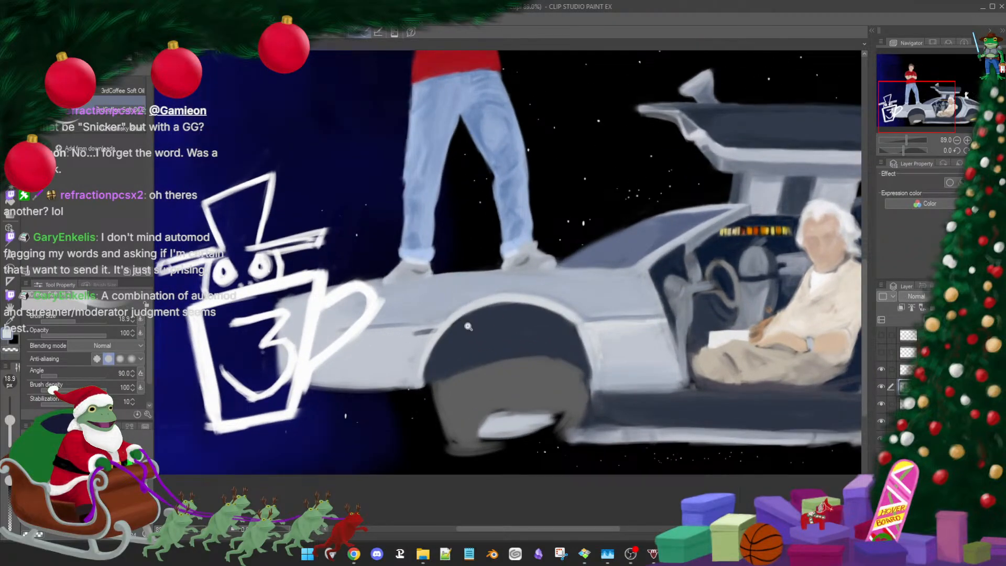
scroll(470, 299, "up", 3)
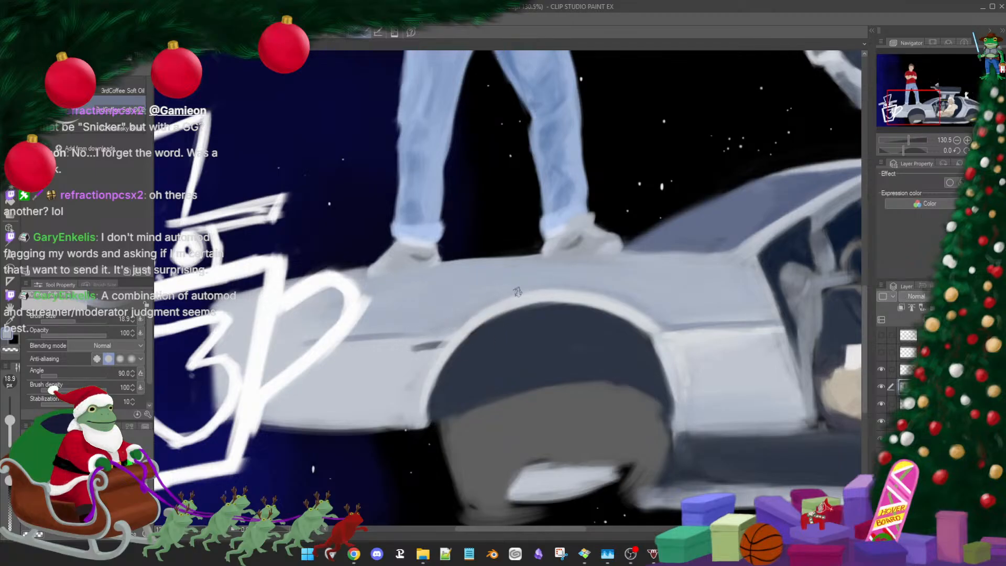
key("[")
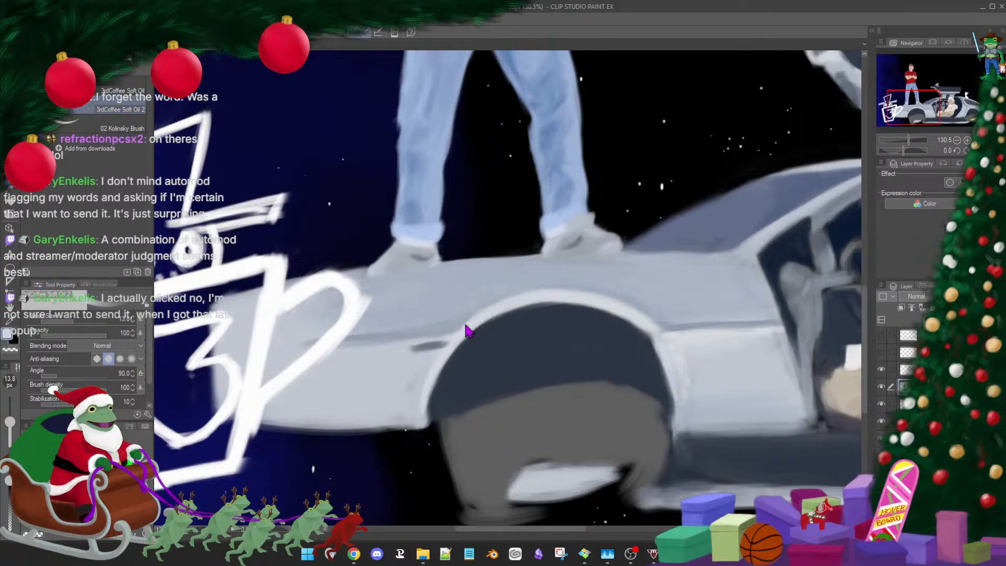
key("bracketleft")
key("bracketleft")
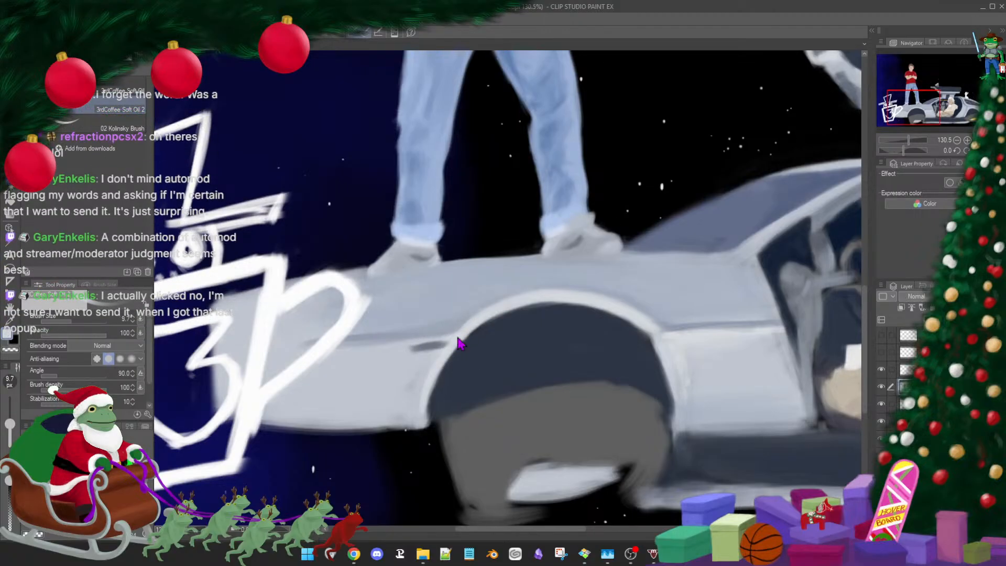
key("bracketright")
key("bracketright")
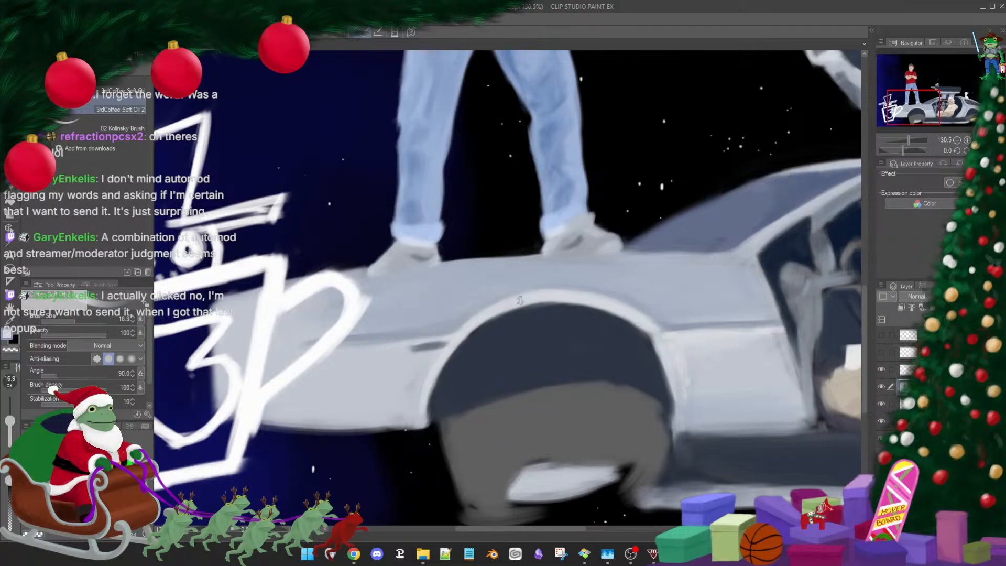
Touch up the wheel arch's rear upper rim and, at 9.7 px, the light top edge of the panel behind it in sampled greys
left_click_drag(652, 334, 647, 326)
left_click(651, 315, "alt")
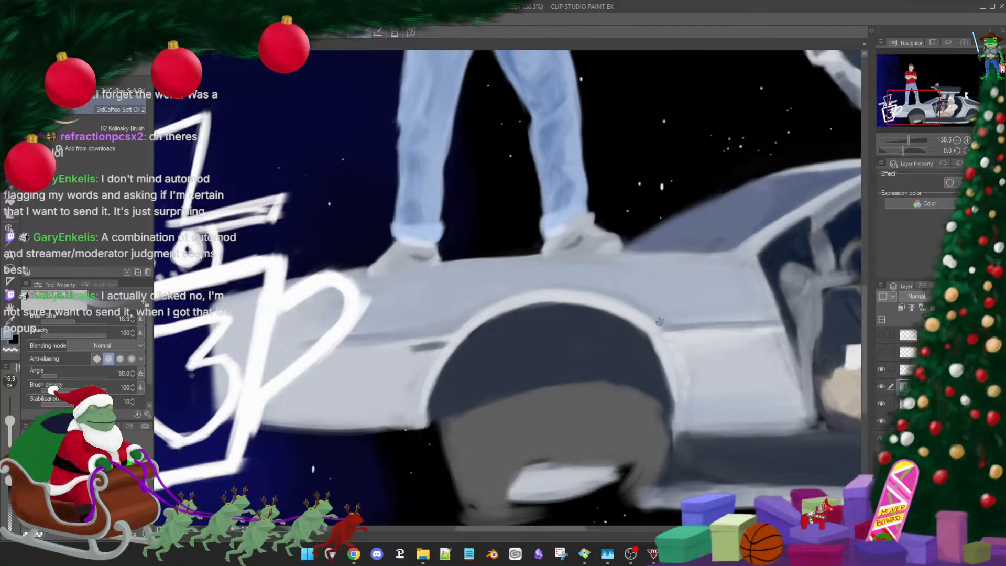
key("bracketleft")
key("bracketleft")
left_click(687, 332, "alt")
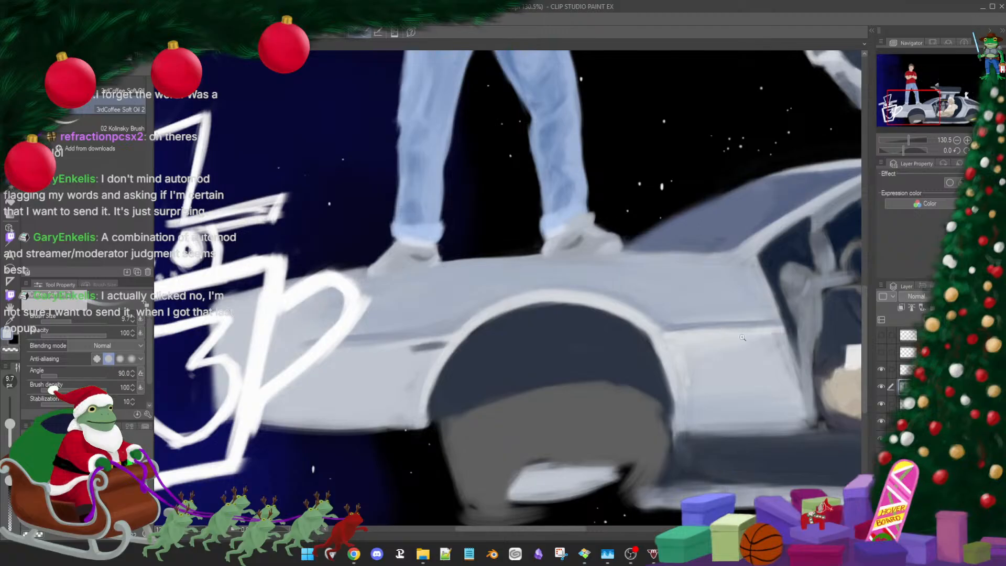
left_click_drag(742, 337, 699, 335)
left_click_drag(757, 318, 687, 315)
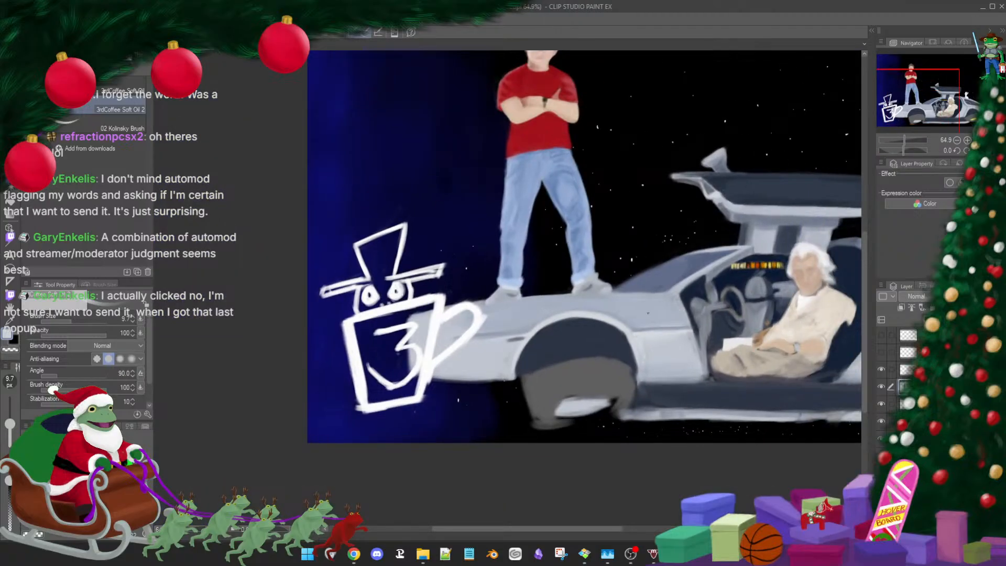
Touch up the bonnet's rear corner by the door opening at 14.3 px and blend the light panel behind the front wheel at 26.1 px
left_click(649, 312)
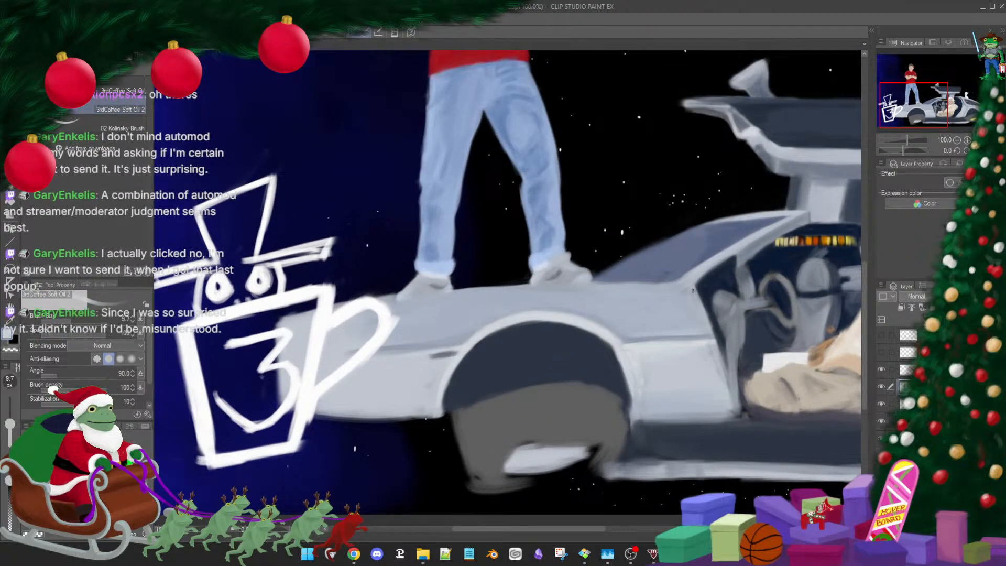
left_click(681, 285, "alt")
left_click_drag(682, 286, 685, 286)
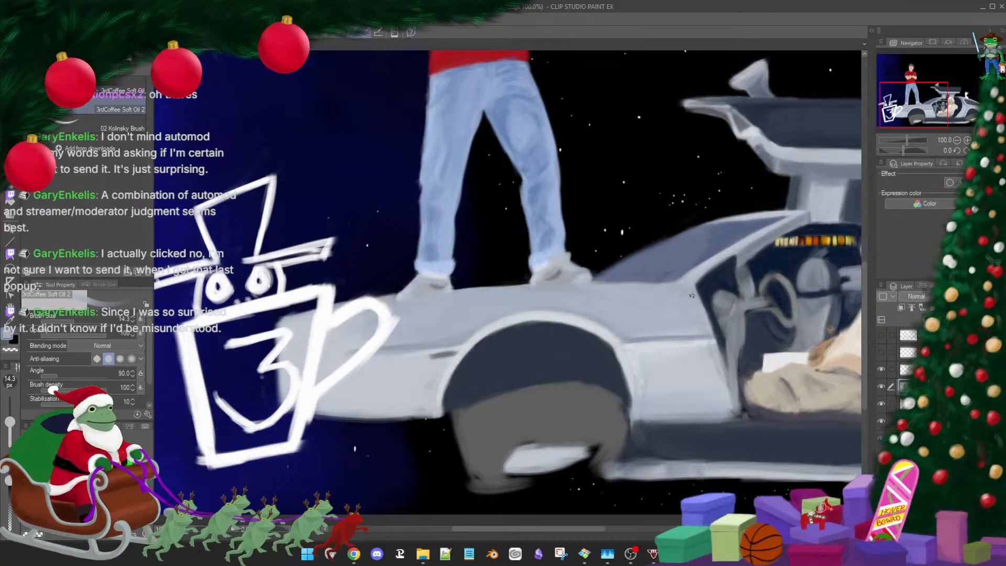
left_click_drag(685, 294, 690, 294)
left_click(639, 364, "alt")
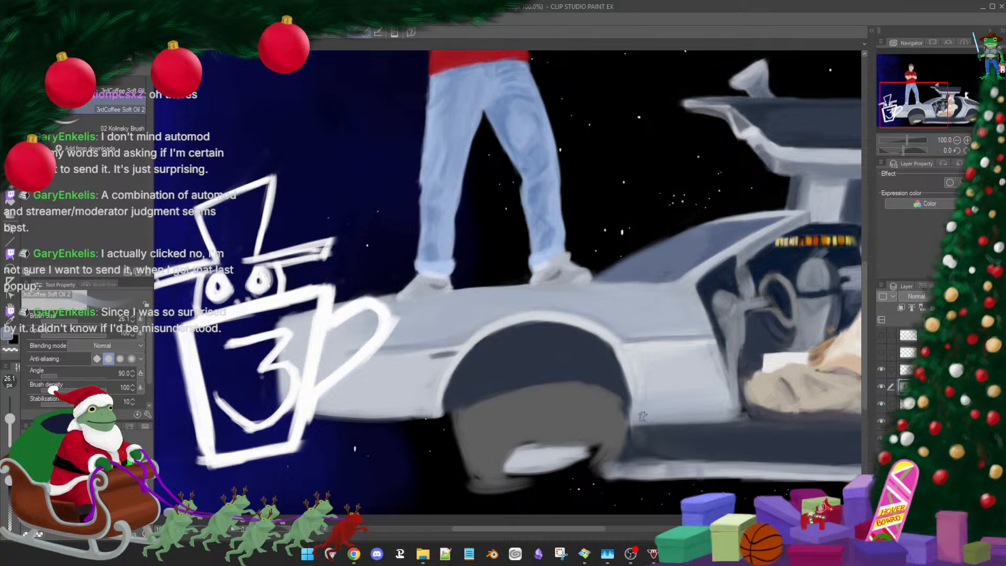
scroll(735, 395, "down", 4)
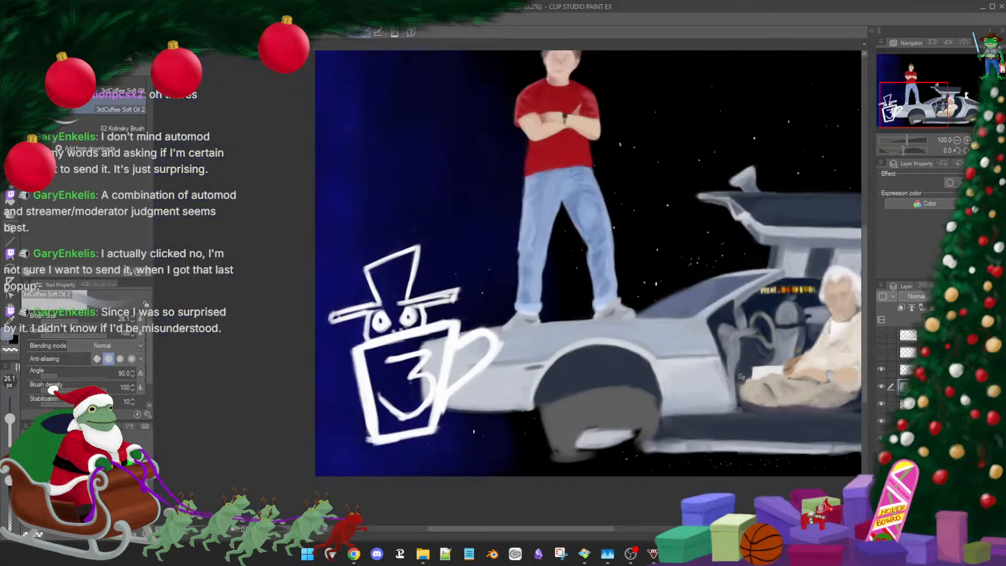
left_click_drag(729, 338, 666, 352)
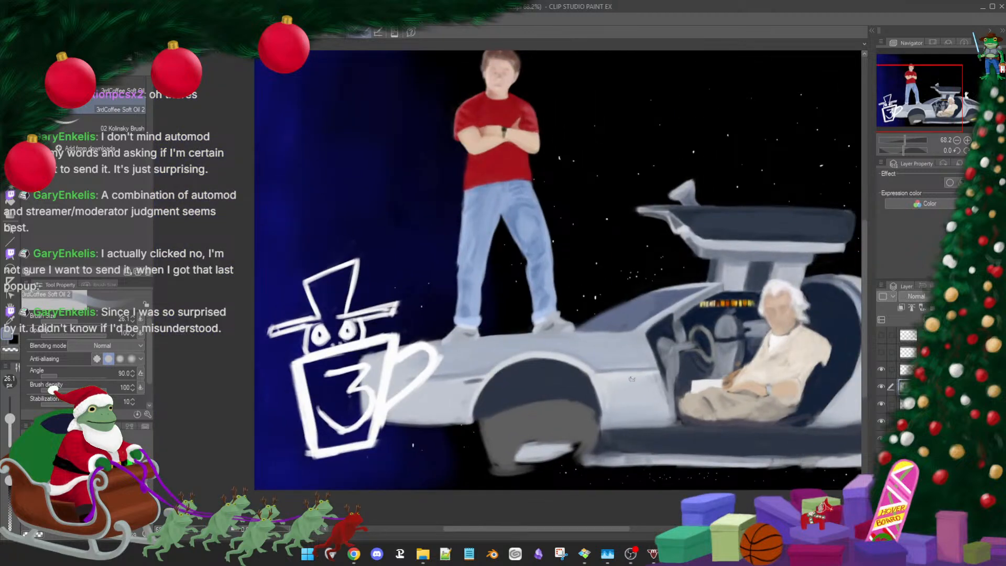
Blend the light panel behind the front wheel in its own sampled grey with the soft oil brush at 34.9 px
left_click(602, 383, "alt")
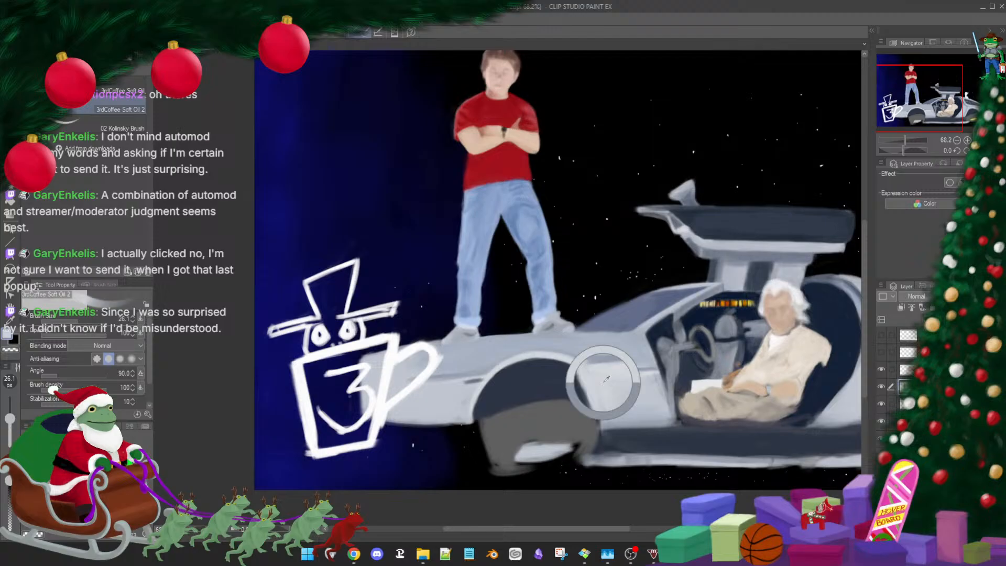
key("bracketright")
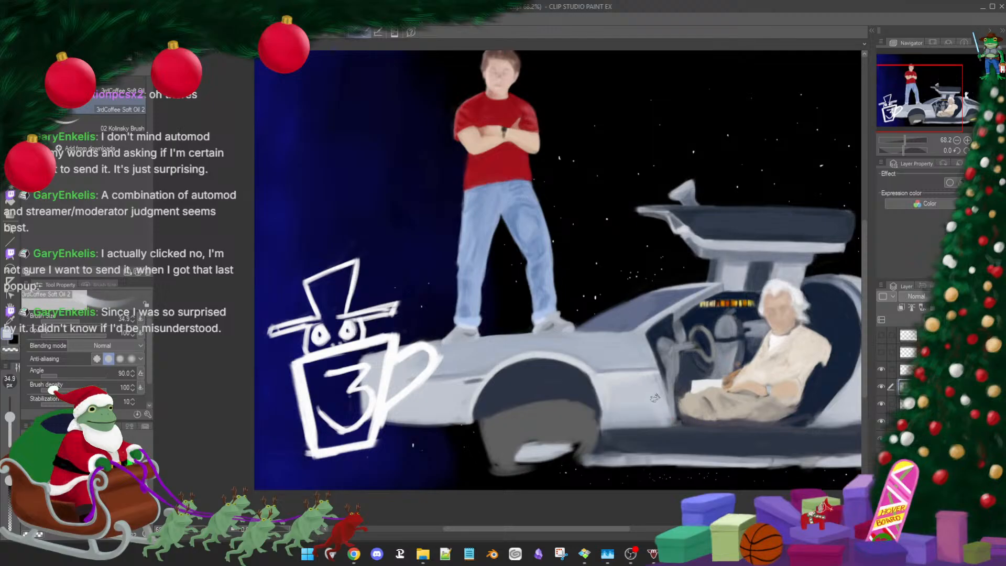
scroll(663, 394, "down", 1)
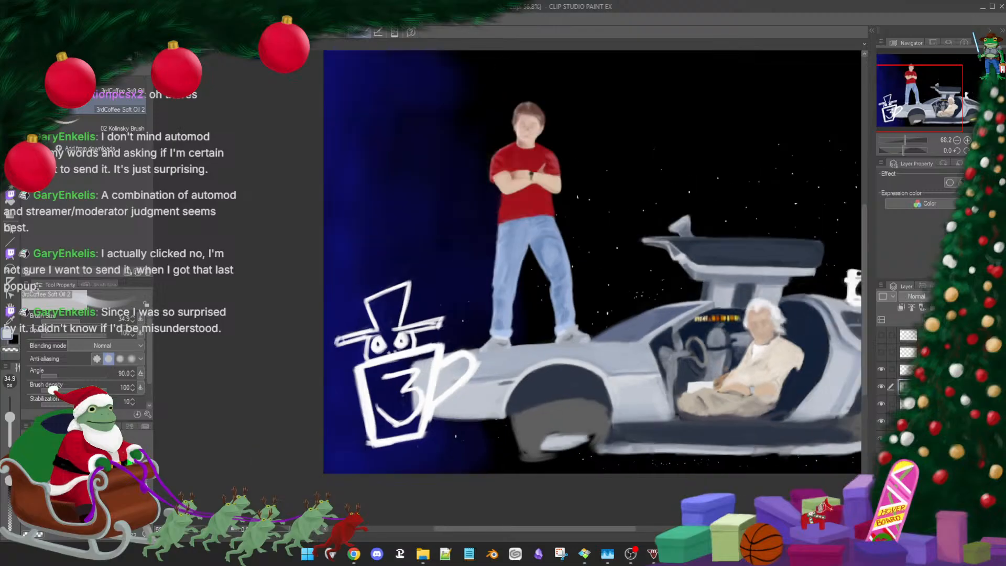
Refine the dark side marker on the fender just ahead of the front wheel arch with the soft oil brush at 14.7 px
left_click_drag(516, 386, 535, 388)
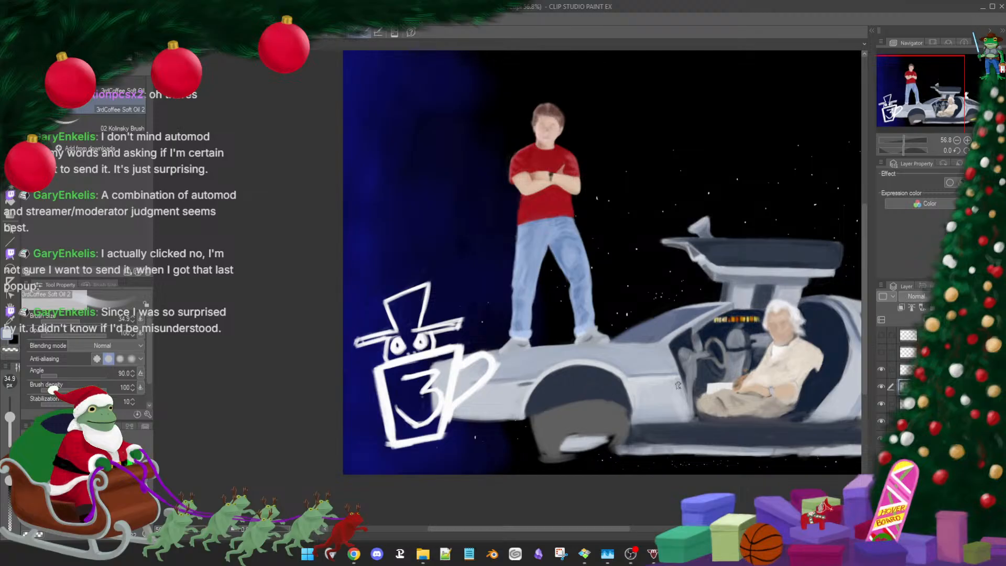
left_click_drag(677, 384, 616, 350)
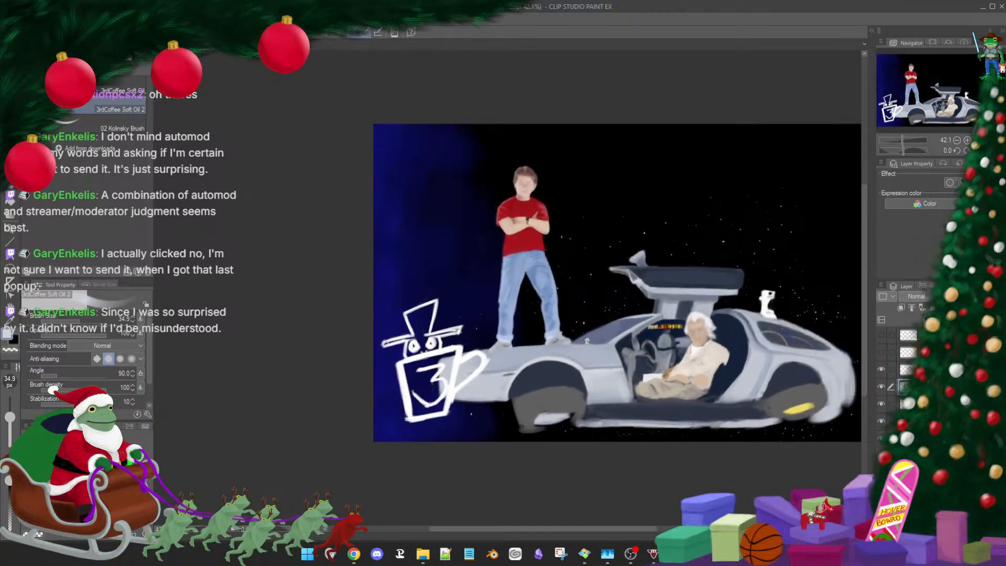
left_click_drag(534, 380, 515, 361)
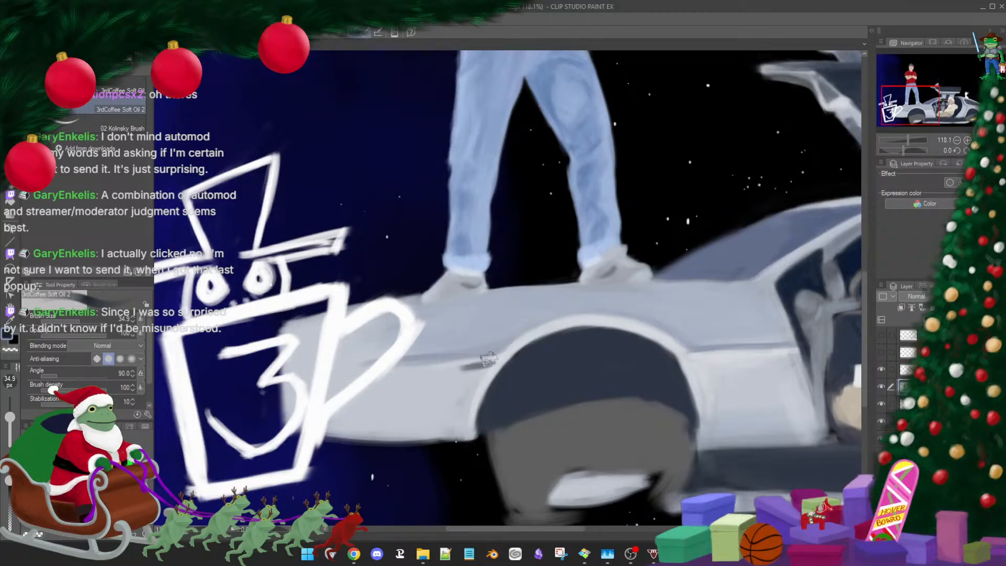
left_click_drag(489, 358, 485, 358)
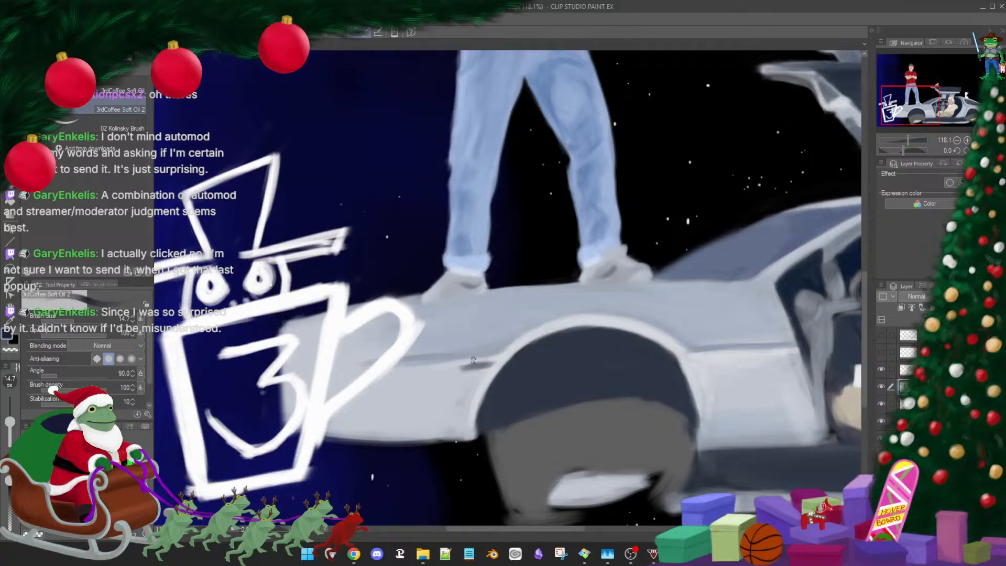
mouse_move(481, 367)
left_mouse_down()
mouse_move(464, 366)
mouse_move(500, 365)
left_mouse_up()
scroll(634, 337, "down", 3)
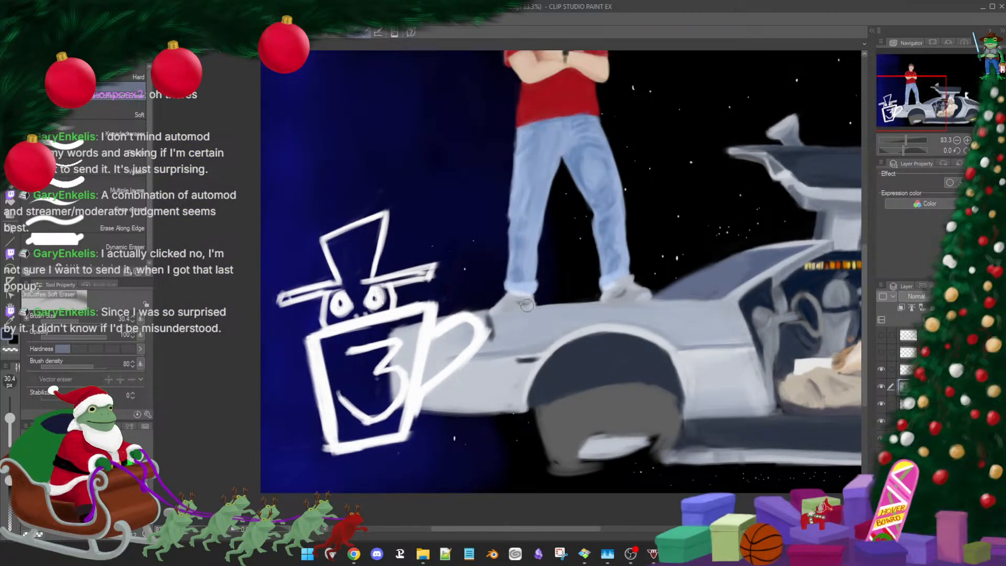
key("ctrl+z")
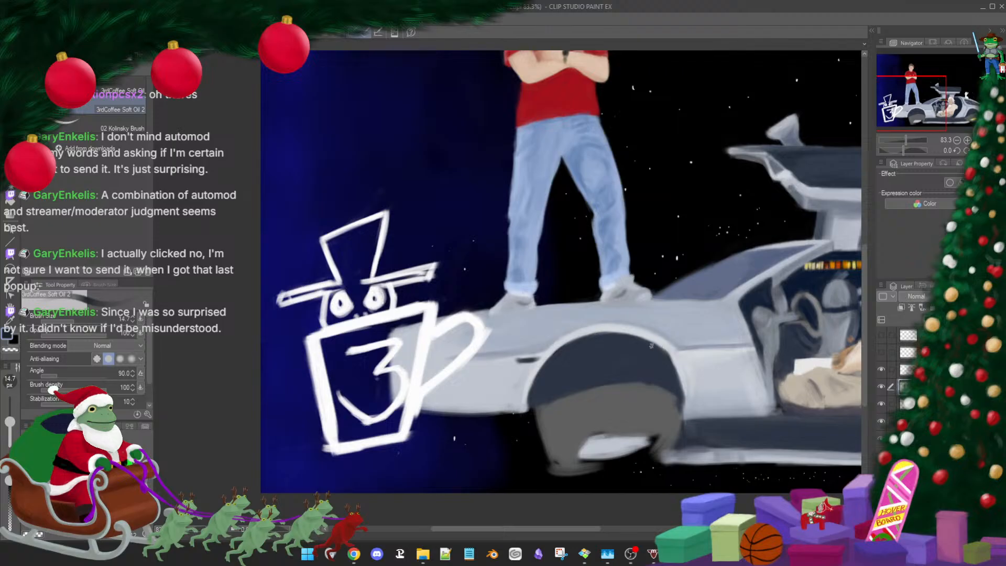
key("e")
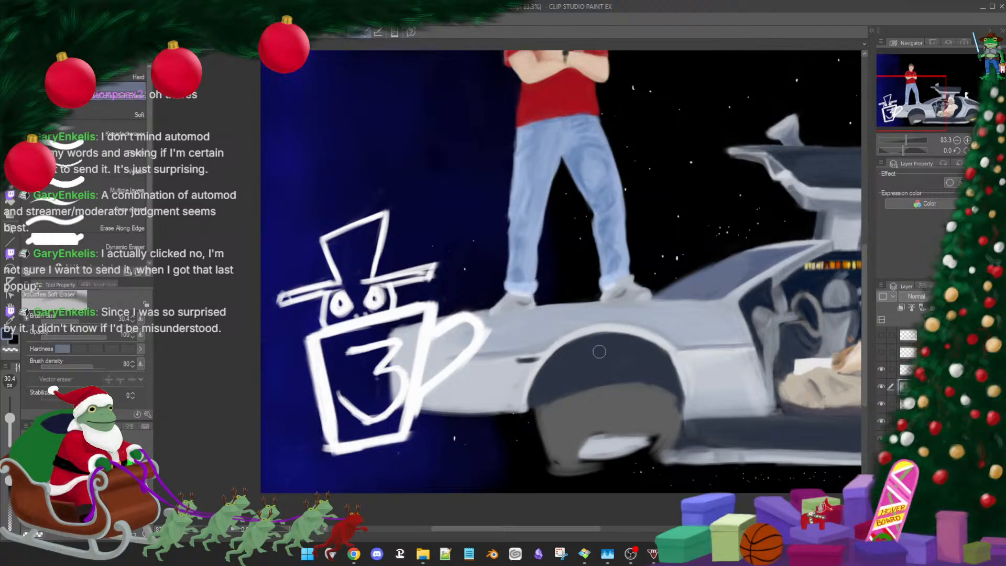
key("b")
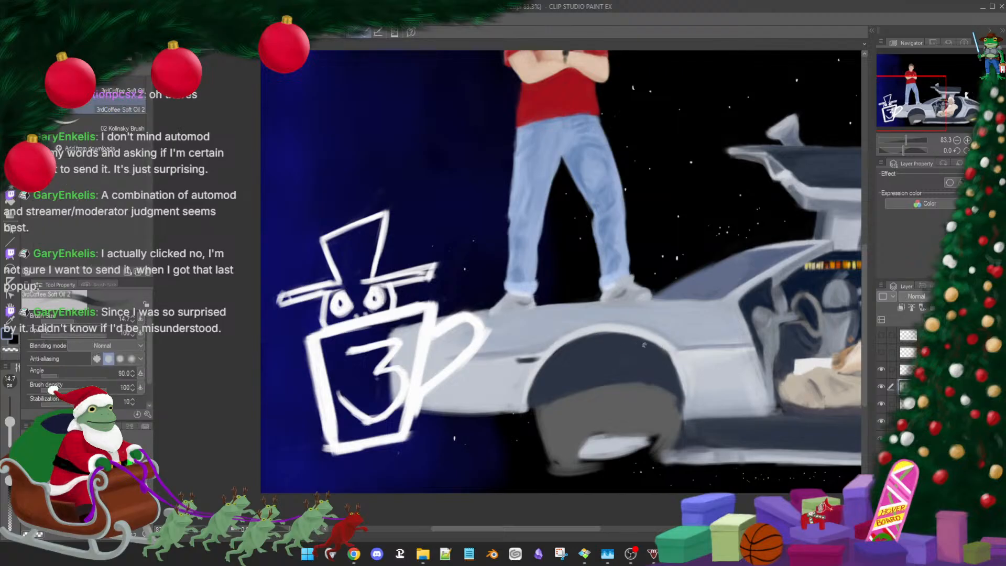
key("b")
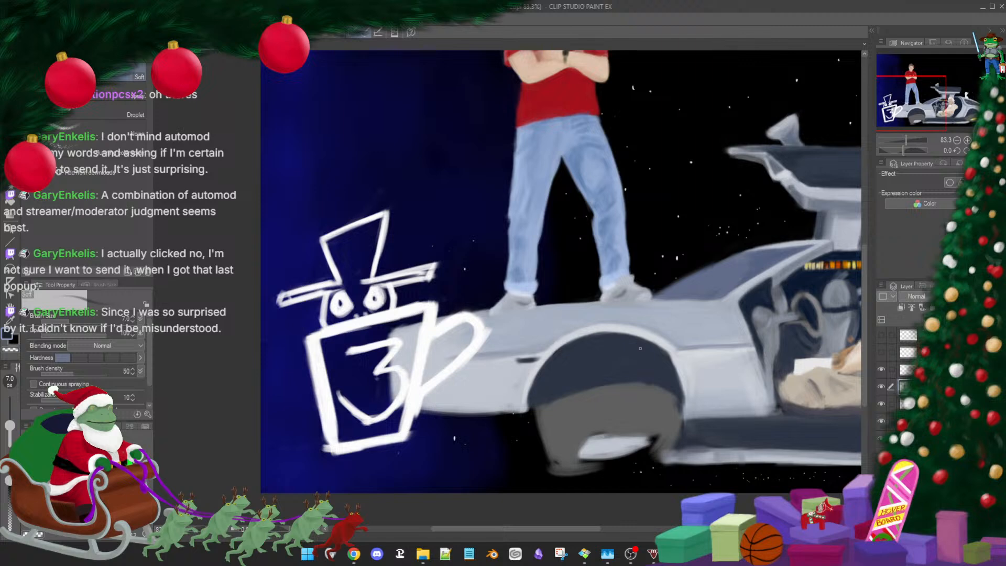
key("e")
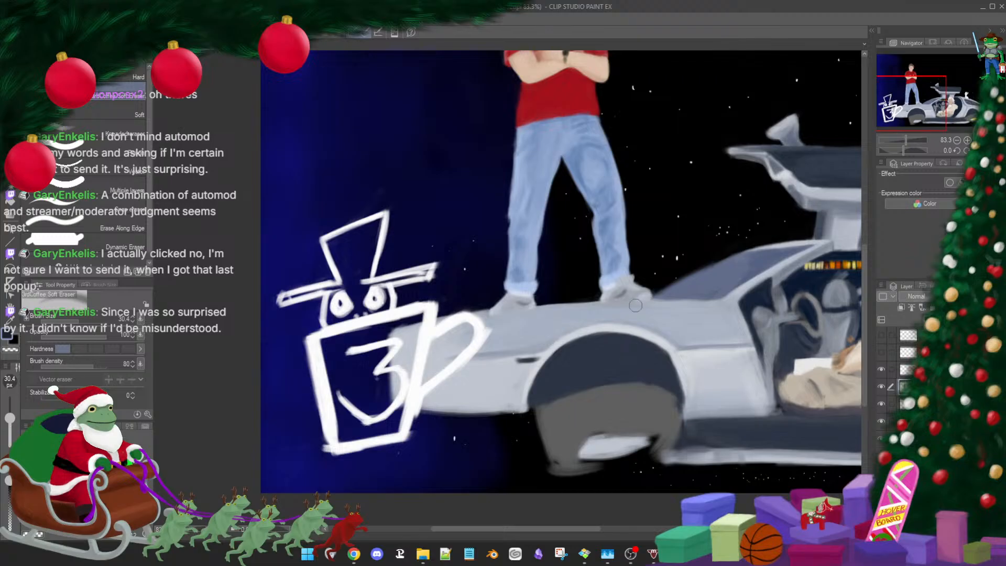
key("b")
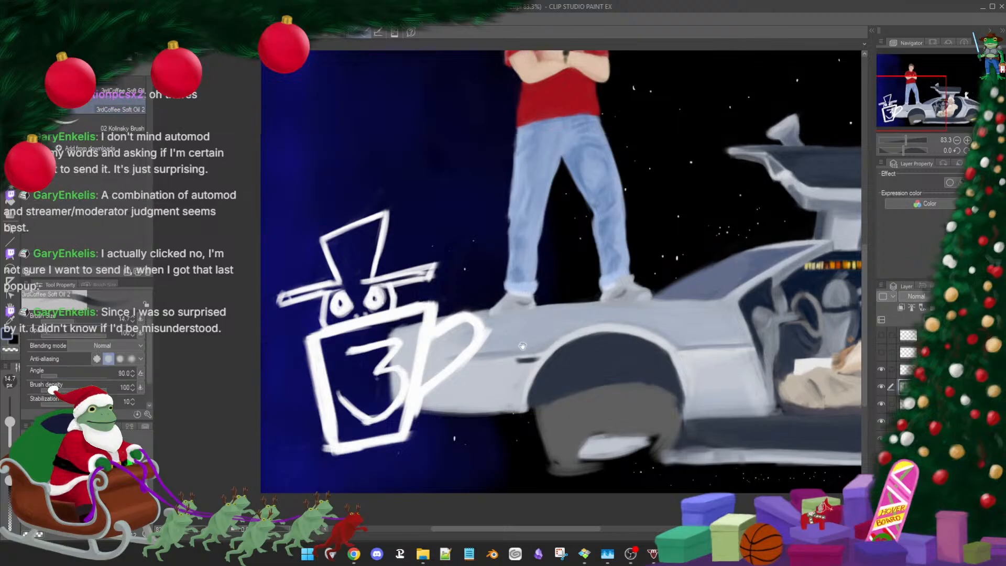
Sharpen the dark side marker at 14.7 px and touch up the fender around it in sampled grey at 31 px
scroll(524, 346, "up", 4)
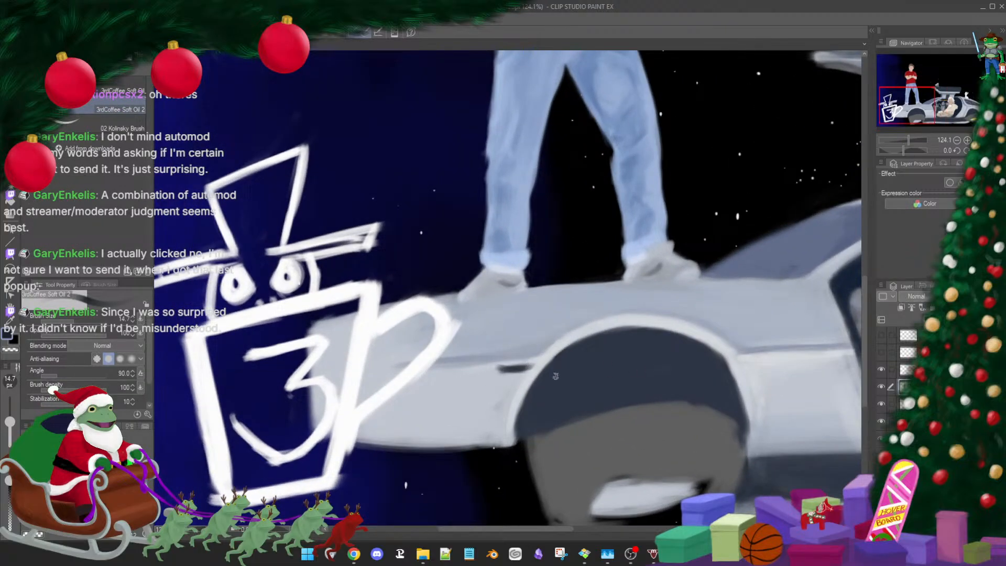
scroll(587, 356, "down", 3)
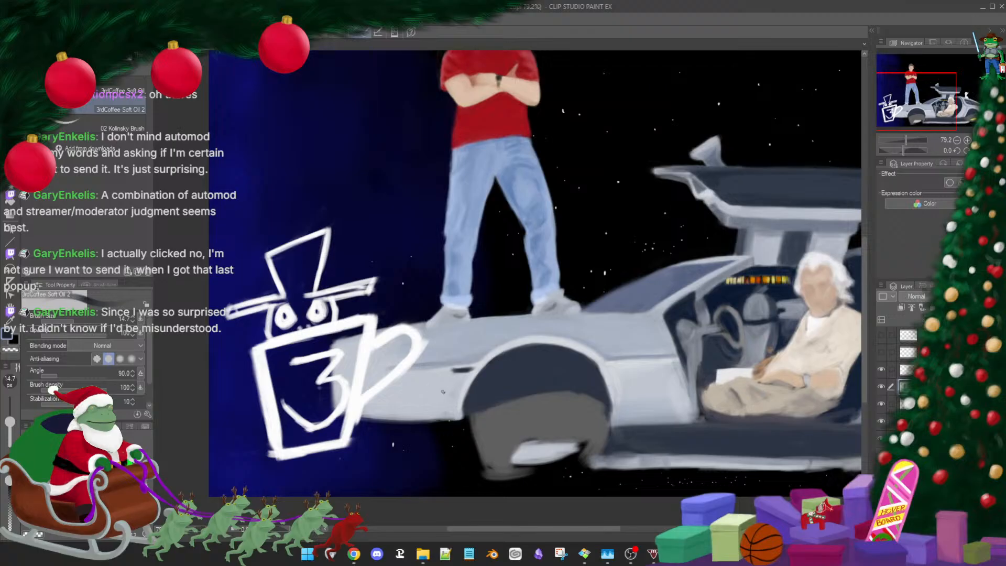
left_click(457, 387, "alt")
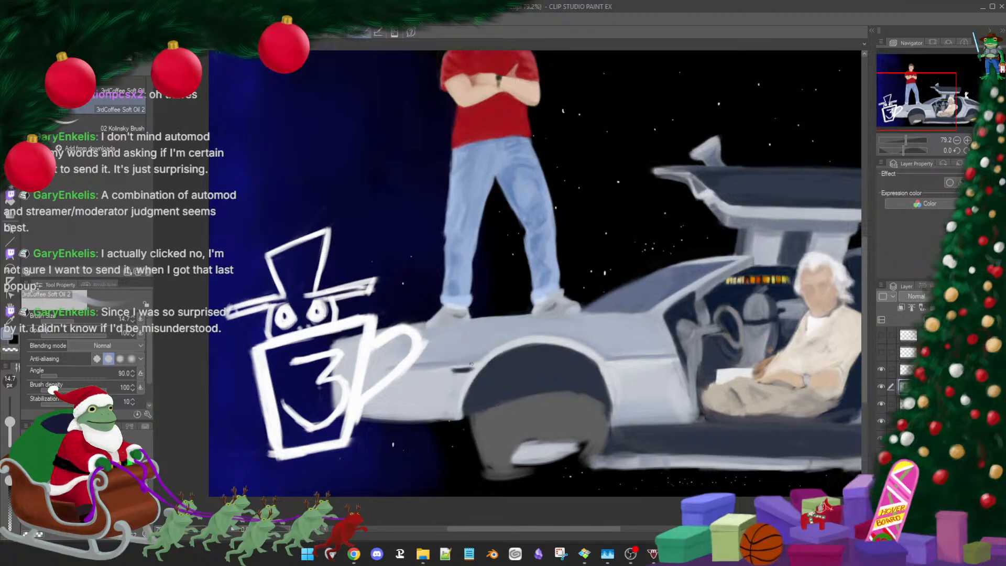
key("]")
key("]")
key("]")
key("]")
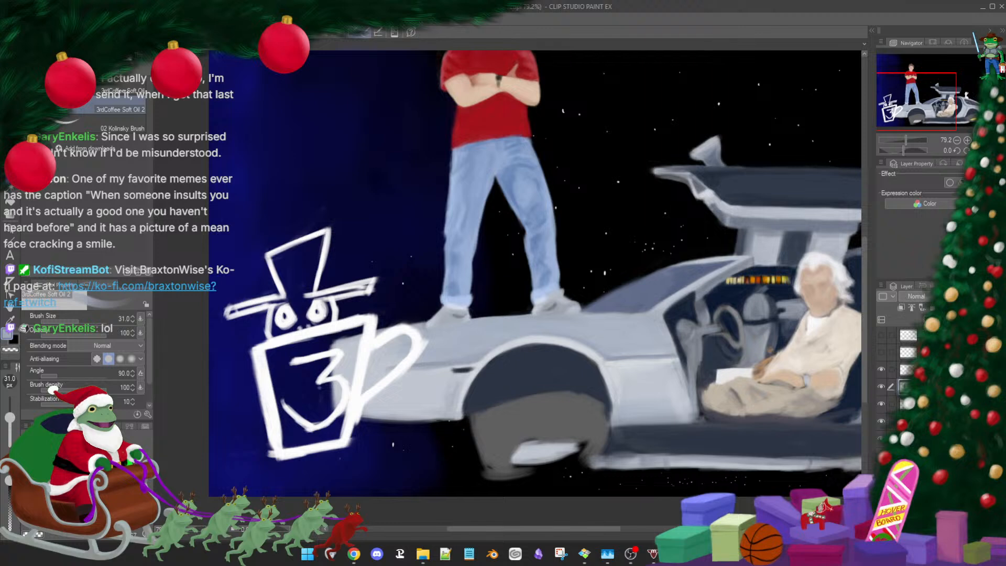
Switch to the DeLorean reference photo in Honeyview, move its window off the painting and return to the canvas
left_click(584, 554)
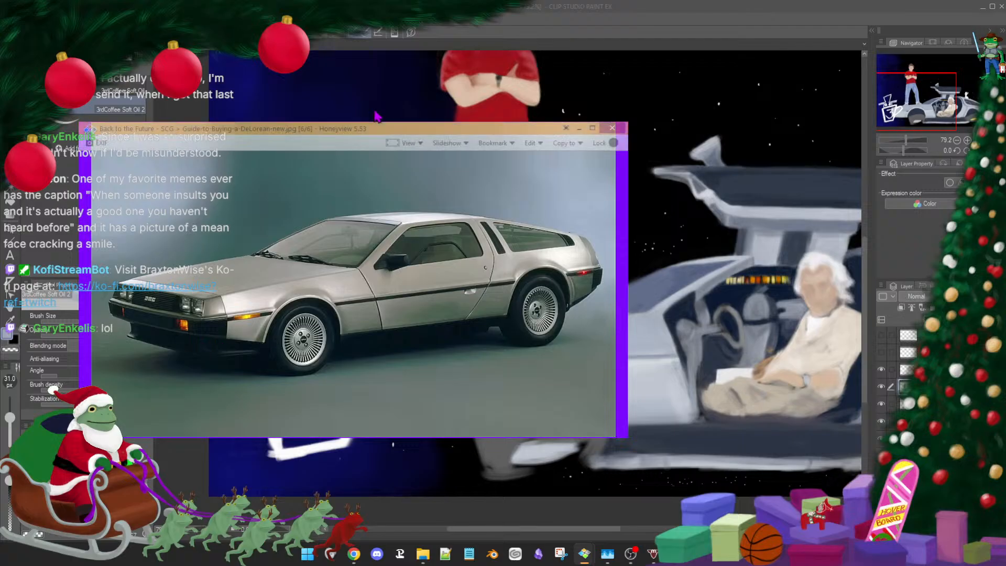
left_click_drag(390, 133, 0, 141)
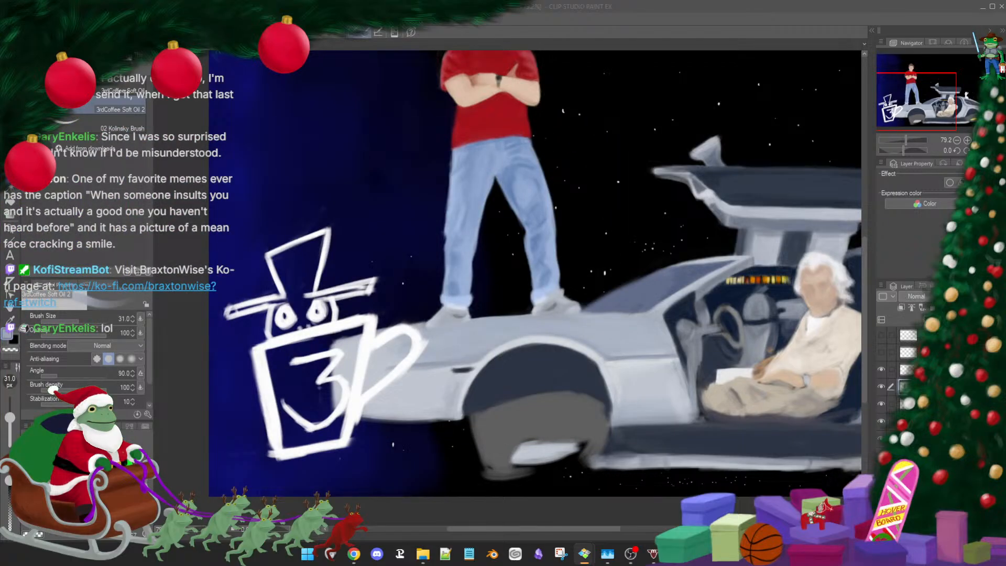
left_click(188, 413)
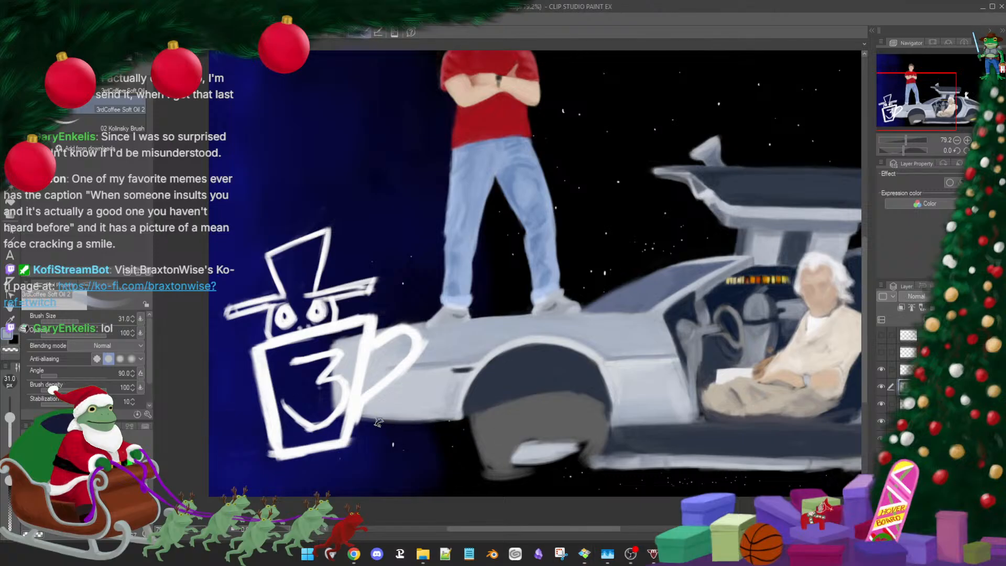
Trim the underside of the car's nose into a slope rising towards the front, using the soft eraser at 30.4 px
key("e")
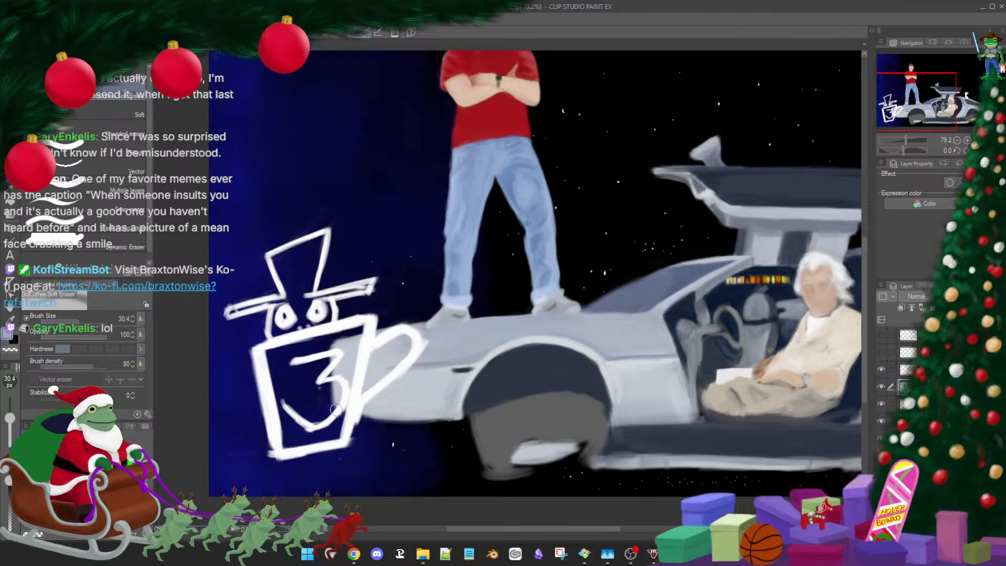
left_click_drag(362, 420, 412, 423)
left_click_drag(338, 408, 437, 419)
mouse_move(371, 405)
left_mouse_down()
mouse_move(395, 416)
mouse_move(351, 387)
mouse_move(391, 412)
mouse_move(358, 404)
mouse_move(409, 422)
left_mouse_up()
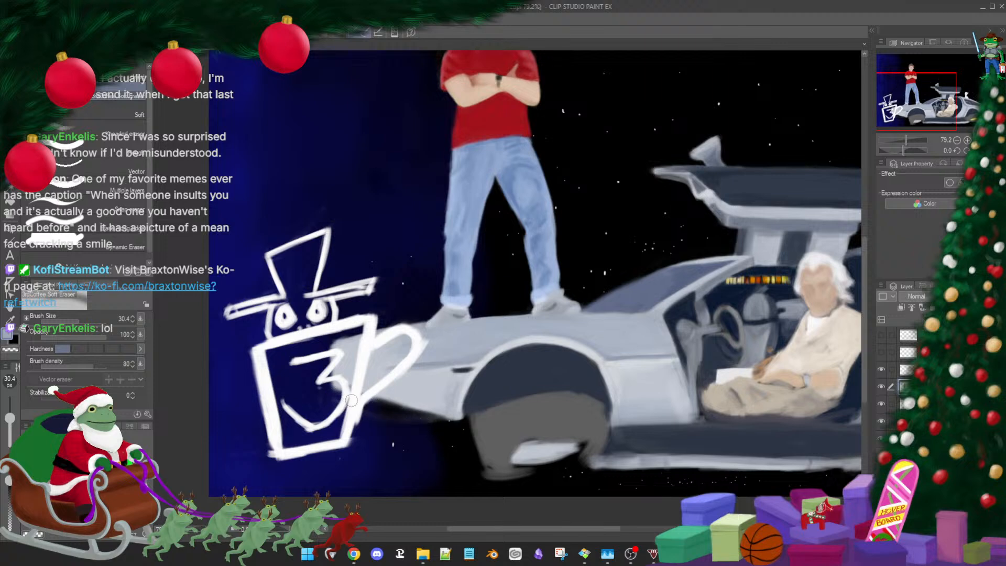
Touch up the nose behind the cup character at 31 px and trim its front edge with the 30.4 px soft eraser
key("b")
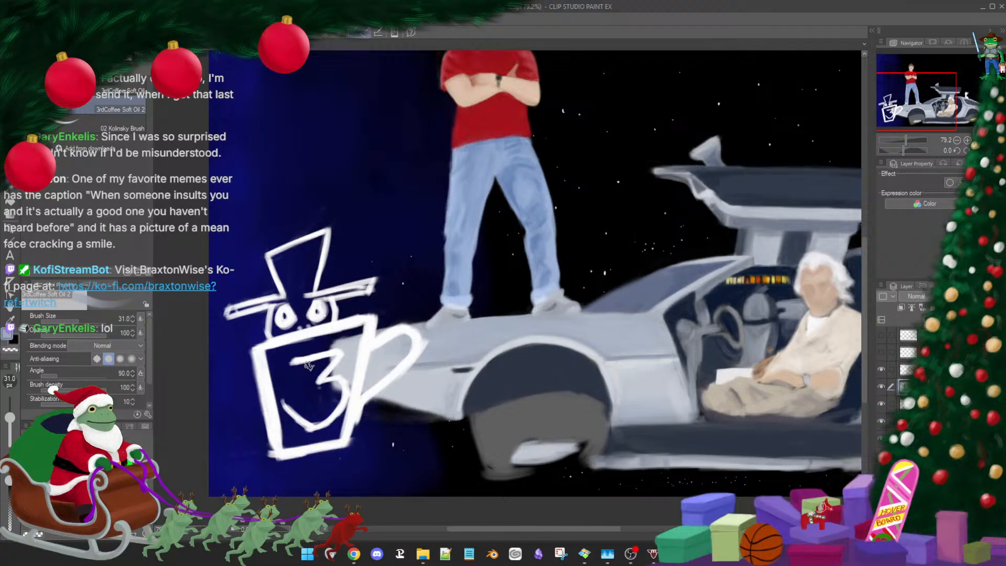
key("bracketright")
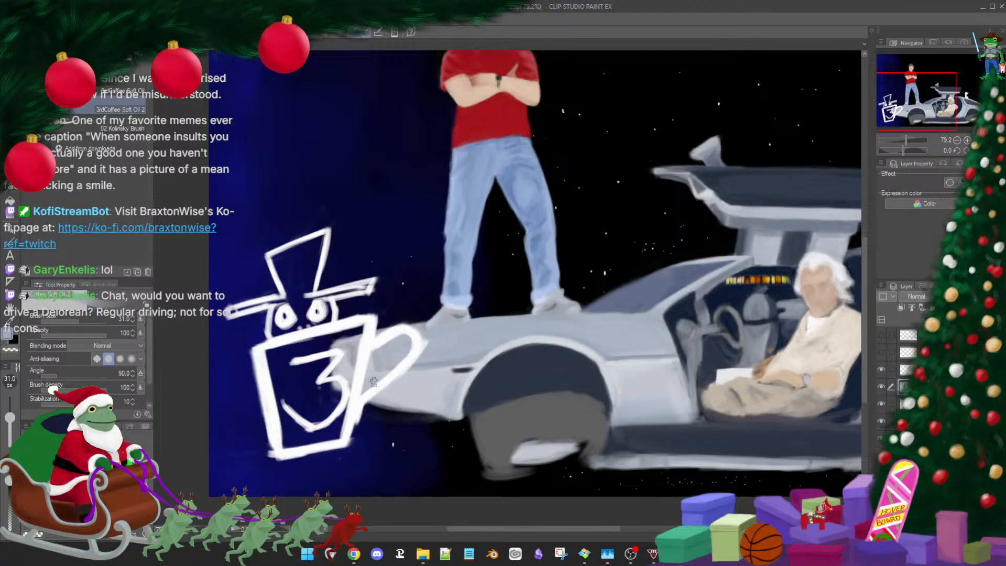
key("e")
mouse_move(353, 327)
left_mouse_down()
mouse_move(321, 363)
mouse_move(336, 385)
left_mouse_up()
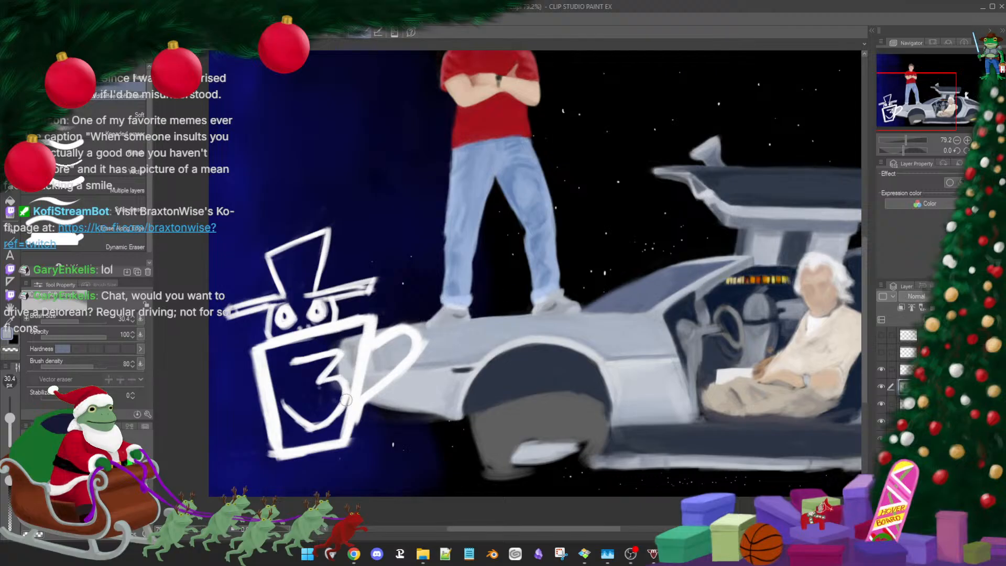
Rotate the canvas to clean the nose's lower edge with the eraser and darken it with the 31 px oil brush, then turn it back
key("b")
left_click_drag(481, 460, 590, 442)
key("e")
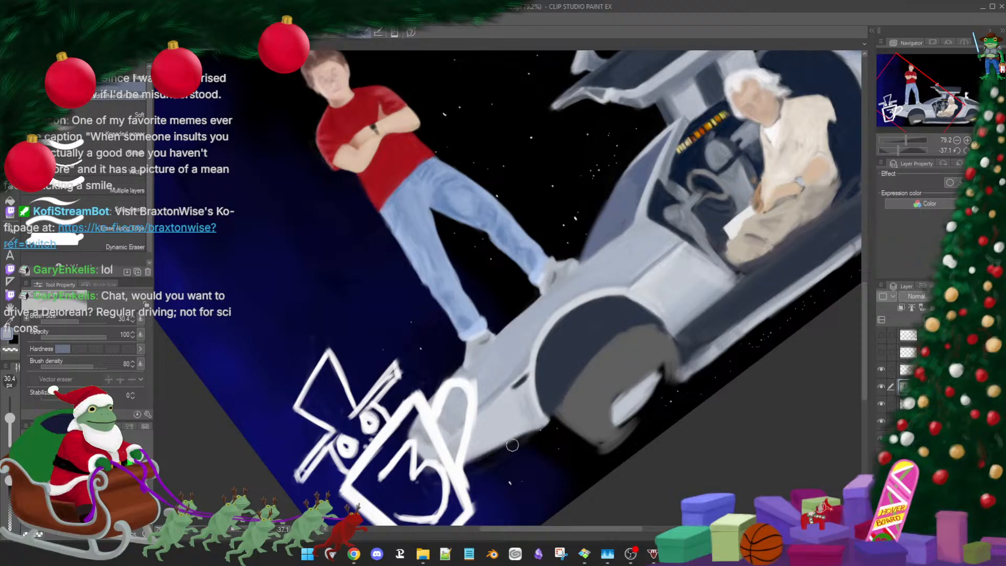
key("b")
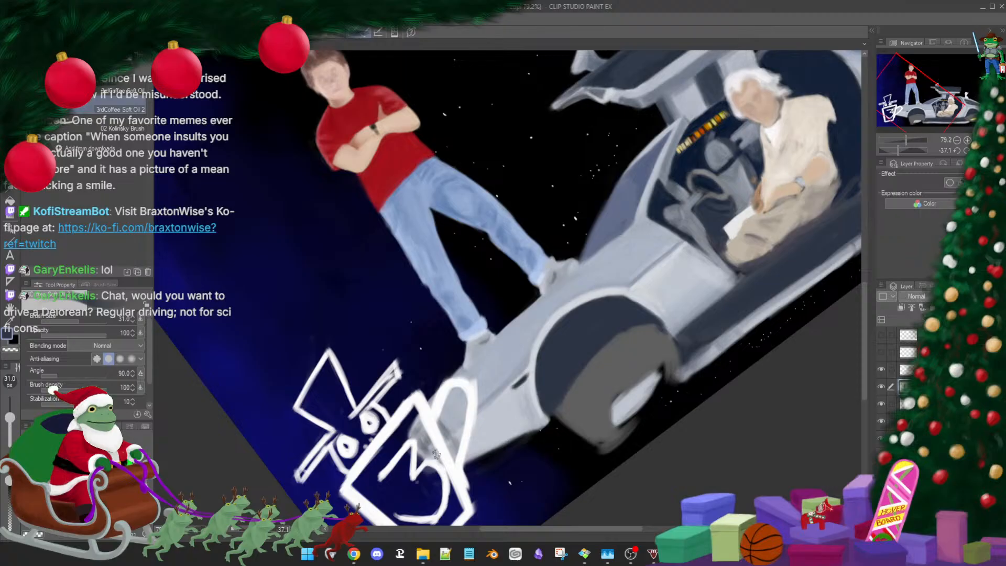
left_click_drag(557, 420, 456, 473)
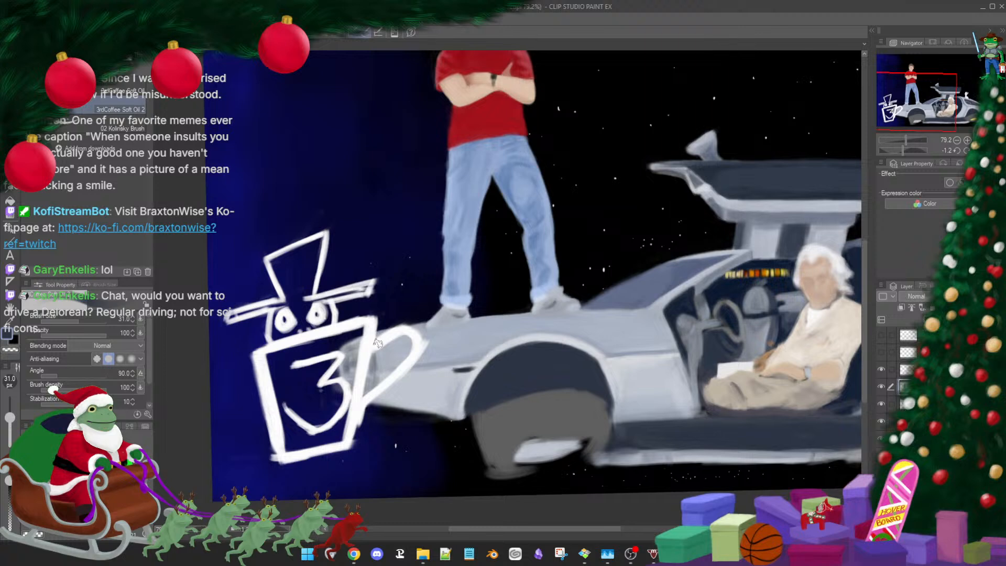
Refine the front of the nose at 30.9 px and blend the lower panel ahead of the wheel in sampled grey at 38.3 px
key("bracketright")
key("bracketleft")
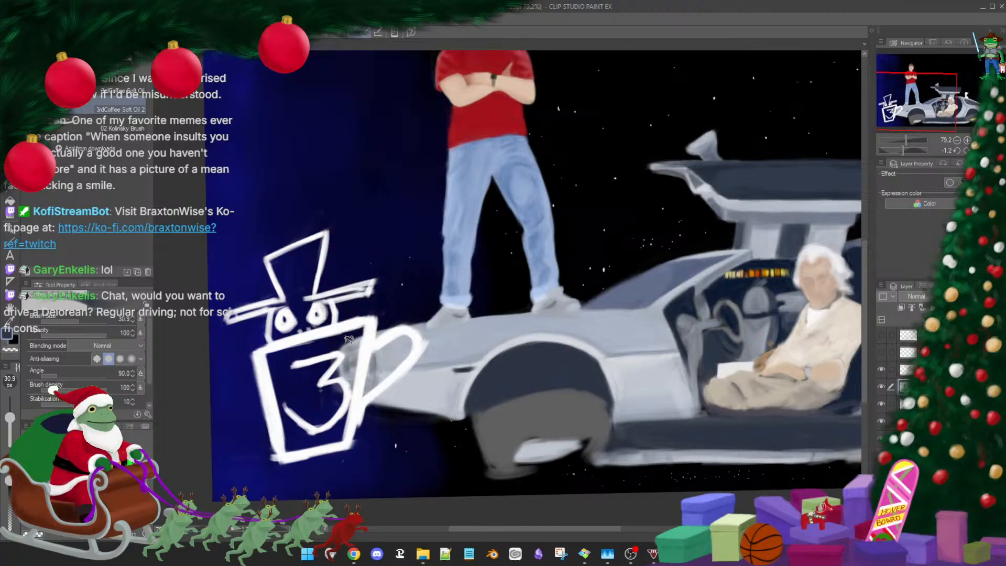
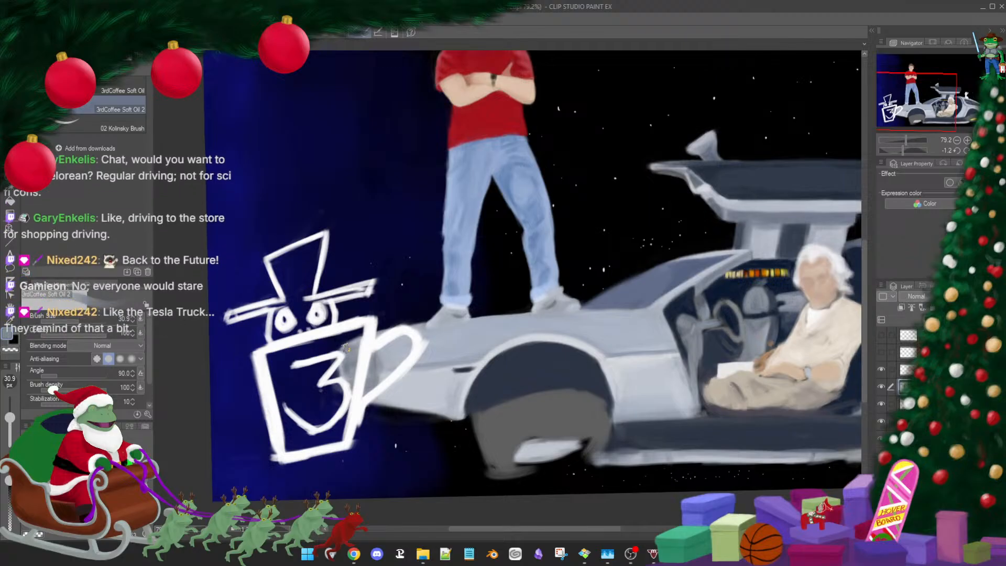
key("bracketleft")
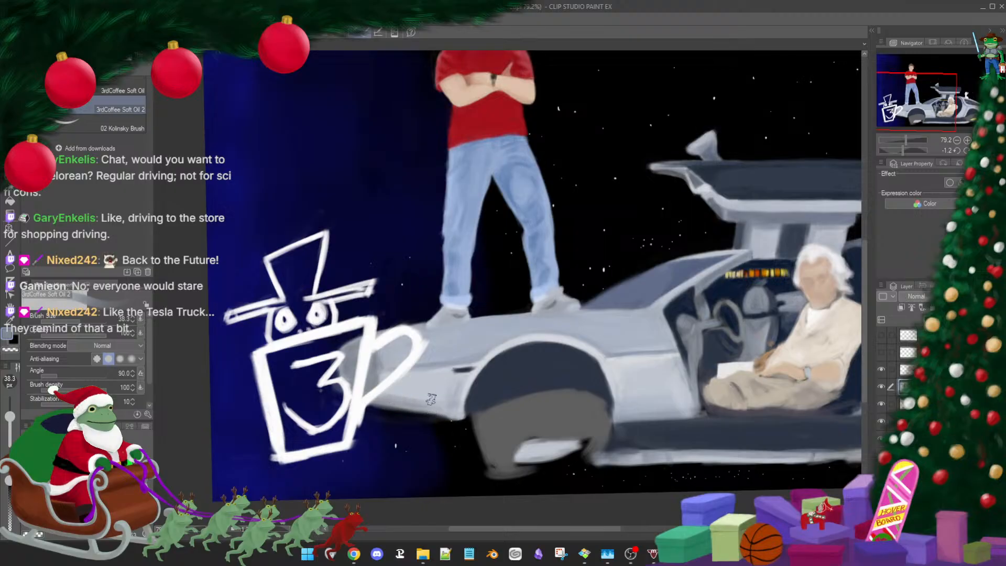
left_click(408, 393, "alt")
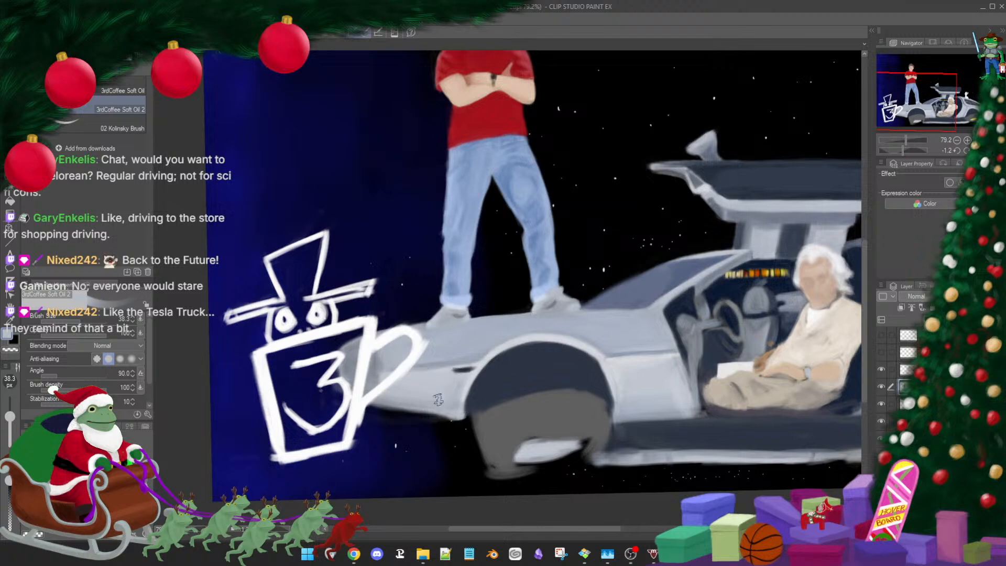
scroll(518, 403, "down", 5)
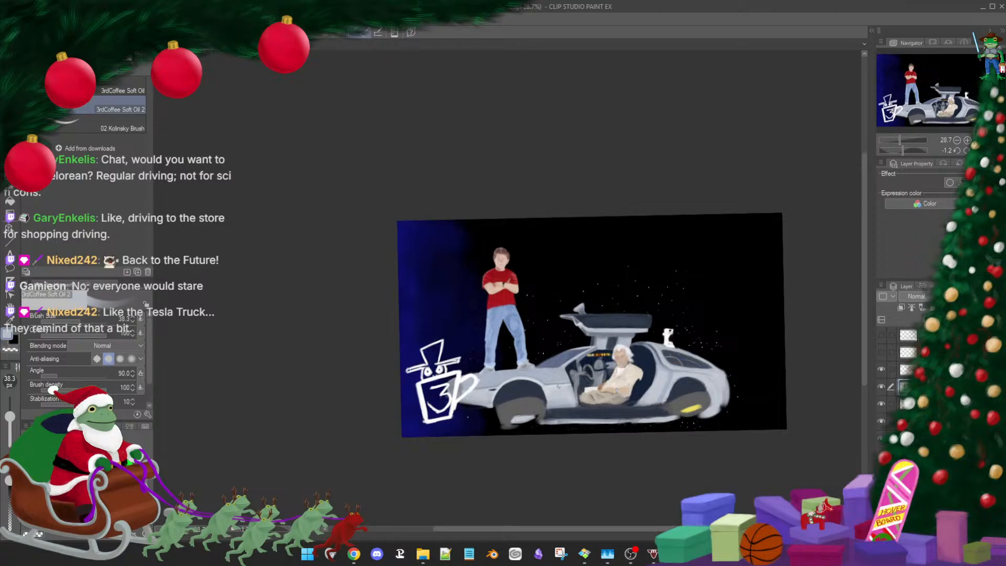
scroll(620, 383, "down", 1)
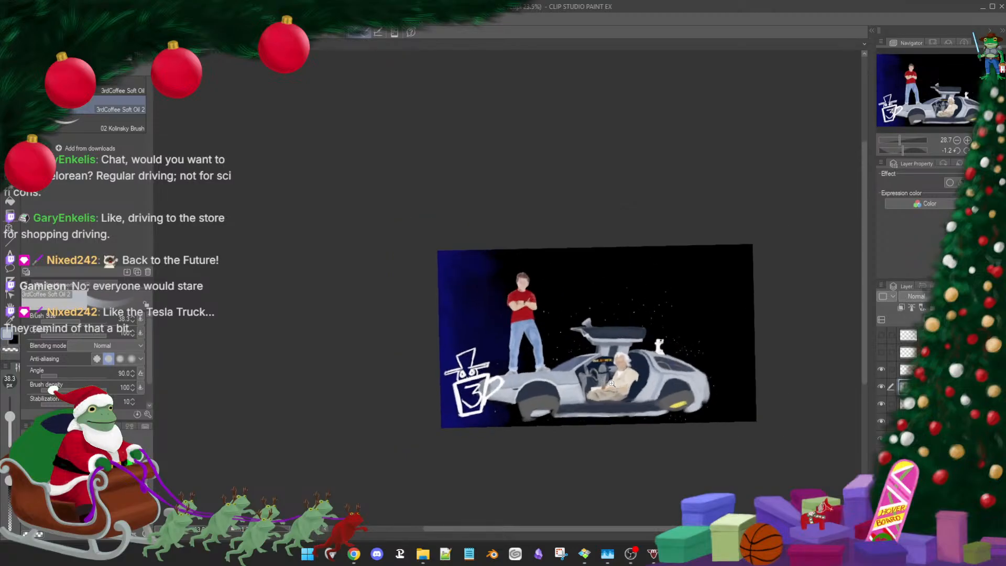
Straighten the canvas and soften the car's nose behind the cup character, using the soft eraser at 103.6 px and the 38.3 px oil brush
mouse_move(645, 379)
left_mouse_down()
mouse_move(682, 360)
mouse_move(652, 360)
left_mouse_up()
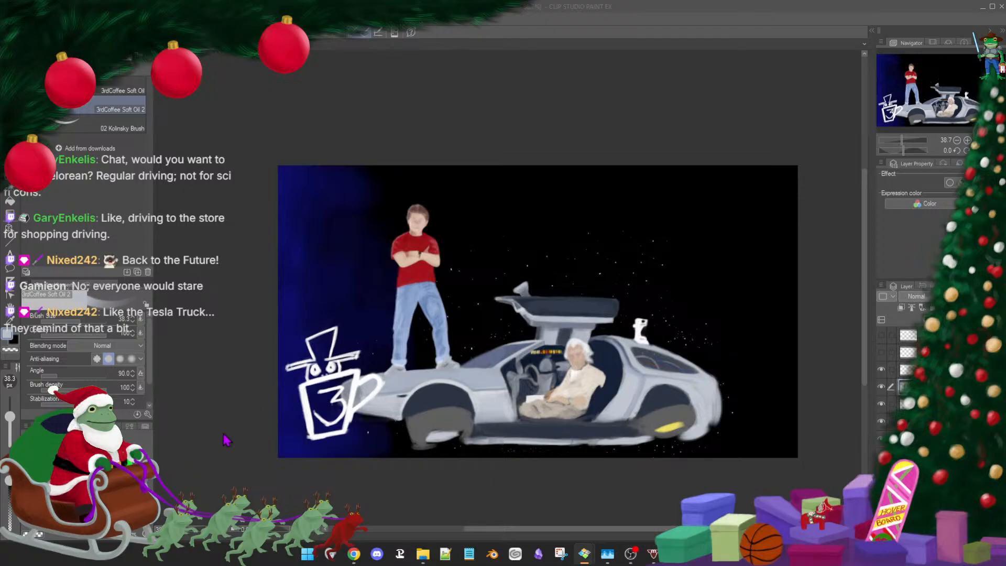
left_click(268, 392)
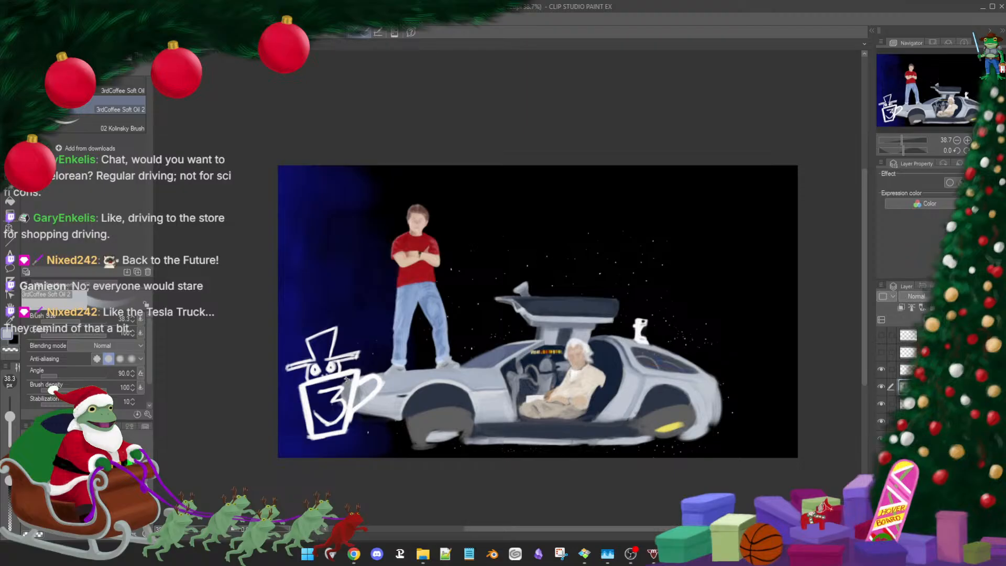
key("e")
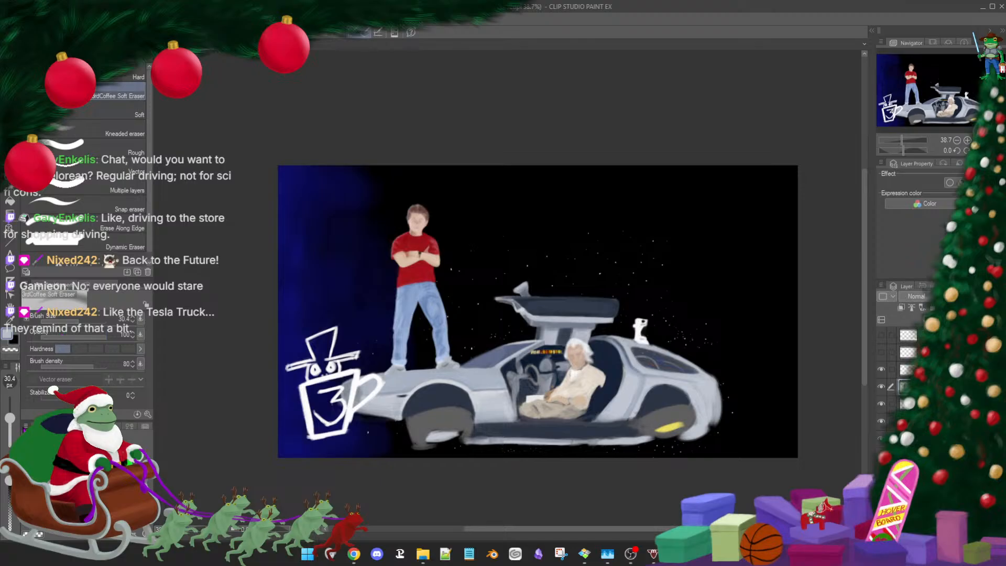
left_click_drag(10, 418, 13, 418)
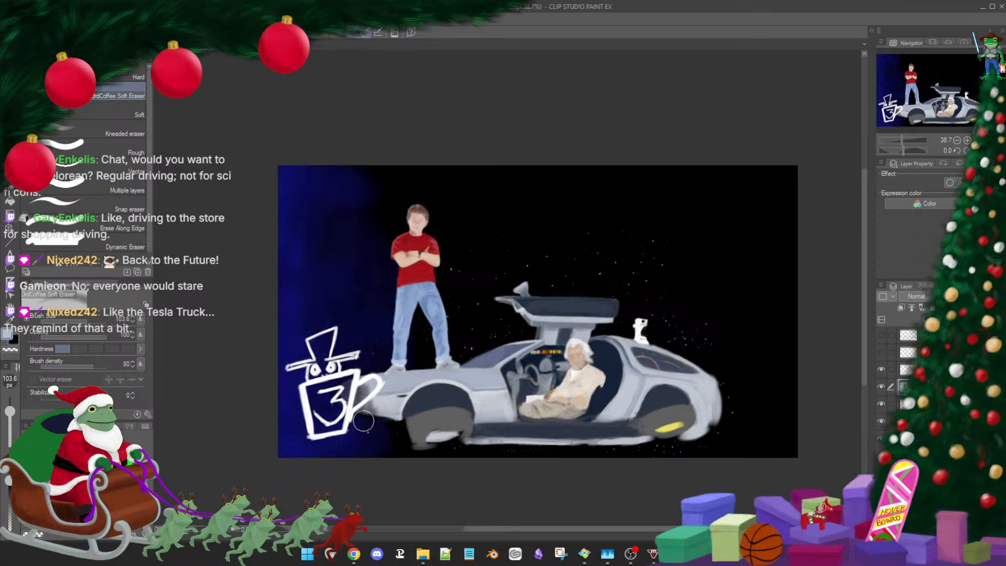
key("b")
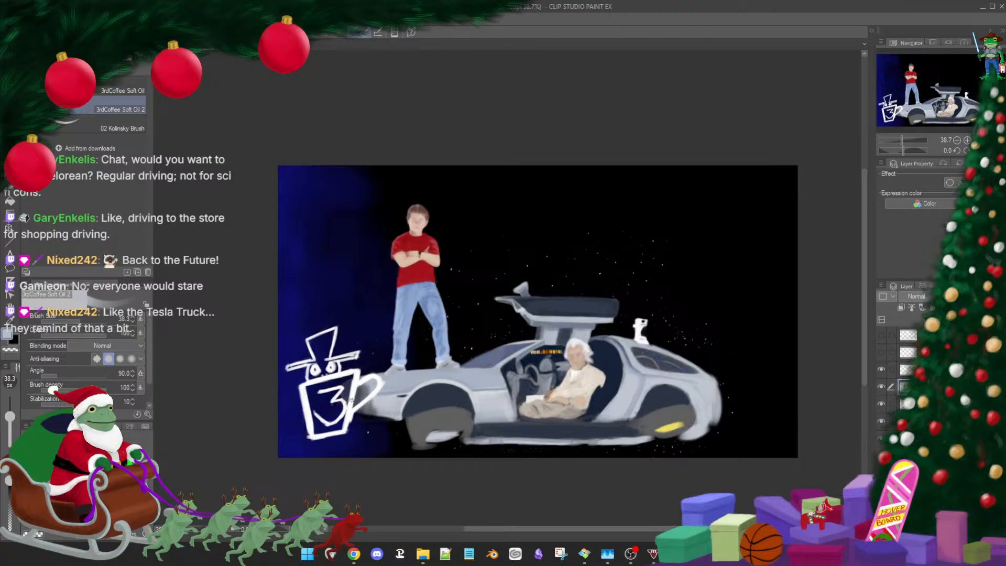
key("e")
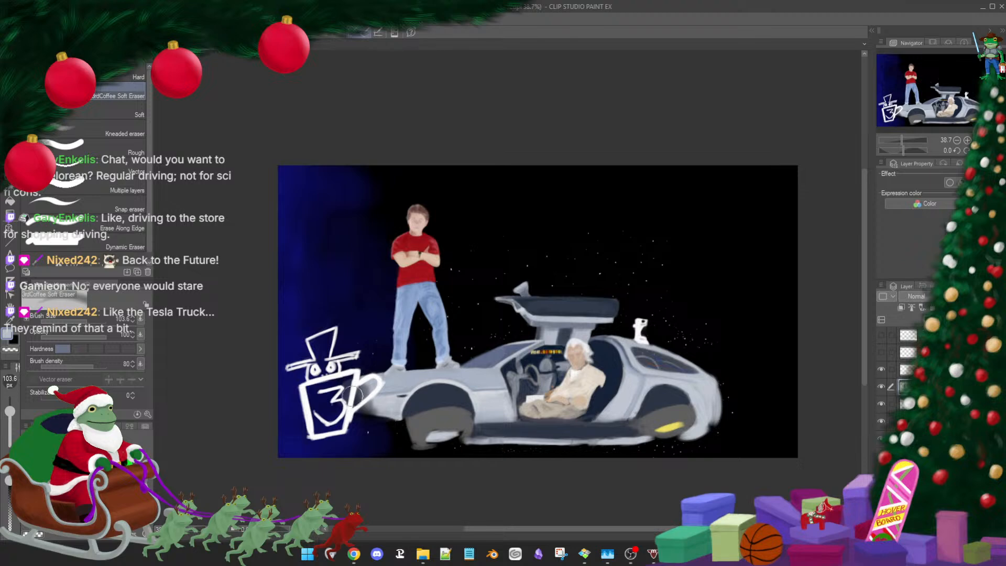
key("b")
scroll(367, 398, "up", 3)
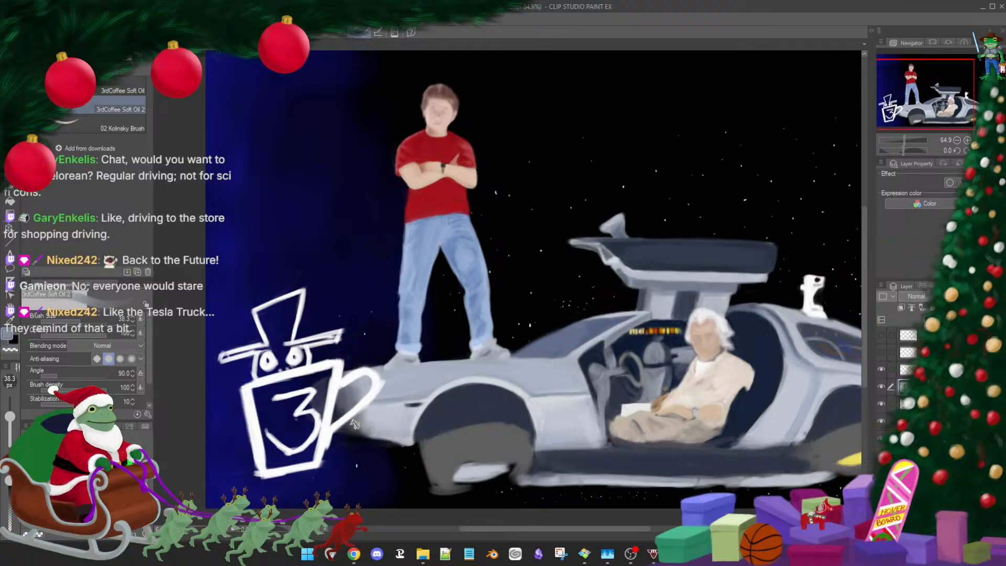
Rotate the canvas to clean grey paint out of the cup's interior with the soft eraser at 24.8 px, then reset the rotation
left_click_drag(354, 419, 411, 361)
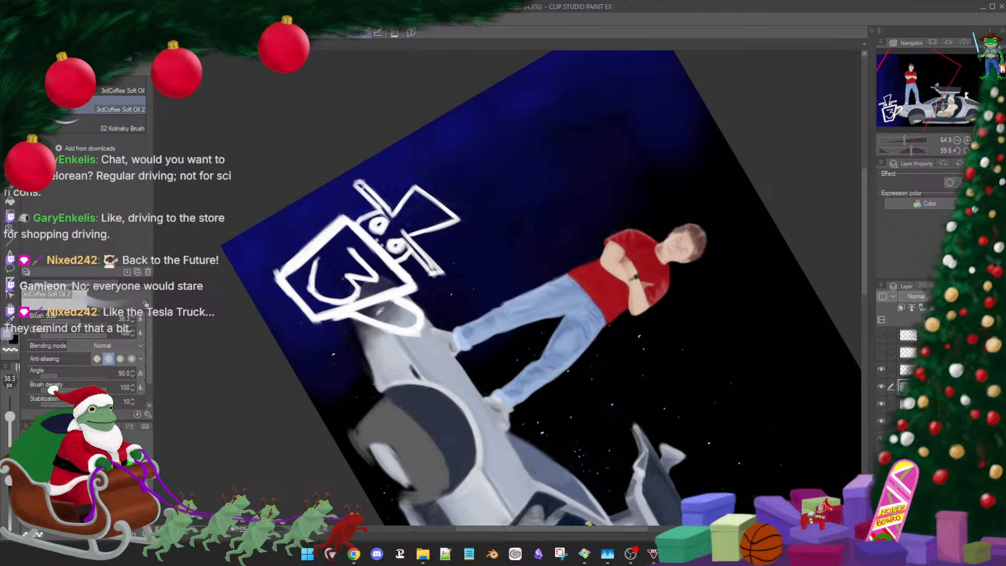
scroll(417, 335, "up", 1)
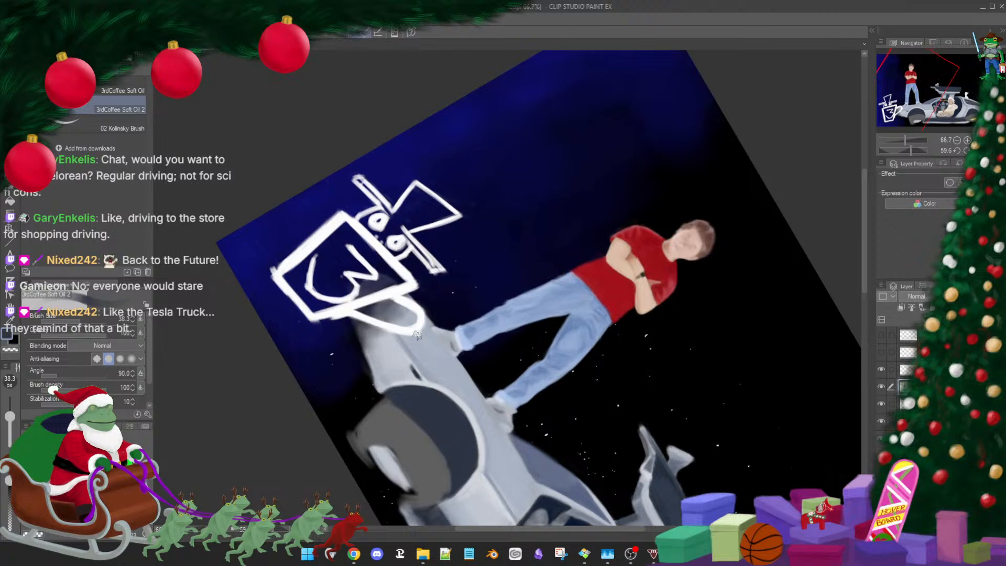
key("e")
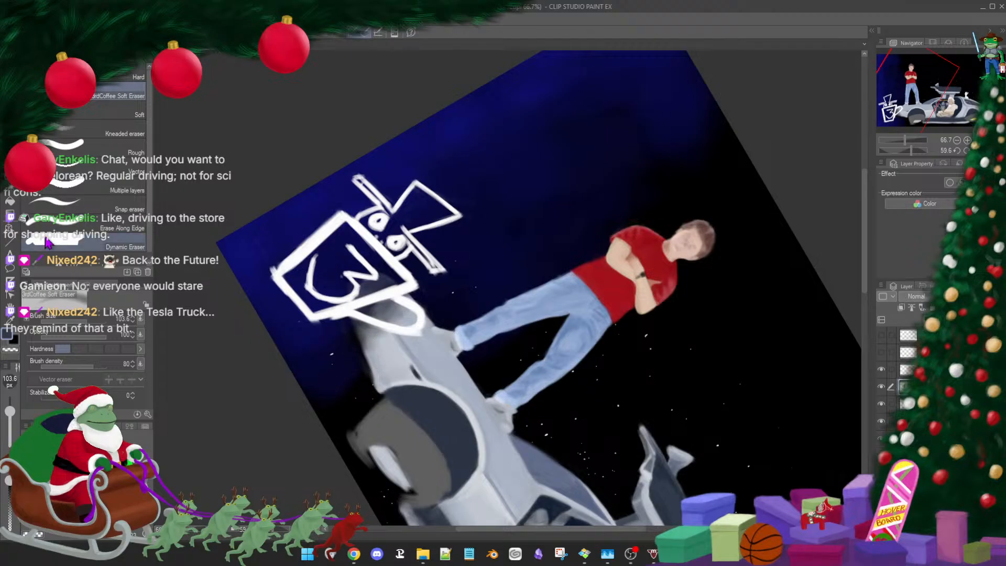
left_click_drag(10, 411, 11, 425)
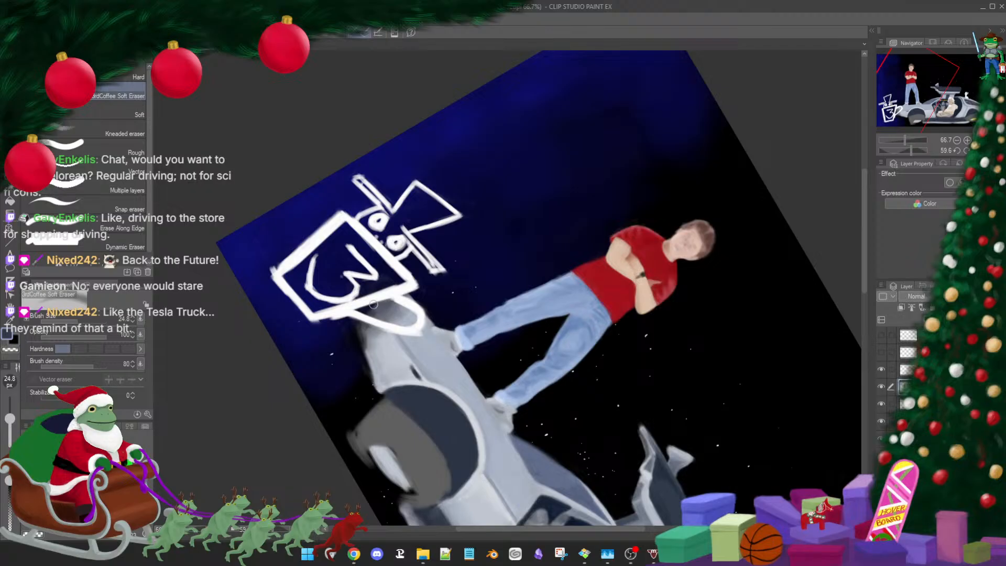
key("b")
scroll(368, 334, "up", 3)
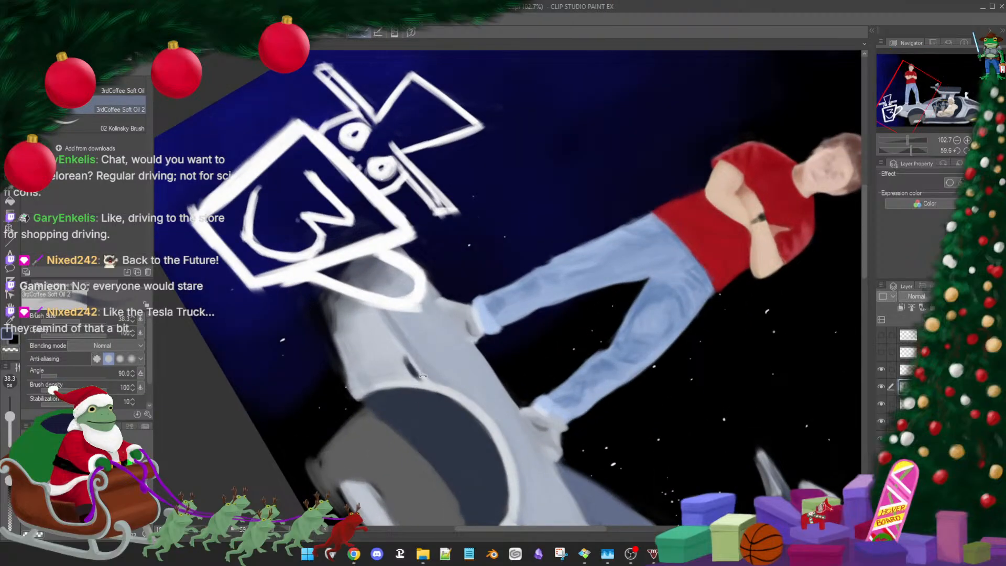
key("ctrl+at")
scroll(454, 371, "down", 3)
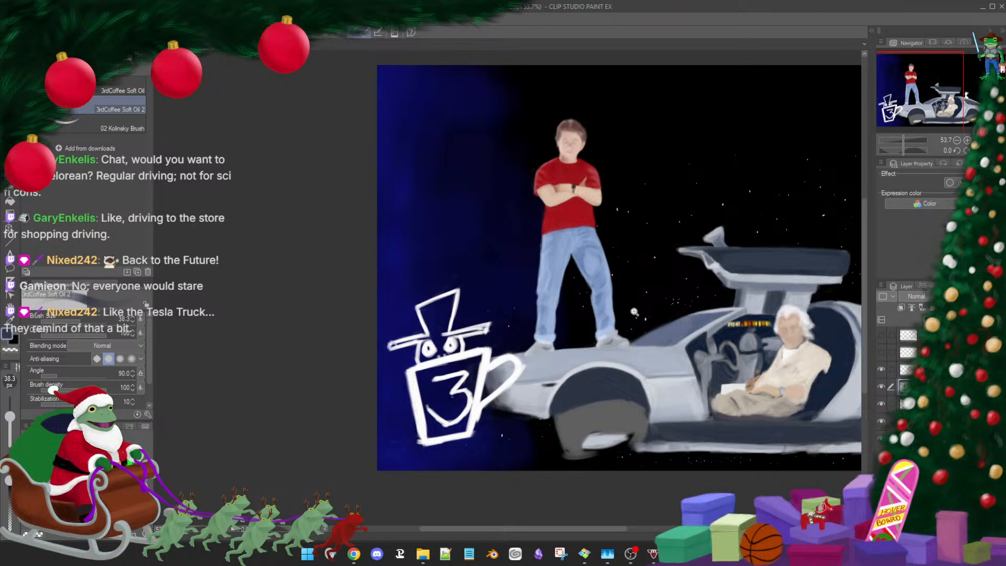
Lasso the cup character on its layer, shift it slightly towards the car at its original size, and deselect
left_click_drag(634, 311, 618, 311)
left_click_drag(688, 288, 581, 291)
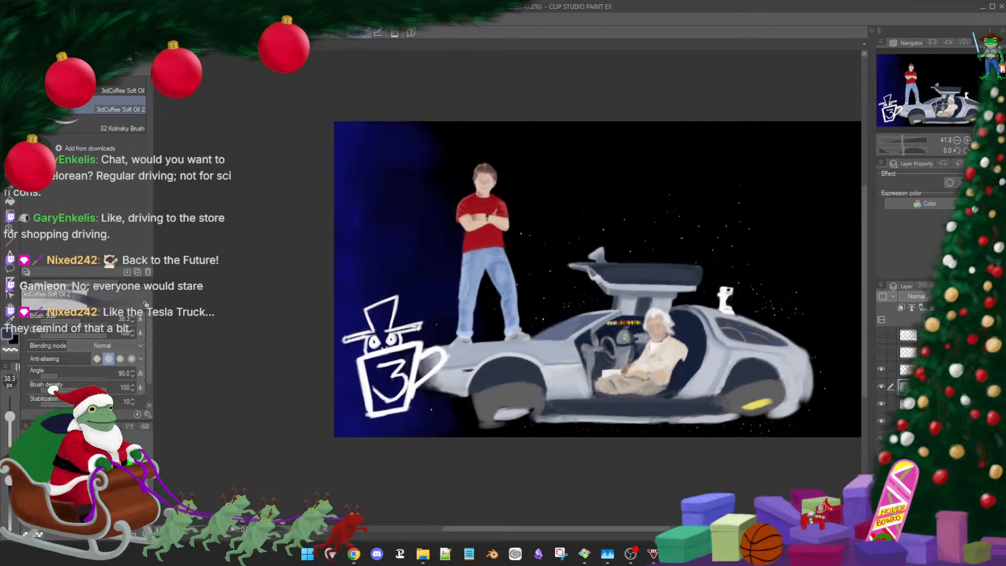
left_click(937, 369)
key("m")
mouse_move(365, 275)
left_mouse_down()
mouse_move(330, 309)
mouse_move(309, 392)
mouse_move(400, 451)
mouse_move(502, 365)
mouse_move(442, 258)
mouse_move(361, 268)
left_mouse_up()
key("b")
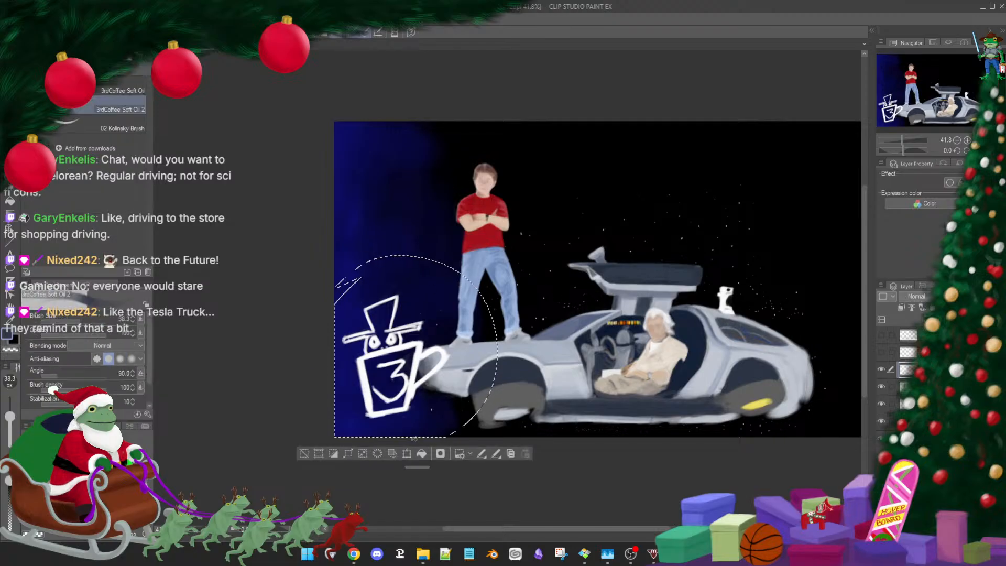
left_click(408, 455)
mouse_move(435, 405)
left_mouse_down()
mouse_move(470, 408)
mouse_move(460, 410)
left_mouse_up()
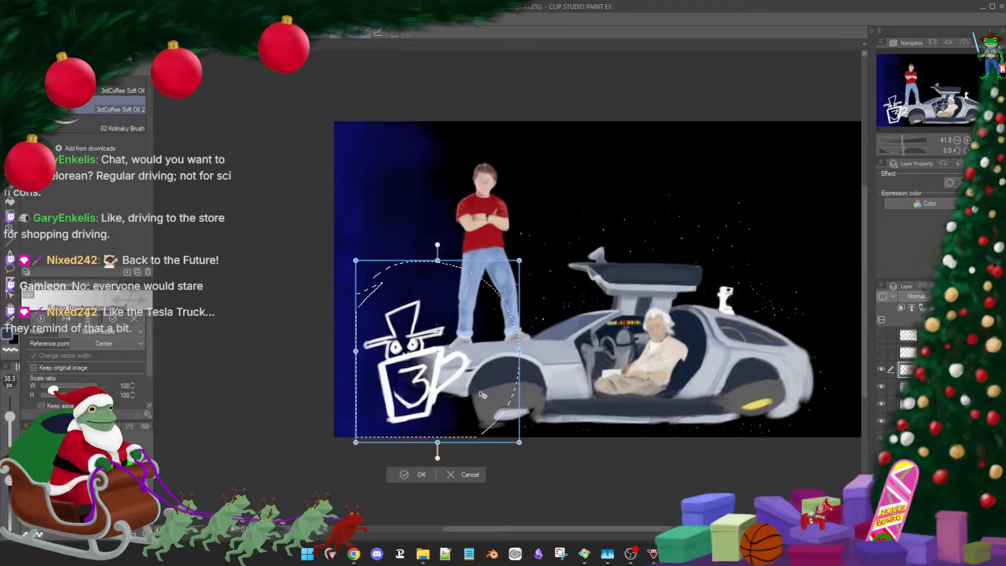
left_click(407, 476)
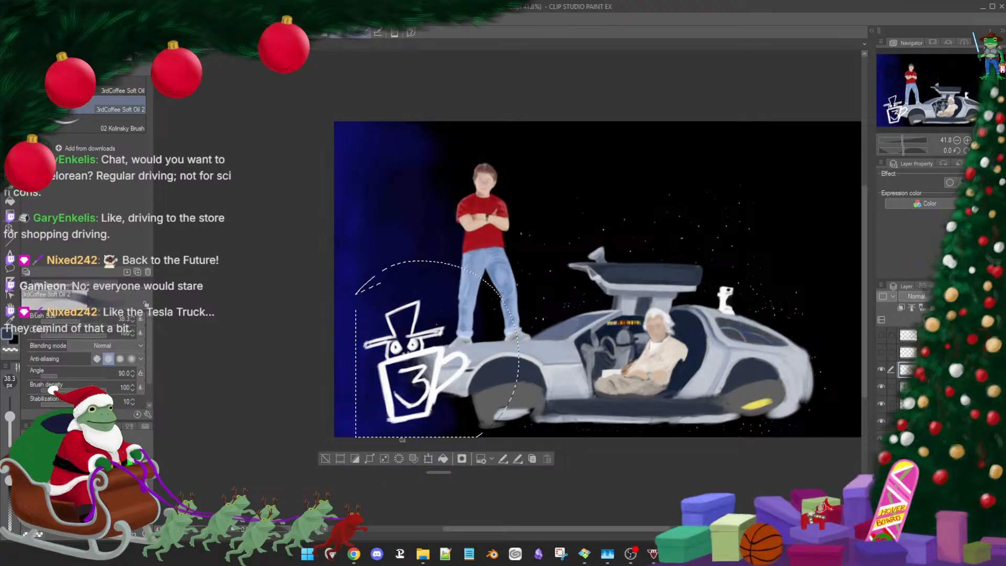
left_click(326, 459)
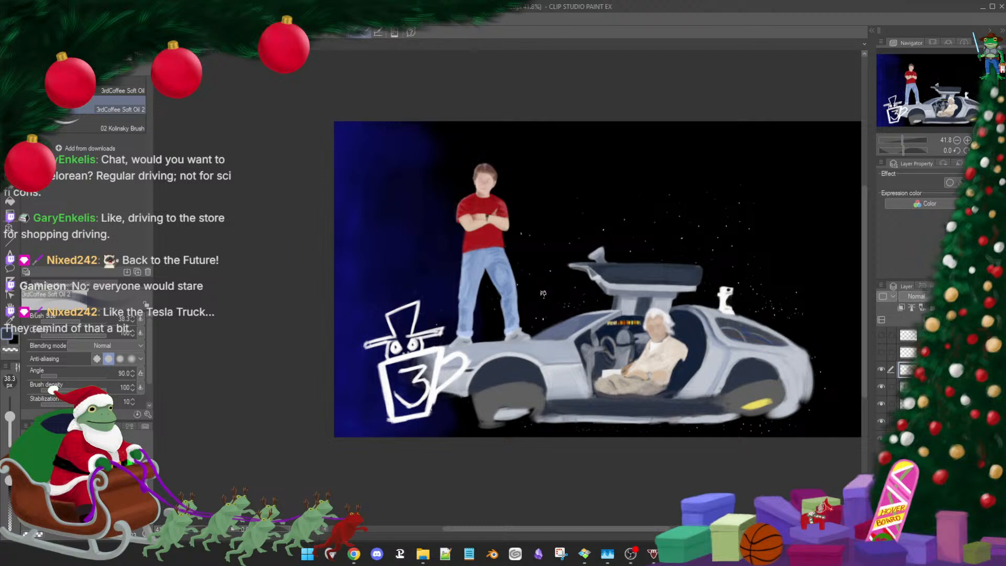
Darken the inside of the front wheel arch to near-black with the oil brush at 38.3 px, refining its edges at 21.3 px
scroll(543, 294, "up", 3)
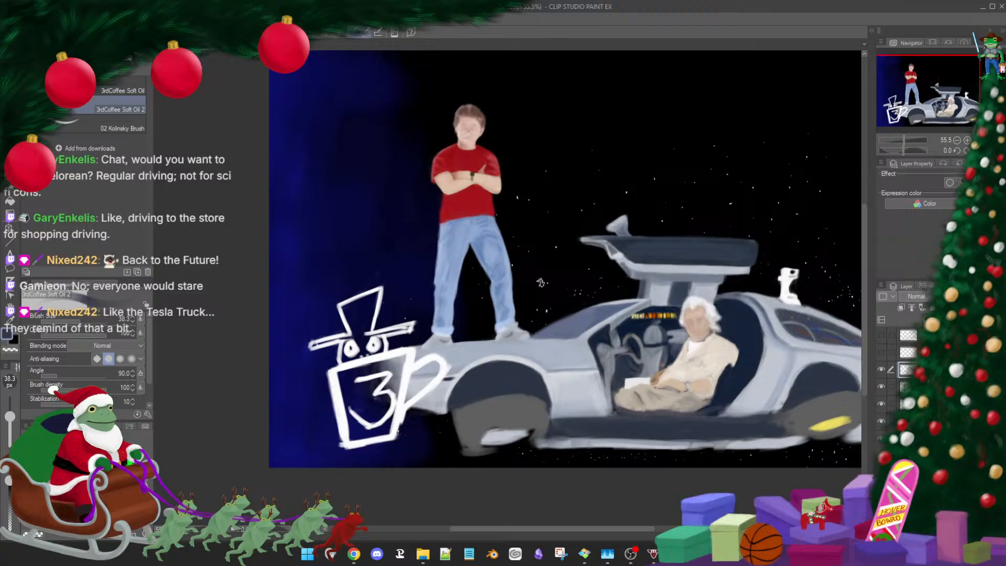
left_click_drag(561, 269, 542, 287)
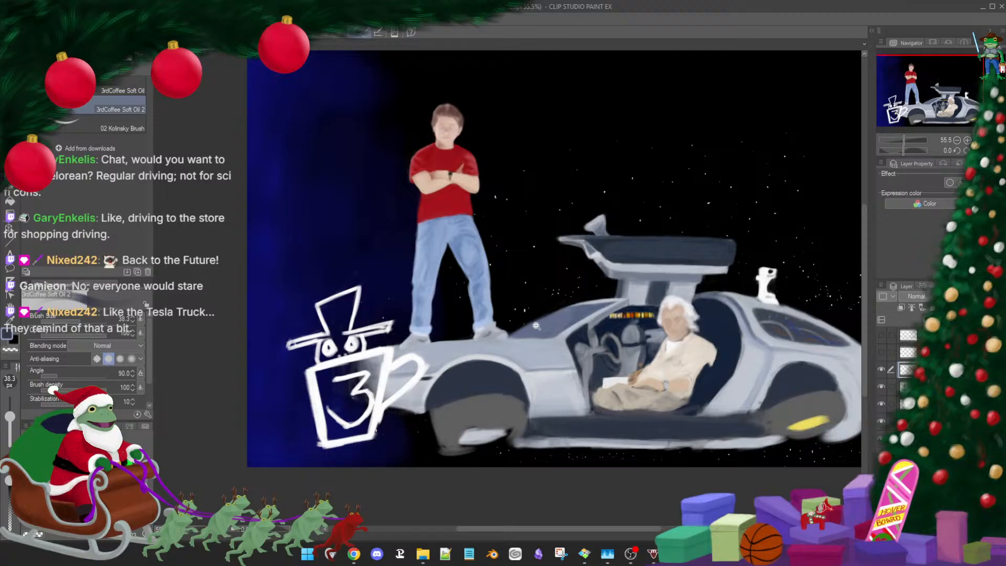
scroll(536, 326, "up", 3)
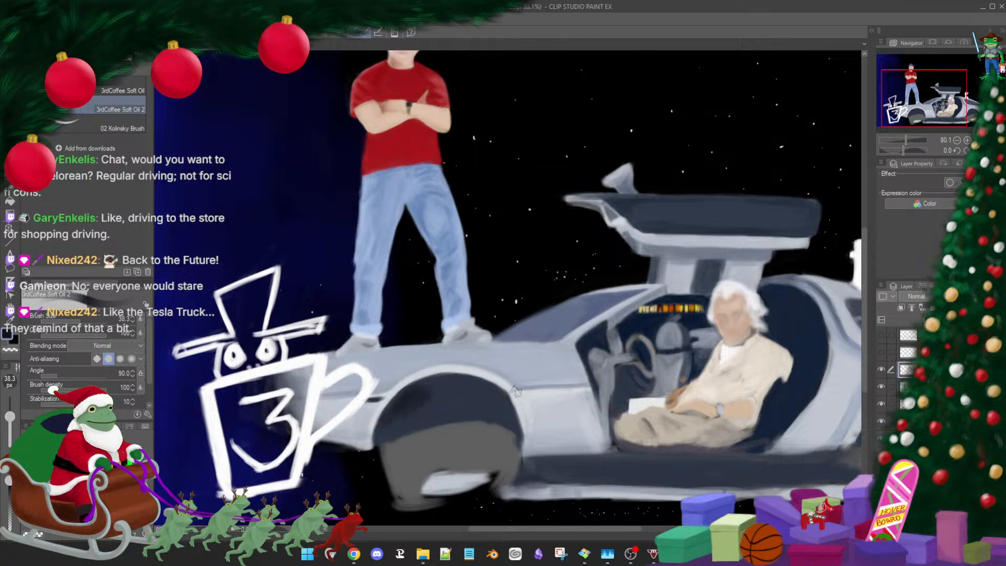
left_click_drag(456, 396, 535, 364)
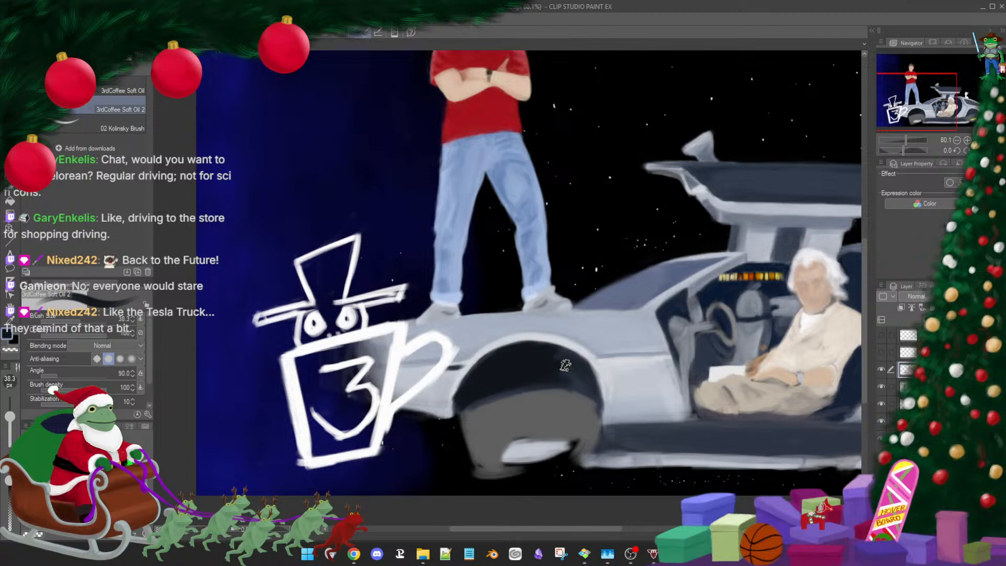
mouse_move(499, 408)
left_mouse_down()
mouse_move(648, 356)
mouse_move(575, 333)
left_mouse_up()
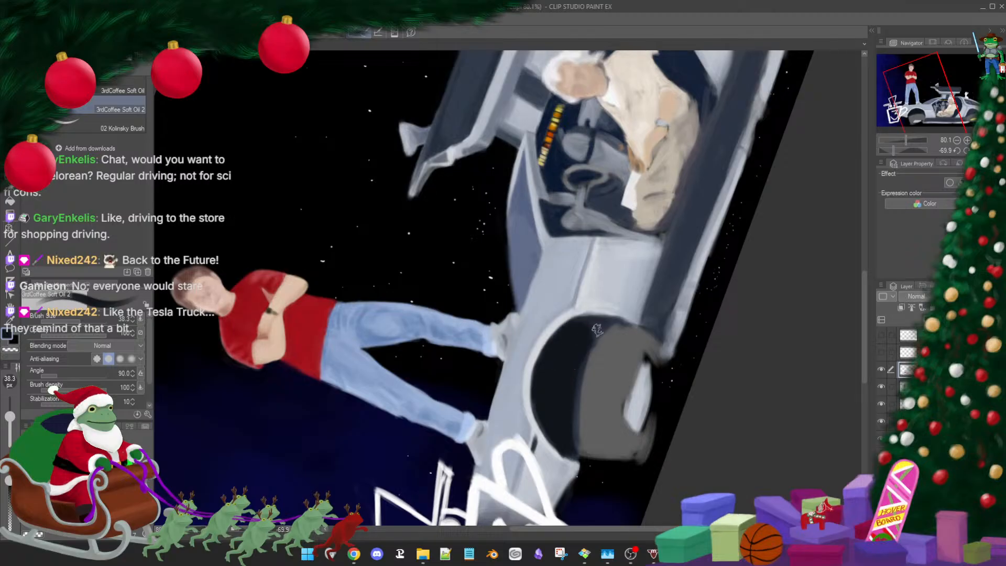
mouse_move(588, 343)
left_mouse_down()
mouse_move(586, 317)
mouse_move(575, 323)
mouse_move(617, 315)
mouse_move(586, 332)
mouse_move(596, 332)
mouse_move(571, 396)
mouse_move(609, 326)
mouse_move(602, 334)
mouse_move(597, 326)
mouse_move(628, 323)
left_mouse_up()
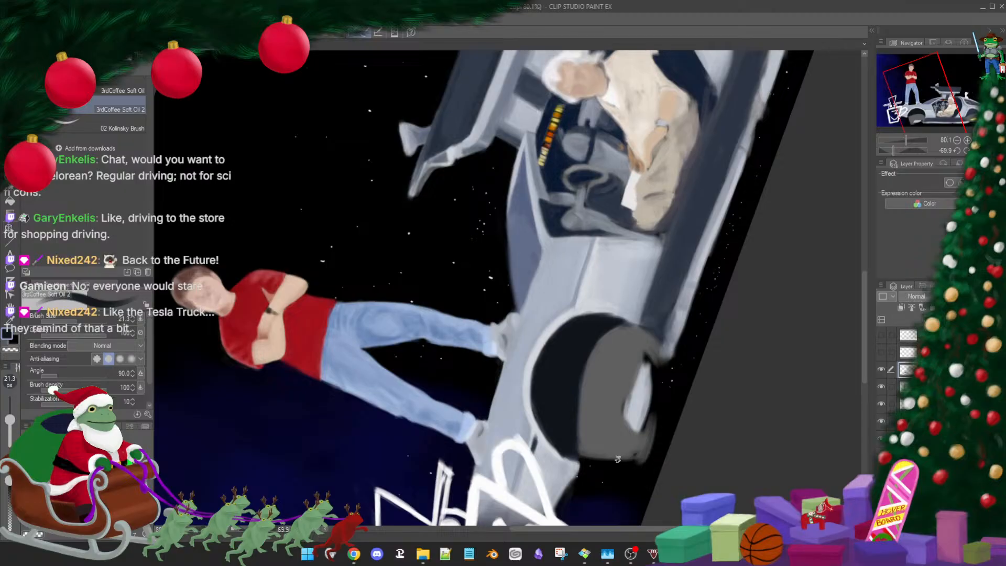
Darken the rear wheel arch with the oil brush at 26.8 px, toggling the layer's visibility to compare
mouse_move(733, 368)
left_mouse_down()
mouse_move(713, 378)
mouse_move(655, 373)
mouse_move(623, 419)
mouse_move(593, 436)
mouse_move(702, 329)
mouse_move(664, 342)
mouse_move(696, 353)
mouse_move(681, 364)
mouse_move(706, 352)
left_mouse_up()
key("]")
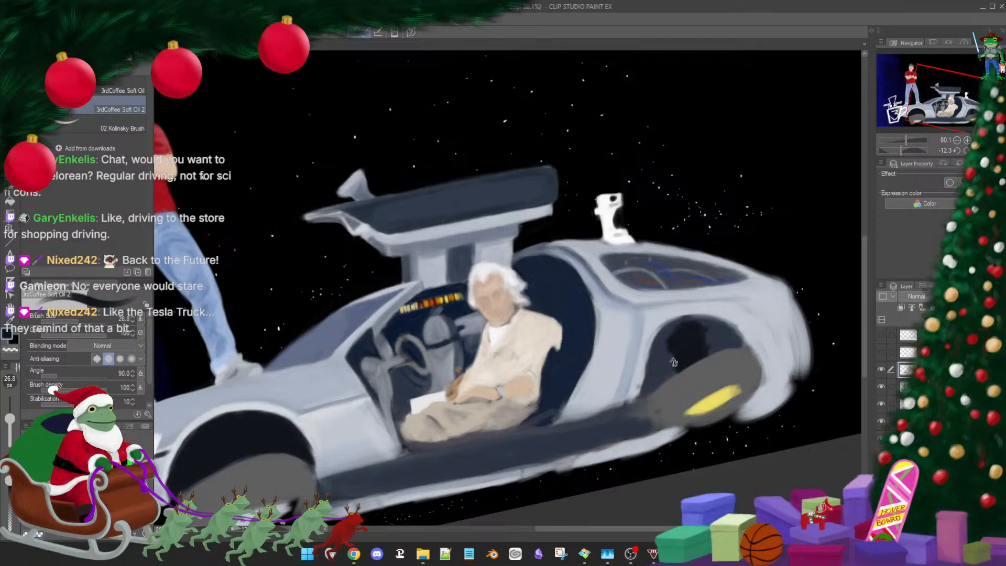
left_click(881, 371)
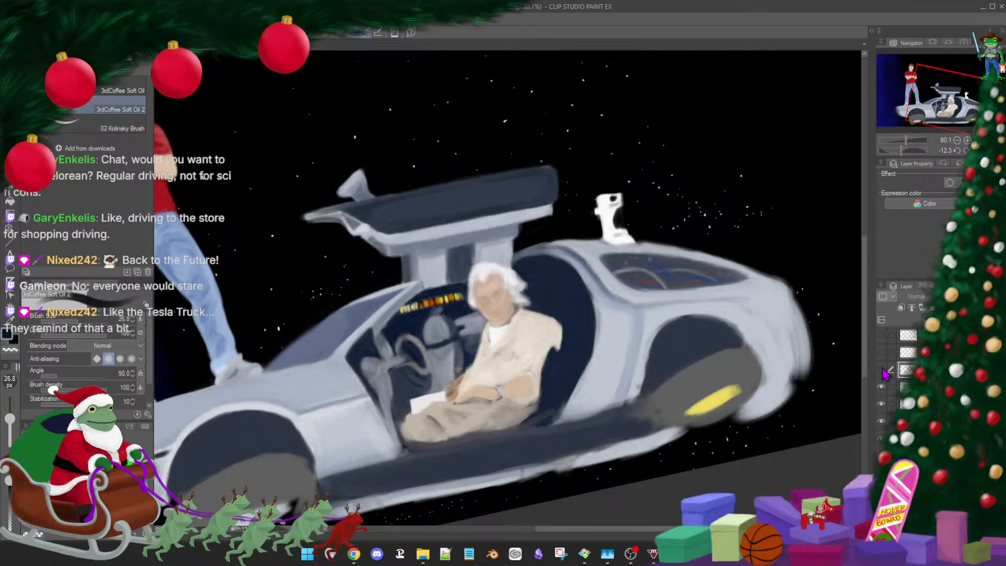
left_click(881, 371)
left_click(883, 371)
left_click(883, 371)
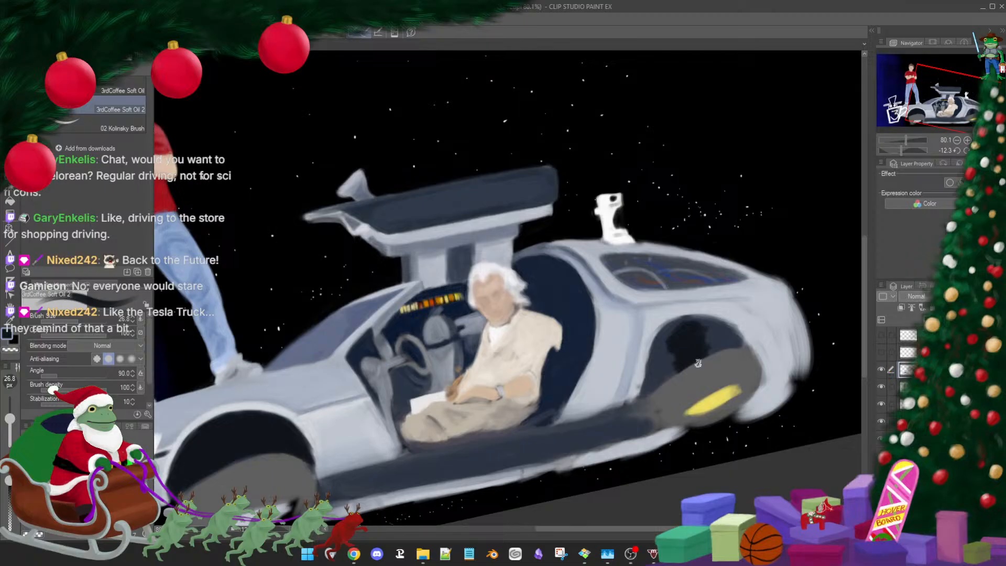
Toggle the mug sketch layer's visibility repeatedly to check which painted strokes sit on it, leaving the layer shown
scroll(631, 326, "down", 4)
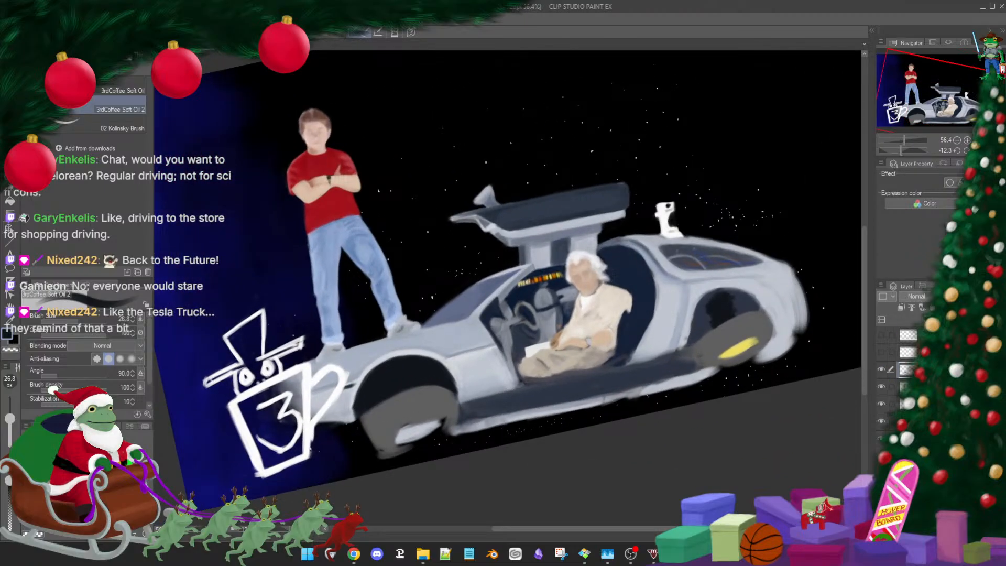
left_click(881, 371)
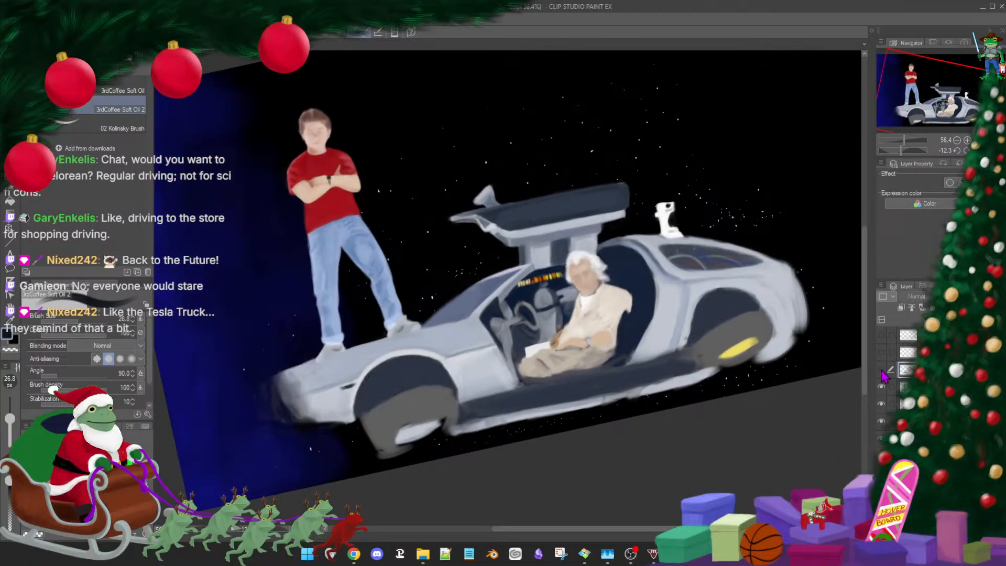
left_click(881, 371)
left_click(881, 371)
left_click(881, 370)
left_click(882, 371)
left_click(881, 370)
left_click(882, 370)
left_click(882, 371)
left_click(881, 371)
left_click(882, 371)
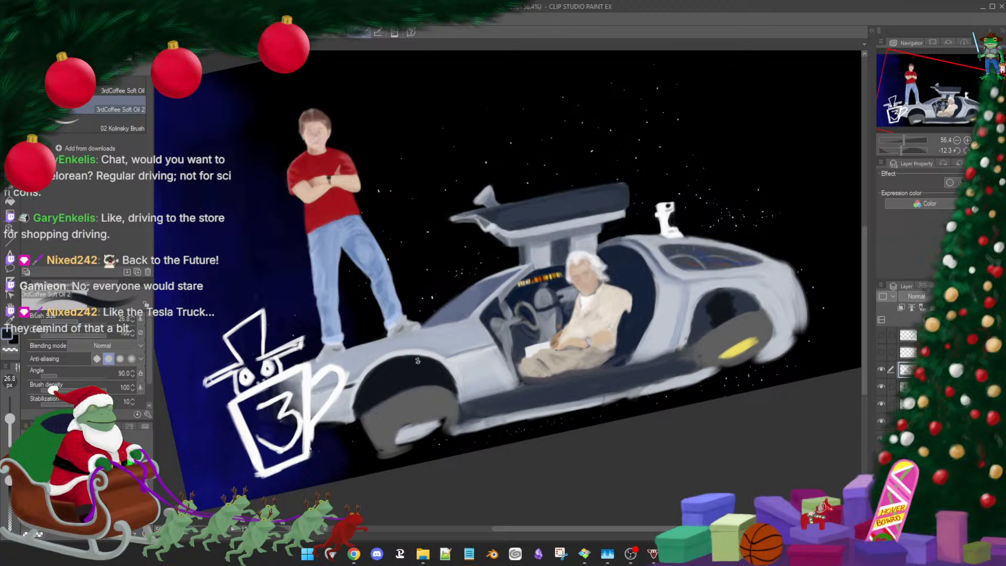
Erase the misplaced black strokes from the front and rear wheel wells using the Hard eraser at 76.2 px
key("e")
left_click(123, 78)
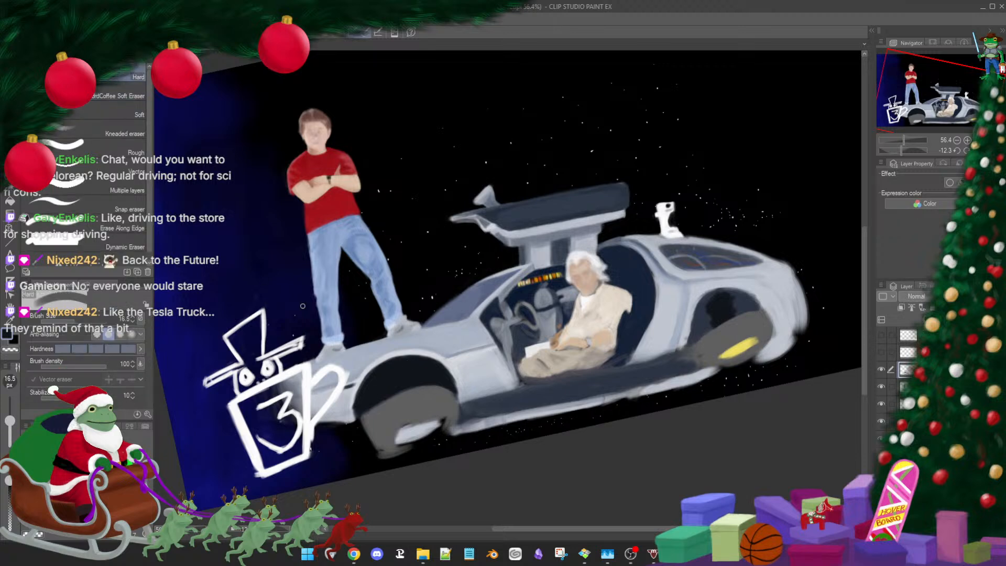
left_click(10, 414)
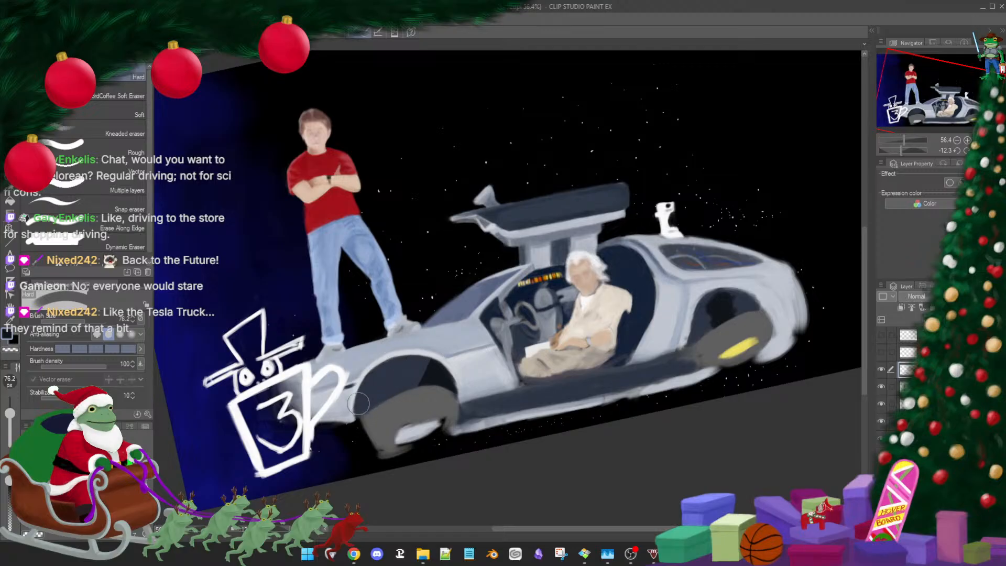
mouse_move(419, 354)
left_mouse_down()
mouse_move(439, 391)
mouse_move(469, 385)
left_mouse_up()
mouse_move(725, 299)
left_mouse_down()
mouse_move(713, 310)
mouse_move(737, 311)
left_mouse_up()
Select the layer directly below the mug sketch and block in the front wheel well with near-black using the 3rdCoffee Soft Oil 2 brush
key("b")
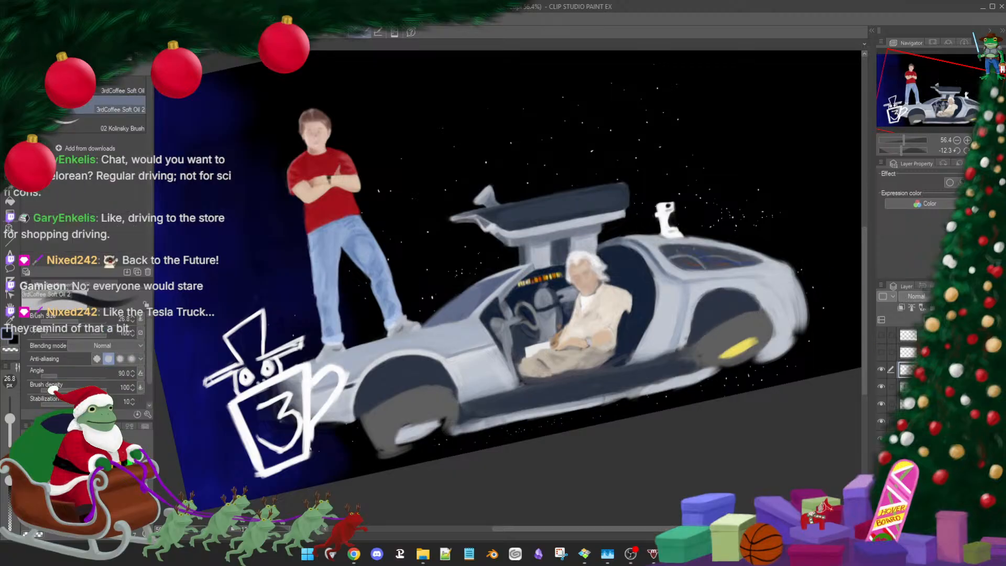
left_click(937, 387)
mouse_move(397, 366)
left_mouse_down()
mouse_move(385, 390)
mouse_move(412, 376)
left_mouse_up()
scroll(403, 390, "up", 5)
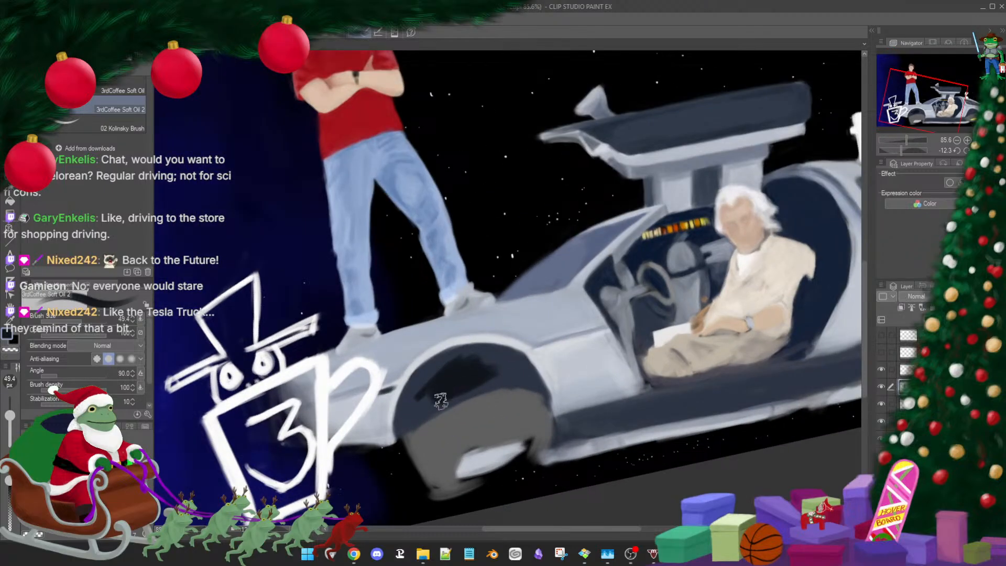
left_click_drag(475, 391, 493, 386)
scroll(493, 386, "up", 4)
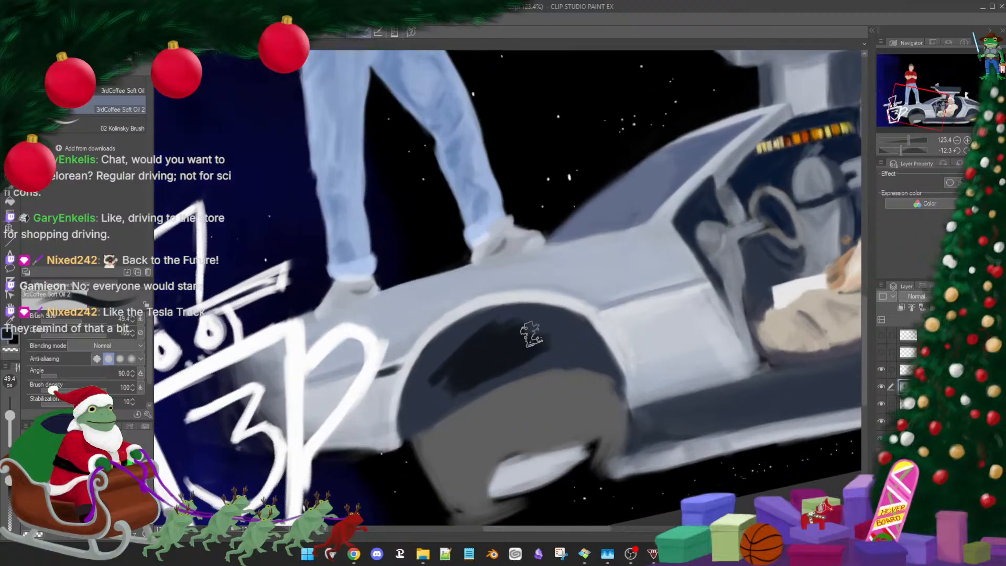
mouse_move(531, 333)
left_mouse_down()
mouse_move(509, 327)
mouse_move(490, 357)
mouse_move(476, 343)
mouse_move(488, 335)
mouse_move(467, 341)
mouse_move(480, 329)
mouse_move(438, 361)
mouse_move(455, 335)
mouse_move(420, 379)
mouse_move(446, 336)
mouse_move(423, 372)
mouse_move(421, 400)
mouse_move(451, 383)
mouse_move(456, 396)
mouse_move(506, 365)
mouse_move(408, 423)
mouse_move(404, 409)
mouse_move(464, 379)
mouse_move(464, 348)
mouse_move(446, 359)
mouse_move(529, 307)
left_mouse_up()
mouse_move(456, 334)
left_mouse_down()
mouse_move(511, 310)
mouse_move(446, 341)
mouse_move(530, 310)
mouse_move(491, 318)
mouse_move(476, 339)
mouse_move(518, 331)
mouse_move(504, 370)
mouse_move(426, 424)
mouse_move(503, 375)
mouse_move(449, 376)
left_mouse_up()
Extend the near-black fill to the front wheel well's curved rim and rear corner with a smaller brush
mouse_move(448, 415)
left_mouse_down()
mouse_move(524, 427)
mouse_move(601, 392)
left_mouse_up()
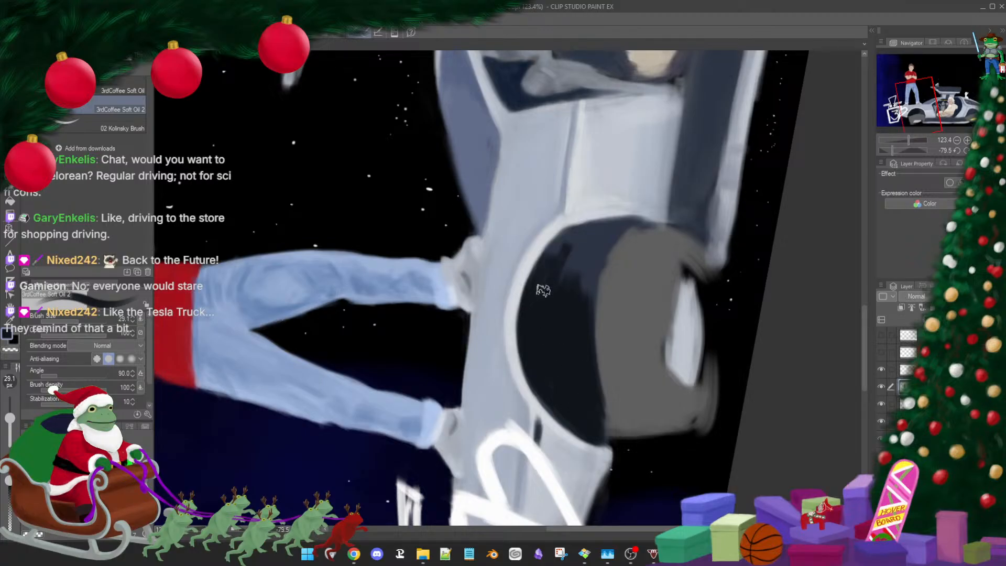
mouse_move(564, 240)
left_mouse_down()
mouse_move(644, 217)
mouse_move(591, 239)
mouse_move(551, 278)
mouse_move(548, 289)
mouse_move(561, 291)
mouse_move(543, 304)
left_mouse_up()
key("bracketleft")
mouse_move(621, 229)
left_mouse_down()
mouse_move(585, 262)
mouse_move(612, 231)
mouse_move(580, 288)
left_mouse_up()
mouse_move(612, 236)
left_mouse_down()
mouse_move(591, 278)
mouse_move(590, 266)
mouse_move(587, 314)
mouse_move(585, 297)
left_mouse_up()
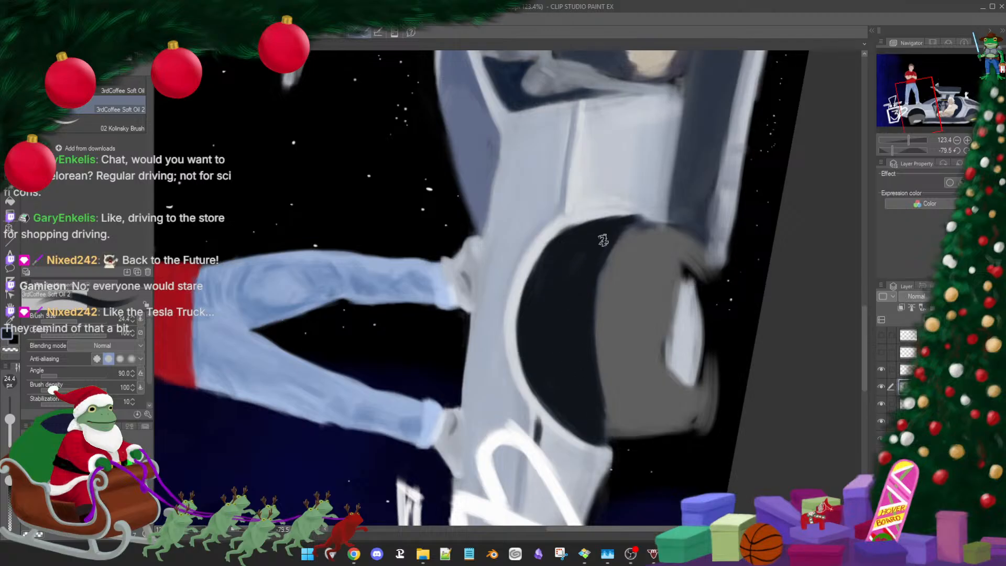
key("bracketright")
Refine the edges of the dark front wheel well along the fender and tyre, reducing the brush size to 11.2 px
mouse_move(604, 316)
left_mouse_down()
mouse_move(562, 405)
mouse_move(474, 340)
left_mouse_up()
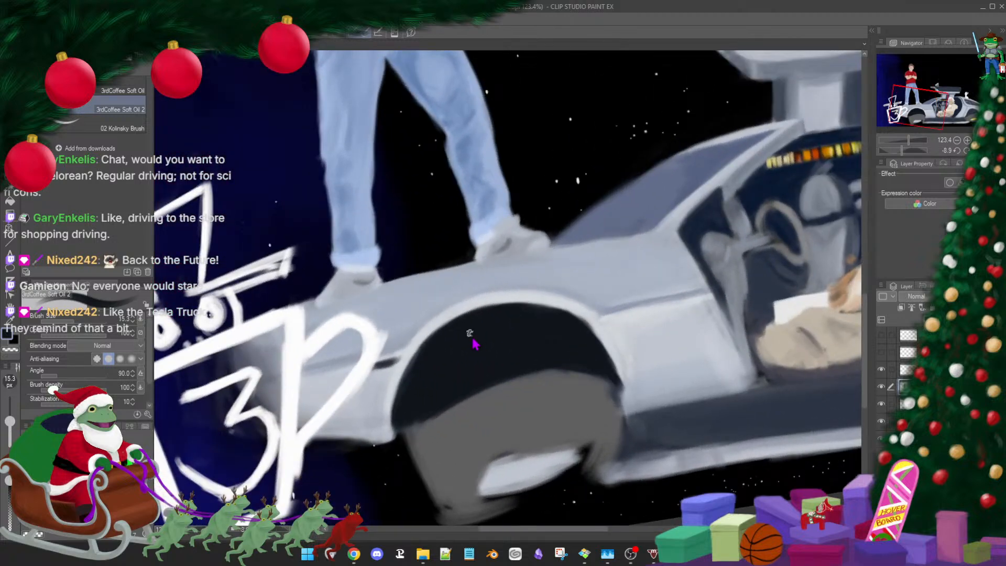
key("bracketleft")
key("bracketleft")
key("bracketleft")
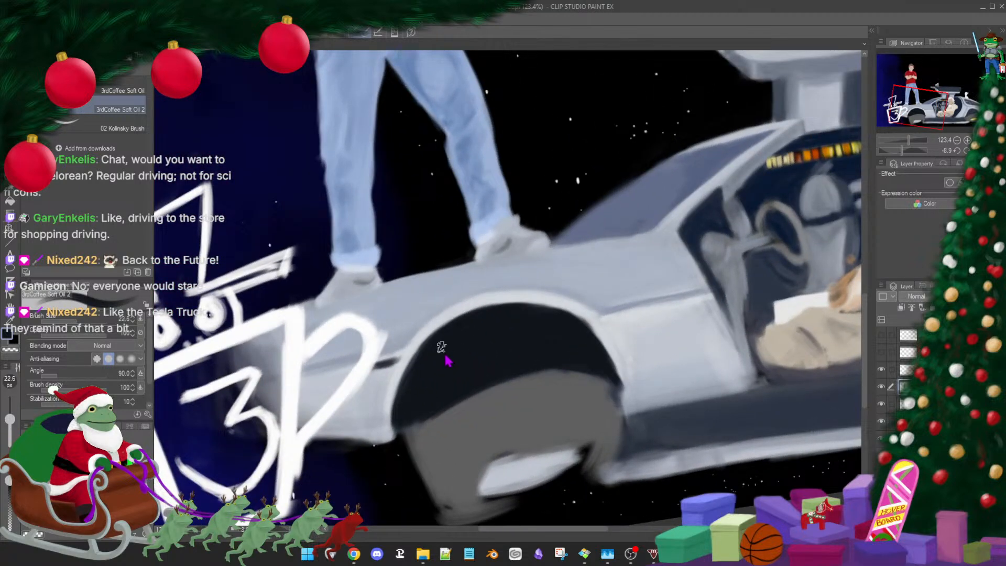
key("bracketleft")
key("bracketleft")
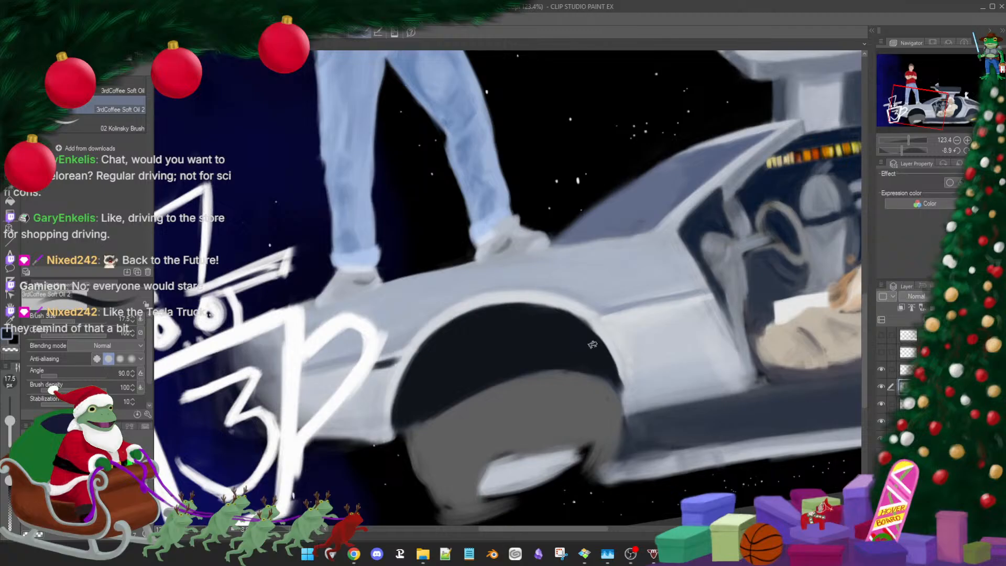
left_click_drag(503, 374, 646, 309)
left_click_drag(356, 355, 329, 443)
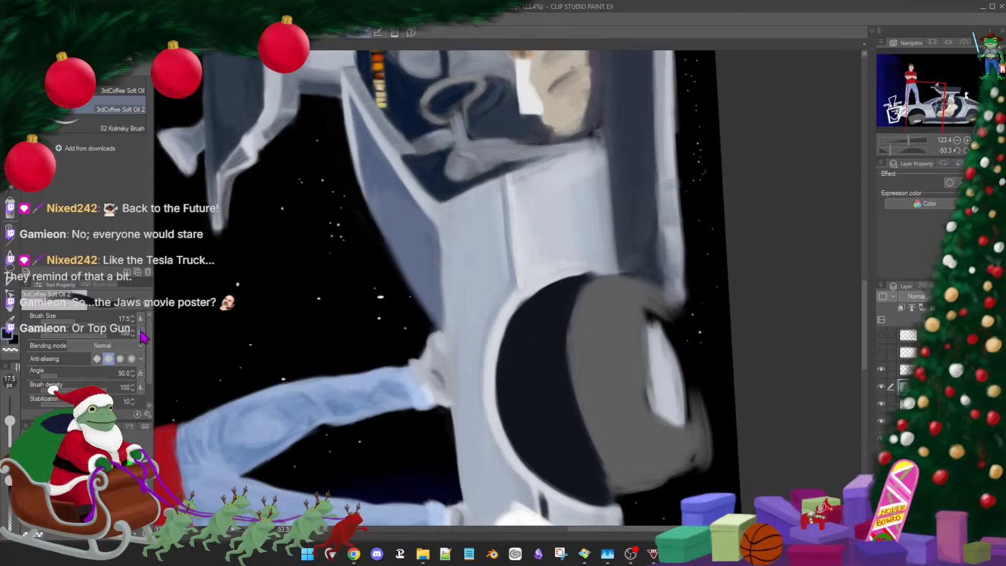
key("[")
key("[")
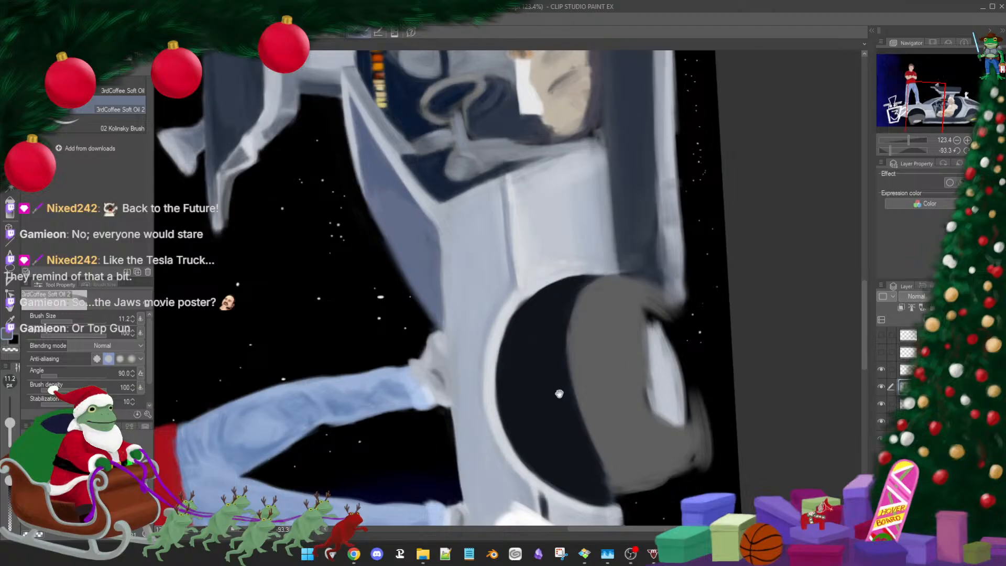
mouse_move(559, 393)
left_mouse_down()
mouse_move(533, 395)
mouse_move(545, 400)
left_mouse_up()
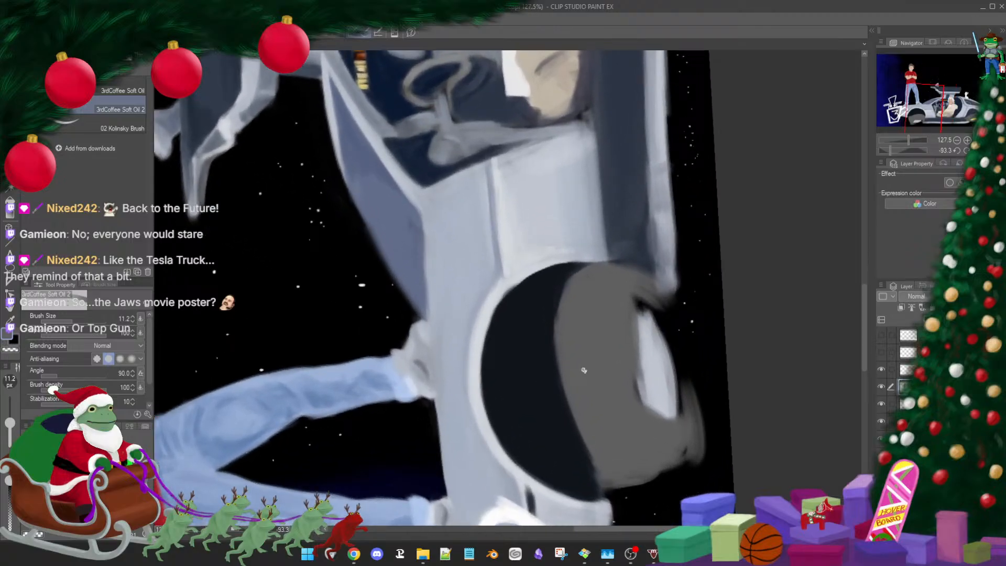
left_click_drag(630, 398, 474, 376)
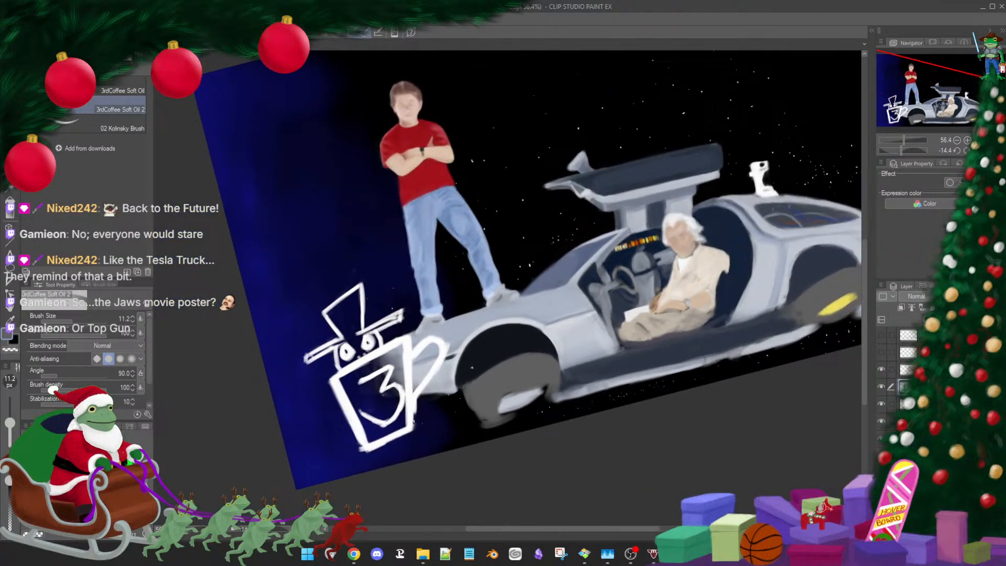
Paint a black shadow through the middle of the front wheel well with a larger brush
scroll(508, 376, "up", 3)
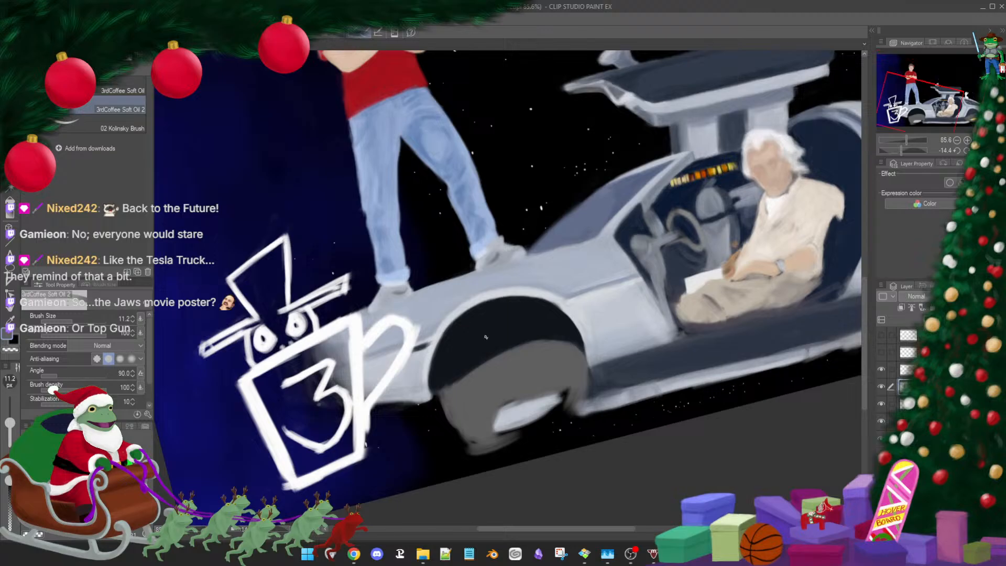
left_click(476, 346, "alt")
left_click_drag(466, 390, 472, 390)
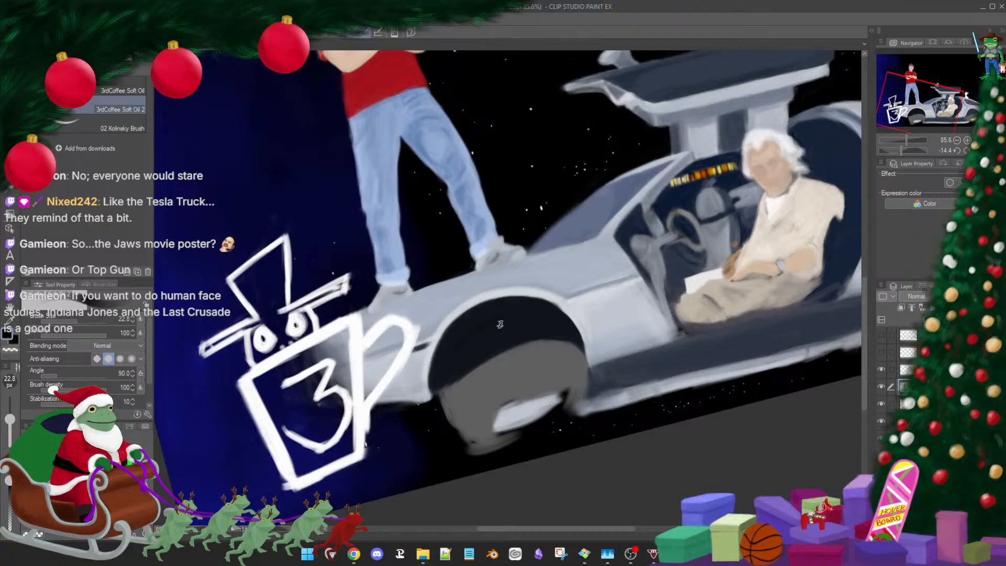
mouse_move(490, 334)
left_mouse_down()
mouse_move(468, 346)
mouse_move(503, 317)
mouse_move(490, 323)
mouse_move(459, 358)
mouse_move(527, 318)
mouse_move(482, 344)
mouse_move(538, 322)
mouse_move(514, 331)
left_mouse_up()
key("o")
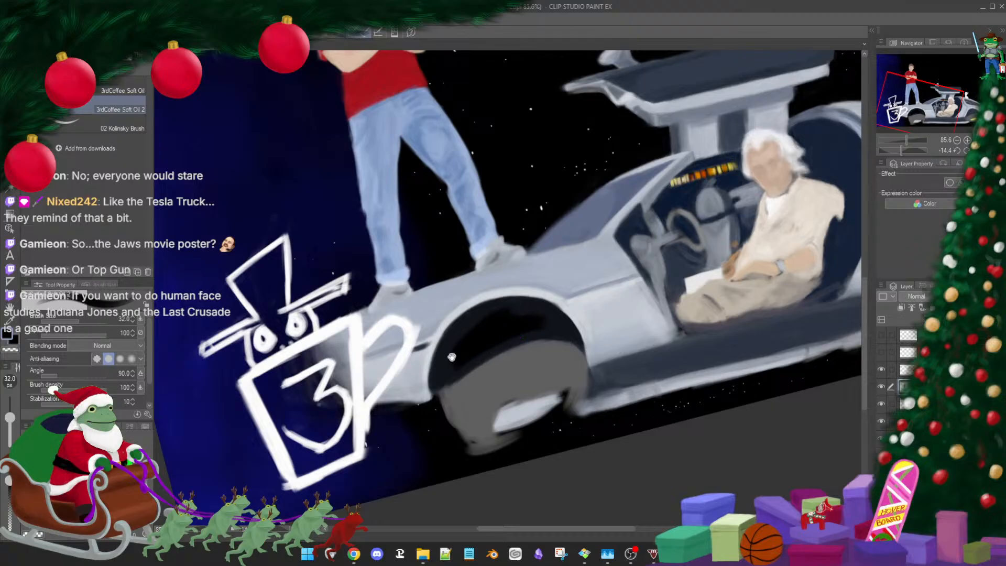
Spread the black shadow towards both ends of the front wheel well, leaving a thin lighter rim along the arch
left_click_drag(453, 356, 511, 362)
scroll(512, 362, "up", 5)
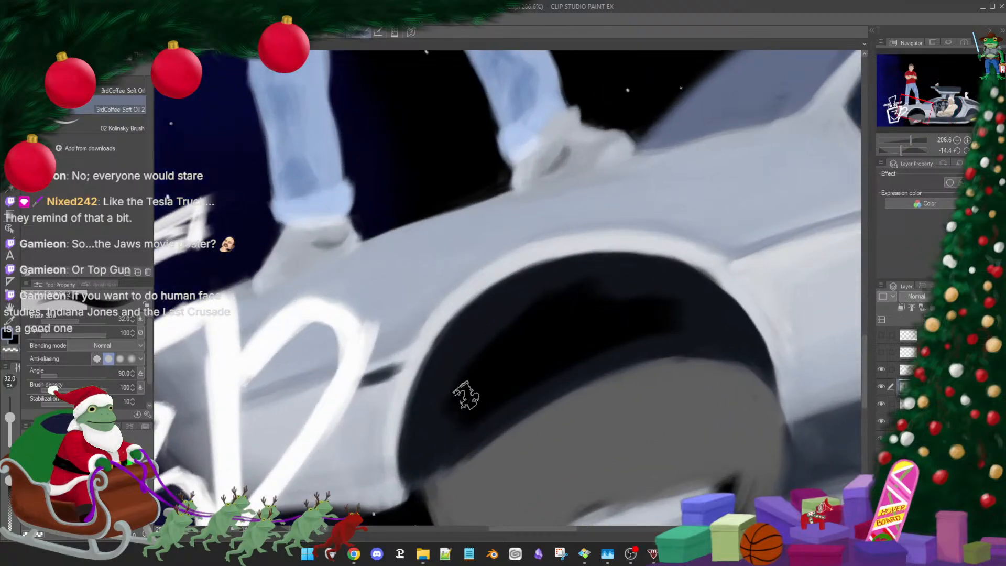
mouse_move(454, 420)
left_mouse_down()
mouse_move(505, 400)
mouse_move(408, 472)
left_mouse_up()
key("[")
mouse_move(420, 427)
left_mouse_down()
mouse_move(442, 422)
mouse_move(460, 397)
left_mouse_up()
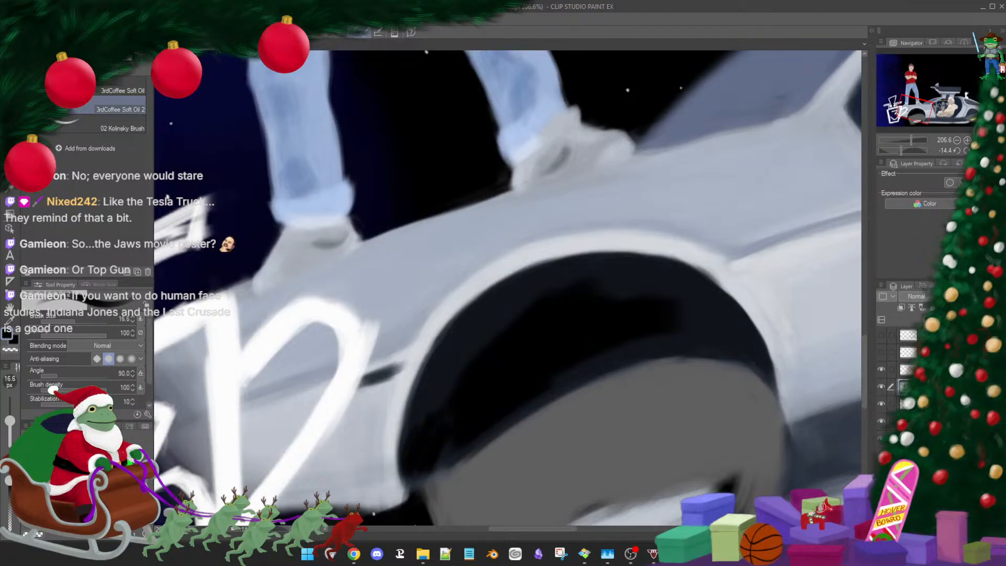
left_click_drag(456, 375, 418, 392)
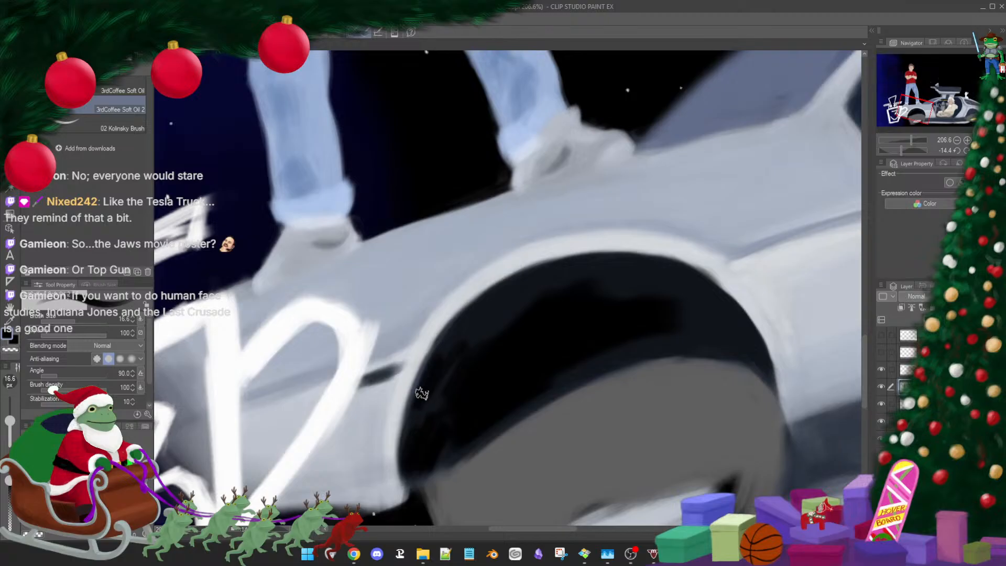
left_click_drag(418, 463, 488, 418)
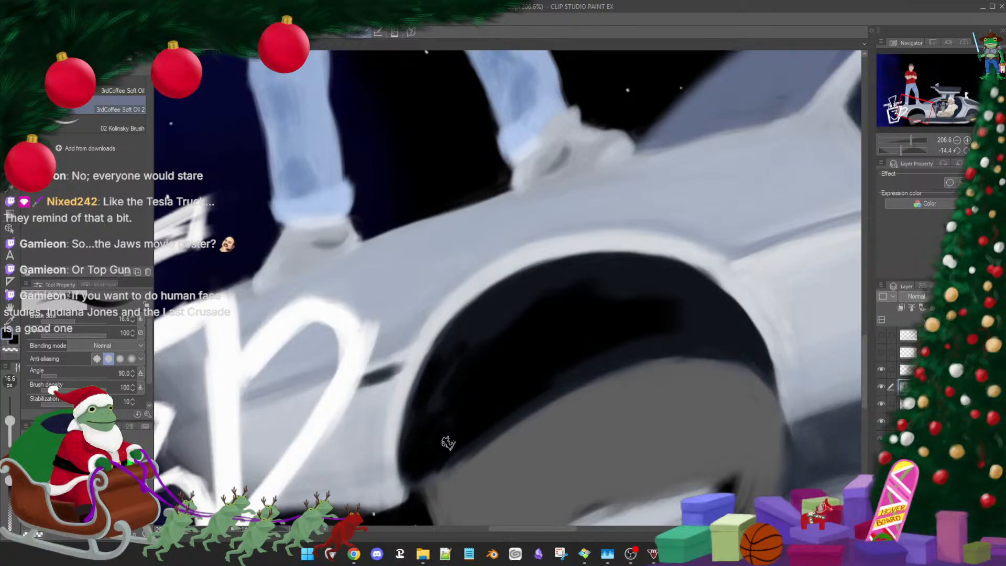
key("]")
mouse_move(545, 363)
left_mouse_down()
mouse_move(584, 345)
mouse_move(721, 336)
mouse_move(576, 328)
mouse_move(643, 297)
mouse_move(505, 316)
mouse_move(659, 297)
mouse_move(565, 305)
mouse_move(749, 329)
mouse_move(729, 325)
mouse_move(755, 360)
left_mouse_up()
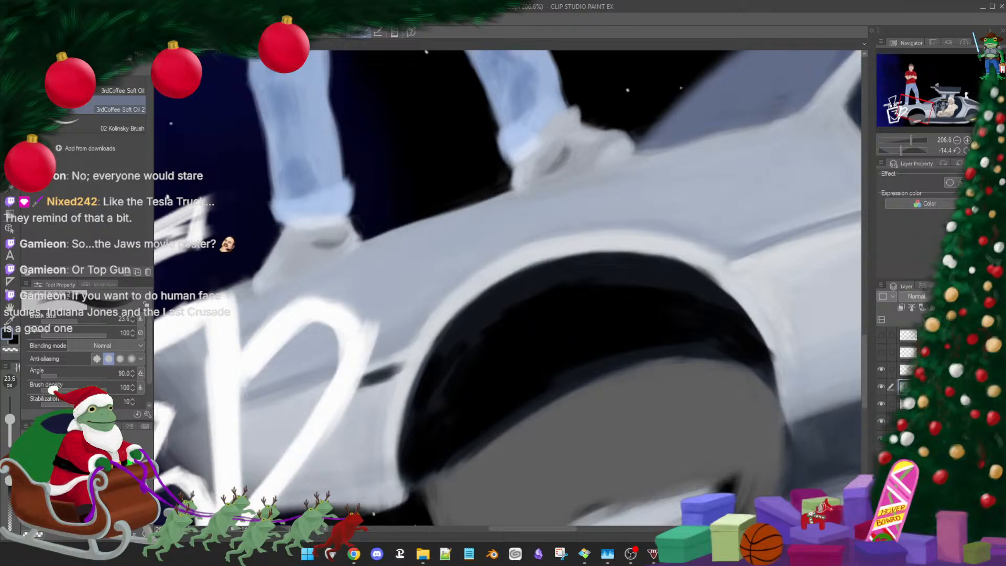
Paint dark strokes along the upper and outer side edges of the front tyre with the 23.6 px brush
left_click_drag(476, 462, 591, 407)
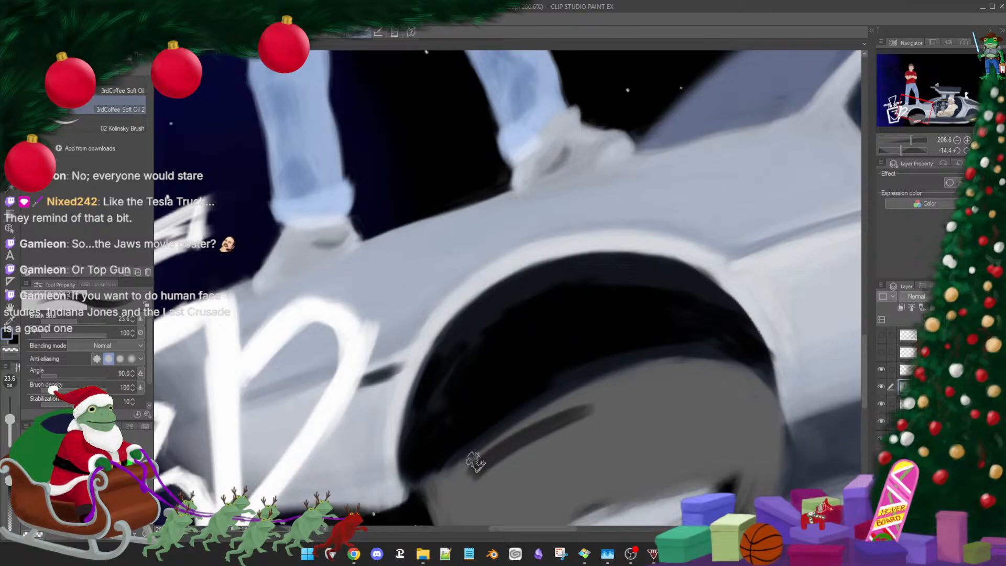
scroll(591, 416, "down", 5)
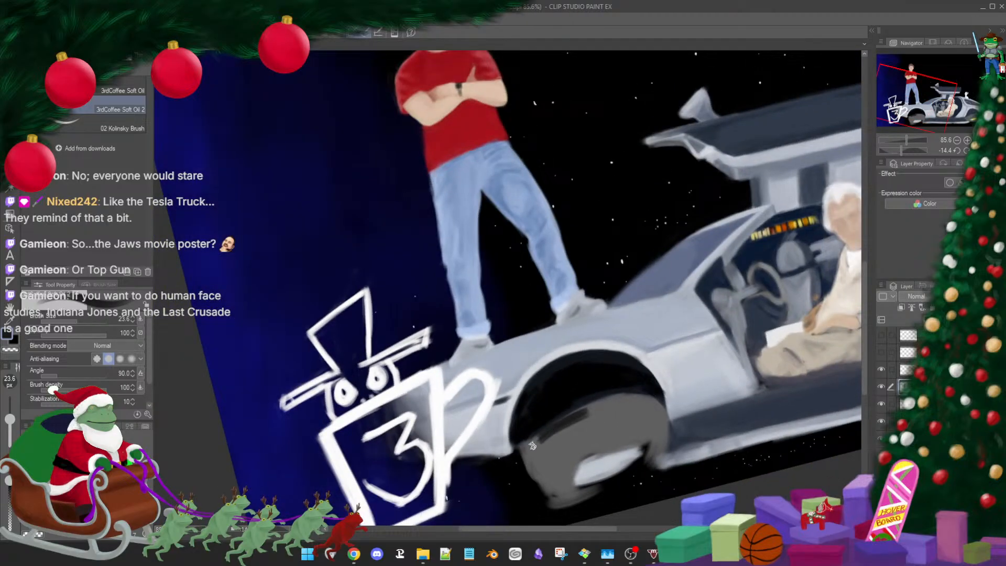
mouse_move(527, 445)
left_mouse_down()
mouse_move(538, 481)
mouse_move(525, 446)
mouse_move(537, 457)
mouse_move(545, 433)
mouse_move(531, 445)
mouse_move(533, 471)
left_mouse_up()
Hide the dark background layer and paint the front tyre's dark sidewall shading and curved bands above the rim
left_click(880, 421)
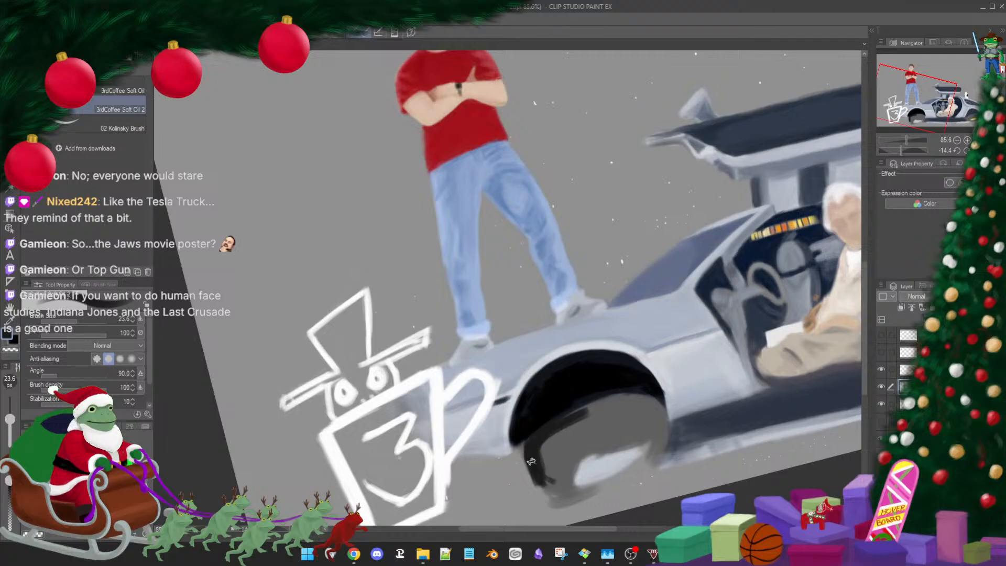
left_click_drag(662, 420, 528, 443)
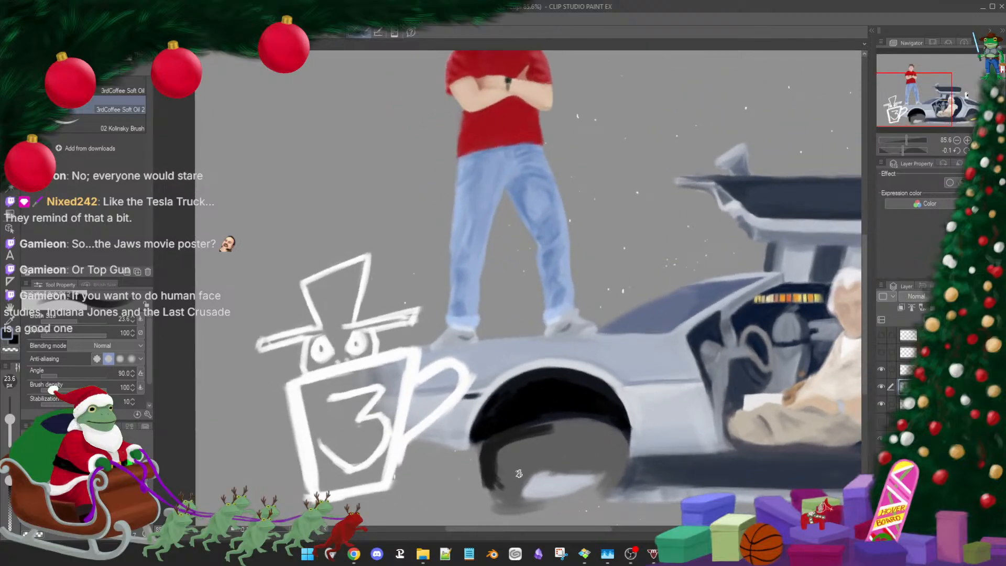
mouse_move(489, 474)
left_mouse_down()
mouse_move(567, 471)
mouse_move(551, 468)
mouse_move(598, 474)
left_mouse_up()
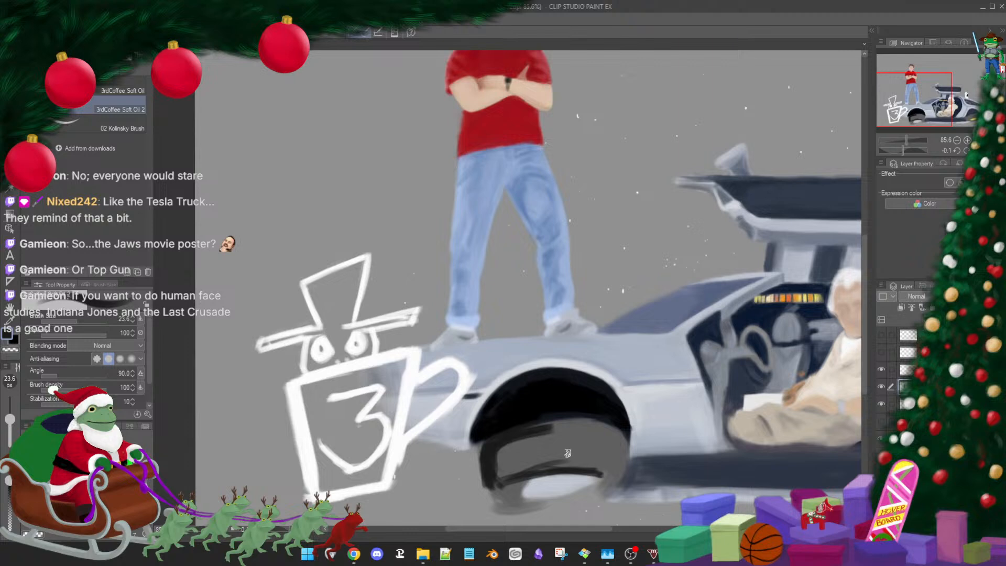
left_click_drag(538, 466, 613, 470)
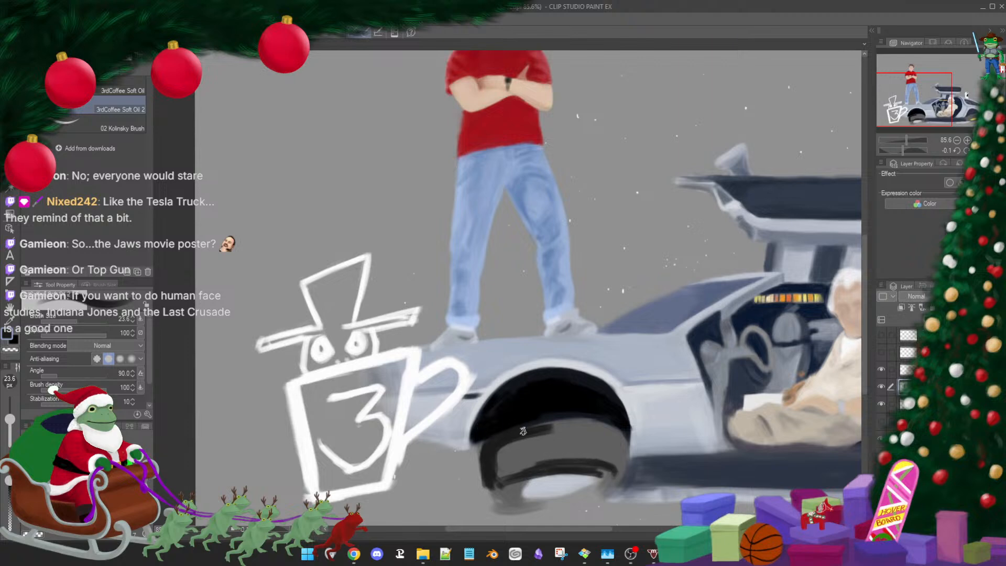
mouse_move(523, 430)
left_mouse_down()
mouse_move(555, 427)
mouse_move(503, 451)
mouse_move(506, 441)
mouse_move(495, 469)
mouse_move(524, 445)
mouse_move(492, 468)
left_mouse_up()
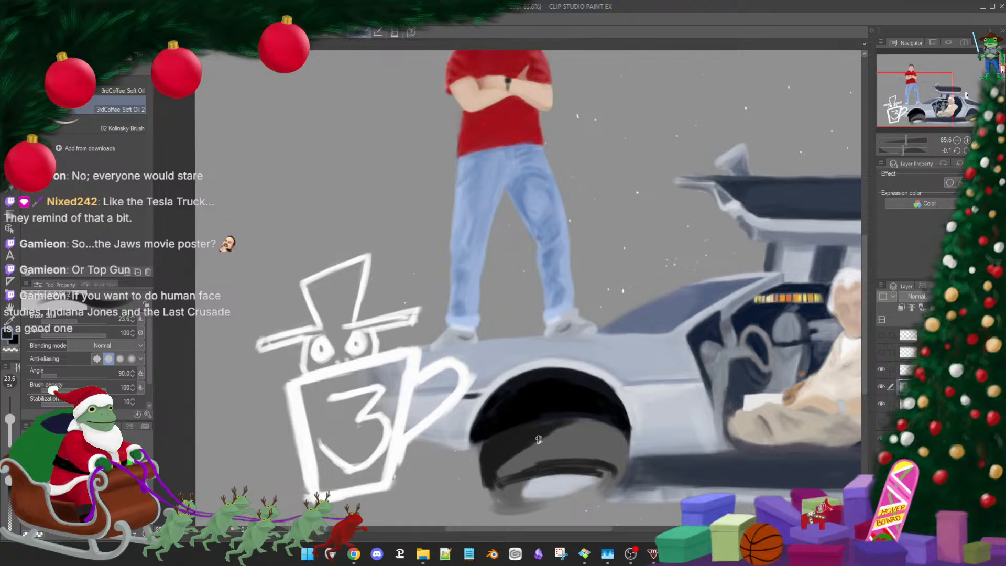
mouse_move(538, 439)
left_mouse_down()
mouse_move(496, 467)
mouse_move(528, 453)
mouse_move(502, 455)
mouse_move(509, 444)
mouse_move(543, 444)
mouse_move(490, 473)
mouse_move(520, 455)
mouse_move(502, 482)
mouse_move(548, 465)
mouse_move(499, 495)
mouse_move(501, 473)
mouse_move(514, 485)
mouse_move(497, 474)
mouse_move(512, 493)
mouse_move(490, 478)
mouse_move(495, 491)
mouse_move(470, 482)
mouse_move(504, 508)
mouse_move(484, 507)
mouse_move(540, 511)
left_mouse_up()
Clean up the front tyre's lower edge with the eraser, choose the 3rdCoffee Soft Eraser, and return to the oil brush
key("e")
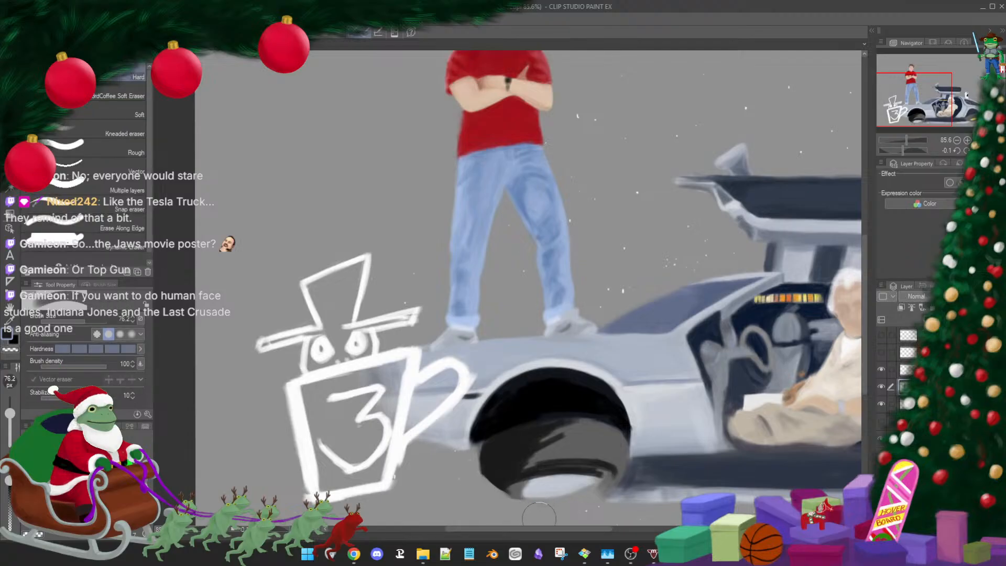
left_click(118, 96)
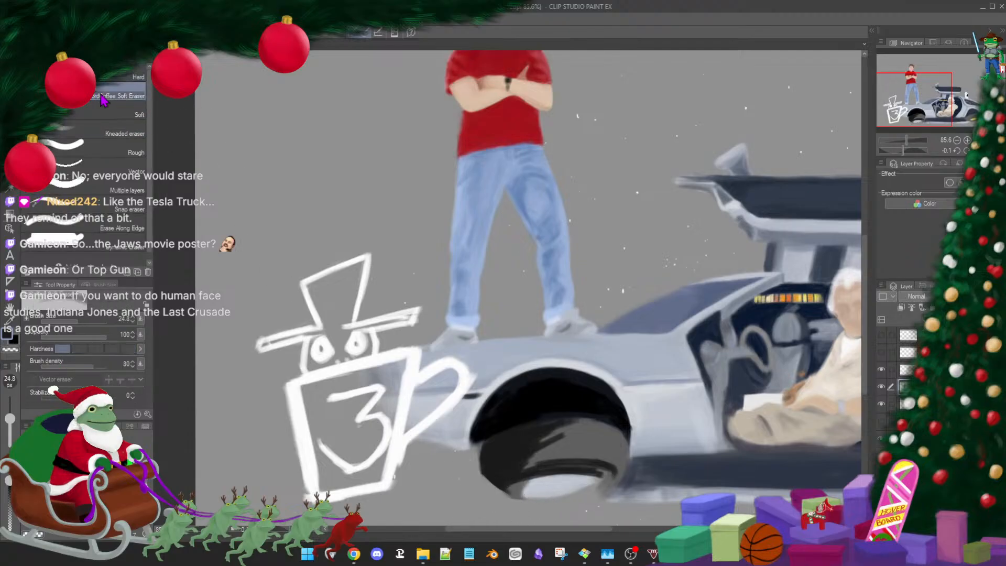
key("b")
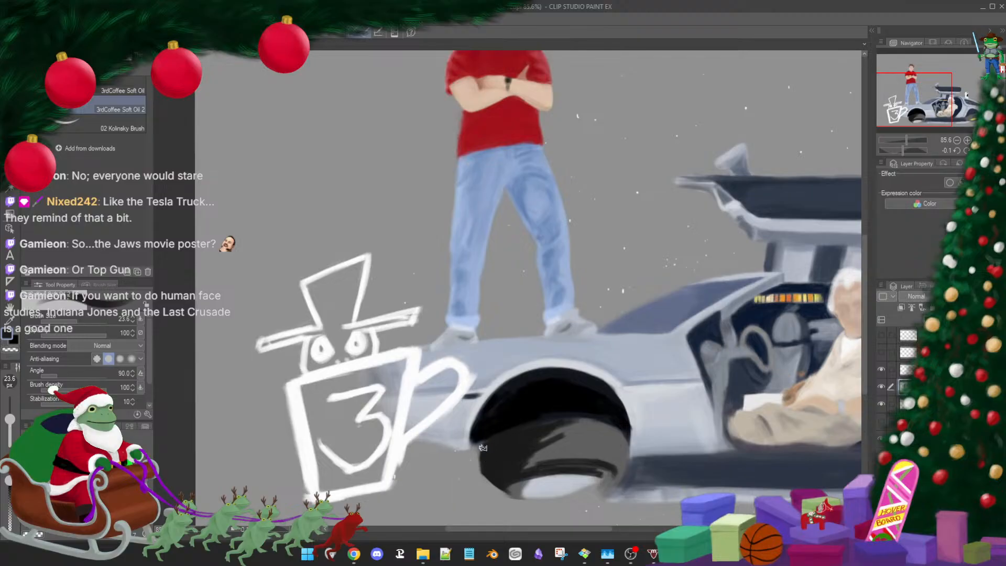
Paint dark grey and black strokes along the front tyre's outer side and lower edge, wrapping them around the pale rim
mouse_move(482, 451)
left_mouse_down()
mouse_move(485, 421)
mouse_move(458, 408)
mouse_move(476, 416)
mouse_move(484, 473)
mouse_move(474, 456)
mouse_move(495, 488)
left_mouse_up()
mouse_move(543, 470)
left_mouse_down()
mouse_move(548, 445)
mouse_move(532, 465)
mouse_move(548, 430)
mouse_move(547, 448)
mouse_move(531, 461)
mouse_move(482, 448)
mouse_move(544, 429)
mouse_move(539, 446)
mouse_move(560, 434)
mouse_move(537, 462)
left_mouse_up()
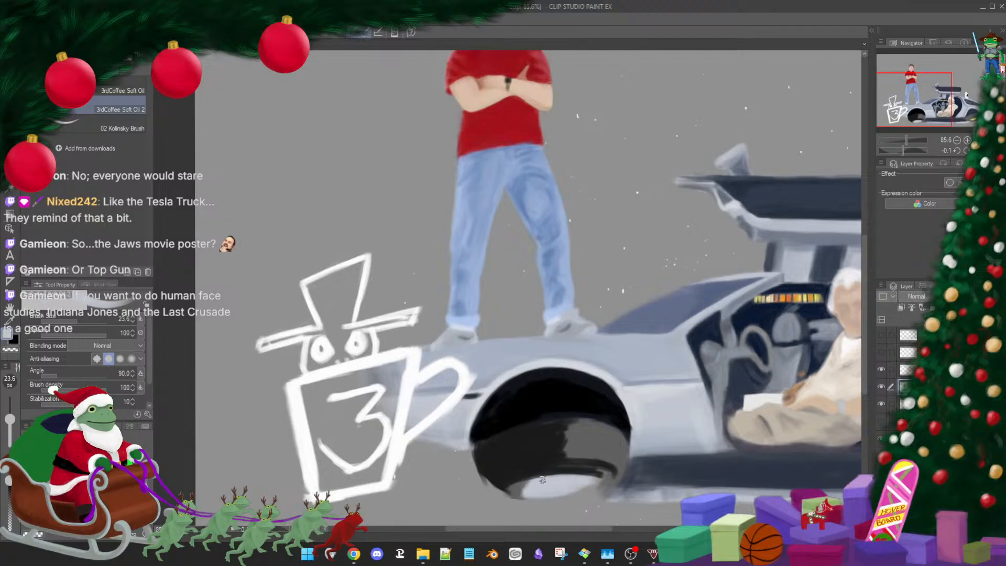
left_click_drag(564, 474, 542, 479)
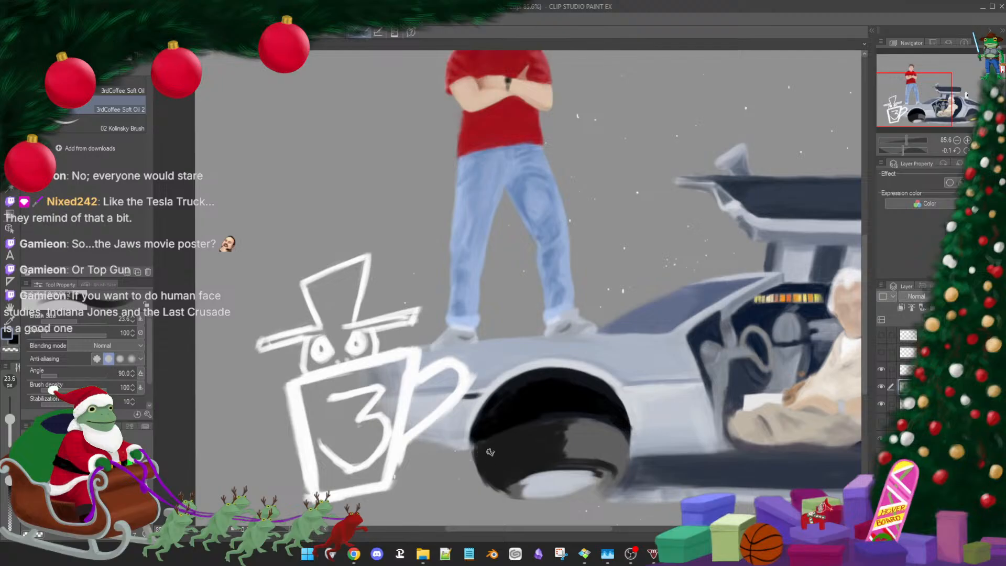
mouse_move(485, 458)
left_mouse_down()
mouse_move(487, 489)
mouse_move(480, 471)
mouse_move(521, 497)
mouse_move(504, 495)
mouse_move(491, 486)
mouse_move(539, 495)
mouse_move(475, 459)
mouse_move(479, 450)
mouse_move(475, 476)
left_mouse_up()
mouse_move(486, 486)
left_mouse_down()
mouse_move(539, 501)
mouse_move(482, 493)
mouse_move(583, 499)
mouse_move(541, 497)
mouse_move(625, 476)
mouse_move(576, 494)
mouse_move(492, 491)
left_mouse_up()
mouse_move(493, 490)
left_mouse_down()
mouse_move(534, 501)
mouse_move(603, 484)
left_mouse_up()
left_click_drag(488, 496, 604, 482)
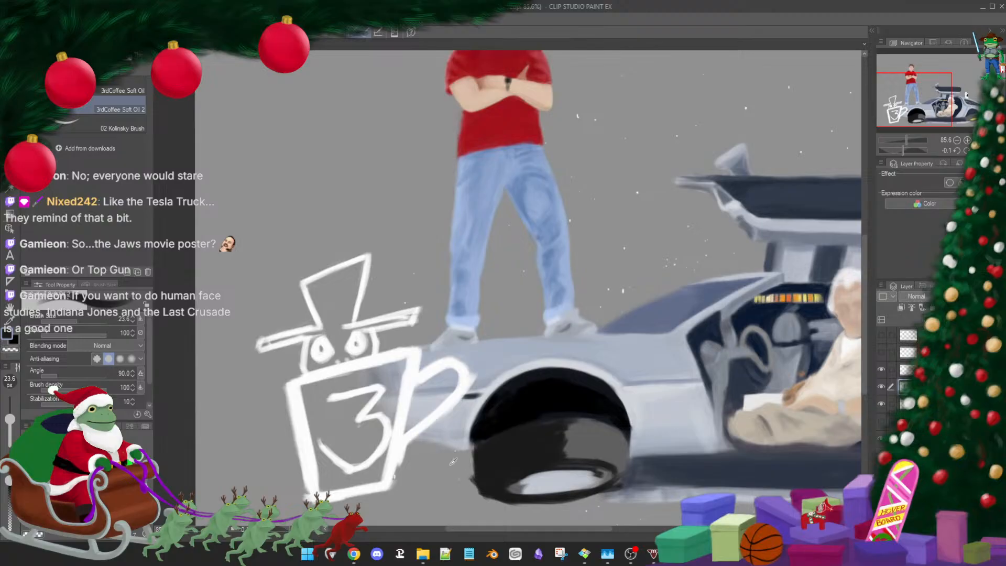
Clean up the front tyre's outer side edge with the 3rdCoffee Soft Eraser at 24.8 px, and return to the oil brush
key("alt+e")
key("Escape")
key("e")
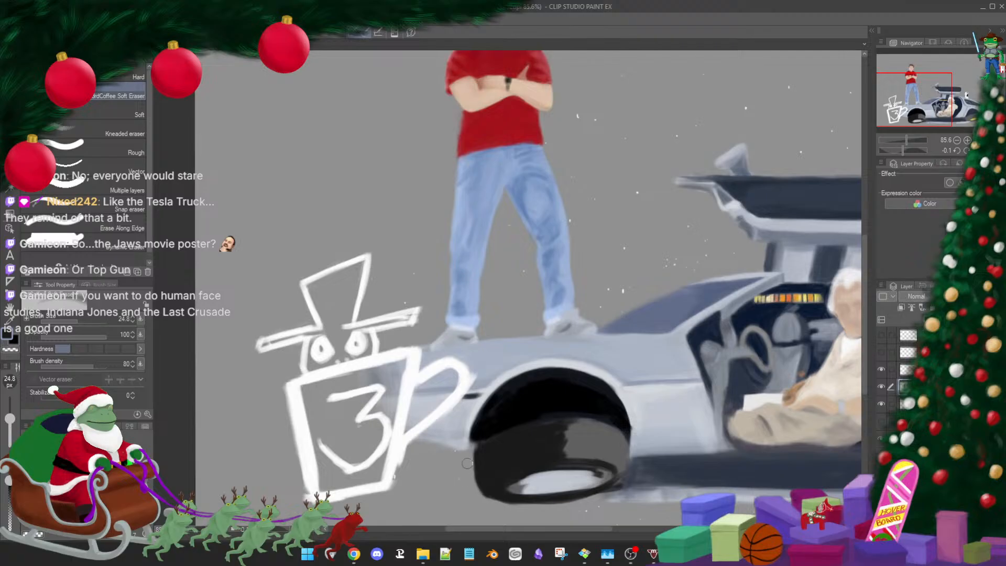
key("b")
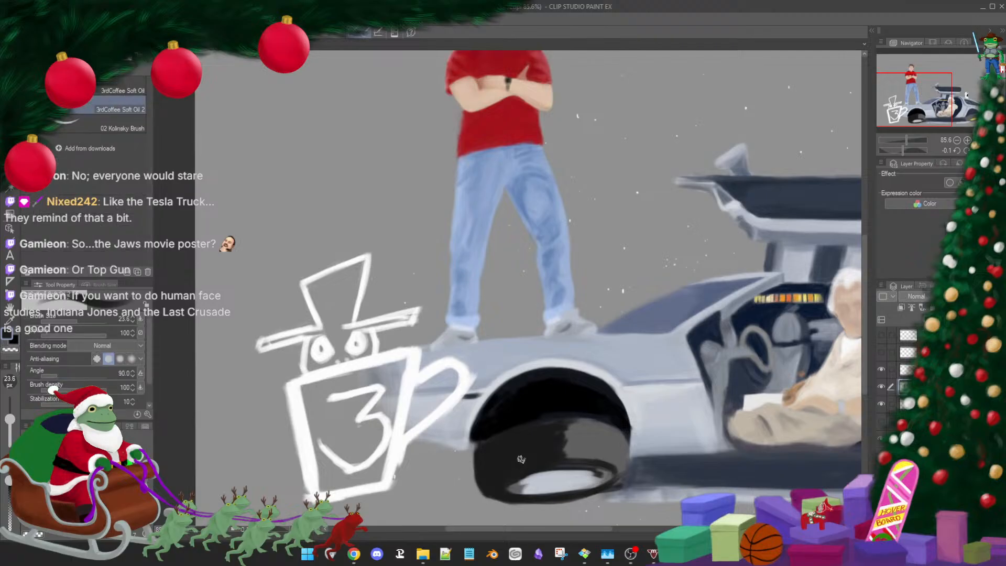
Brush broad vertical grey strokes across the front tyre's tread with a sampled tyre tone and the brush enlarged to 40 px
left_click(524, 450, "alt")
key("bracketright")
key("bracketright")
key("bracketright")
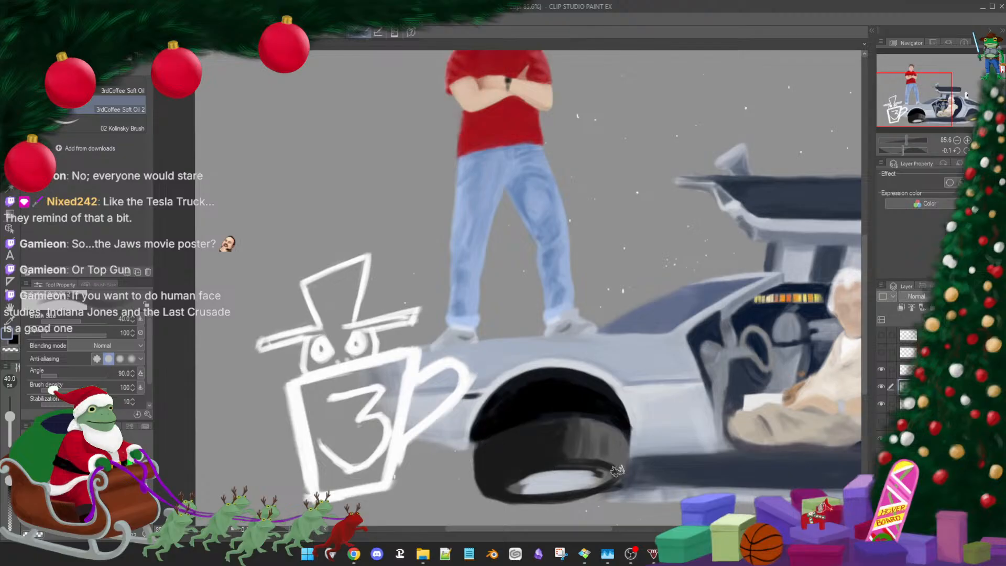
key("]")
left_click_drag(624, 468, 620, 458)
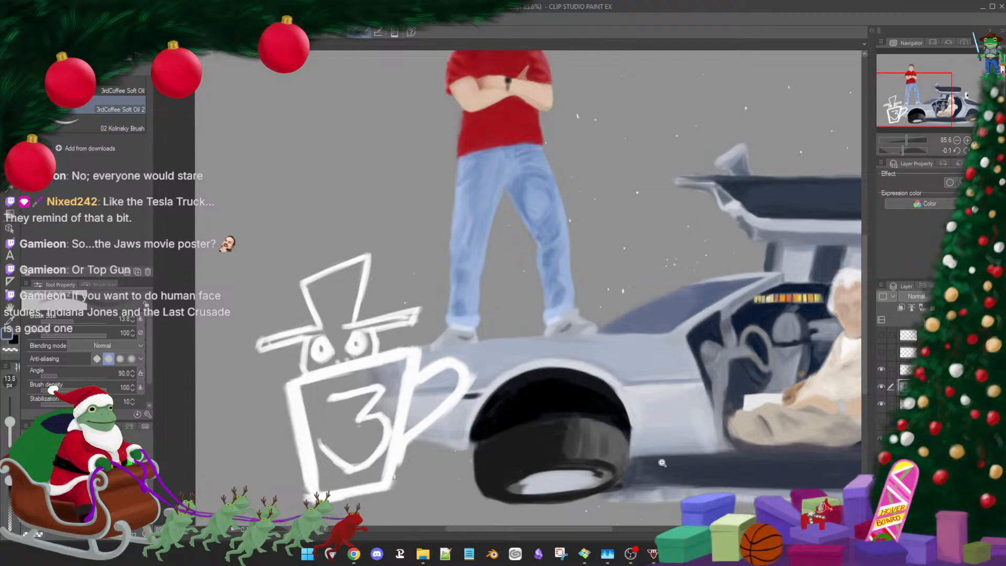
Even out the dark tread on the front tyre and repaint the rim as a clean pale oval with the 26.2 px brush
left_click_drag(661, 463, 612, 474)
left_click_drag(663, 446, 585, 351)
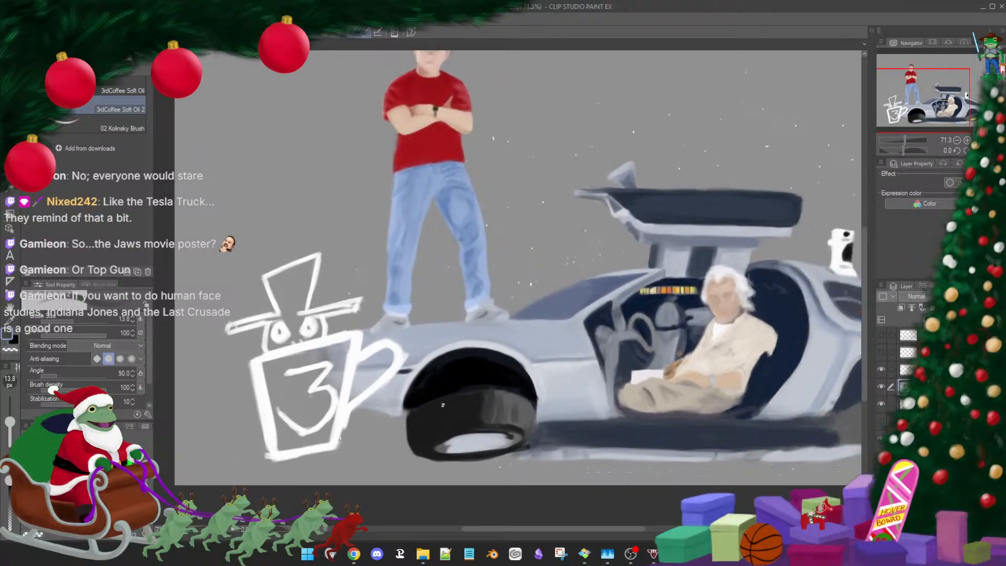
mouse_move(451, 411)
left_mouse_down()
mouse_move(541, 423)
mouse_move(516, 425)
mouse_move(523, 435)
left_mouse_up()
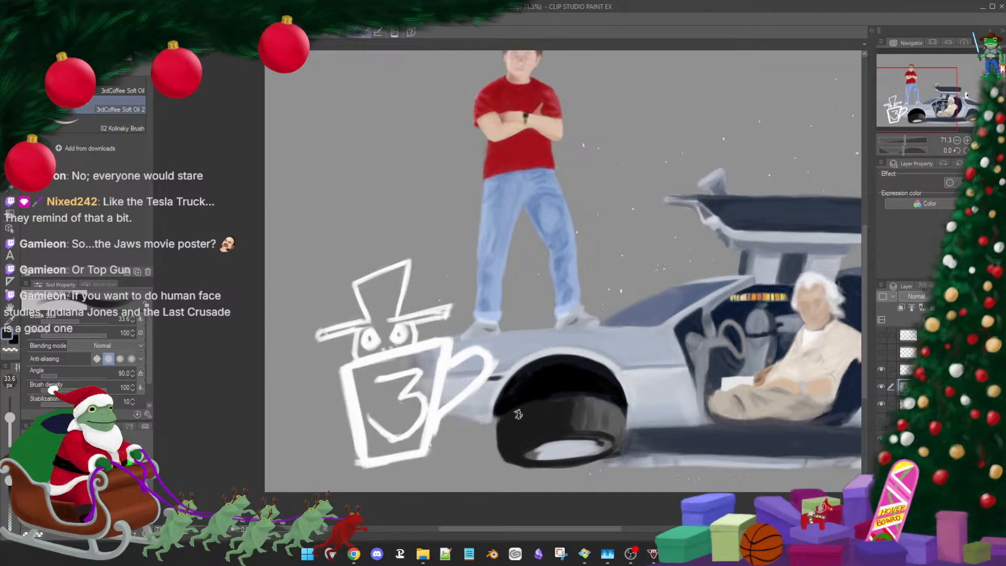
key("[")
key("]")
key("bracketleft")
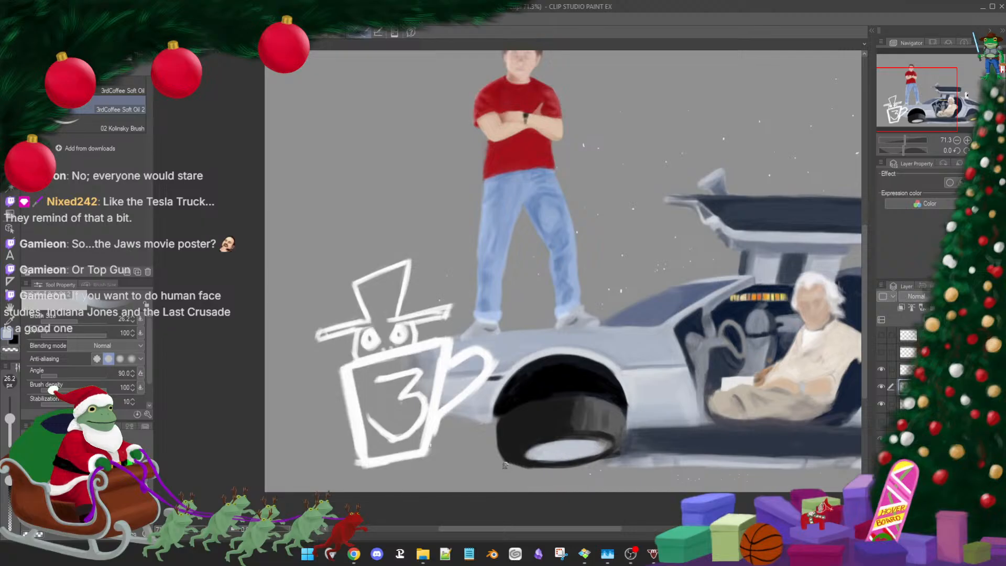
Show the dark space background layer again and examine the front wheel against it
left_click(881, 421)
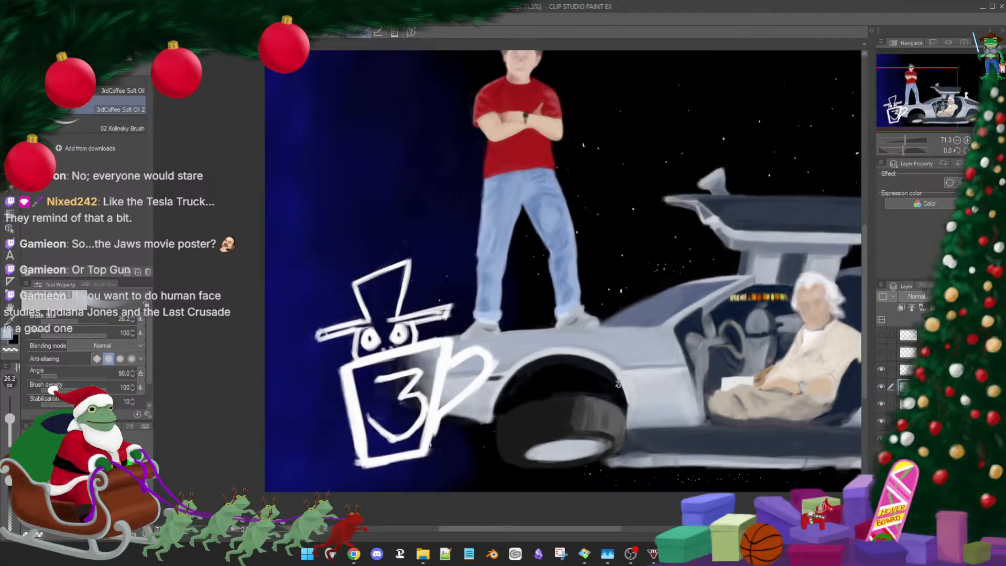
scroll(658, 392, "down", 3)
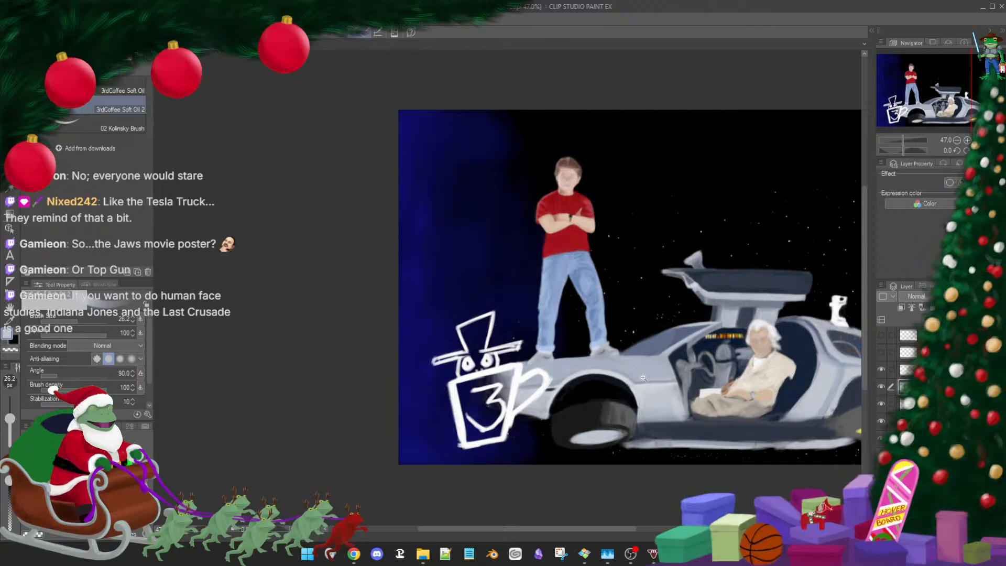
scroll(643, 377, "up", 5)
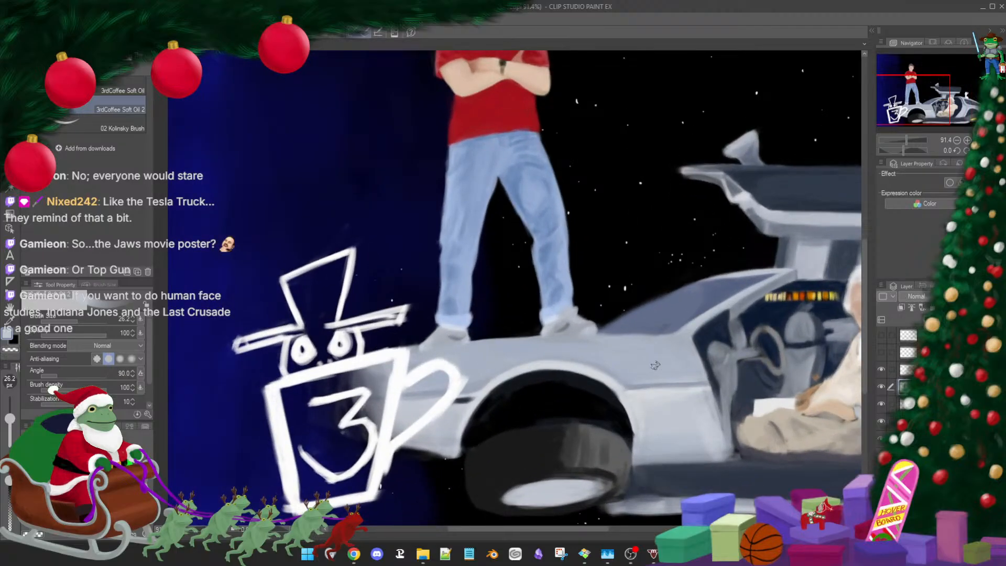
scroll(650, 377, "up", 5)
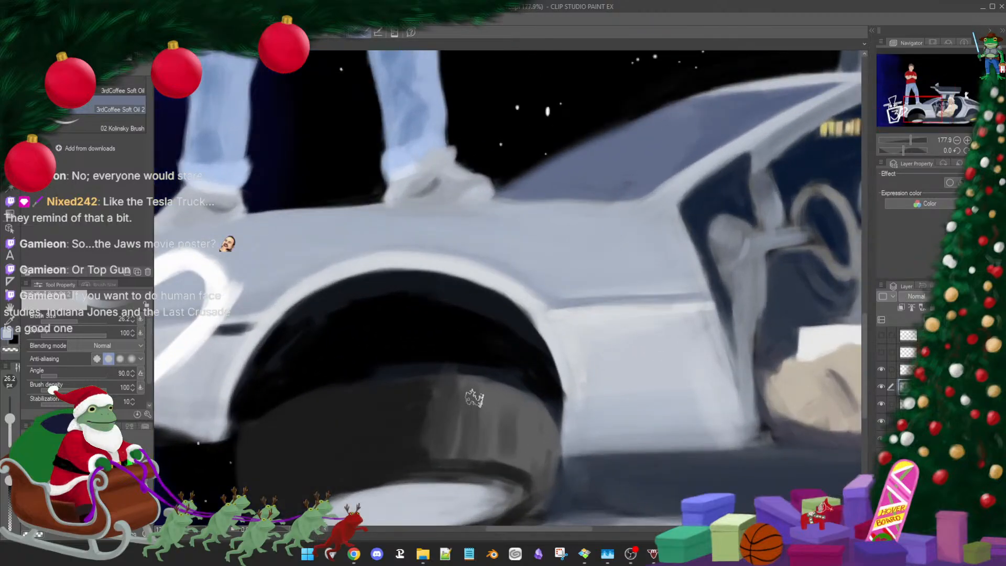
left_click_drag(492, 398, 572, 388)
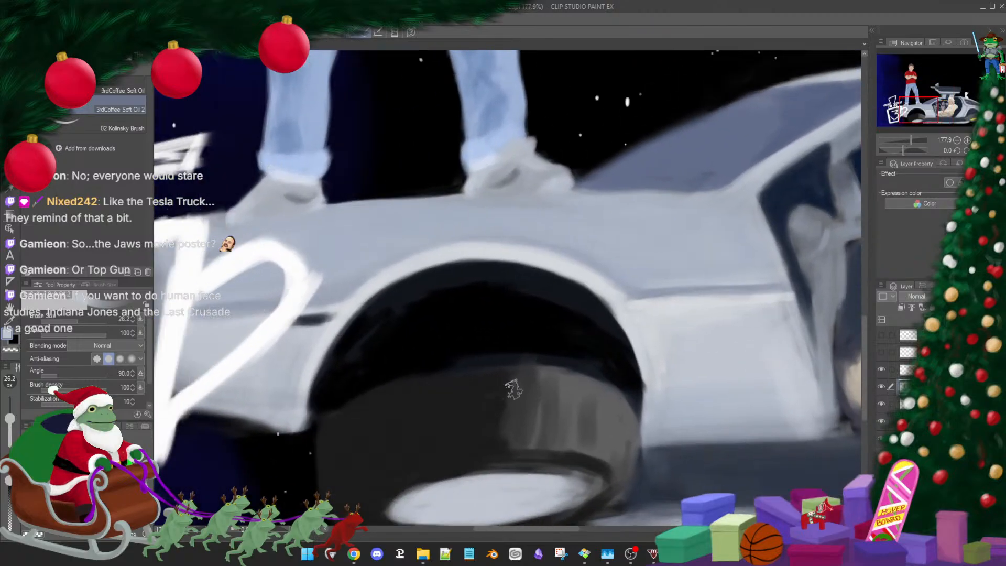
Blend the grey highlight into the dark tread of the front tyre using sampled tyre tones
left_click(507, 411, "alt")
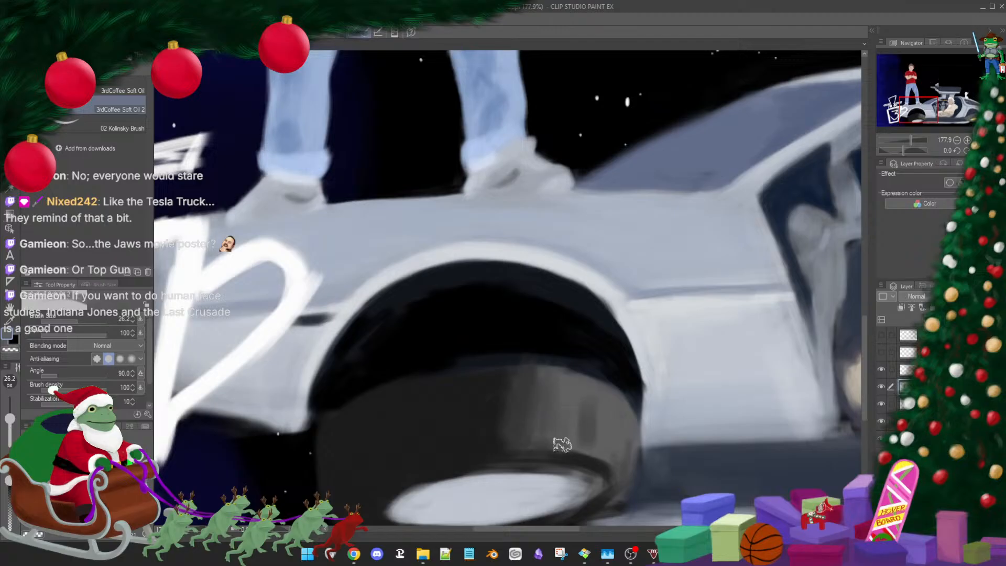
left_click(552, 419, "alt")
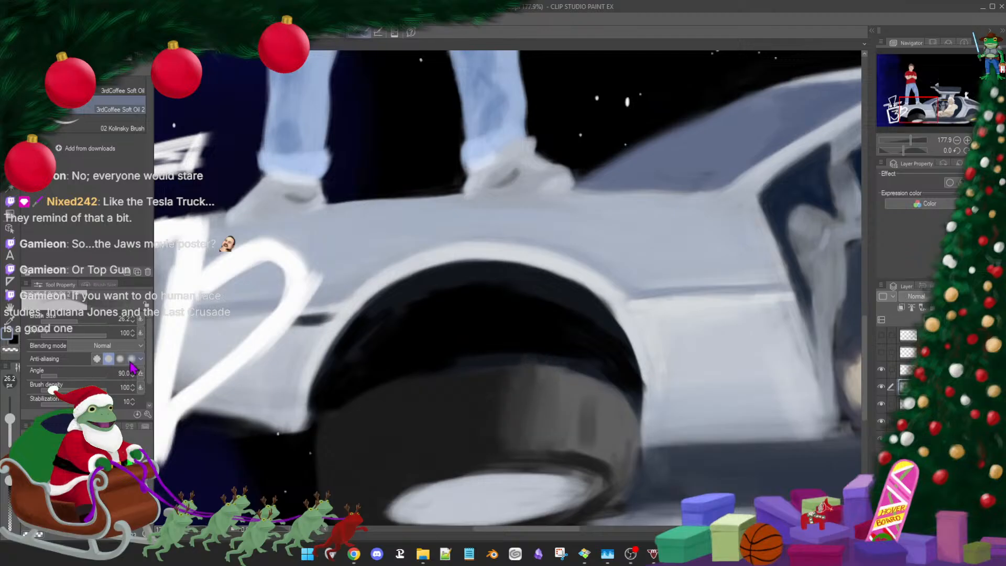
left_click(141, 334)
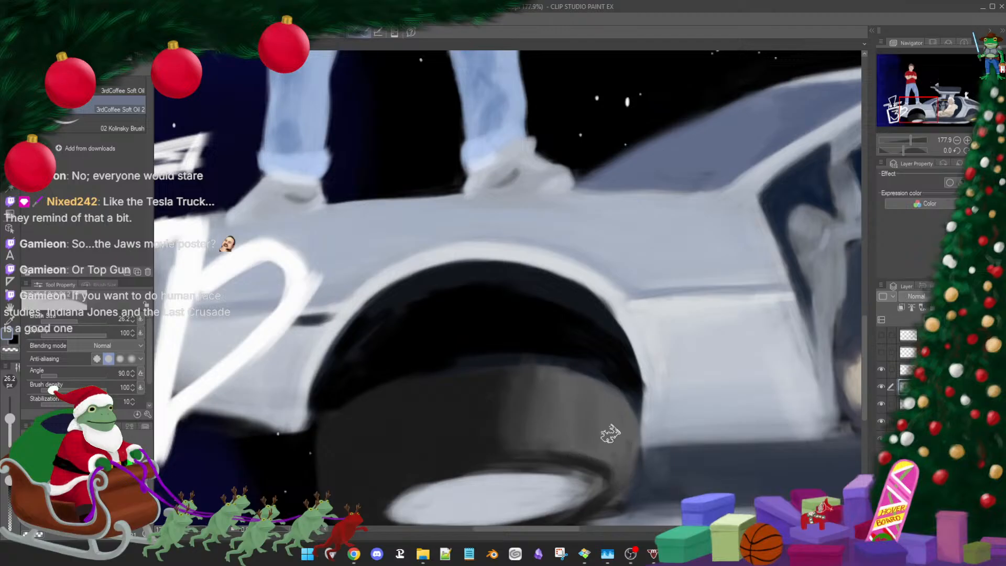
Refine the front tyre's upper edge against the wheel well with black, reducing the brush from 19.7 px to 6.5 px
scroll(592, 434, "down", 2)
scroll(576, 418, "up", 3)
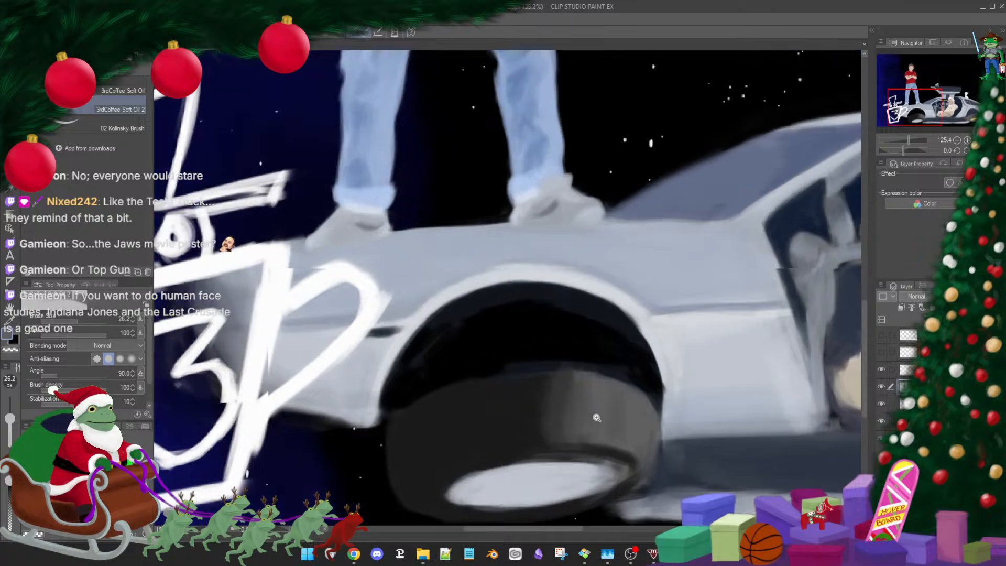
scroll(576, 424, "down", 2)
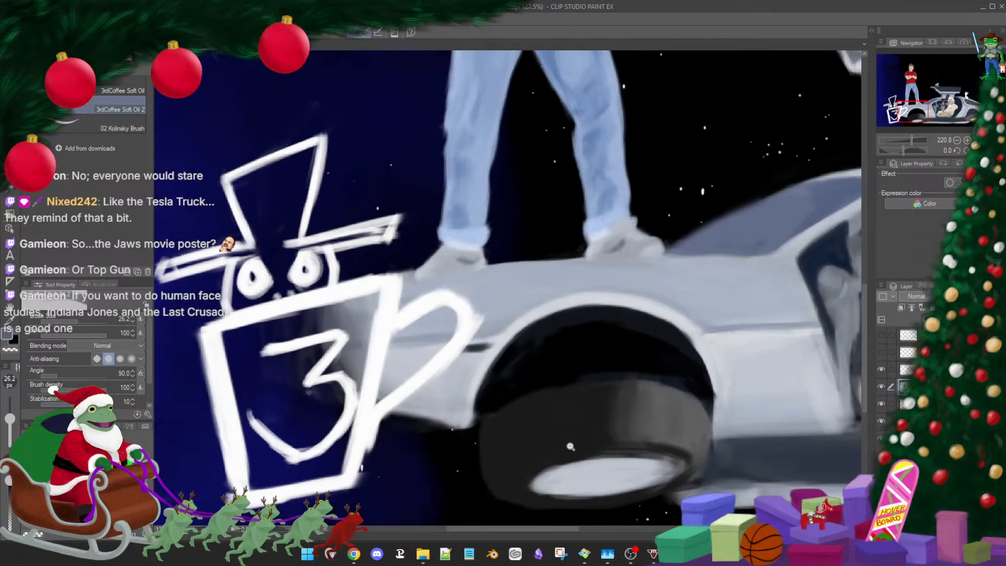
scroll(586, 452, "up", 3)
mouse_move(582, 463)
left_mouse_down()
mouse_move(619, 404)
mouse_move(604, 362)
mouse_move(566, 353)
mouse_move(566, 319)
left_mouse_up()
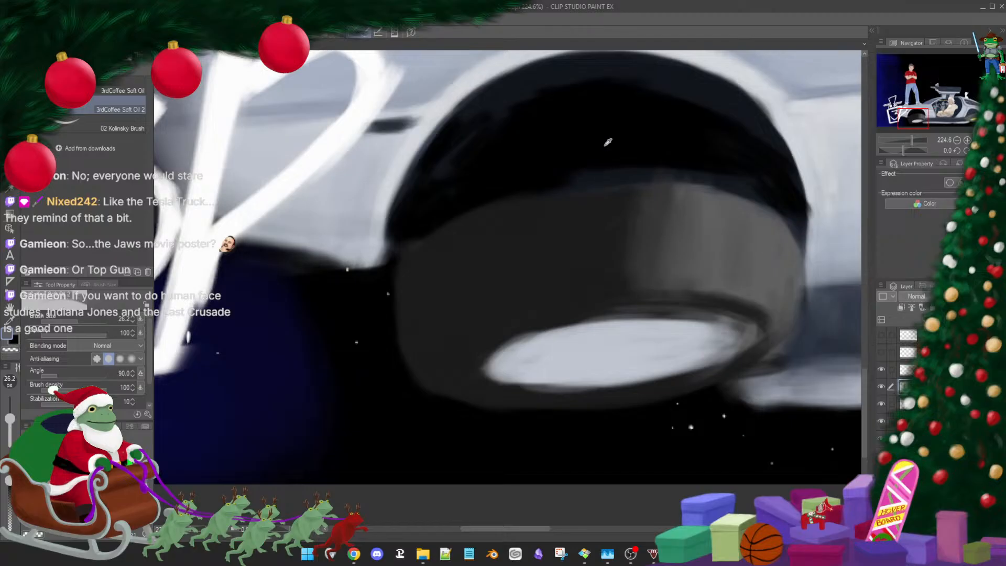
key("[")
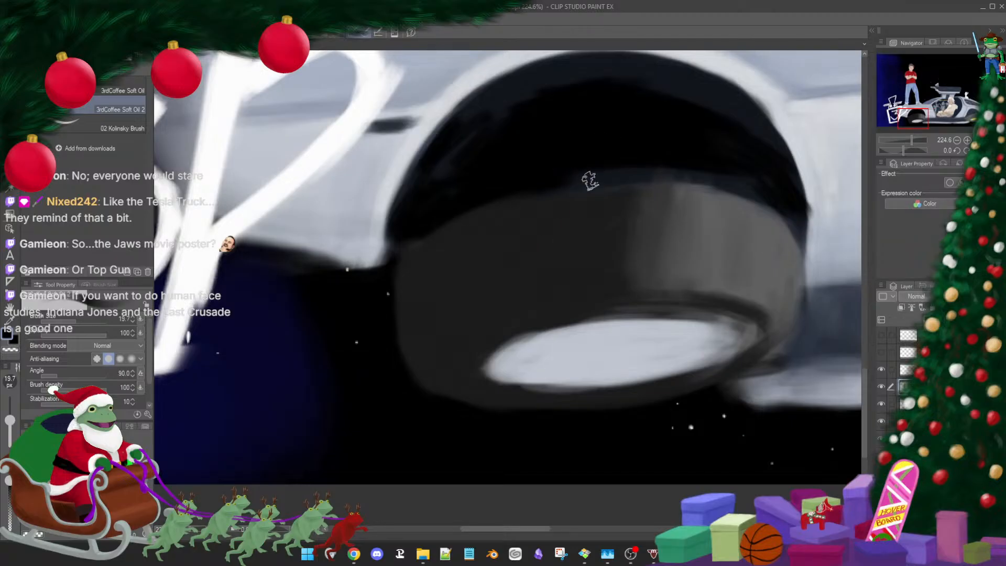
key("[")
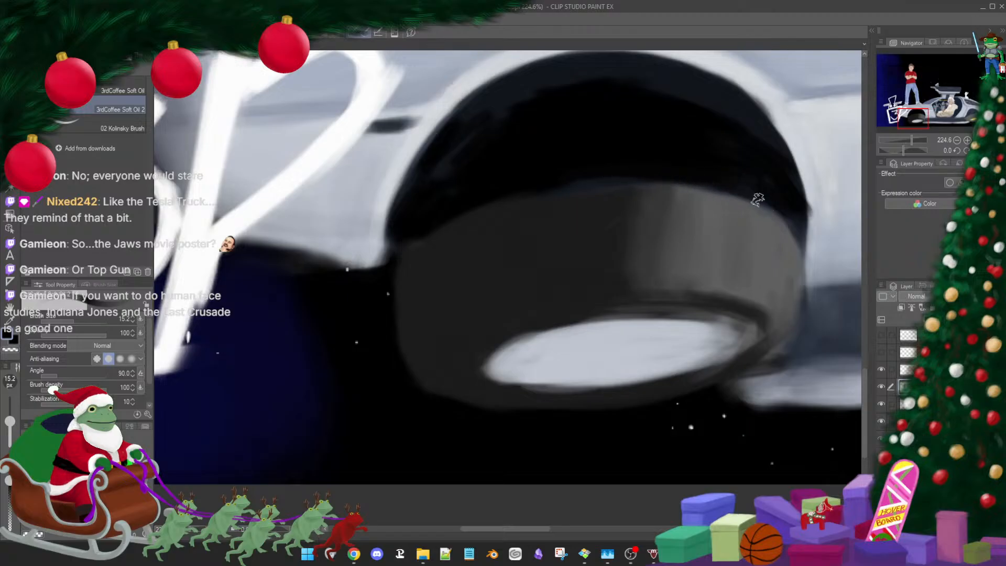
key("[")
key("[")
key("[")
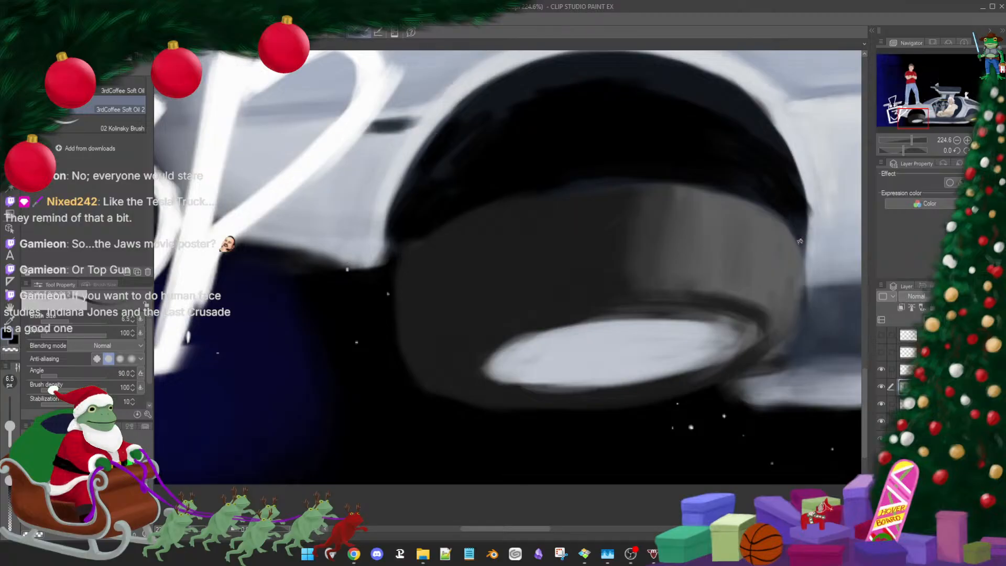
Smooth the front tyre's upper edge with dark grey sampled from the tread
left_click_drag(603, 230, 633, 303)
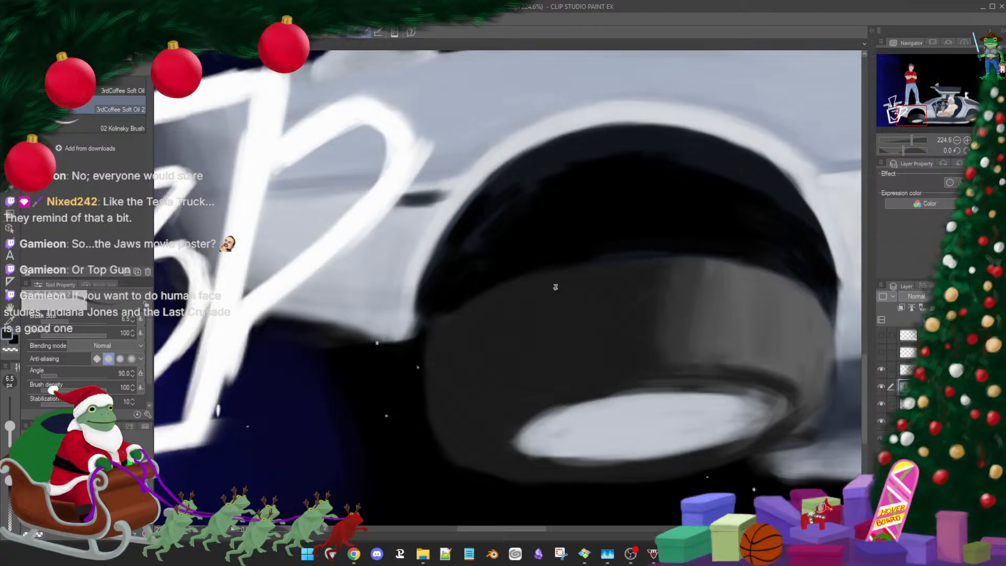
left_click(536, 299, "alt")
key("bracketright")
Fill the bluish areas of the front wheel well with sampled black, using the brush at 11.7 px and 21.8 px
left_click_drag(616, 304, 499, 331)
left_click_drag(634, 248, 636, 249)
left_click(617, 239, "alt")
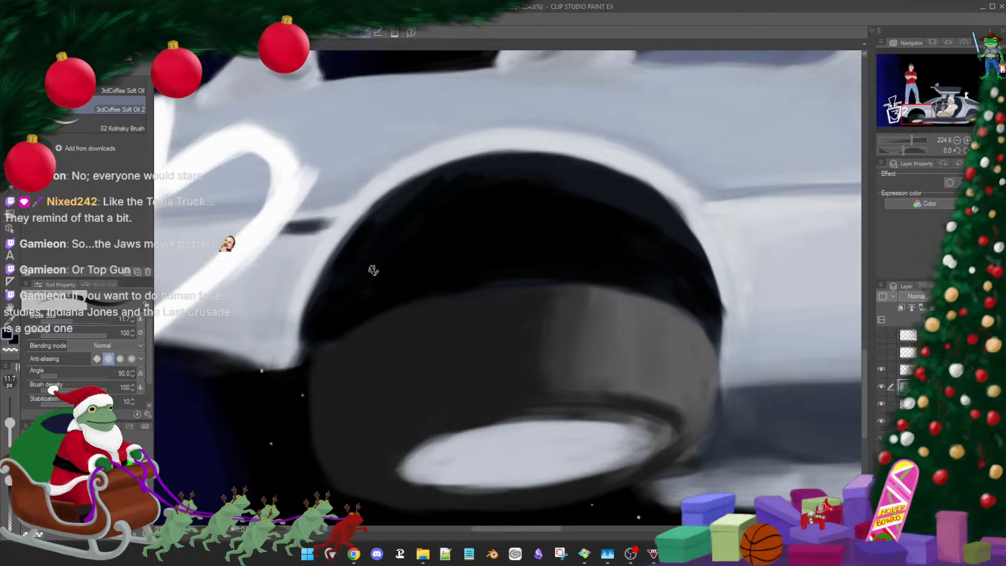
left_click_drag(391, 268, 390, 257)
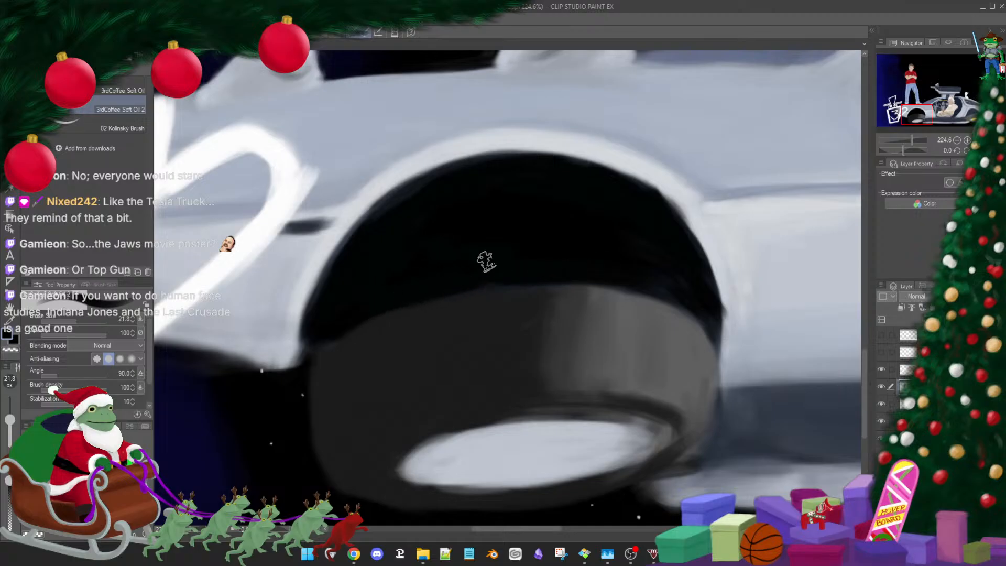
Blend the grey tread shading and the dark band around the outer end of the front rim with the 22.6 px brush
scroll(560, 305, "down", 2)
scroll(560, 305, "down", 3)
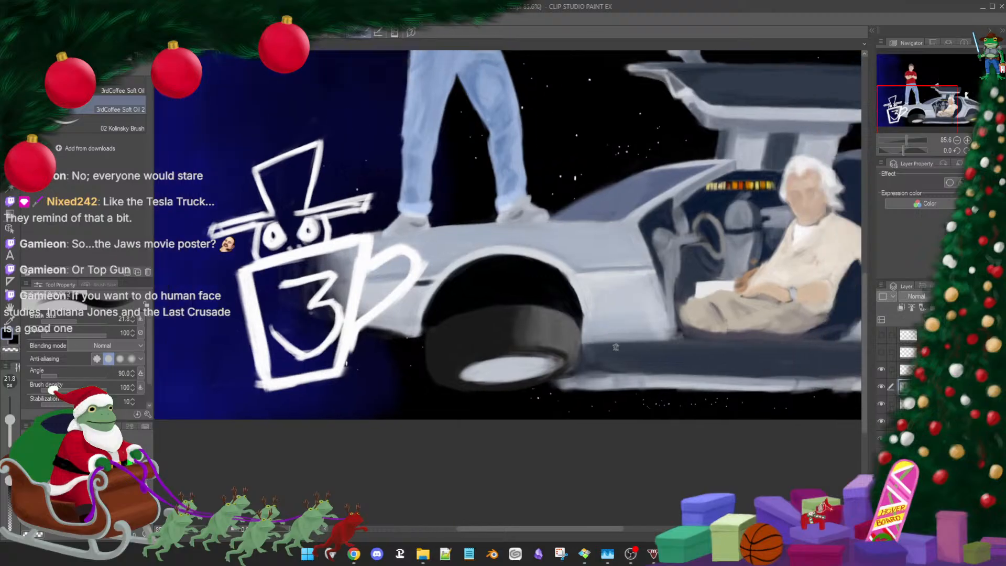
scroll(608, 368, "down", 2)
scroll(589, 358, "up", 3)
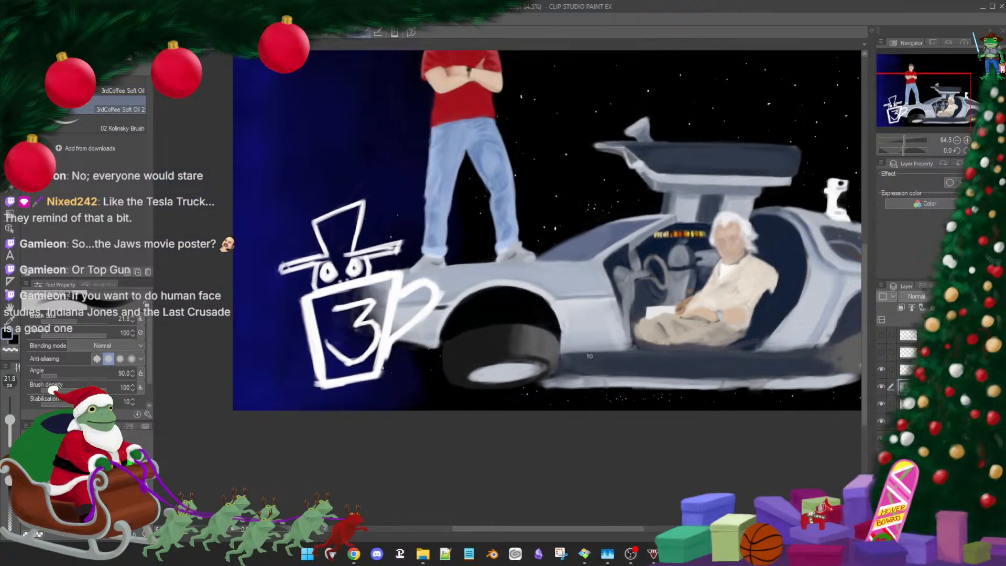
scroll(585, 356, "up", 2)
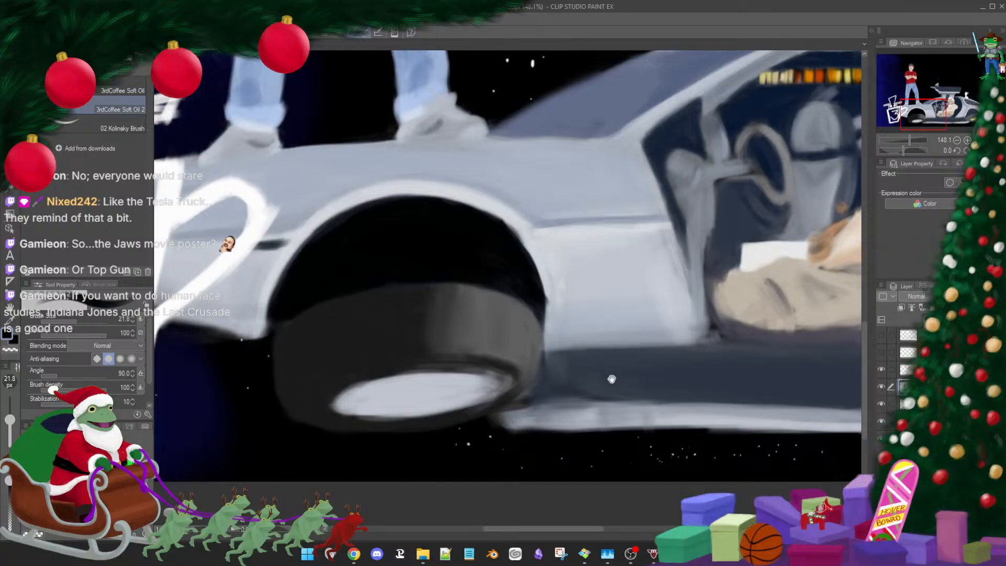
scroll(605, 382, "down", 2)
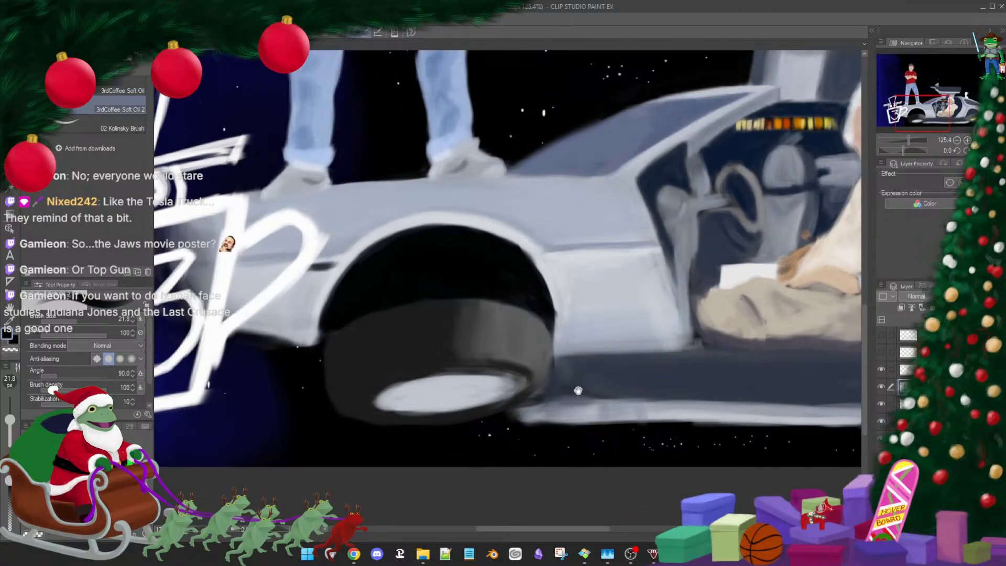
scroll(602, 359, "up", 2)
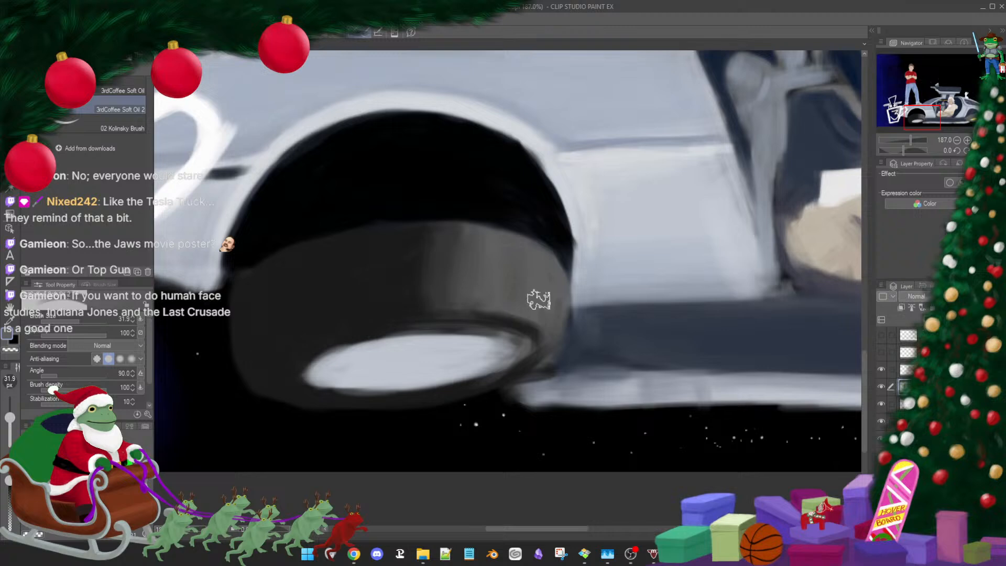
key("bracketleft")
key("bracketleft")
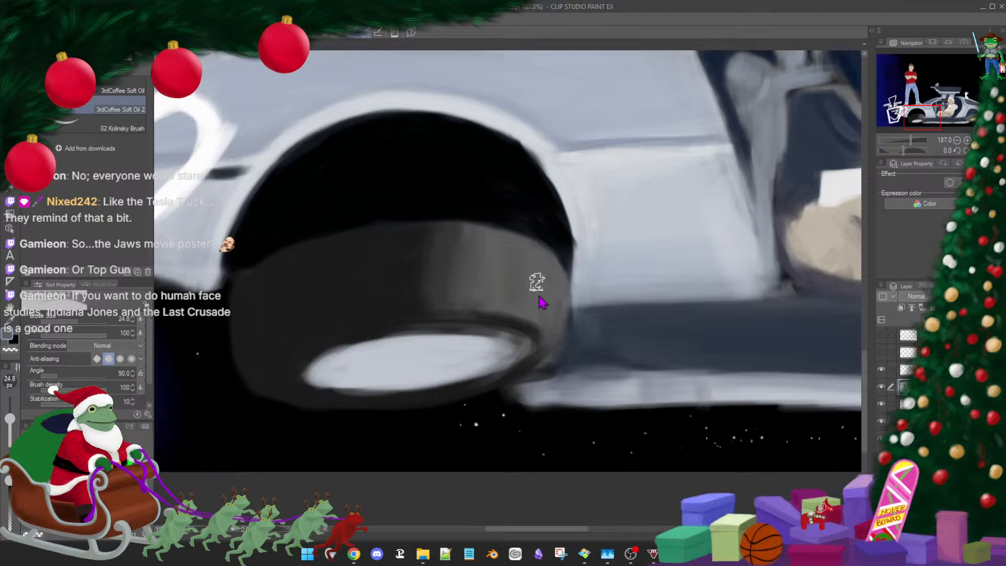
left_click_drag(527, 380, 589, 356)
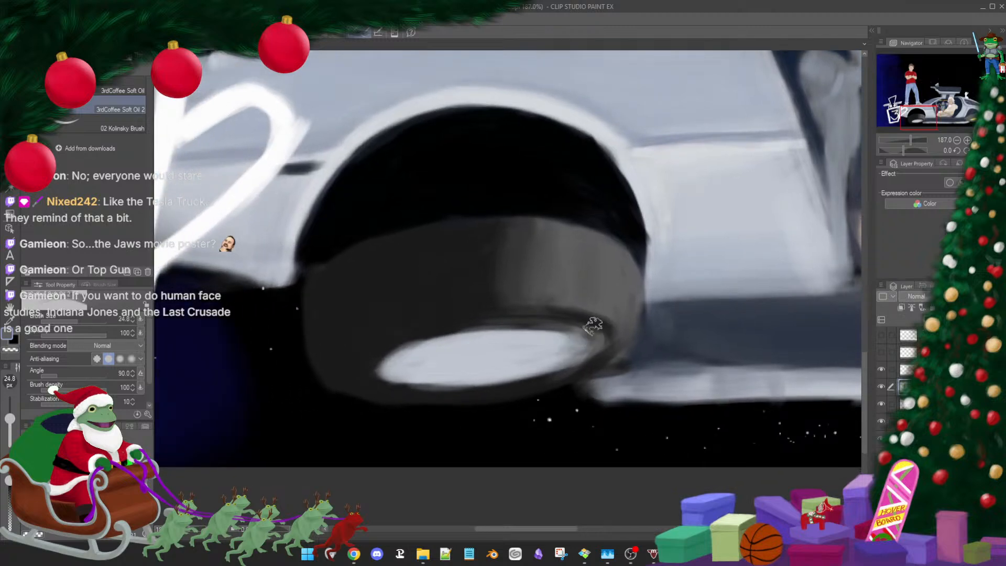
key("bracketleft")
key("bracketleft")
key("bracketright")
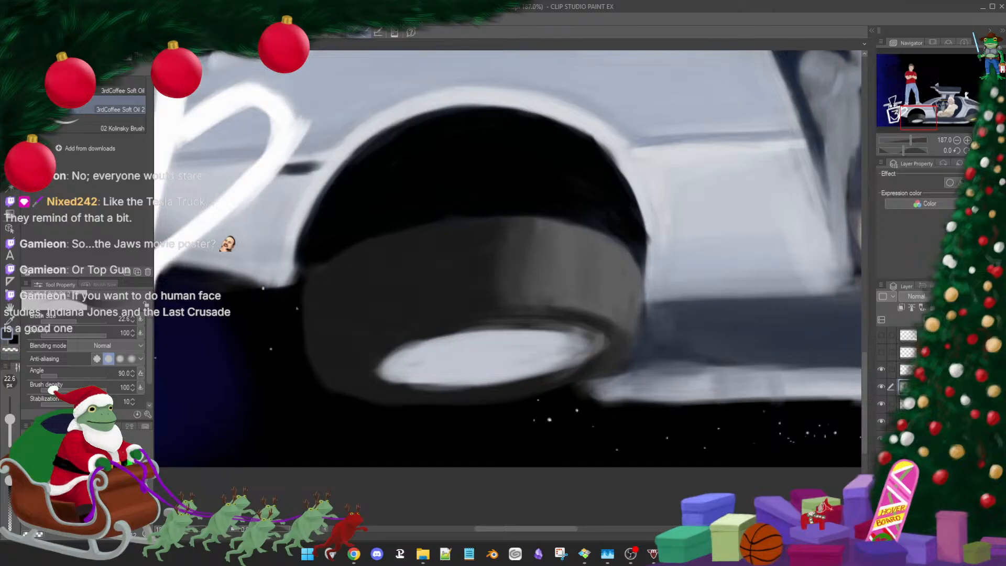
Switch to the browser, examine the Jaws poster image results and the Creative Bloq picture, and return to Clip Studio Paint
key("alt+Tab")
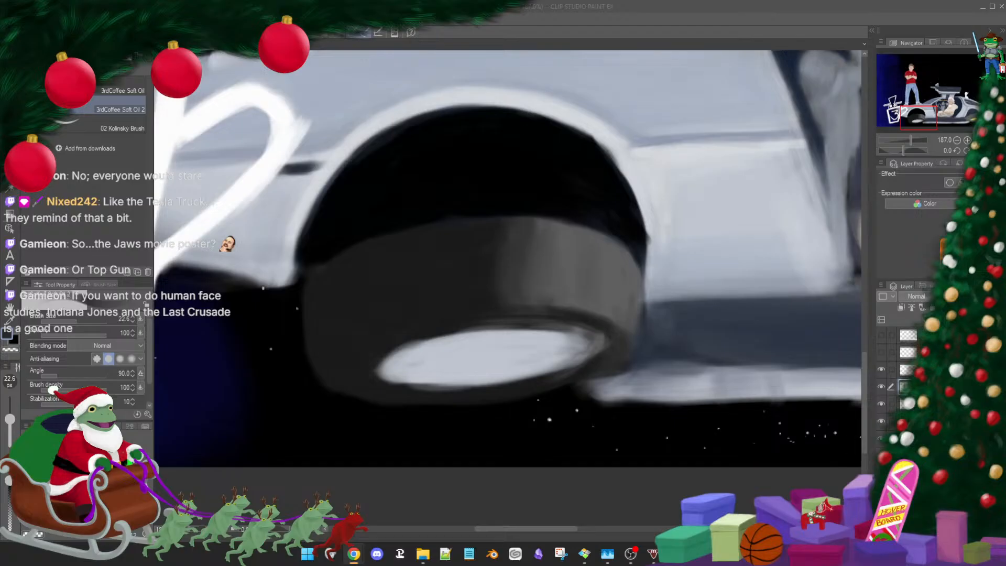
left_click_drag(1005, 252, 1005, 231)
left_click_drag(1005, 367, 437, 1)
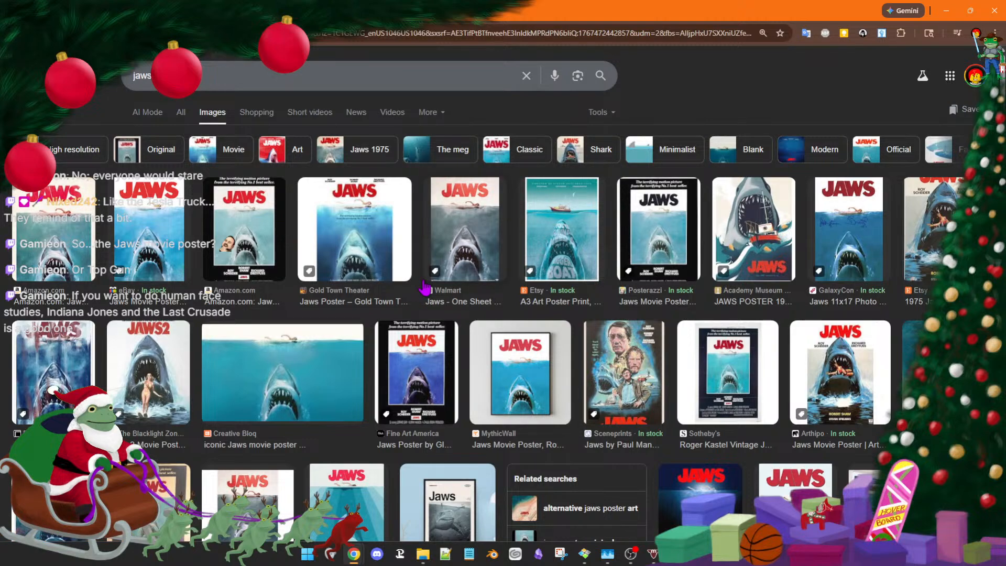
scroll(425, 287, "down", 2)
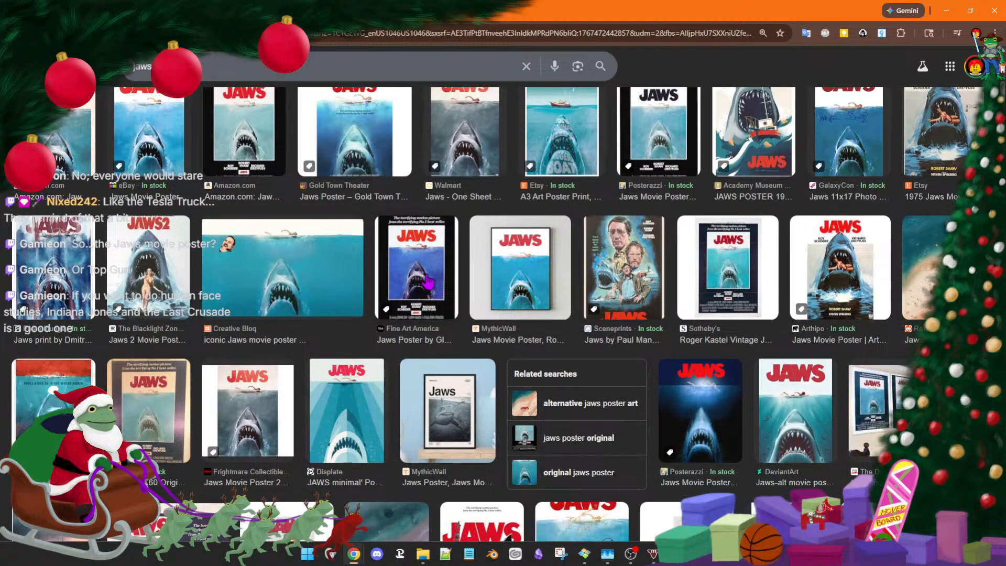
scroll(427, 282, "up", 1)
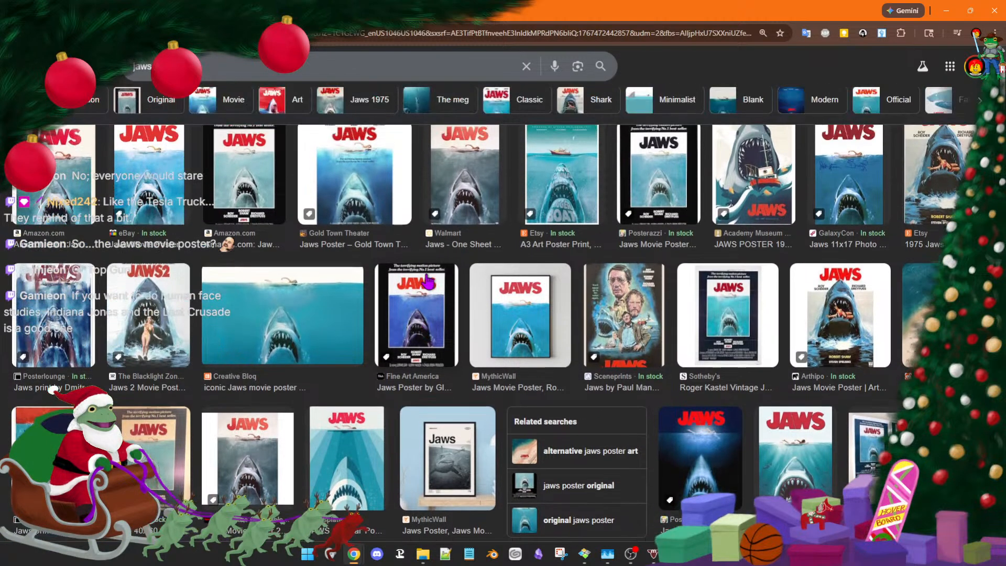
left_click(290, 308)
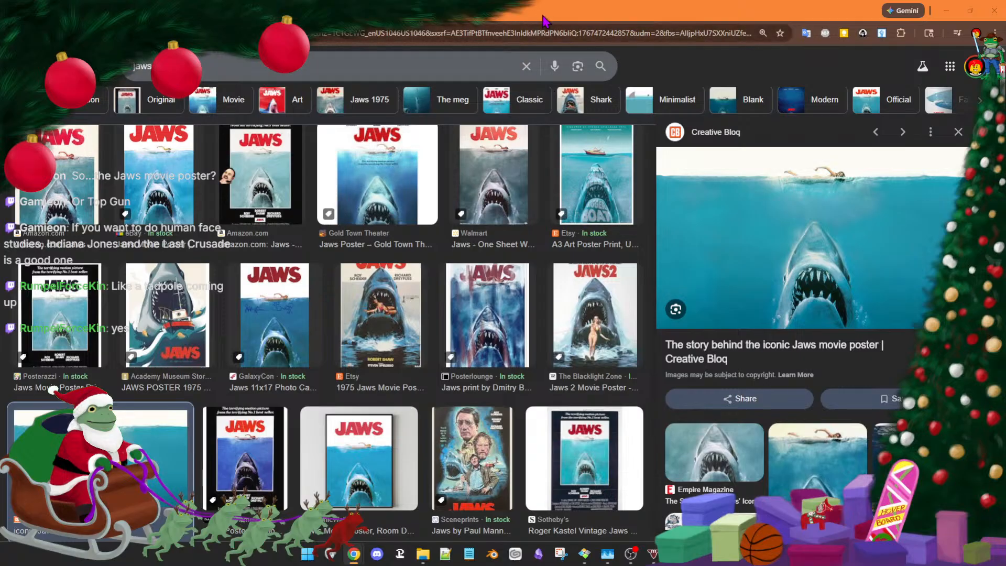
left_click_drag(543, 16, 1004, 163)
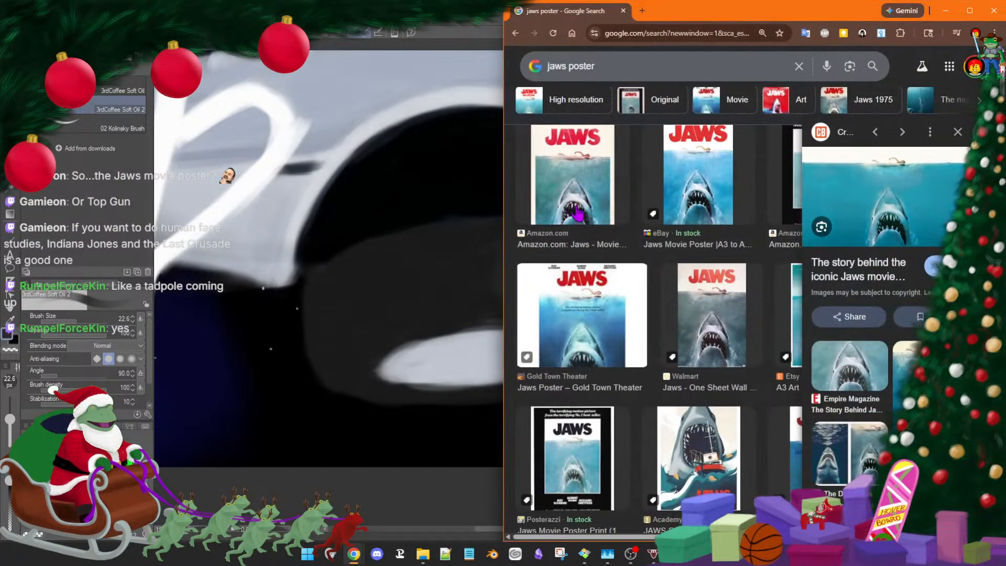
key("alt+Tab")
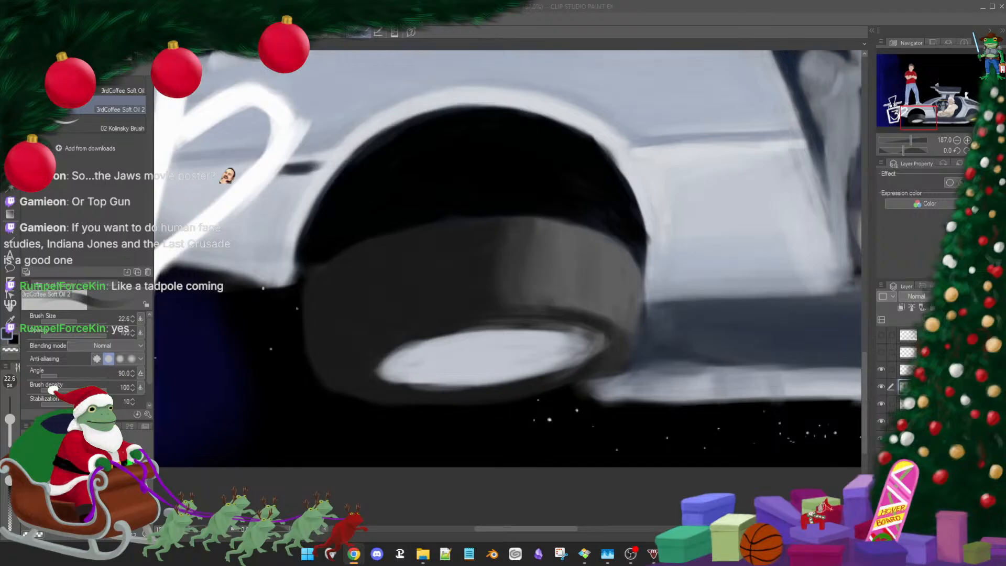
left_click(576, 488)
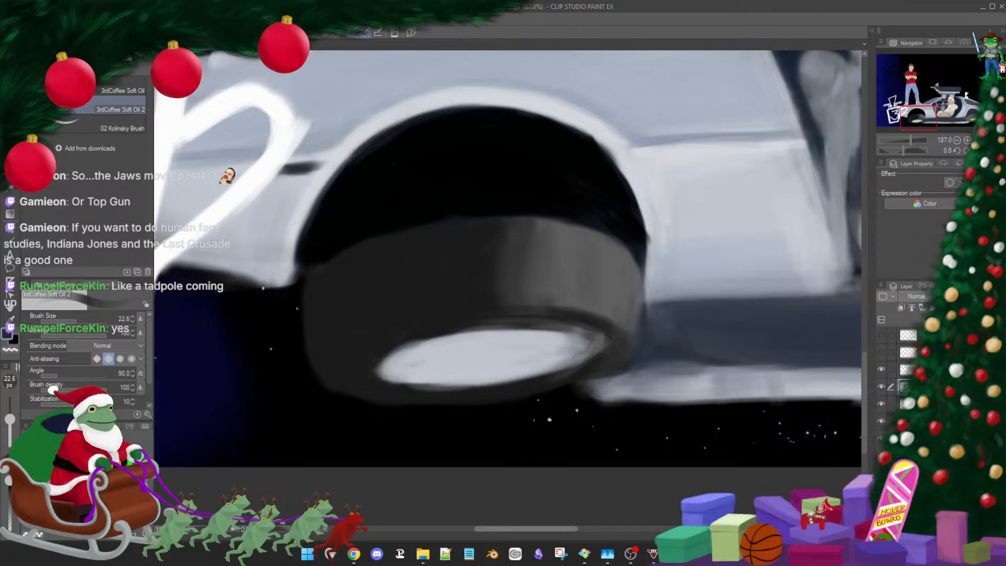
Examine the whole illustration and the DeLorean's front end at different magnifications
scroll(519, 326, "down", 2)
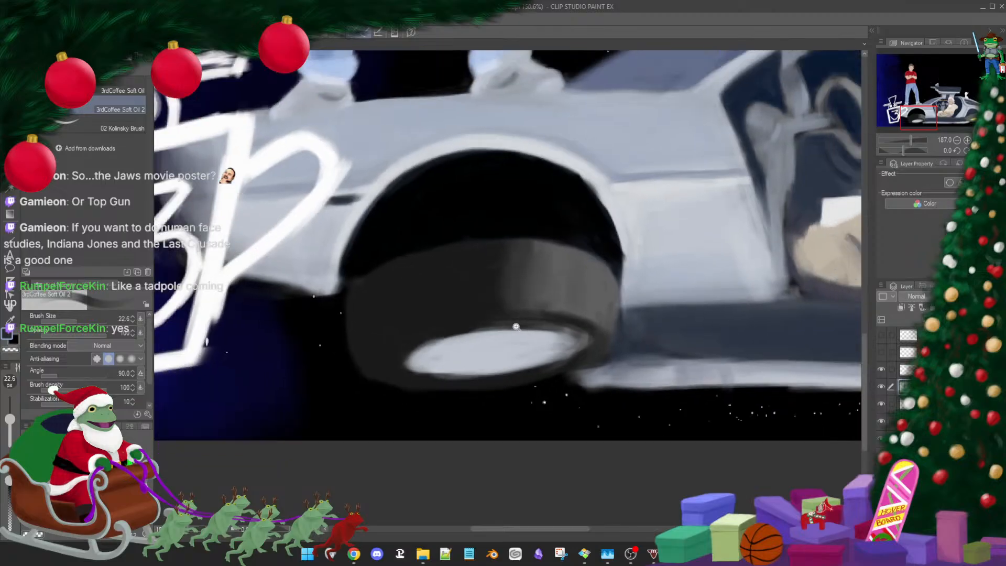
scroll(516, 327, "down", 6)
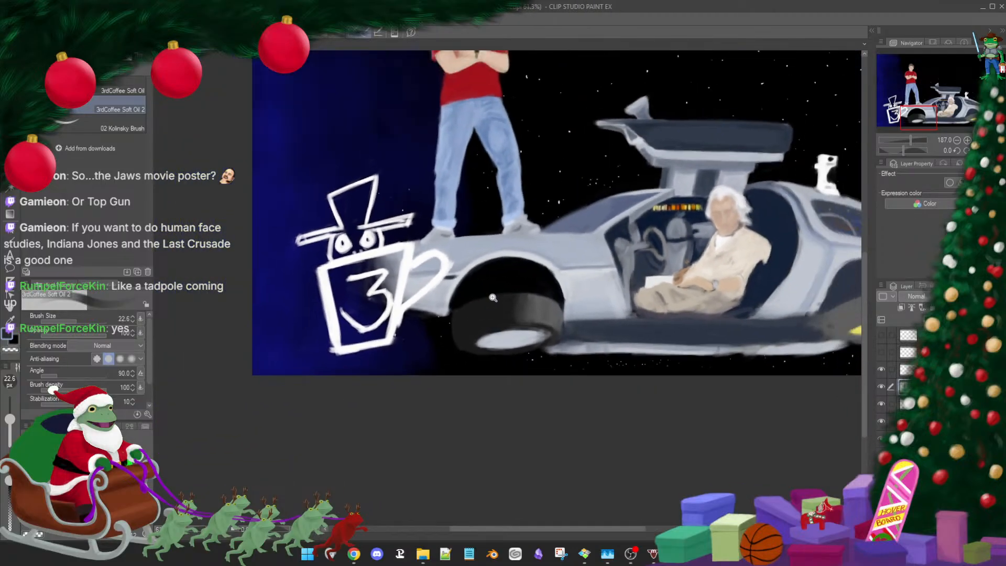
scroll(493, 297, "down", 2)
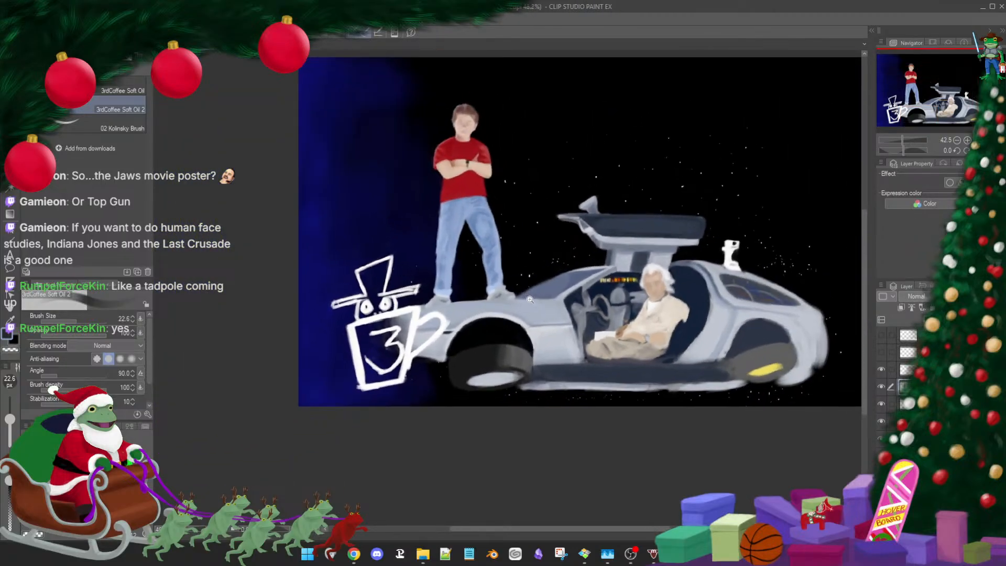
scroll(530, 299, "down", 4)
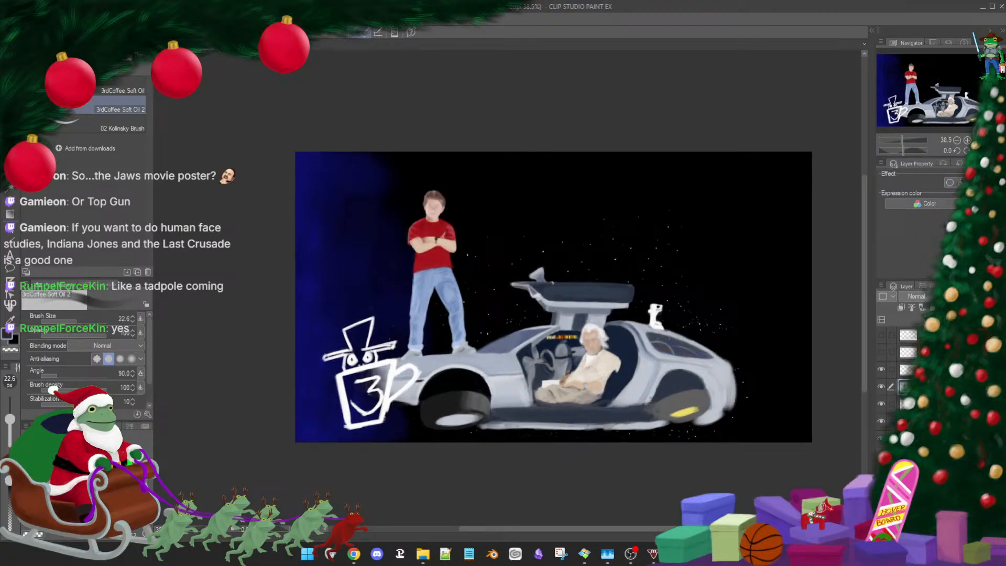
scroll(550, 302, "up", 2)
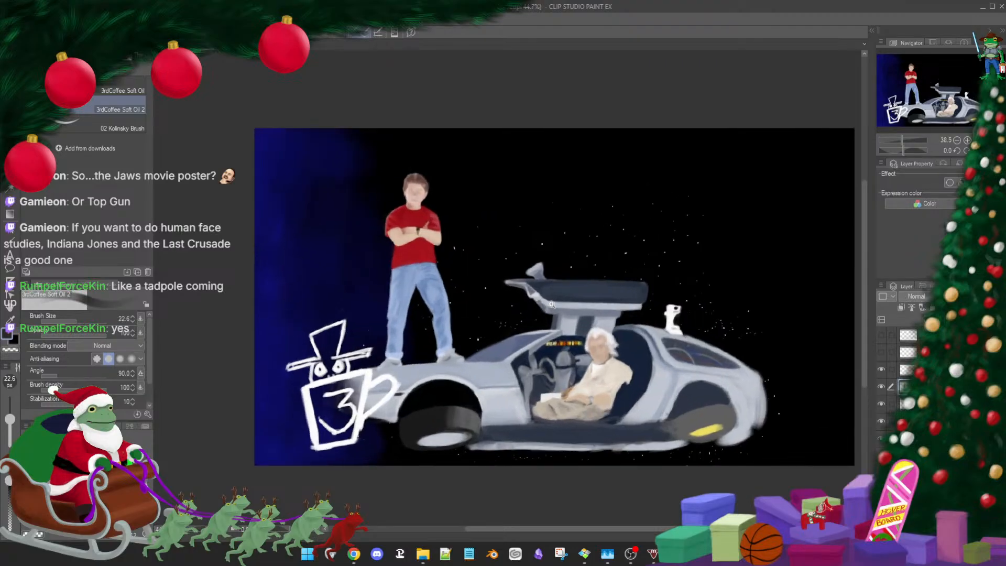
scroll(524, 323, "up", 3)
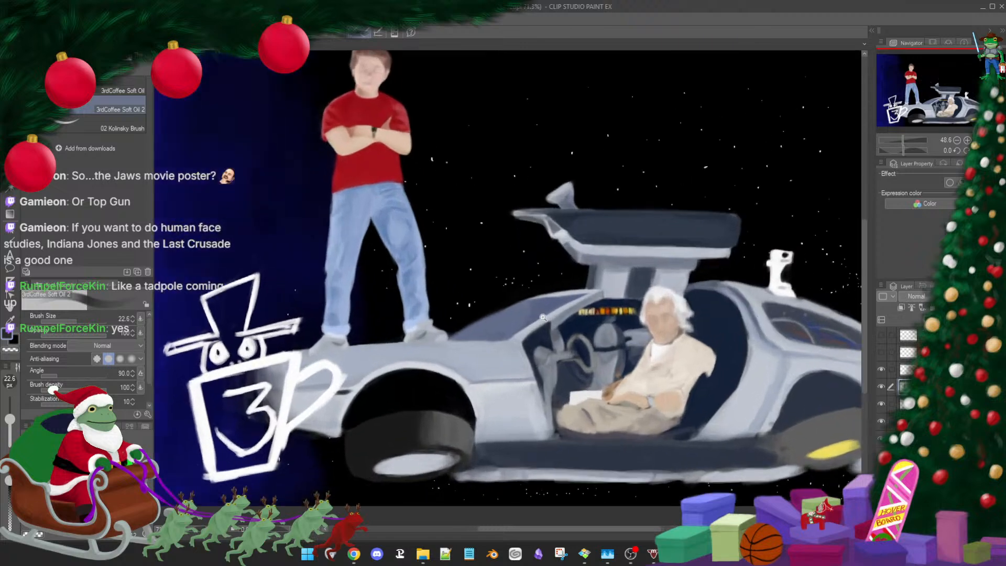
scroll(519, 326, "up", 1)
scroll(529, 319, "up", 1)
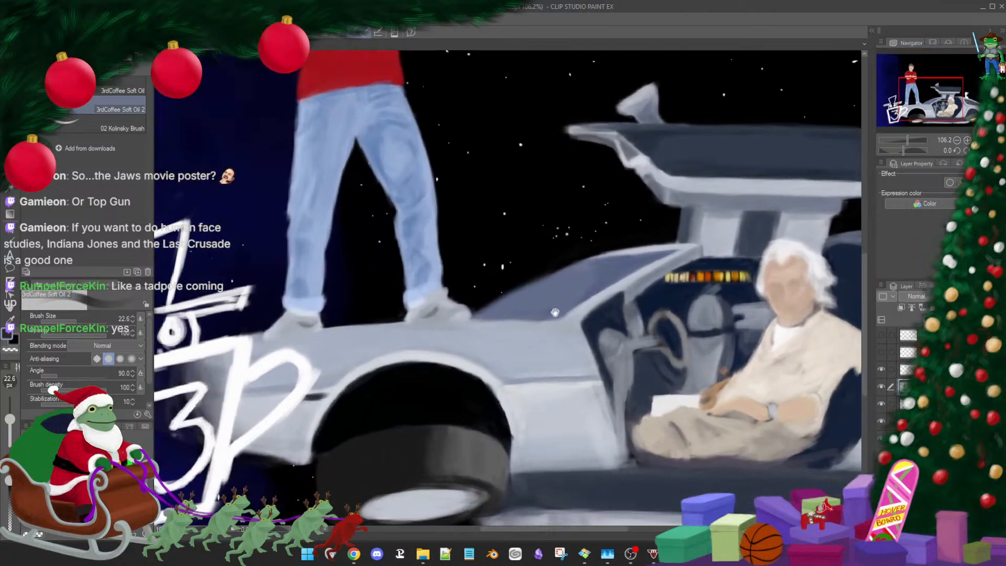
scroll(541, 313, "up", 2)
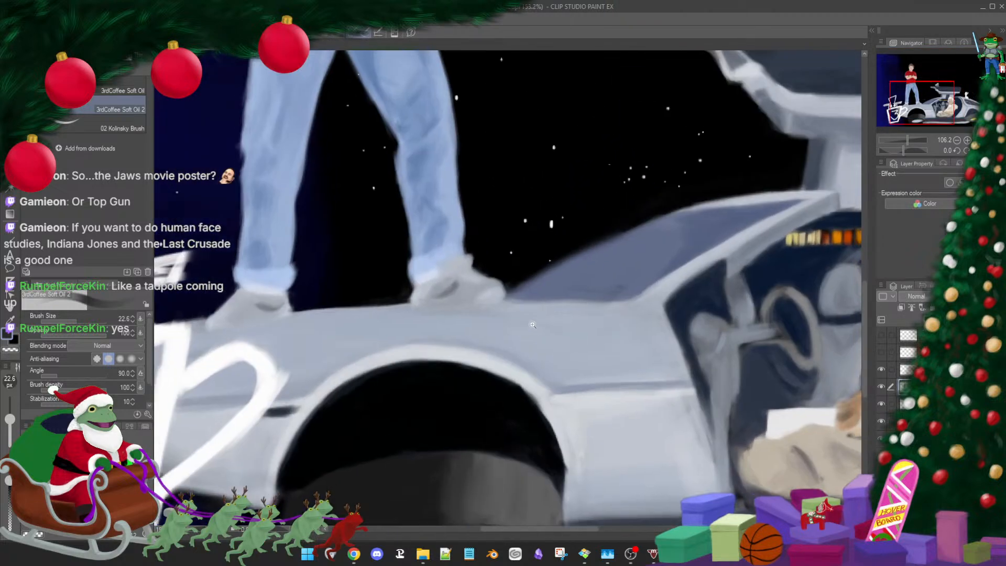
left_click_drag(526, 342, 642, 237)
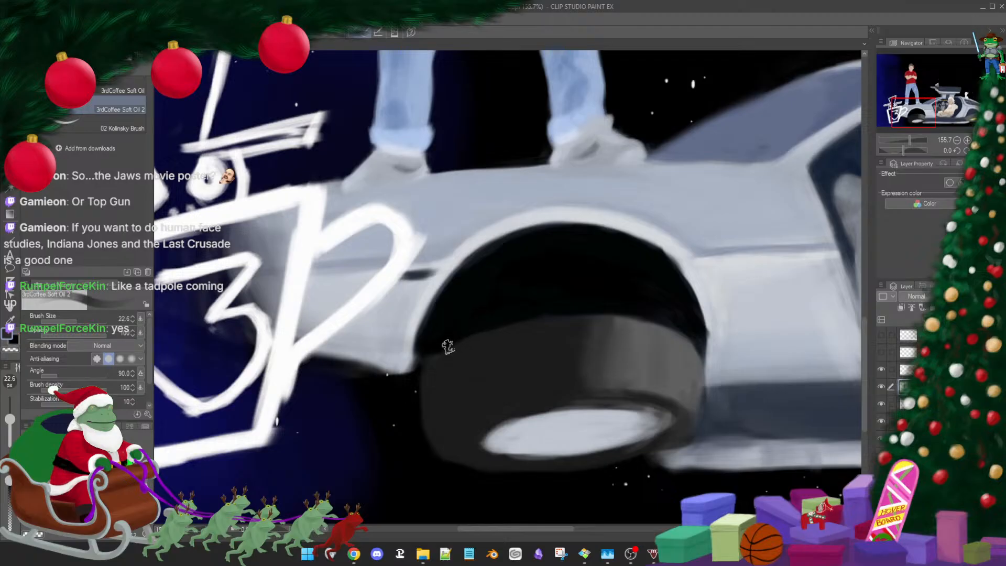
scroll(463, 345, "down", 1)
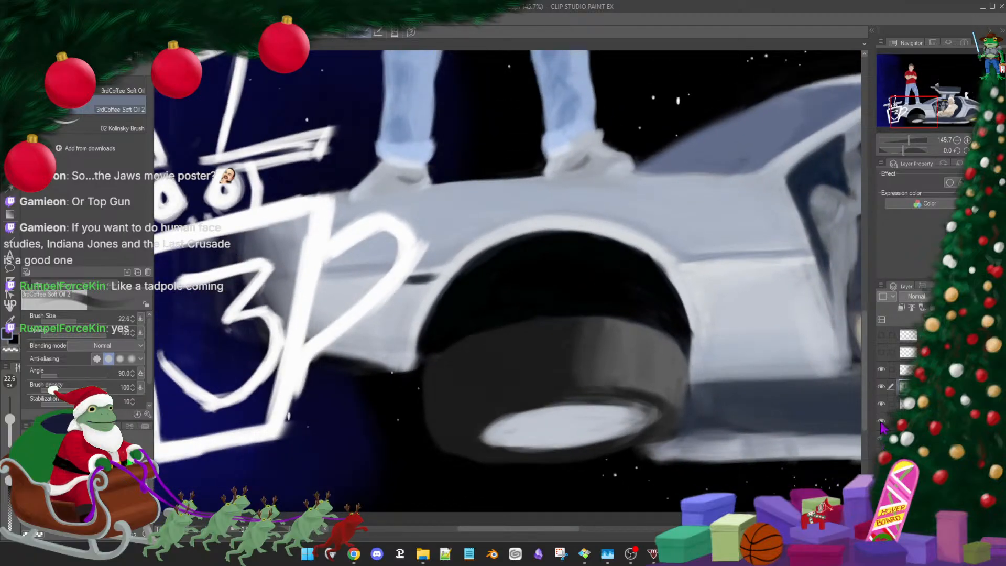
Toggle the dark space background's visibility to check the edges of the tyre and car body
left_click(881, 422)
left_click(882, 422)
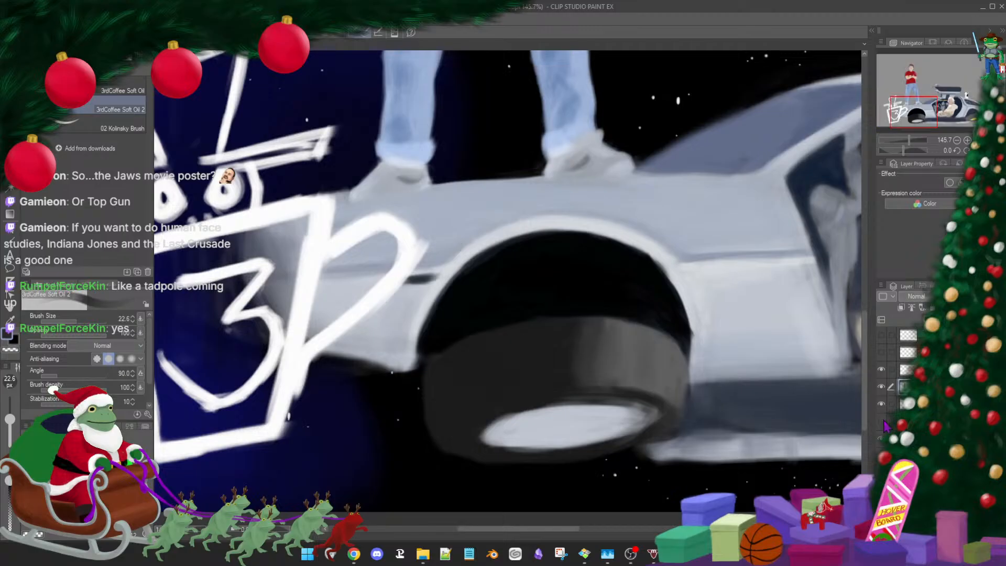
left_click(882, 422)
left_click(882, 422)
left_click(882, 422)
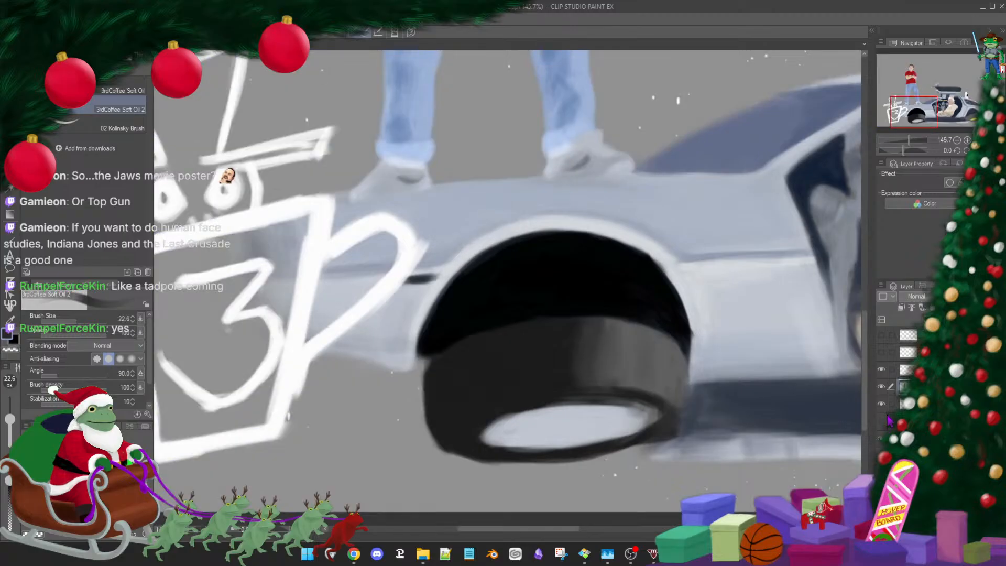
left_click(881, 422)
left_click(882, 422)
left_click(881, 421)
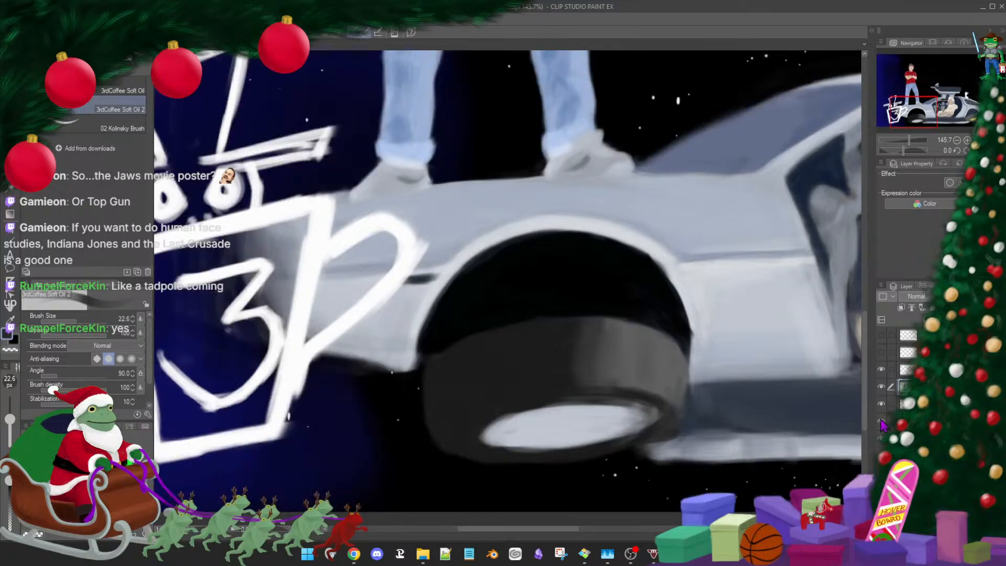
Even out the front rim's pale face and edges with light grey sampled from it, using the brush at 16.8 px
left_click(612, 411, "alt")
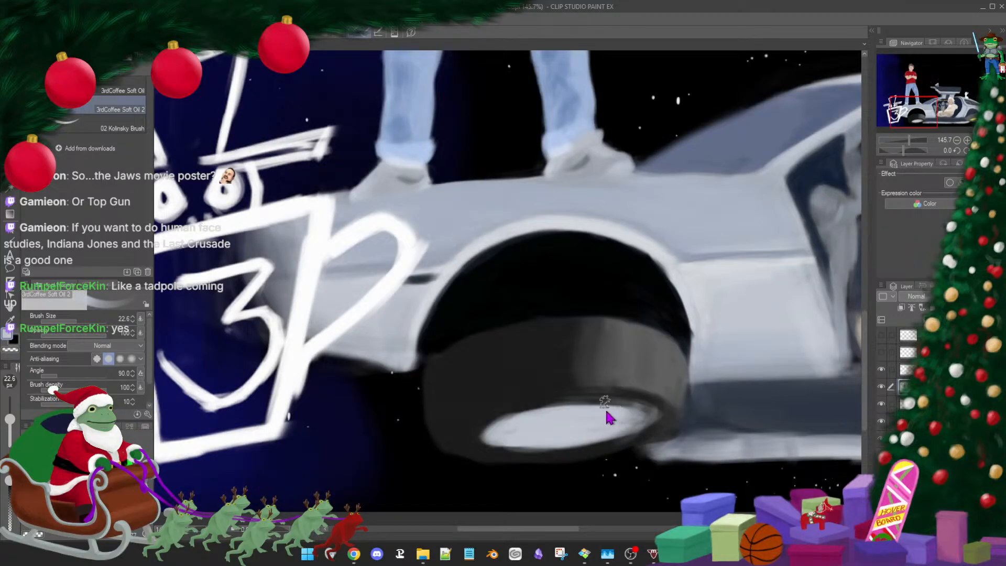
key("bracketleft")
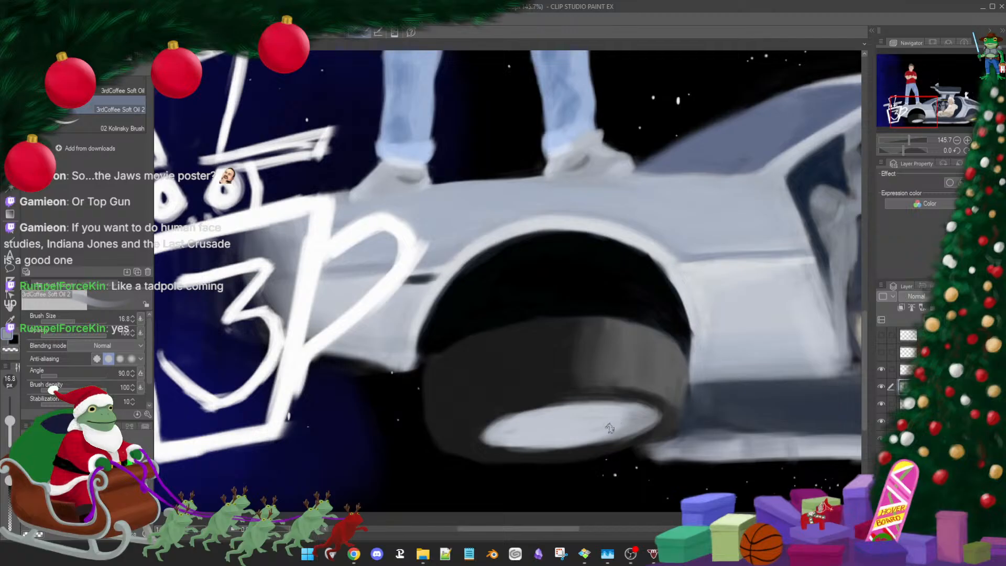
left_click_drag(629, 429, 564, 445)
mouse_move(628, 433)
left_mouse_down()
mouse_move(512, 452)
mouse_move(594, 438)
left_mouse_up()
left_click_drag(530, 447, 618, 431)
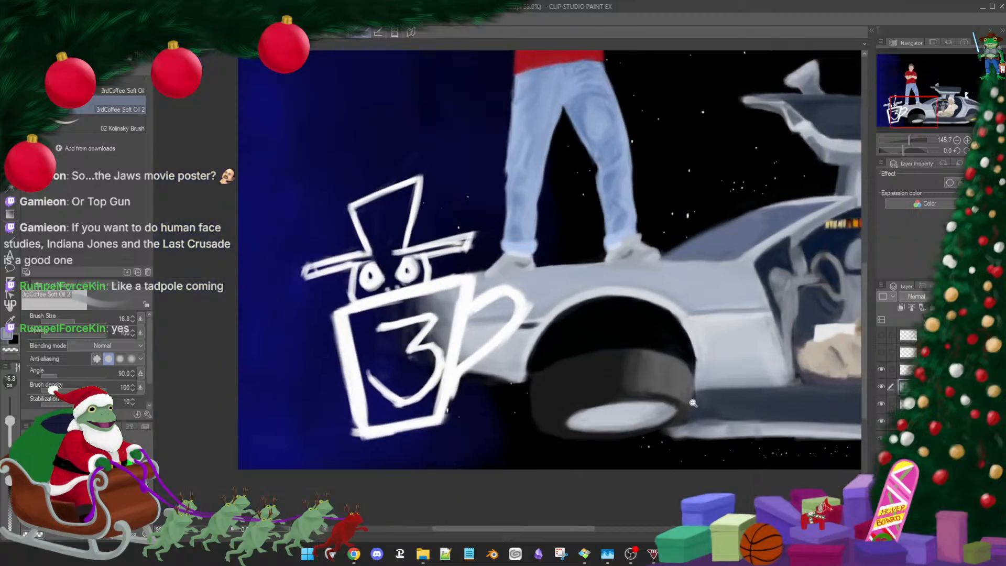
Clean up the light sill's front end and lower edge behind the front tyre with the 12.1 px brush and 24.8 px soft eraser
scroll(707, 399, "down", 4)
scroll(724, 387, "up", 3)
scroll(724, 381, "up", 1)
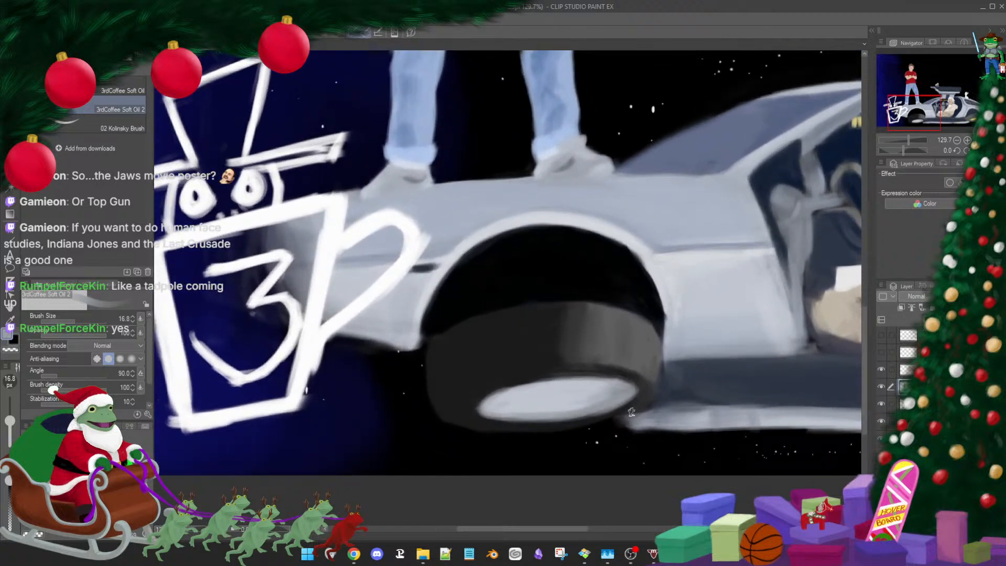
scroll(631, 413, "up", 2)
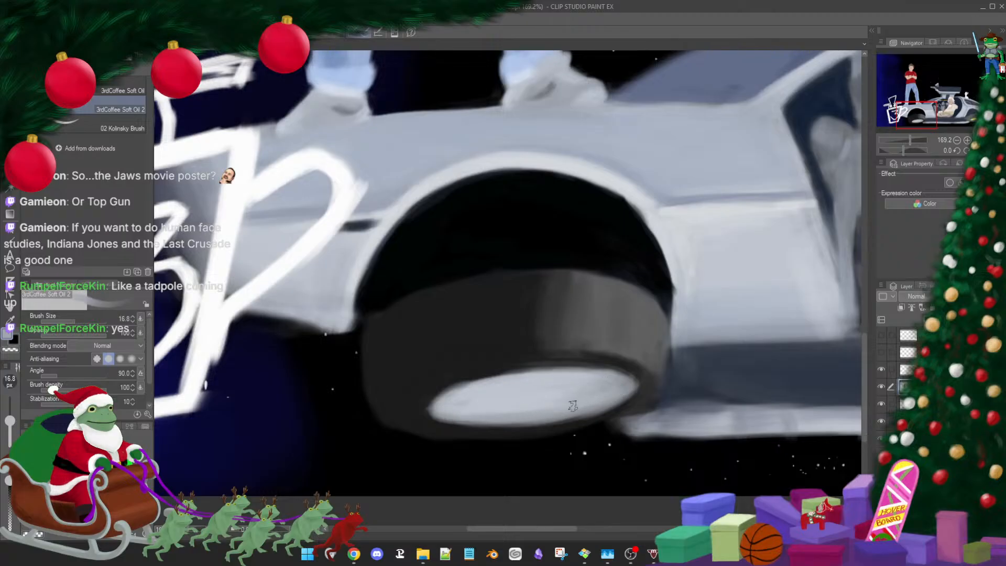
left_click_drag(595, 438, 549, 419)
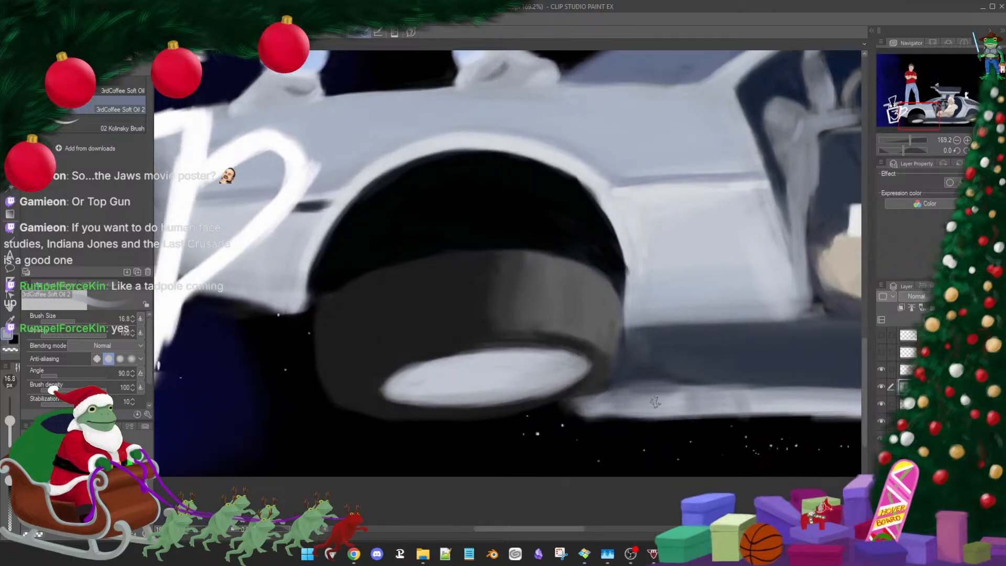
mouse_move(619, 400)
left_mouse_down()
mouse_move(606, 410)
mouse_move(580, 402)
left_mouse_up()
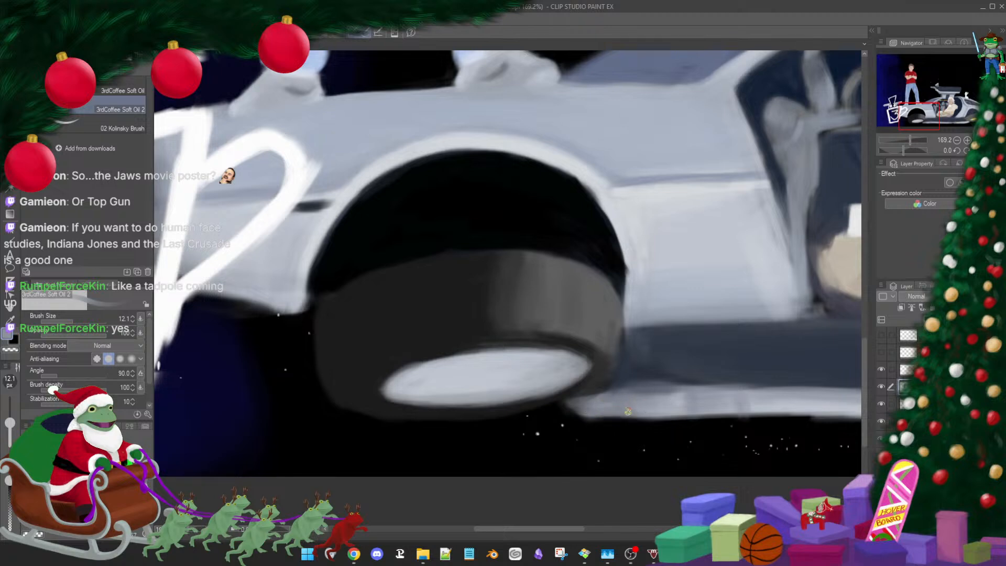
key("e")
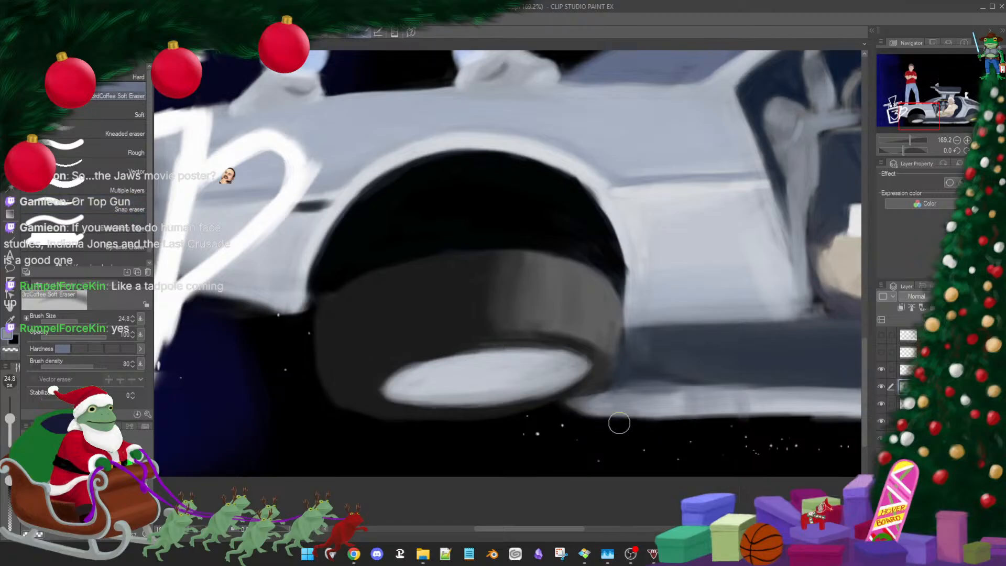
key("b")
left_click_drag(750, 423, 633, 392)
key("e")
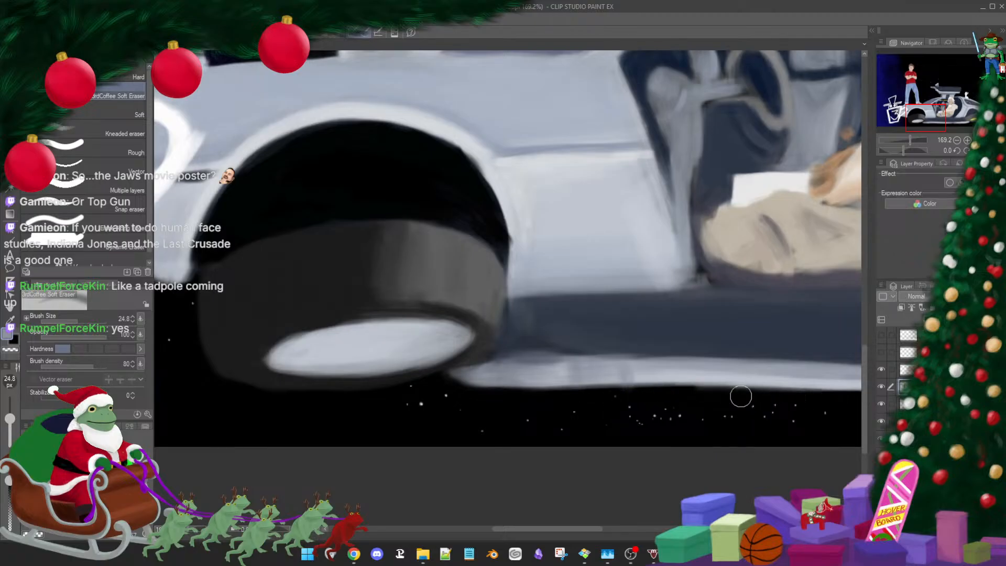
key("b")
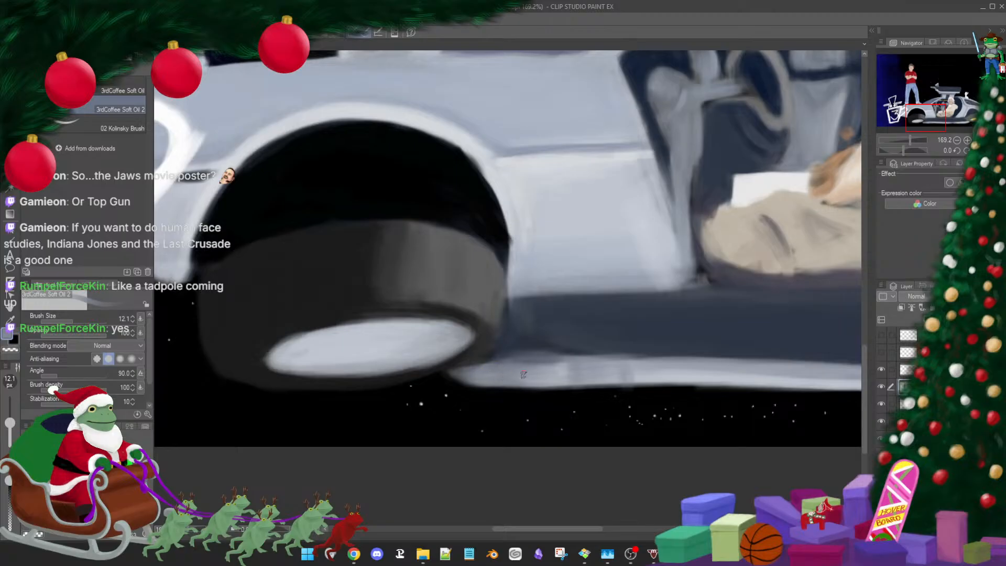
left_click_drag(550, 401, 576, 394)
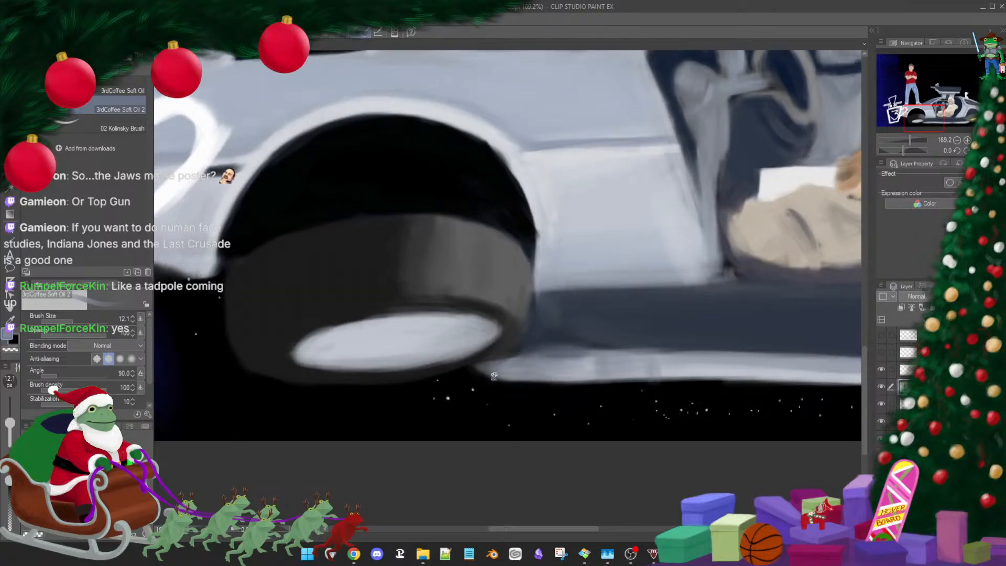
Blend the light strip along the sill behind the front tyre with sampled grey, using the brush at 23.4 px
left_click(490, 365, "alt")
mouse_move(497, 368)
left_mouse_down()
mouse_move(537, 368)
mouse_move(497, 372)
mouse_move(614, 376)
left_mouse_up()
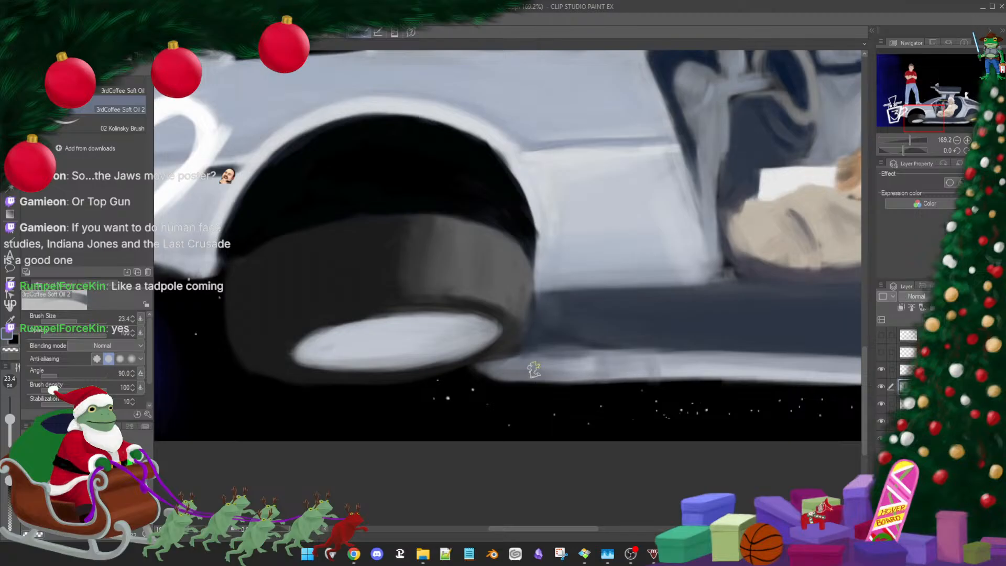
mouse_move(533, 369)
left_mouse_down()
mouse_move(643, 371)
mouse_move(597, 375)
left_mouse_up()
left_click_drag(506, 364, 622, 362)
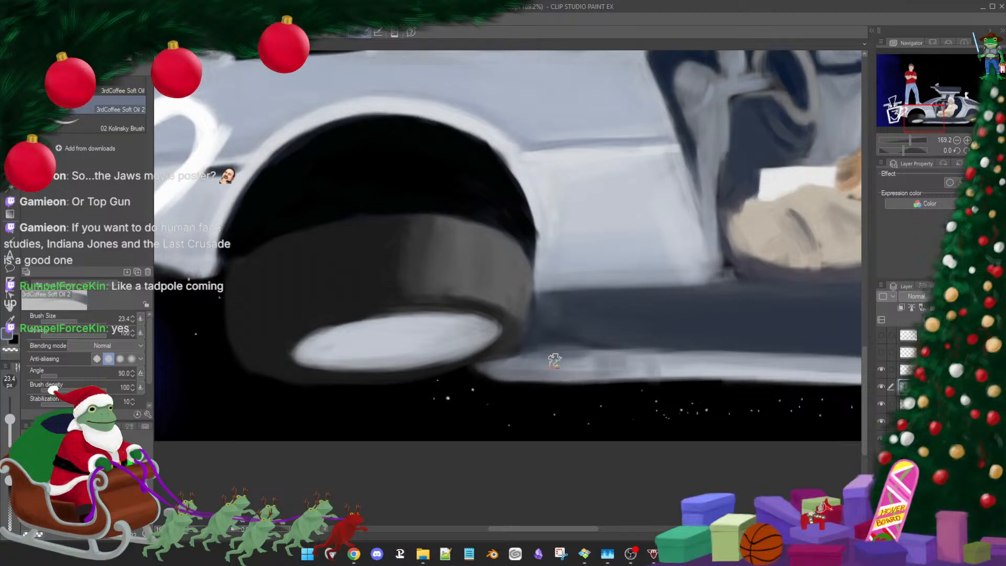
left_click_drag(555, 361, 648, 362)
left_click_drag(565, 368, 725, 373)
left_click_drag(646, 363, 723, 358)
mouse_move(749, 359)
left_mouse_down()
mouse_move(676, 352)
mouse_move(561, 380)
left_mouse_up()
scroll(610, 359, "up", 3)
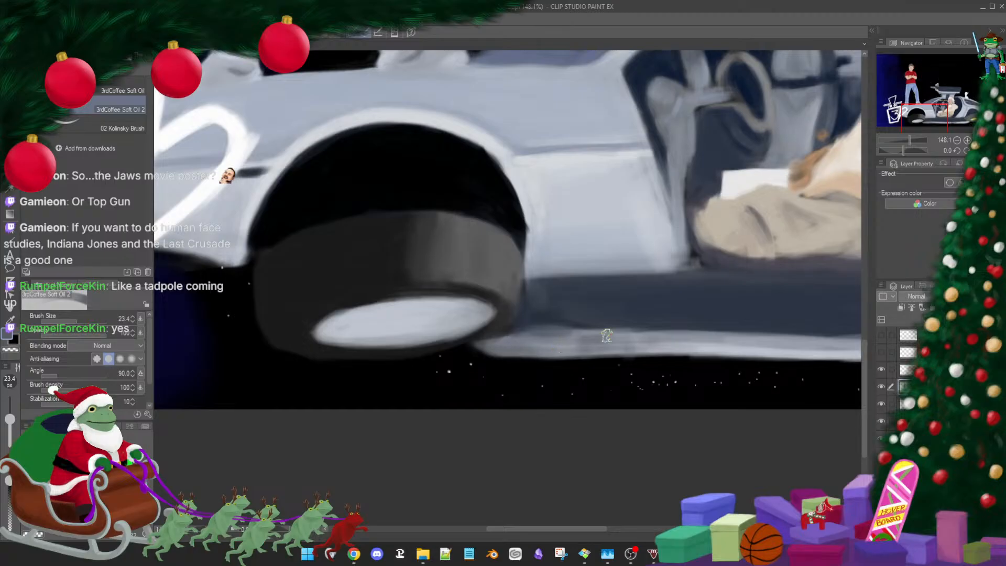
Smooth the light sill strip behind the front tyre with sampled grey at 15.1 px and clean its lower edge with the 24.8 px soft eraser
key("[")
left_click(517, 343, "alt")
key("]")
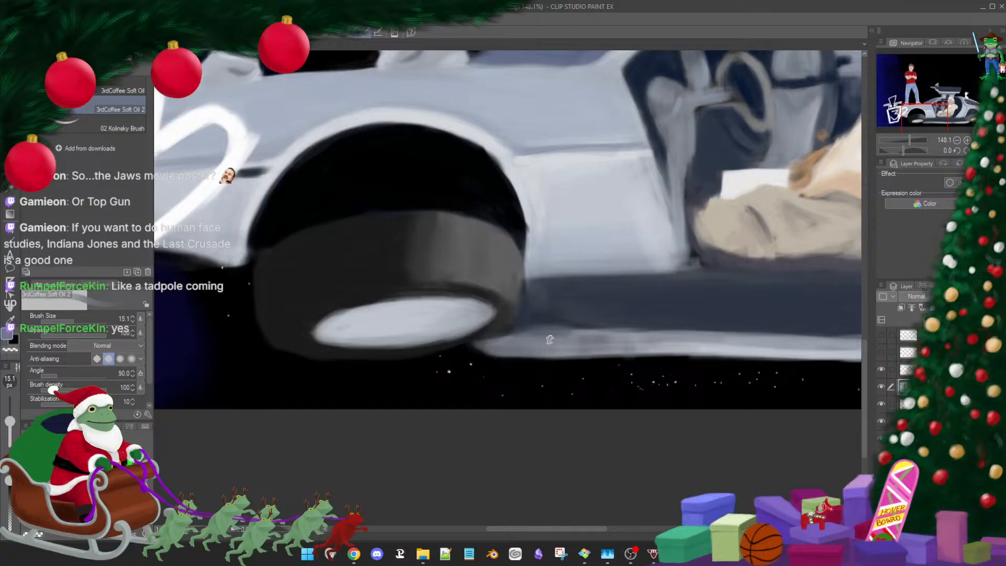
key("e")
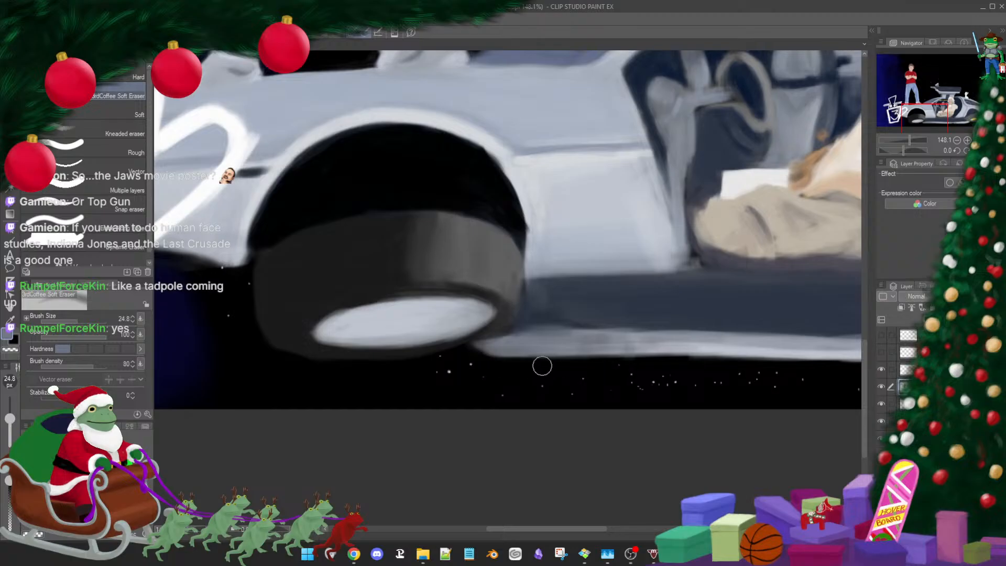
key("b")
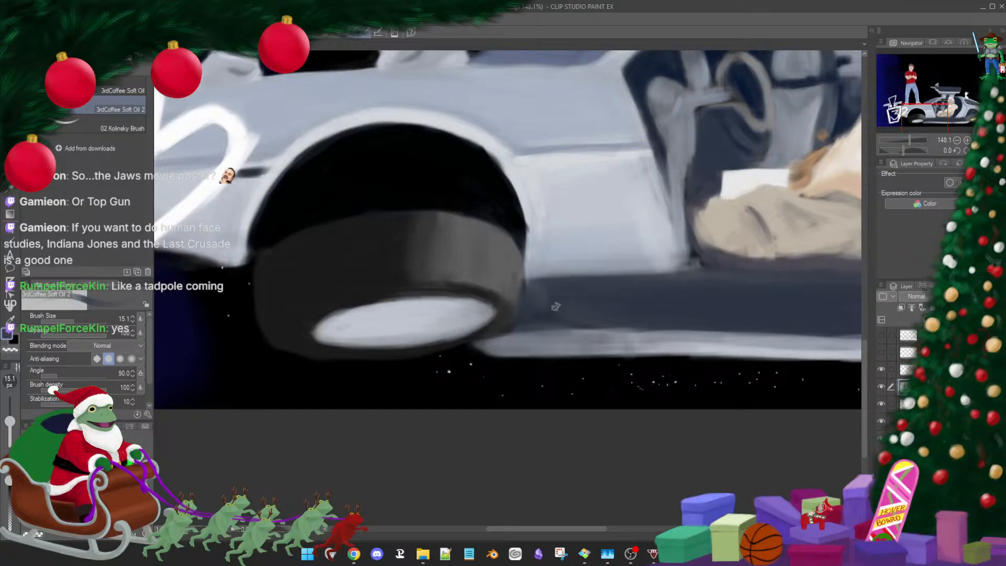
Blend the front end of the dark sill beside the front tyre with blue-grey sampled from it, using the brush at about 15 px
left_click(532, 285, "alt")
left_click_drag(568, 295, 563, 289)
key("bracketright")
key("bracketright")
key("bracketright")
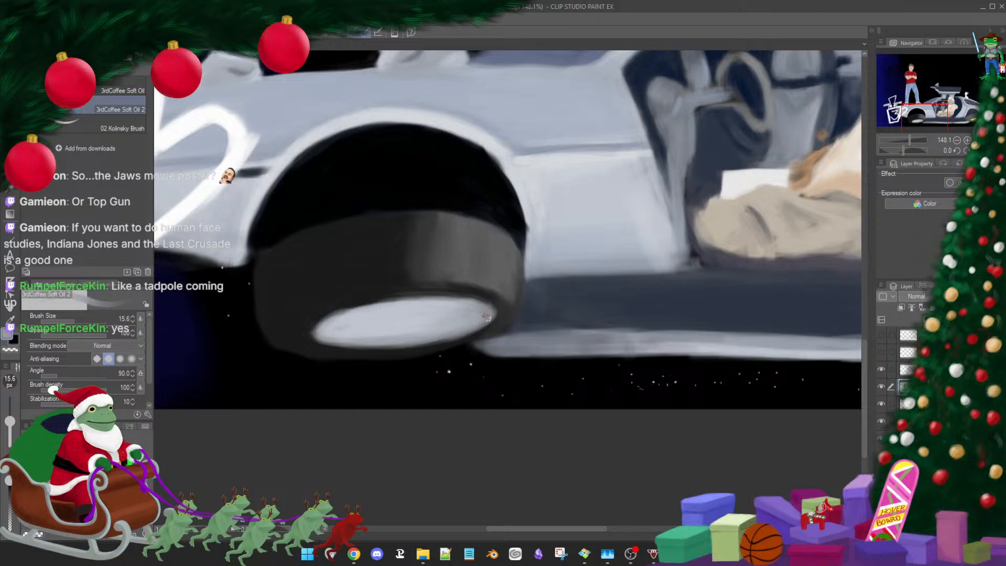
Darken the front part of the sill with a dark tone sampled from the front wheel arch, using the brush at 27.1 px
left_click_drag(654, 358, 626, 359)
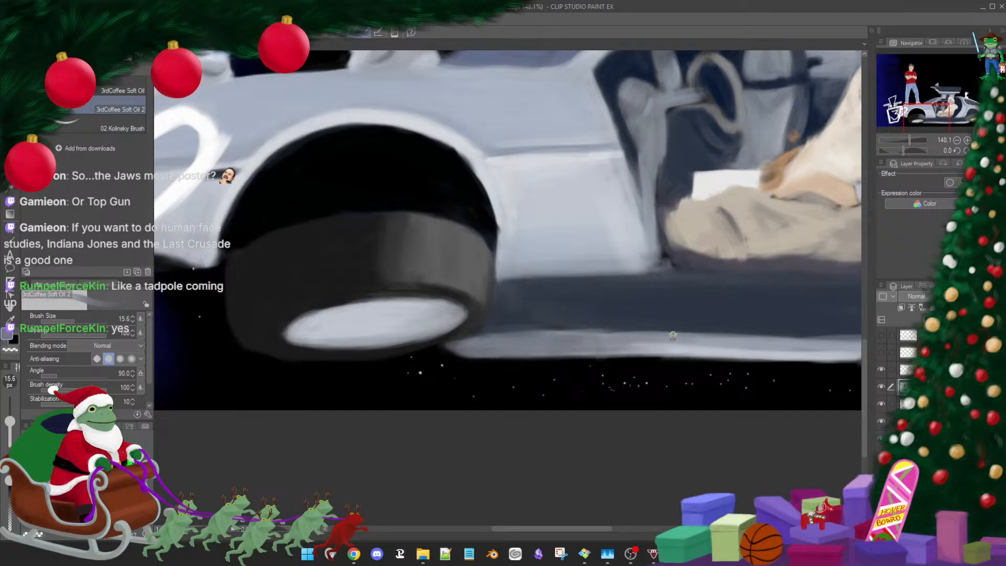
scroll(704, 336, "down", 3)
left_click_drag(636, 336, 558, 336)
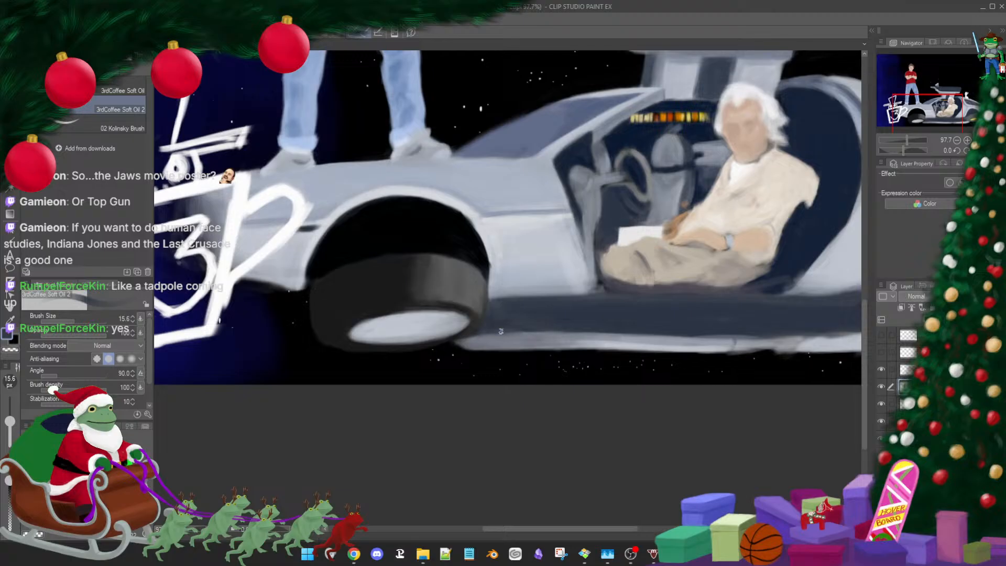
left_click_drag(549, 396, 588, 390)
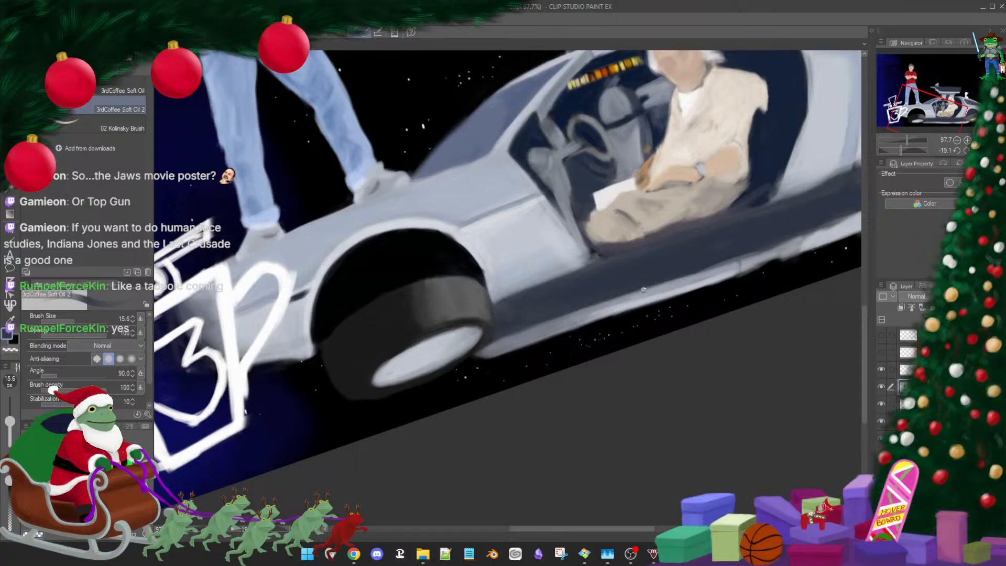
left_click_drag(726, 280, 577, 305)
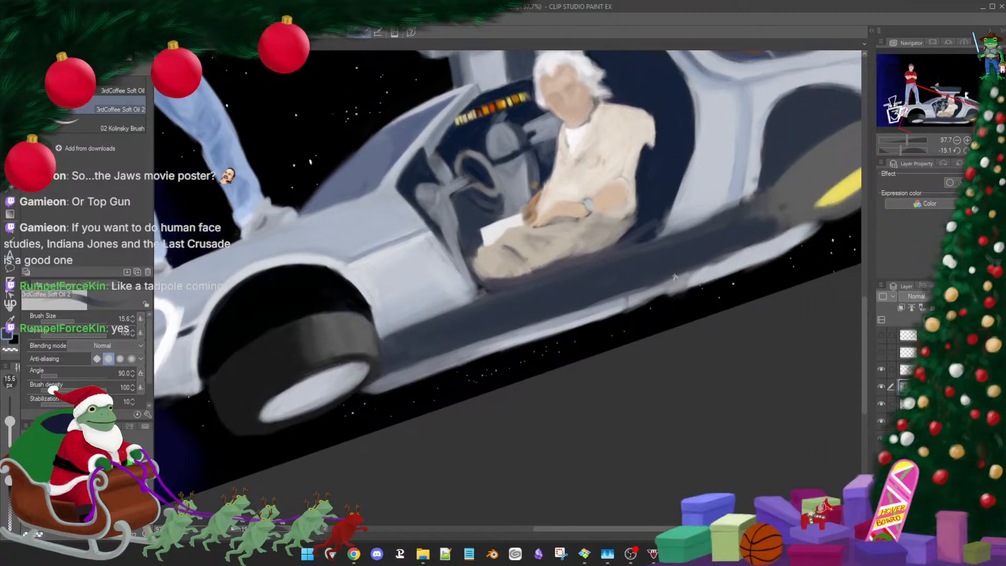
left_click(590, 288)
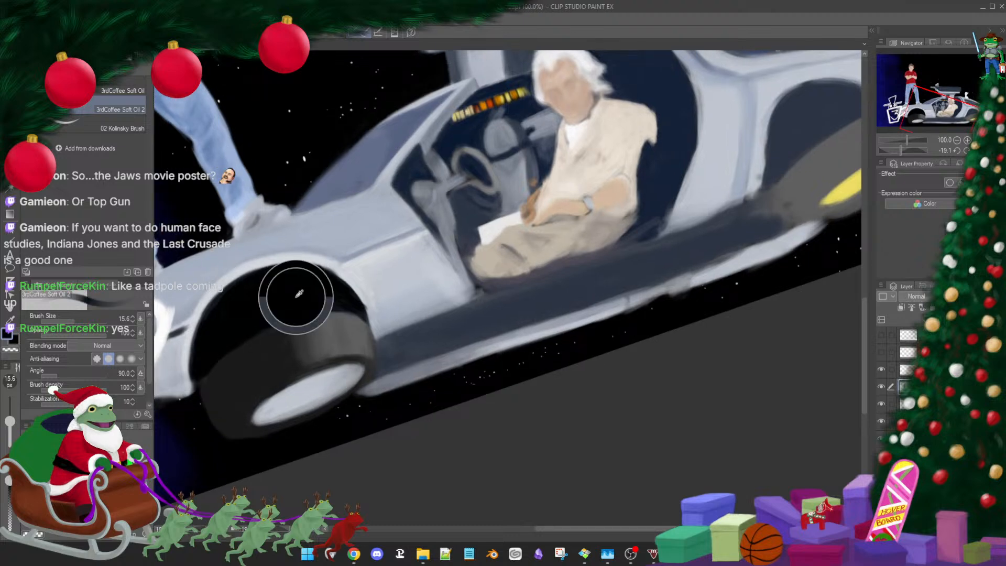
left_click_drag(420, 340, 429, 333)
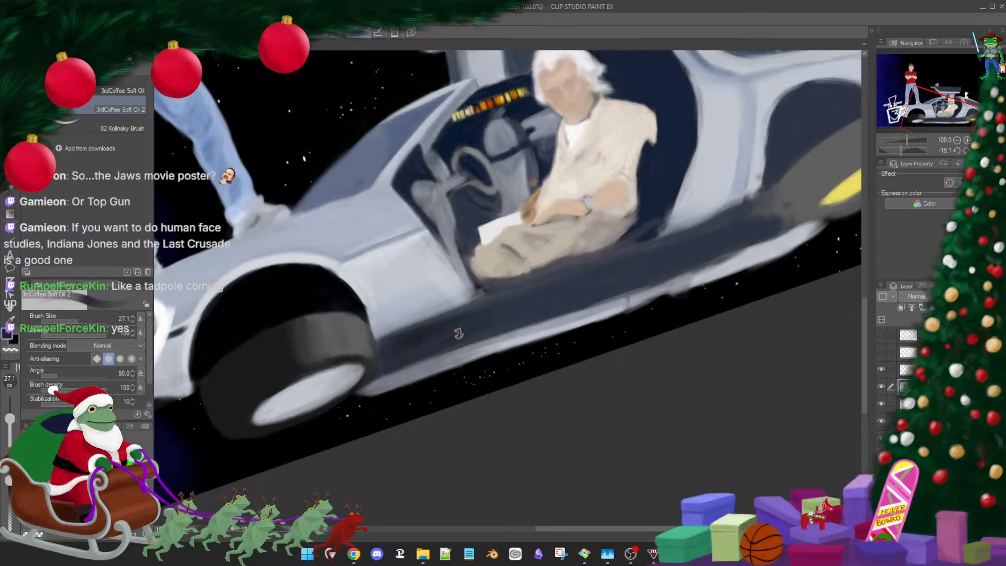
left_click_drag(521, 319, 644, 285)
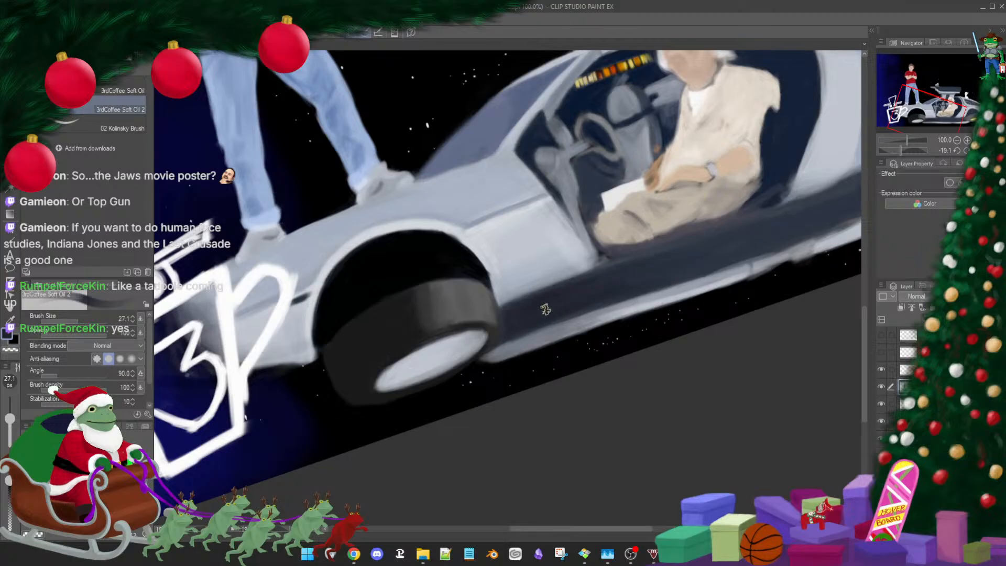
left_click_drag(709, 268, 595, 316)
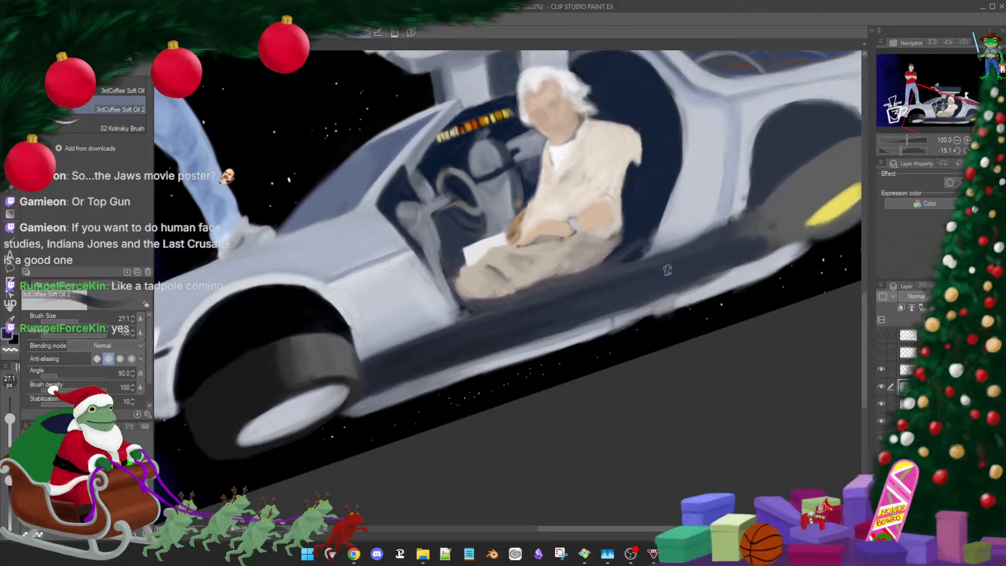
Deepen the dark sill below the open door and towards the rear wheel with the brush enlarged to between 41.4 and 53.2 px
key("bracketright")
key("bracketright")
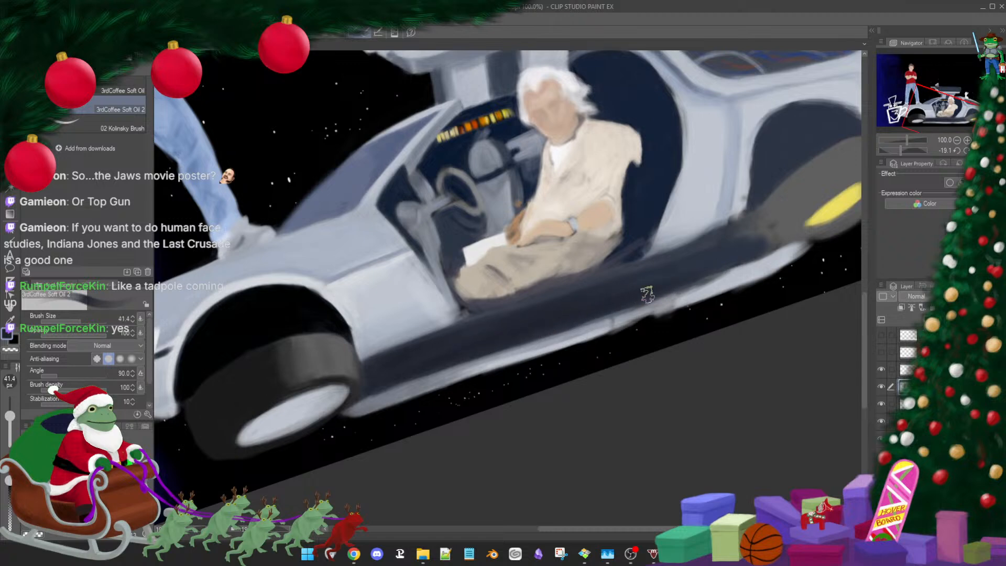
key("bracketright")
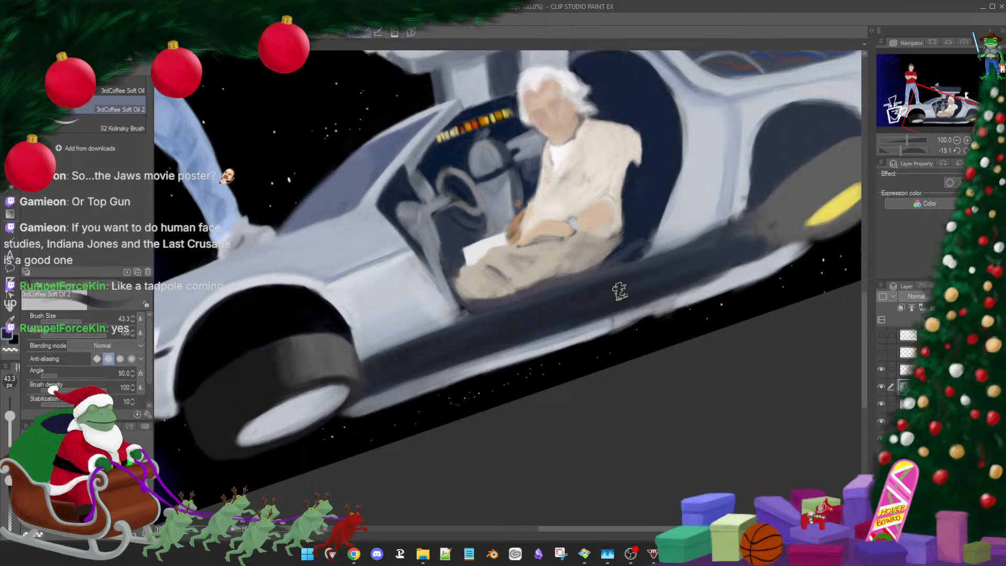
left_click_drag(666, 289, 621, 302)
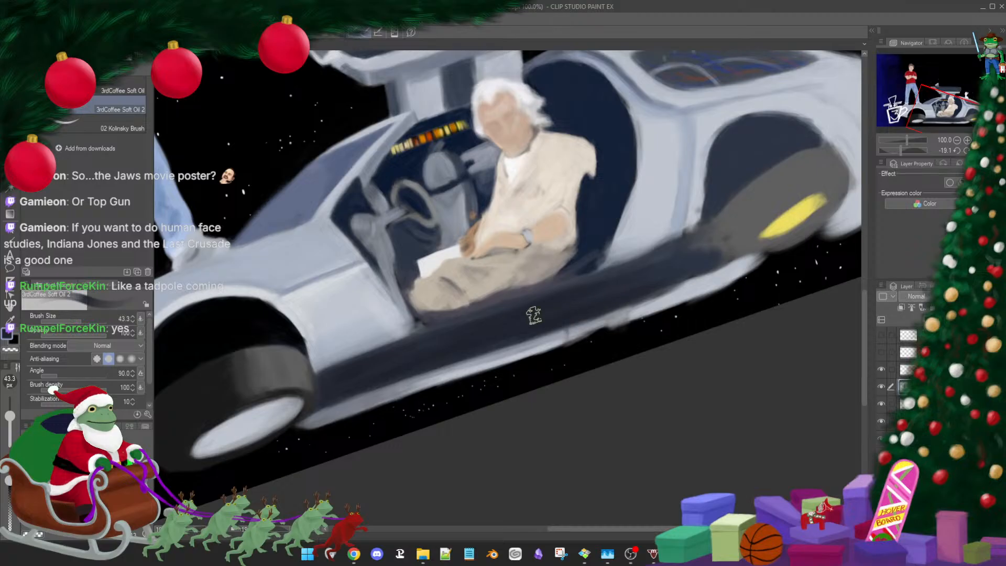
mouse_move(533, 315)
left_mouse_down()
mouse_move(709, 262)
mouse_move(625, 275)
mouse_move(595, 296)
left_mouse_up()
left_click_drag(725, 257, 668, 281)
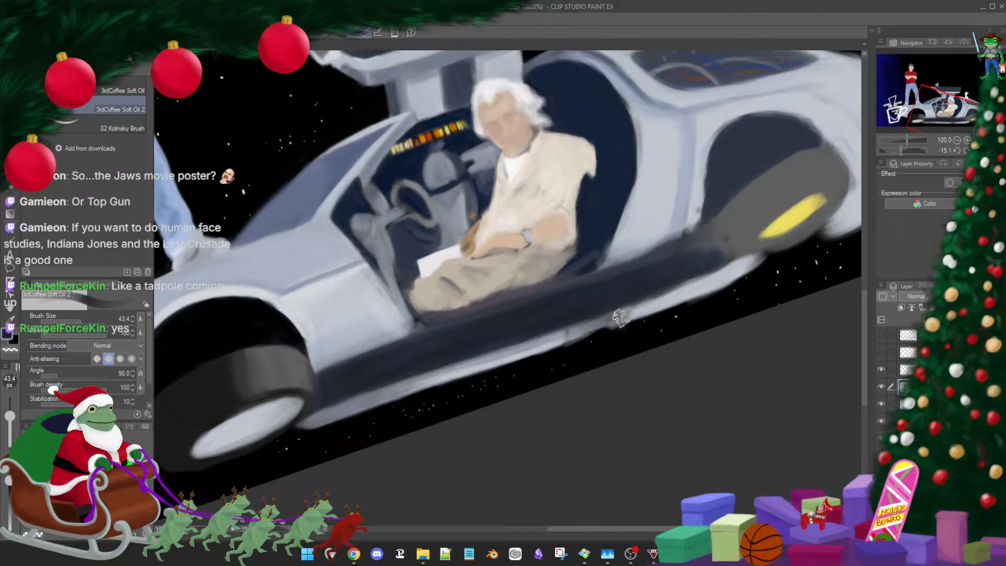
left_click_drag(611, 320, 517, 344)
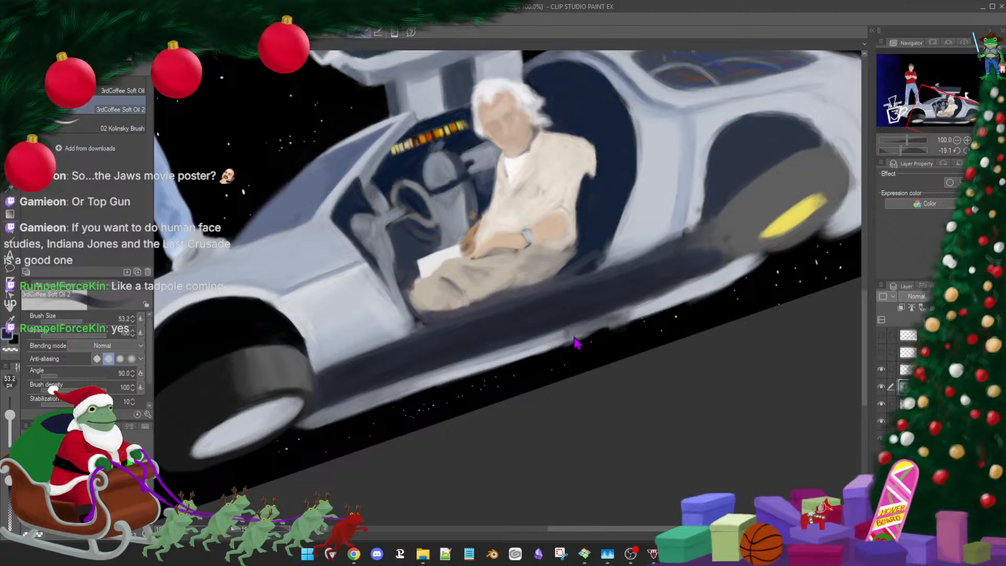
Shade the uneven section of the light strip under the middle of the sill with the dark brush at 18.8 px
mouse_move(580, 329)
left_mouse_down()
mouse_move(565, 328)
mouse_move(565, 343)
left_mouse_up()
left_click_drag(623, 308, 622, 316)
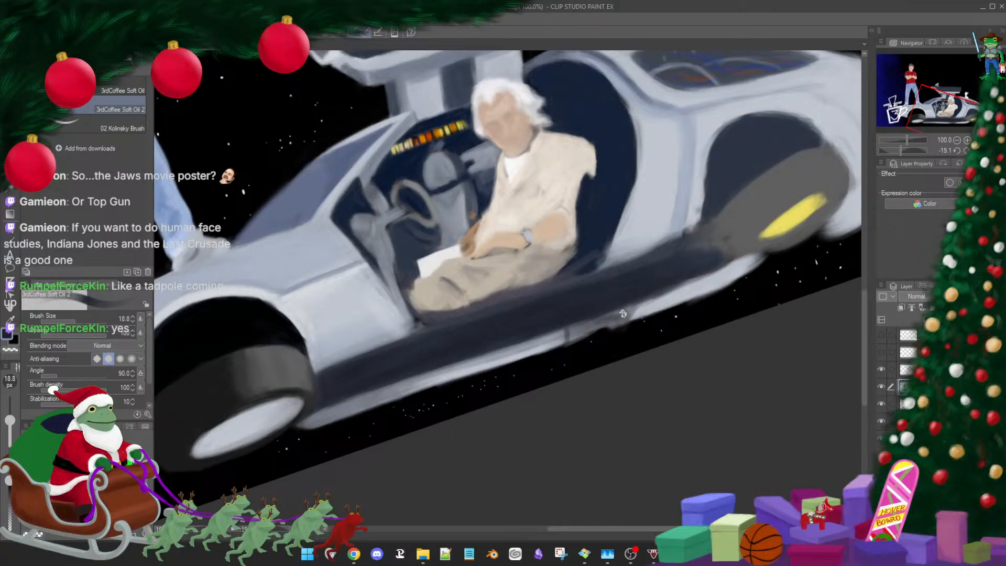
Paint a panel seam across the light sill strip behind the front wheel and refine the strip's rear part with the brush at about 15 px
left_click_drag(697, 340, 653, 397)
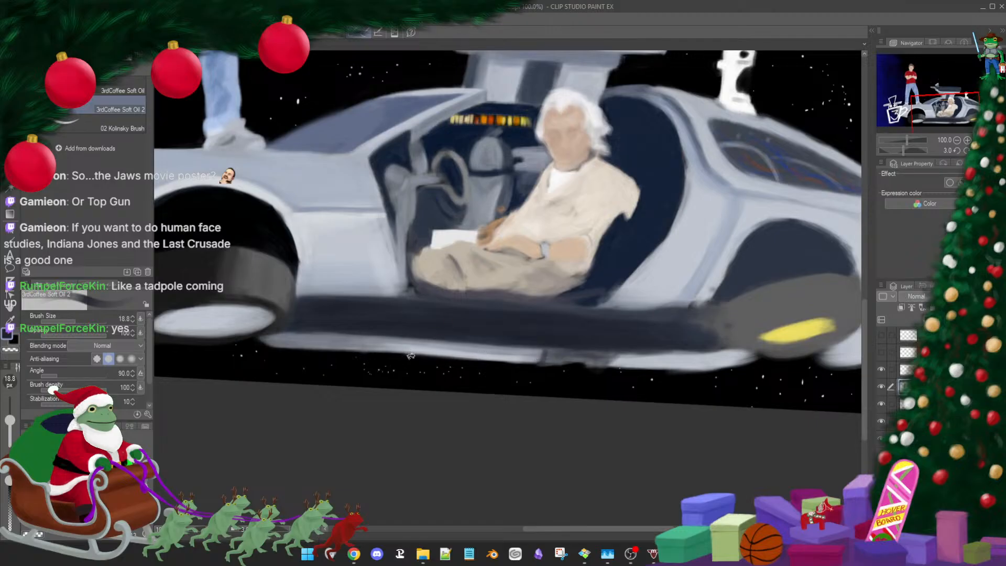
key("[")
key("[")
left_click(412, 347, "alt")
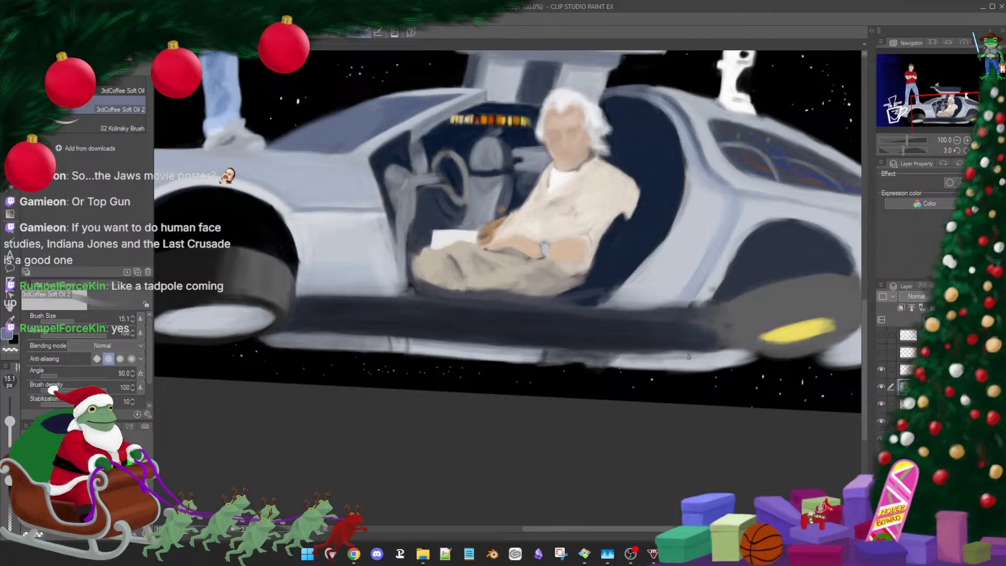
key("bracketleft")
key("bracketright")
mouse_move(611, 357)
left_mouse_down()
mouse_move(736, 357)
mouse_move(693, 355)
left_mouse_up()
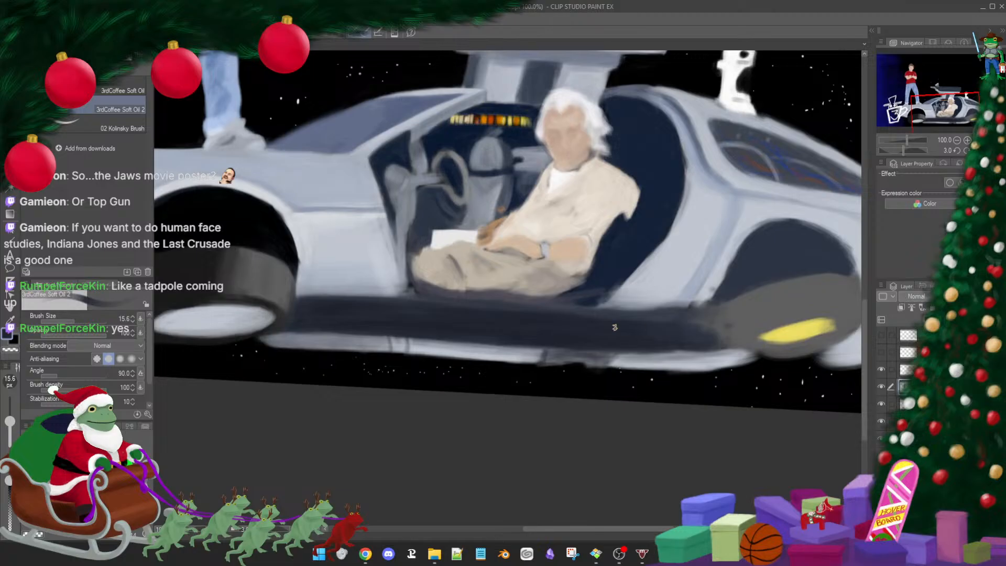
Even out the dark sill's tone and upper edge below the door, varying the brush between 57.3 px and 22.5 px
key("bracketright")
key("bracketright")
key("bracketright")
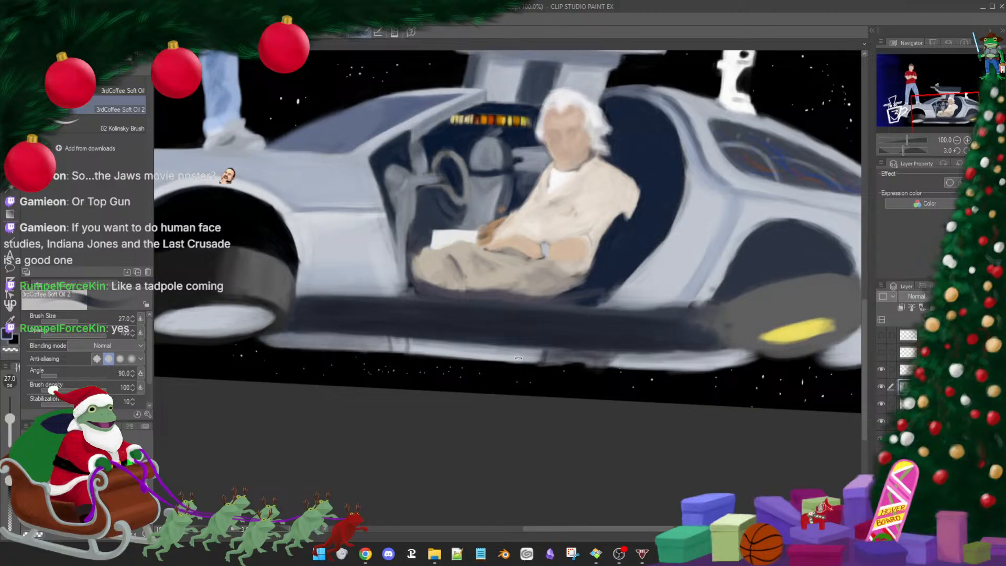
mouse_move(684, 331)
left_mouse_down()
mouse_move(490, 346)
mouse_move(626, 316)
left_mouse_up()
key("bracketright")
key("bracketright")
key("bracketright")
key("bracketright")
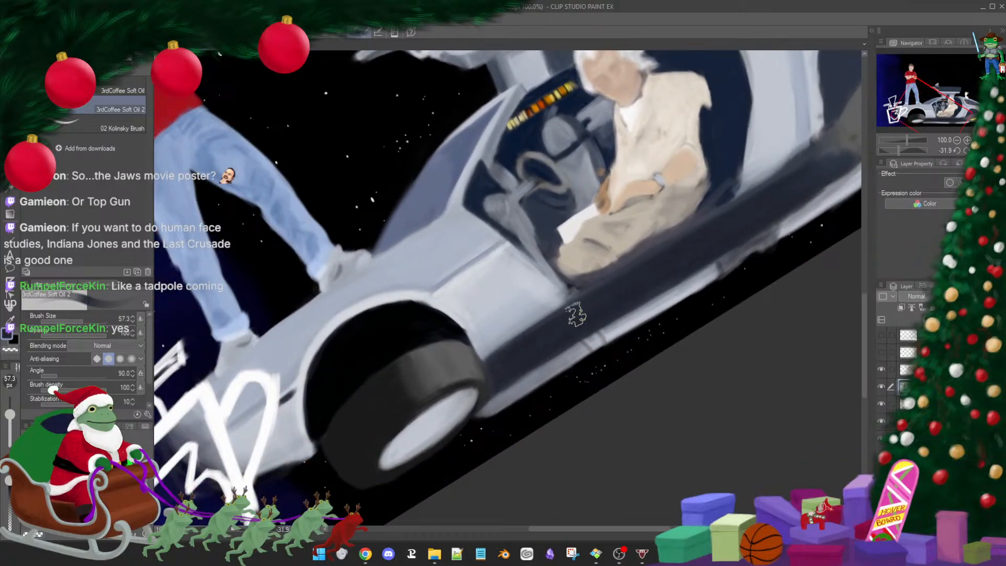
key("bracketleft")
key("bracketleft")
key("bracketleft")
key("bracketleft")
key("bracketleft")
key("bracketright")
key("bracketright")
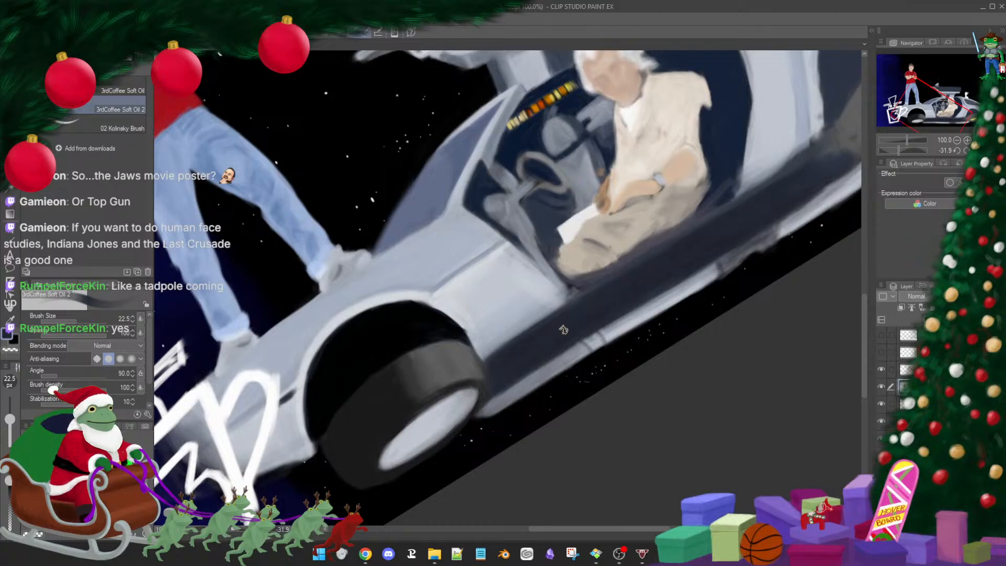
left_click_drag(765, 230, 635, 267)
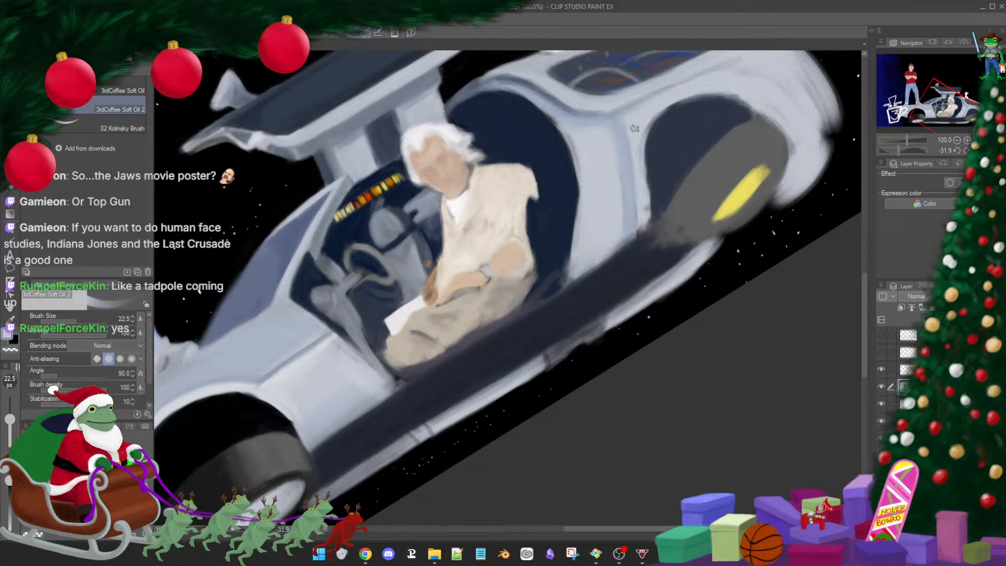
Straighten the dark sill's upper edge below the seated figure with navy sampled from the sill, using the brush at 22.2 px
left_click_drag(720, 203, 729, 369)
key("ctrl+0")
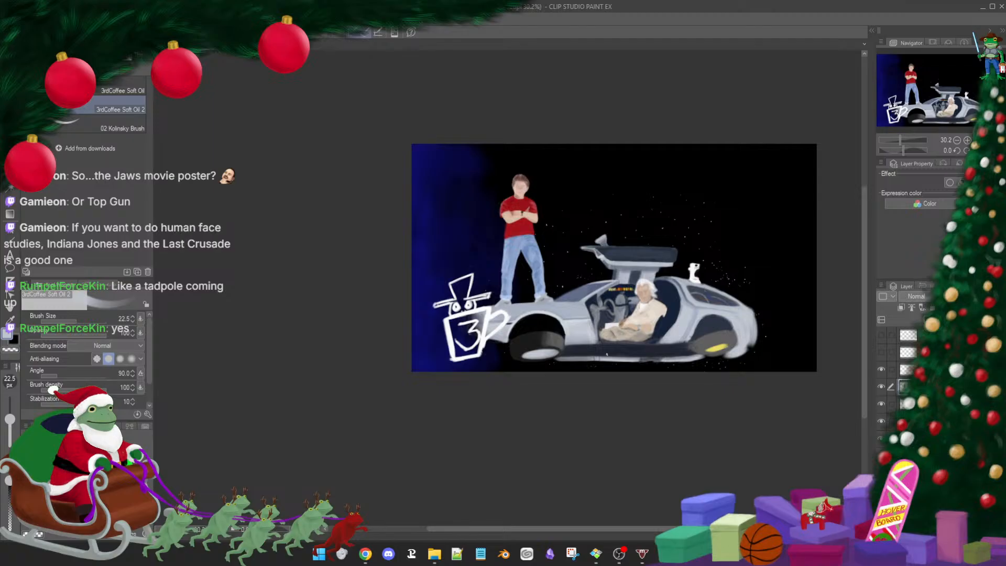
scroll(596, 361, "up", 3)
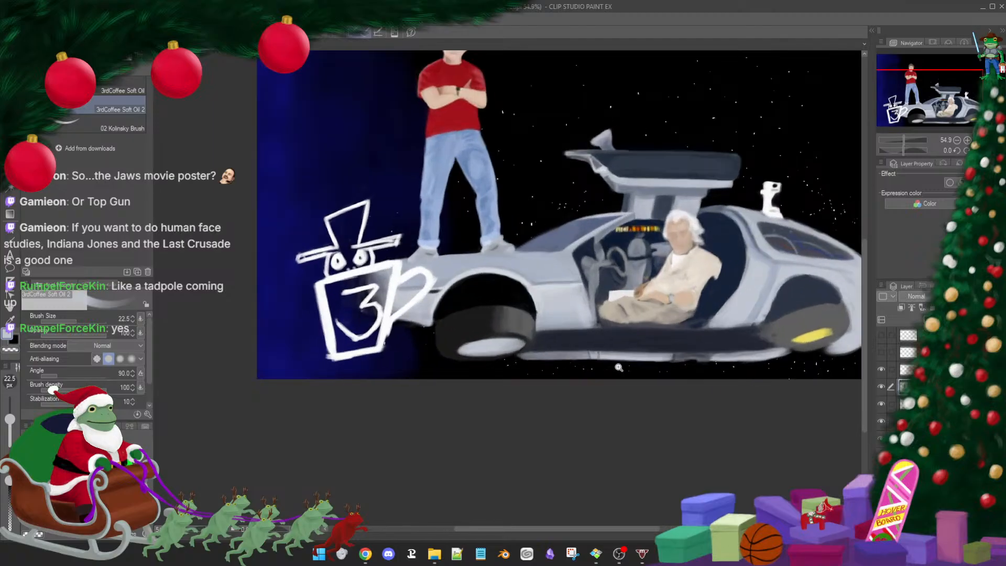
scroll(557, 332, "up", 2)
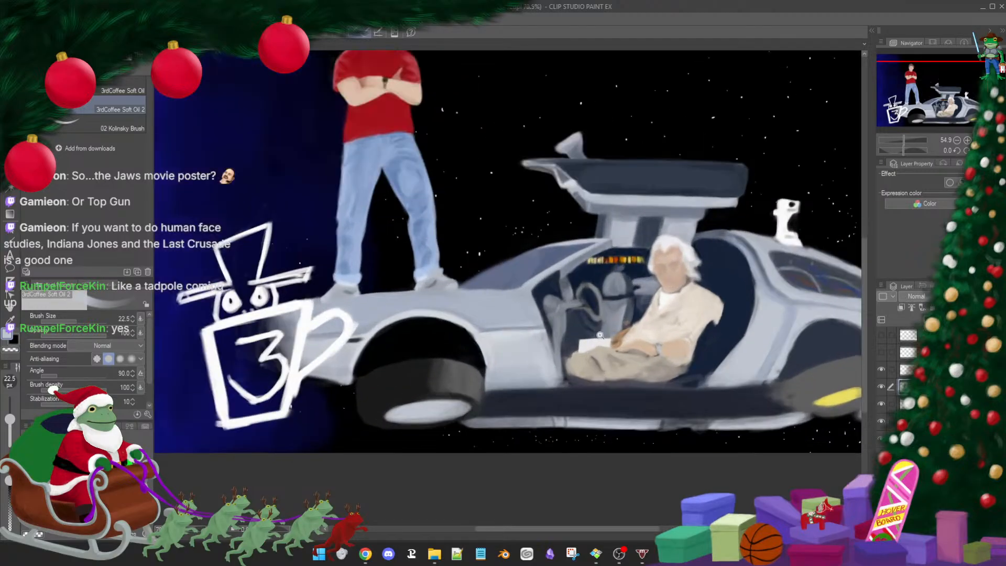
scroll(557, 332, "up", 2)
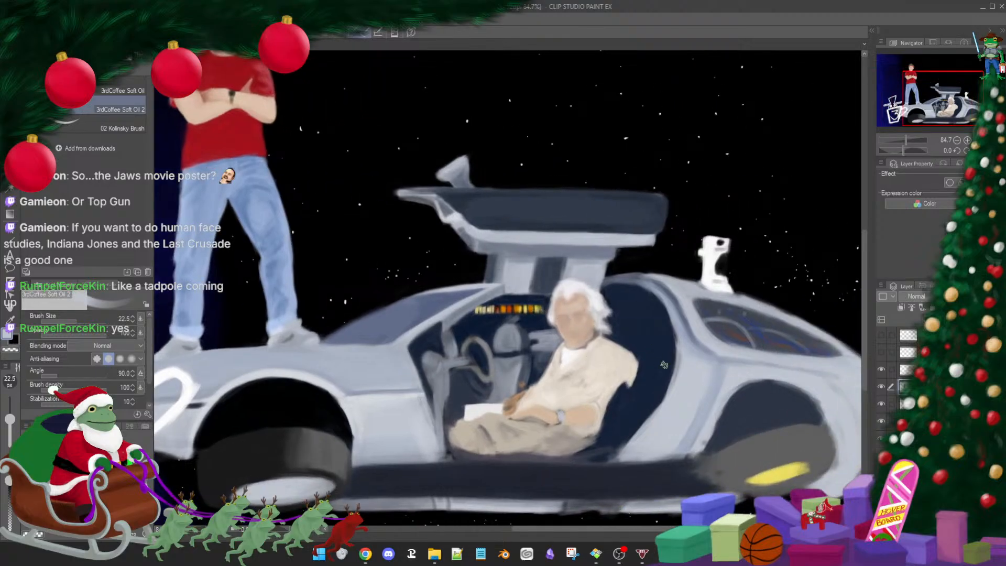
left_click_drag(699, 387, 711, 349)
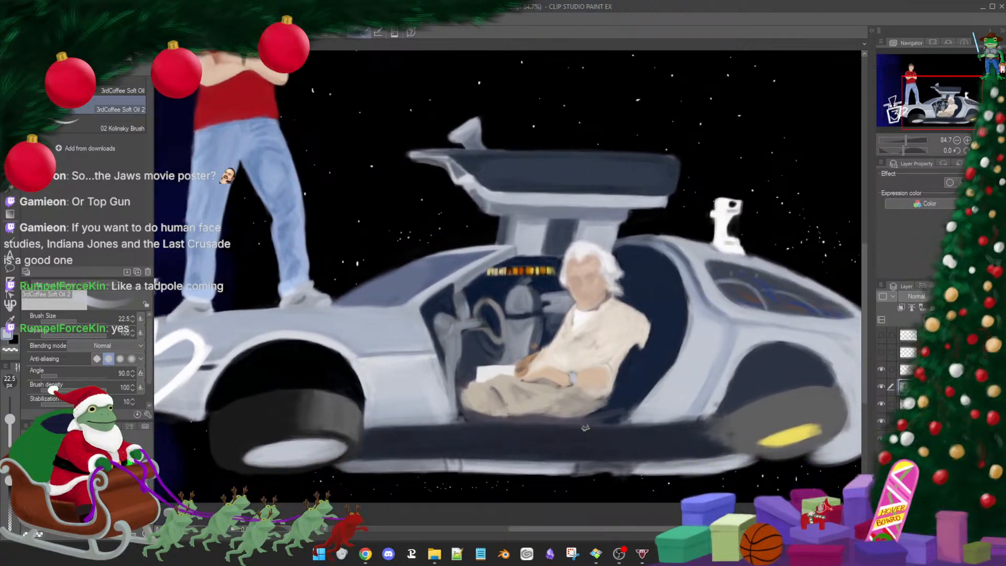
left_click(587, 433, "alt")
mouse_move(557, 438)
left_mouse_down()
mouse_move(685, 426)
mouse_move(571, 427)
mouse_move(671, 426)
mouse_move(588, 427)
mouse_move(638, 427)
left_mouse_up()
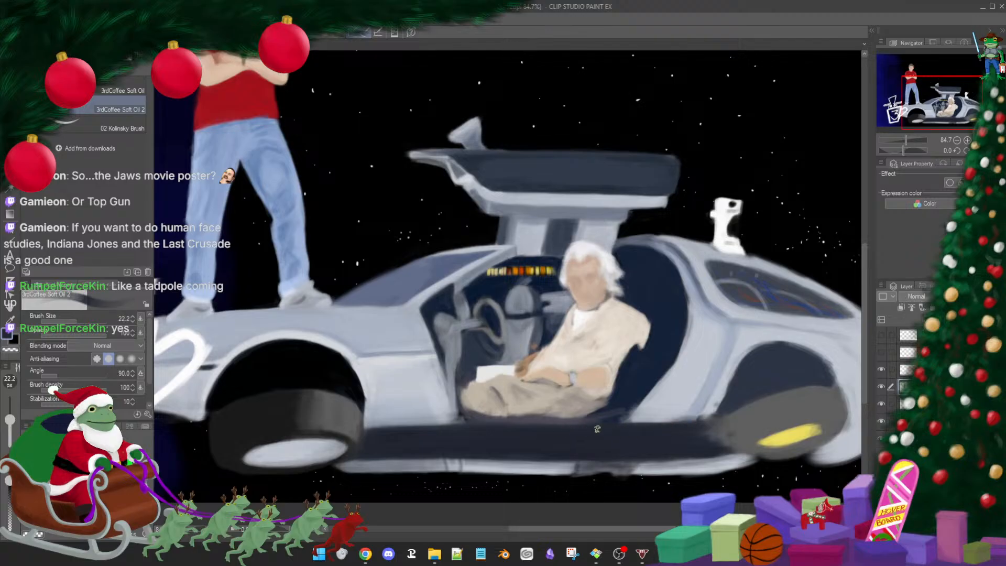
left_click_drag(563, 429, 664, 424)
Clean up the light body panel's lower edge in front of the rear wheel with sampled colours, using the brush at 22.2 px
left_click(679, 417, "alt")
left_click(692, 419, "alt")
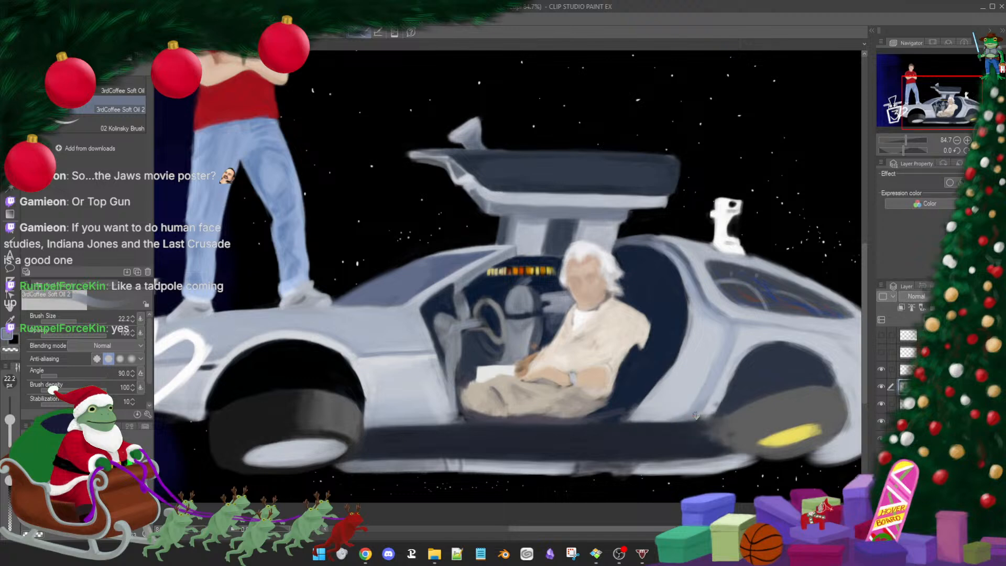
left_click(704, 415, "alt")
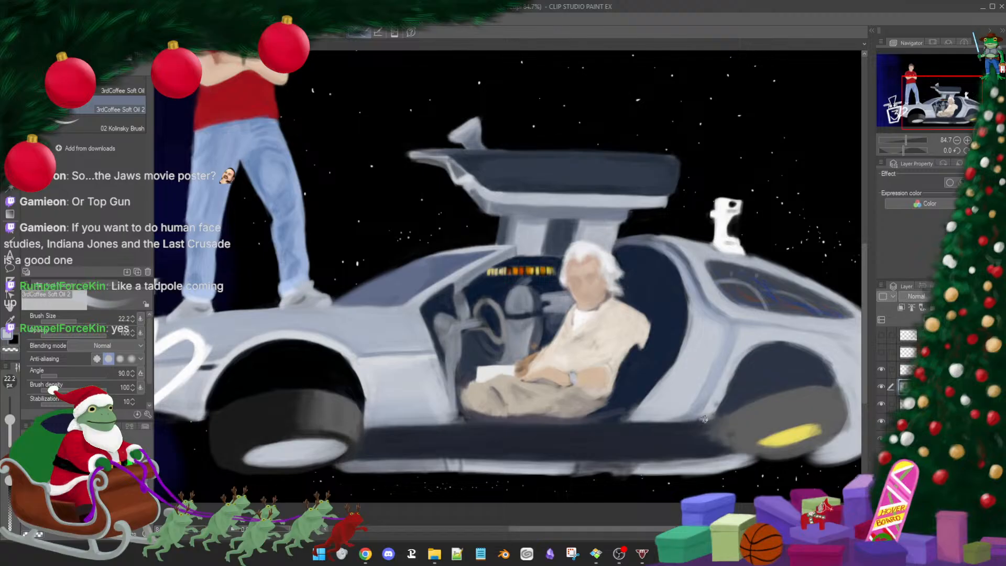
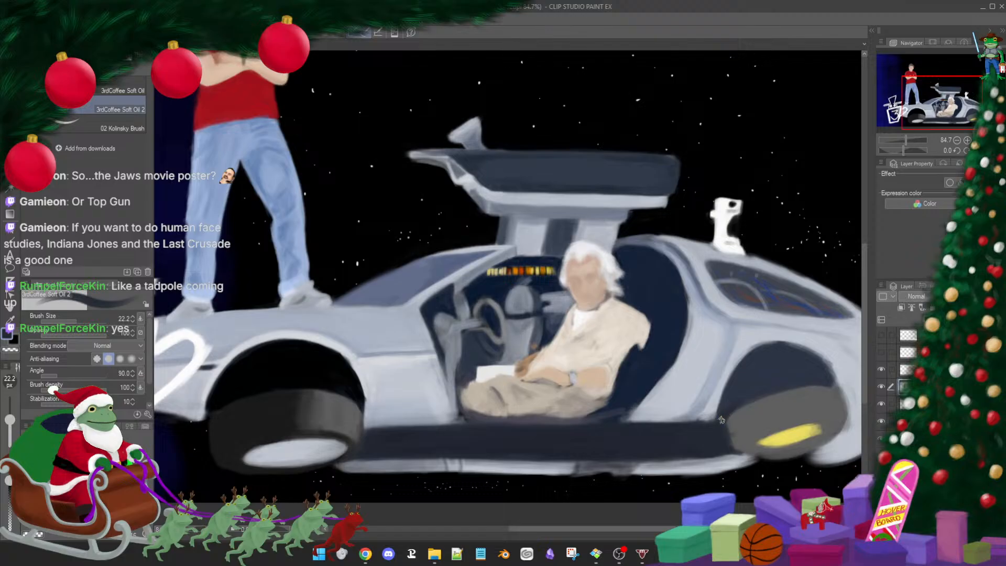
Fill the rear wheel arch around the tyre with black sampled from the front arch, using the brush at 25.4 px and 19.7 px
left_click(324, 367, "alt")
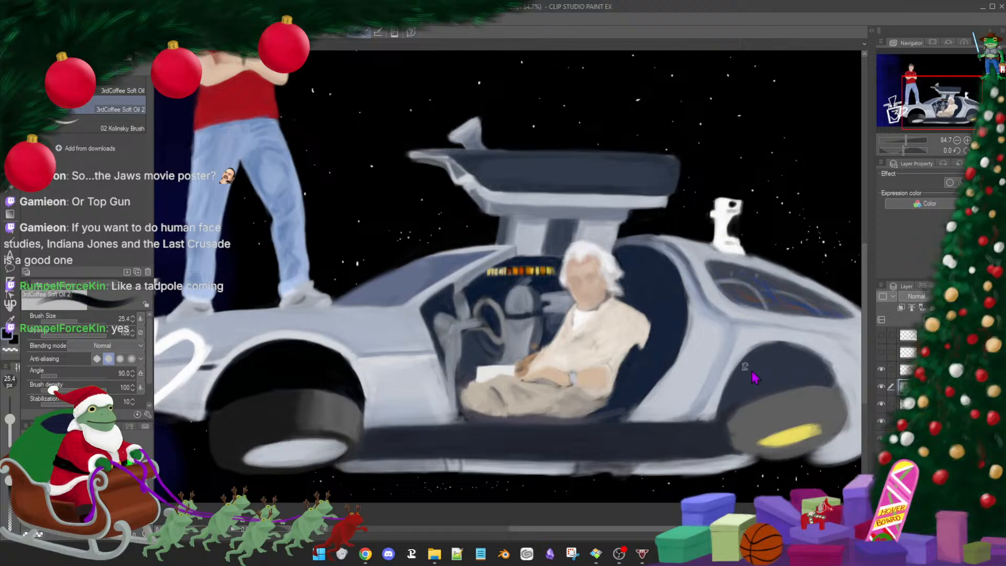
mouse_move(753, 375)
left_mouse_down()
mouse_move(787, 358)
mouse_move(766, 371)
mouse_move(801, 374)
mouse_move(788, 340)
mouse_move(785, 371)
mouse_move(758, 361)
mouse_move(780, 353)
mouse_move(748, 377)
mouse_move(774, 345)
mouse_move(748, 367)
mouse_move(779, 368)
mouse_move(721, 409)
mouse_move(729, 392)
mouse_move(720, 415)
mouse_move(738, 375)
mouse_move(725, 407)
mouse_move(788, 351)
mouse_move(800, 372)
mouse_move(684, 364)
mouse_move(715, 407)
mouse_move(743, 326)
mouse_move(588, 225)
mouse_move(676, 313)
mouse_move(643, 288)
mouse_move(659, 273)
mouse_move(620, 290)
mouse_move(653, 275)
mouse_move(624, 299)
mouse_move(657, 279)
mouse_move(626, 309)
mouse_move(660, 277)
mouse_move(651, 299)
mouse_move(609, 324)
left_mouse_up()
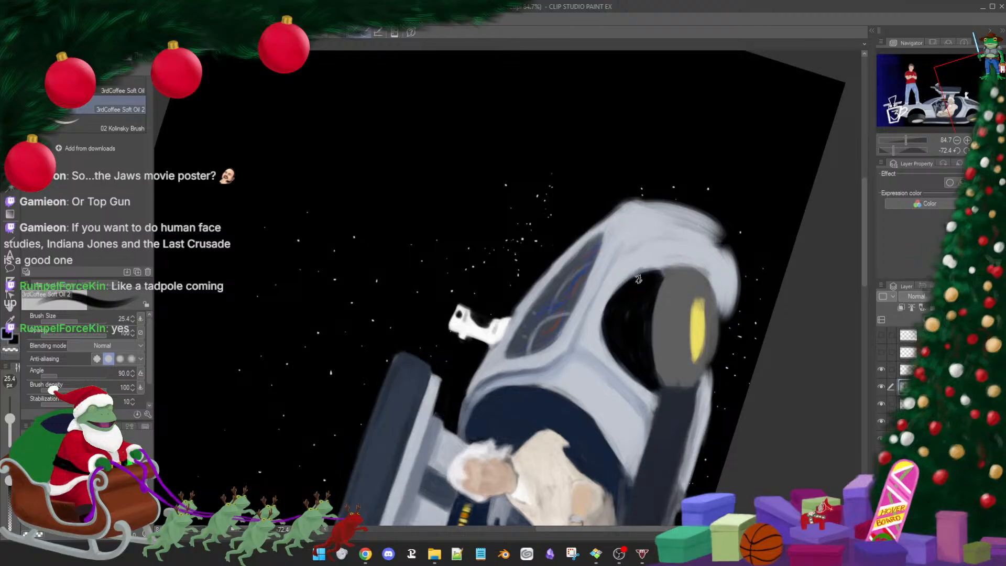
left_click_drag(677, 309, 586, 388)
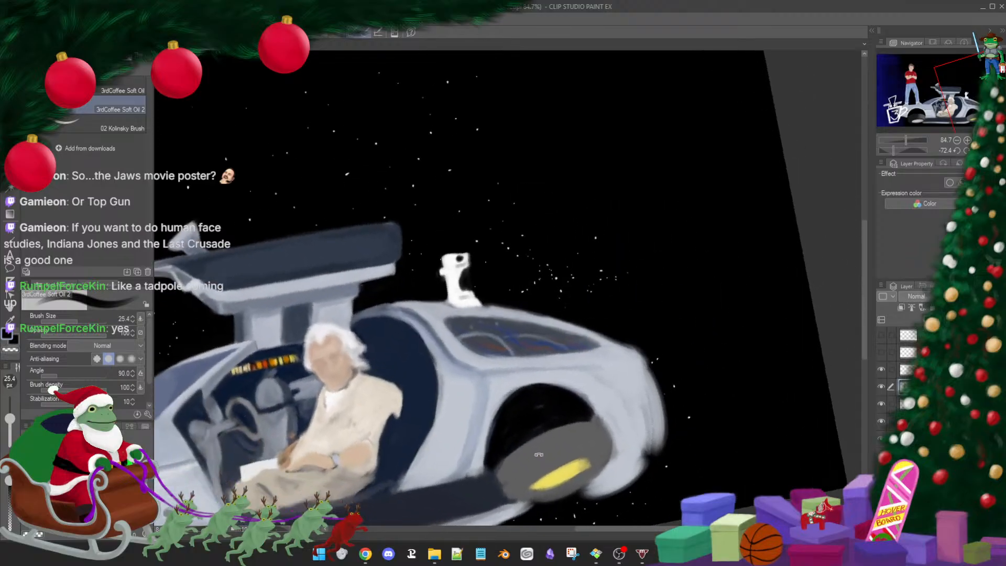
key("[")
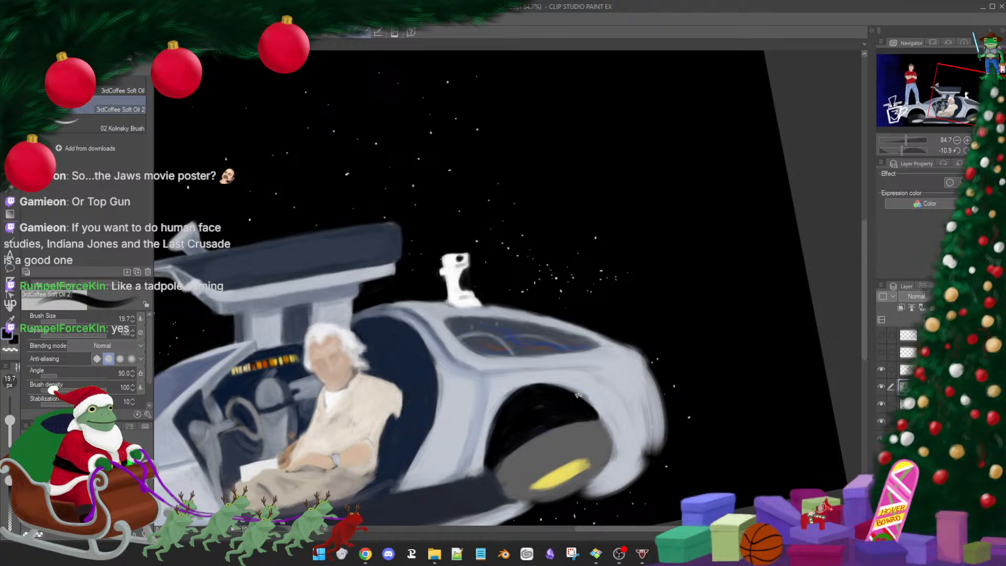
left_click_drag(572, 397, 600, 420)
Refine the rear wheel arch's upper edge with light body grey, reducing the brush from 19.7 px to 14.1 px
left_click_drag(564, 391, 633, 332)
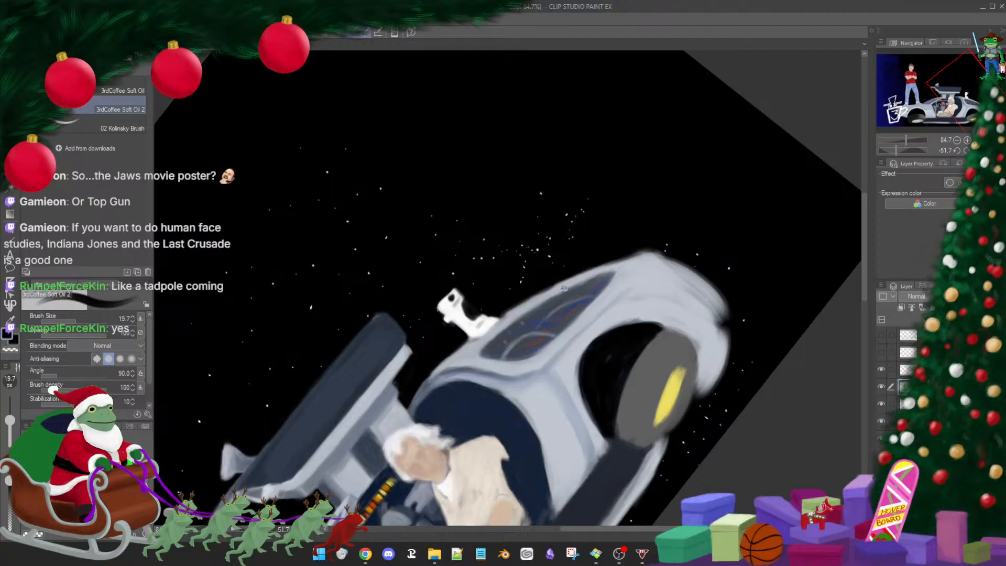
left_click_drag(497, 410, 619, 280)
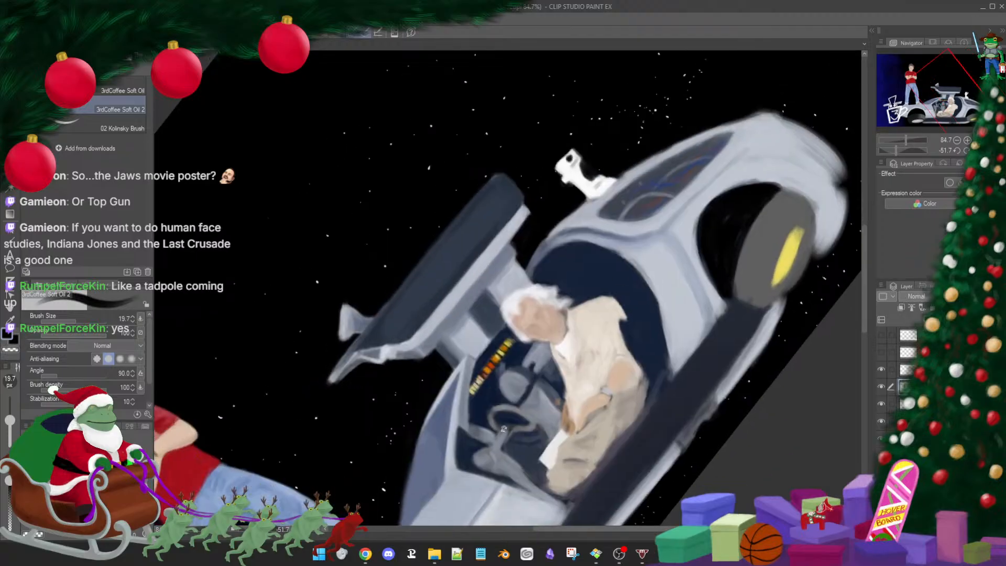
left_click_drag(495, 474, 536, 341)
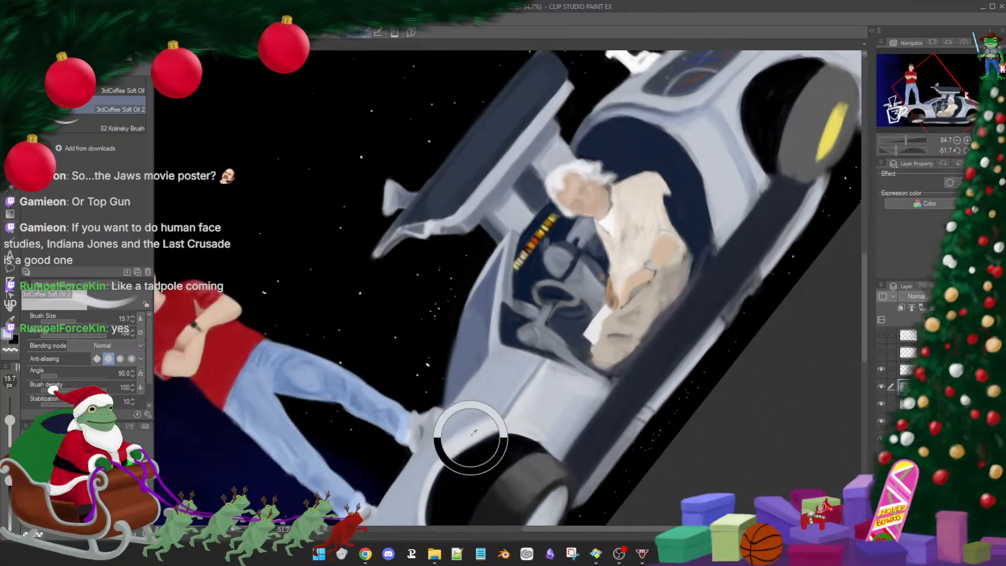
scroll(492, 427, "up", 5)
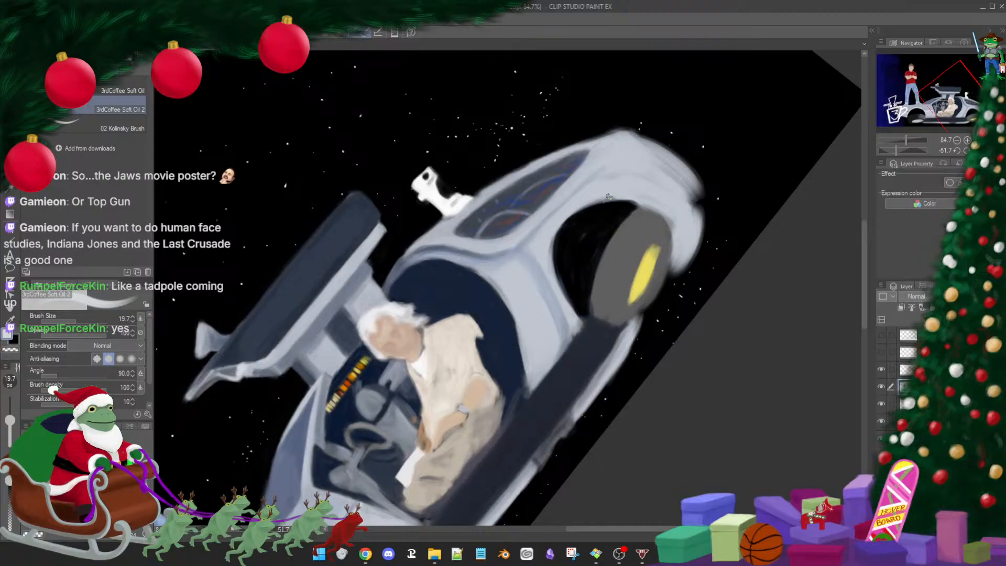
mouse_move(576, 186)
left_mouse_down()
mouse_move(553, 208)
mouse_move(564, 217)
left_mouse_up()
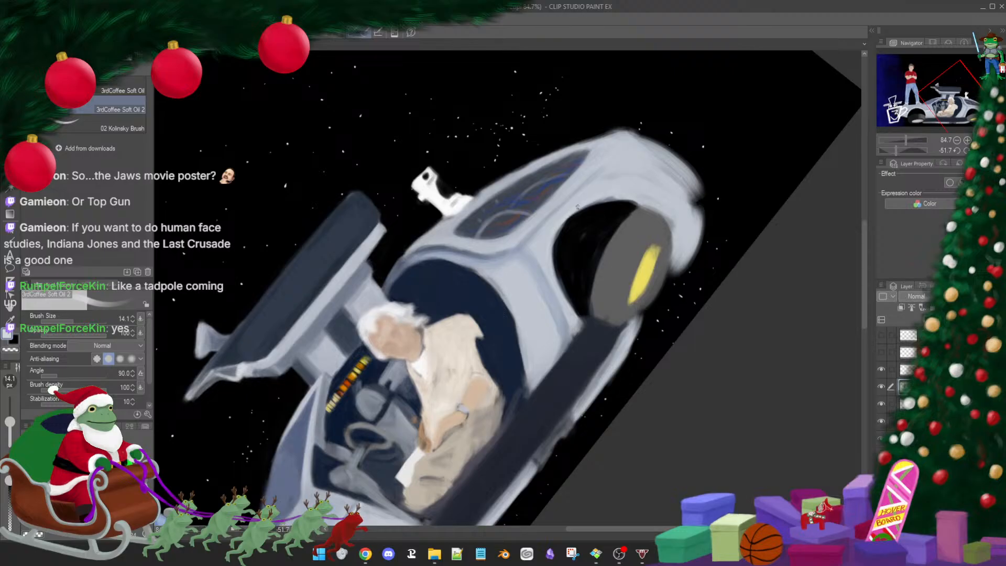
Smooth the rear edge of the rear wheel arch with sampled black and body greys, using the brush at 14.1 px
mouse_move(682, 312)
left_mouse_down()
mouse_move(587, 445)
mouse_move(521, 464)
left_mouse_up()
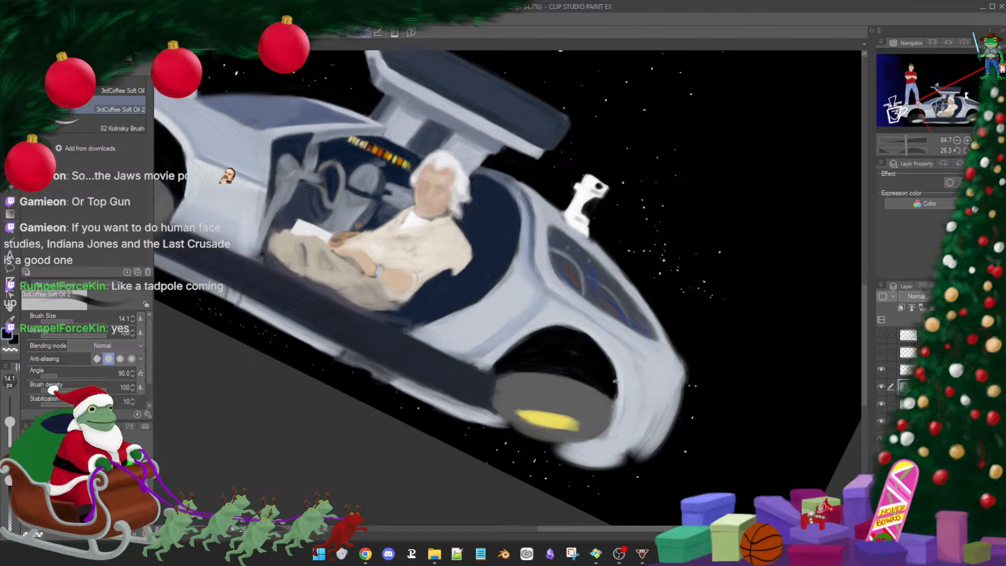
left_click(624, 398, "alt")
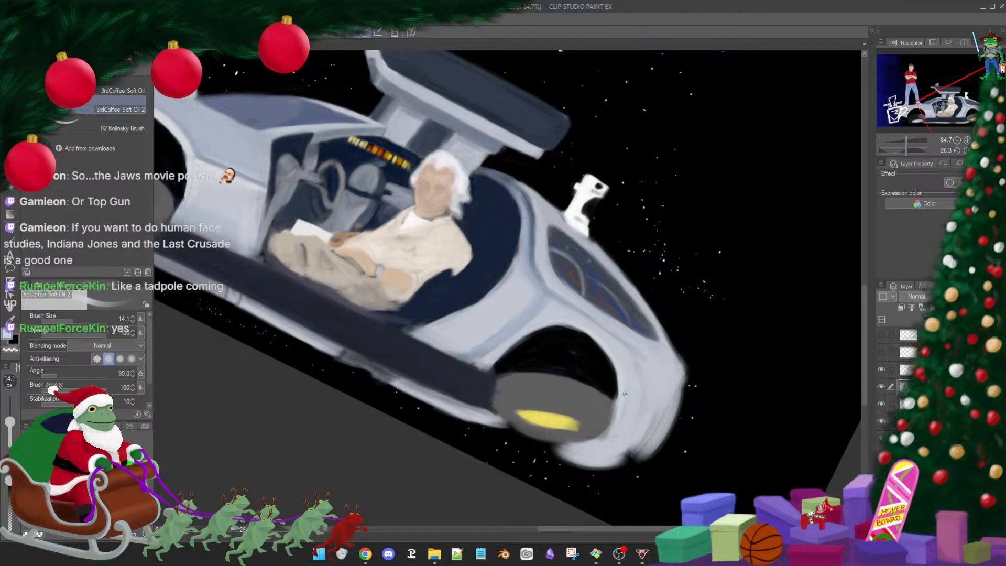
left_click(601, 404, "alt")
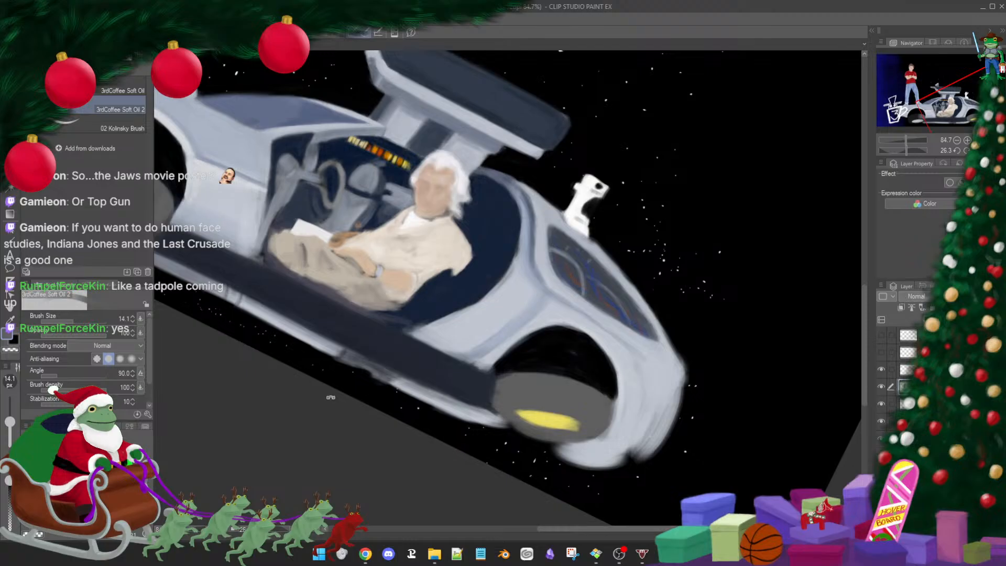
Darken the front side of the rear tyre with the front tyre's dark tone, using the brush at 62.6 px and 37.7 px
left_click_drag(323, 413, 562, 475)
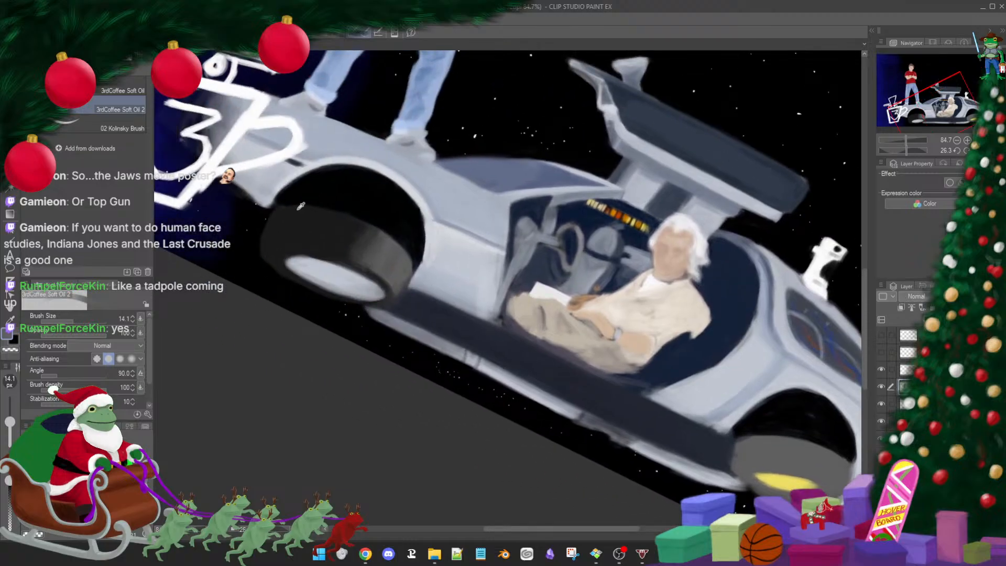
left_click_drag(585, 407, 639, 402)
left_click_drag(765, 452, 638, 409)
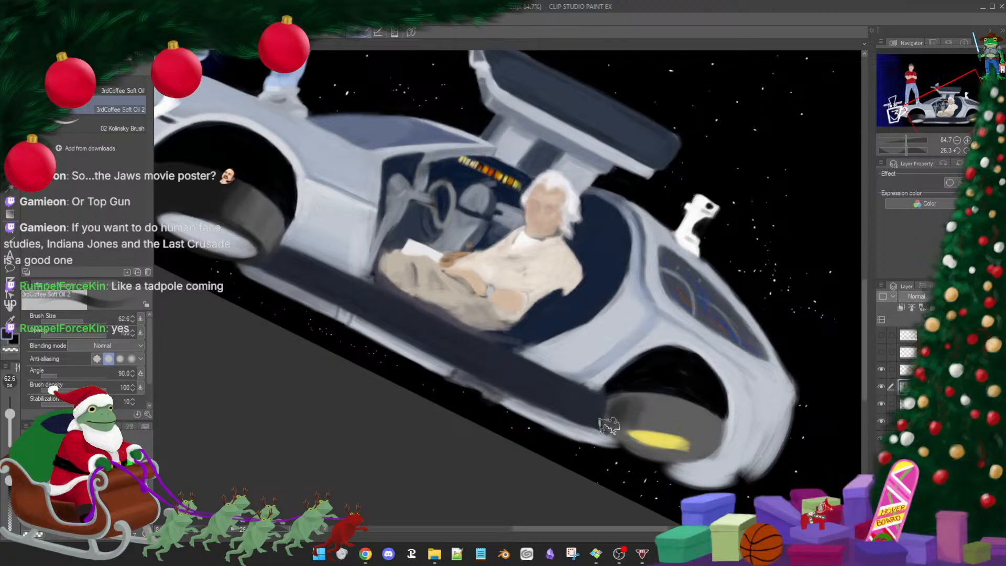
mouse_move(639, 410)
left_mouse_down()
mouse_move(623, 398)
mouse_move(607, 425)
mouse_move(640, 400)
mouse_move(629, 416)
mouse_move(657, 414)
mouse_move(614, 397)
mouse_move(630, 396)
mouse_move(411, 381)
mouse_move(401, 404)
left_mouse_up()
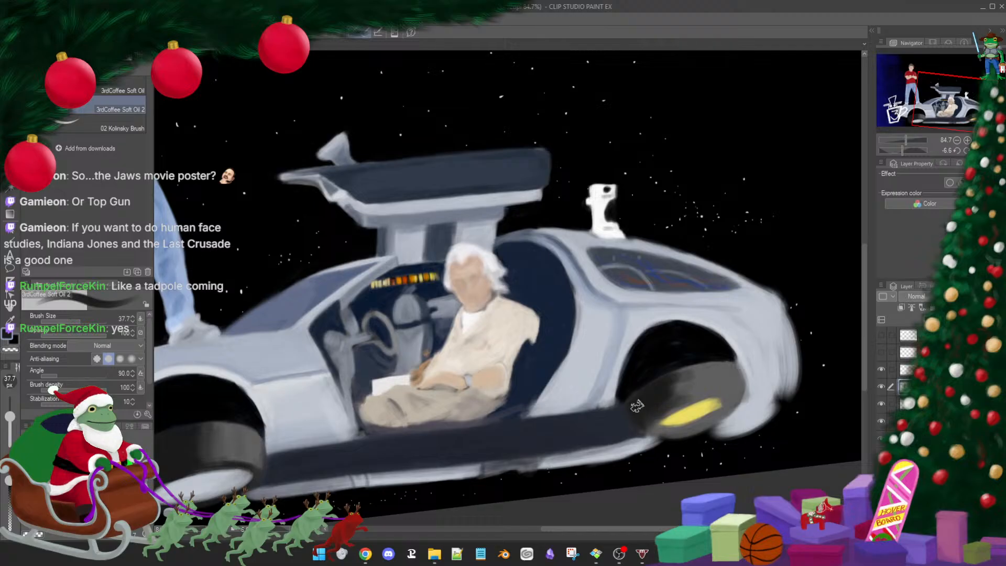
scroll(663, 400, "down", 2)
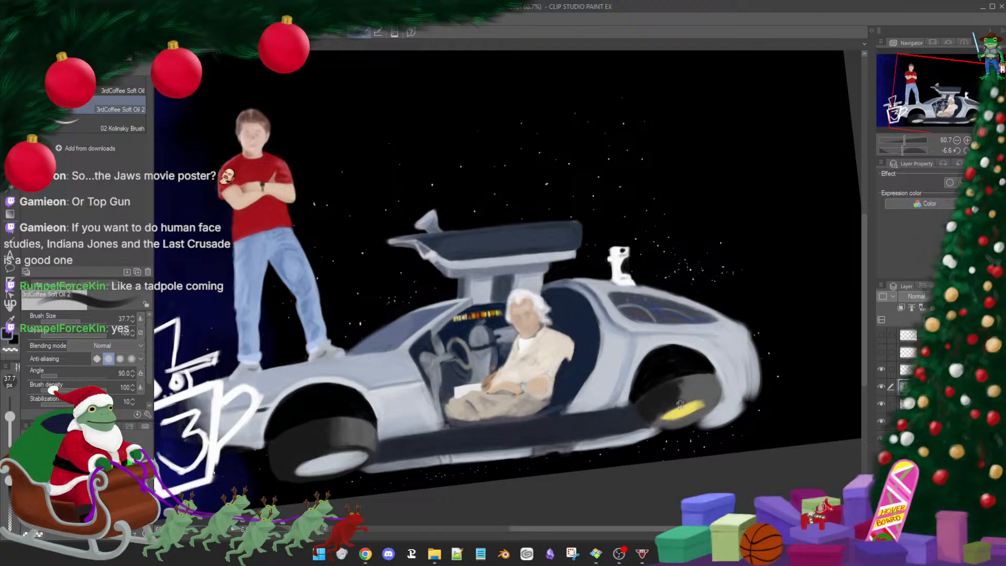
Trim the yellow hub's upper edge and shade the rear tyre's sidewall and tread with sampled greys, using the brush at 37.7 px
left_click(688, 399, "alt")
left_click_drag(680, 404, 706, 399)
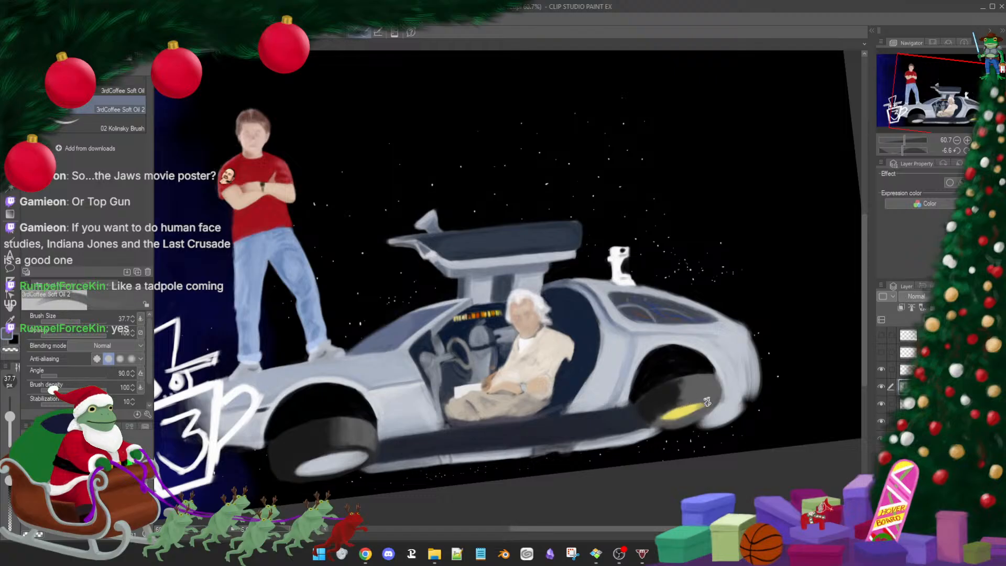
left_click(651, 406, "alt")
mouse_move(650, 421)
left_mouse_down()
mouse_move(695, 422)
mouse_move(713, 406)
mouse_move(676, 423)
mouse_move(714, 403)
mouse_move(704, 415)
mouse_move(719, 406)
left_mouse_up()
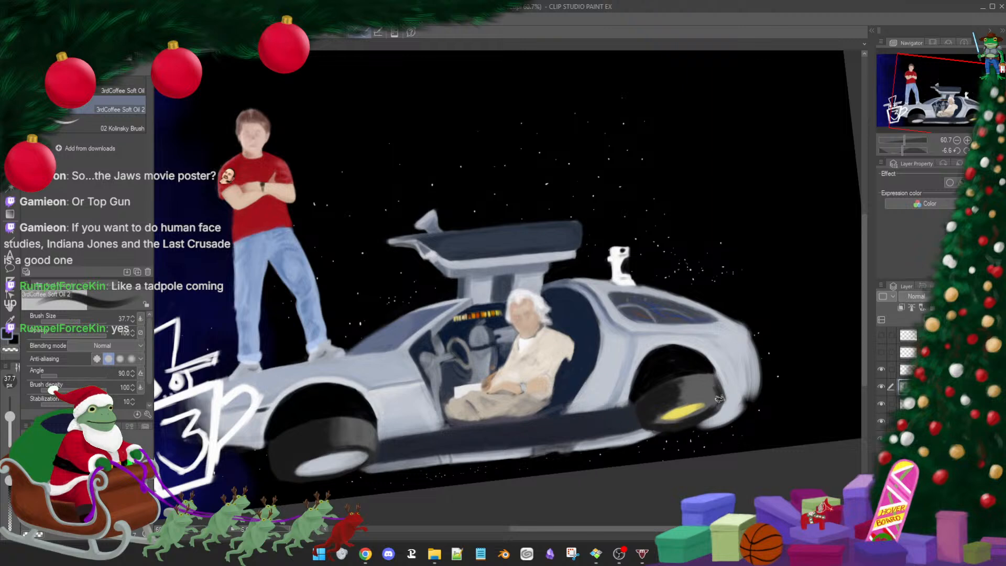
left_click(664, 403, "alt")
mouse_move(659, 412)
left_mouse_down()
mouse_move(658, 424)
mouse_move(704, 413)
left_mouse_up()
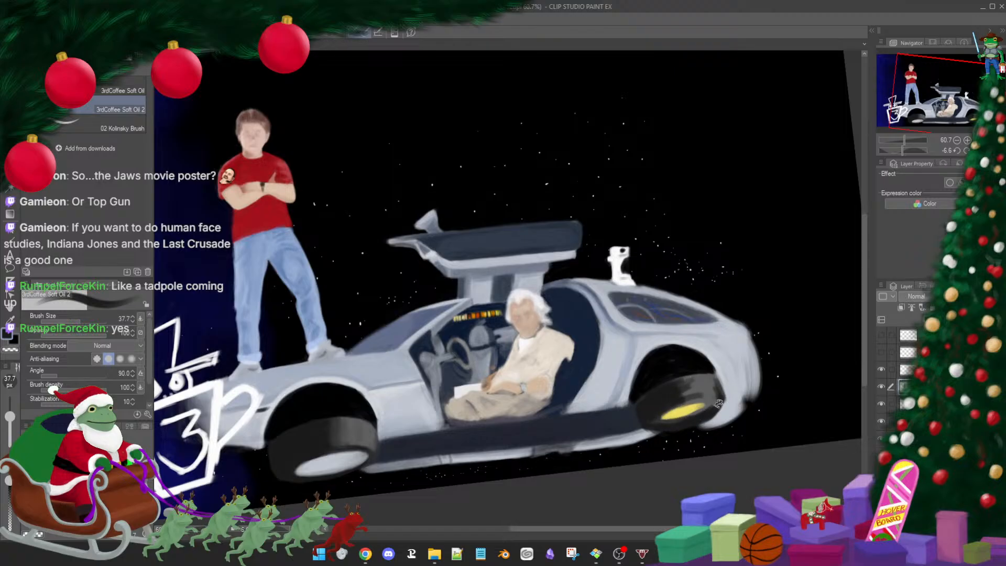
Blend the grey highlight on the rear tyre's tread with tones sampled from the tyre and arch, keeping the brush at 37.7 px
scroll(691, 399, "down", 3)
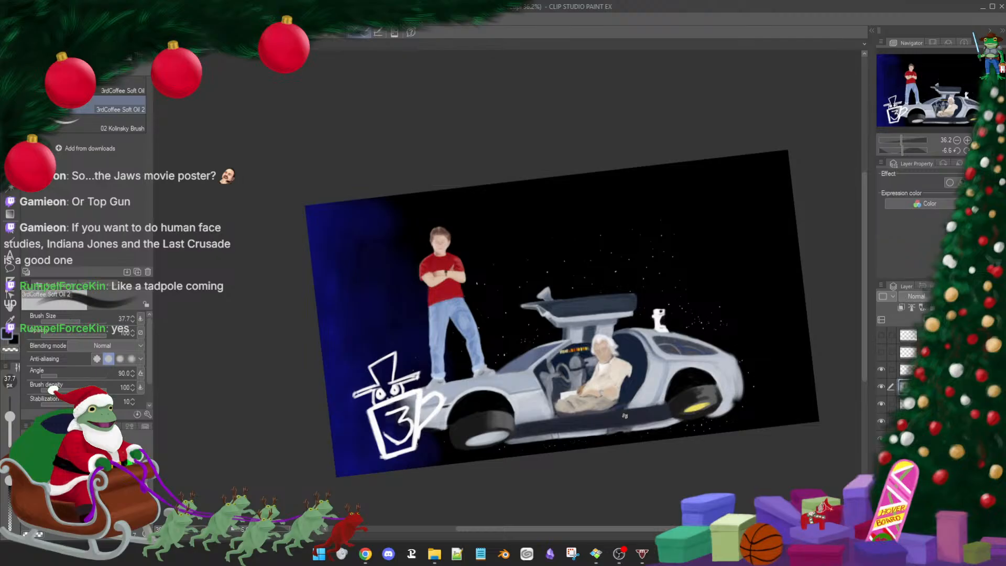
scroll(694, 406, "up", 2)
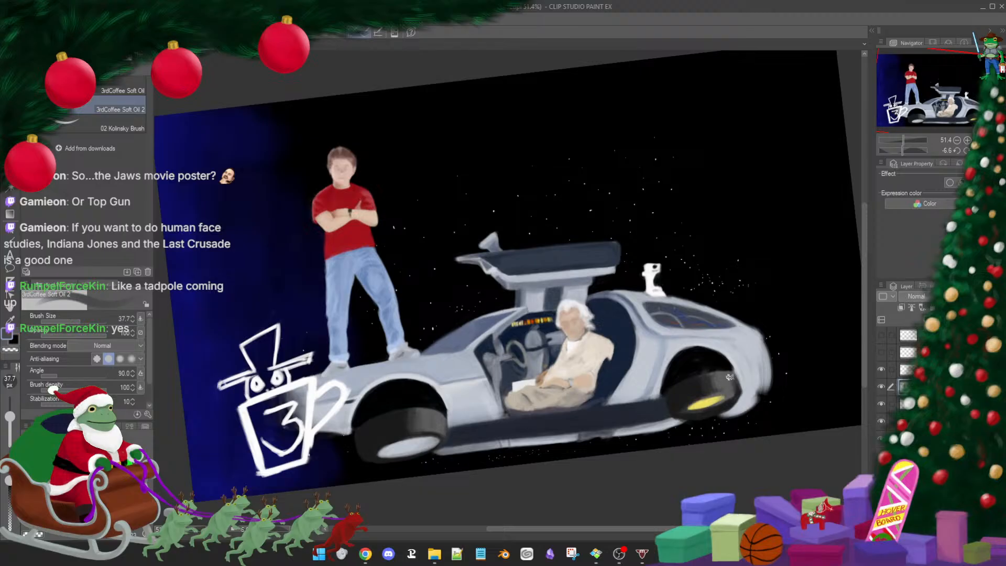
left_click(698, 365, "alt")
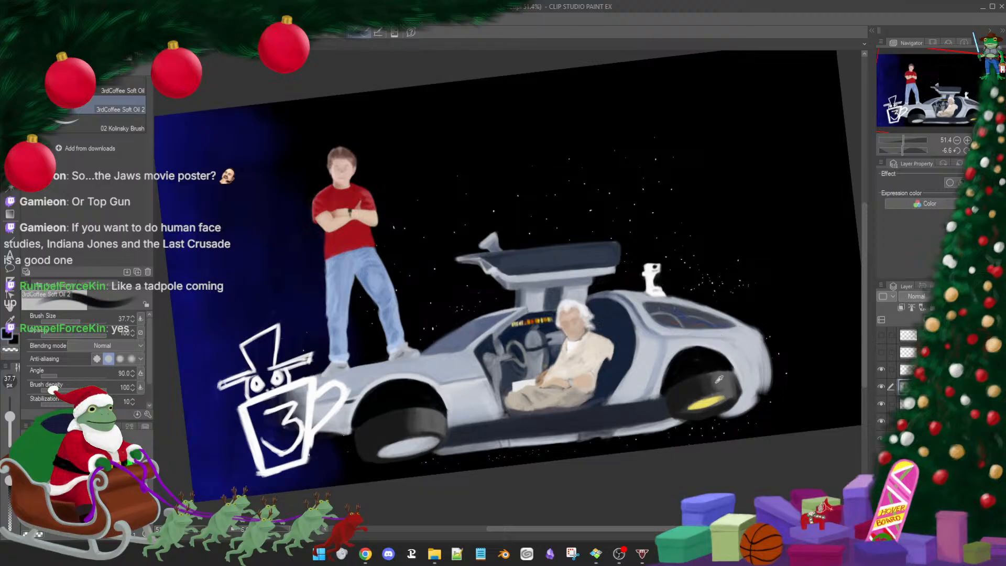
left_click(714, 381, "alt")
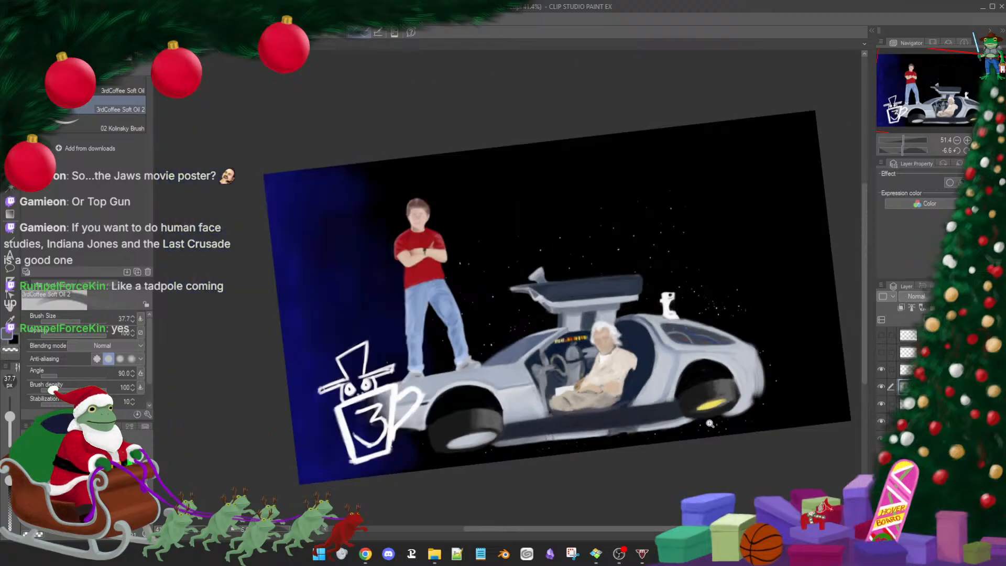
scroll(742, 386, "up", 1)
scroll(759, 400, "up", 1)
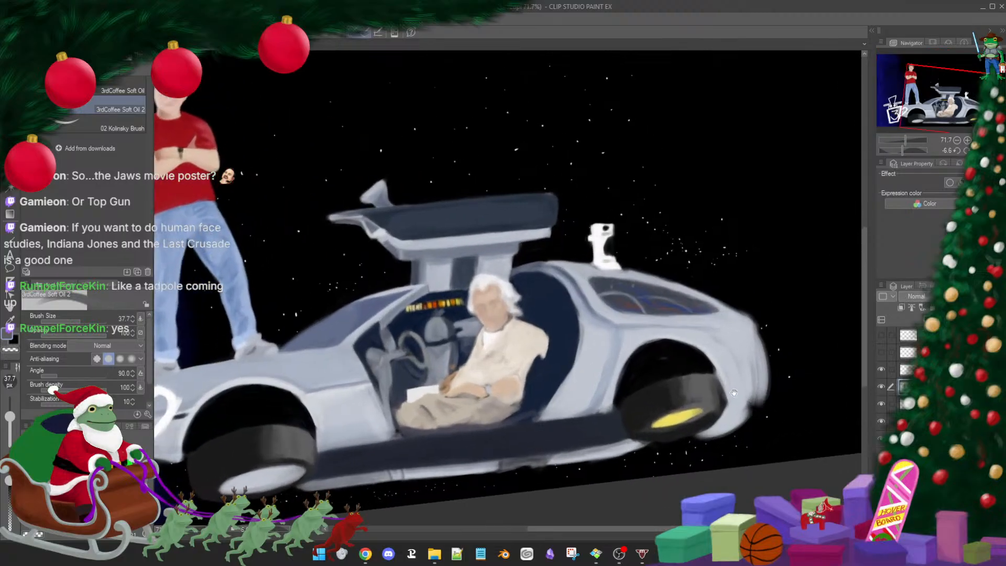
Sharpen the rear tyre's upper edge with black sampled from the arch at 18.2 px, and reset the canvas rotation to 0
left_click(688, 365, "alt")
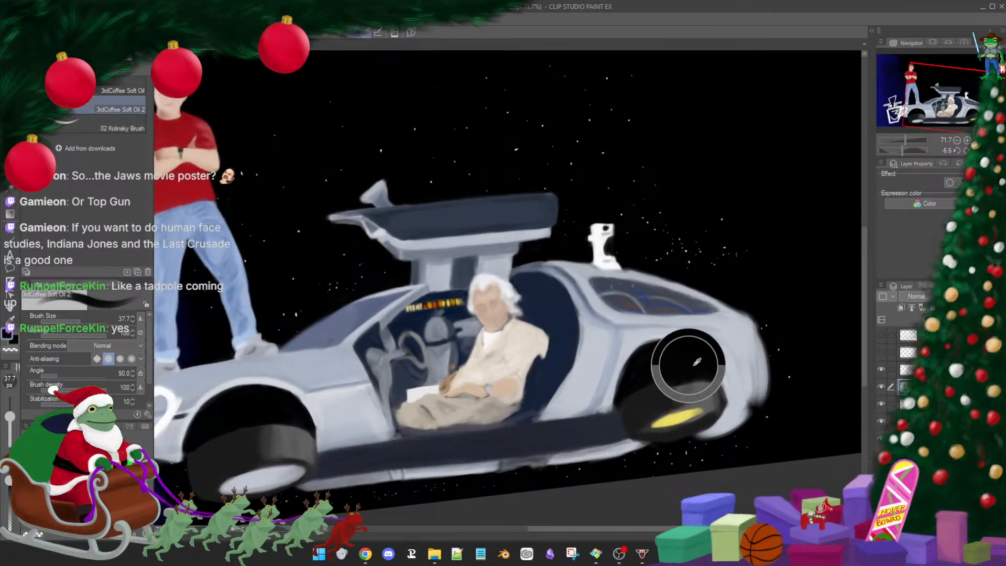
key("bracketleft")
key("bracketleft")
key("bracketleft")
key("bracketleft")
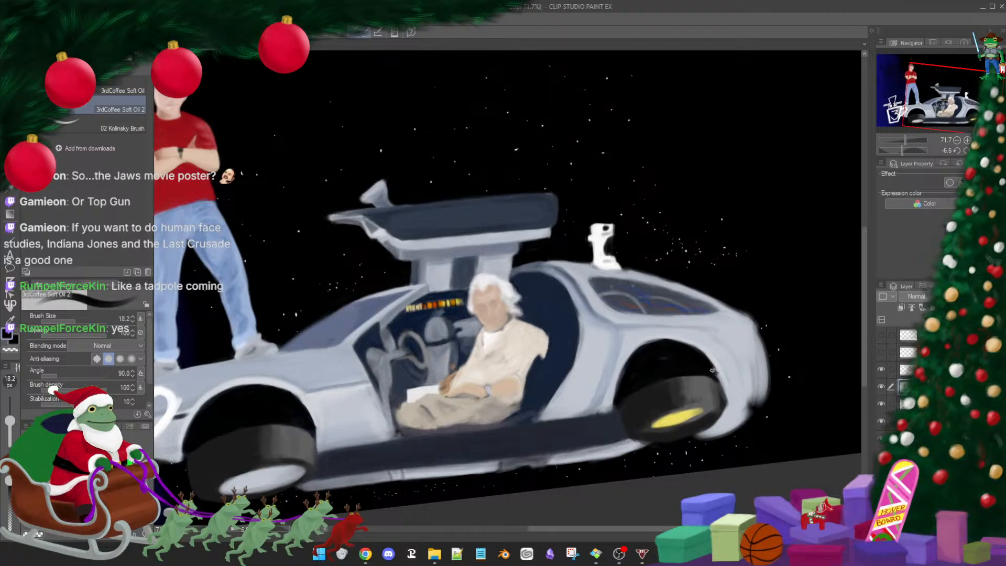
left_click_drag(725, 391, 756, 443)
key("ctrl+at")
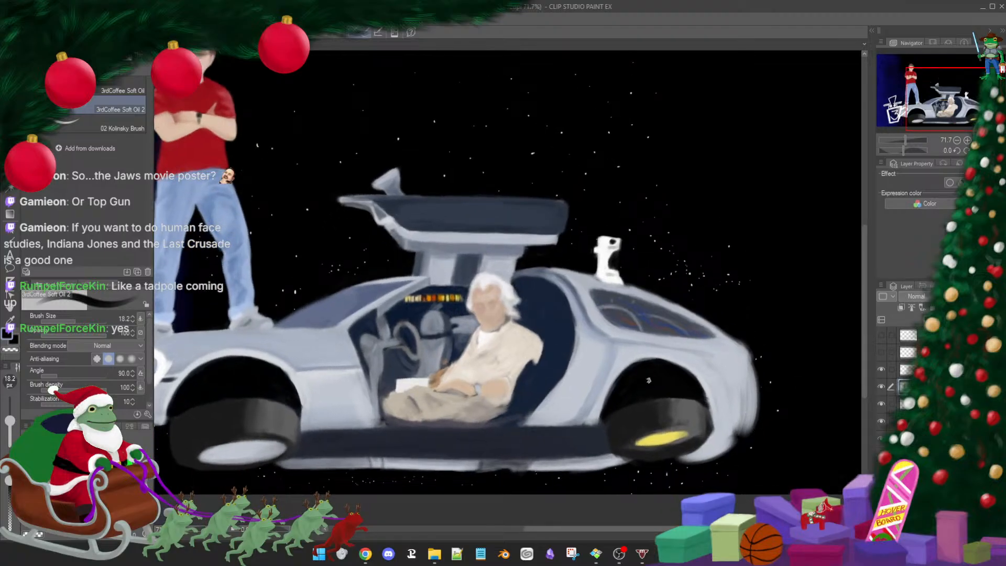
Repaint the rear wheel's yellow hub in a paler cream adjusted from its sampled yellow, using the brush at 18.2 px
scroll(672, 379, "down", 1)
scroll(674, 382, "down", 1)
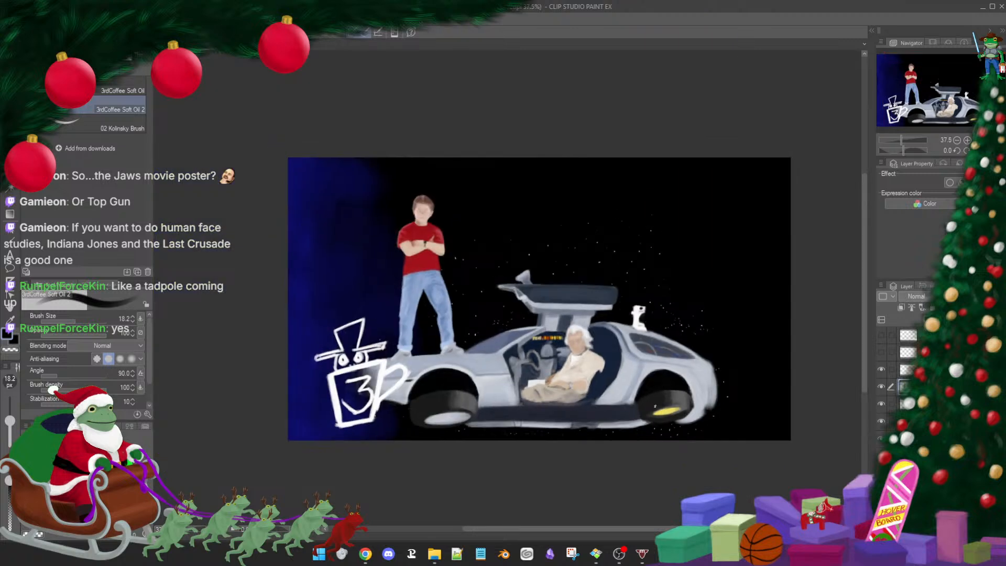
scroll(665, 413, "down", 1)
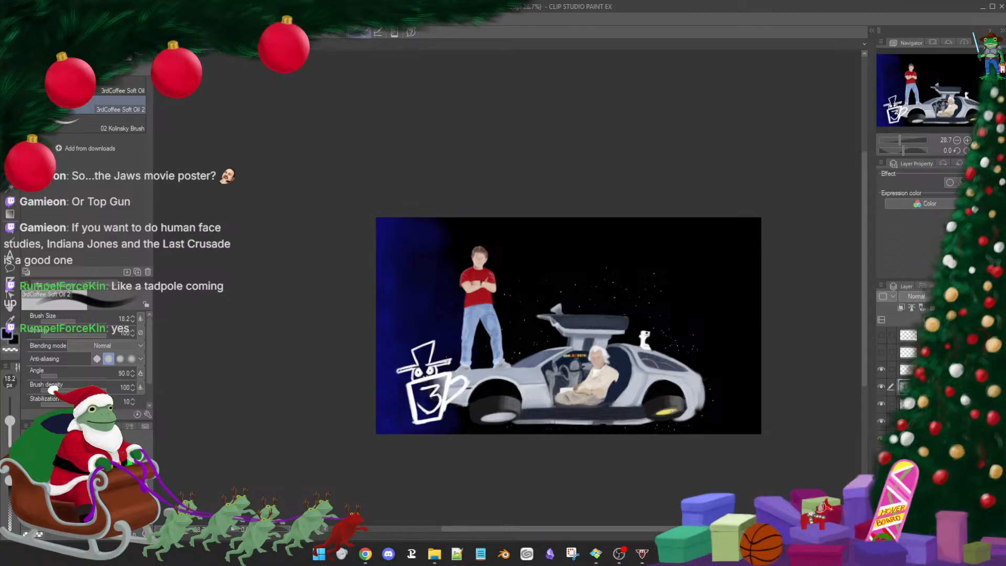
key("ctrl+0")
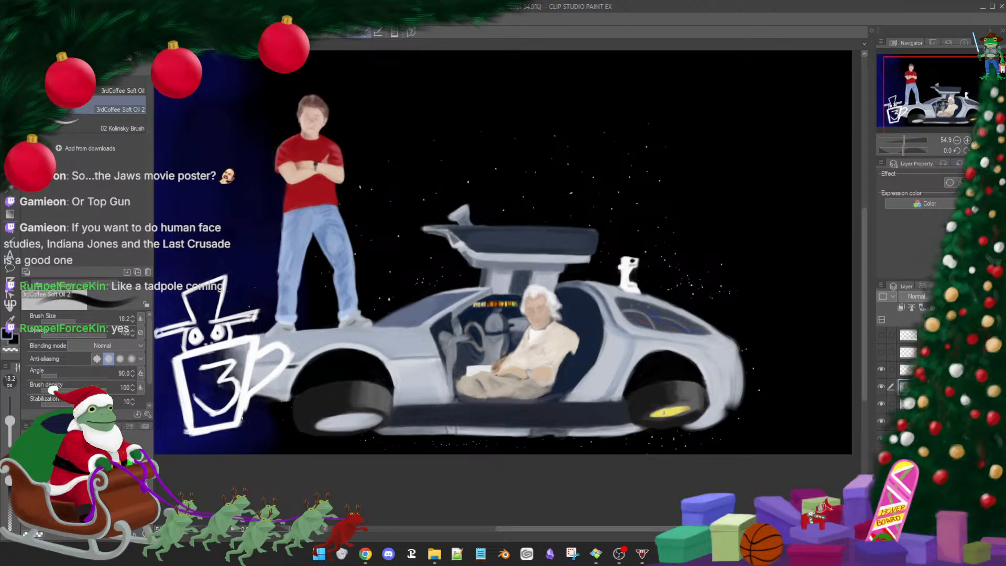
left_click(668, 411, "alt")
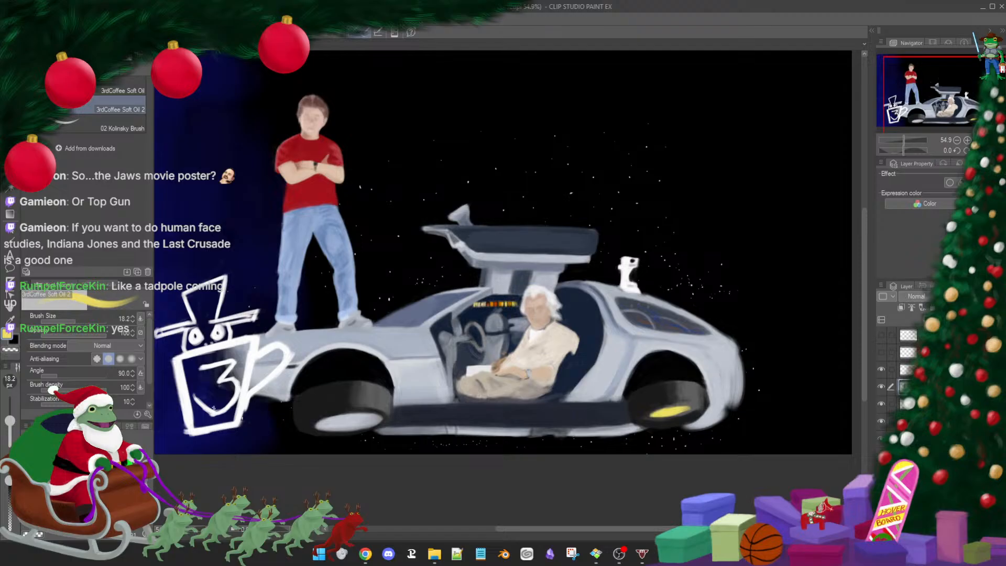
left_click(79, 435)
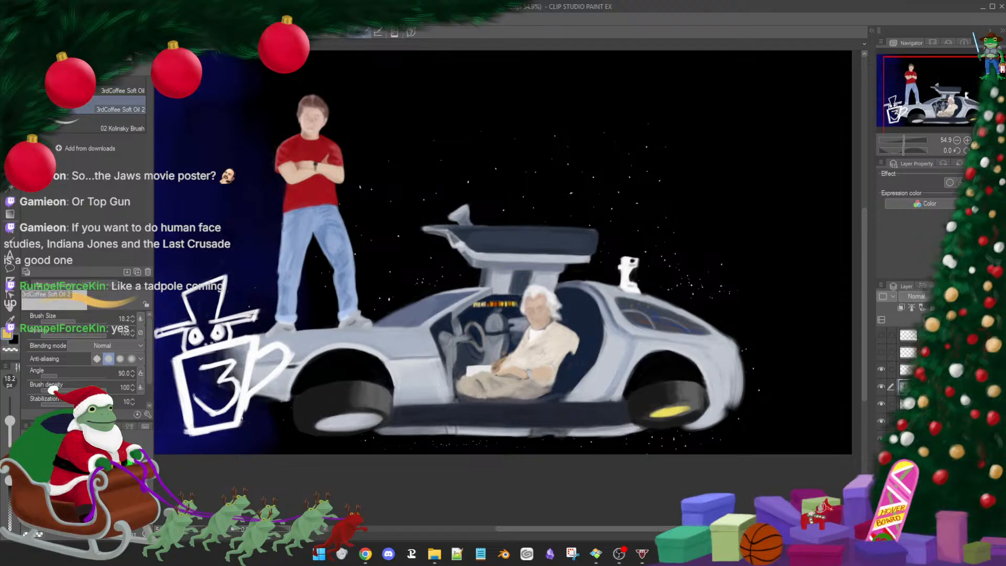
left_click(78, 449)
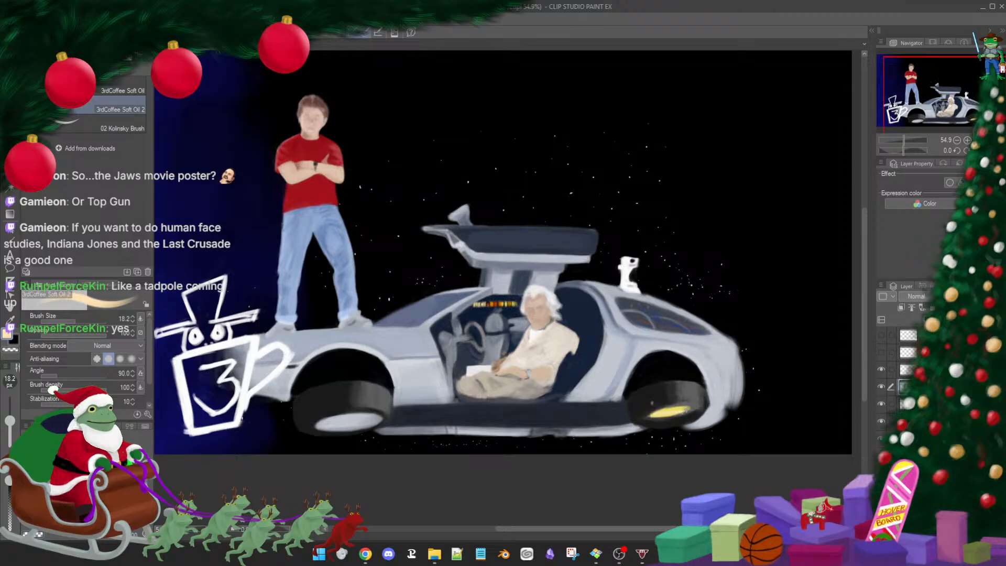
left_click_drag(656, 418, 684, 413)
left_click_drag(670, 415, 651, 413)
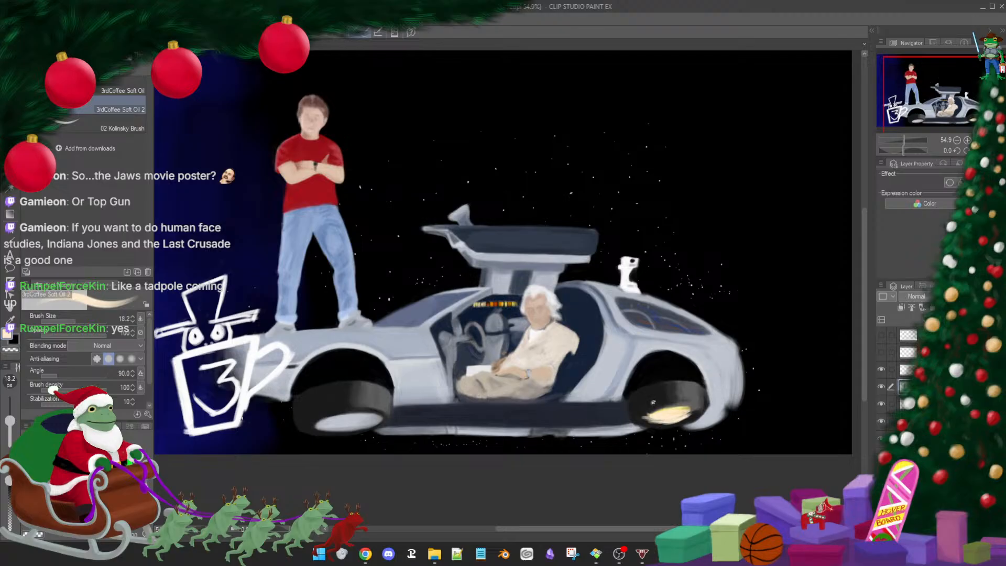
Build up the rear tyre's back edge with sampled tyre and body tones, using the brush at 25.5 px
key("x")
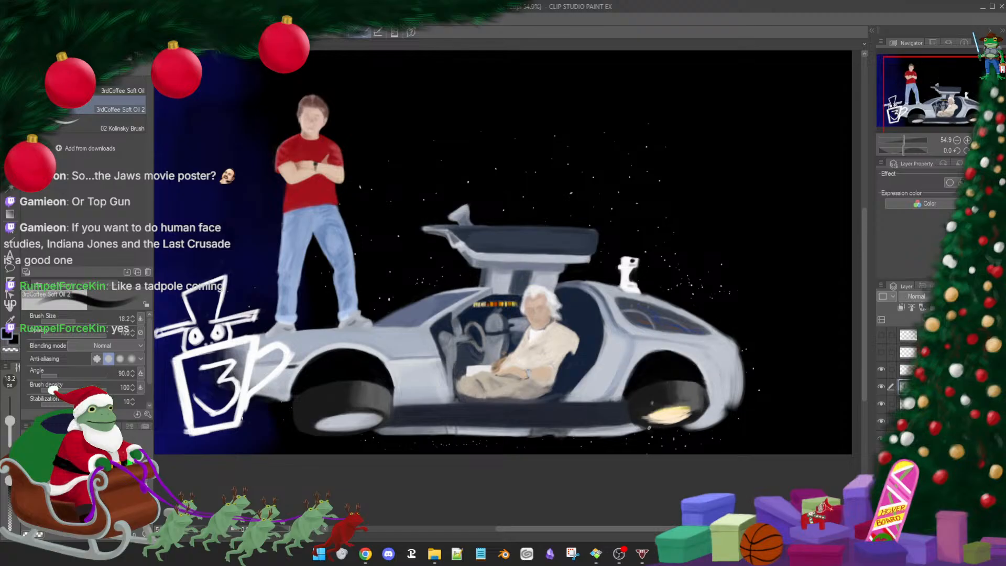
key("x")
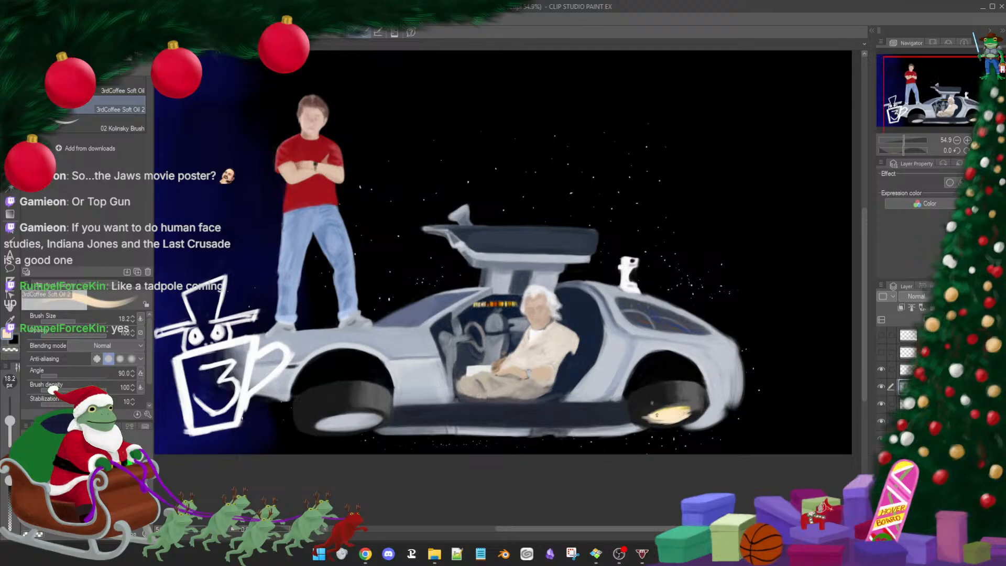
left_click(667, 397, "alt")
key("]")
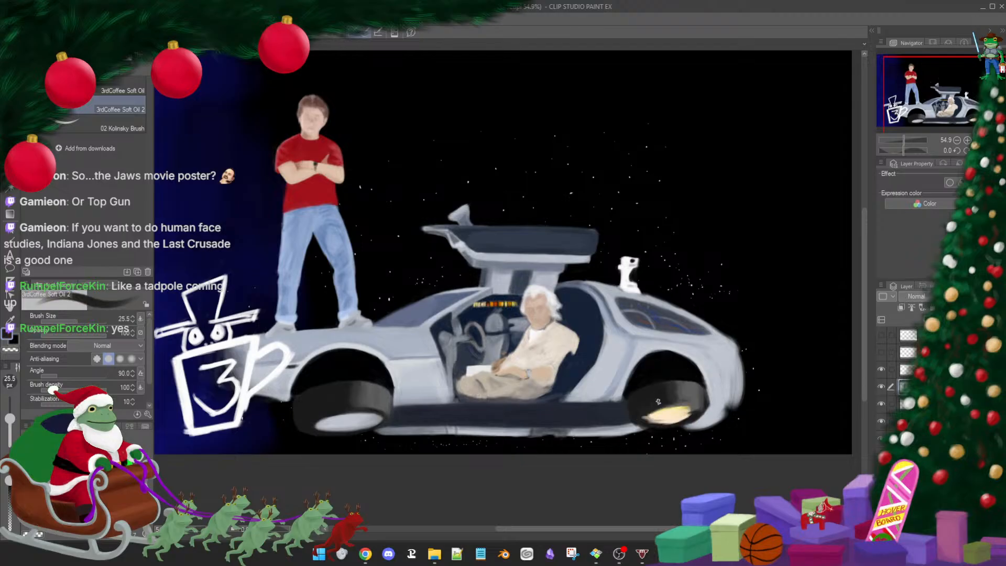
left_click(703, 394, "alt")
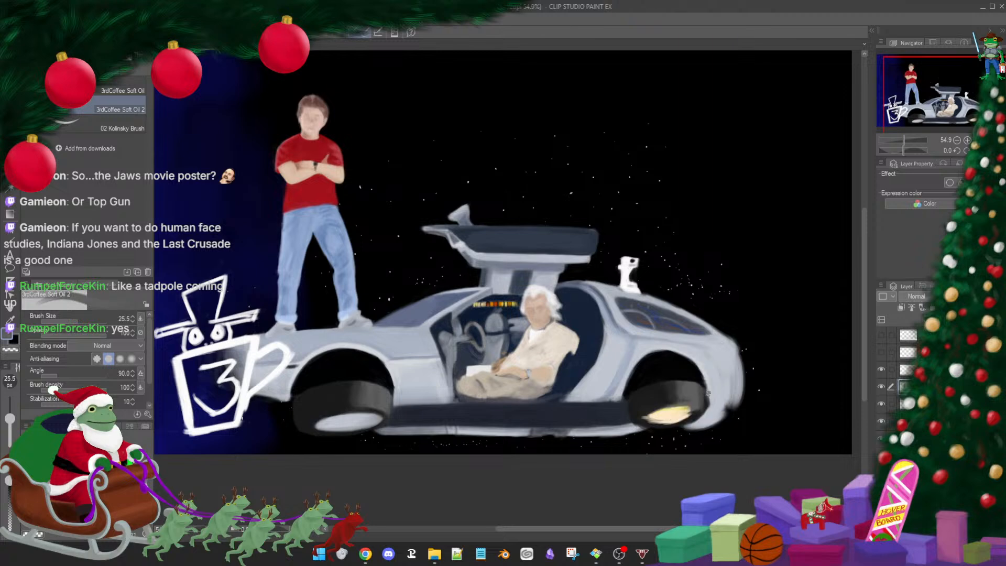
left_click(707, 399, "alt")
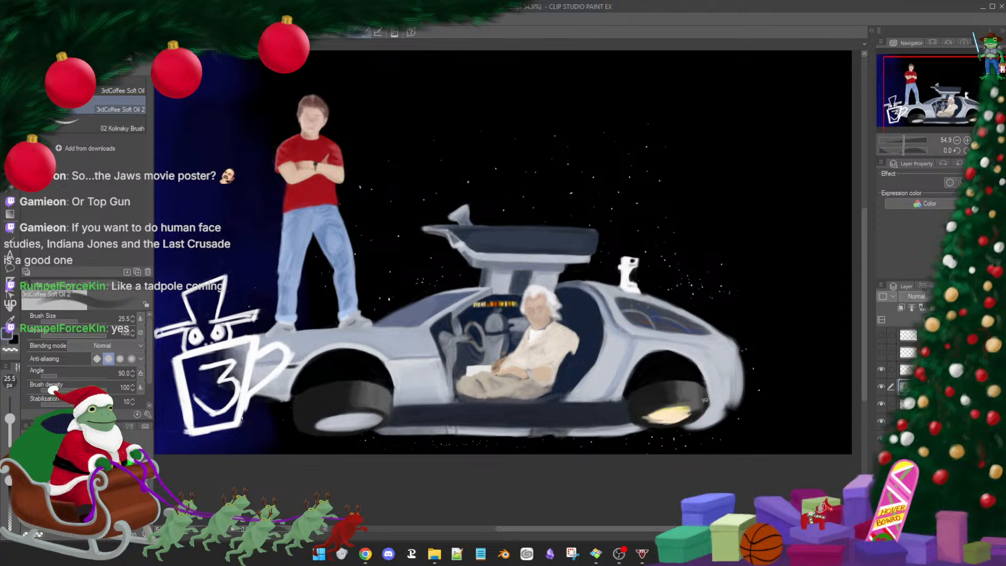
left_click(705, 398, "alt")
mouse_move(703, 392)
left_mouse_down()
mouse_move(710, 406)
mouse_move(696, 398)
mouse_move(696, 413)
mouse_move(673, 421)
left_mouse_up()
Fill out the rear hub with cream sampled from it, keeping the brush at 25.5 px
left_click(680, 412, "alt")
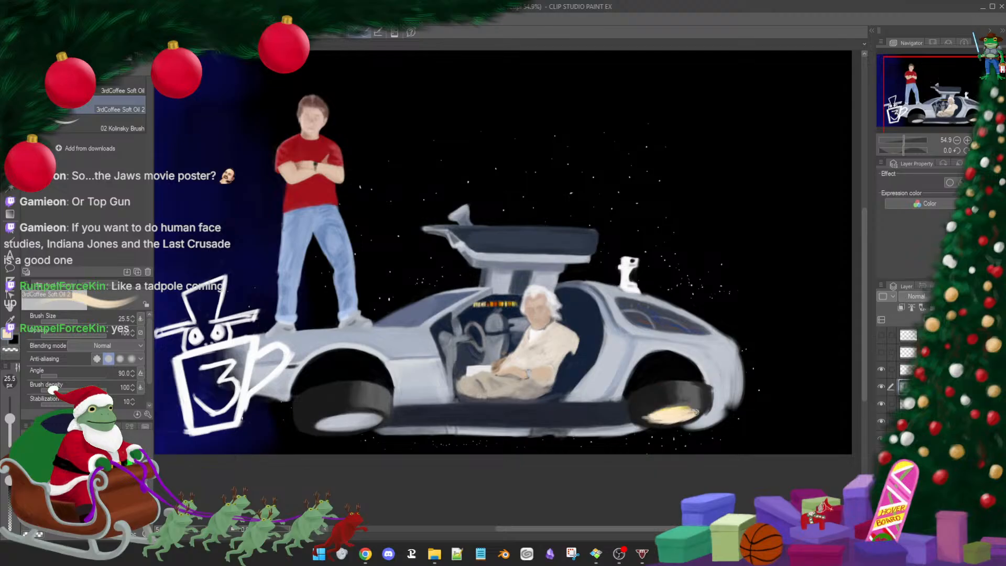
scroll(648, 456, "down", 3)
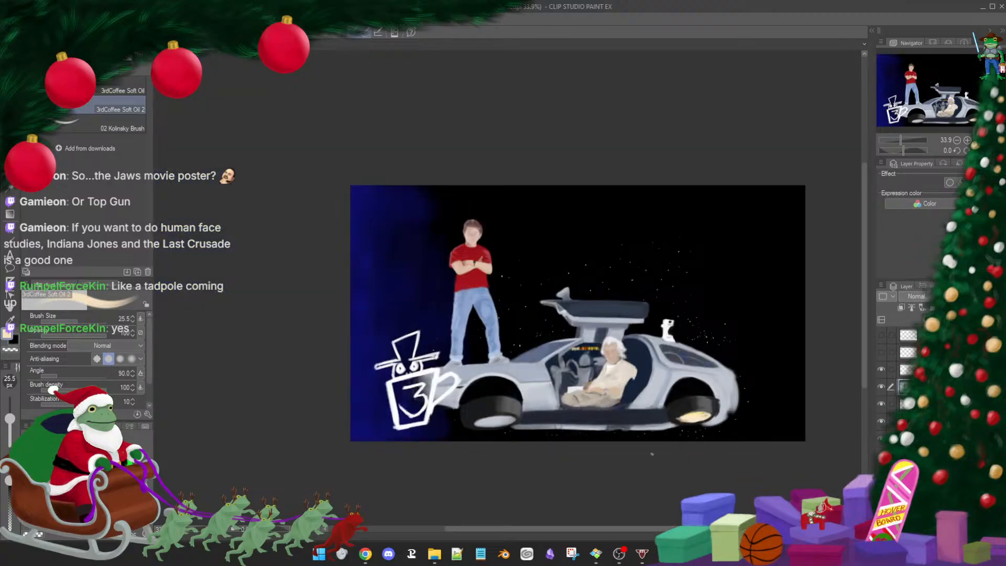
scroll(692, 412, "up", 4)
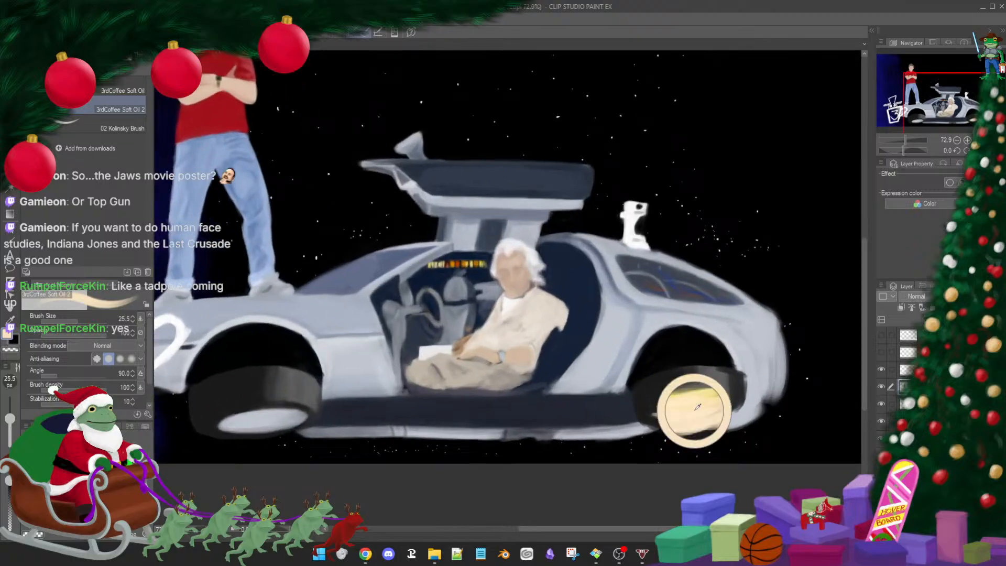
mouse_move(698, 406)
left_mouse_down()
mouse_move(732, 409)
mouse_move(738, 382)
mouse_move(742, 407)
mouse_move(707, 423)
mouse_move(742, 405)
mouse_move(701, 428)
left_mouse_up()
Refine the rear tyre's back edge and tread against the wheel arch with sampled tyre, body and arch tones
left_click(739, 398, "alt")
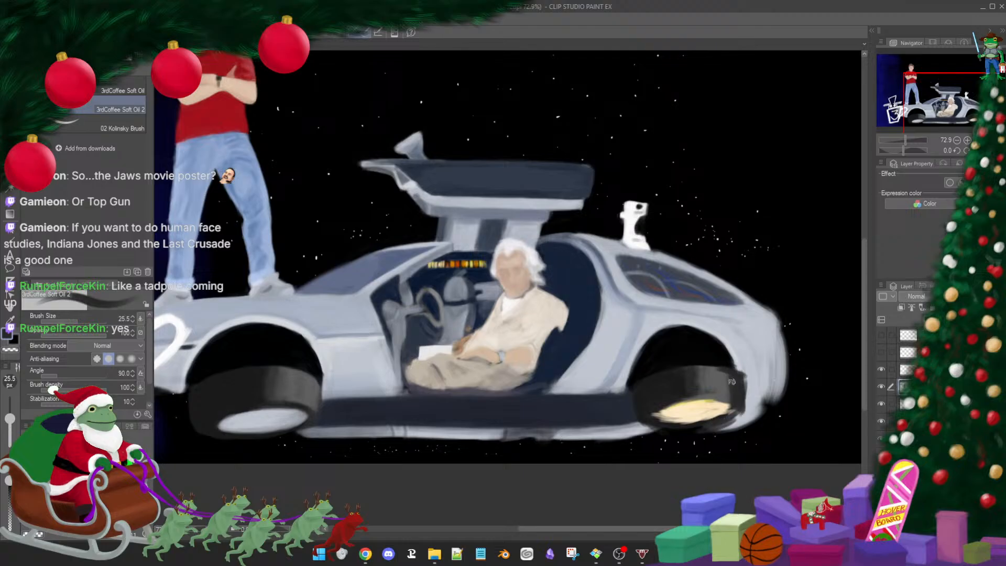
left_click(725, 386, "alt")
left_click_drag(729, 374, 731, 399)
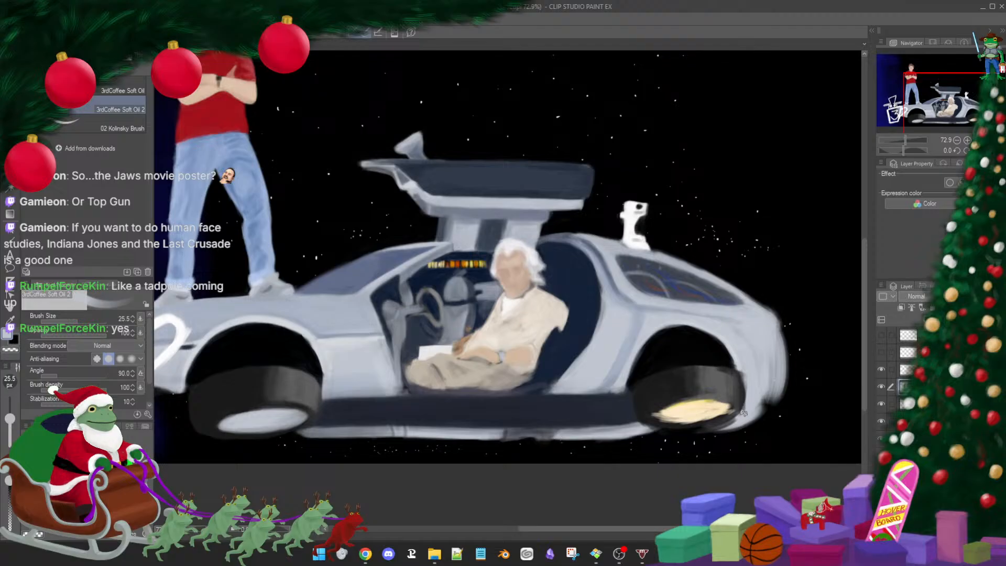
left_click(734, 364, "alt")
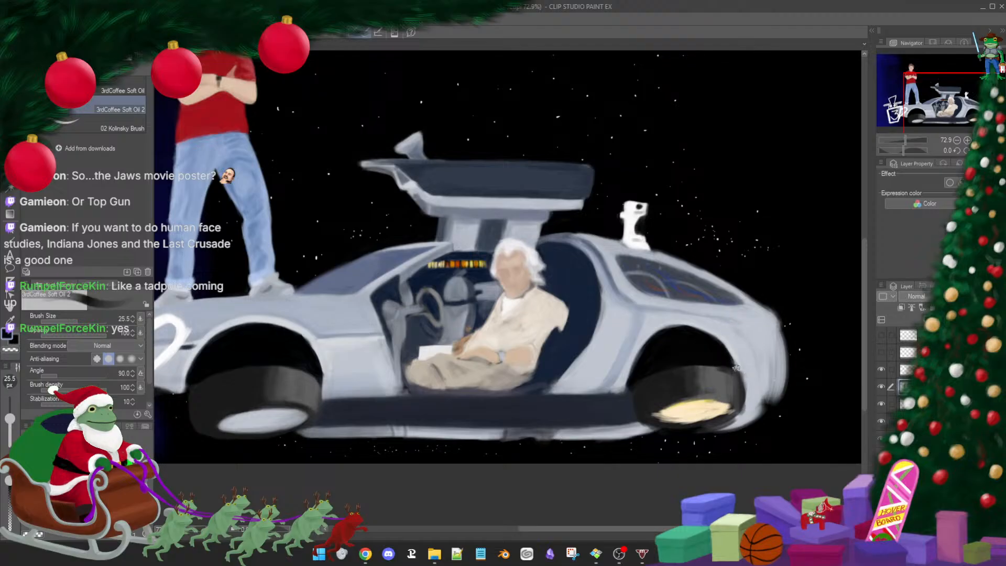
left_click(746, 361, "alt")
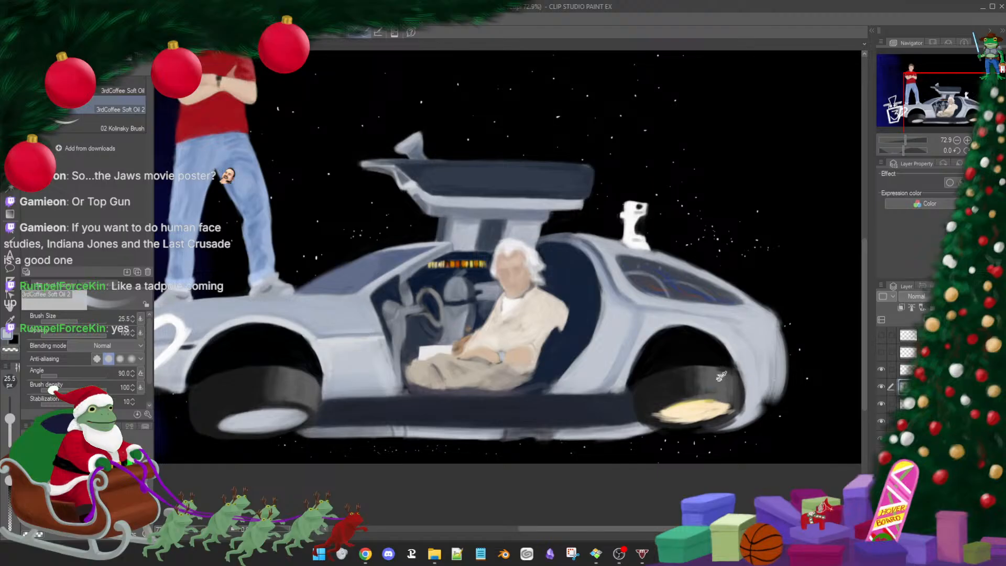
left_click(725, 372, "alt")
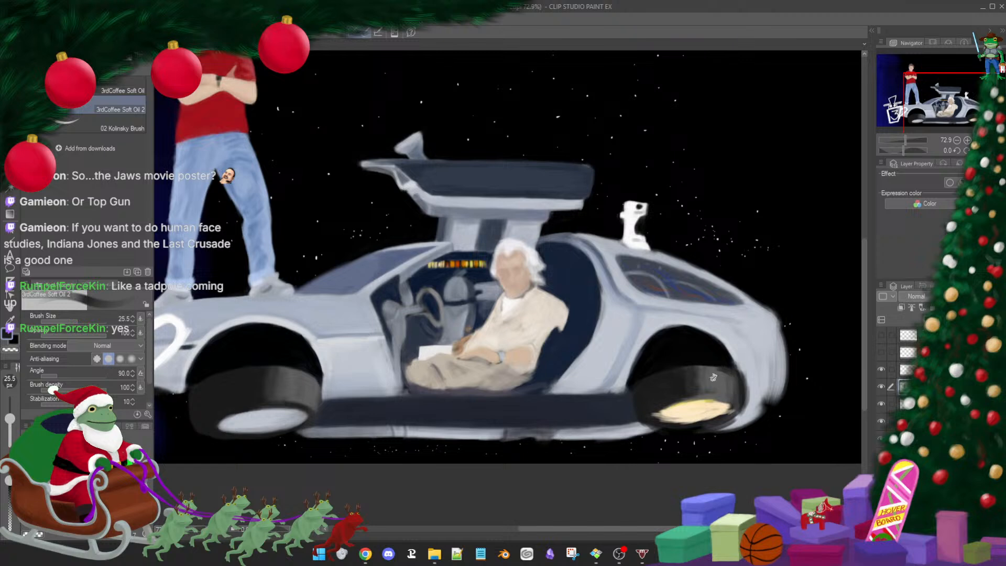
Even out the rear hub's cream fill with colours sampled from it, using the brush at 34 px
key("bracketright")
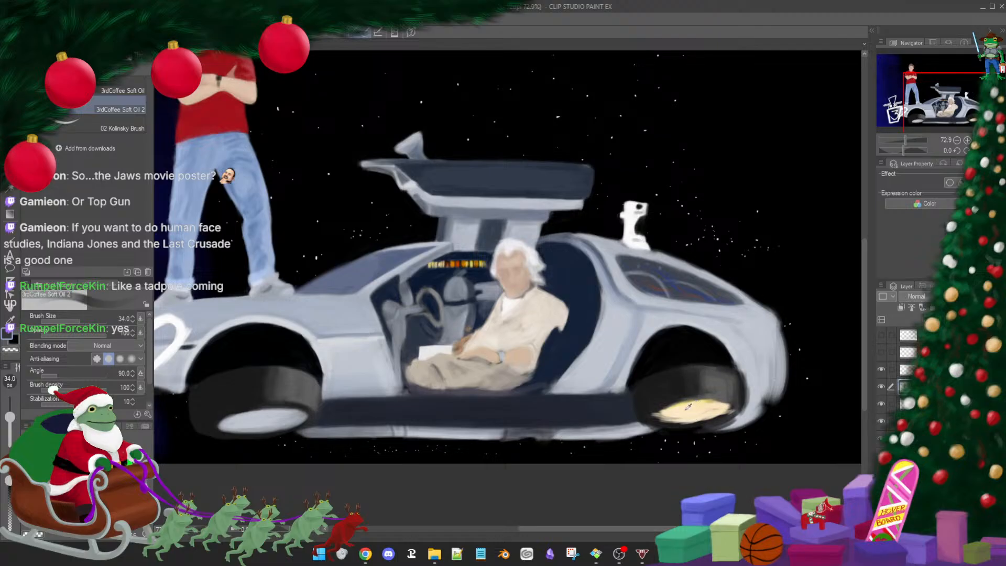
left_click(681, 411, "alt")
mouse_move(658, 412)
left_mouse_down()
mouse_move(732, 406)
mouse_move(672, 419)
left_mouse_up()
left_click(696, 411, "alt")
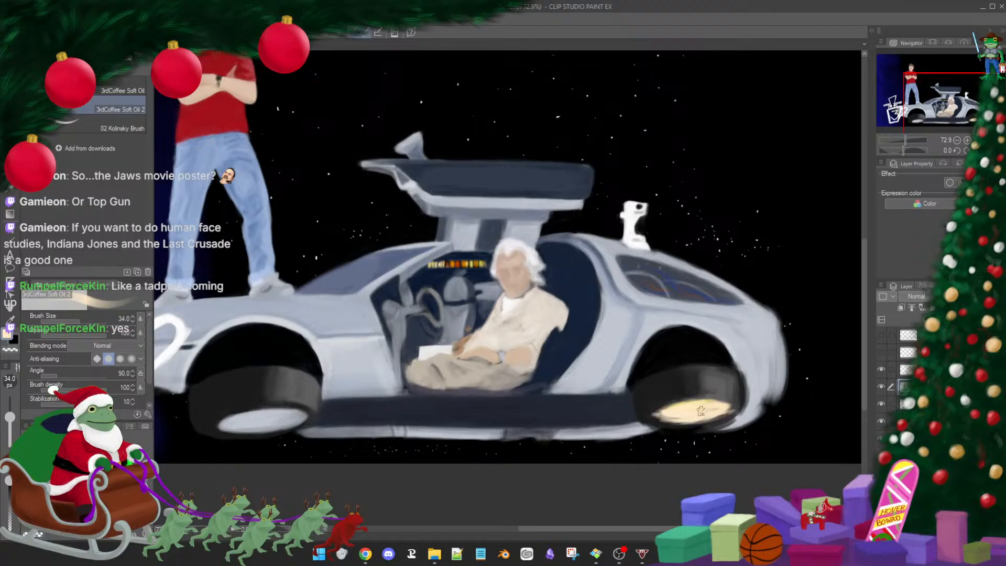
Define the rear hub's lower front edge with its sampled cream, using the brush at 23.2 px
scroll(728, 407, "down", 3)
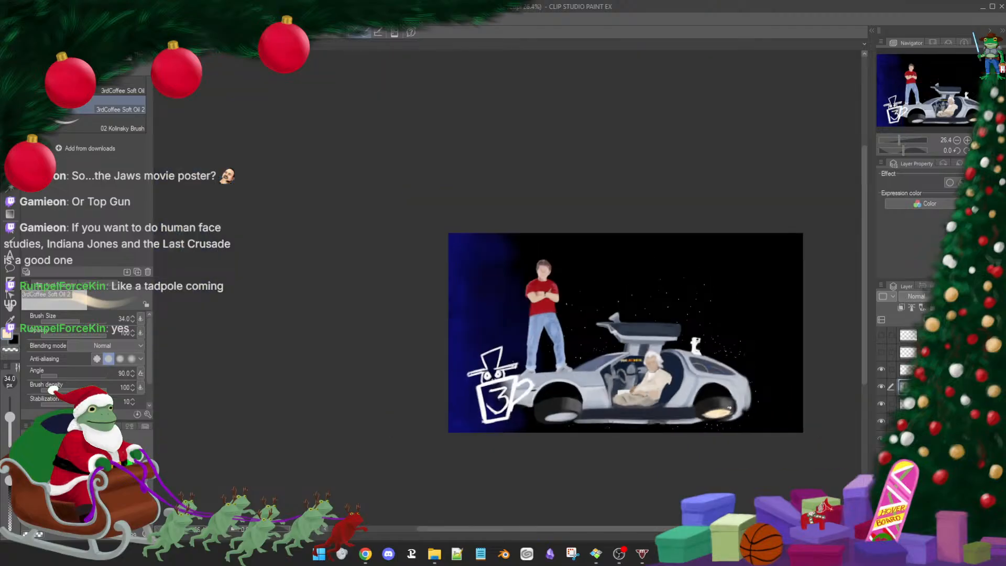
scroll(745, 401, "up", 2)
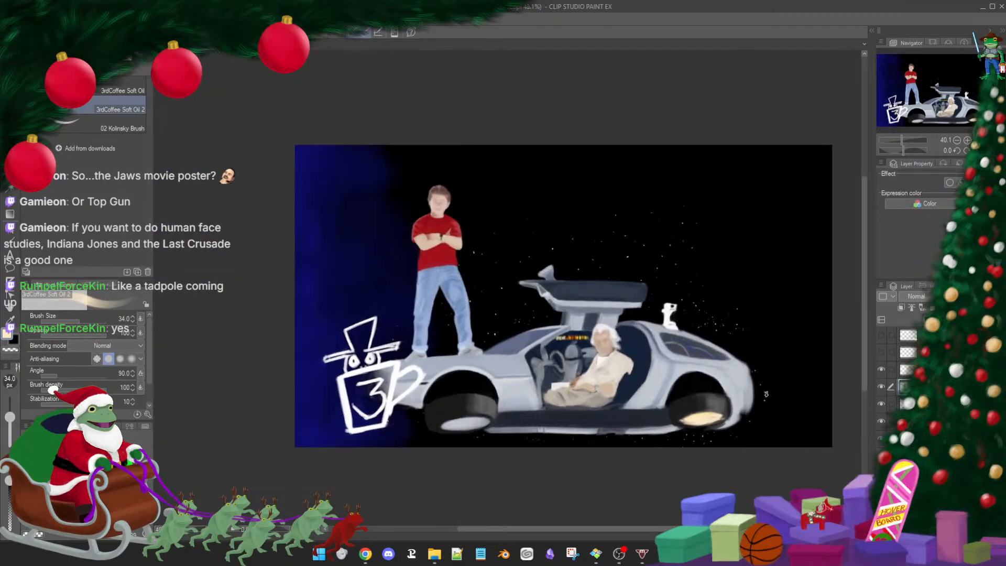
scroll(762, 401, "up", 1)
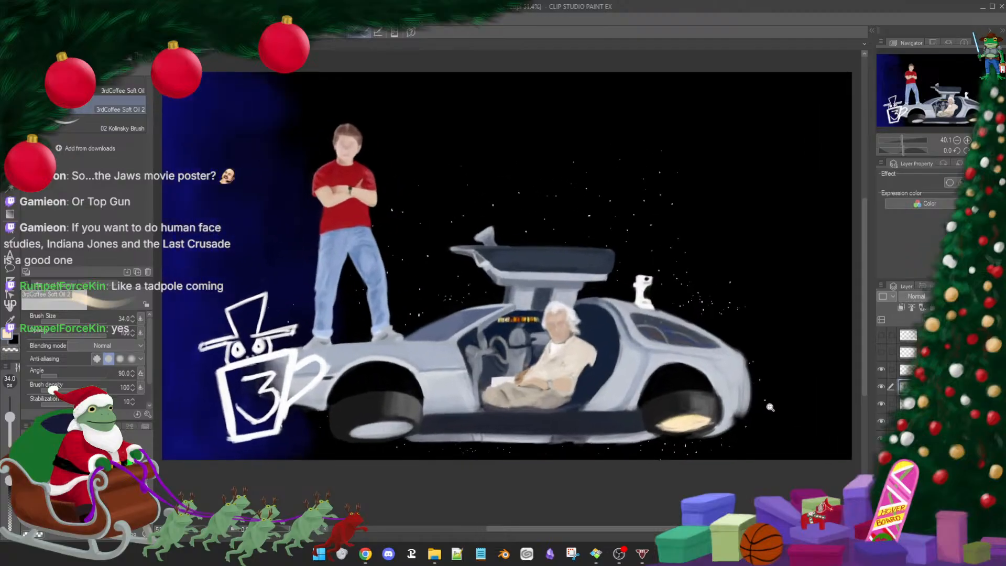
scroll(708, 391, "up", 2)
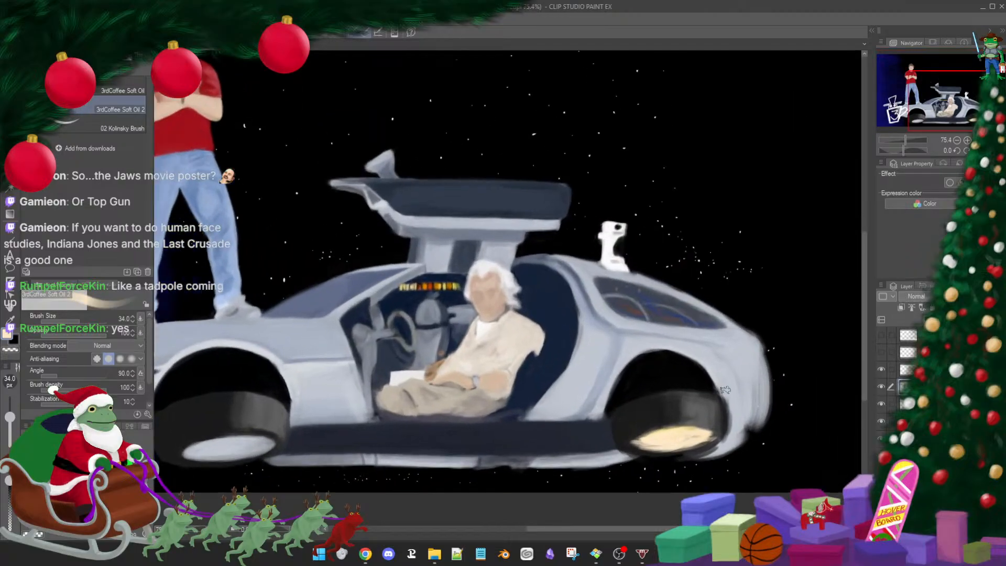
left_click(652, 440, "alt")
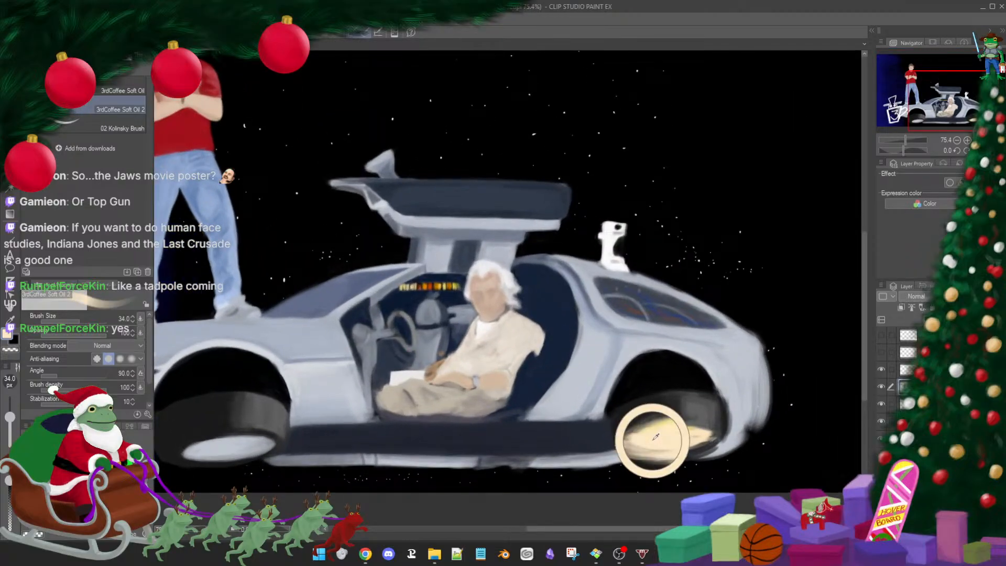
key("bracketleft")
key("bracketleft")
key("bracketleft")
key("bracketleft")
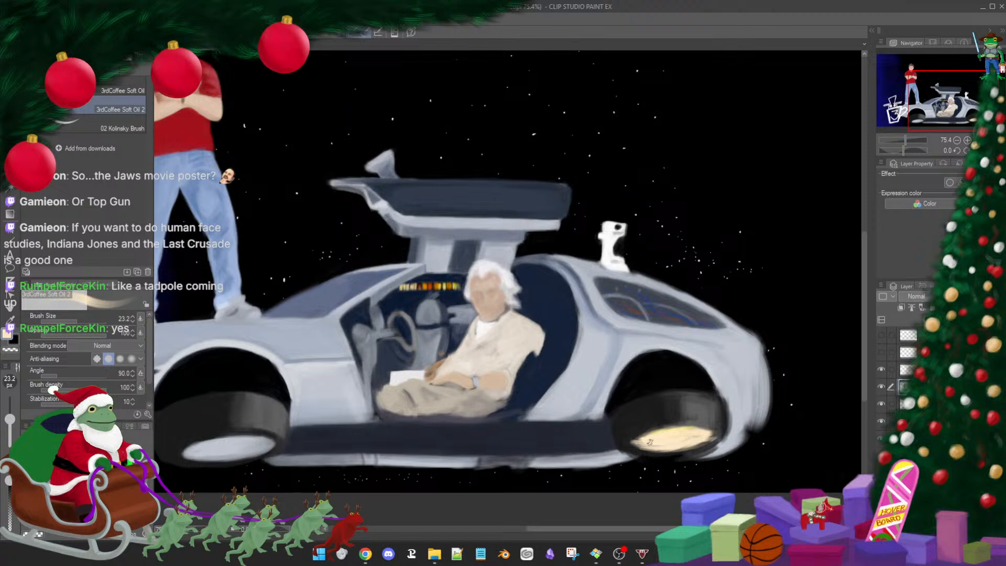
mouse_move(637, 441)
left_mouse_down()
mouse_move(703, 438)
mouse_move(672, 448)
left_mouse_up()
Tidy the rear tyre's rim and the body edge beneath it with sampled dark, grey and black tones at 23.2 px
left_click(637, 431, "alt")
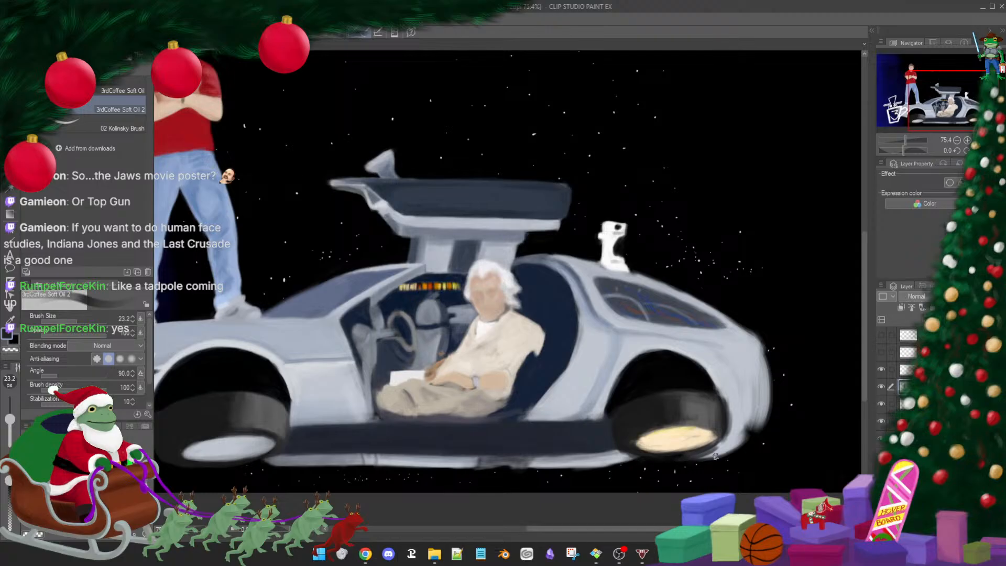
left_click(624, 419, "alt")
left_click(722, 439, "alt")
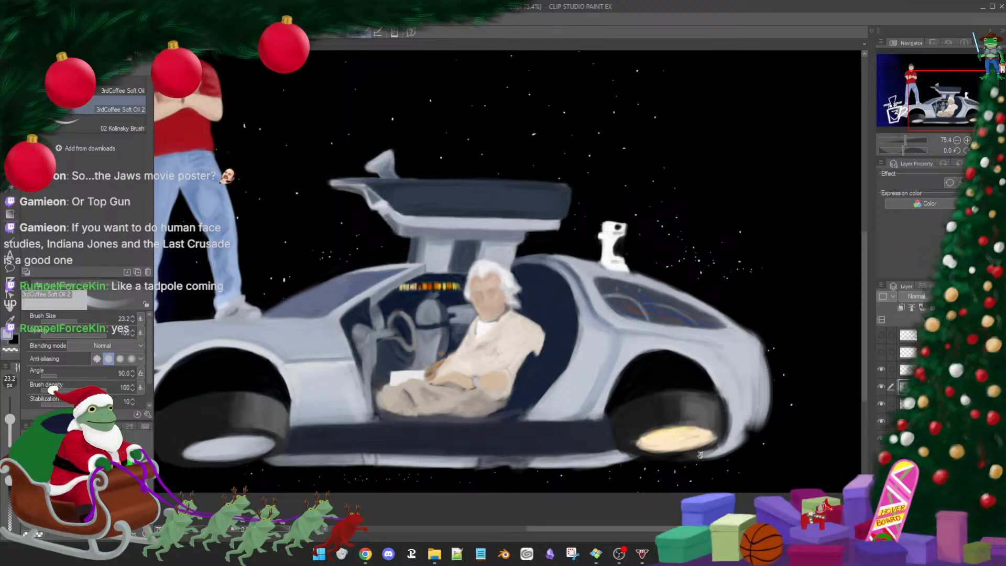
left_click(658, 465, "alt")
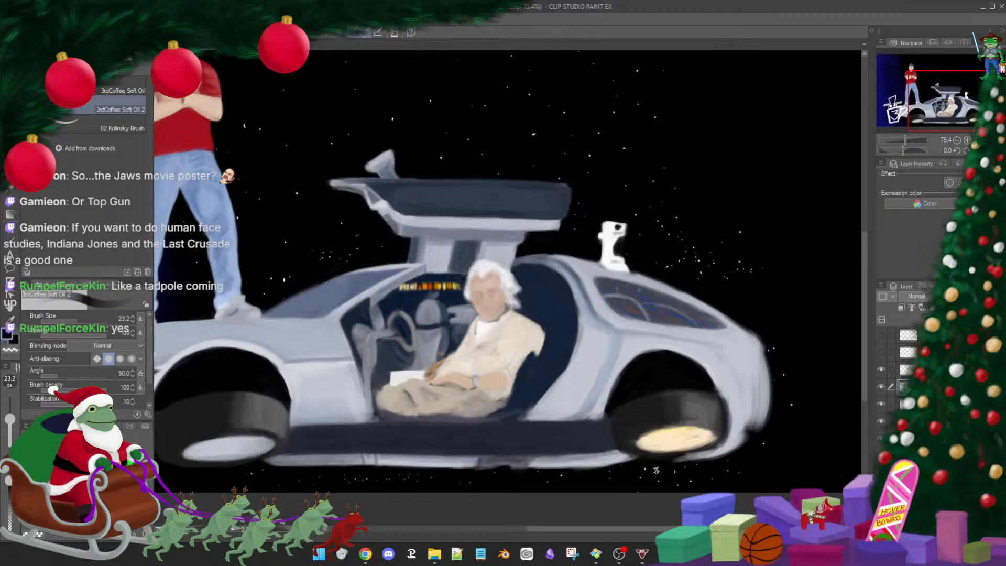
Erase the grey body strip beneath the rear tyre with the 3rdCoffee Soft Eraser at 24.8 px, then return to the brush
key("e")
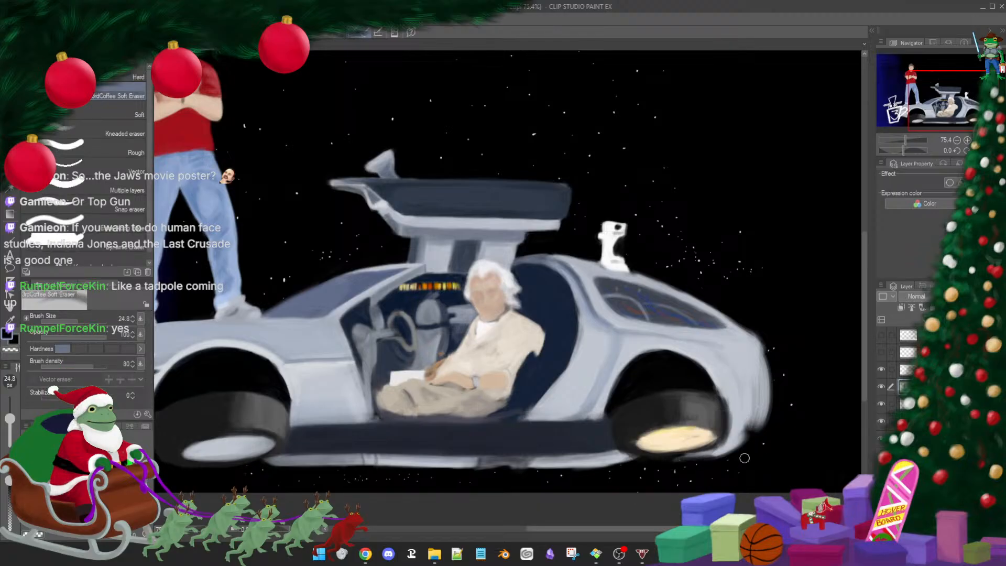
mouse_move(696, 460)
left_mouse_down()
mouse_move(723, 453)
mouse_move(680, 461)
mouse_move(725, 457)
mouse_move(733, 445)
mouse_move(635, 457)
left_mouse_up()
key("b")
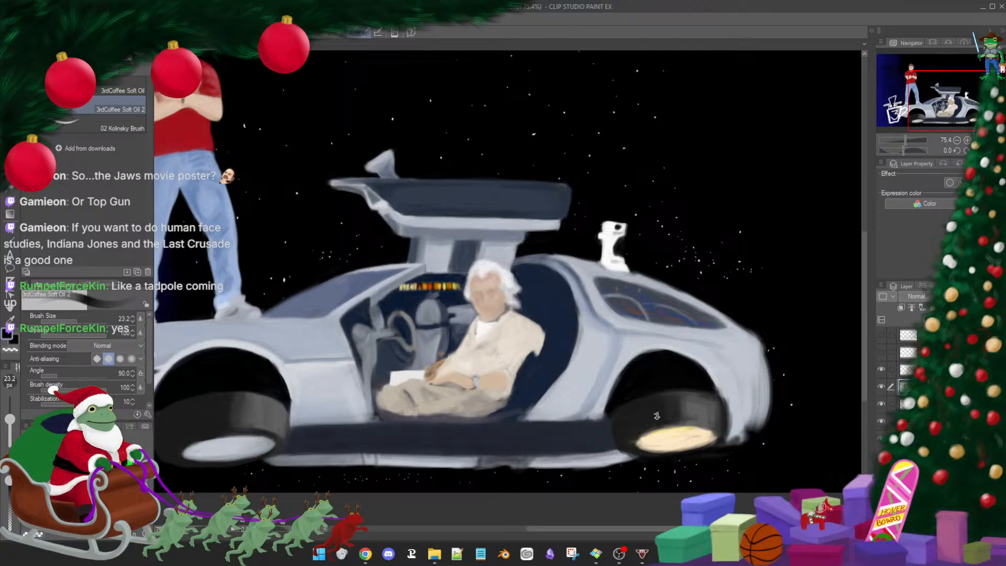
Repaint the body's lower rear corner behind the rear tyre with sampled grey tones, using the brush at 65.6 px
key("]")
key("]")
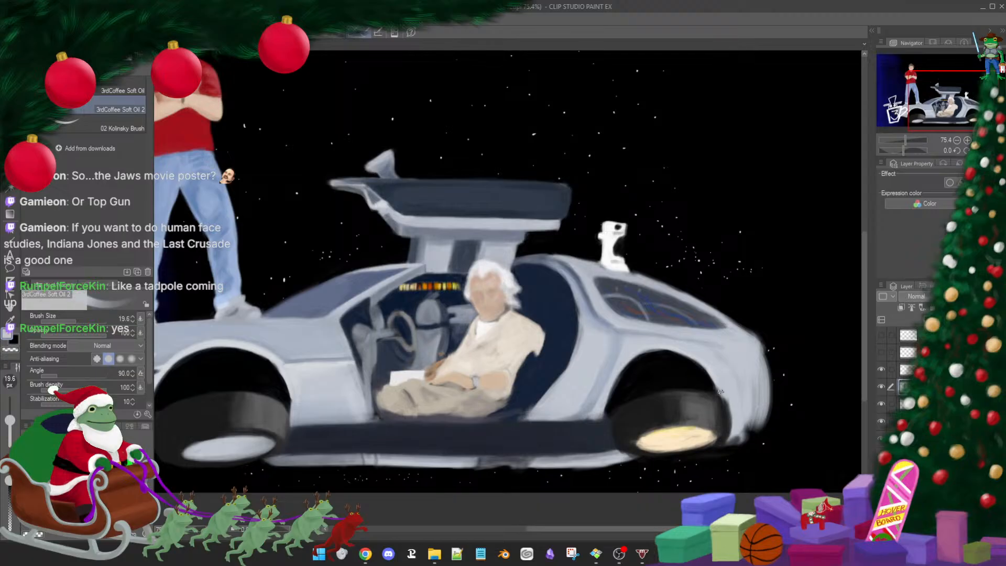
key("]")
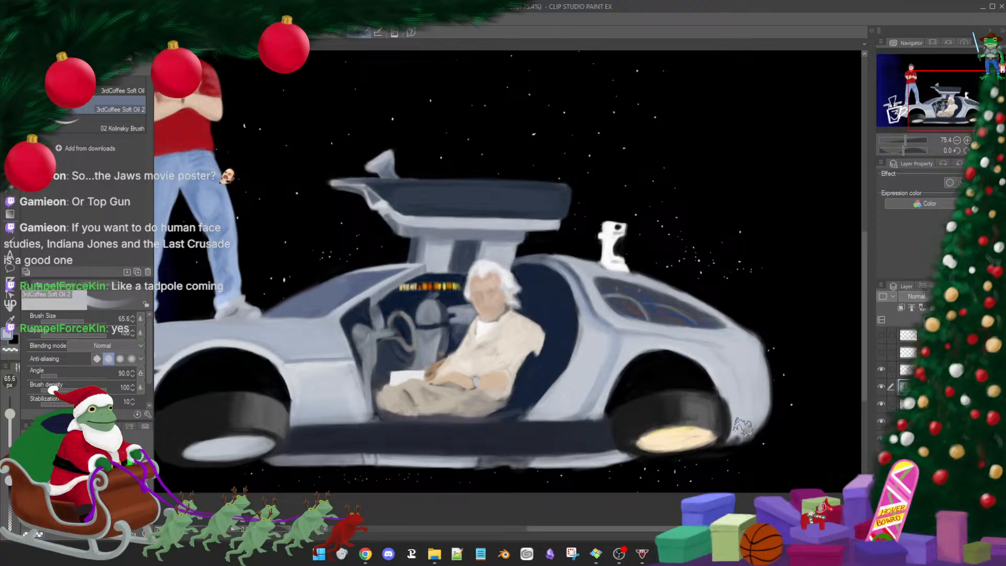
left_click(735, 437, "alt")
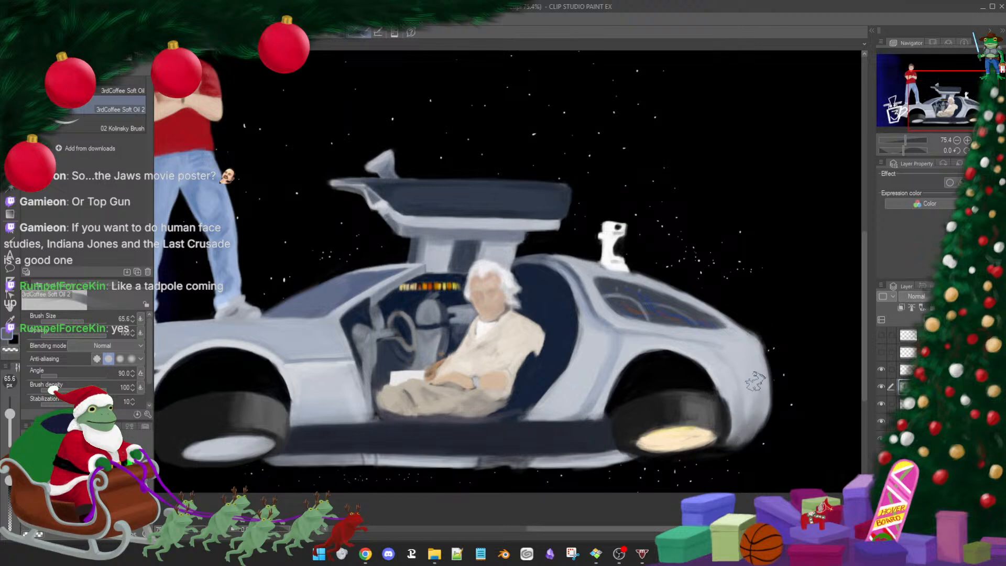
Sharpen the rear wheel arch's inner edge with black, using the brush at 12.8 px
left_click_drag(731, 414, 684, 403)
scroll(562, 364, "up", 3)
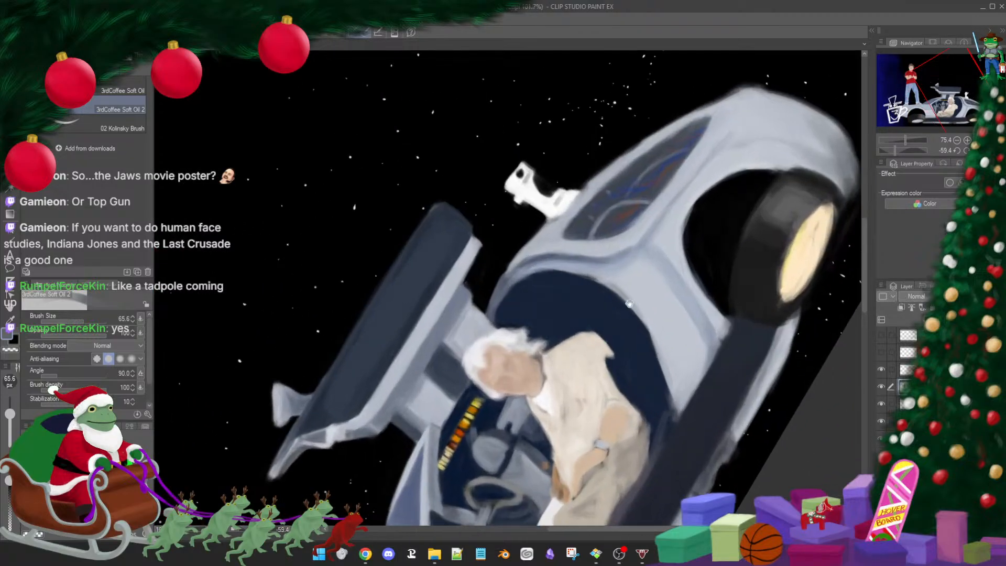
left_click_drag(649, 212, 548, 346)
scroll(576, 335, "up", 5)
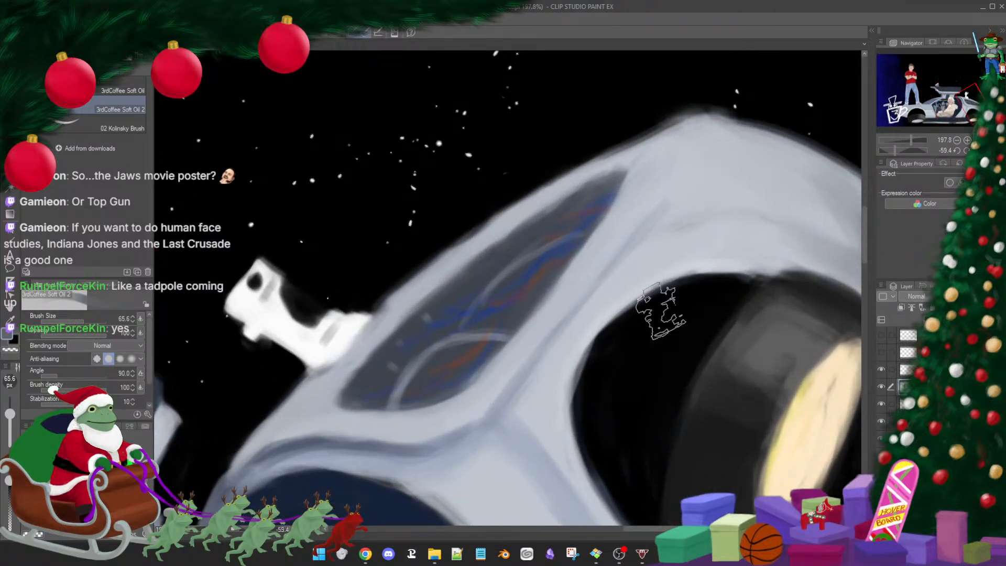
key("bracketleft")
key("bracketleft")
key("bracketleft")
key("bracketleft")
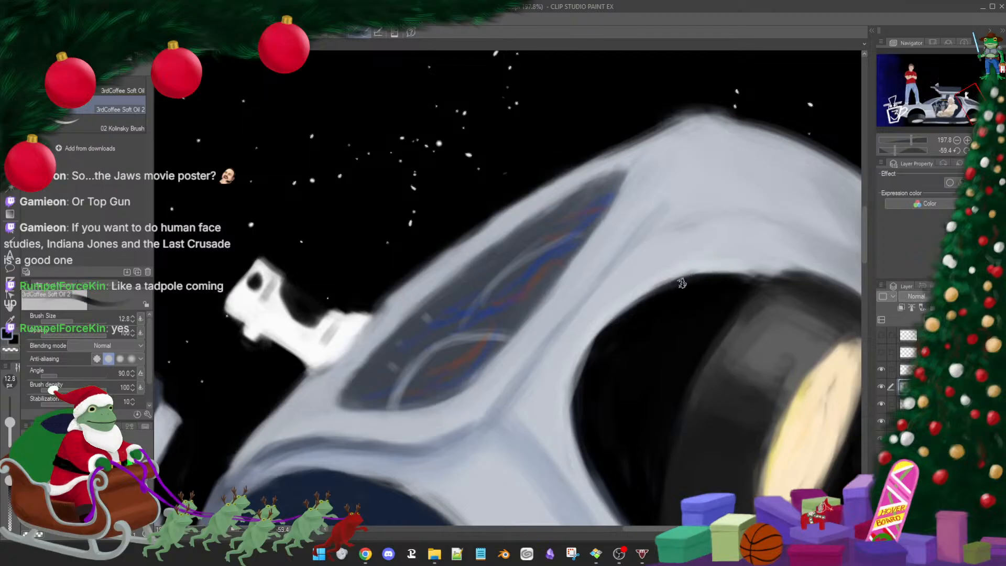
left_click_drag(723, 276, 772, 277)
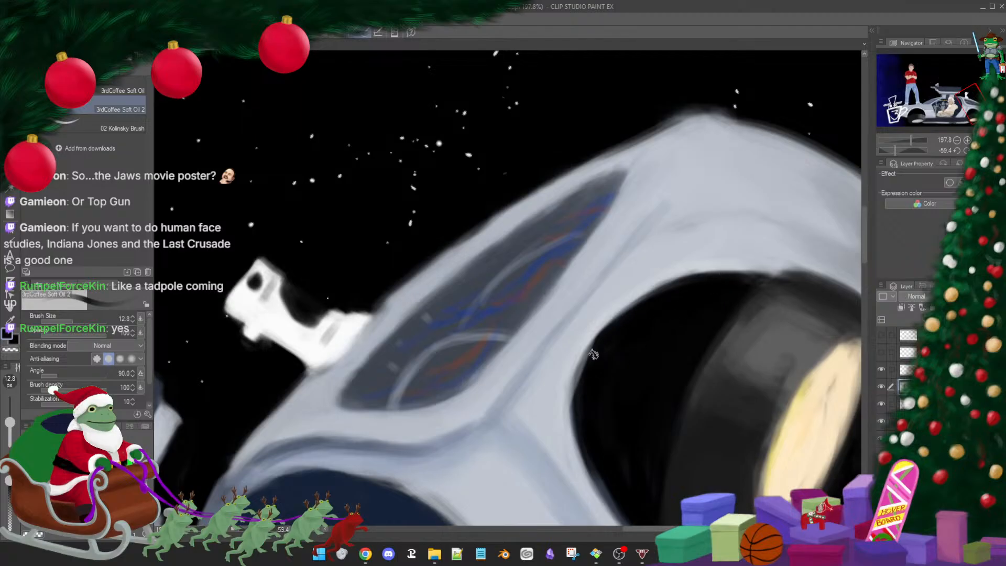
mouse_move(592, 354)
left_mouse_down()
mouse_move(577, 392)
mouse_move(578, 373)
mouse_move(605, 482)
left_mouse_up()
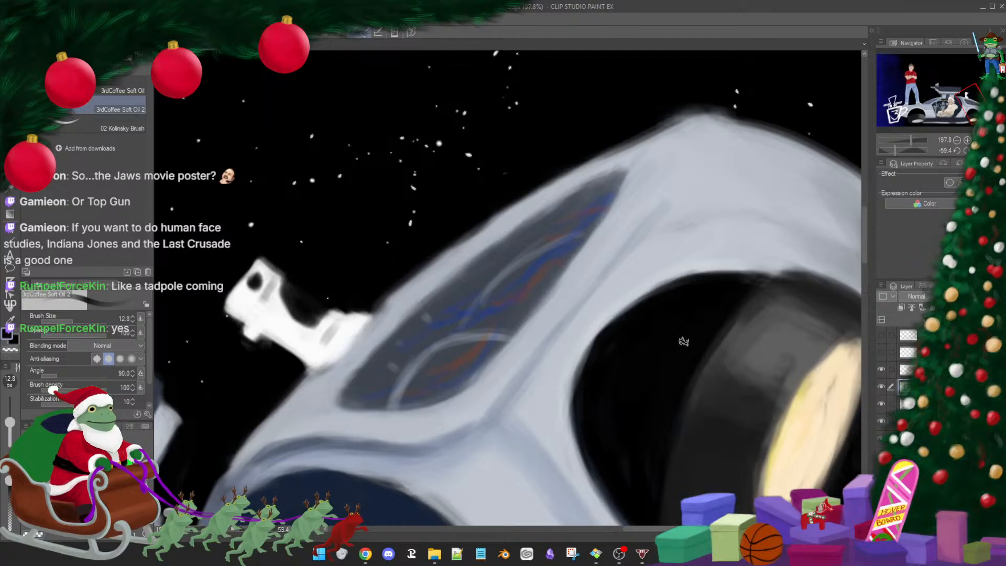
left_click_drag(592, 349, 577, 374)
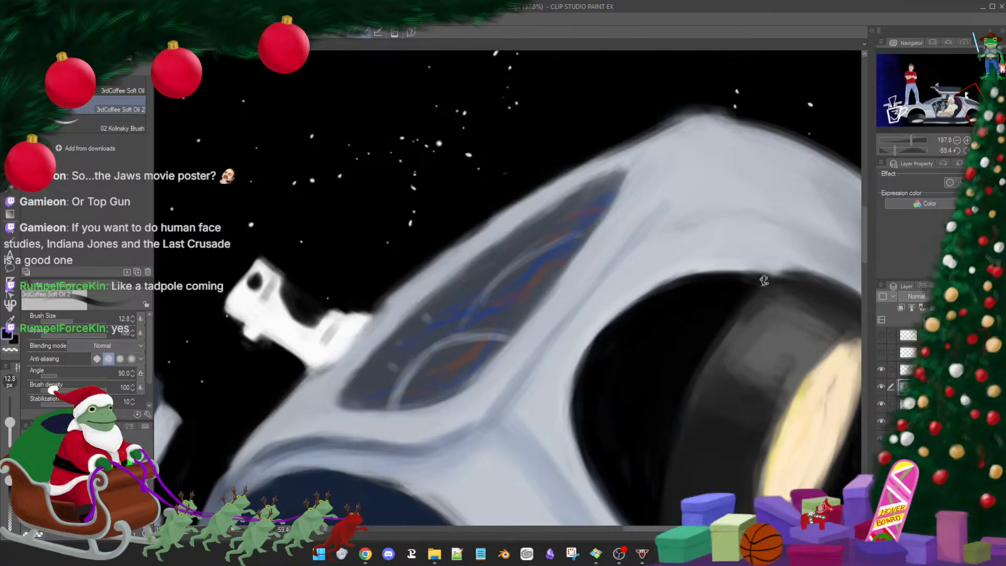
Refine the arch edge behind the rear tyre with sampled body grey and tyre tones, using the brush at 12.8 and 15 px
left_click_drag(722, 291, 592, 318)
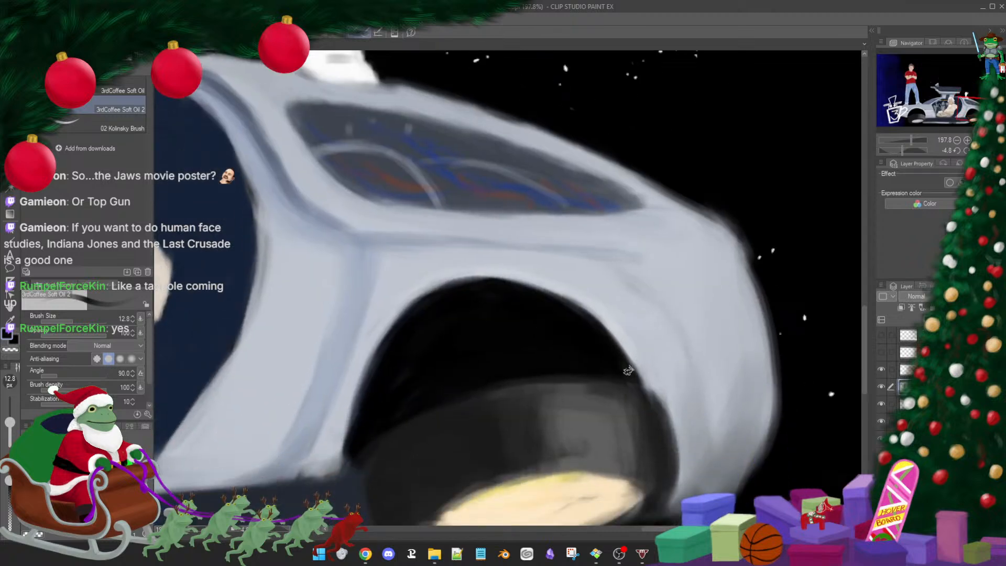
left_click(634, 354, "alt")
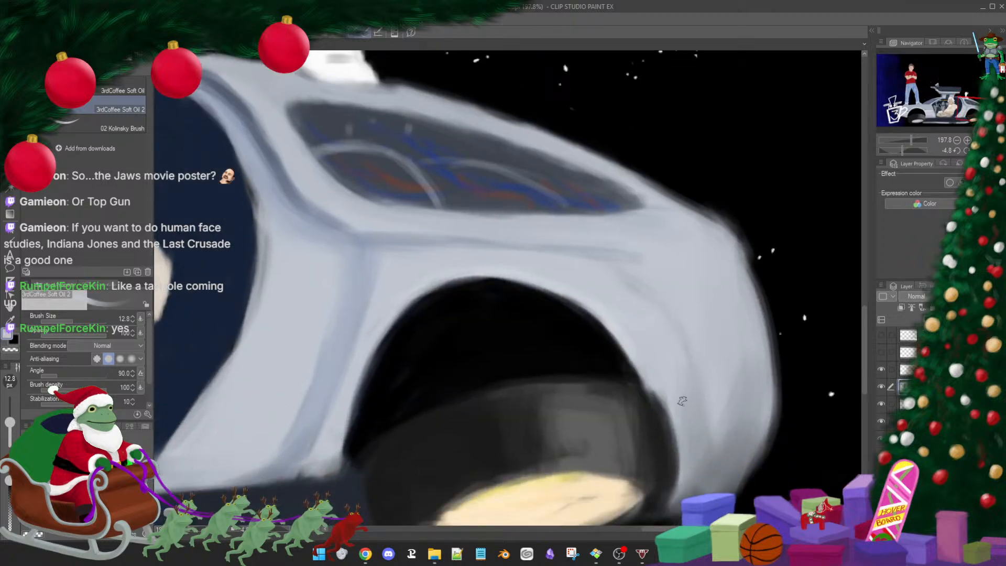
left_click(645, 402, "alt")
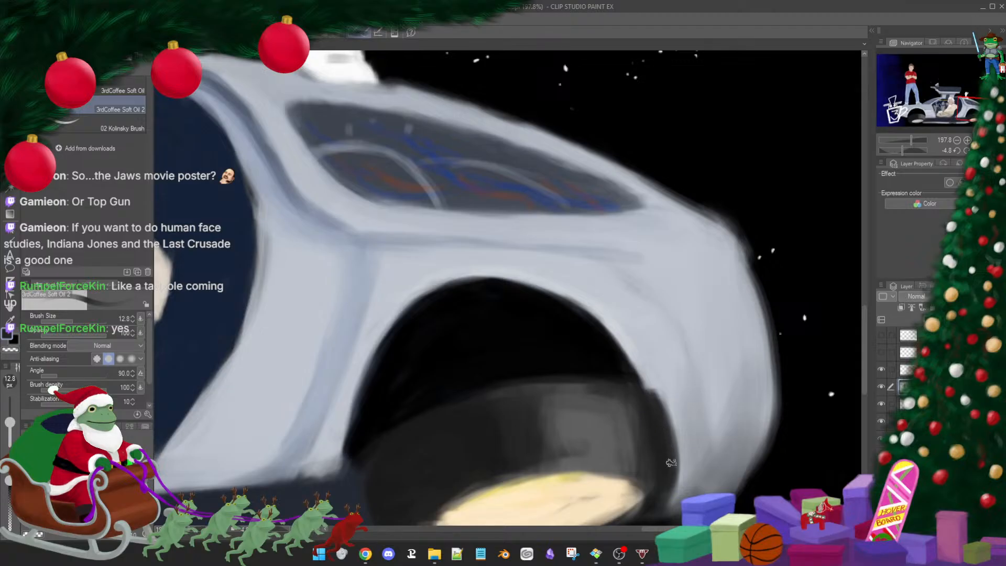
left_click(652, 384, "alt")
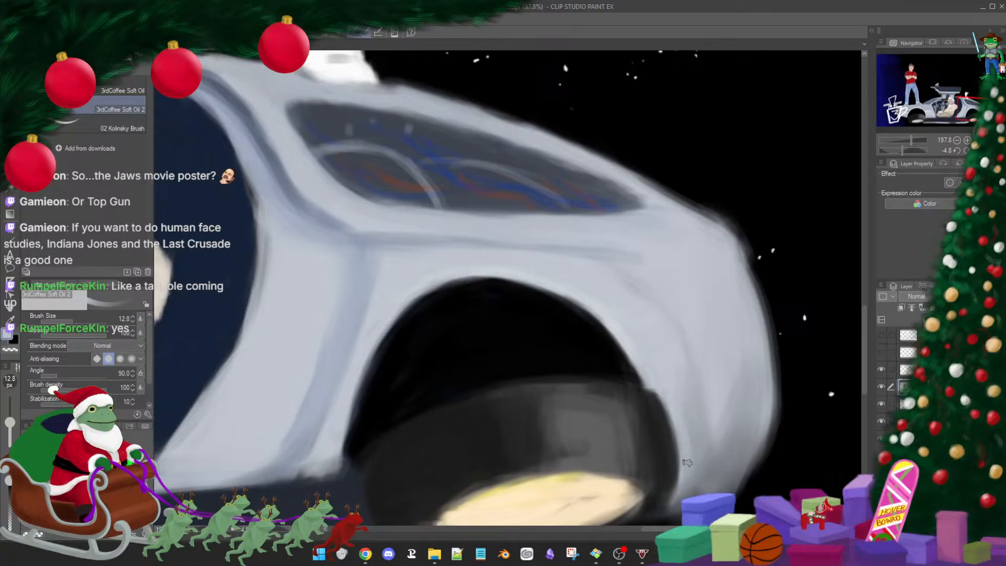
scroll(695, 464, "up", 1)
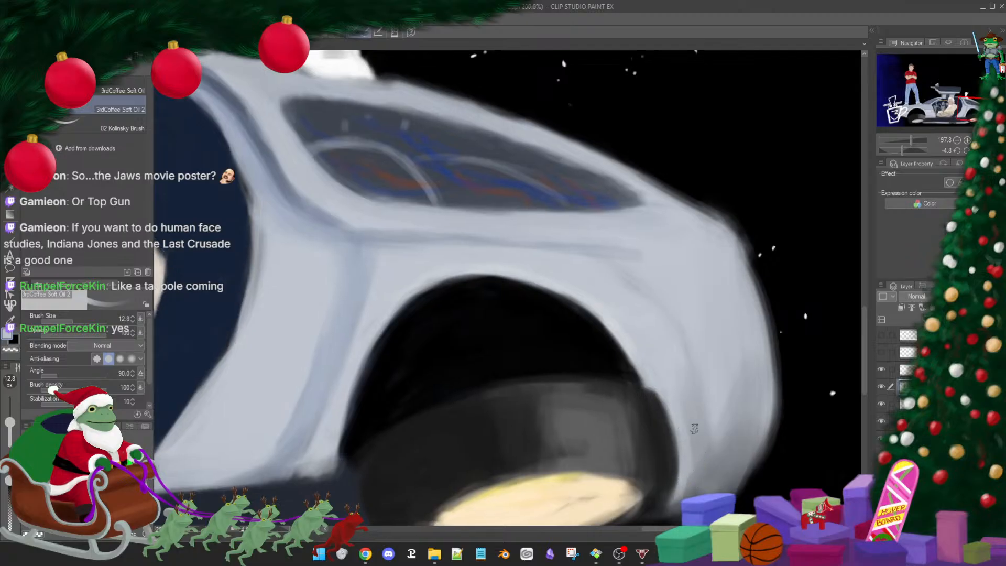
key("]")
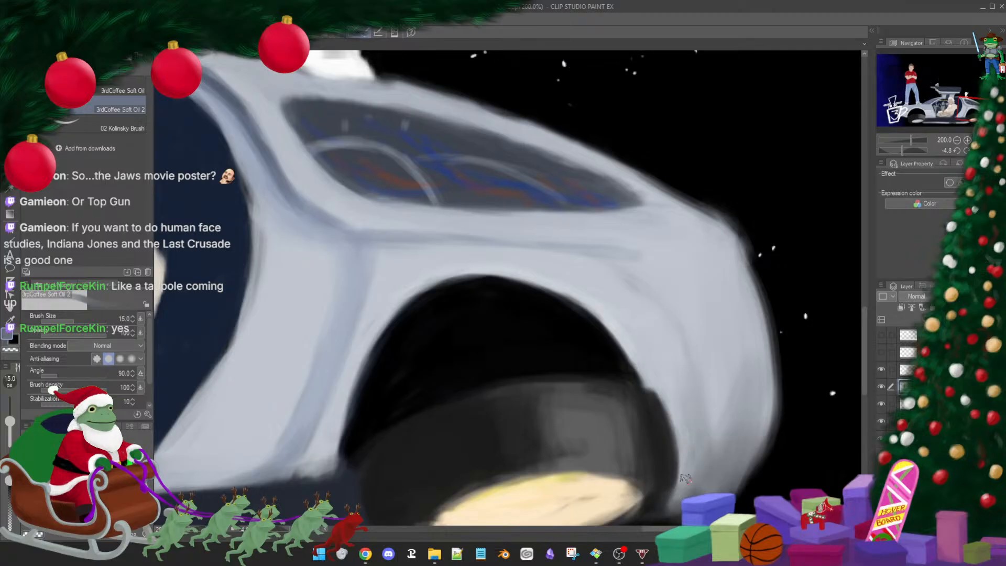
left_click_drag(714, 459, 673, 451)
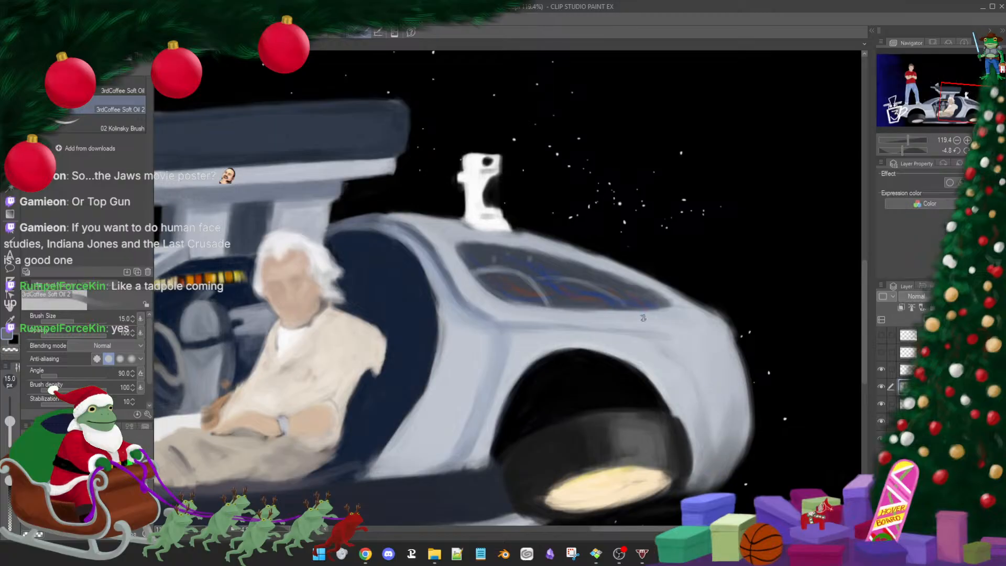
Darken the dashboard interior below the coloured lights with black sampled from the rear wheel arch, using the brush at 15 and 12.3 px
left_click_drag(692, 372, 802, 390)
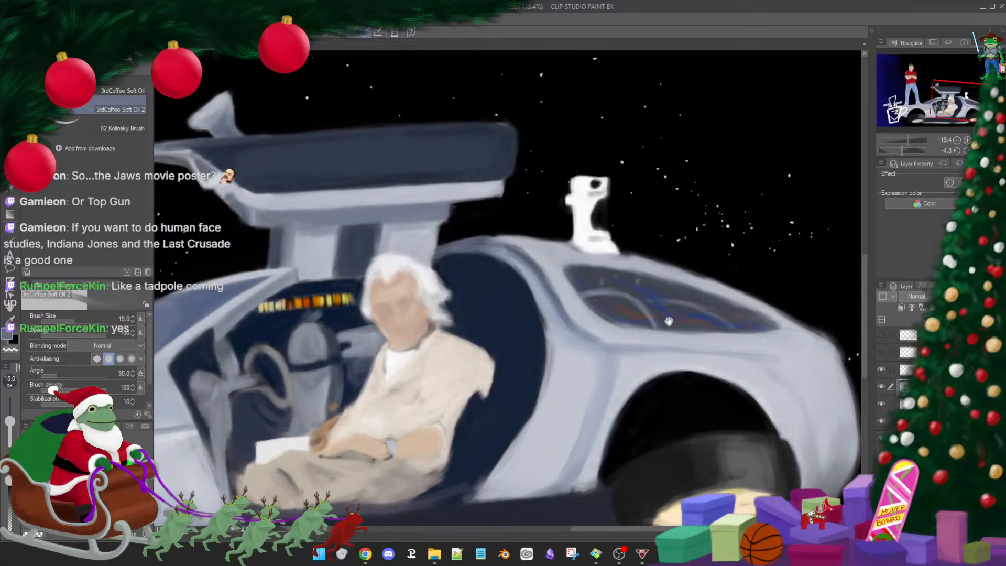
left_click(707, 411, "alt")
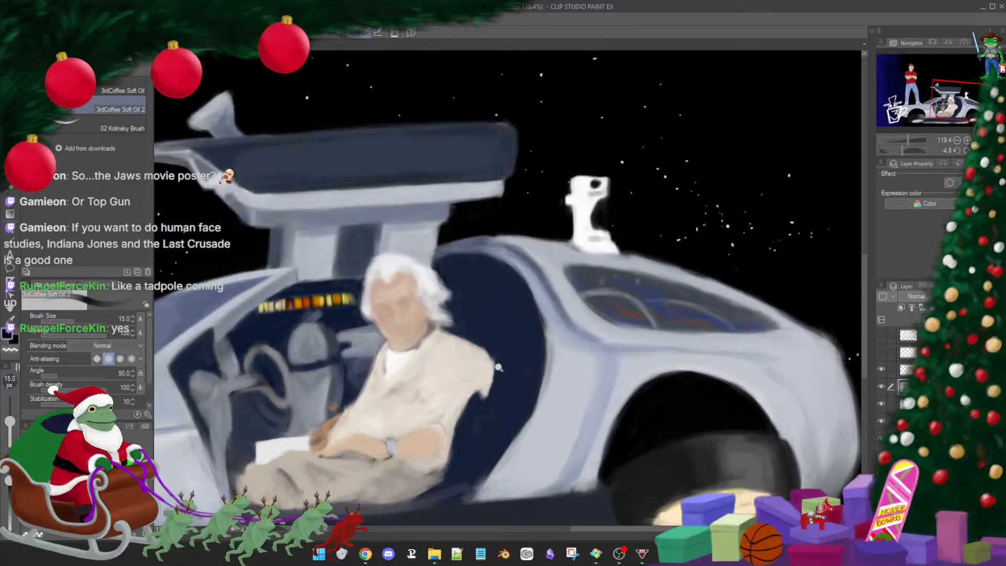
left_click_drag(498, 366, 483, 368)
left_click_drag(513, 309, 605, 333)
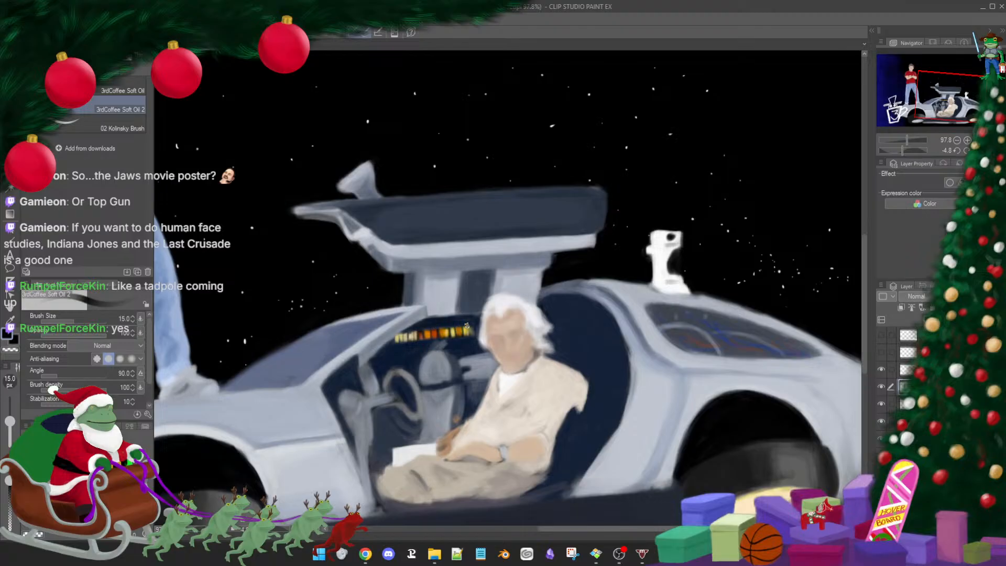
scroll(466, 326, "up", 2)
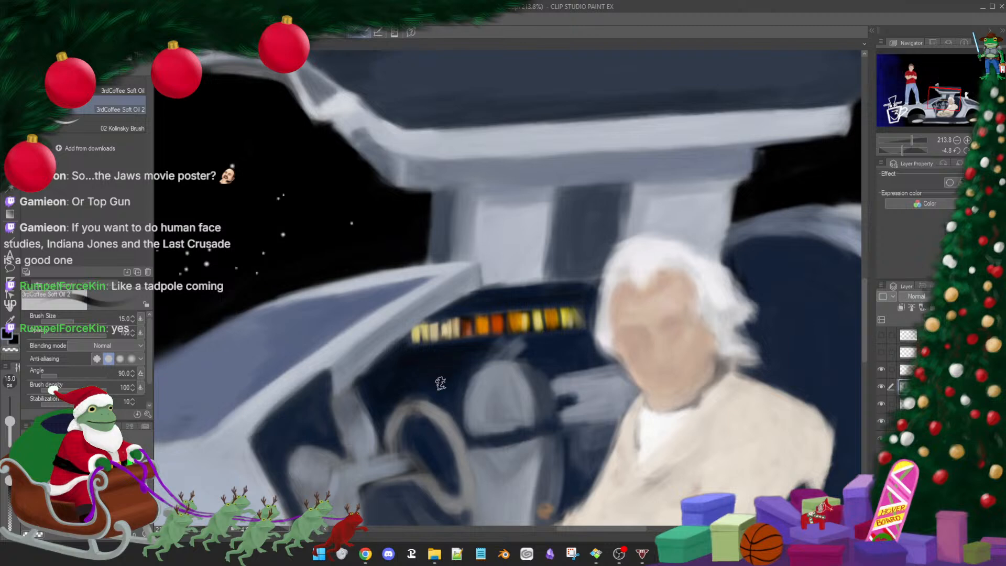
scroll(578, 381, "down", 4)
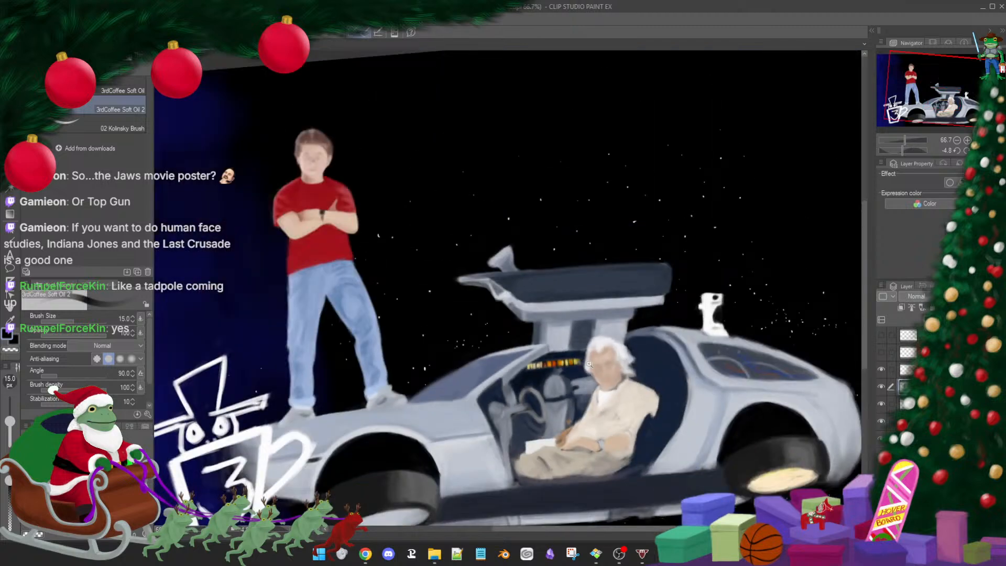
scroll(588, 363, "up", 3)
scroll(487, 382, "up", 1)
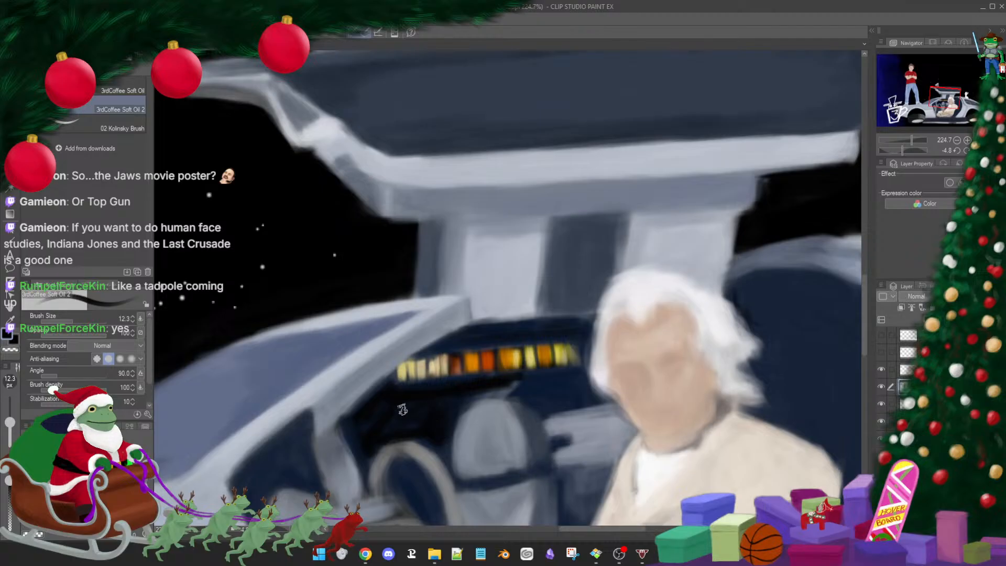
left_click_drag(480, 398, 595, 330)
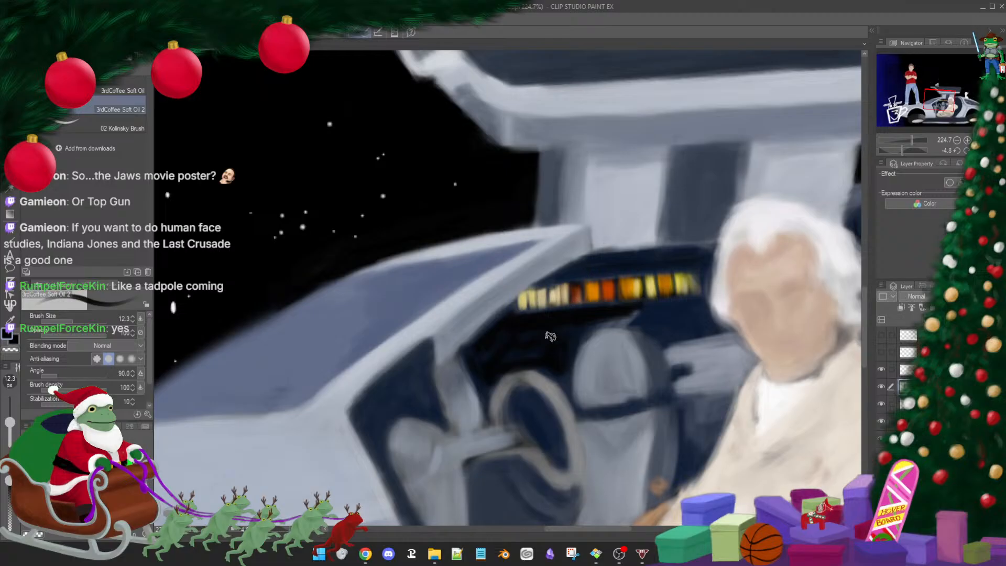
Paint a black band along the dashboard top above the coloured lights, using the brush at 5.8 and 10.8 px
left_click_drag(589, 259, 550, 299)
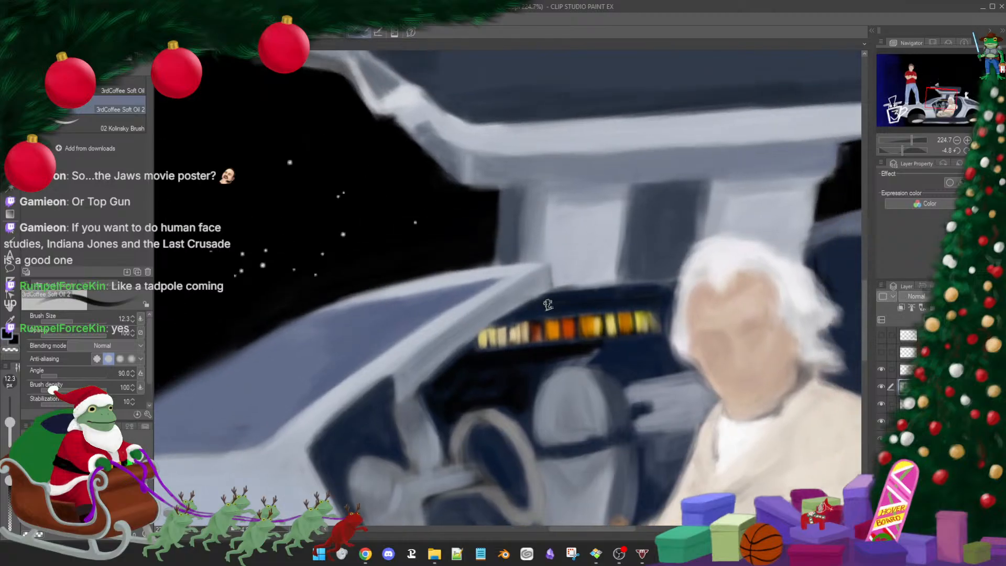
key("[")
key("[")
key("[")
key("[")
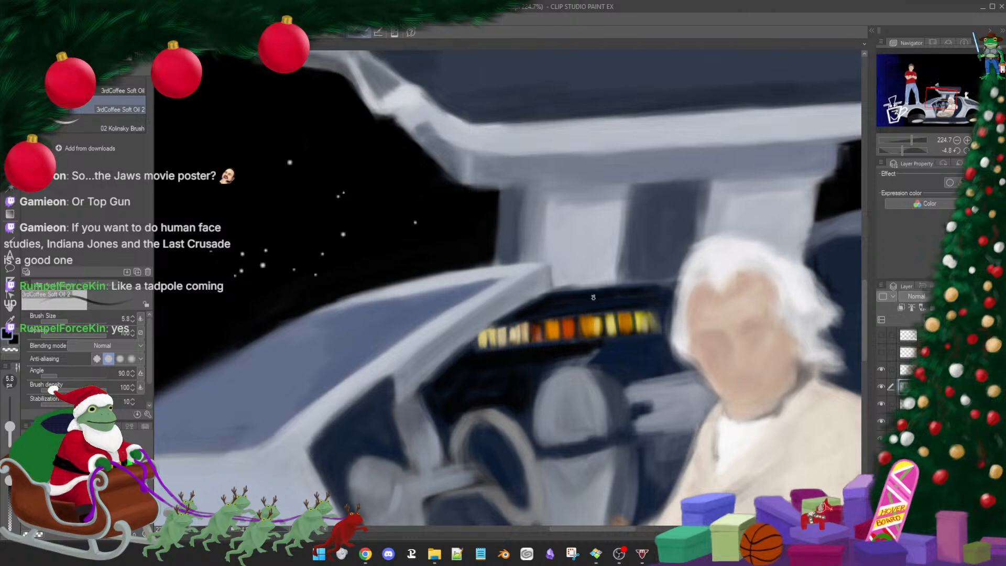
key("]")
key("]")
key("]")
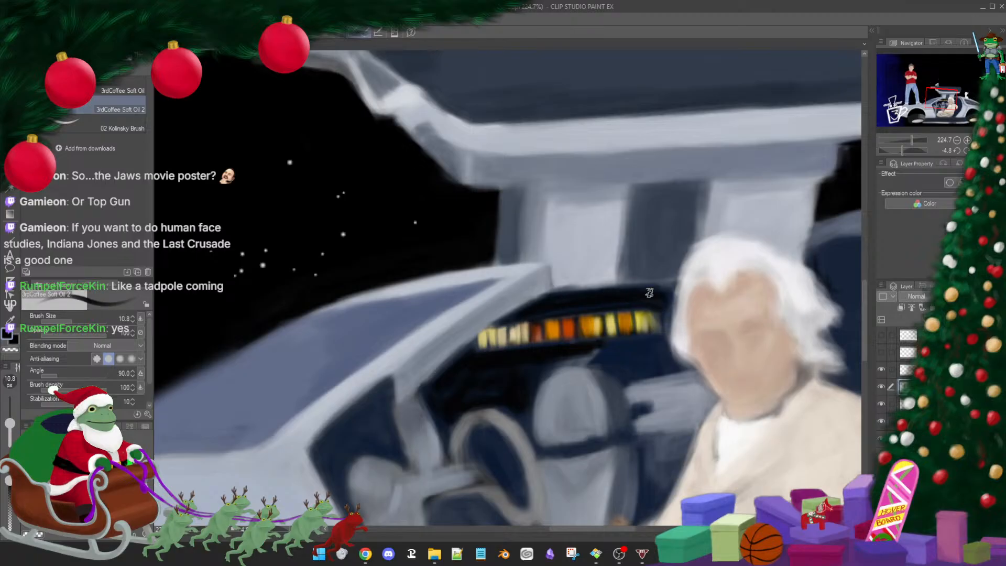
Retouch the white hair's edge and the yellow dashboard lights beside it with sampled colours, then deepen the dashboard shadow beneath them
left_click(677, 304, "alt")
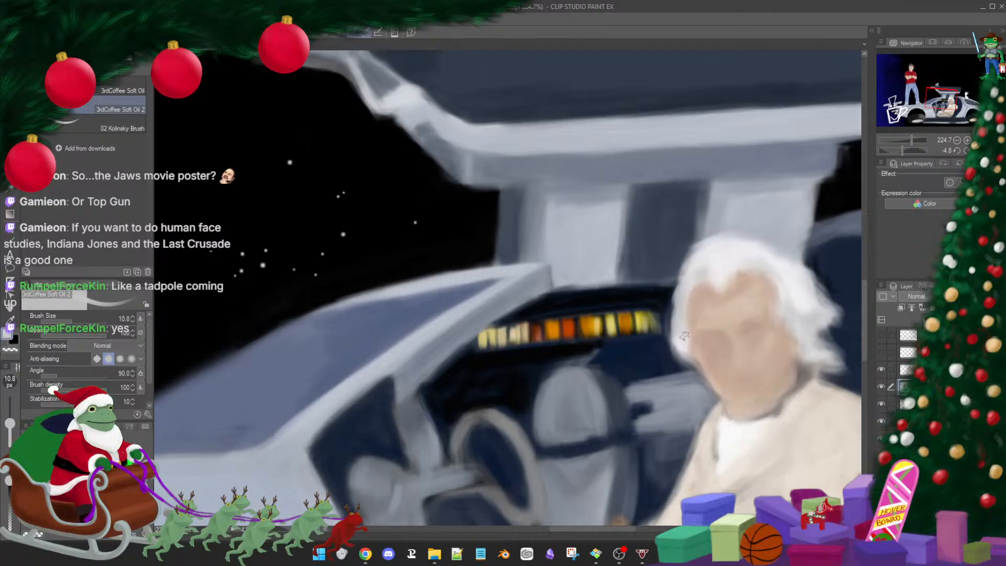
left_click(644, 316, "alt")
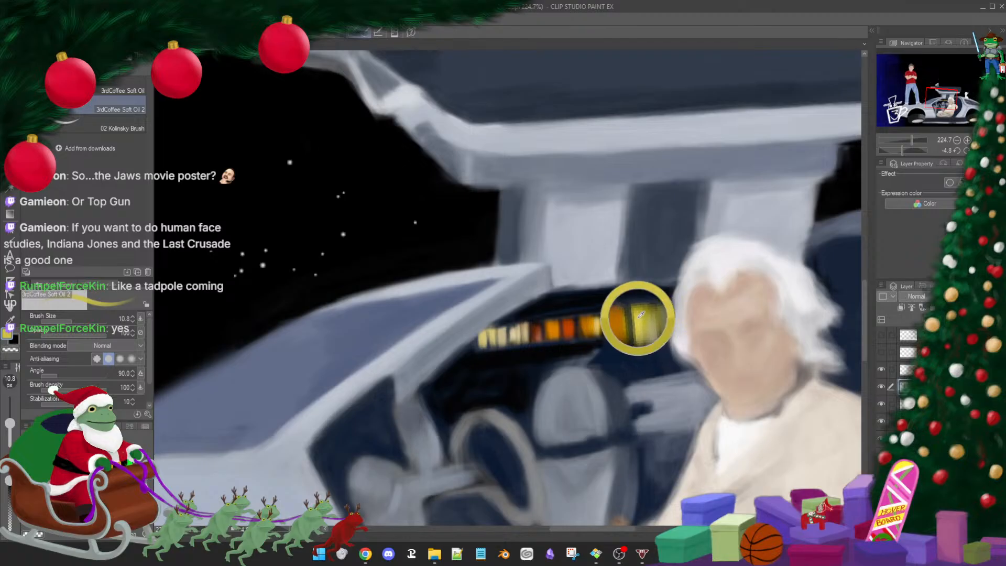
left_click(645, 337, "alt")
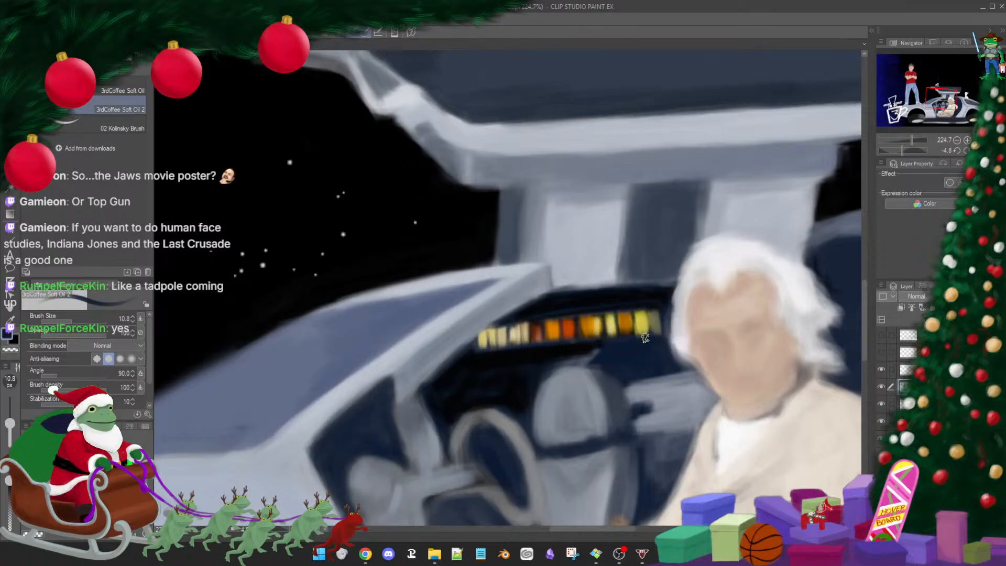
left_click(524, 358, "alt")
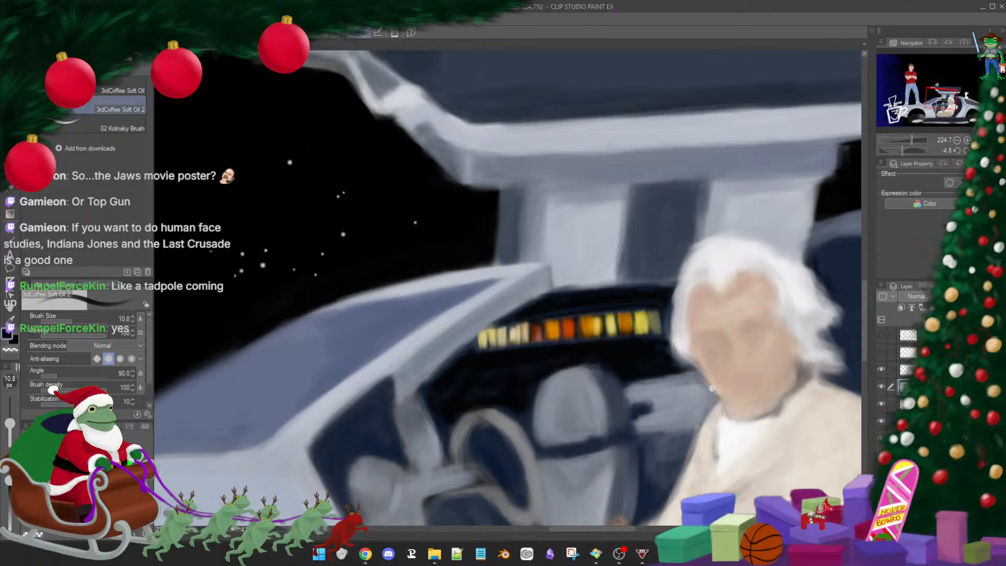
Paint the cabin interior behind the seated figure's head, back and hip black, using the brush at 39.2 px
scroll(709, 390, "down", 2)
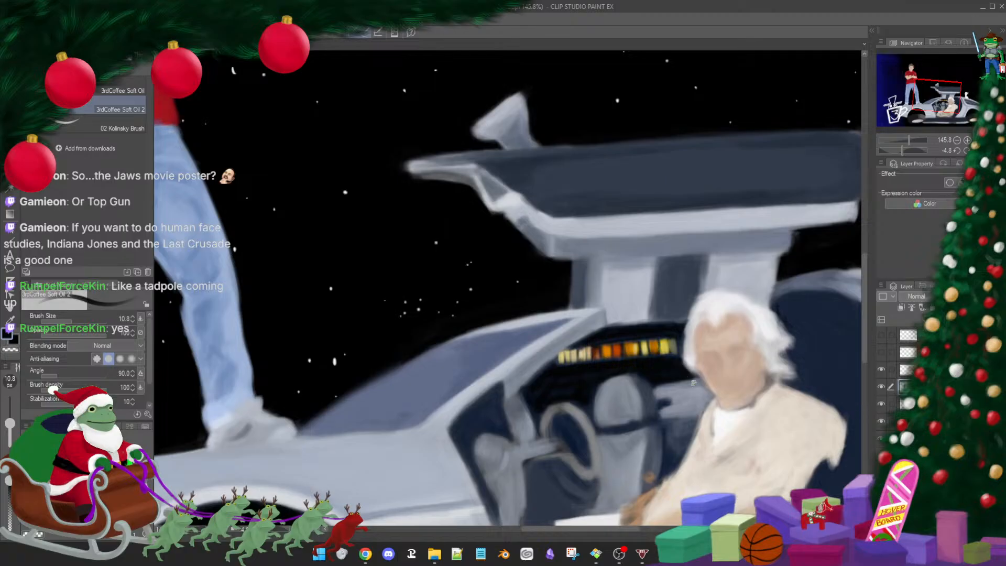
left_click_drag(693, 383, 630, 367)
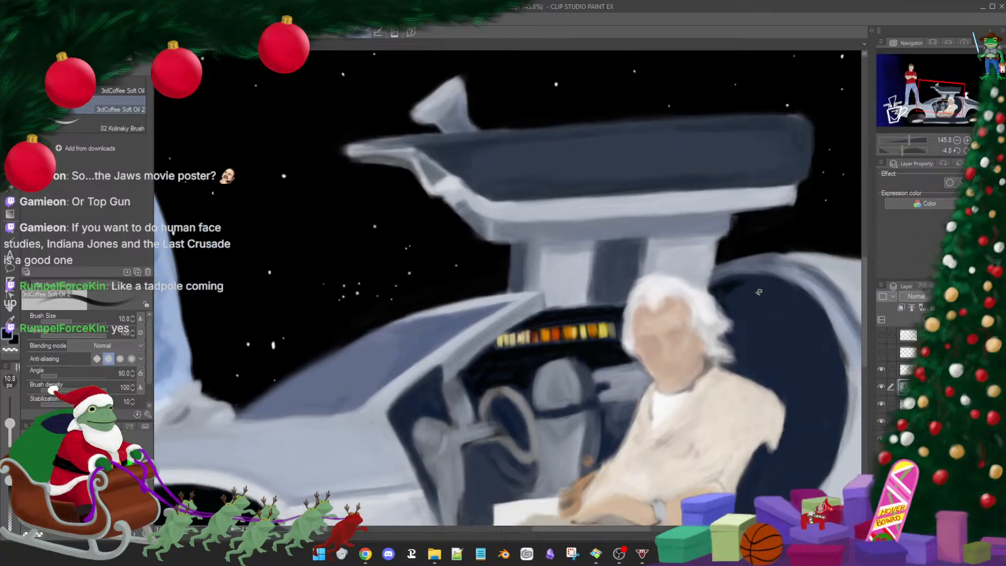
key("]")
mouse_move(730, 285)
left_mouse_down()
mouse_move(748, 306)
mouse_move(802, 322)
mouse_move(773, 303)
mouse_move(777, 318)
mouse_move(769, 288)
mouse_move(801, 339)
left_mouse_up()
mouse_move(825, 379)
left_mouse_down()
mouse_move(733, 445)
mouse_move(628, 408)
mouse_move(588, 366)
mouse_move(592, 400)
mouse_move(583, 404)
mouse_move(573, 384)
mouse_move(523, 400)
mouse_move(547, 372)
mouse_move(552, 415)
mouse_move(521, 415)
mouse_move(535, 431)
mouse_move(626, 340)
mouse_move(627, 318)
left_mouse_up()
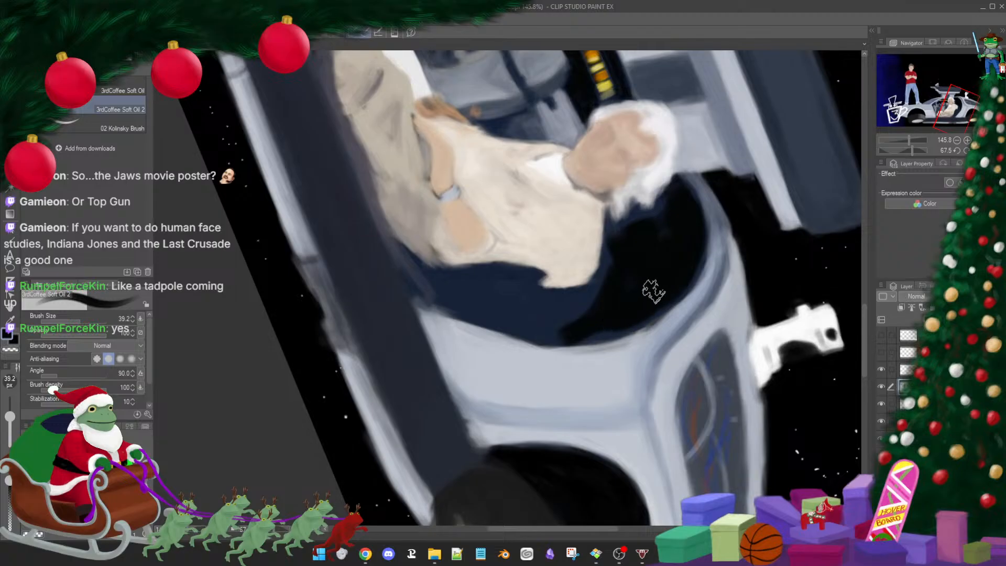
left_click_drag(610, 273, 597, 289)
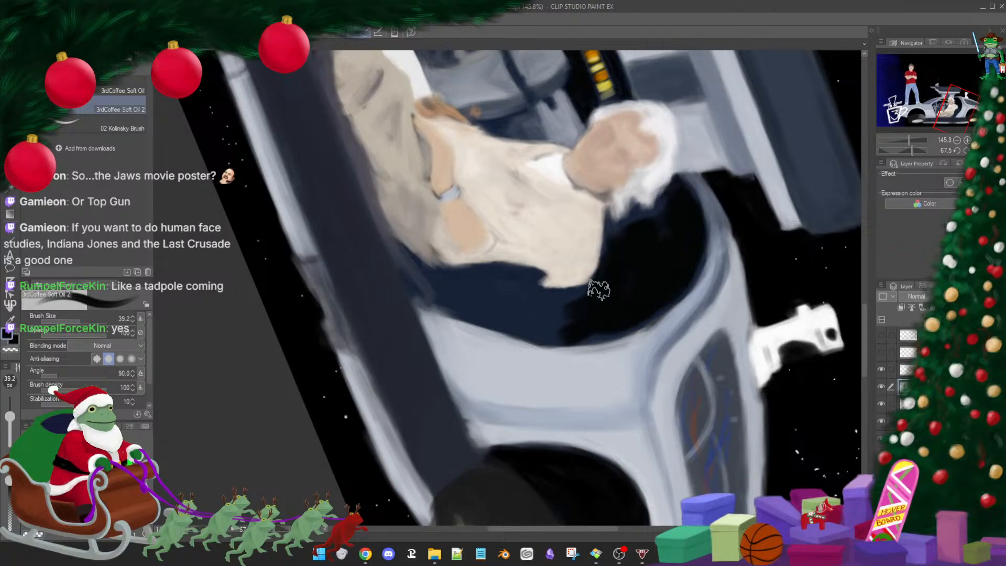
mouse_move(503, 285)
left_mouse_down()
mouse_move(458, 279)
mouse_move(519, 275)
mouse_move(522, 287)
mouse_move(569, 312)
mouse_move(516, 278)
mouse_move(526, 280)
mouse_move(473, 282)
mouse_move(618, 301)
left_mouse_up()
mouse_move(557, 303)
left_mouse_down()
mouse_move(577, 310)
mouse_move(540, 320)
mouse_move(620, 307)
mouse_move(535, 317)
mouse_move(631, 306)
mouse_move(561, 333)
mouse_move(608, 326)
mouse_move(475, 313)
mouse_move(495, 310)
mouse_move(455, 283)
left_mouse_up()
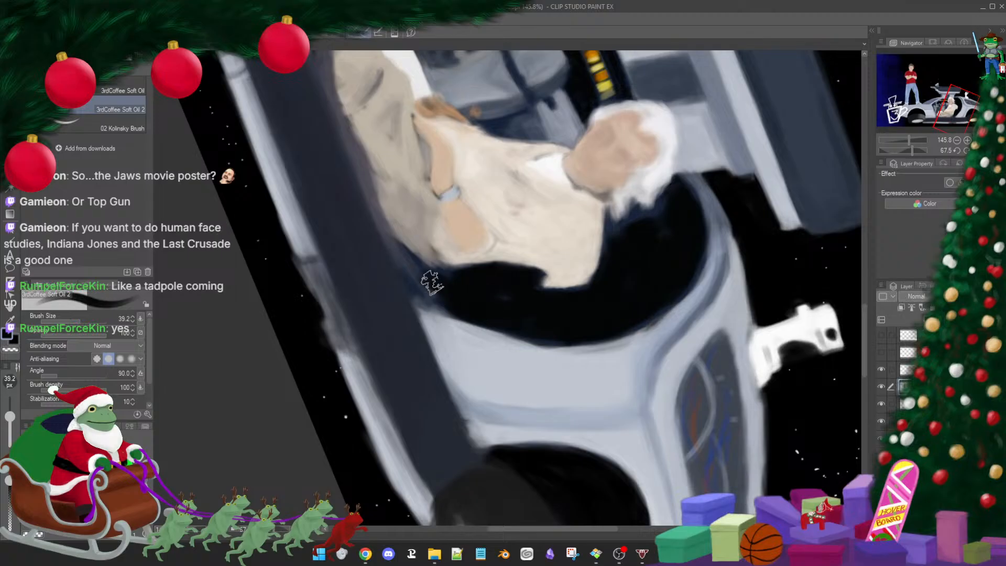
mouse_move(513, 324)
left_mouse_down()
mouse_move(529, 343)
mouse_move(702, 339)
mouse_move(704, 312)
left_mouse_up()
Extend the black into the lower corner of the door opening beside the figure's hip, using the brush at 33 and 24.4 px
key("[")
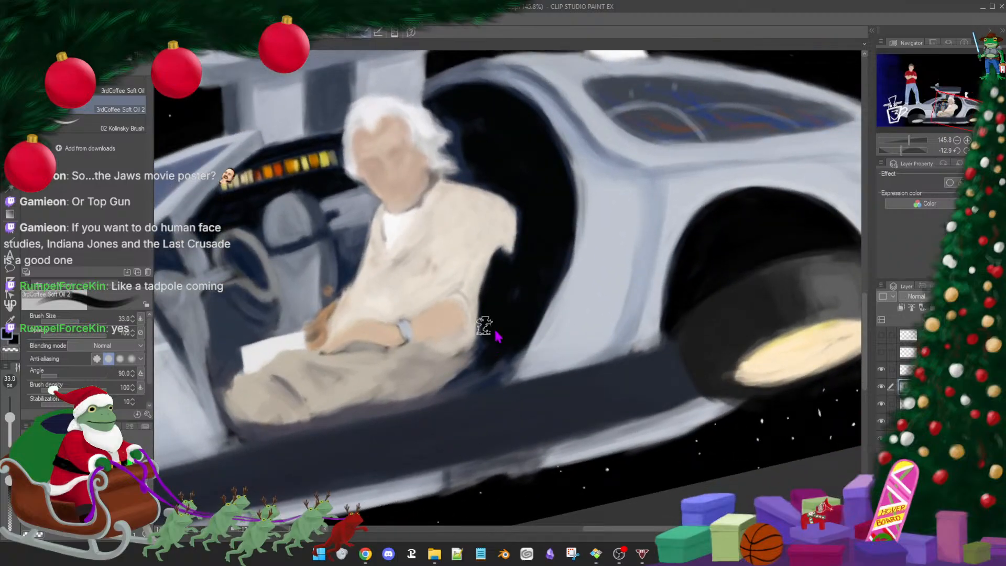
left_click_drag(519, 340, 510, 363)
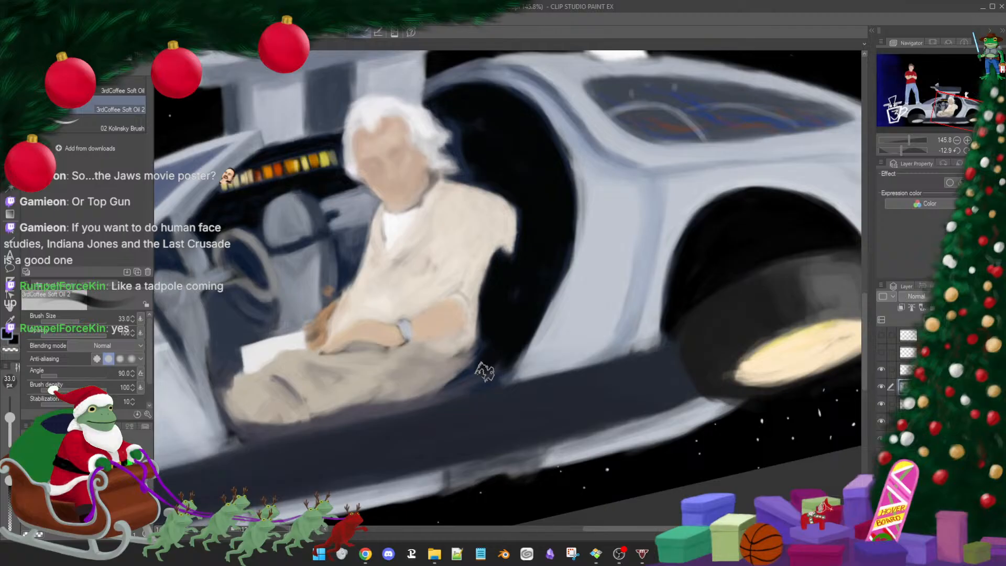
key("[")
key("[")
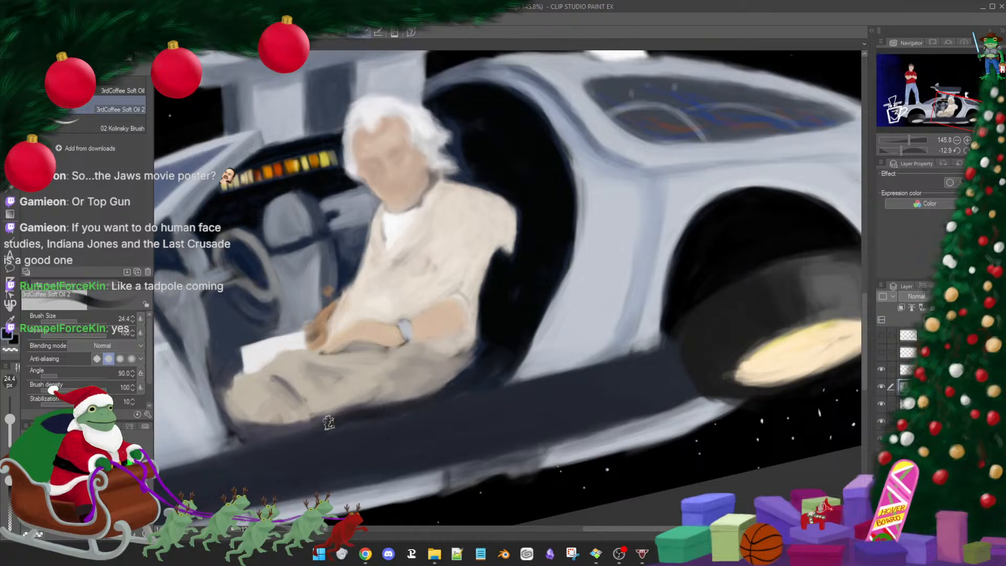
Paint a dark shadow along the underside of the seated figure's trousers with a tone sampled from the sill, using the brush at 24.4 and 19.2 px
left_click_drag(243, 427, 372, 409)
key("bracketleft")
key("bracketleft")
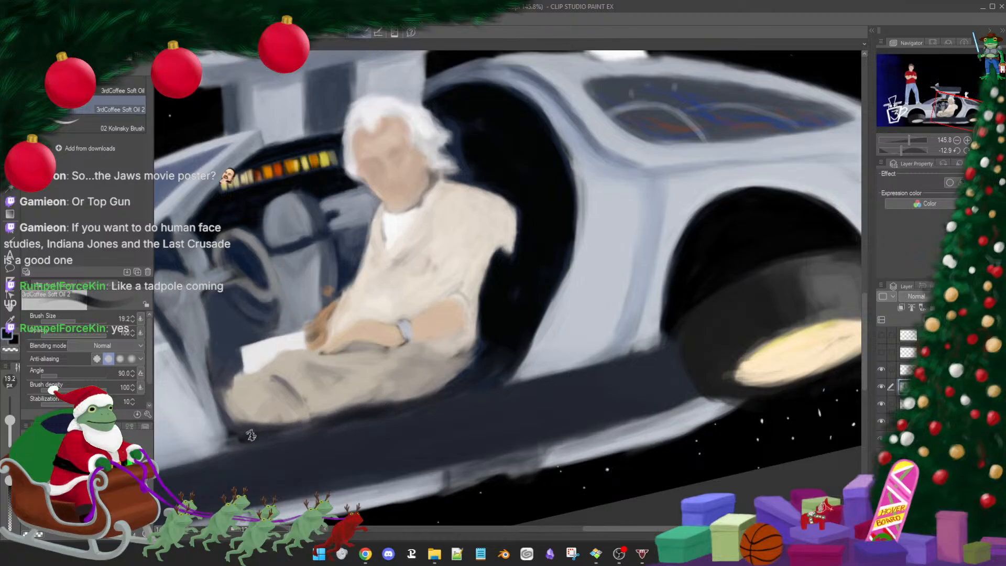
left_click(403, 430, "alt")
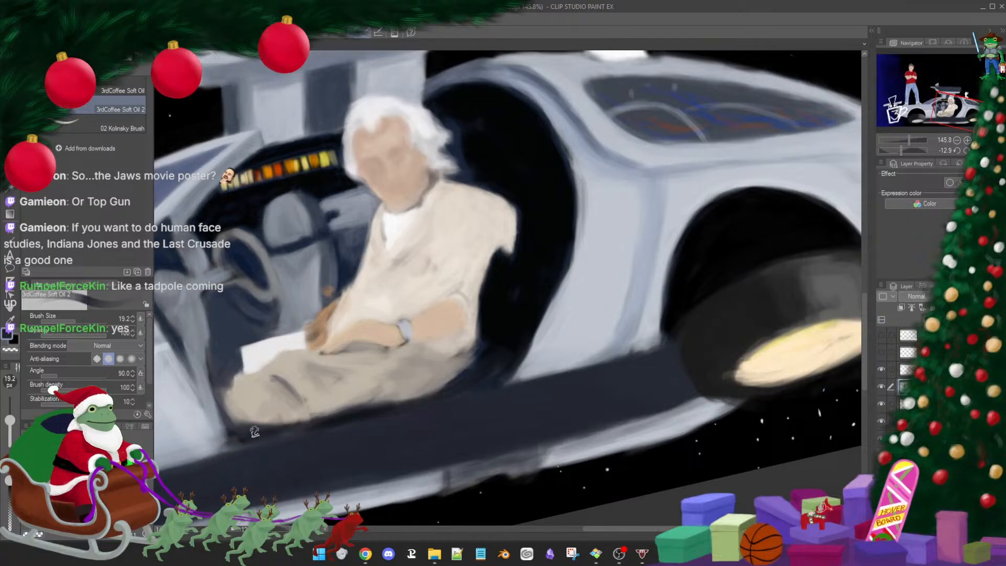
left_click_drag(379, 403, 438, 390)
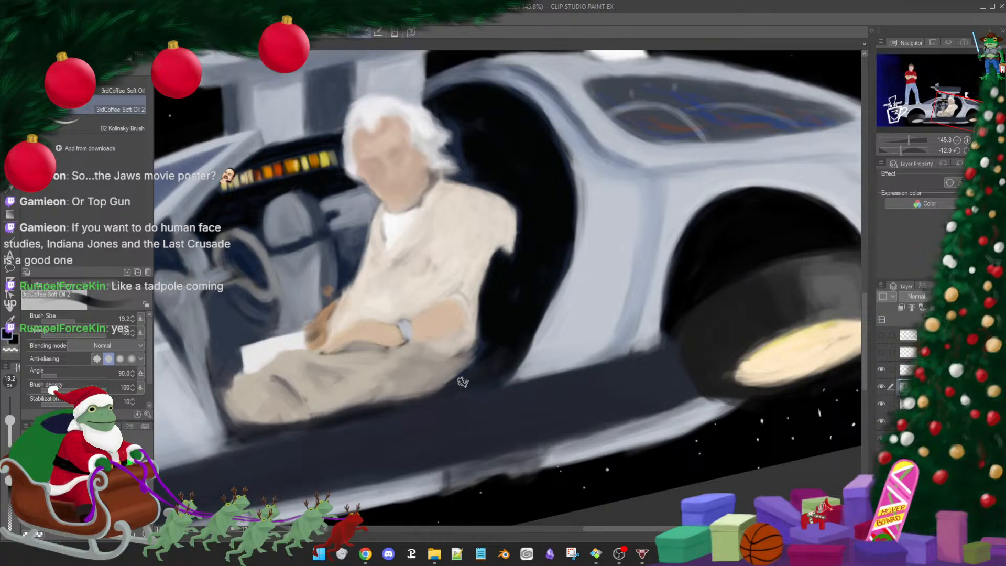
Darken the interior inside and around the steering wheel, using the brush at 7, 19.8 and 16.7 px
scroll(479, 372, "down", 3)
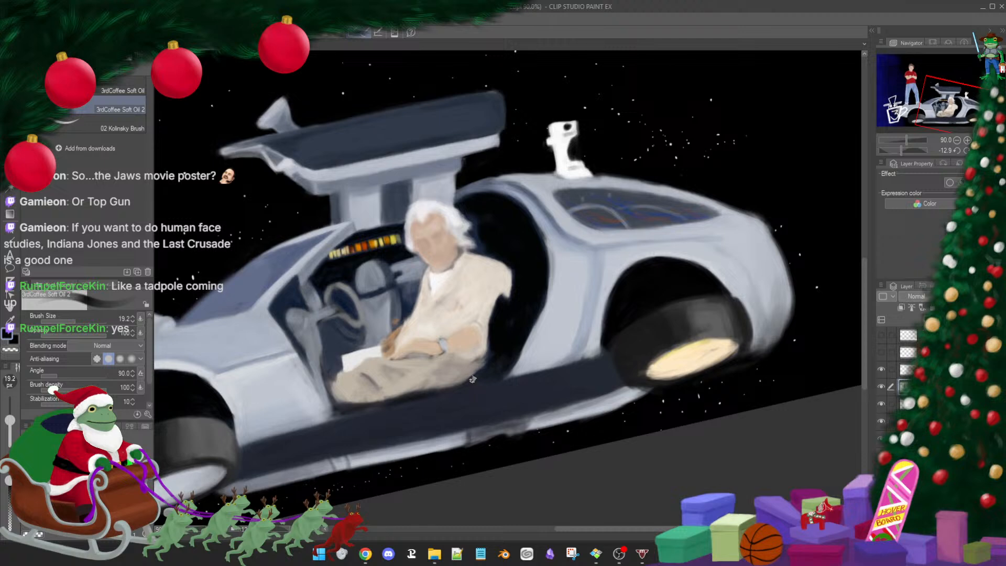
key("ctrl+@")
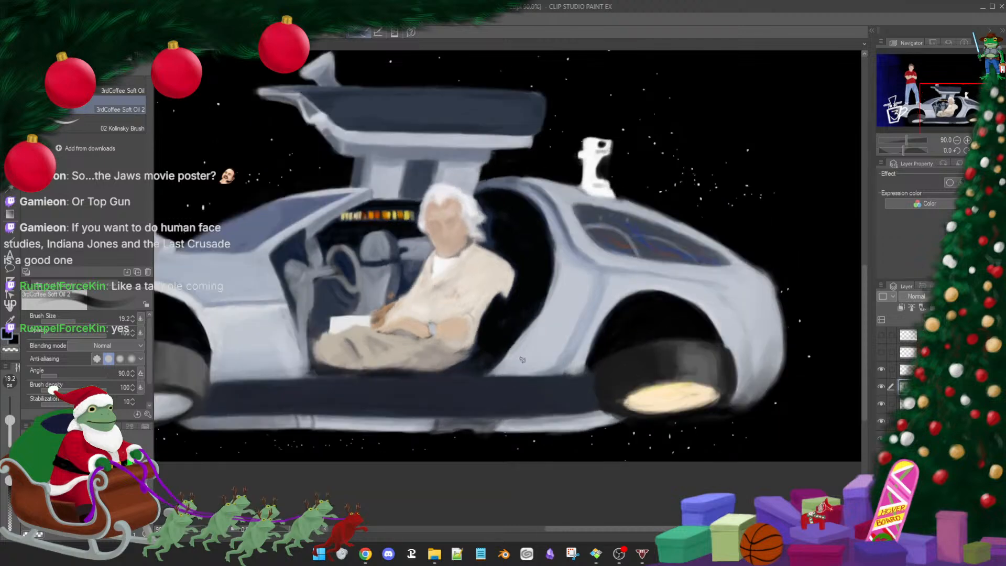
scroll(527, 350, "down", 2)
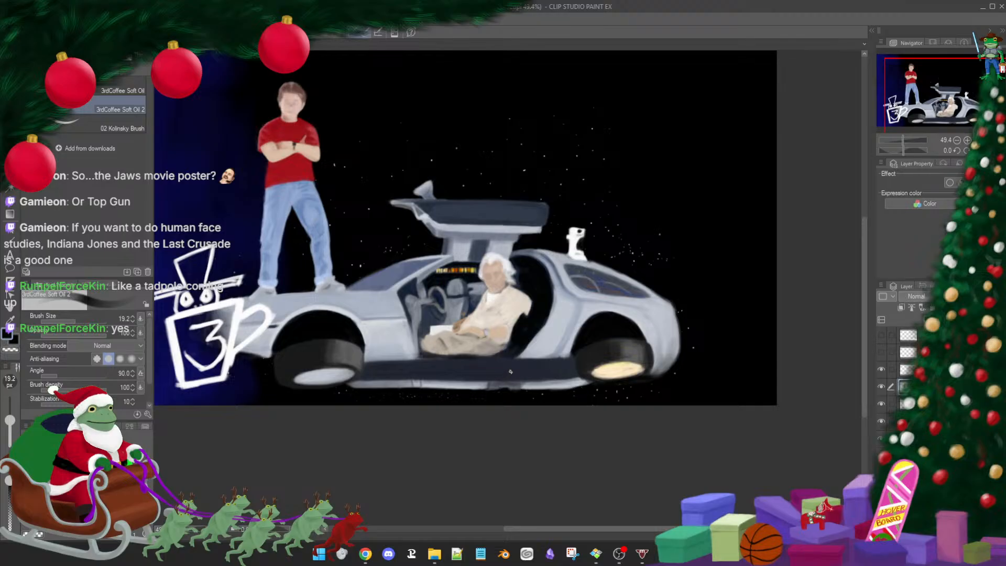
scroll(514, 374, "up", 2)
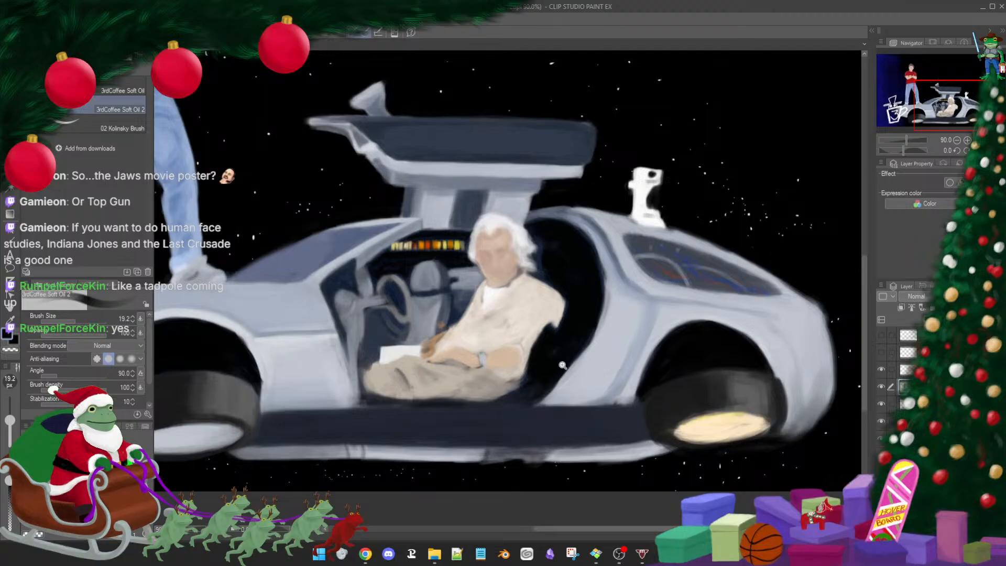
scroll(563, 365, "up", 1)
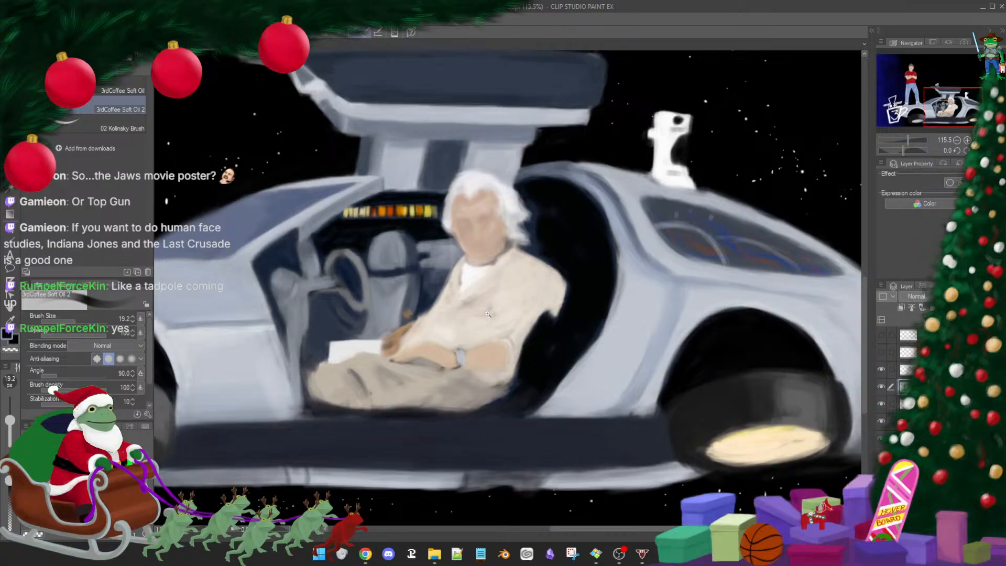
scroll(487, 317, "down", 1)
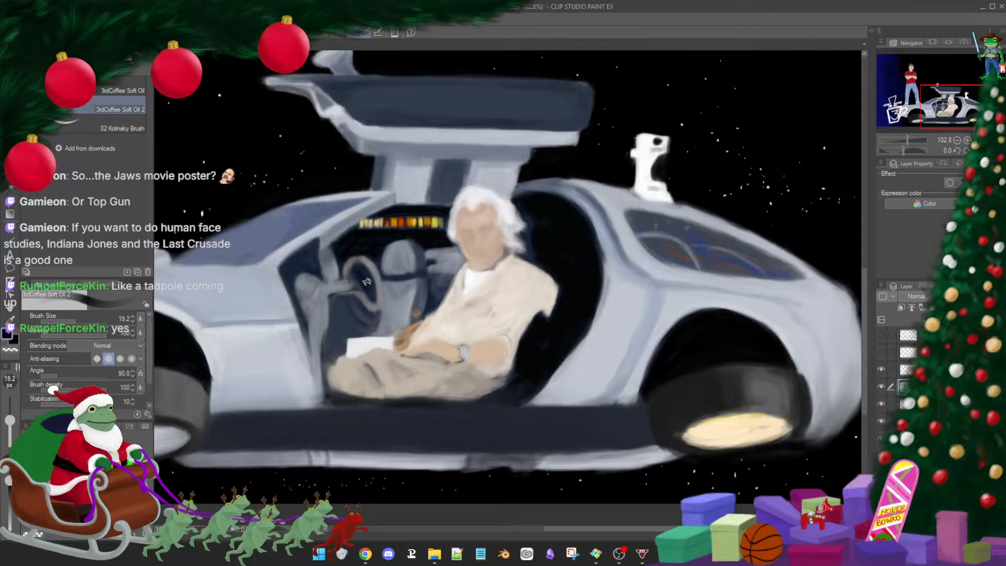
left_click_drag(365, 273, 366, 276)
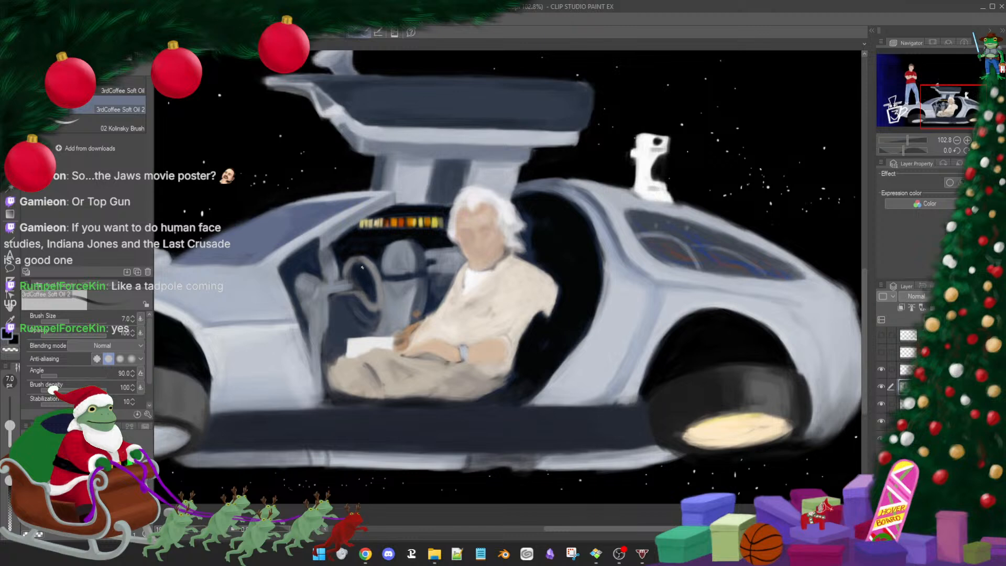
left_click_drag(357, 264, 362, 274)
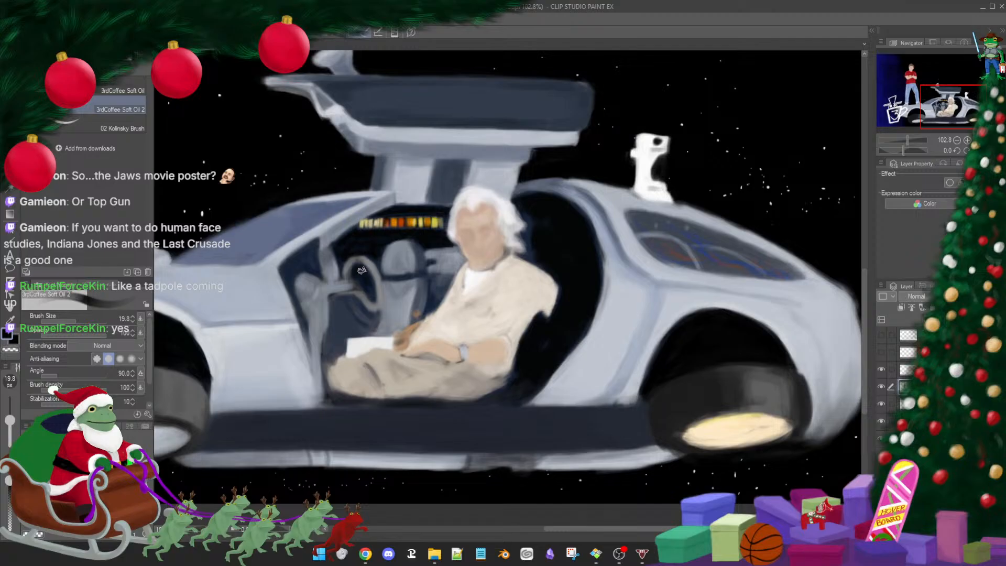
left_click_drag(358, 304, 362, 309)
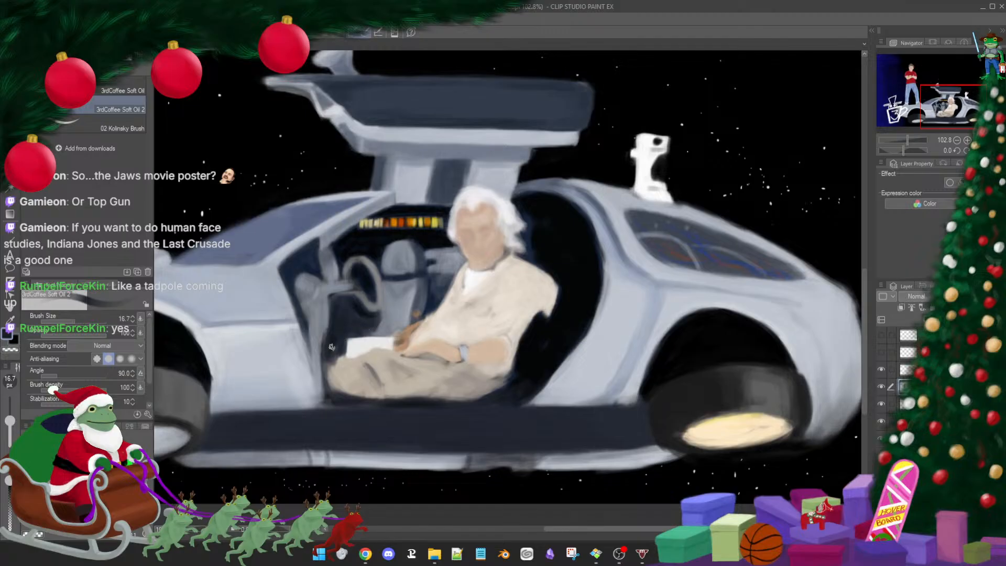
Darken the rear part of the side sill with black sampled beside the rear wheel arch, using the brush at 24.6 and 57.7 px
left_click_drag(560, 325, 430, 341)
mouse_move(507, 341)
left_mouse_down()
mouse_move(606, 304)
mouse_move(506, 356)
left_mouse_up()
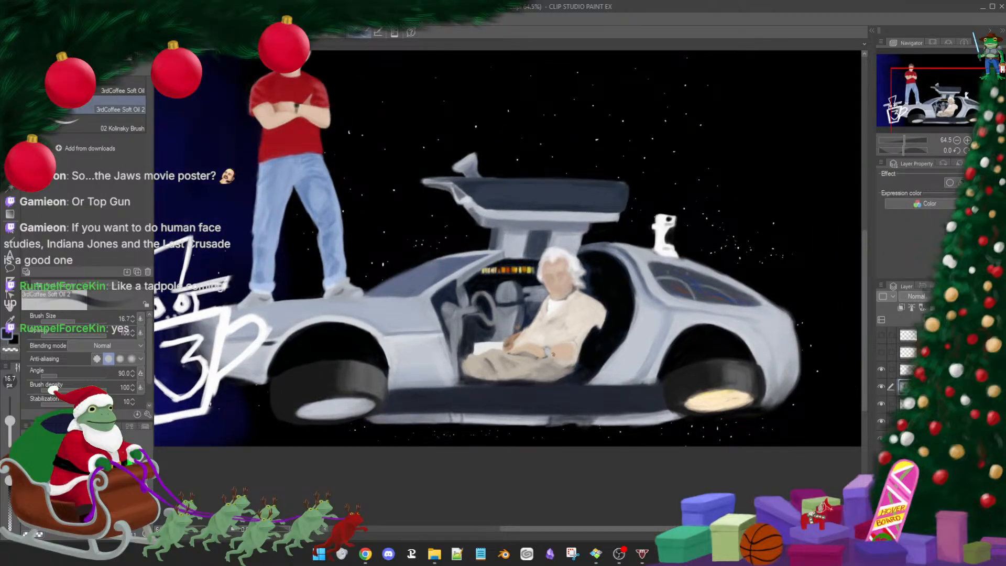
scroll(648, 396, "down", 1)
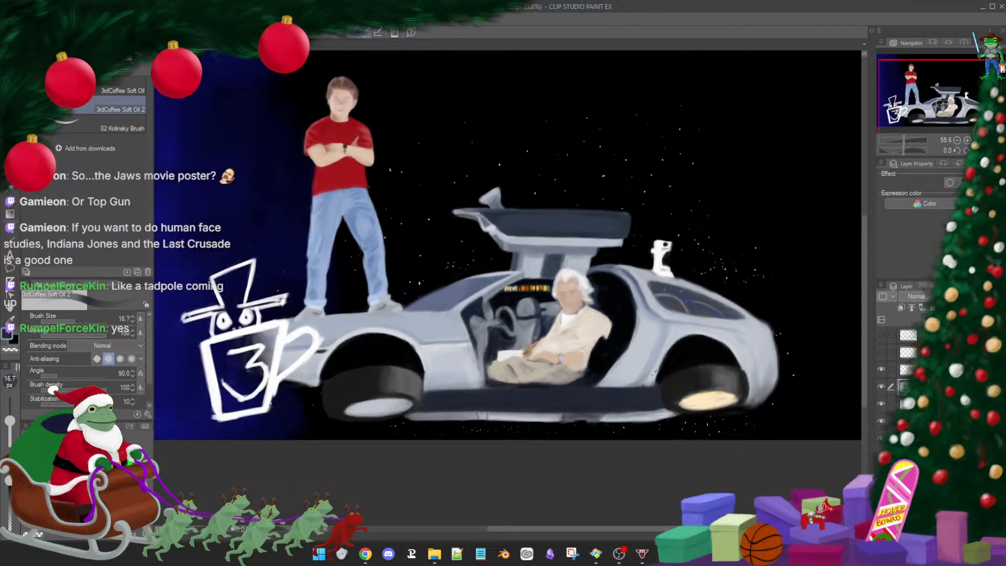
left_click(662, 373, "alt")
left_click_drag(659, 371, 659, 390)
left_click_drag(674, 360, 677, 365)
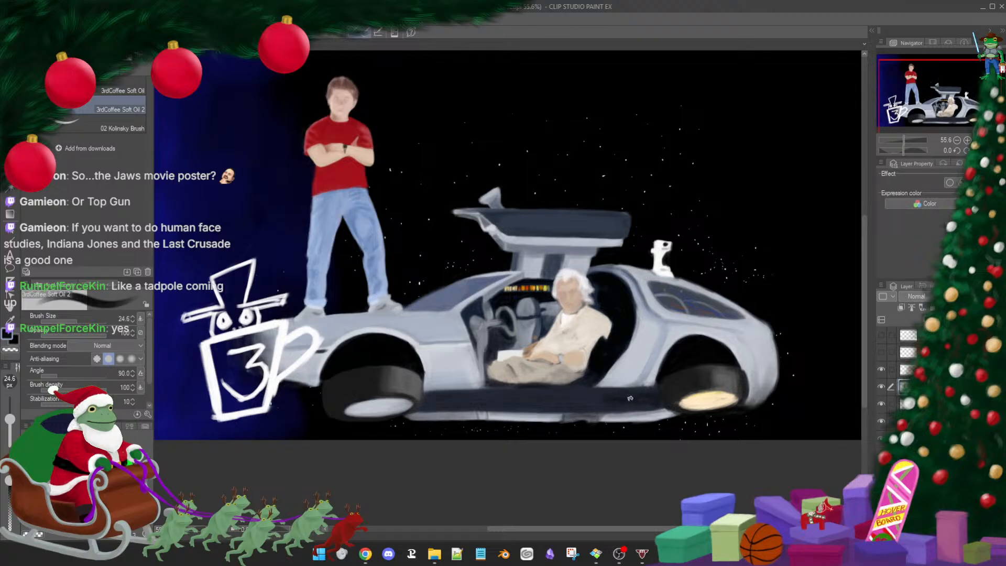
key("]")
mouse_move(646, 402)
left_mouse_down()
mouse_move(577, 403)
mouse_move(652, 398)
mouse_move(552, 400)
mouse_move(607, 377)
mouse_move(573, 381)
mouse_move(566, 407)
mouse_move(584, 398)
mouse_move(431, 408)
mouse_move(605, 401)
left_mouse_up()
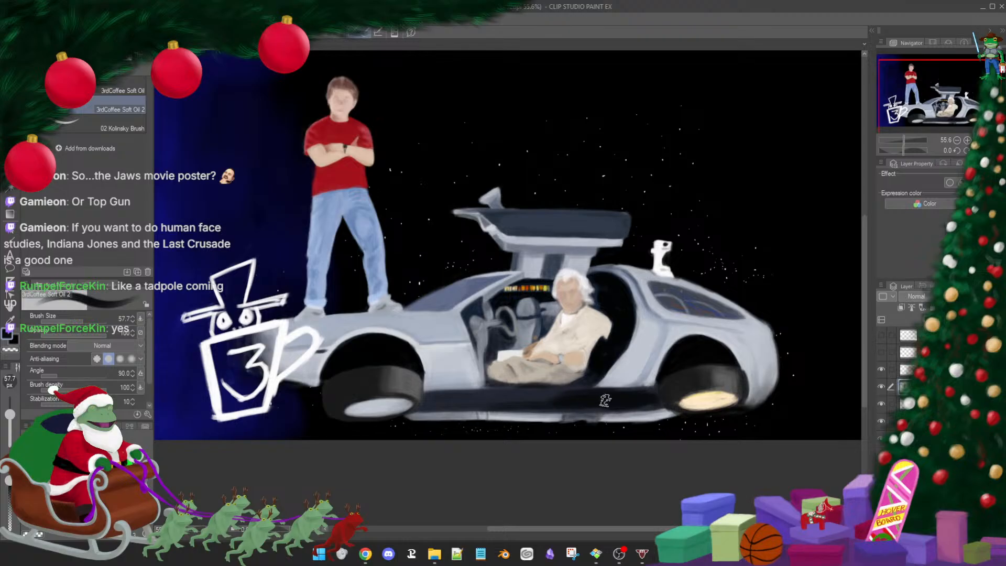
Deepen the front and middle of the side sill beneath the seated figure, using the brush at 43.6 px
key("bracketleft")
key("bracketleft")
left_click_drag(487, 409, 446, 408)
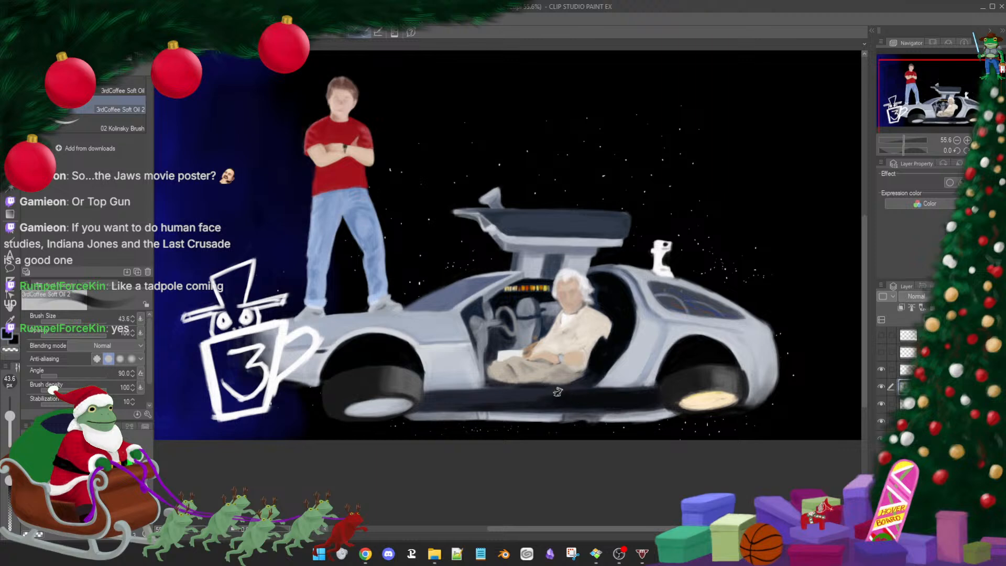
left_click_drag(555, 388, 560, 398)
Darken the glass of the rear side window around its coloured details, reducing the brush to 19.6 px
scroll(525, 402, "down", 5)
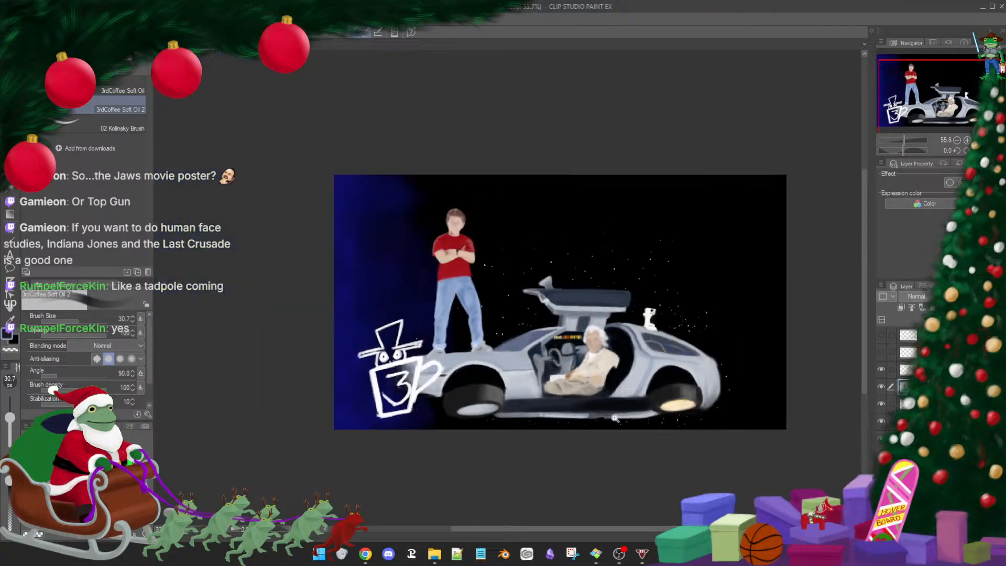
scroll(590, 423, "up", 5)
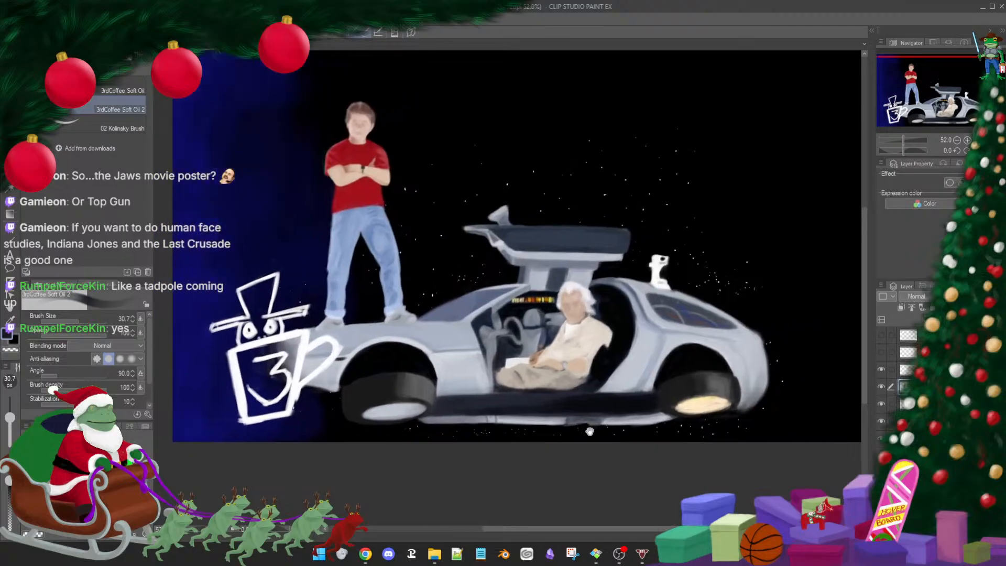
left_click_drag(633, 407, 614, 418)
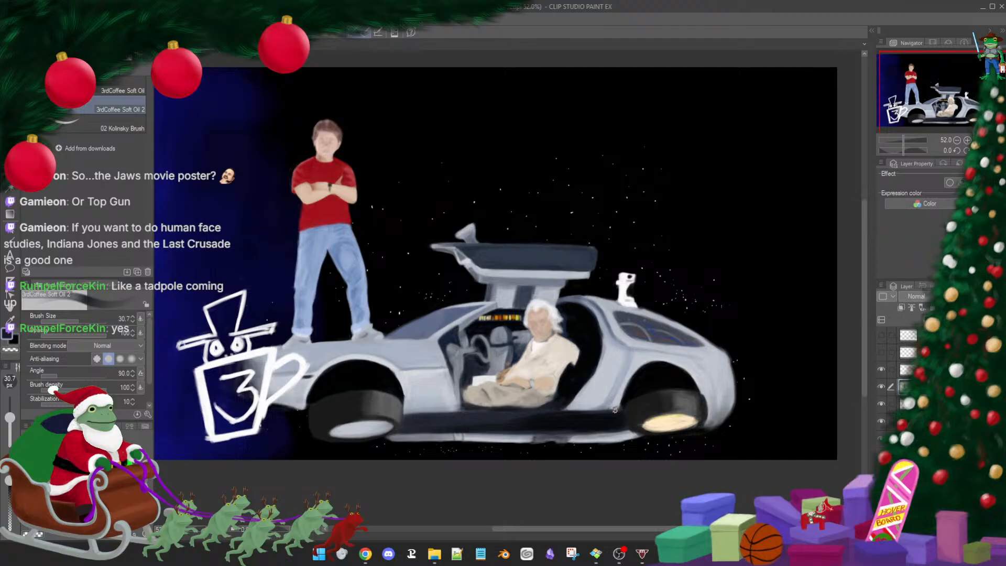
left_click_drag(616, 407, 614, 414)
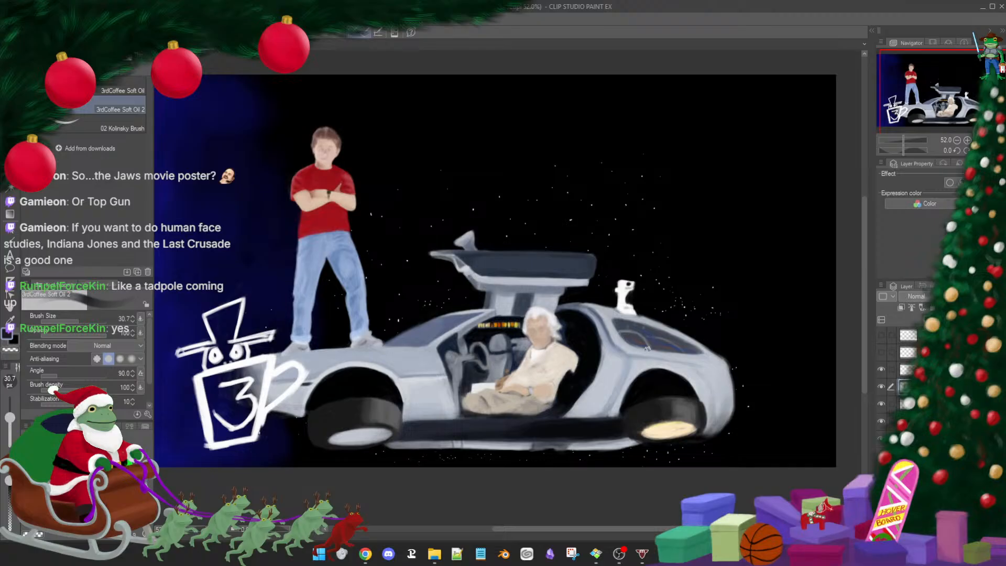
mouse_move(680, 364)
left_mouse_down()
mouse_move(709, 361)
mouse_move(714, 336)
mouse_move(702, 370)
left_mouse_up()
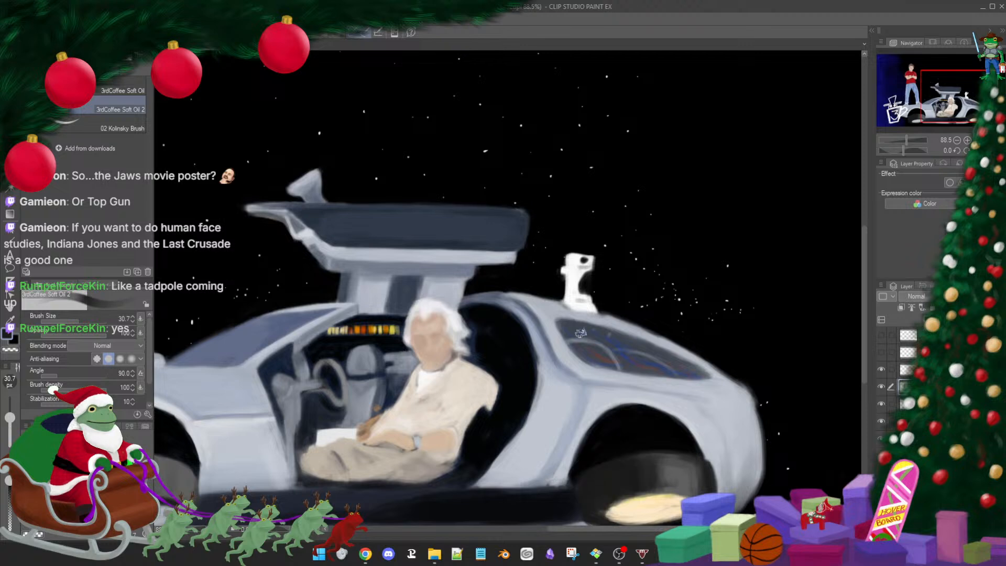
key("[")
key("[")
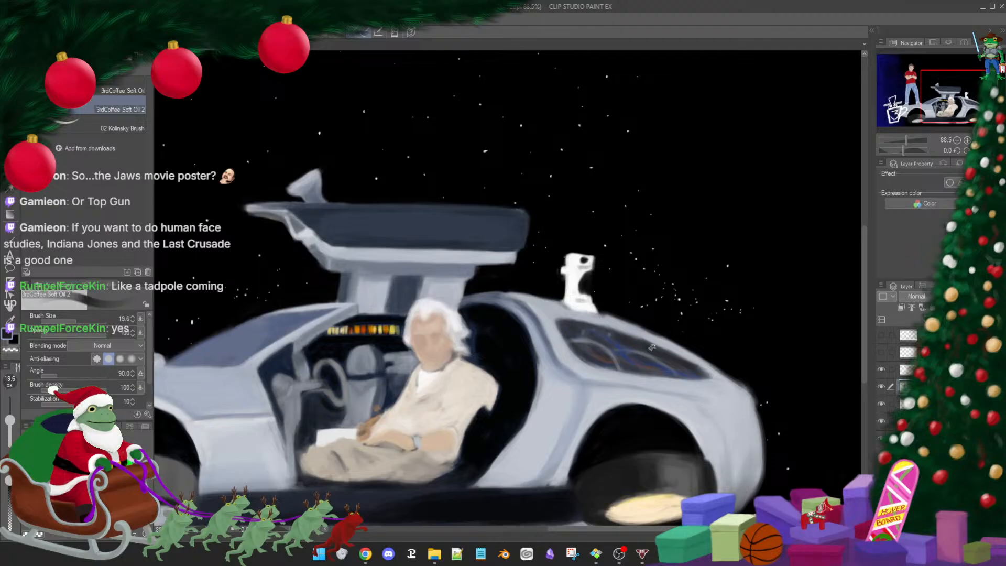
Add fine blue and light grey details inside the rear side window with sampled colours, using the brush at 9.6 px
left_click(602, 358, "alt")
left_click_drag(627, 344, 625, 344, "ctrl+alt")
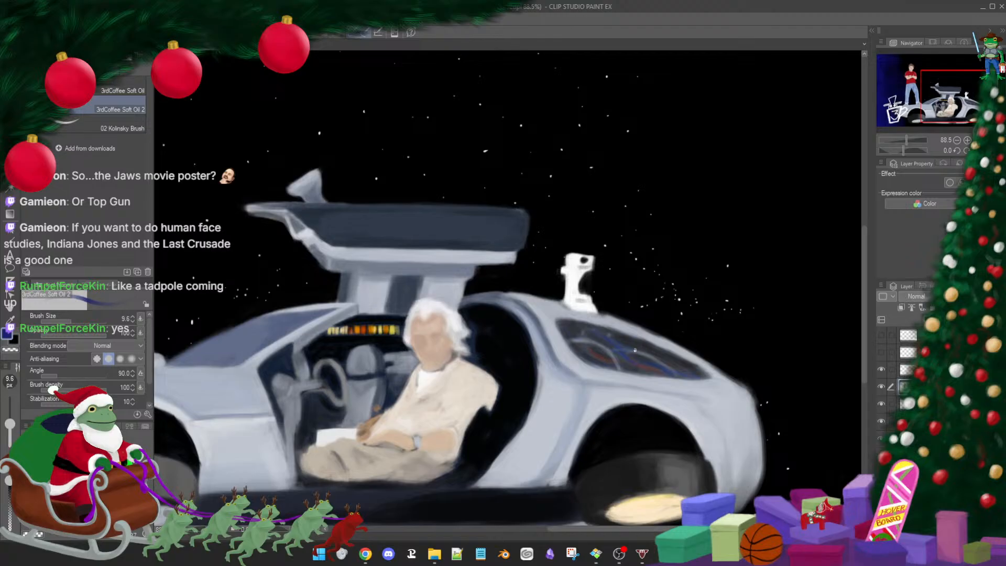
left_click(675, 346, "alt")
left_click_drag(617, 339, 644, 352)
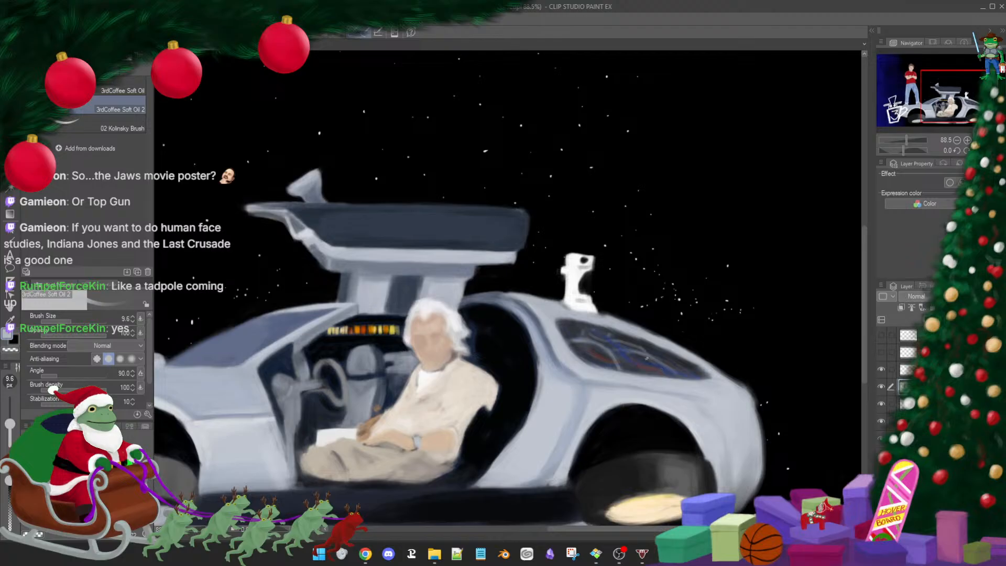
left_click(572, 331, "alt")
key("e")
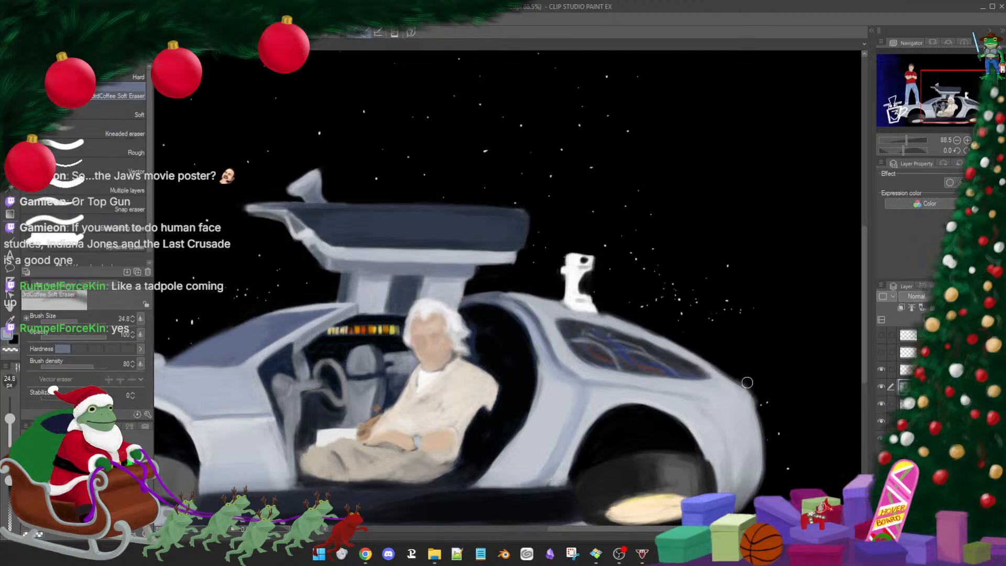
key("b")
scroll(754, 314, "down", 3)
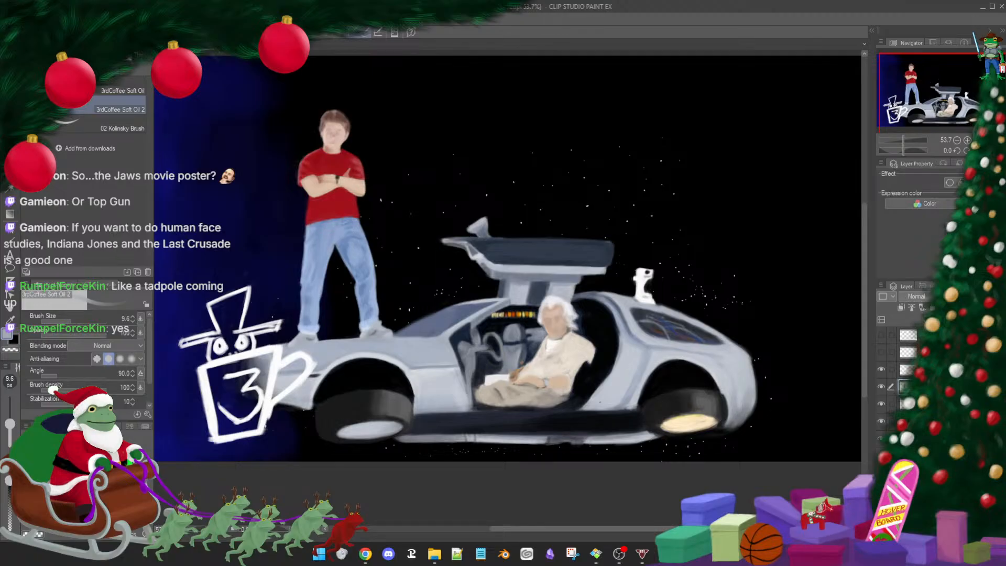
Paint a thin red cable down the body panel ahead of the rear wheel arch and across the side sill, using the brush at 9.6 px
scroll(494, 358, "up", 3)
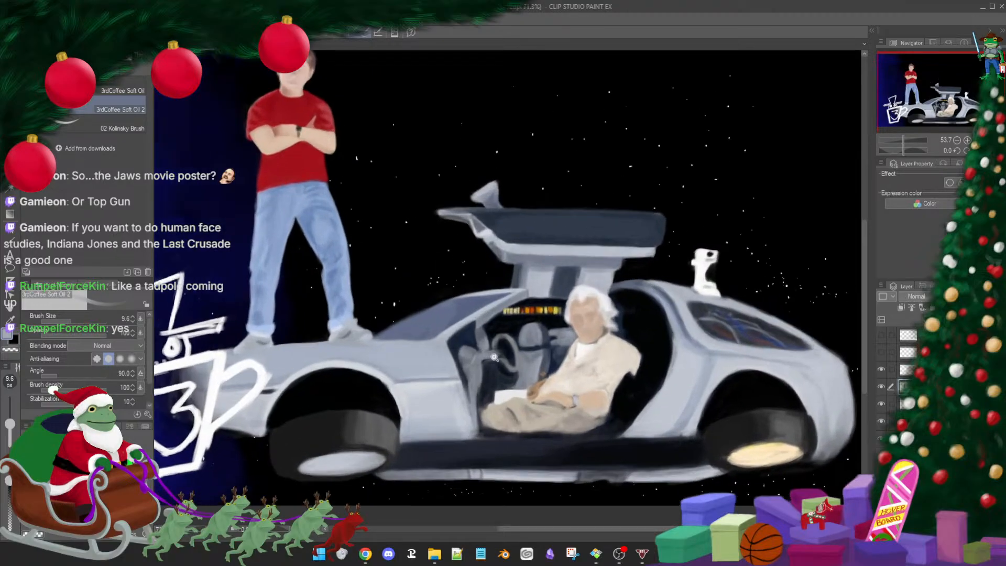
scroll(493, 357, "up", 2)
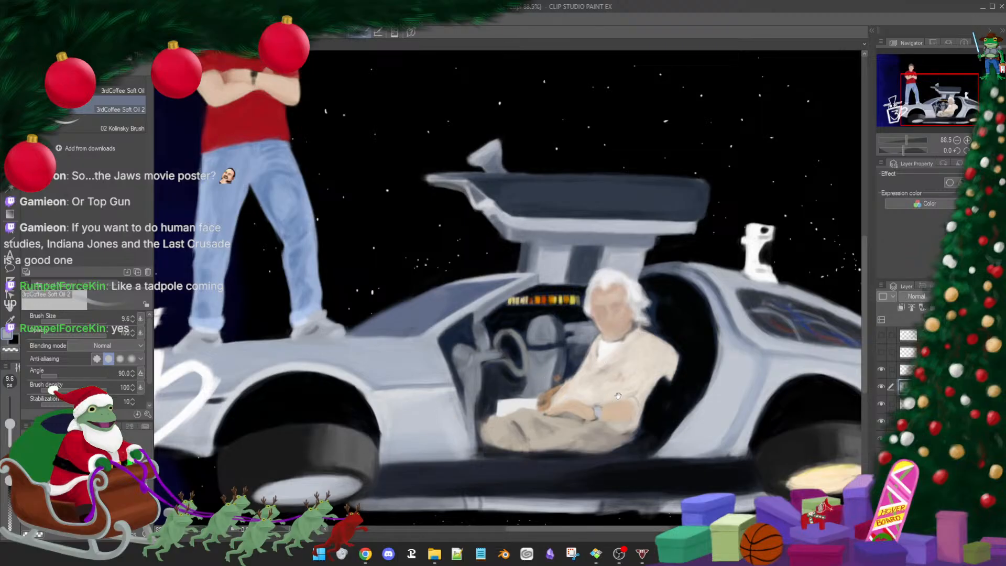
left_click_drag(644, 375, 480, 365)
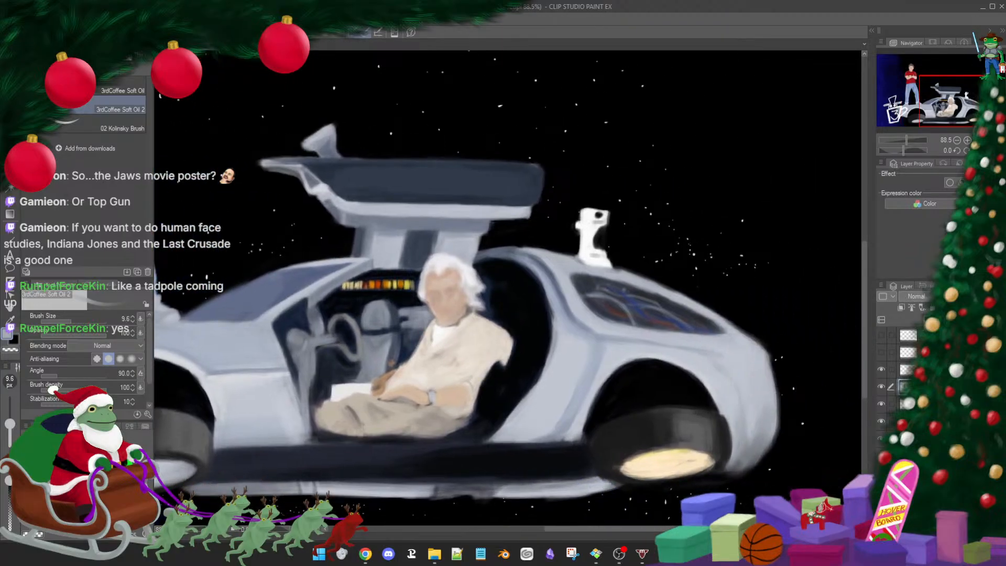
left_click(105, 479)
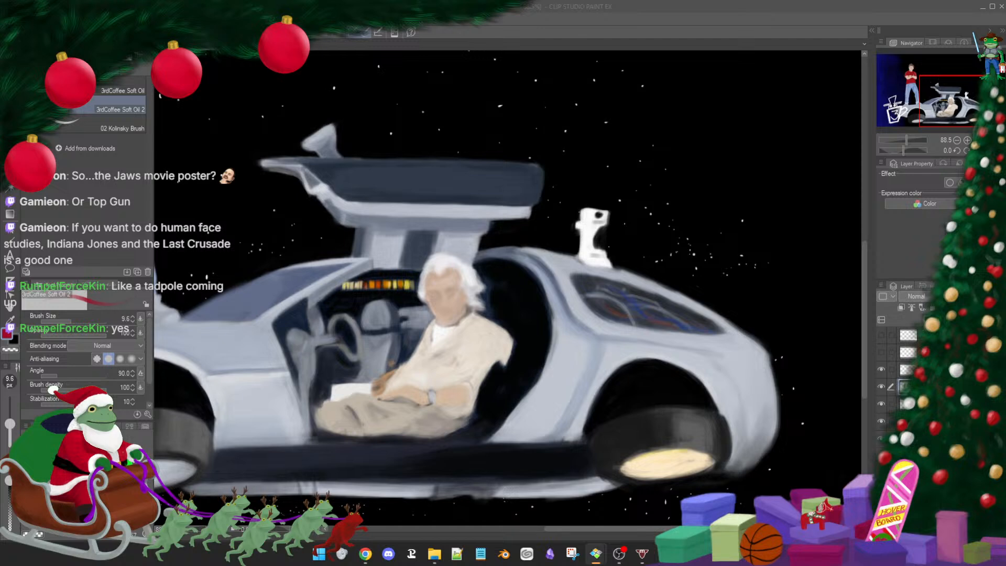
left_click(712, 48)
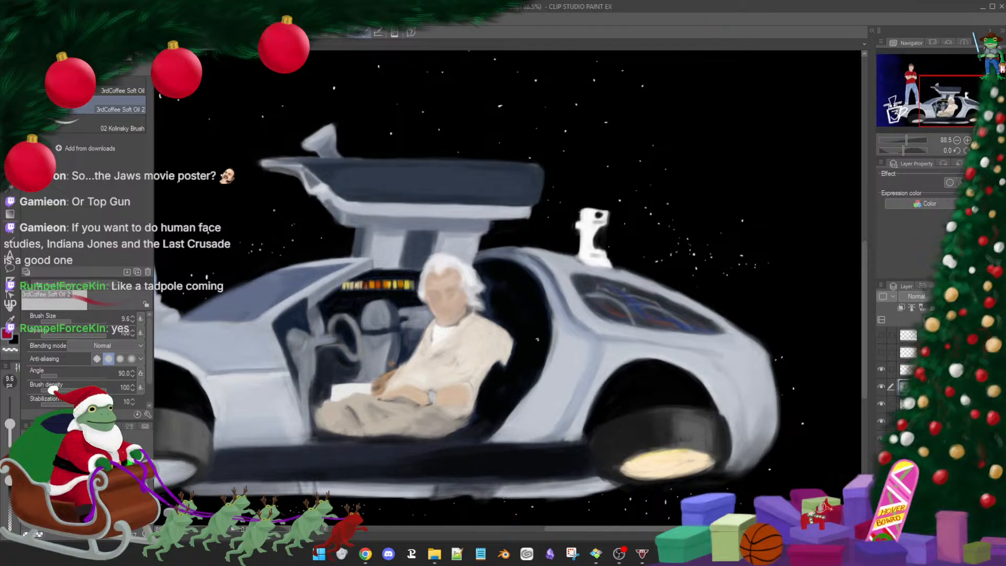
left_click_drag(538, 348, 580, 330)
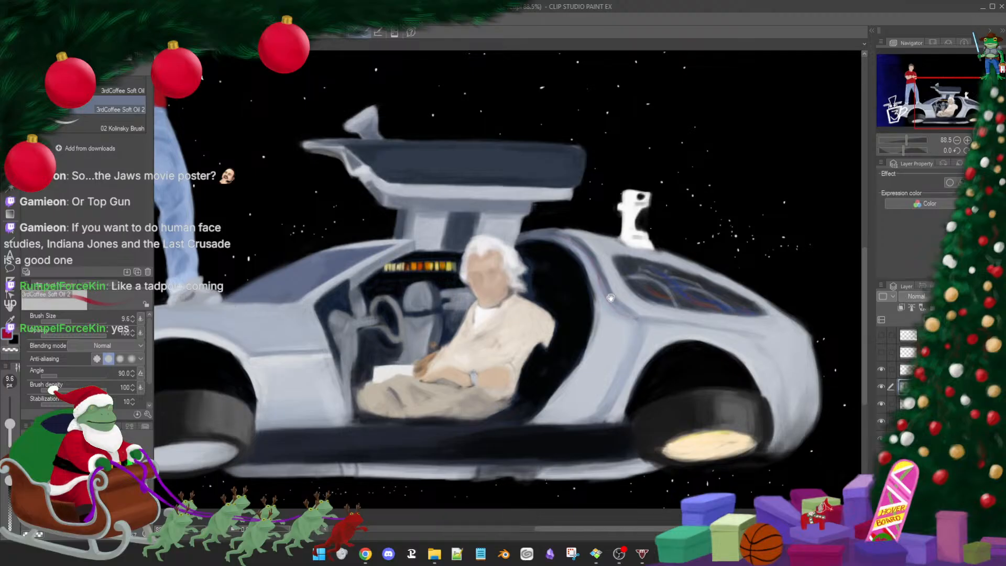
left_click_drag(635, 318, 648, 320)
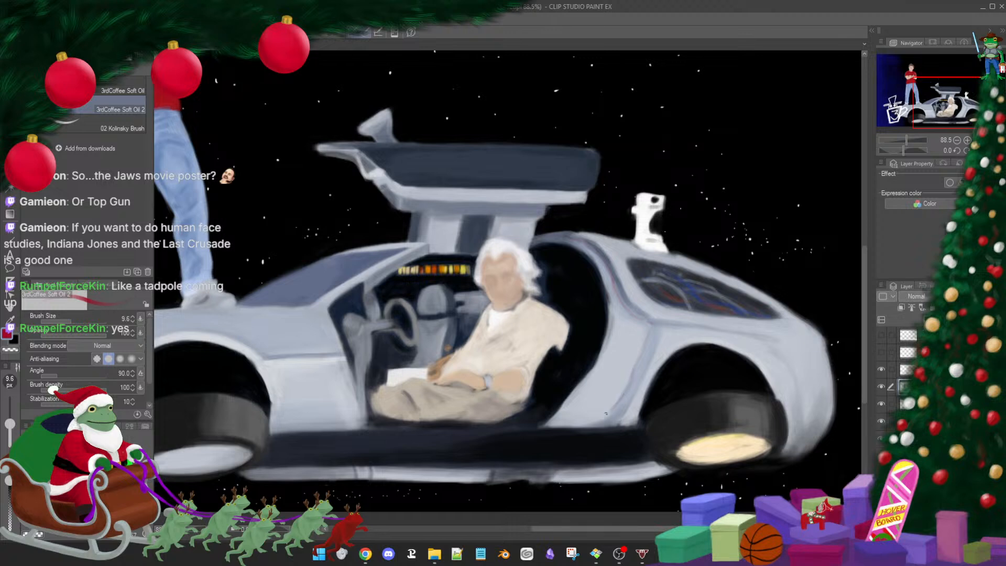
left_click_drag(613, 404, 595, 430)
left_click_drag(584, 443, 567, 460)
left_click_drag(649, 330, 614, 406)
left_click_drag(651, 331, 616, 405)
left_click_drag(638, 363, 591, 439)
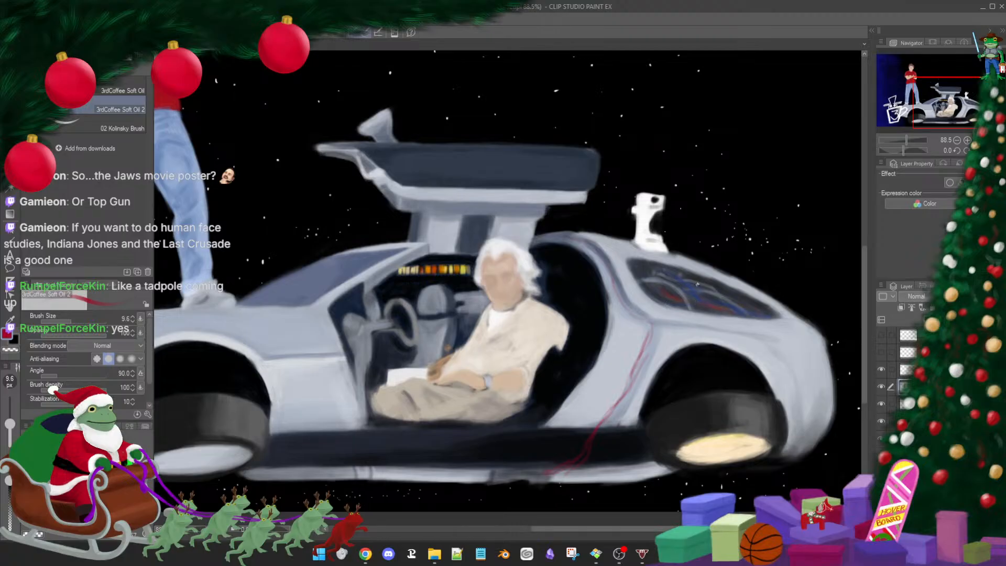
Paint a matching thin red cable around the front wheel arch, running forward along the fender towards the car's nose
left_click_drag(412, 345, 600, 341)
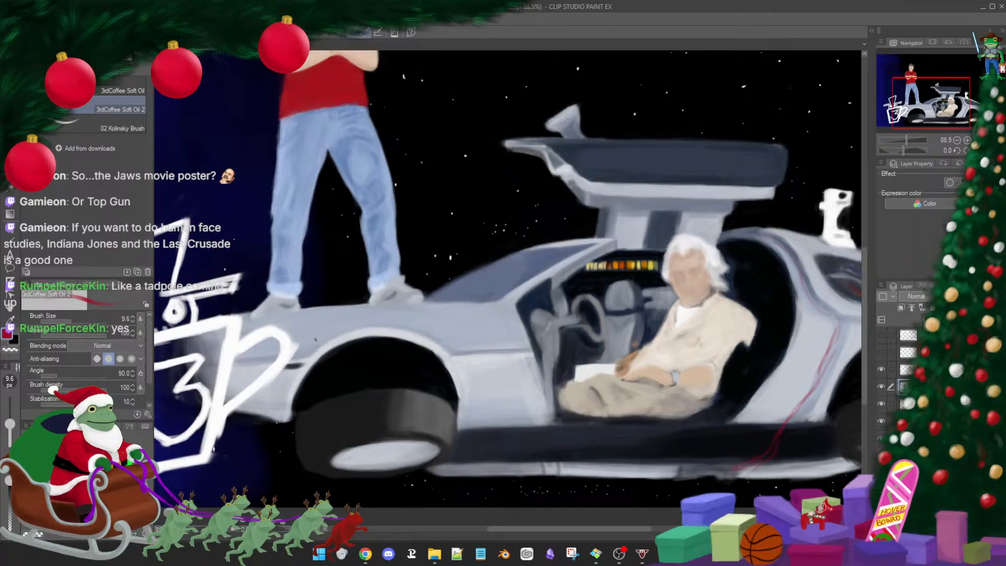
left_click_drag(336, 329, 420, 326)
left_click_drag(433, 478, 644, 438)
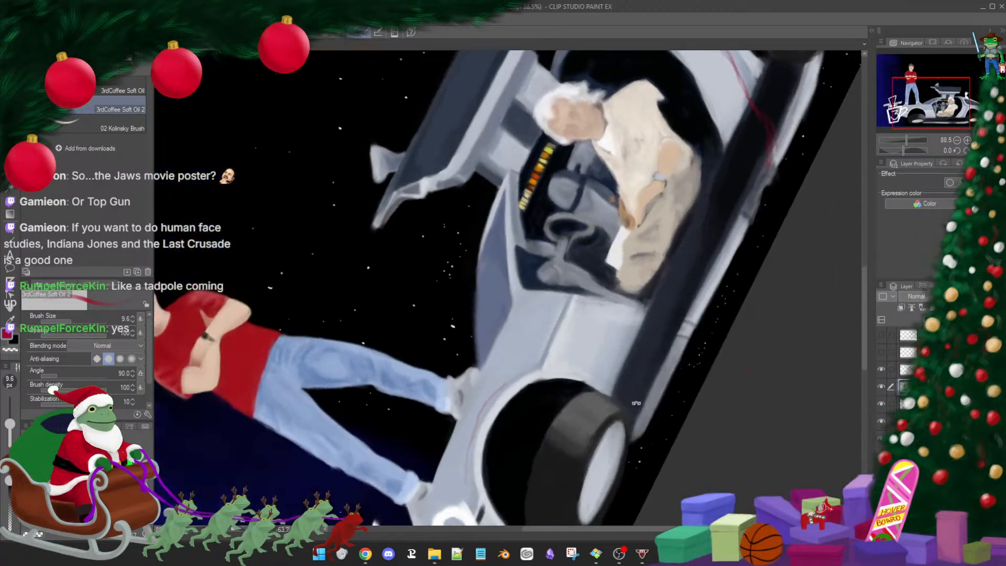
left_click_drag(475, 413, 521, 373)
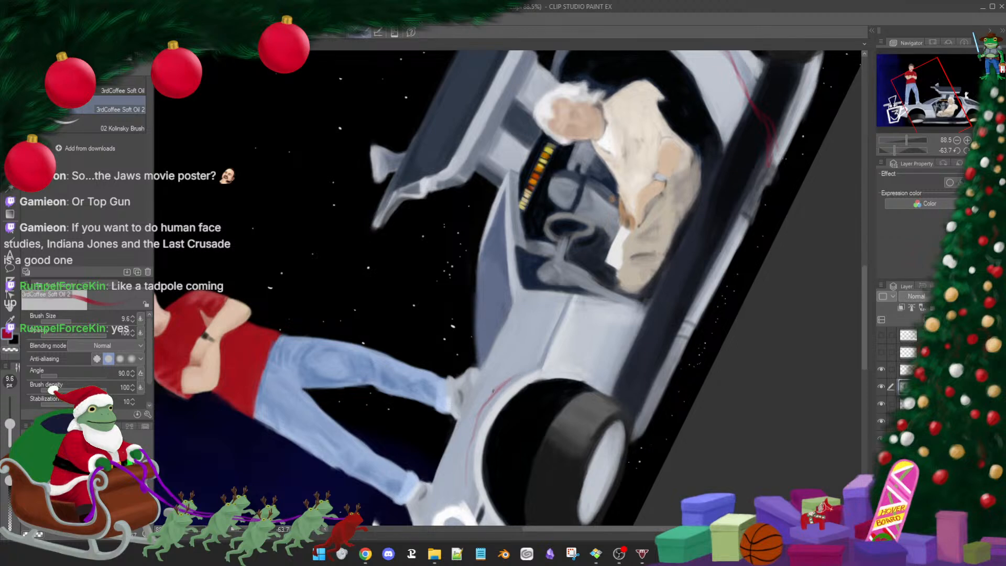
mouse_move(514, 375)
left_mouse_down()
mouse_move(563, 363)
mouse_move(552, 364)
mouse_move(615, 391)
left_mouse_up()
mouse_move(573, 366)
left_mouse_down()
mouse_move(602, 384)
mouse_move(554, 364)
left_mouse_up()
mouse_move(496, 388)
left_mouse_down()
mouse_move(477, 416)
mouse_move(468, 461)
mouse_move(482, 357)
left_mouse_up()
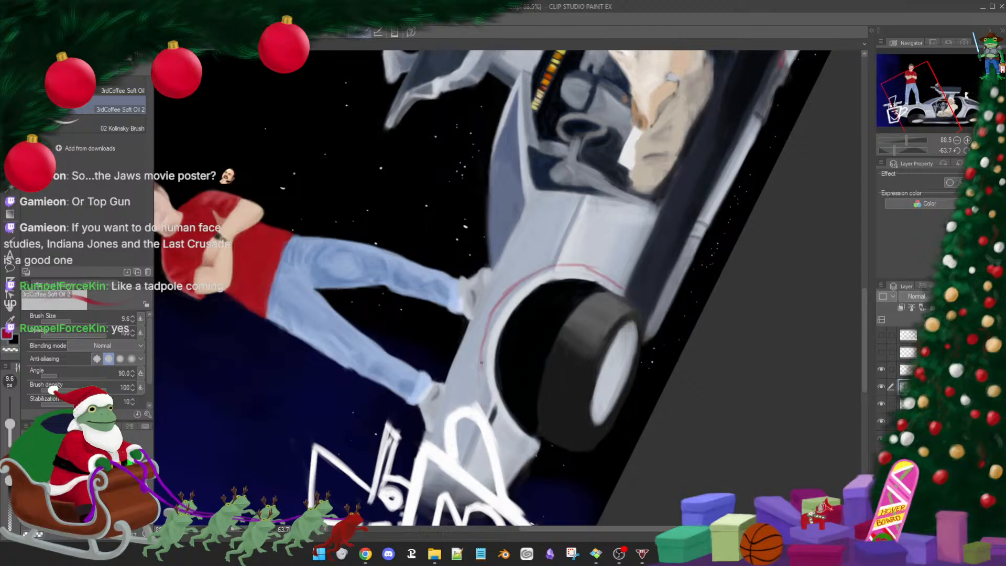
left_click_drag(480, 361, 480, 387)
mouse_move(484, 343)
left_mouse_down()
mouse_move(479, 385)
mouse_move(459, 400)
left_mouse_up()
mouse_move(645, 396)
left_mouse_down()
mouse_move(516, 406)
mouse_move(388, 312)
mouse_move(389, 298)
left_mouse_up()
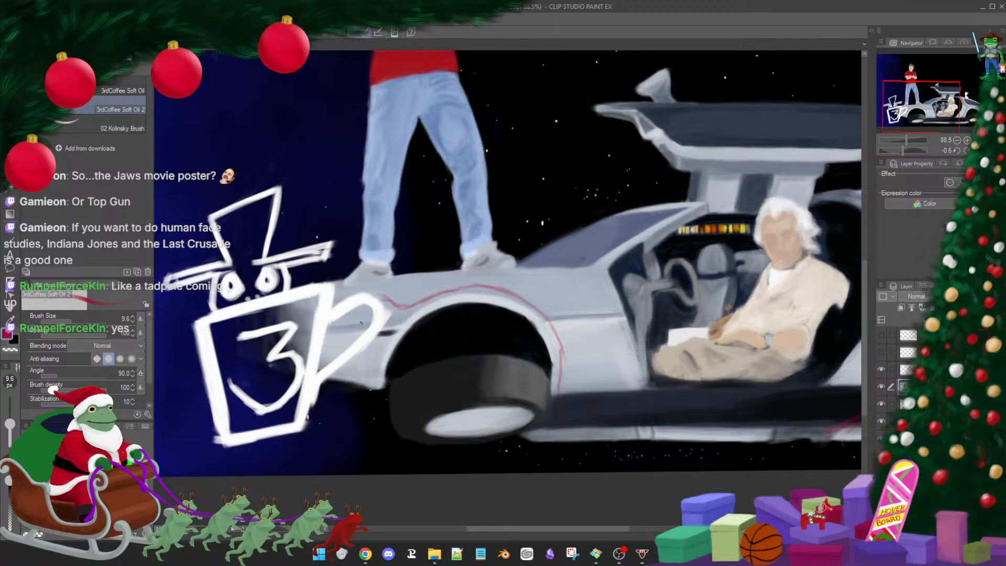
mouse_move(379, 298)
left_mouse_down()
mouse_move(365, 320)
mouse_move(375, 295)
left_mouse_up()
left_click_drag(327, 324, 330, 312)
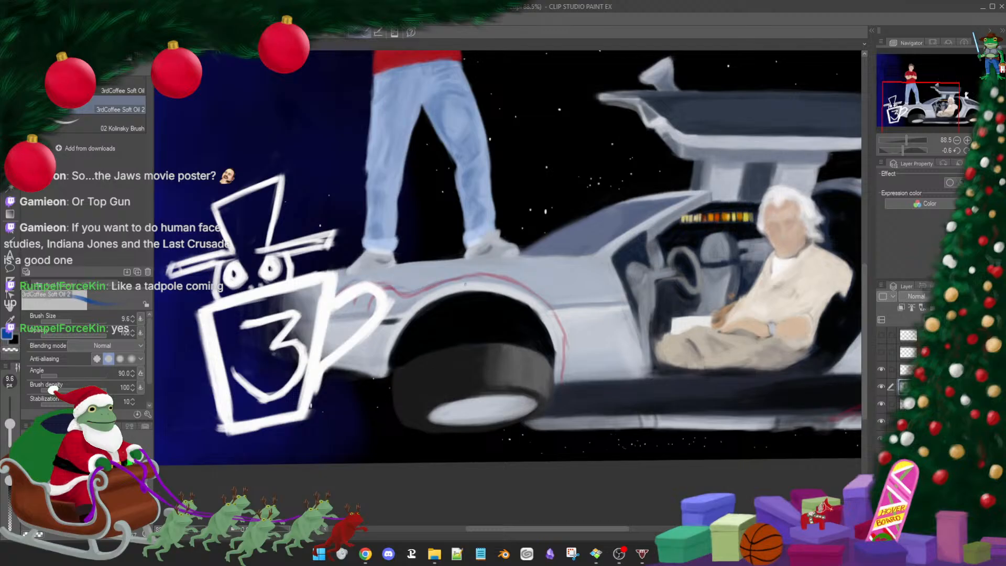
Add a thin dark blue strand alongside the red cable around the front wheel arch
mouse_move(404, 285)
left_mouse_down()
mouse_move(519, 280)
mouse_move(496, 283)
mouse_move(549, 310)
mouse_move(565, 338)
mouse_move(564, 375)
left_mouse_up()
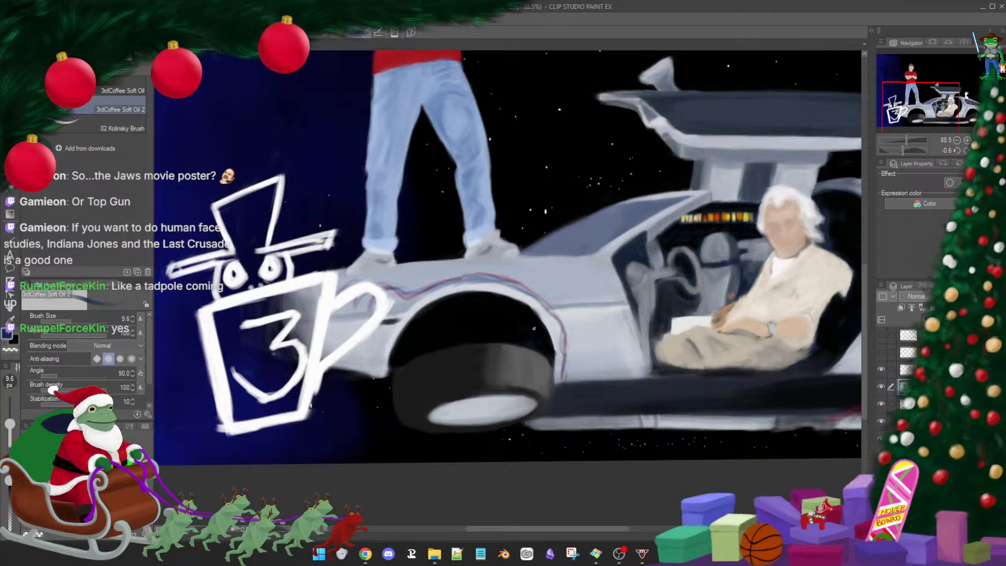
scroll(601, 354, "down", 5)
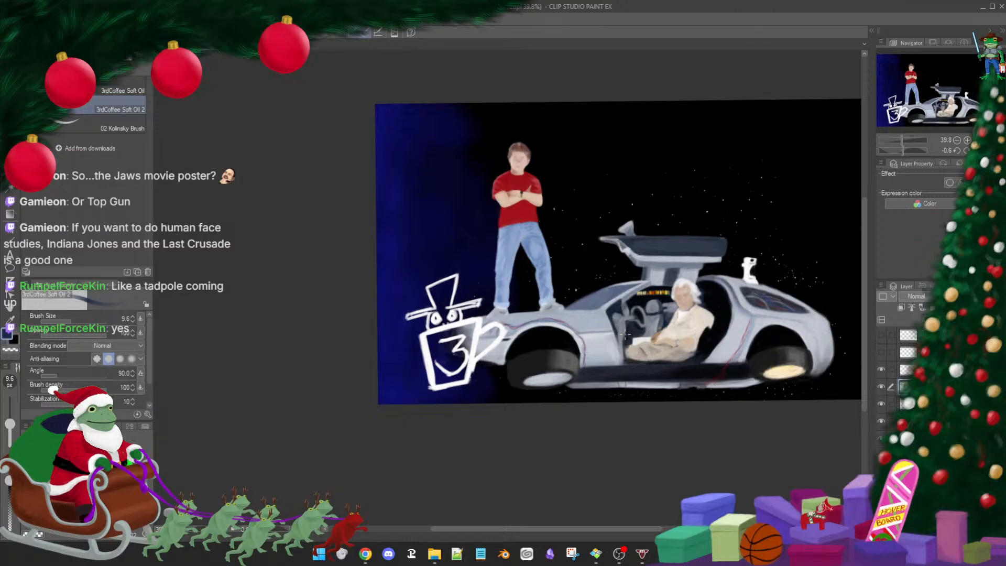
scroll(625, 336, "up", 3)
scroll(678, 328, "up", 2)
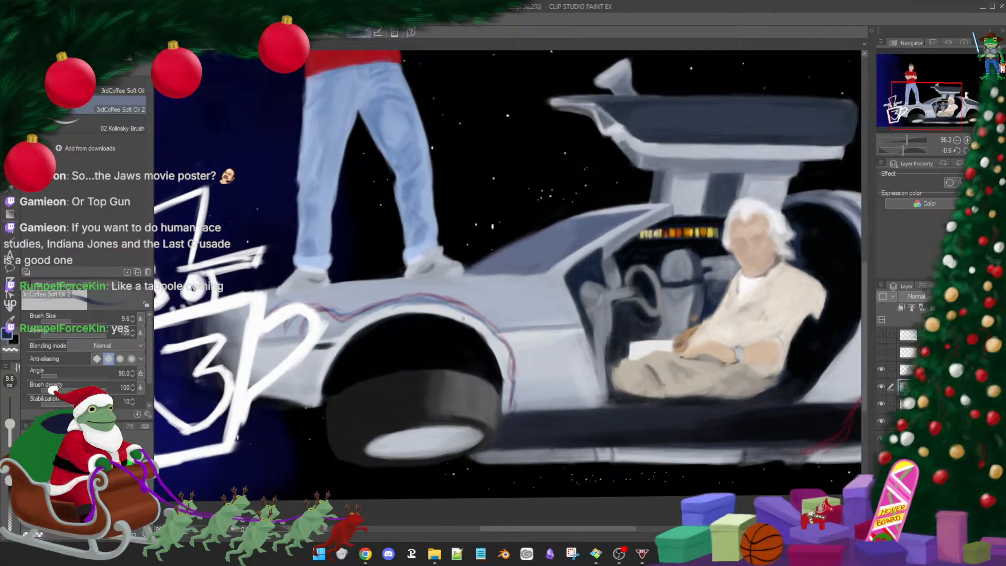
Paint a sampled blue strand along the rear panel's red cable and extend the front cable's blue strand down across the side sill
left_click_drag(631, 309, 389, 335)
left_click(731, 286, "alt")
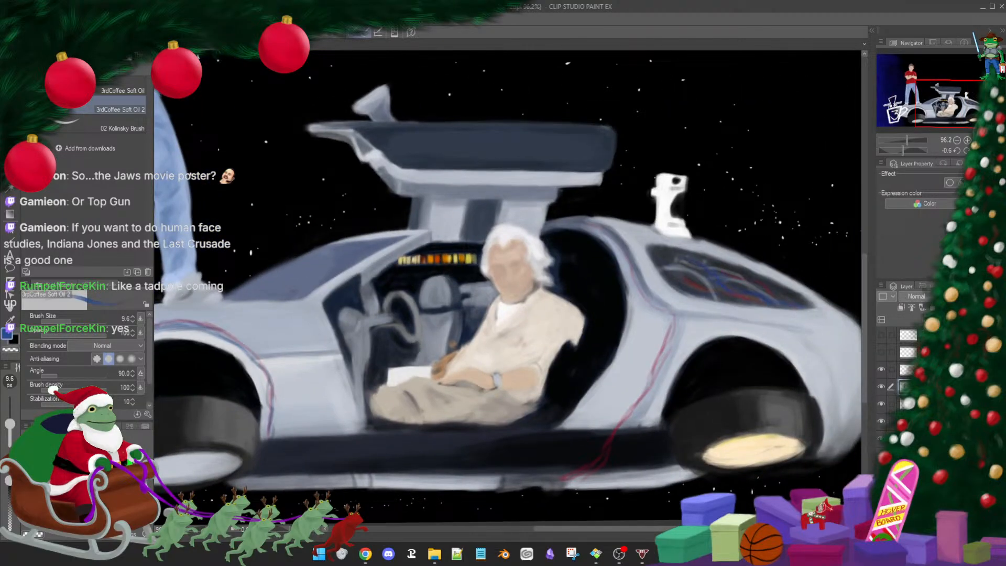
left_click_drag(672, 321, 626, 414)
left_click_drag(626, 414, 587, 474)
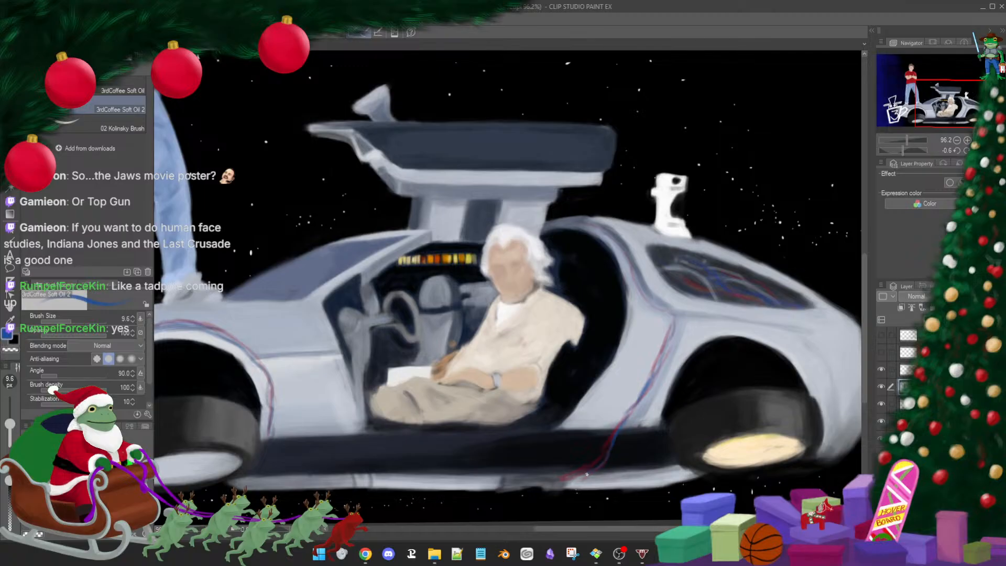
left_click_drag(652, 380, 664, 340)
mouse_move(267, 395)
left_mouse_down()
mouse_move(274, 453)
mouse_move(285, 461)
left_mouse_up()
left_click_drag(324, 384, 481, 361)
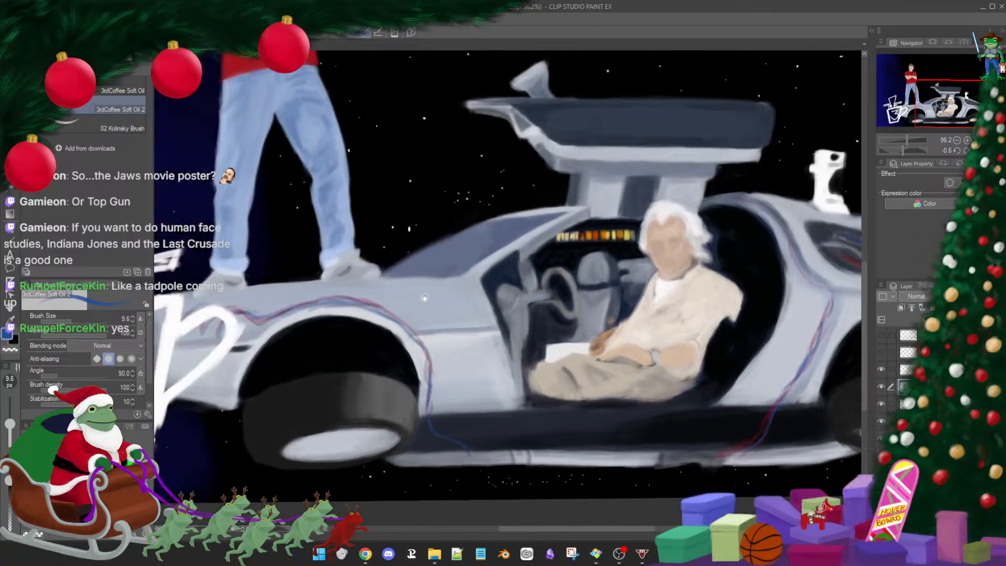
Add fine muted purple and light grey strands to the front and rear cables with sampled colours, using the brush at 9.6 px
left_click(358, 299, "alt")
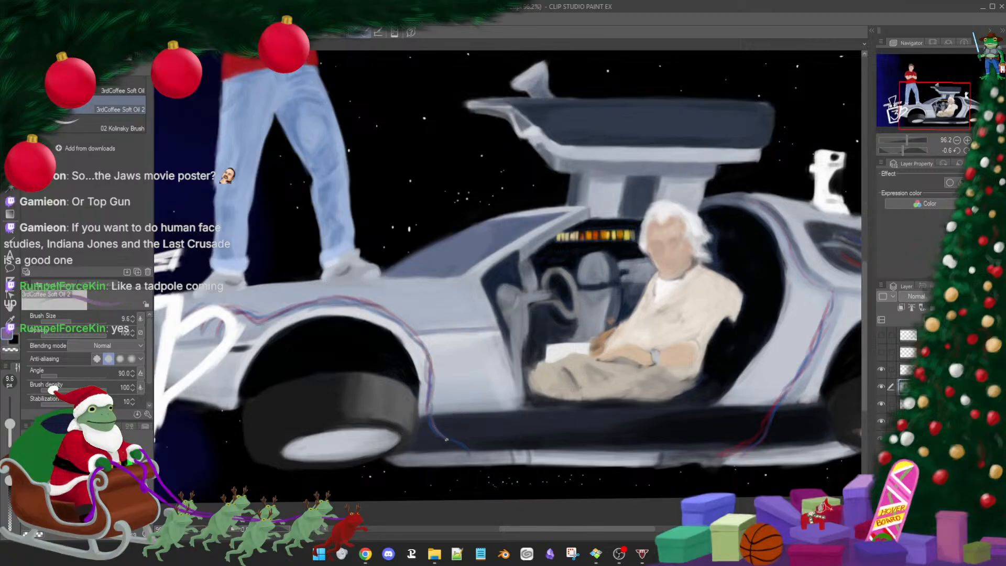
left_click_drag(444, 378, 499, 393)
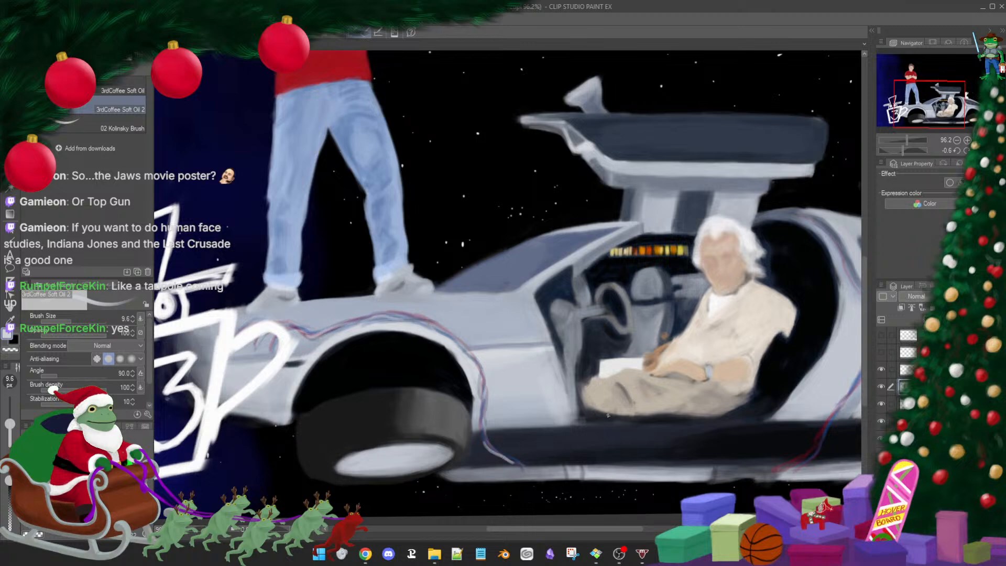
left_click_drag(681, 367, 448, 382)
mouse_move(655, 333)
left_mouse_down()
mouse_move(583, 469)
mouse_move(535, 495)
left_mouse_up()
mouse_move(530, 412)
left_mouse_down()
mouse_move(572, 414)
mouse_move(638, 393)
left_mouse_up()
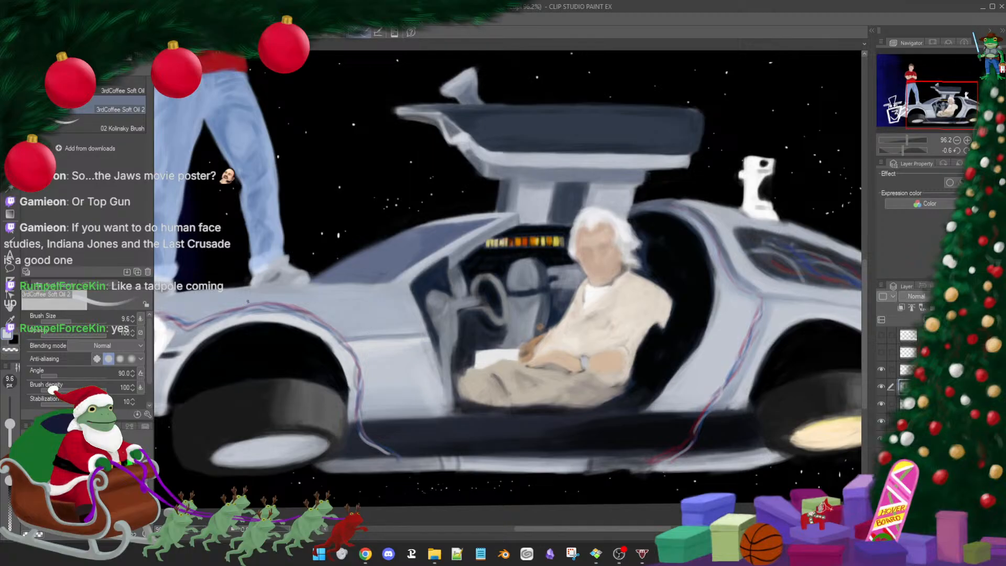
Paint small dark clips across the front and rear cables with a colour sampled from the front tyre, using the brush at 14.2 px
key("]")
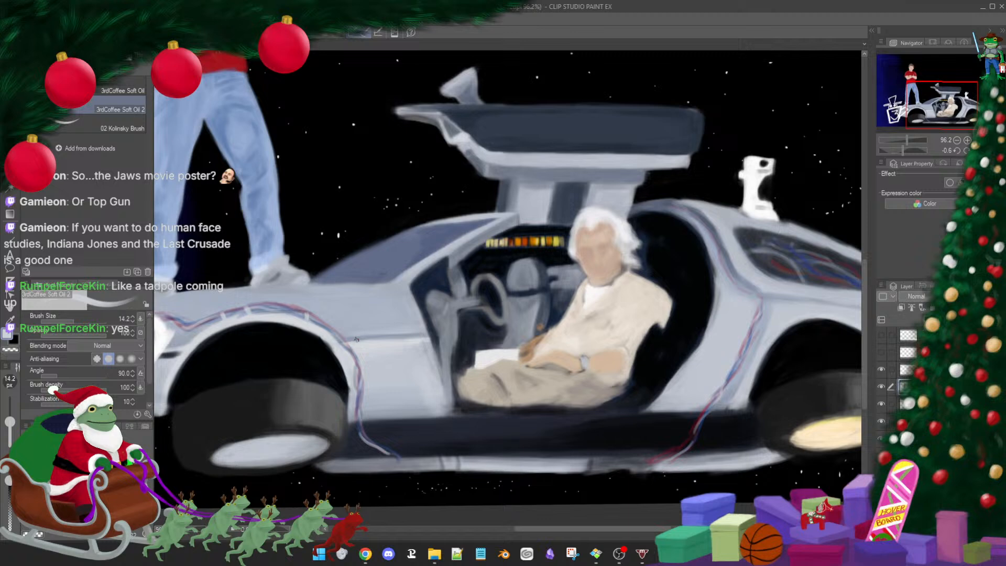
left_click(234, 348, "alt")
left_click(263, 412, "alt")
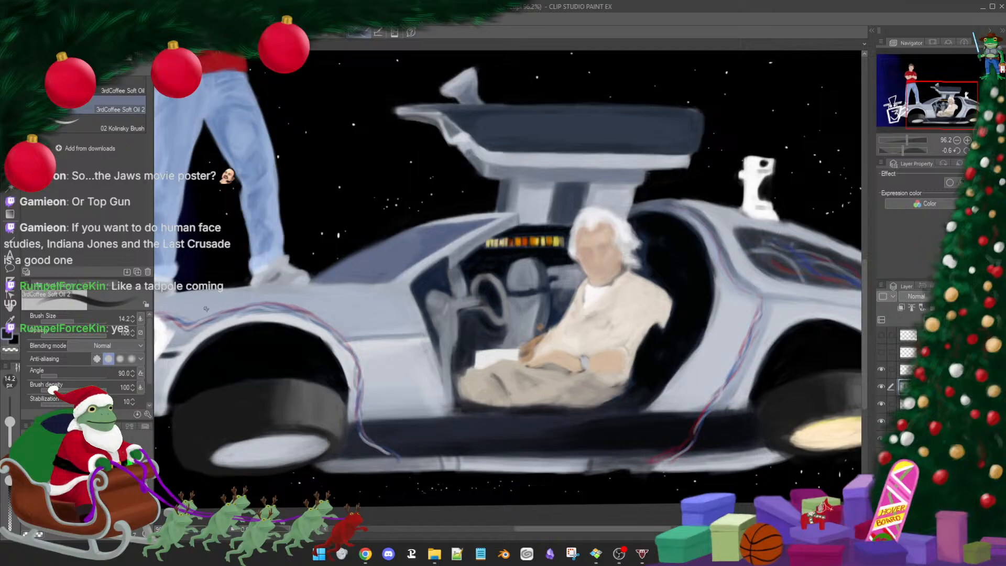
left_click_drag(208, 314, 212, 318)
key("ctrl+z")
mouse_move(207, 315)
left_mouse_down()
mouse_move(256, 303)
mouse_move(414, 304)
left_mouse_up()
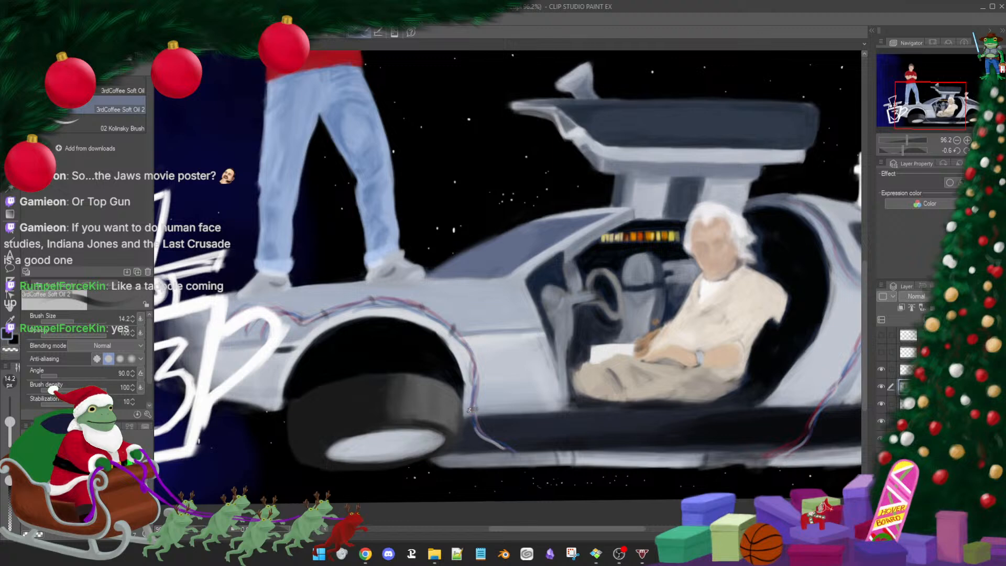
left_click_drag(735, 288, 595, 316)
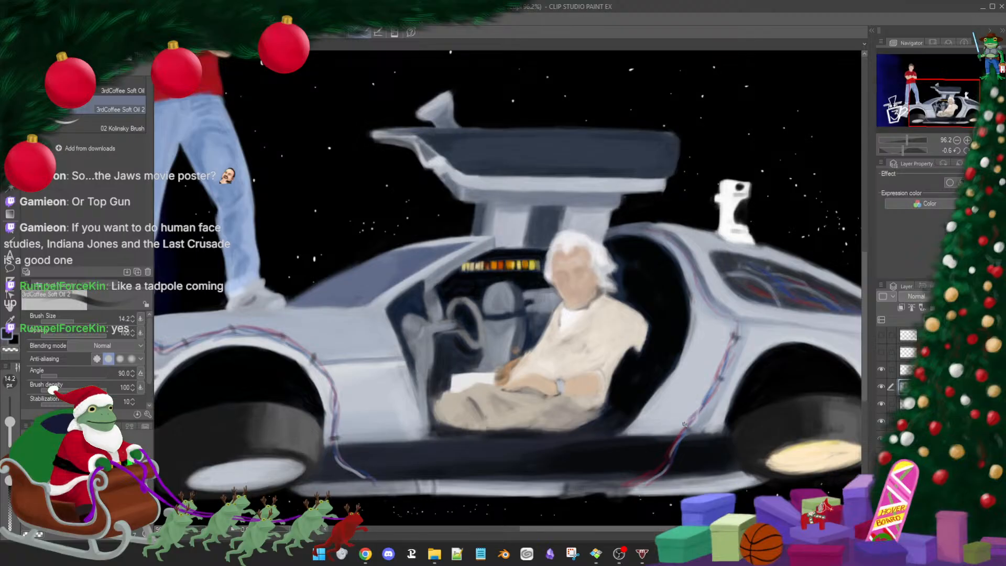
left_click_drag(706, 383, 755, 380)
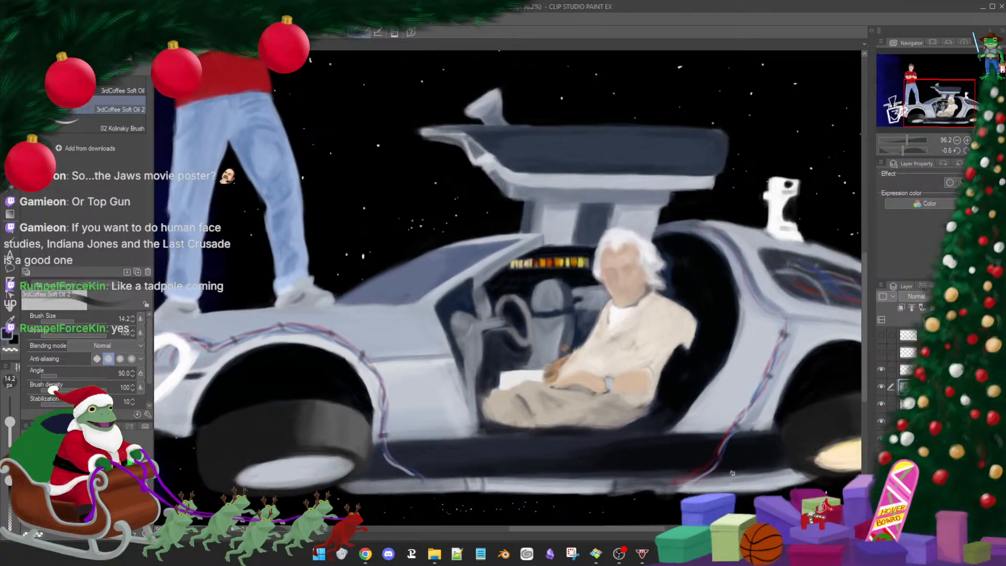
Add small light grey highlights along the clipped cables with a colour sampled from the lower sill, using the brush at 10.0 px
left_click(759, 485, "alt")
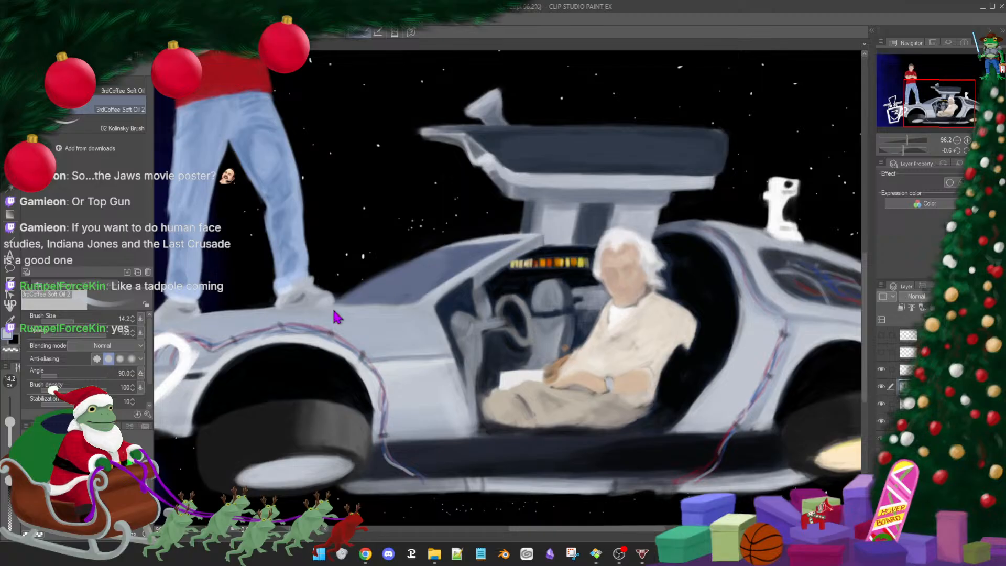
key("]")
key("[")
key("[")
key("[")
key("]")
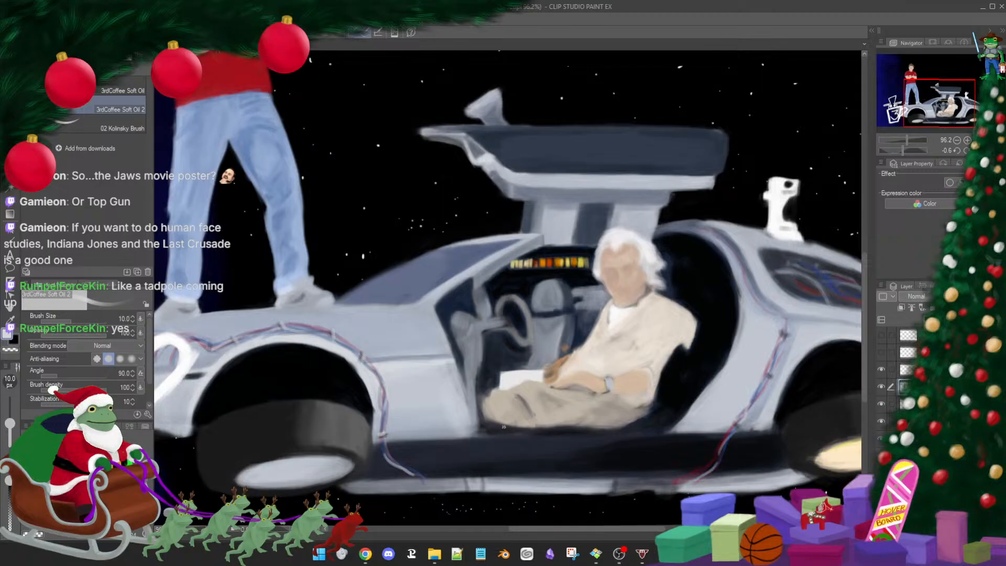
left_click_drag(488, 439, 478, 463)
mouse_move(675, 387)
left_mouse_down()
mouse_move(634, 400)
mouse_move(524, 403)
left_mouse_up()
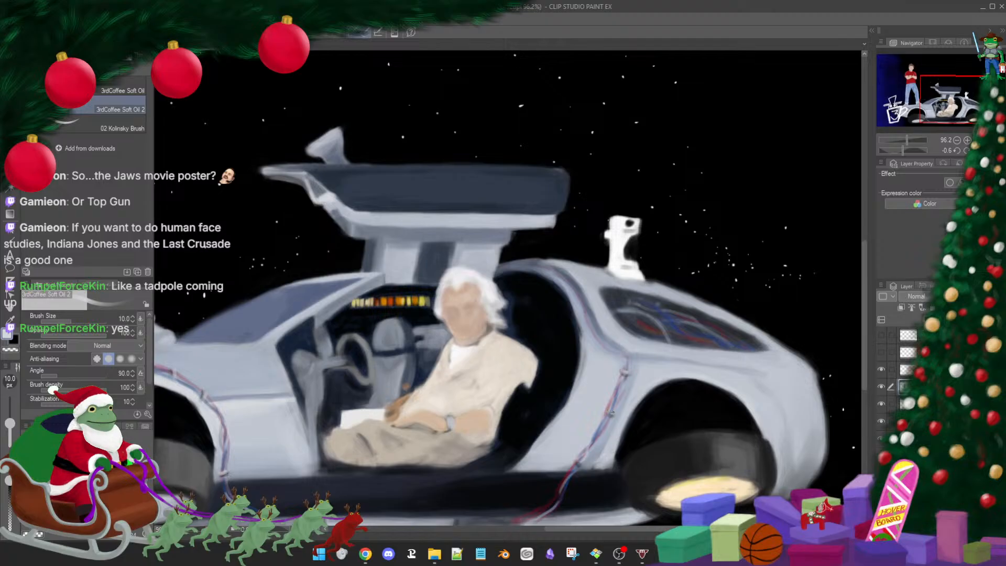
left_click_drag(632, 404, 644, 375)
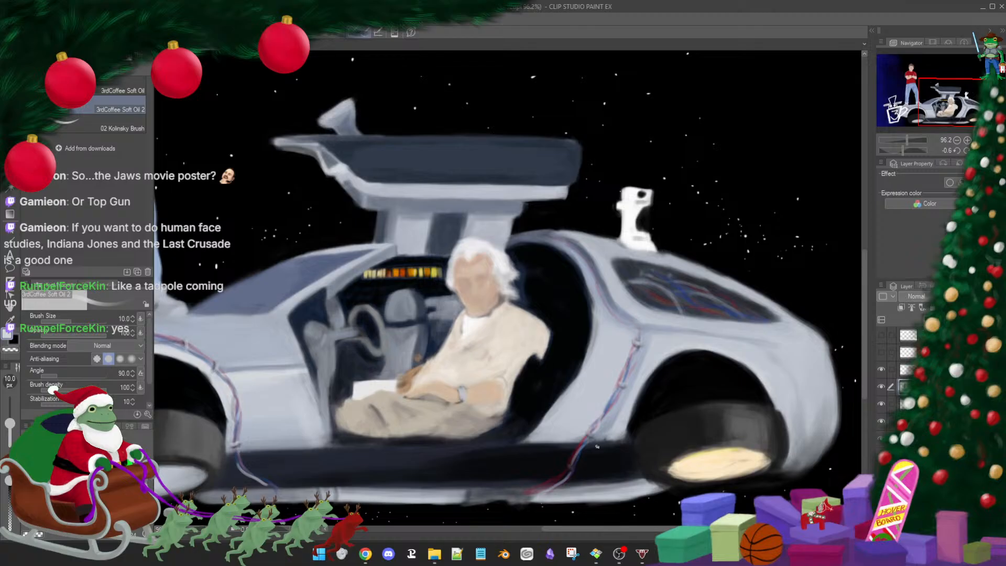
left_click_drag(594, 444, 622, 419)
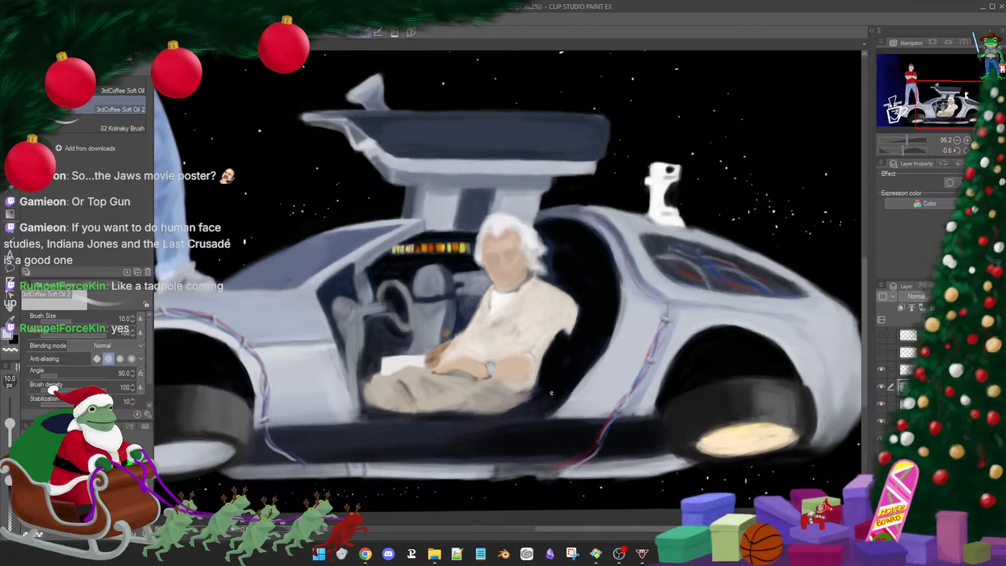
scroll(600, 432, "down", 3)
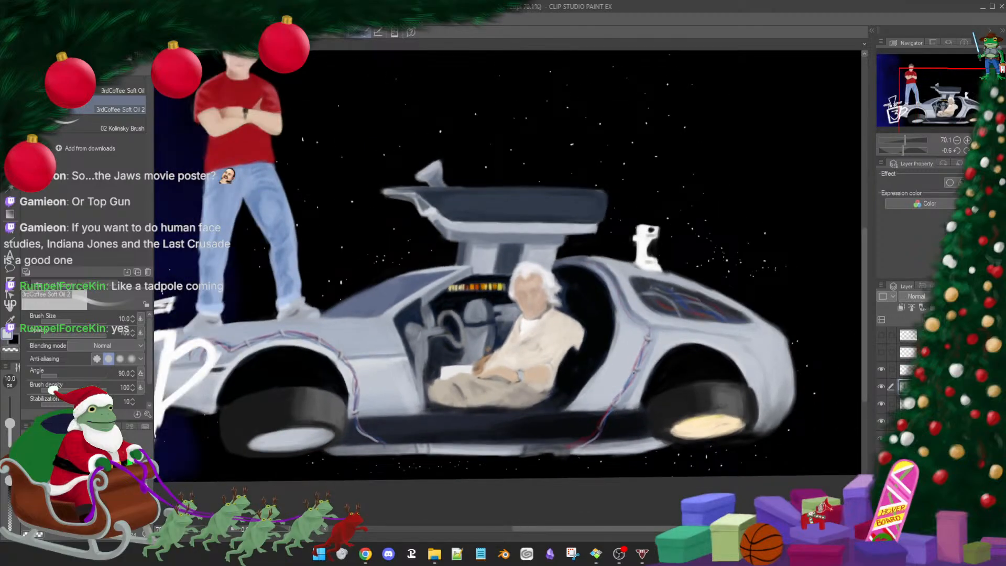
scroll(675, 351, "down", 2)
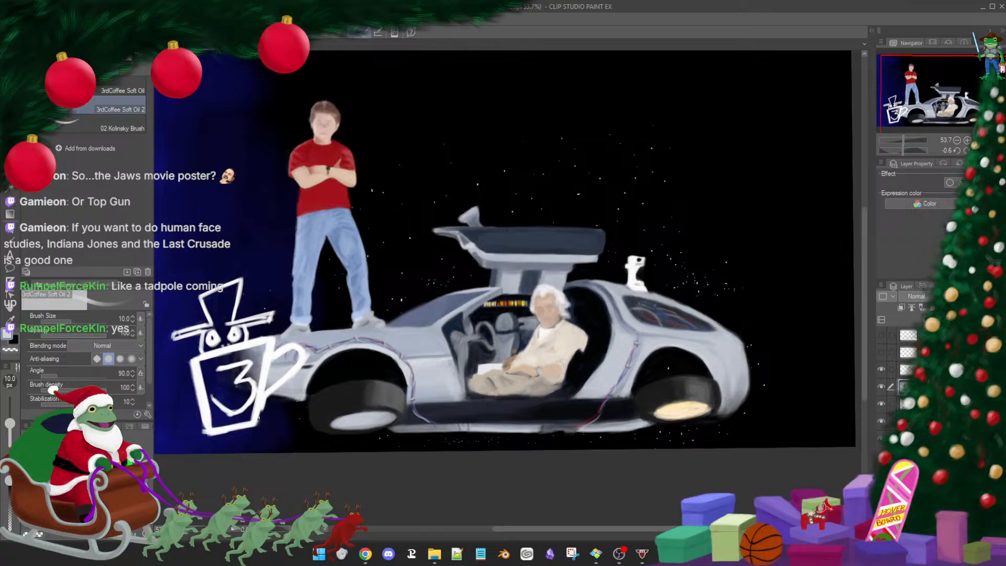
Reshape the rear wheel's glowing underside with sampled cream and dark tyre colours, redefining its lower edge and filling in the glow
scroll(587, 401, "up", 3)
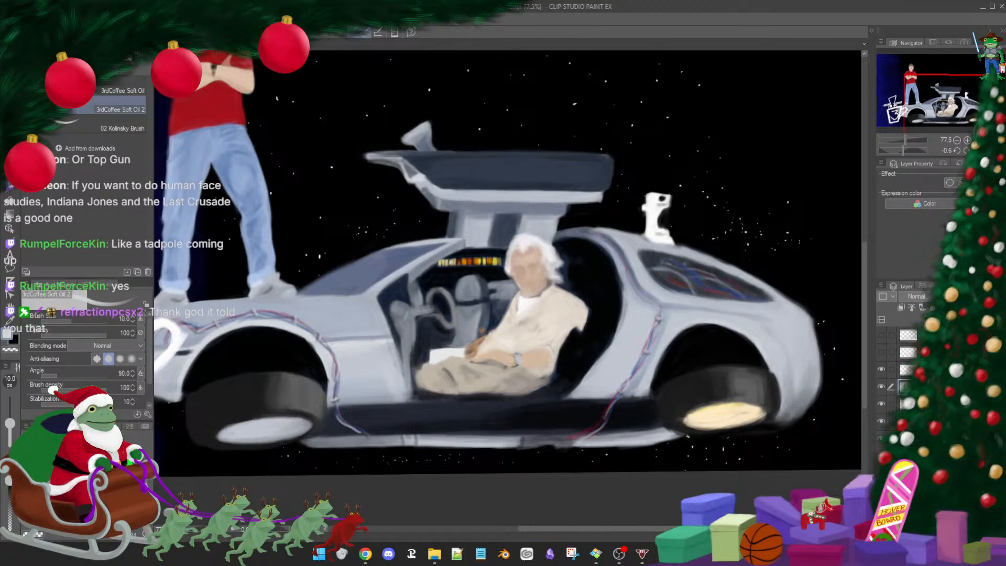
left_click_drag(687, 435, 696, 405)
left_click_drag(695, 405, 685, 351)
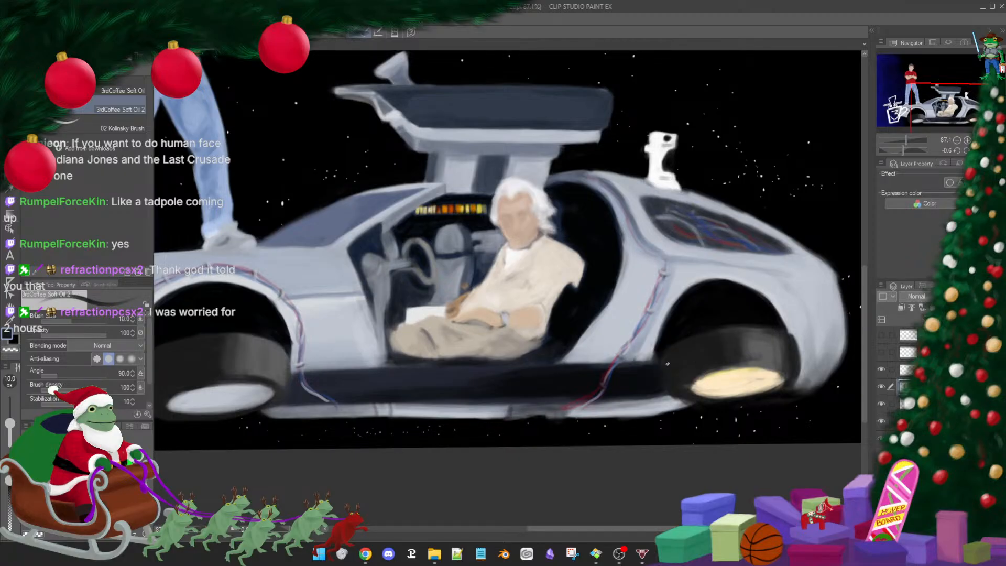
left_click(707, 380, "alt")
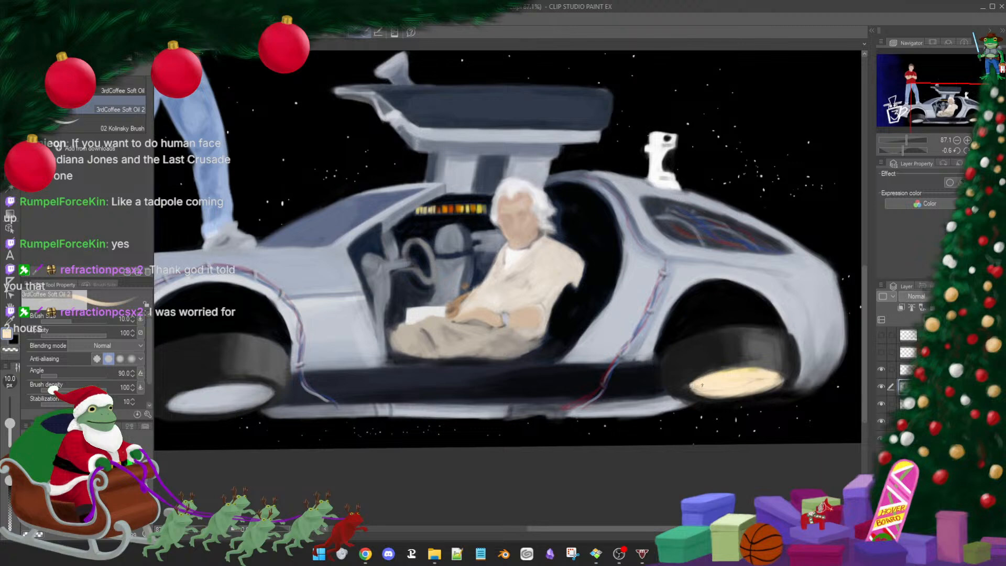
left_click_drag(707, 394, 729, 390)
left_click(680, 390, "alt")
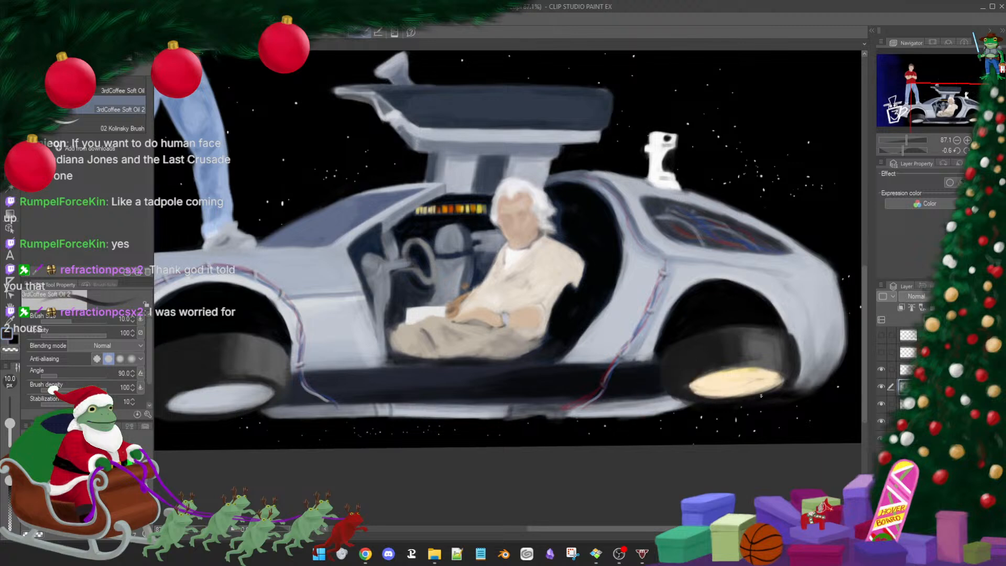
left_click_drag(737, 397, 765, 392)
left_click_drag(685, 393, 702, 400)
left_click(694, 385, "alt")
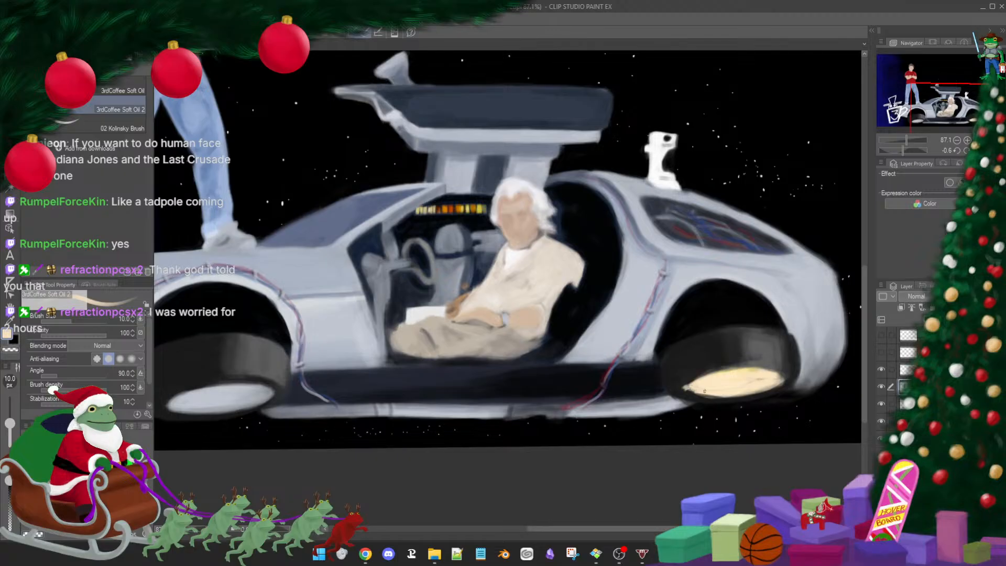
mouse_move(689, 388)
left_mouse_down()
mouse_move(734, 395)
mouse_move(777, 382)
mouse_move(767, 385)
left_mouse_up()
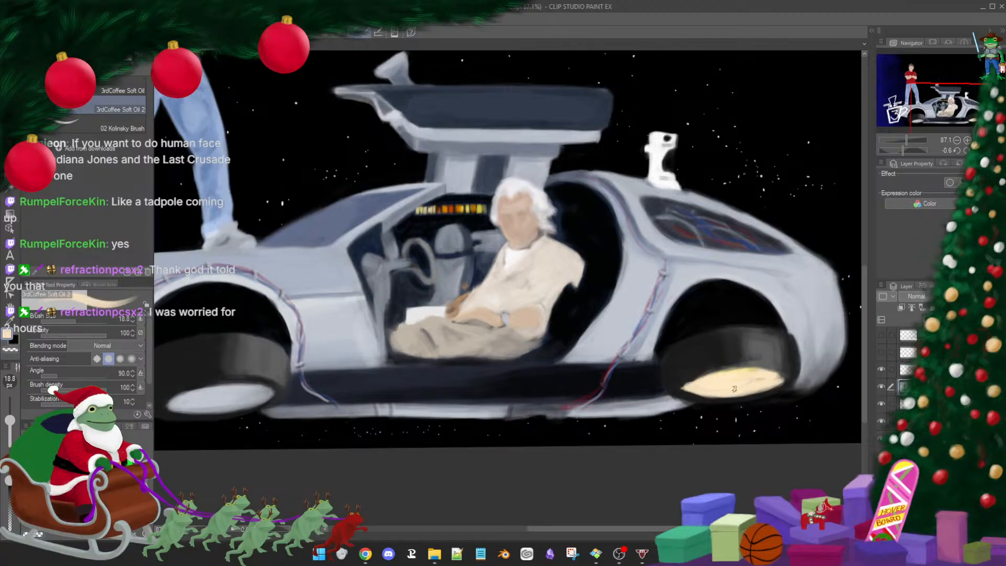
Narrow the rear wheel's cream glow with a sampled dark tyre colour along its edges, using the brush at 27.1 px
left_click(693, 373, "alt")
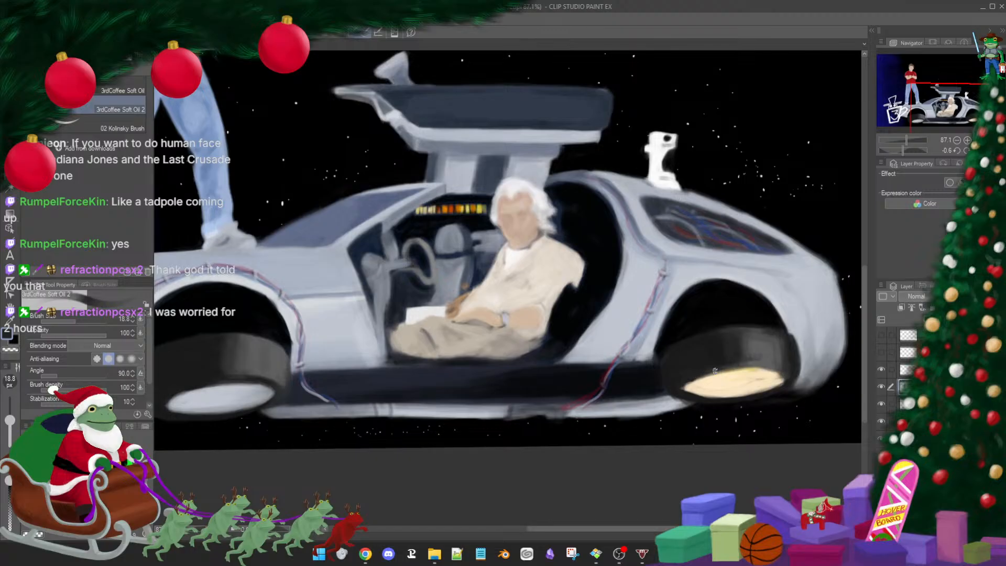
left_click(720, 380, "alt")
key("bracketright")
key("bracketright")
mouse_move(696, 376)
left_mouse_down()
mouse_move(779, 367)
mouse_move(734, 365)
mouse_move(779, 373)
mouse_move(752, 371)
mouse_move(709, 398)
mouse_move(687, 392)
mouse_move(753, 396)
mouse_move(784, 385)
left_mouse_up()
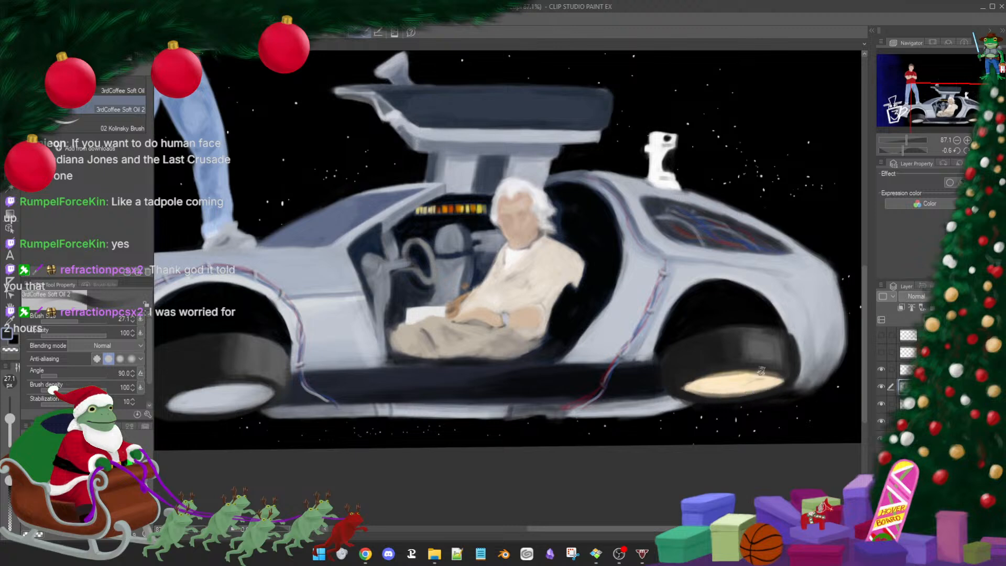
left_click_drag(679, 382, 778, 371)
left_click_drag(707, 374, 776, 381)
mouse_move(696, 394)
left_mouse_down()
mouse_move(757, 396)
mouse_move(711, 396)
mouse_move(783, 382)
left_mouse_up()
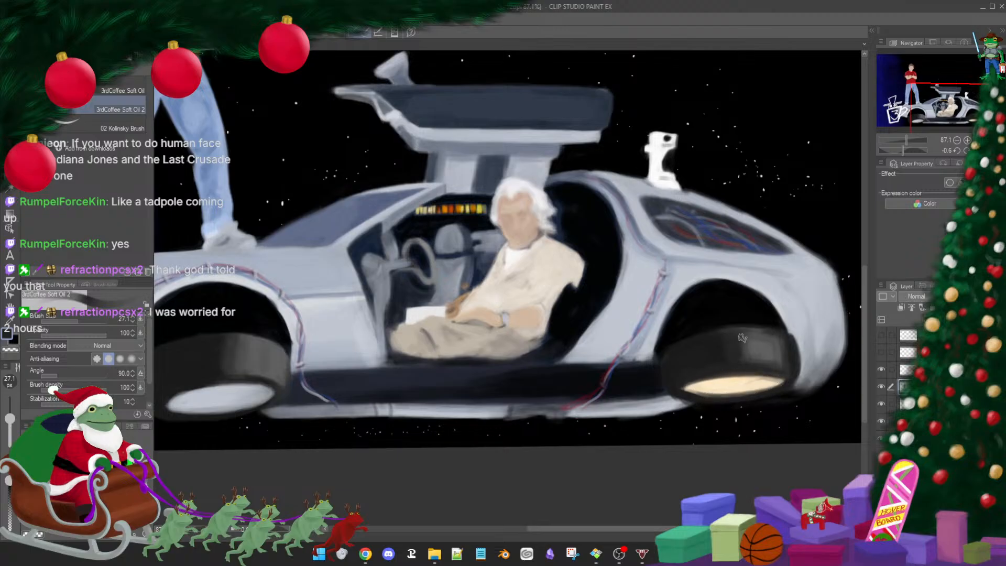
Review the whole painting at several magnifications, checking the wheels, car and figures
scroll(749, 399, "down", 3)
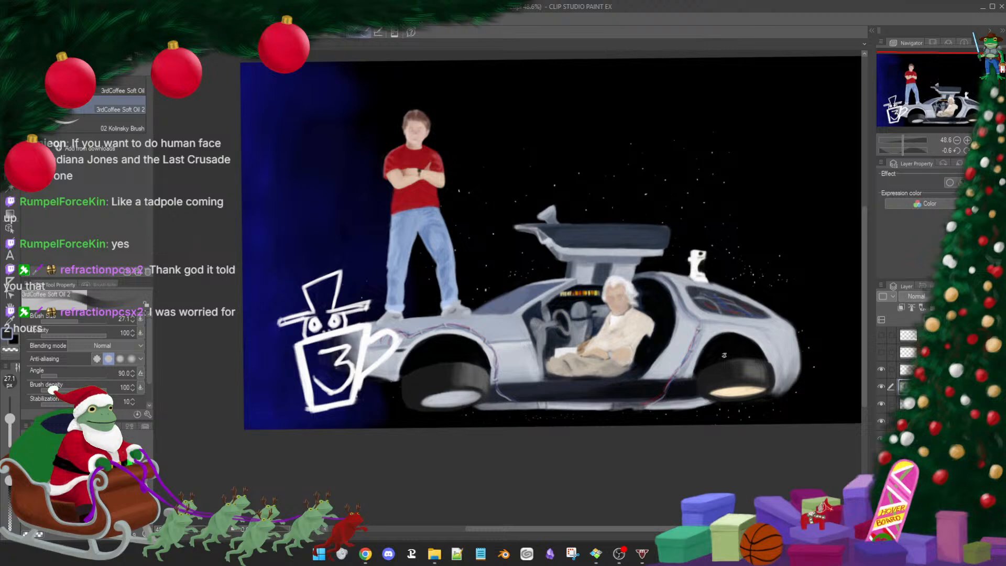
mouse_move(529, 308)
left_mouse_down()
mouse_move(521, 306)
mouse_move(533, 305)
left_mouse_up()
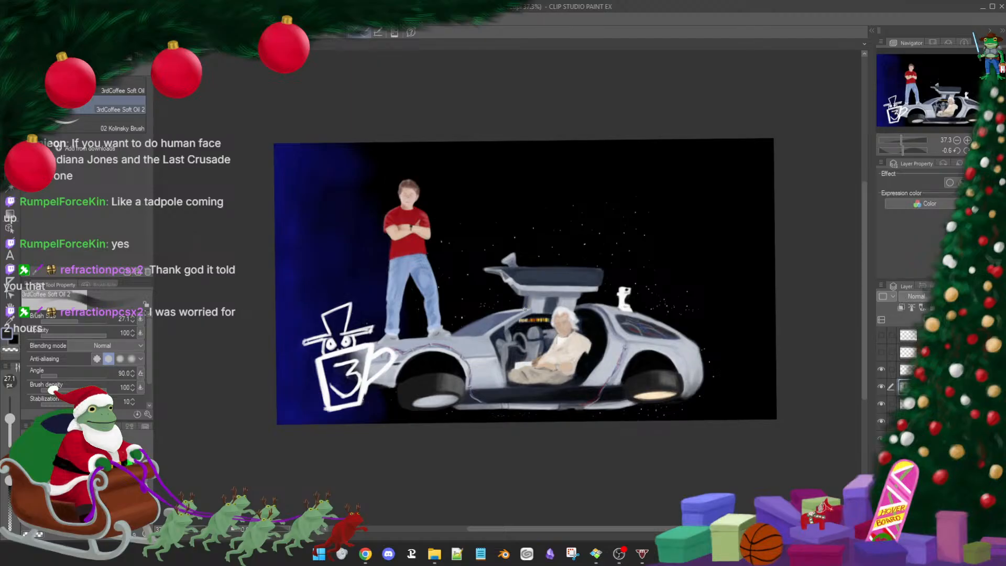
key("ctrl+0")
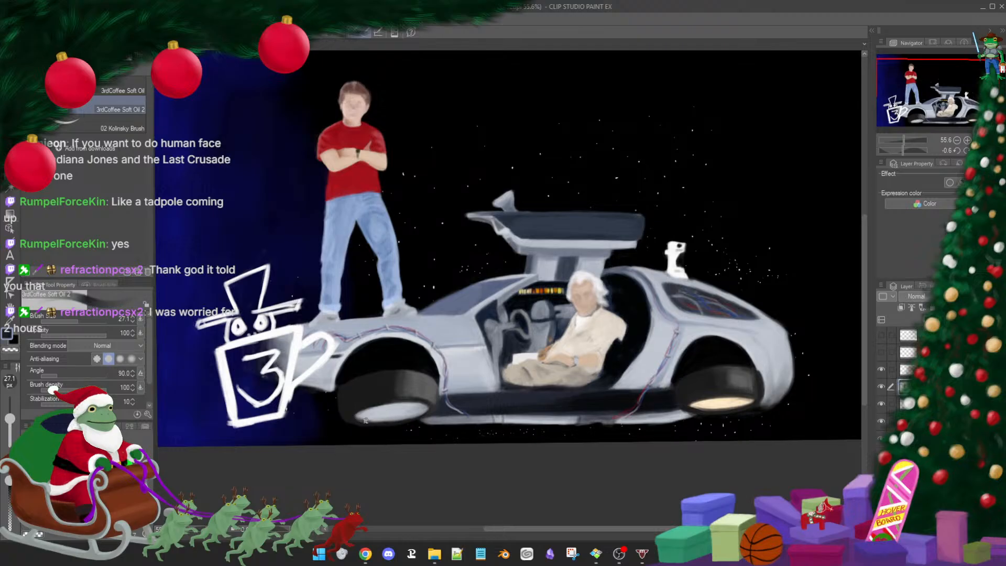
left_click(725, 401, "alt")
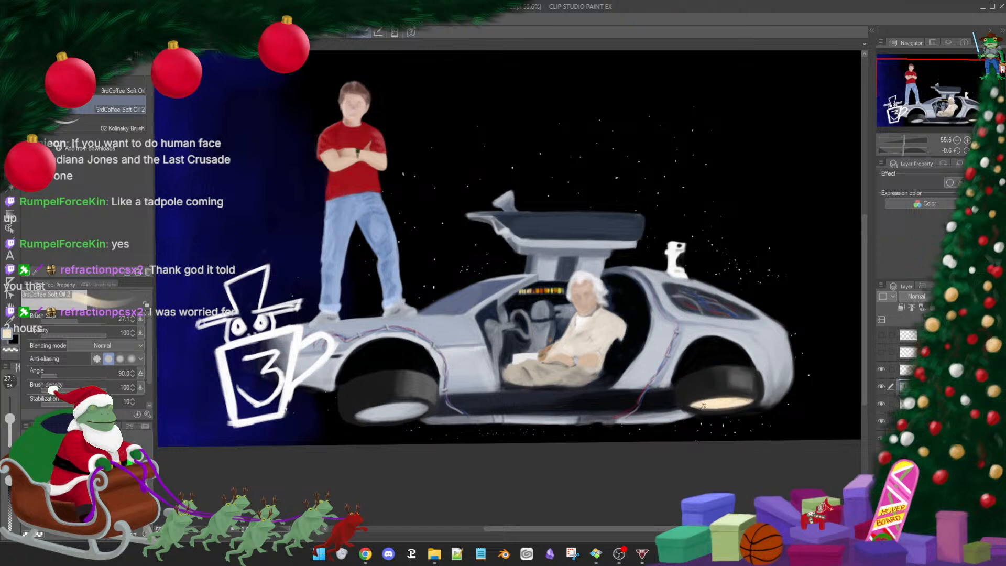
scroll(741, 399, "down", 3)
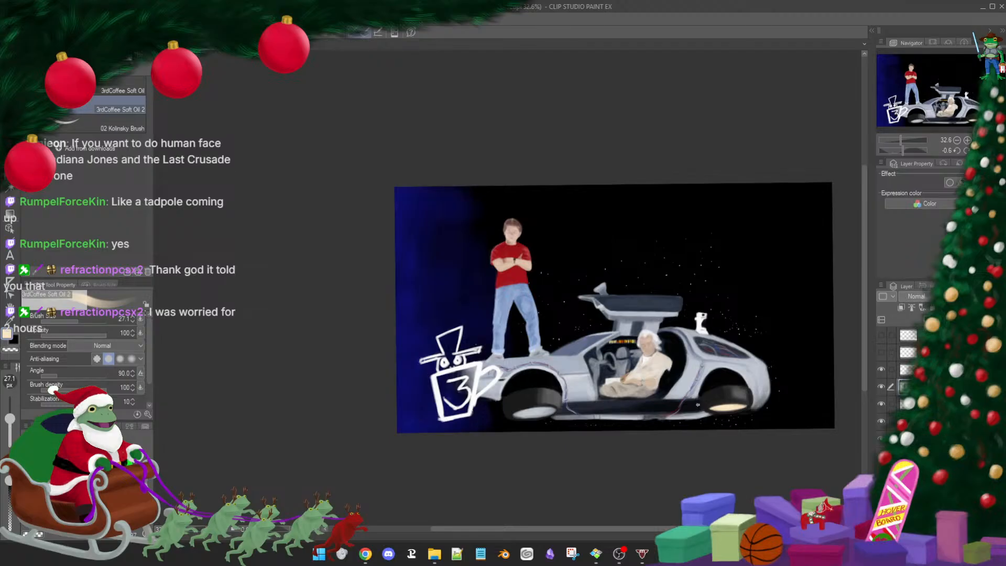
scroll(616, 393, "up", 3)
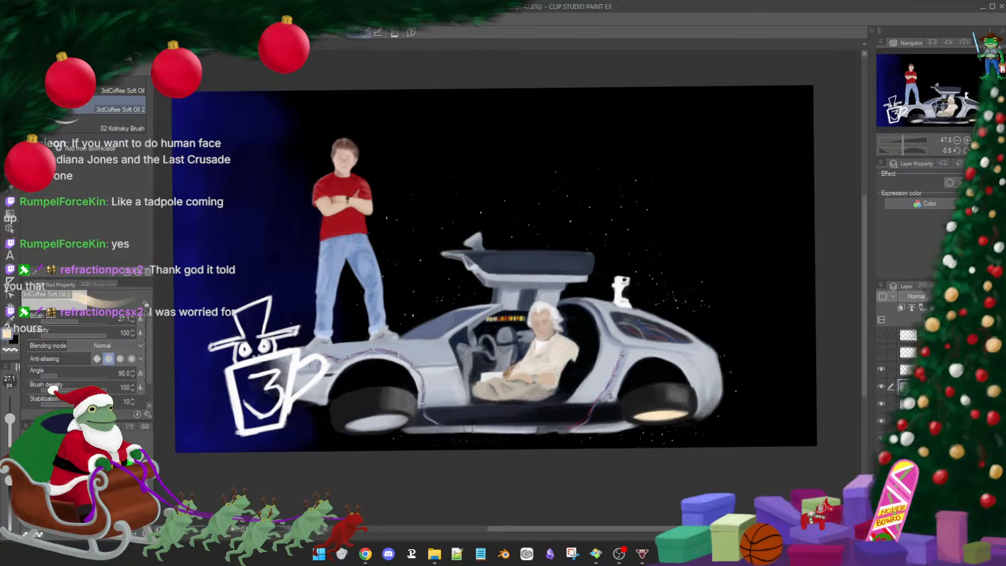
scroll(515, 356, "up", 4)
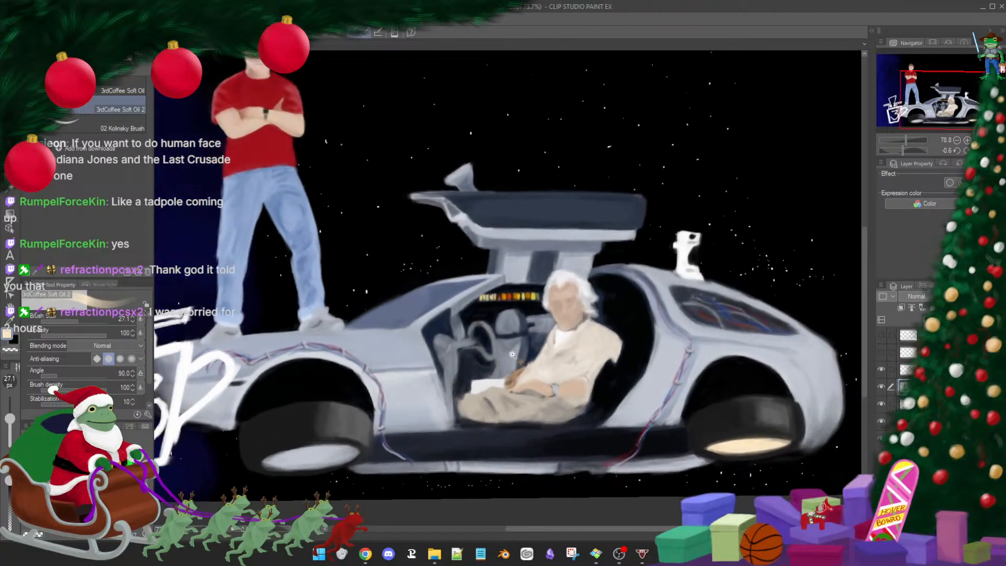
scroll(515, 355, "down", 1)
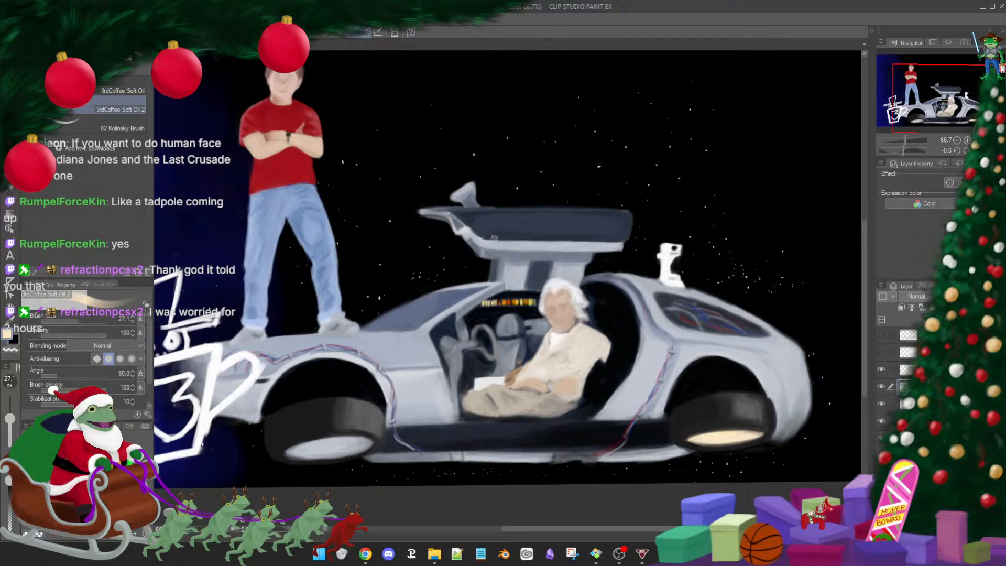
scroll(518, 372, "down", 1)
scroll(508, 376, "down", 1)
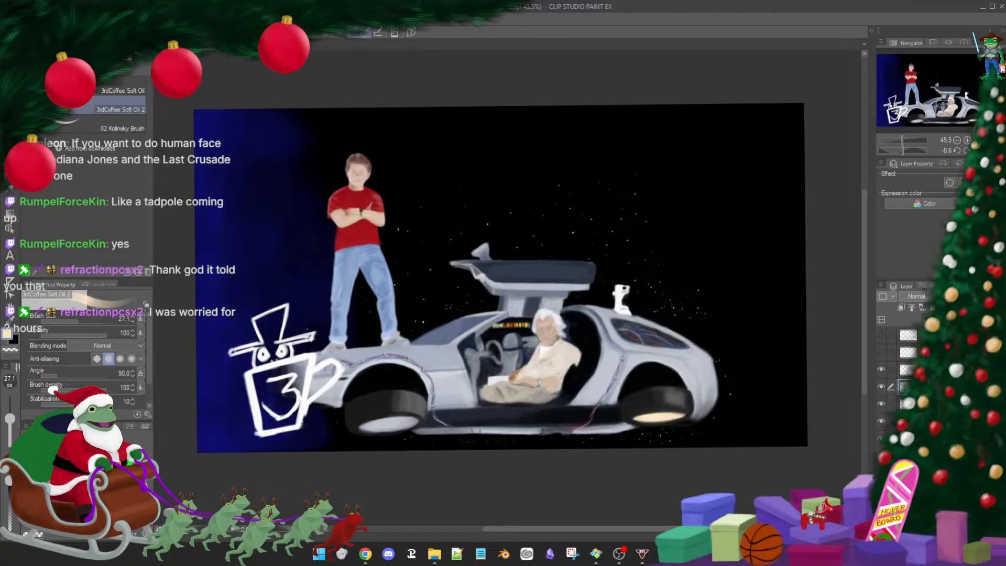
Bring the film reference image over the canvas, close its small preview, compare it with the painting and move it away
left_click_drag(0, 209, 352, 37)
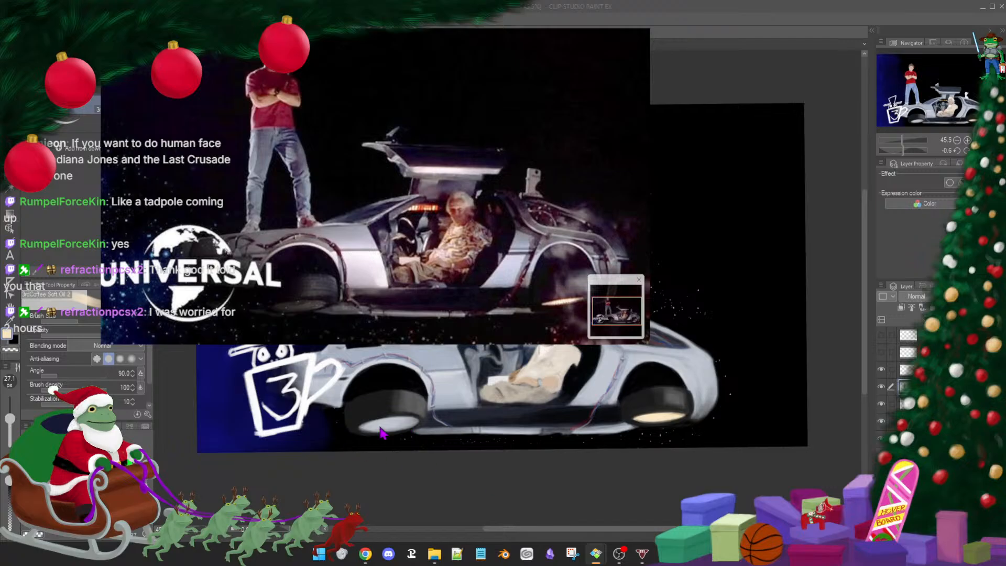
mouse_move(291, 289)
left_click(639, 280)
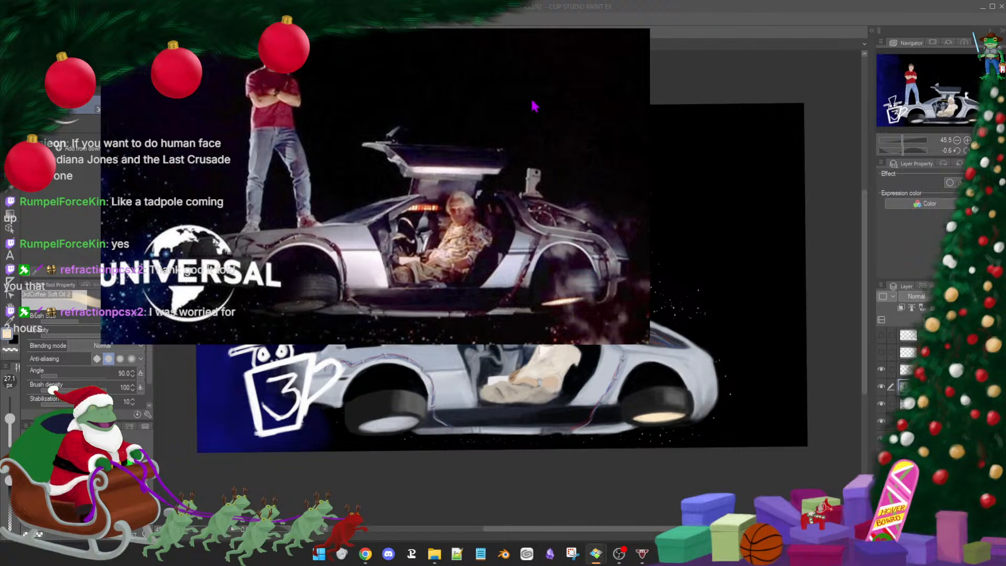
mouse_move(541, 53)
left_click_drag(539, 30, 0, 42)
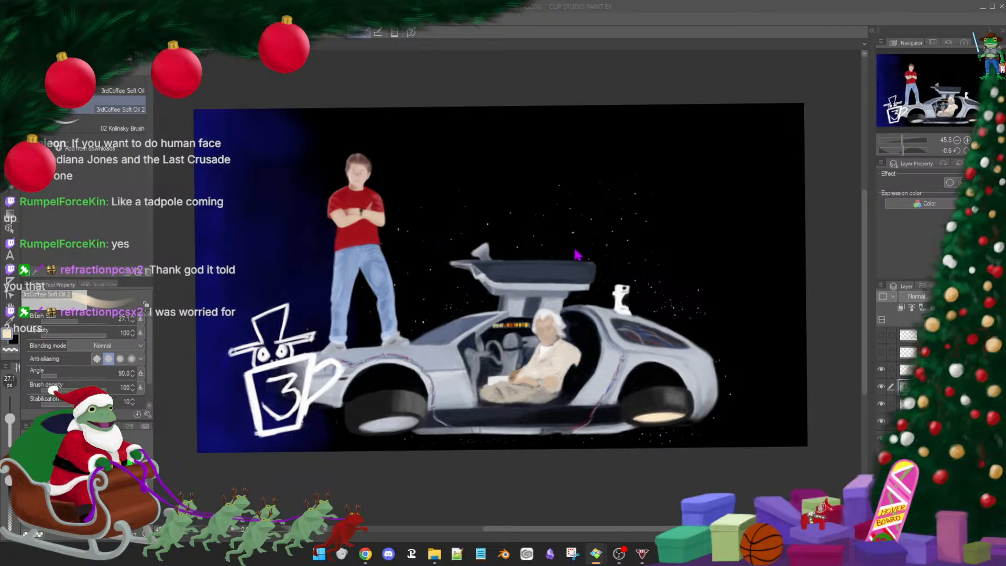
left_click(531, 334)
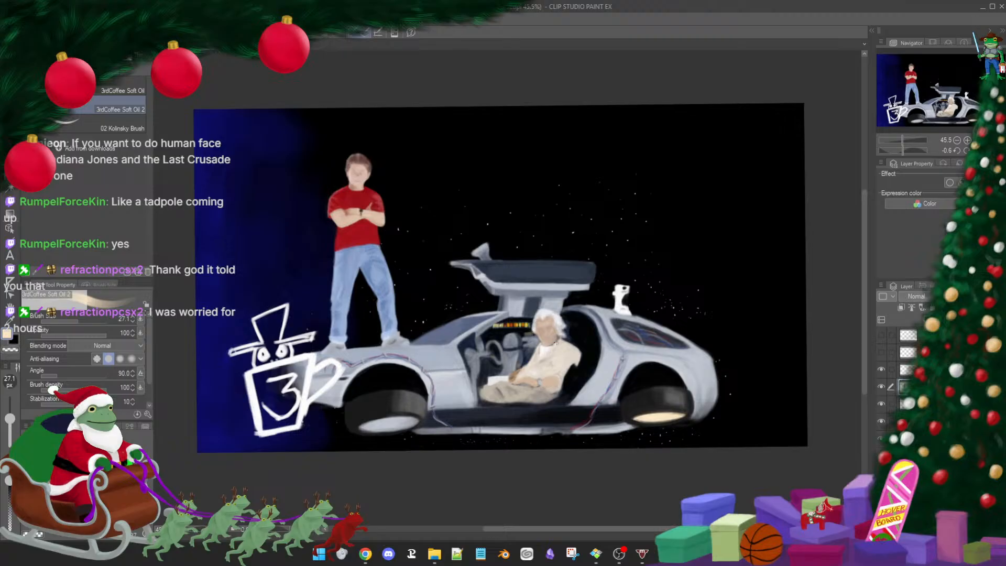
Retouch the area around the seated man's hand and the seat with sampled grey and skin tones, using the brush at 11.1 px
left_click_drag(544, 353, 569, 353)
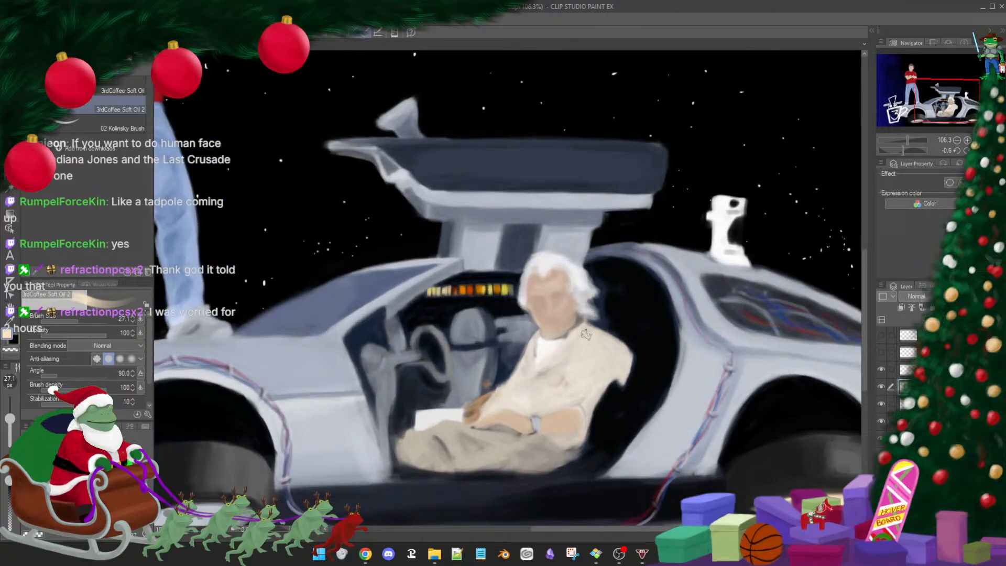
mouse_move(540, 350)
left_mouse_down()
mouse_move(549, 350)
mouse_move(536, 365)
mouse_move(476, 375)
mouse_move(477, 392)
left_mouse_up()
left_click(483, 375, "alt")
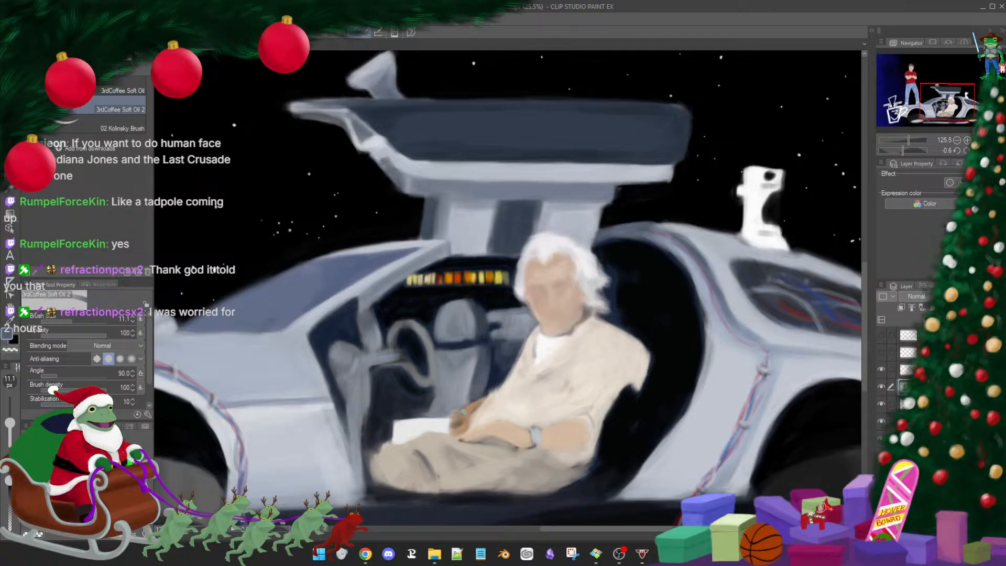
left_click(472, 403, "alt")
scroll(555, 397, "down", 3)
scroll(616, 368, "up", 2)
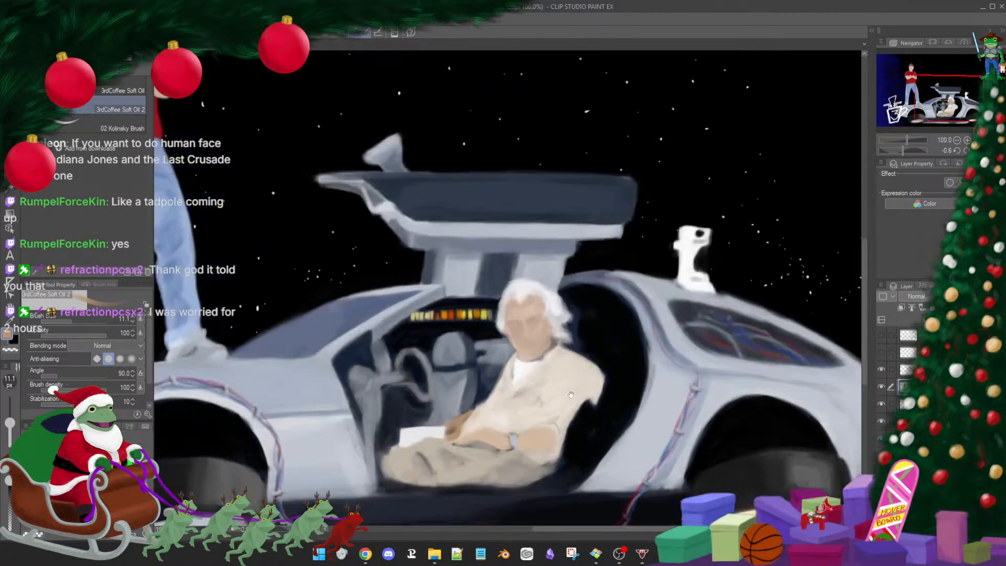
scroll(608, 380, "down", 5)
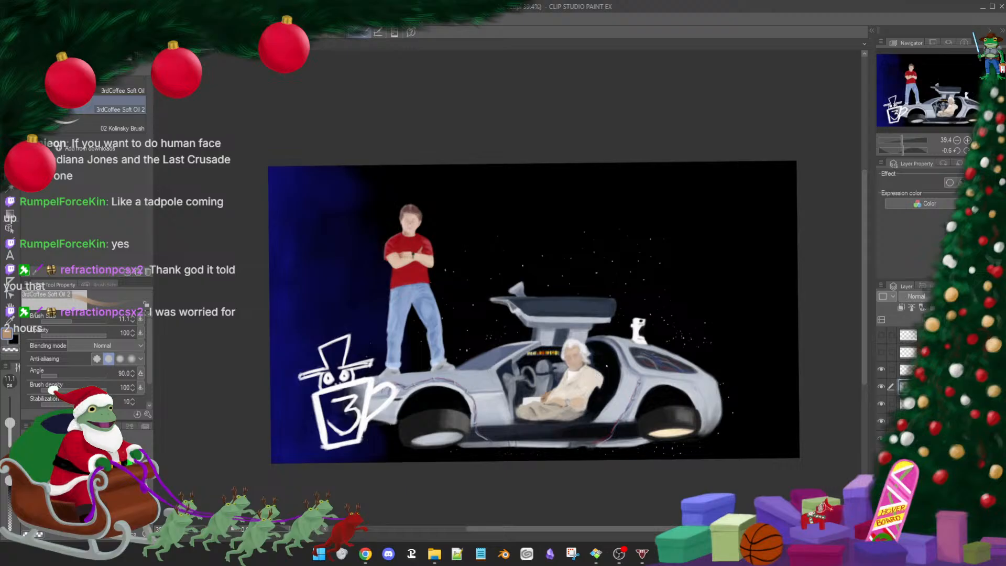
scroll(604, 371, "up", 2)
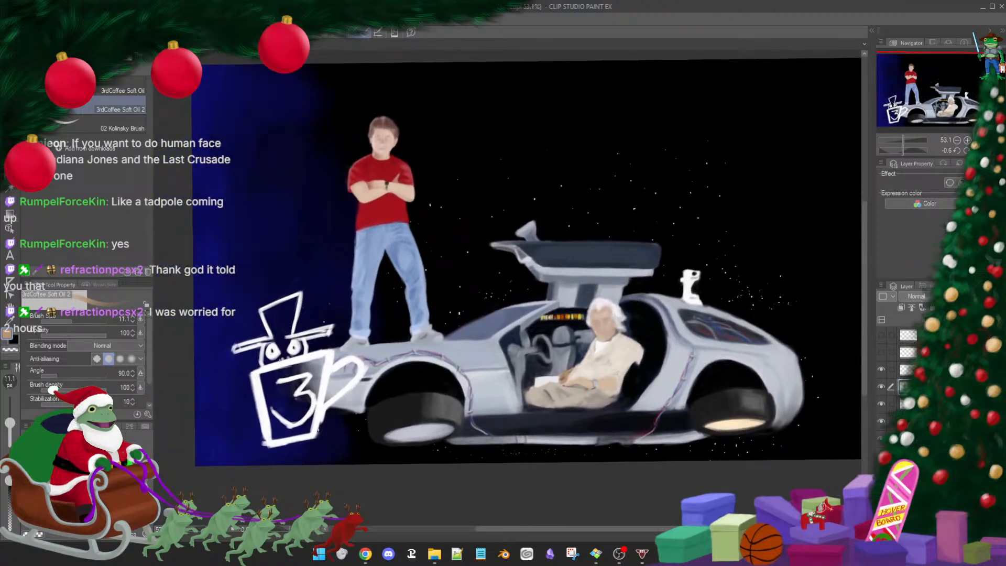
Sign the painting "BW" between the mug sketch and front wheel with white sampled from the mug, redoing the first attempt
left_click(296, 361, "alt")
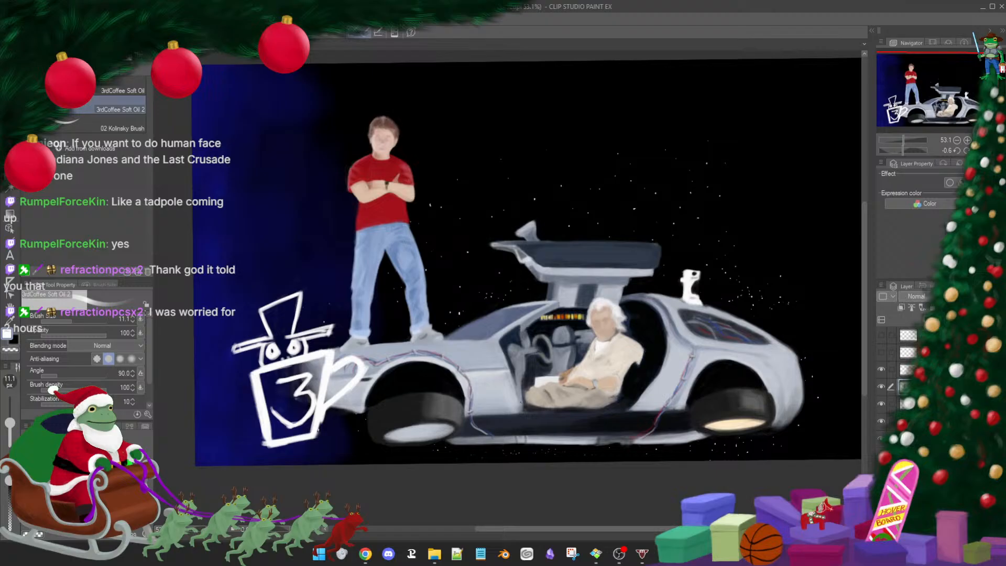
left_click_drag(329, 426, 326, 444)
mouse_move(325, 432)
left_mouse_down()
mouse_move(324, 450)
mouse_move(368, 422)
left_mouse_up()
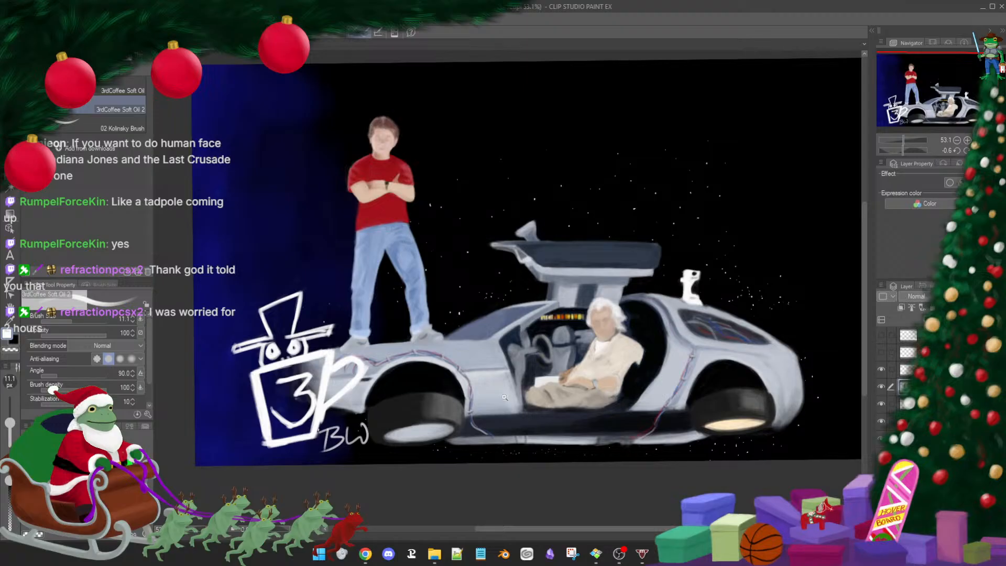
scroll(504, 397, "down", 2)
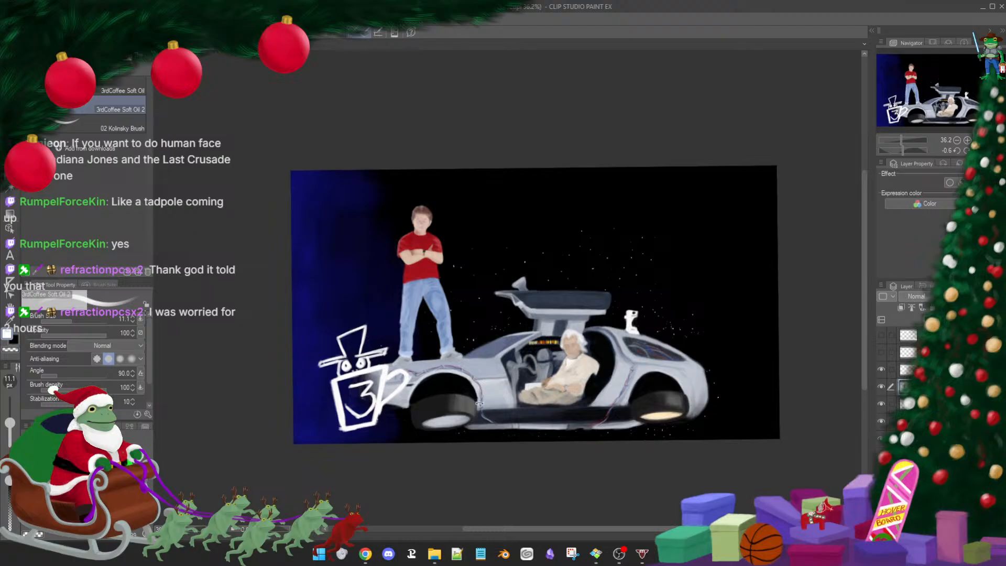
scroll(439, 410, "up", 3)
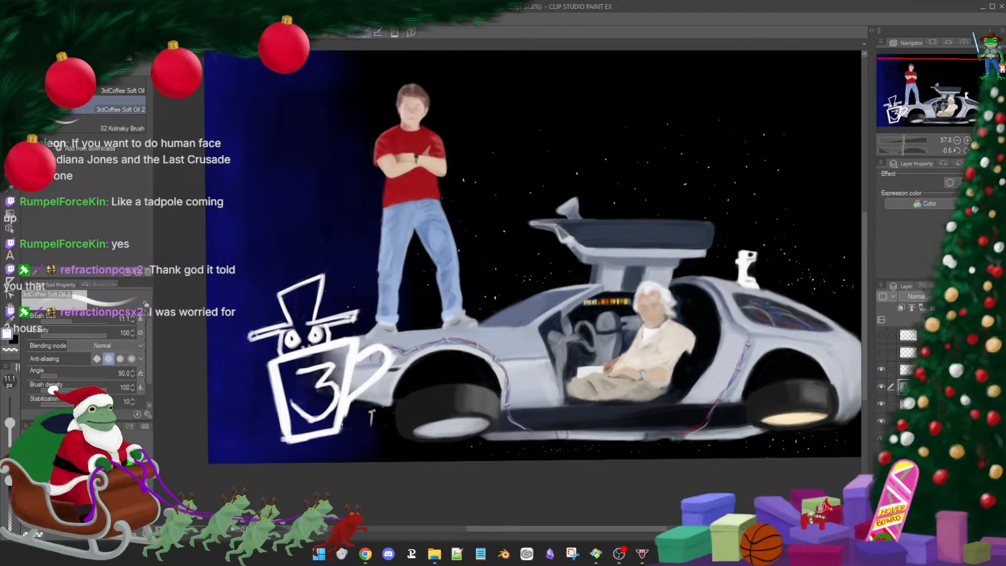
left_click_drag(373, 410, 374, 430)
mouse_move(375, 410)
left_mouse_down()
mouse_move(376, 431)
mouse_move(398, 428)
mouse_move(421, 397)
left_mouse_up()
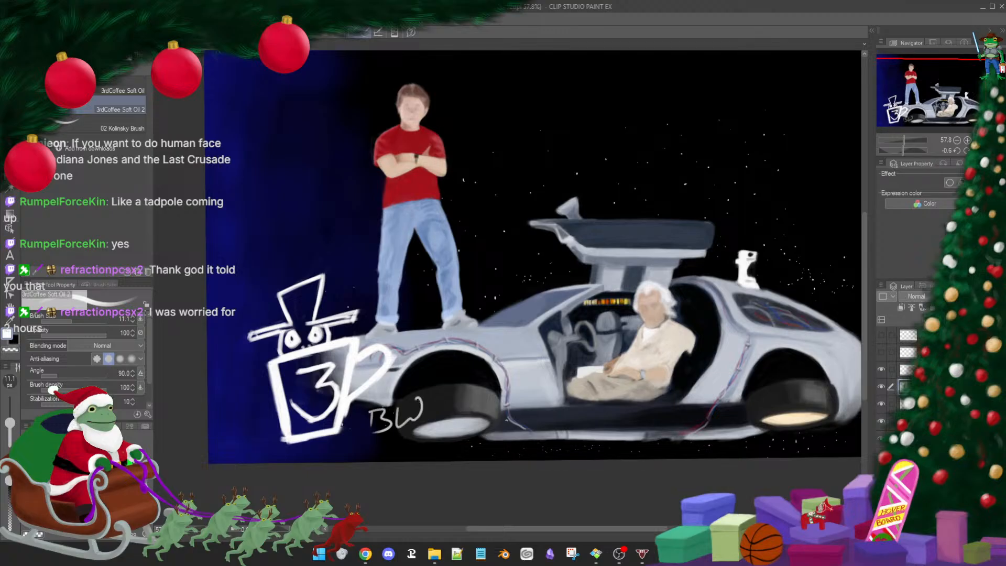
scroll(508, 422, "down", 3)
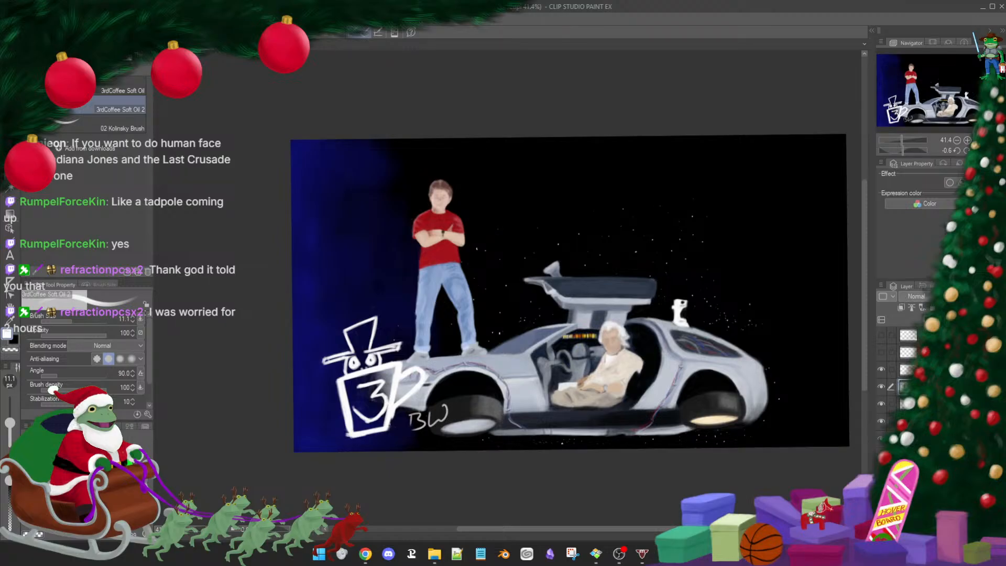
scroll(611, 376, "up", 3)
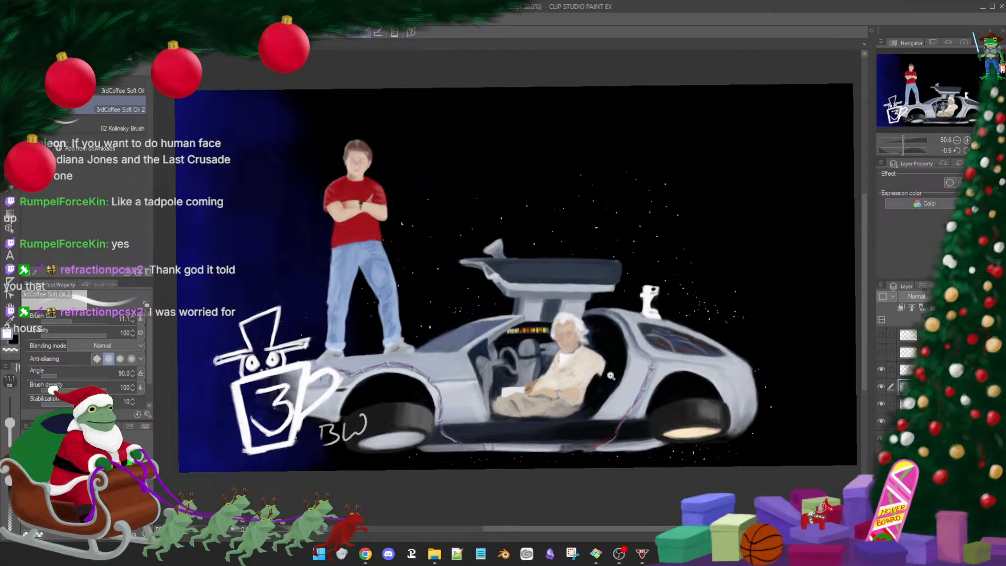
scroll(611, 376, "up", 1)
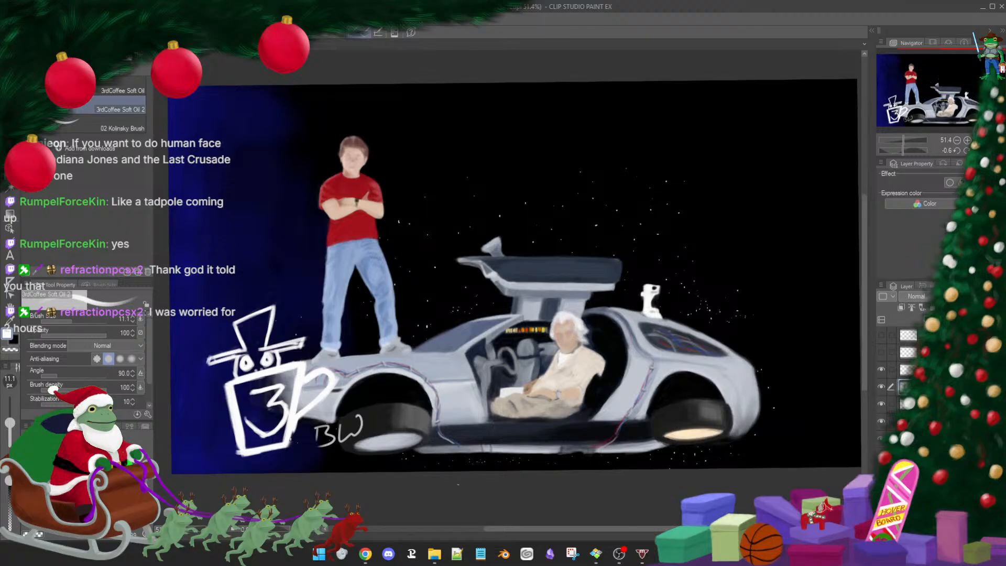
mouse_move(469, 420)
left_mouse_down()
mouse_move(488, 420)
mouse_move(470, 419)
mouse_move(475, 406)
left_mouse_up()
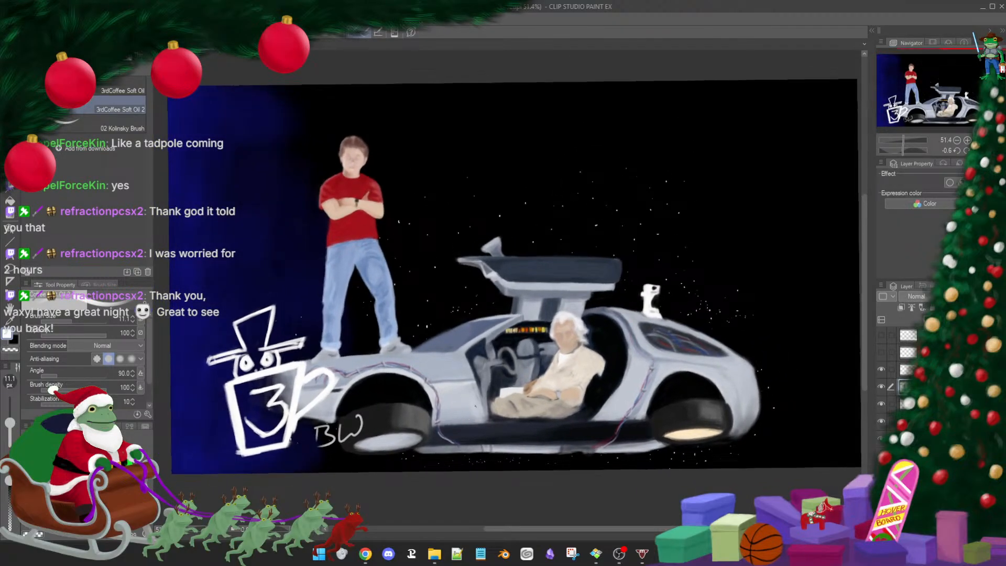